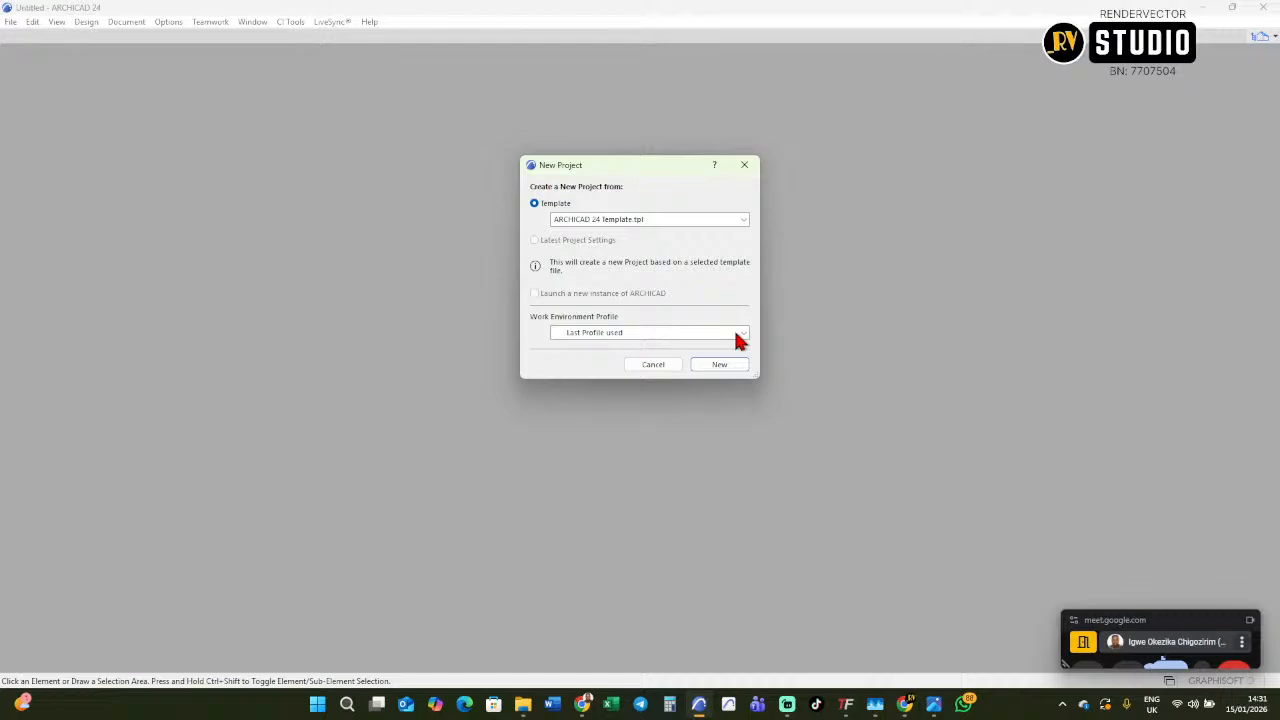
# Create a new project from the ARCHICAD 24 Template using the Default Profile work environment.
pyautogui.click(737, 340)
pyautogui.click(646, 355)
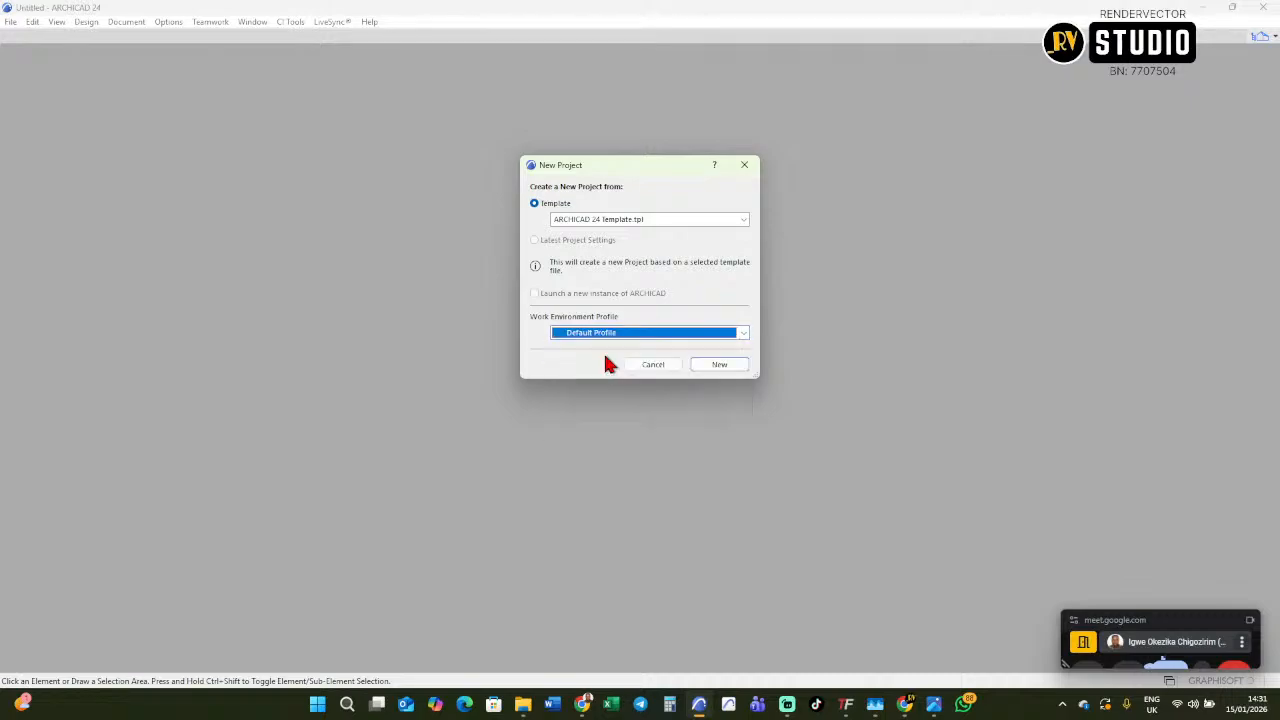
pyautogui.click(716, 366)
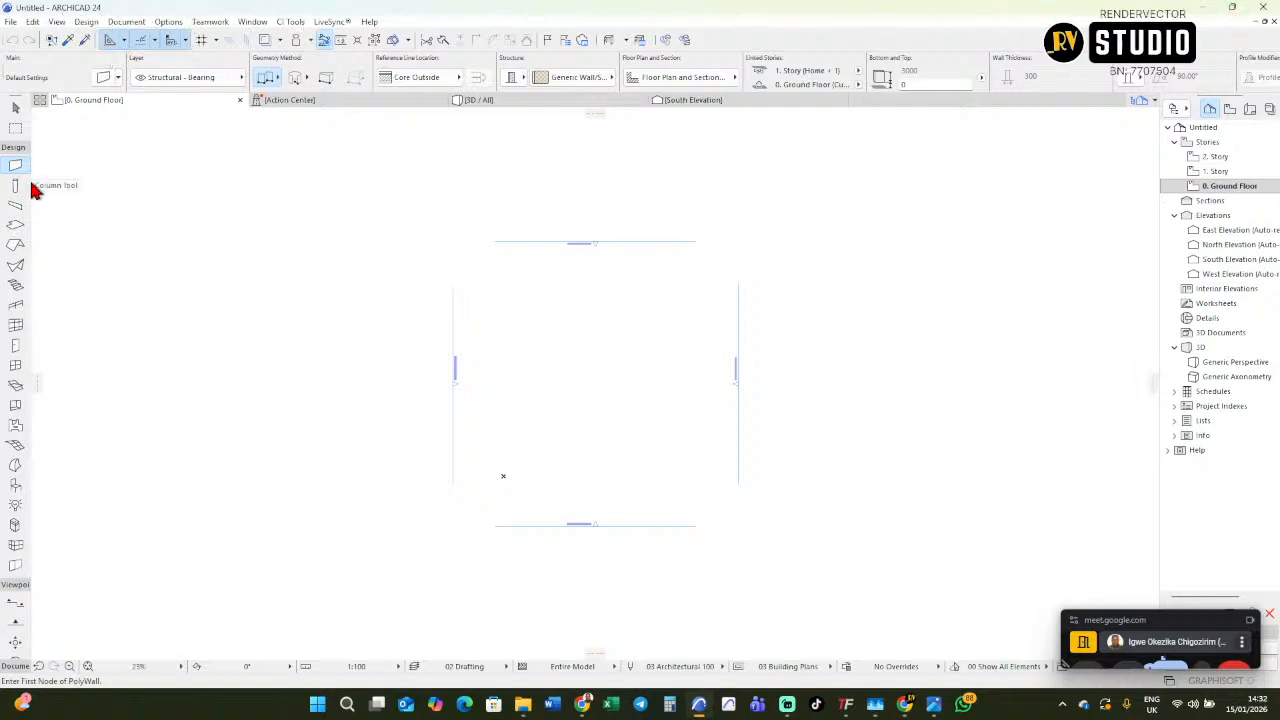
# Widen the toolbox to show the tool names, expand its Document group, and widen the project navigator.
pyautogui.moveTo(31, 187); pyautogui.dragTo(251, 187)
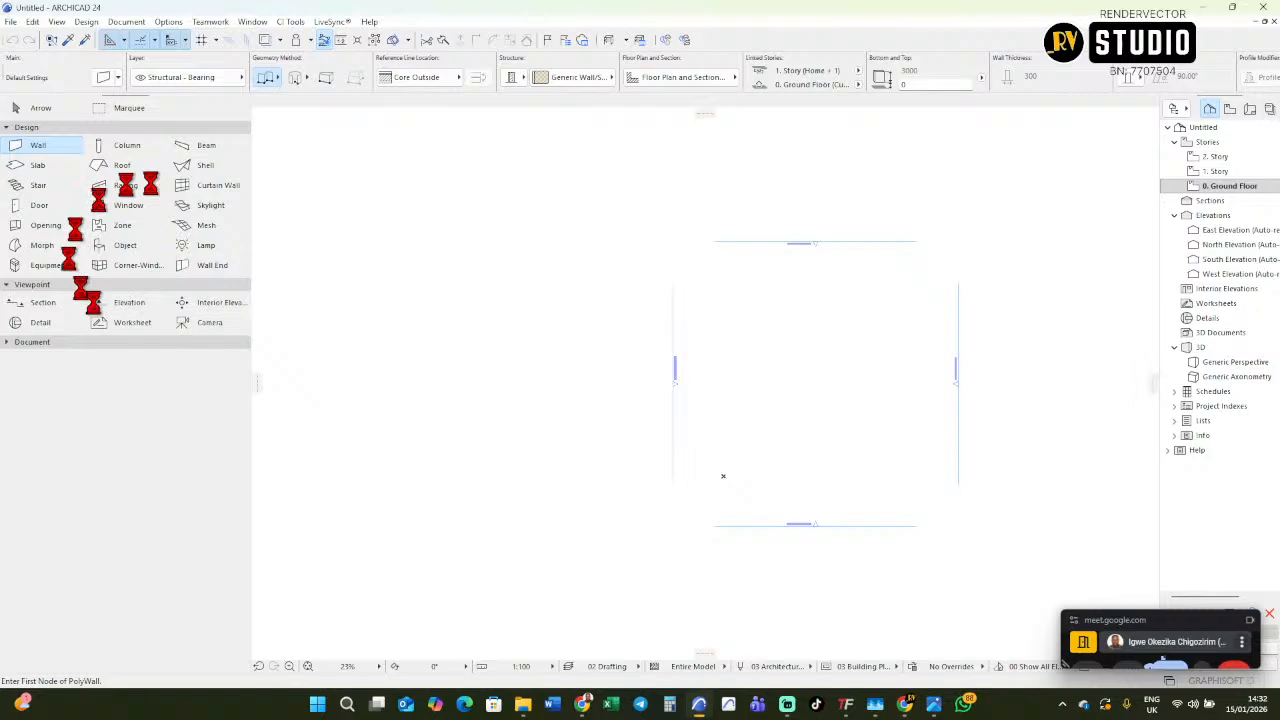
pyautogui.click(70, 343)
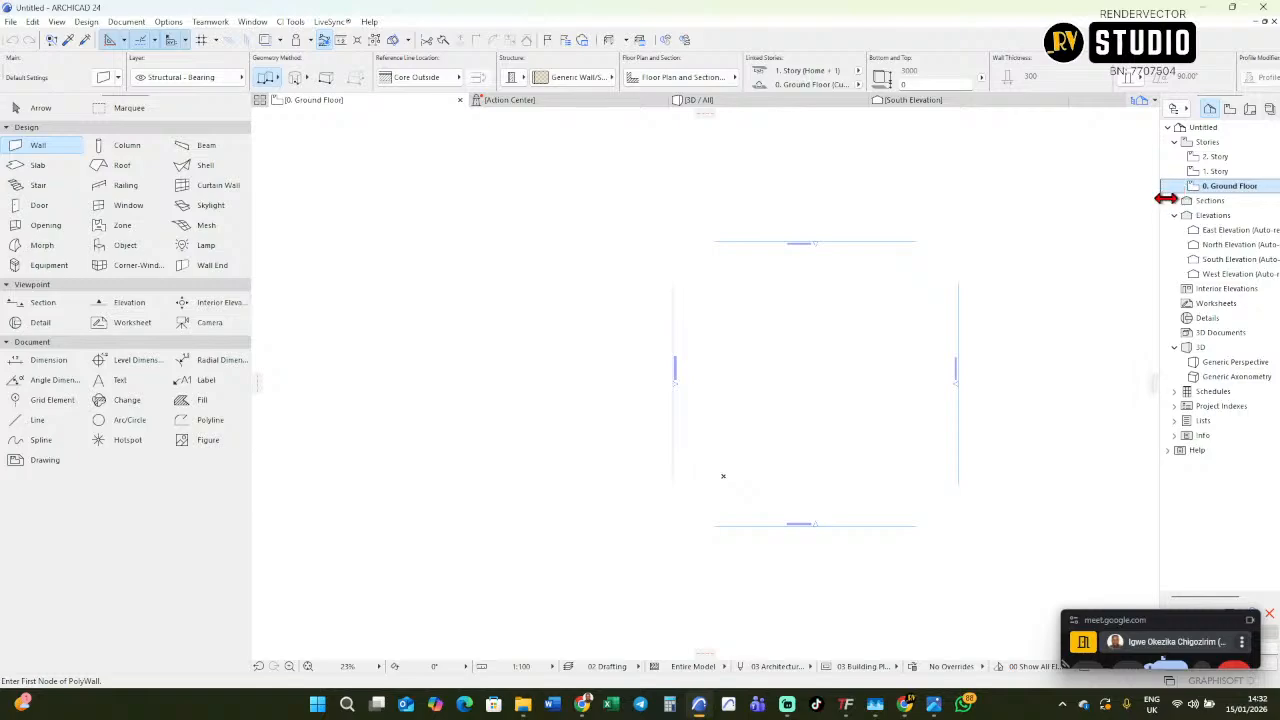
pyautogui.moveTo(1160, 193); pyautogui.dragTo(1038, 223)
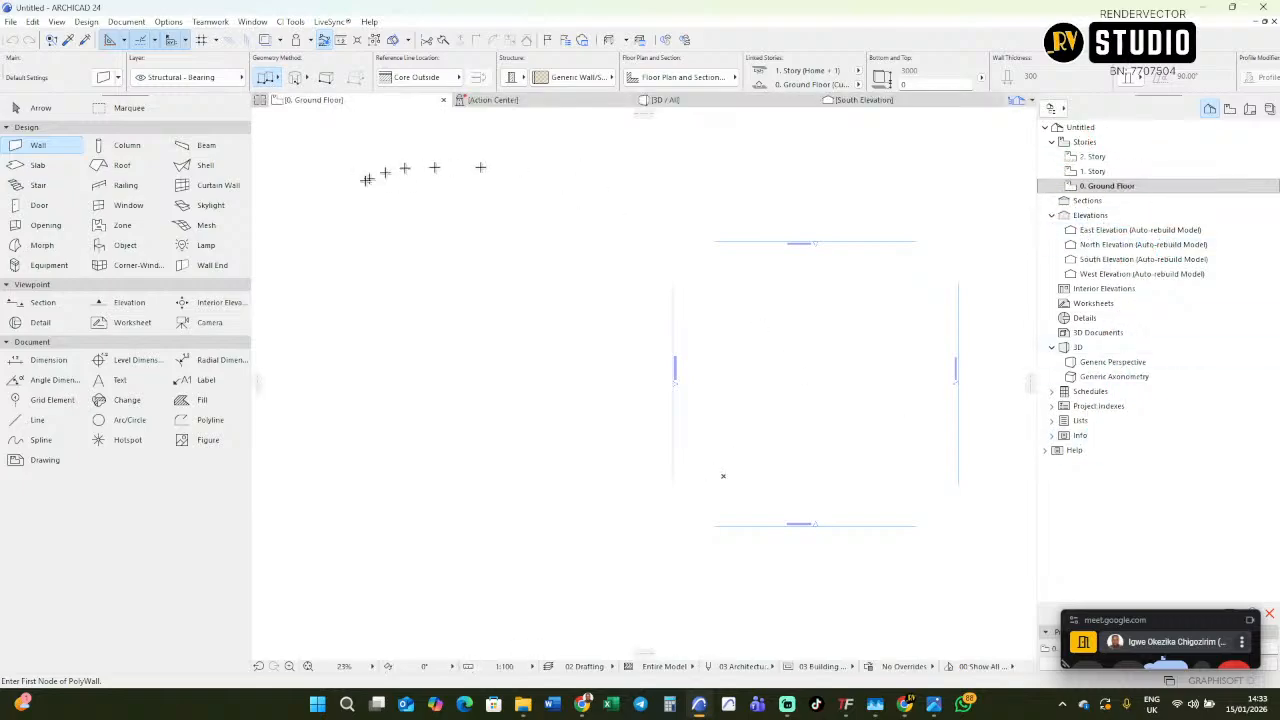
# Set the default wall to a basic structure with GENERIC - STRUCTURAL material and a thickness of 225 mm.
pyautogui.moveTo(797, 351); pyautogui.dragTo(650, 314, button='middle')
pyautogui.scroll(1, 650, 314)
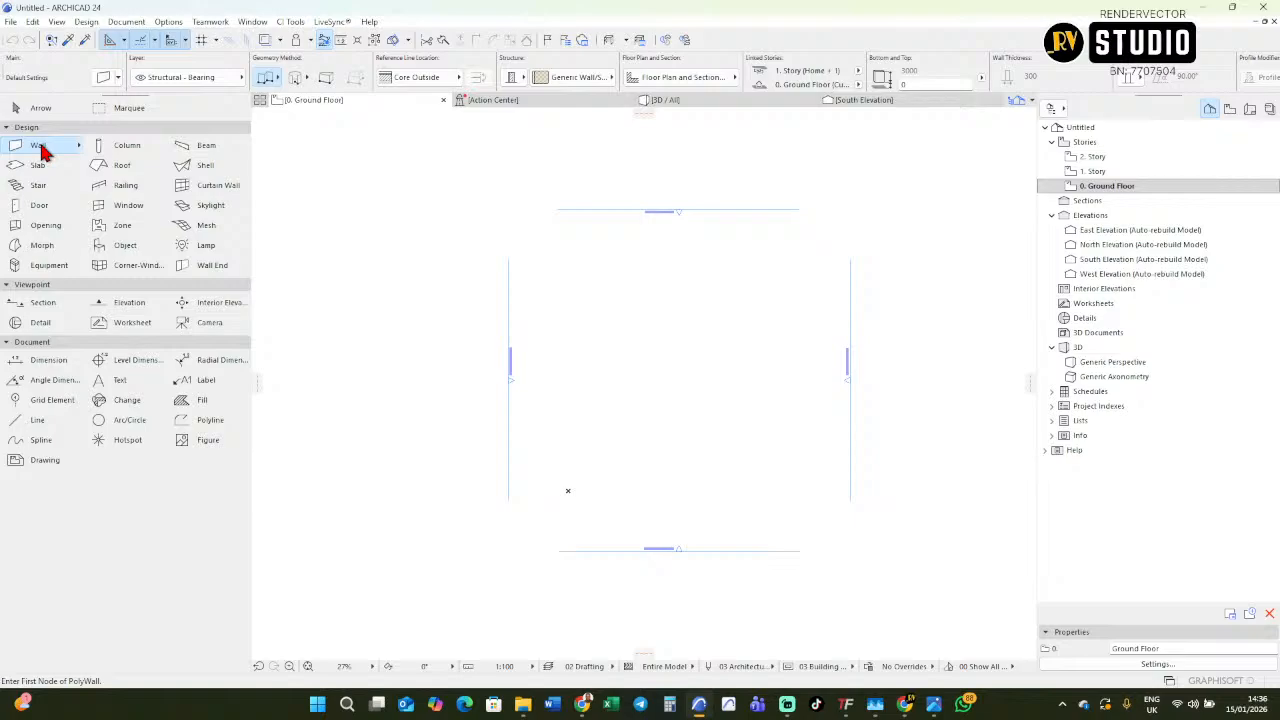
pyautogui.doubleClick(38, 146)
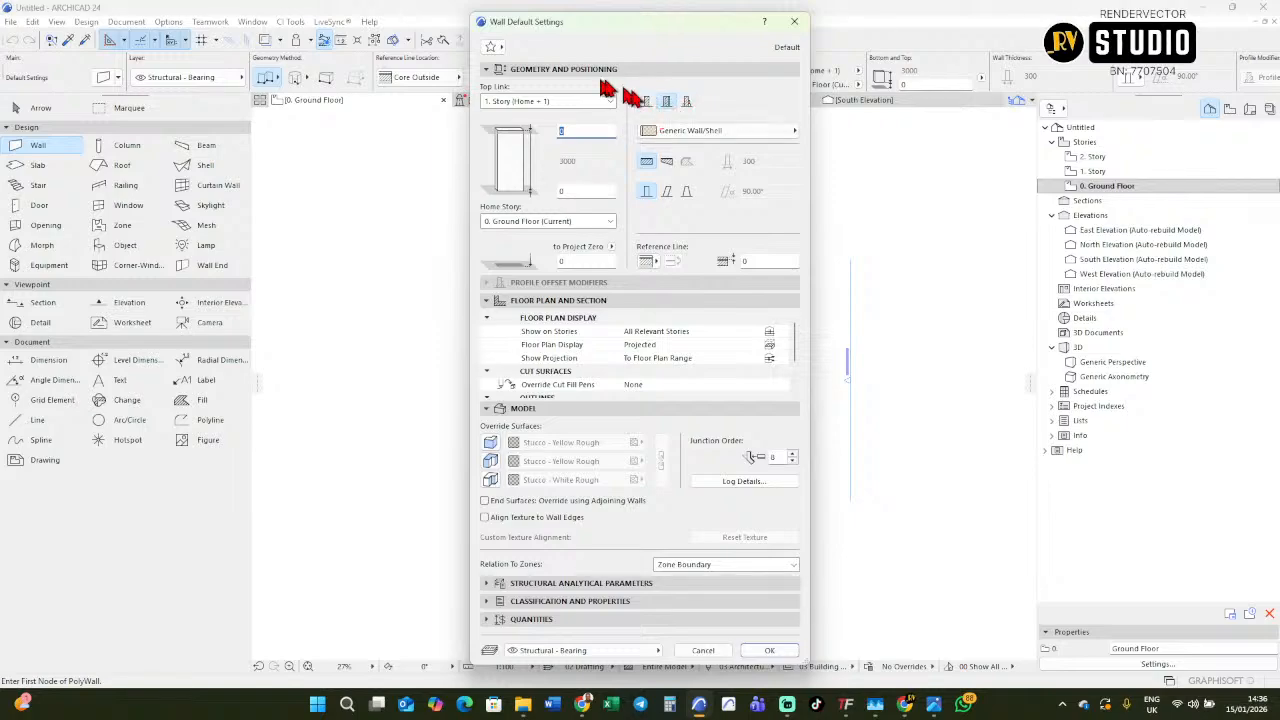
pyautogui.click(686, 103)
pyautogui.click(668, 103)
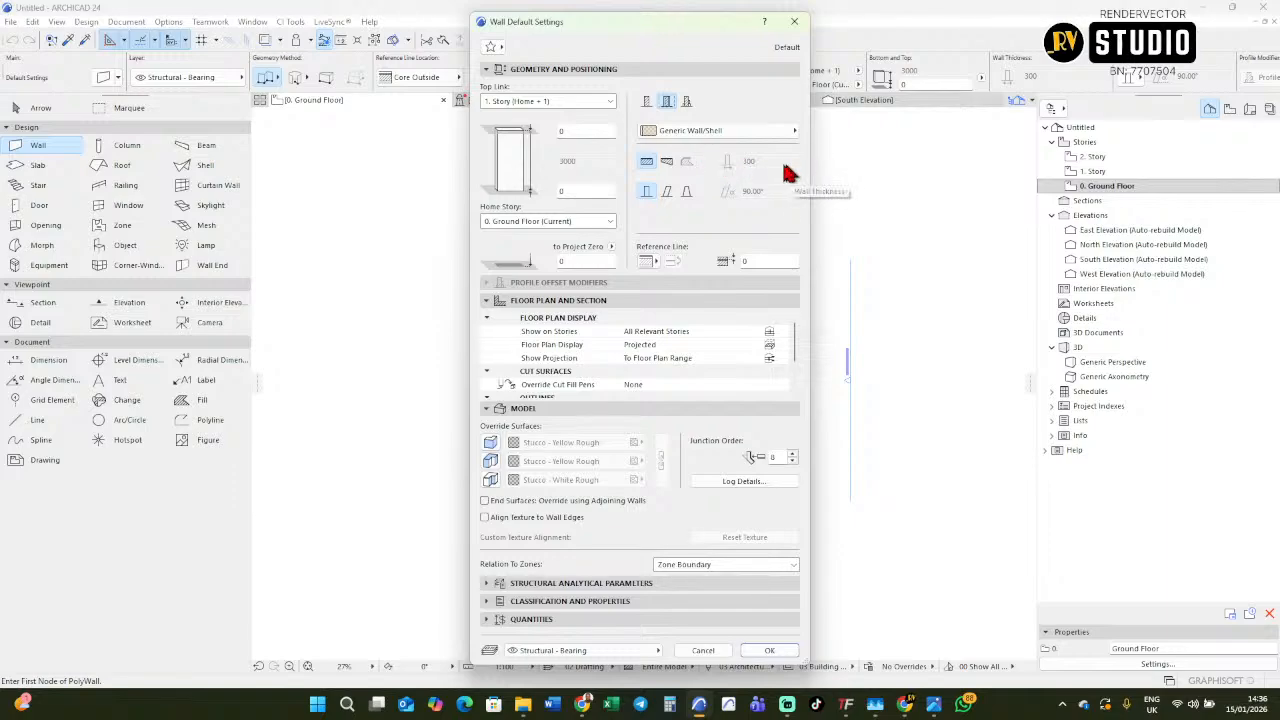
pyautogui.click(647, 102)
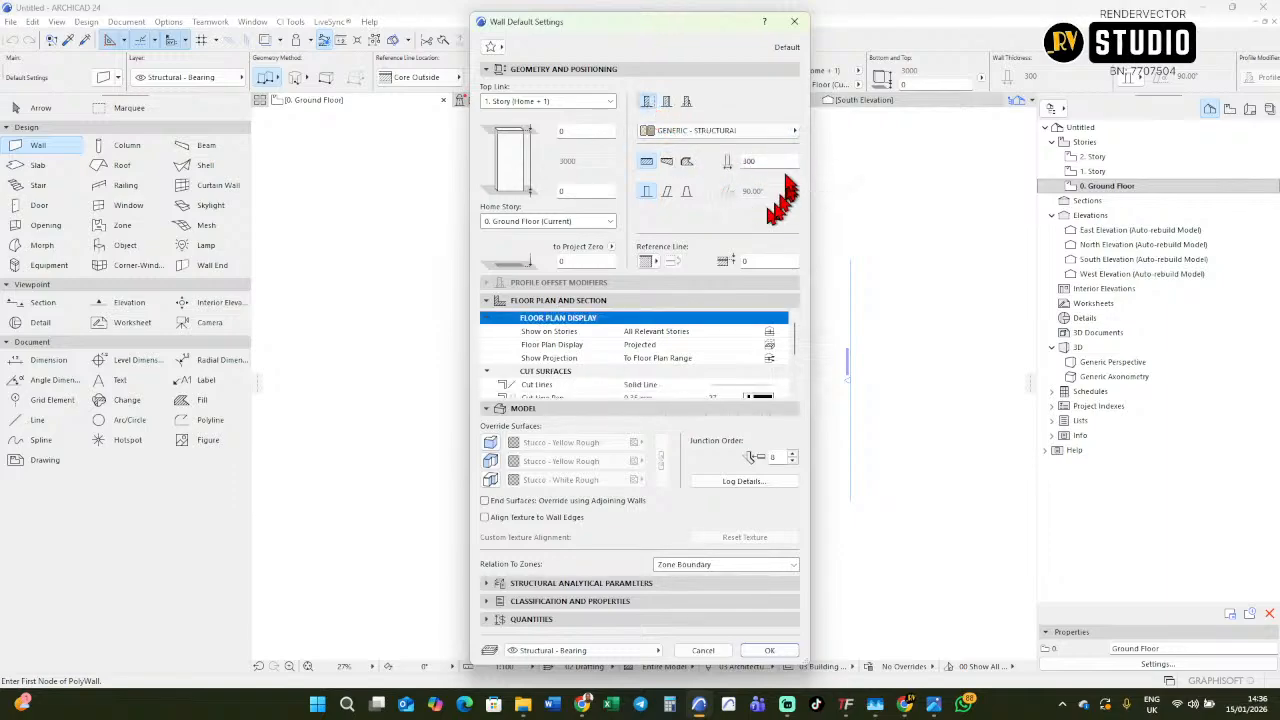
pyautogui.doubleClick(774, 161)
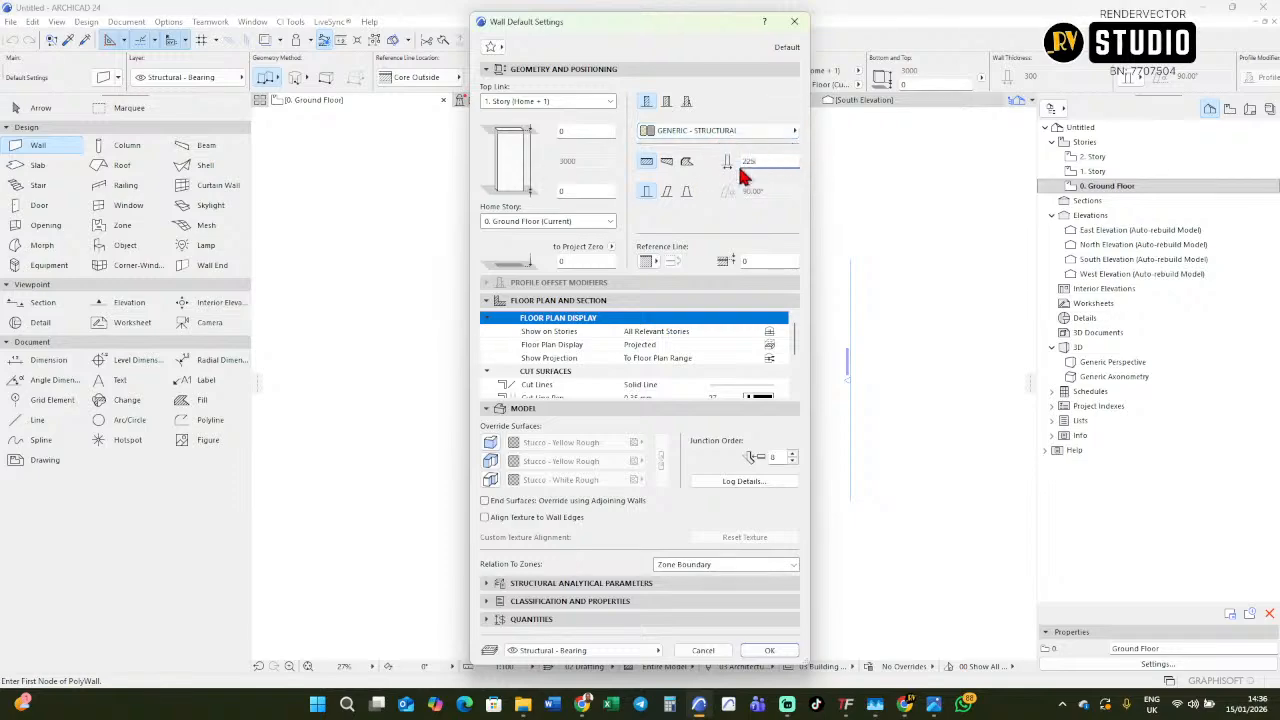
pyautogui.click(770, 652)
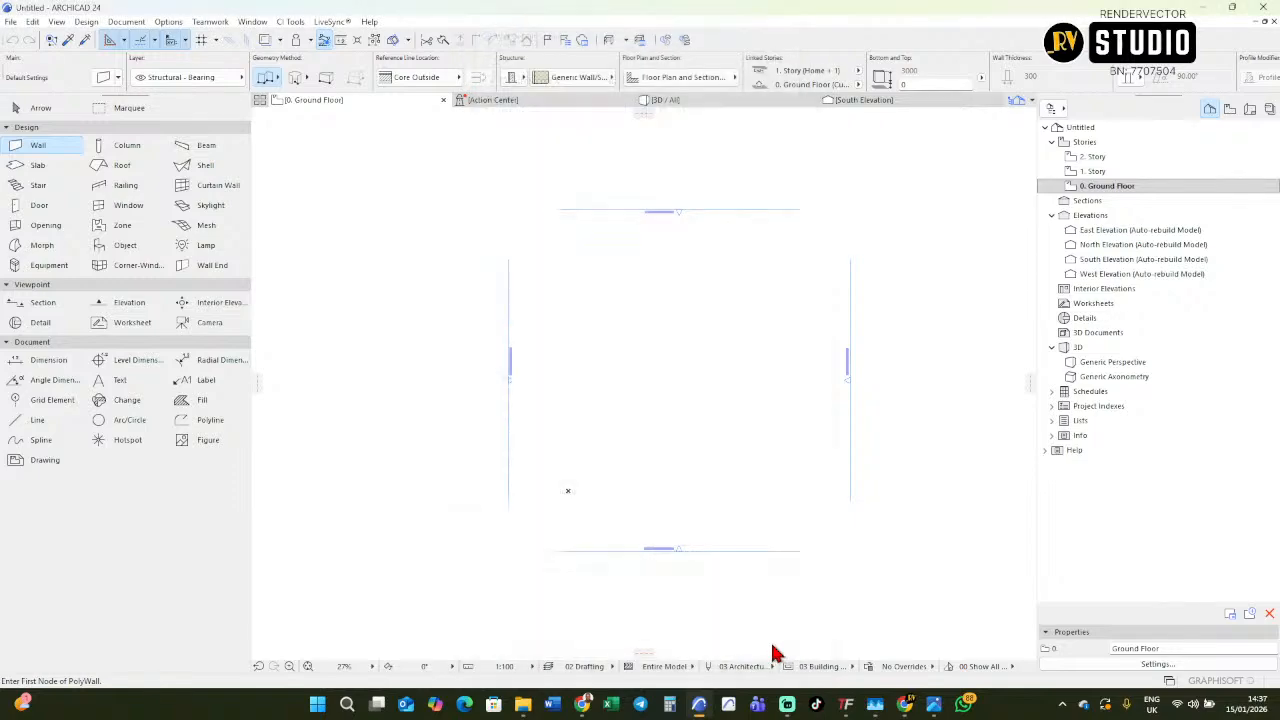
# Draw one horizontal wall about 22 m long across the upper part of the ground floor plan.
pyautogui.click(537, 307)
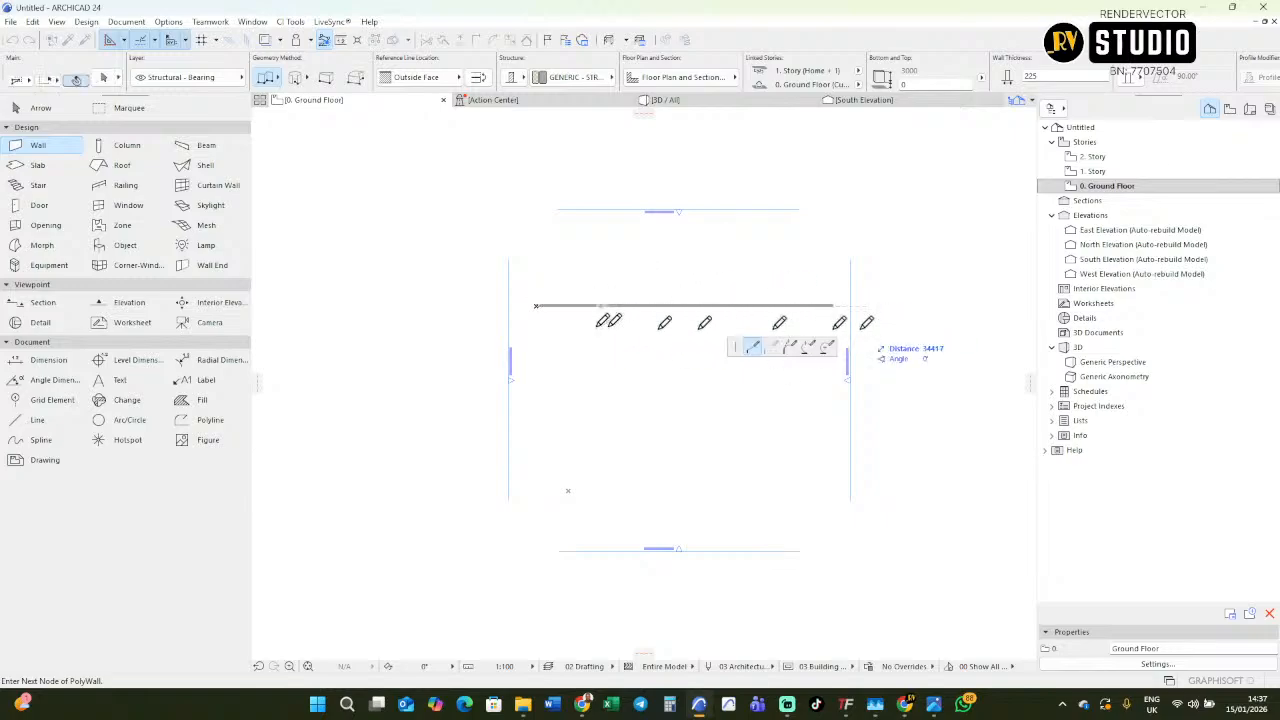
pyautogui.click(755, 304)
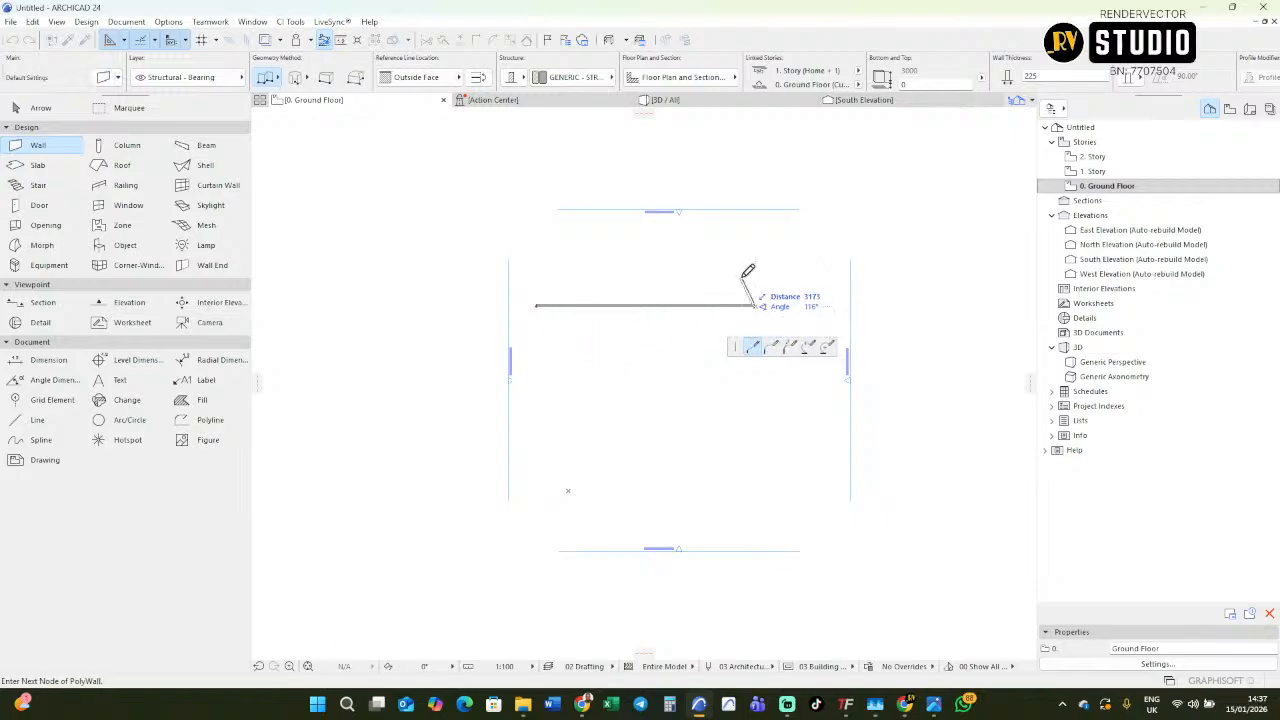
pyautogui.rightClick(752, 276)
pyautogui.click(780, 394)
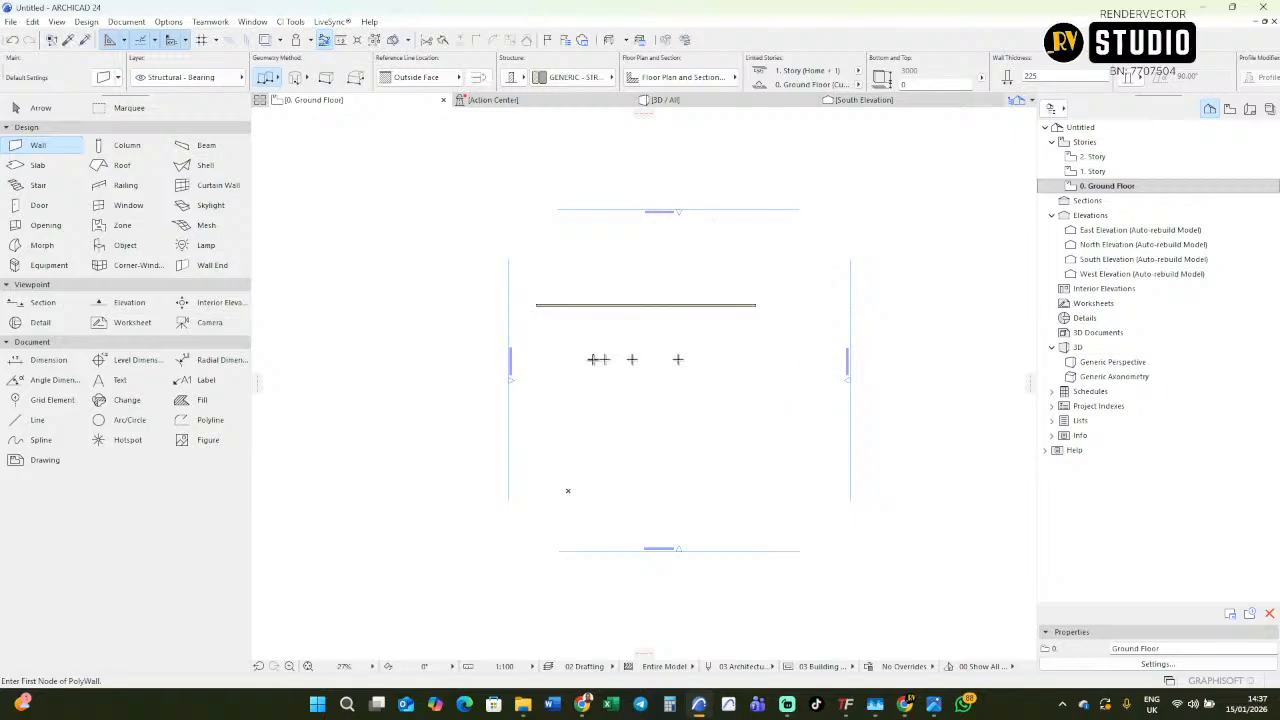
# Try a chained wall below the first one, with a horizontal segment followed by several angled segments.
pyautogui.click(549, 343)
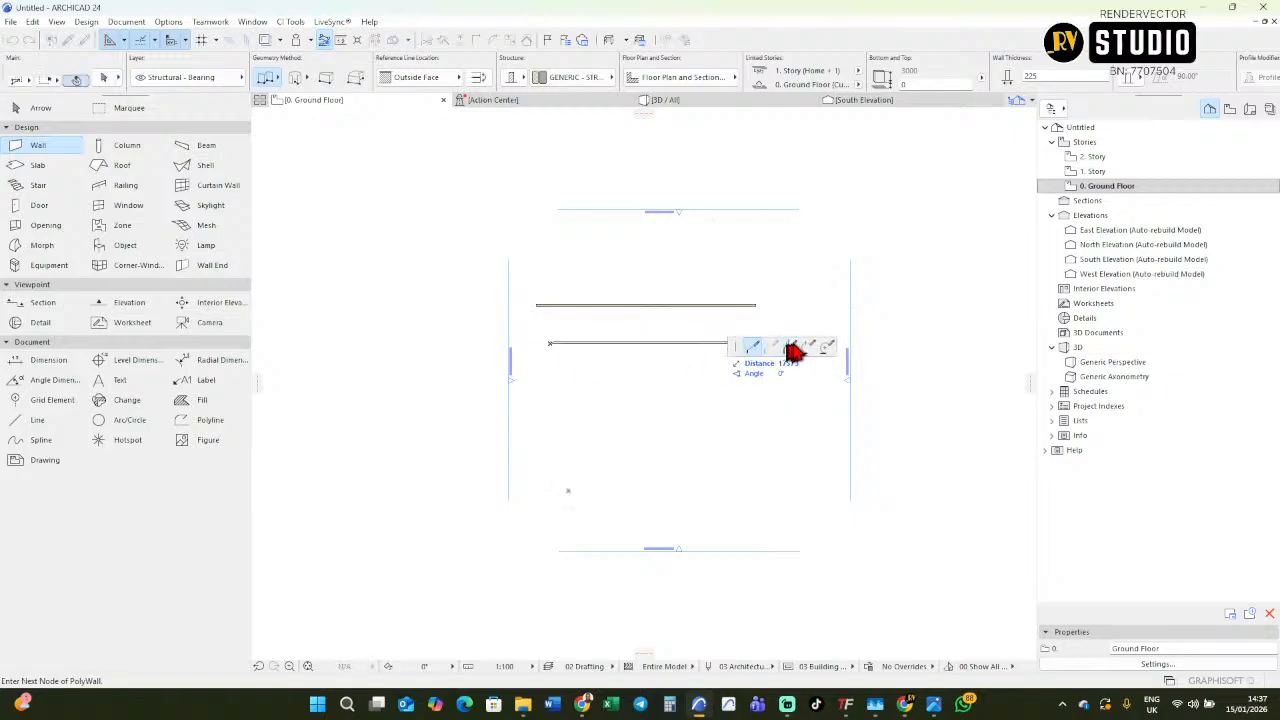
pyautogui.scroll(2, 777, 314)
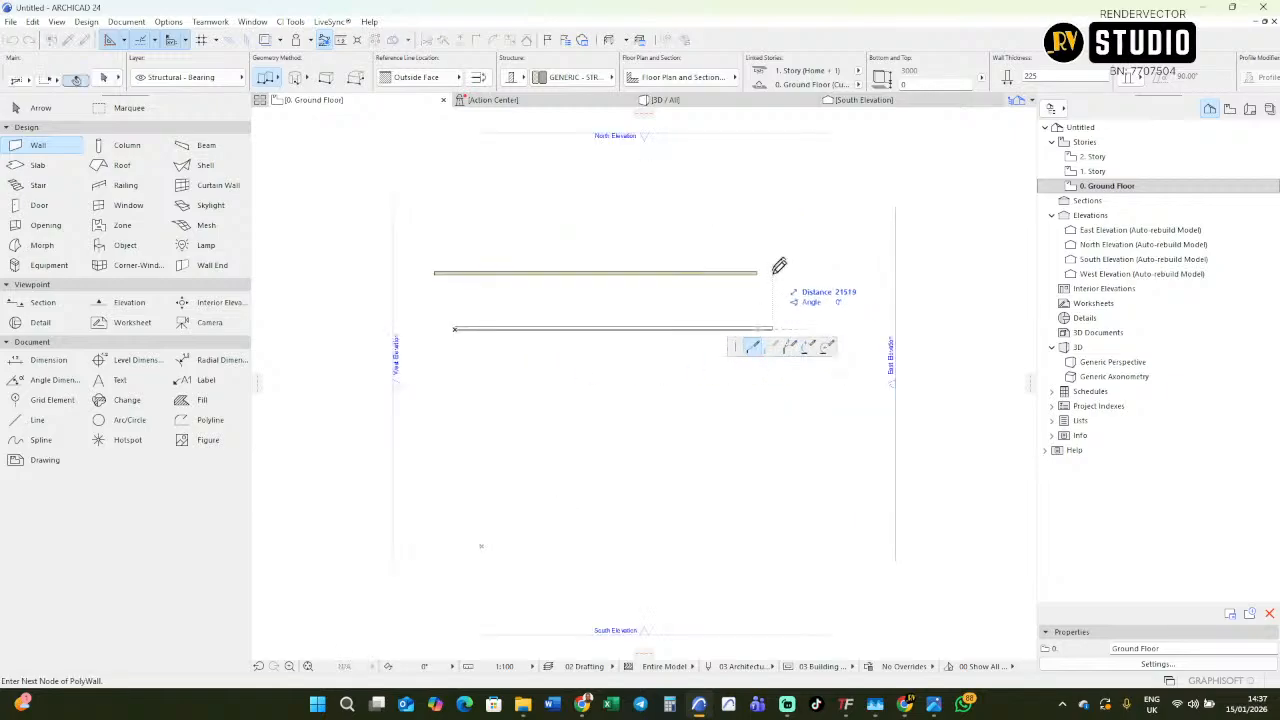
pyautogui.click(779, 328)
pyautogui.doubleClick(741, 449)
pyautogui.click(577, 441)
pyautogui.click(540, 535)
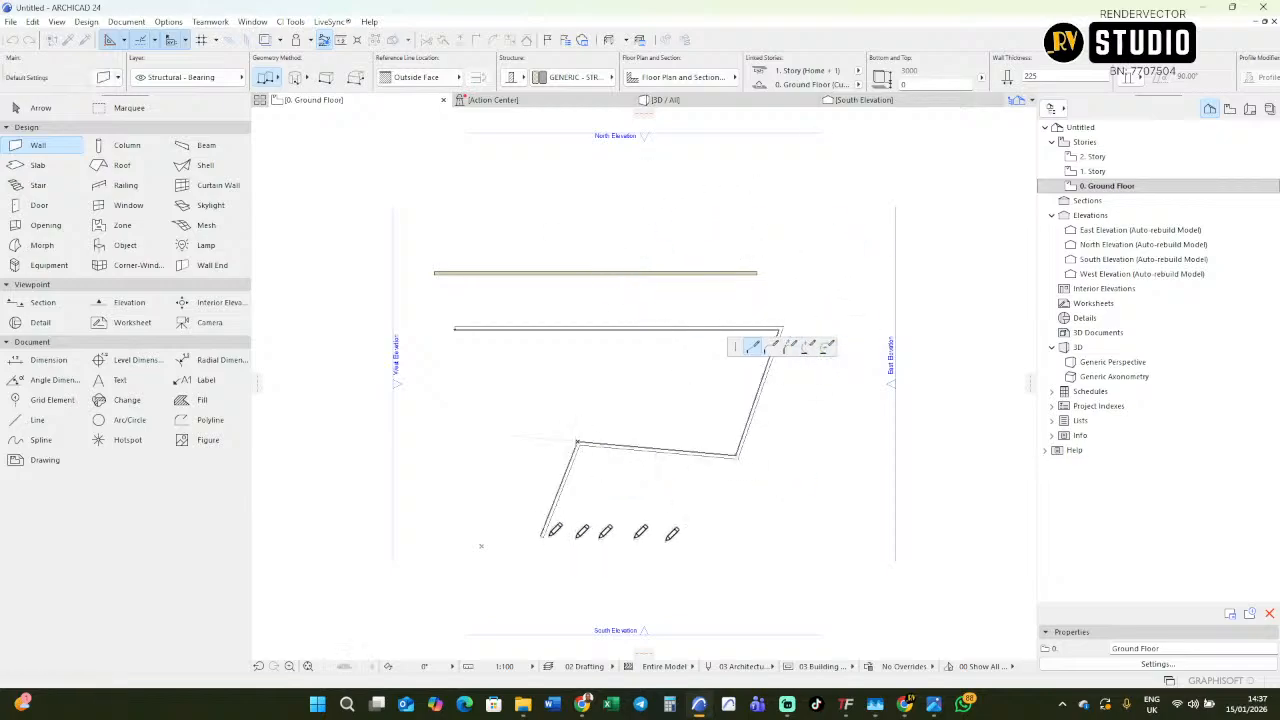
pyautogui.click(707, 545)
pyautogui.doubleClick(837, 478)
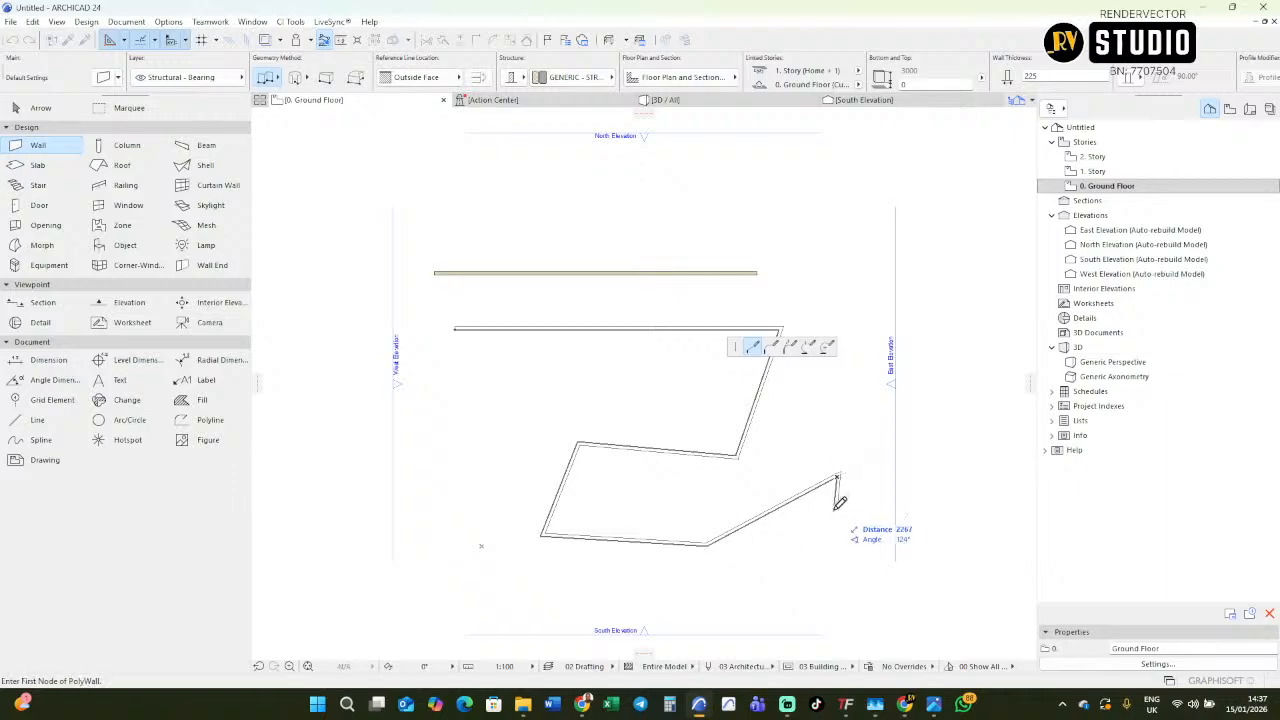
# Remove the chained wall's segments one by one until the whole chain is cancelled.
pyautogui.press('BackSpace')
pyautogui.press('BackSpace')
pyautogui.press('BackSpace')
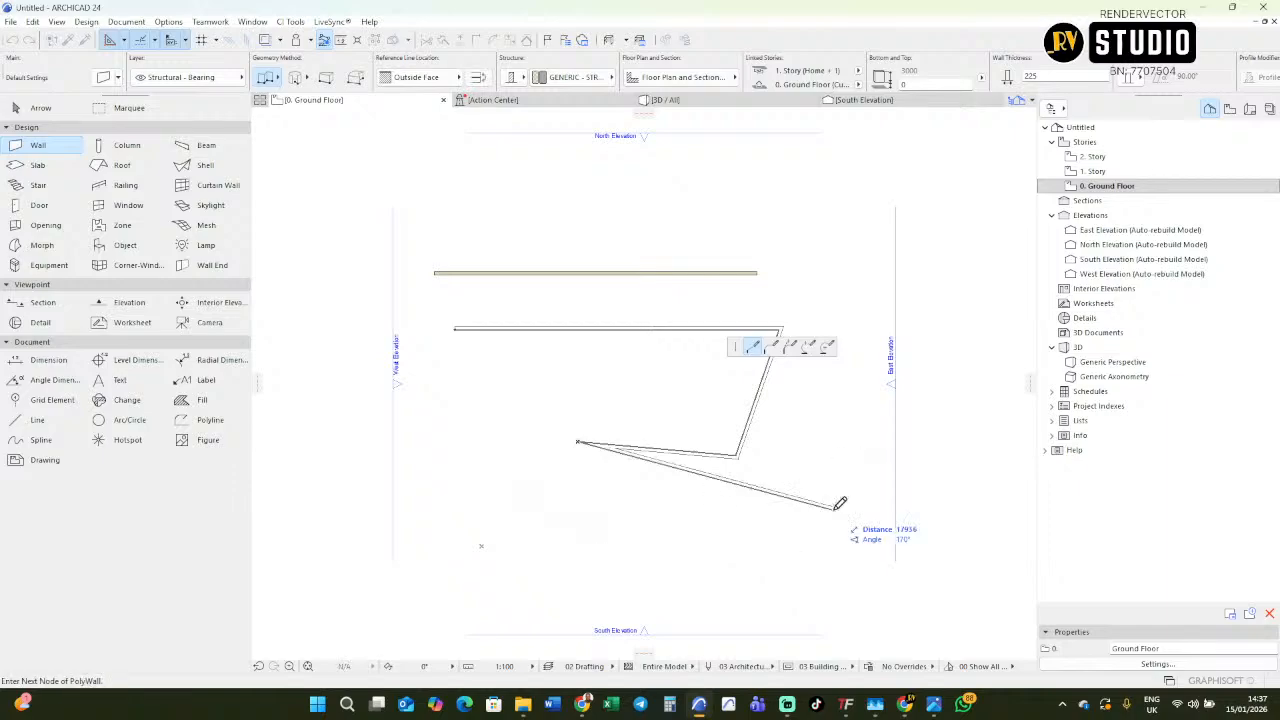
pyautogui.press('BackSpace')
pyautogui.press('BackSpace')
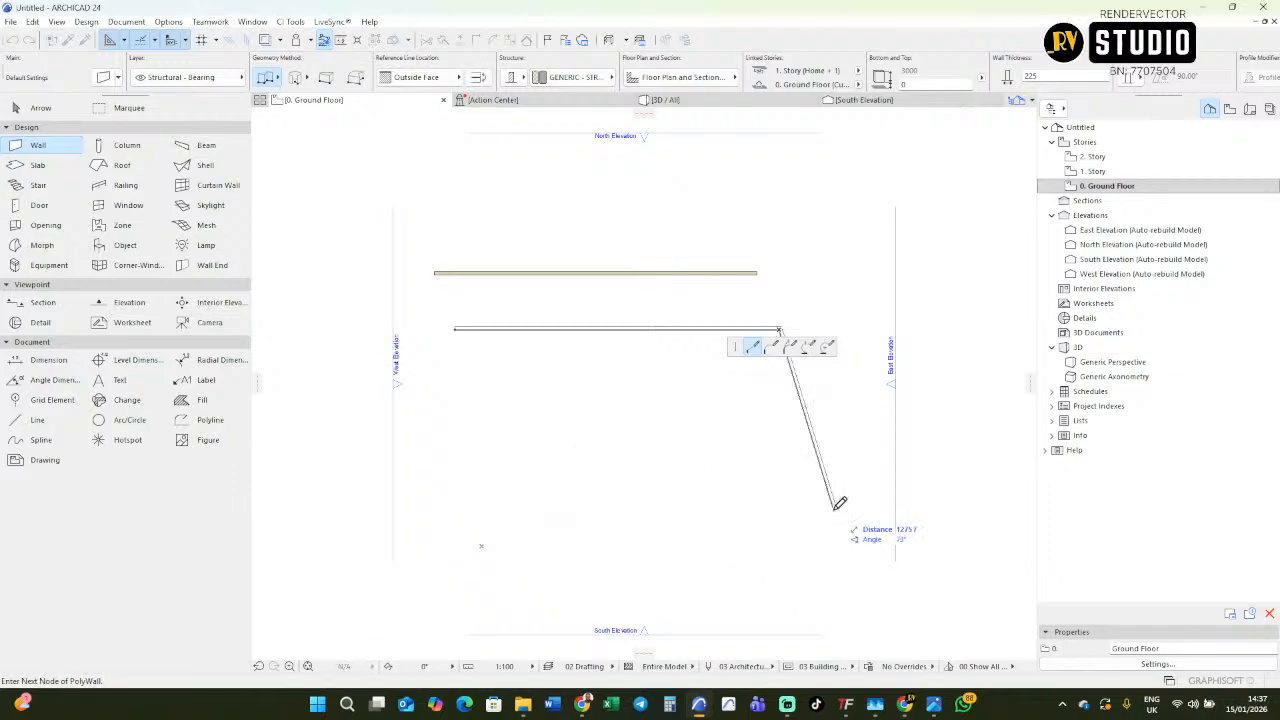
pyautogui.press('BackSpace')
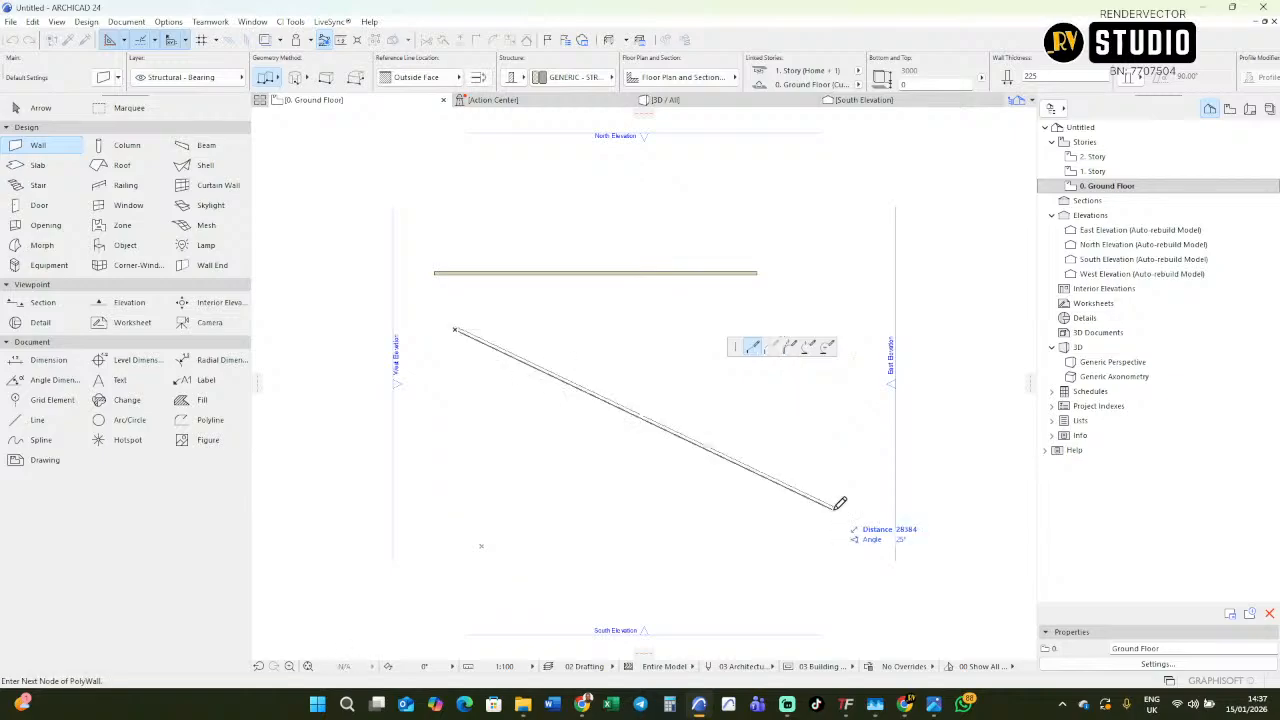
pyautogui.press('BackSpace')
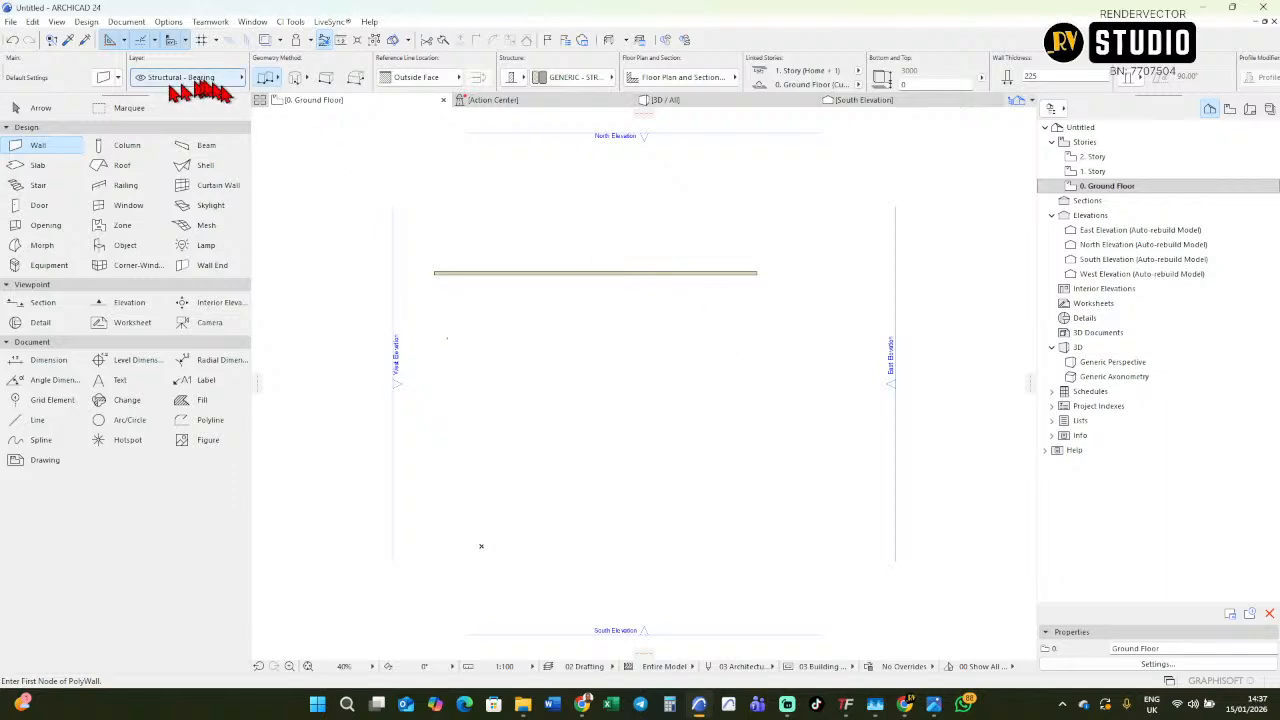
# Switch the straight wall geometry method to Single and draw a second horizontal wall just below the first.
pyautogui.click(277, 82)
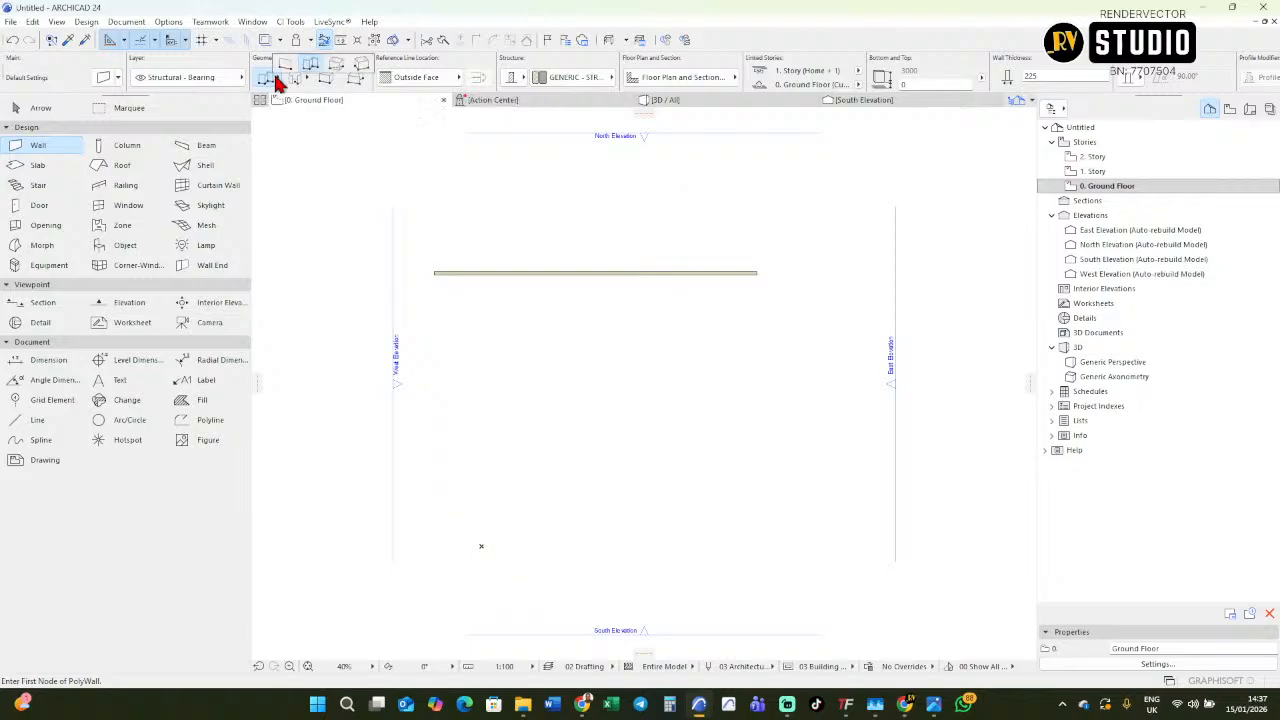
pyautogui.click(303, 76)
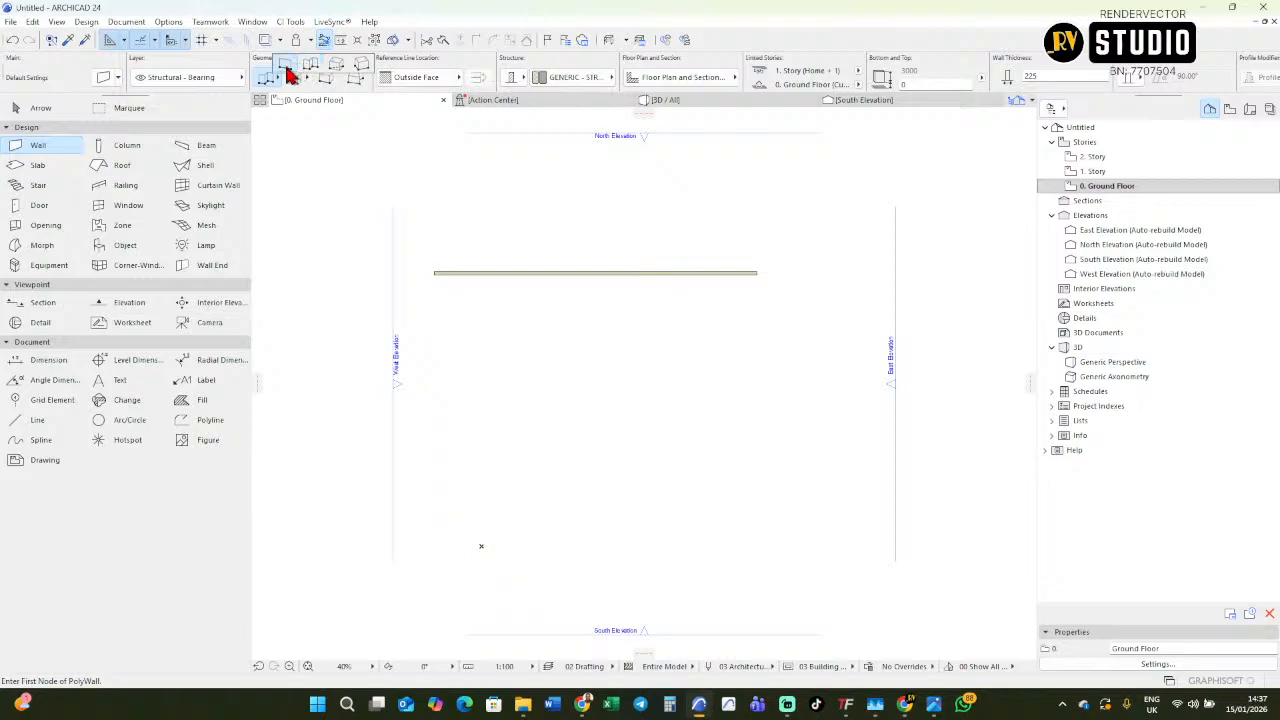
pyautogui.click(299, 77)
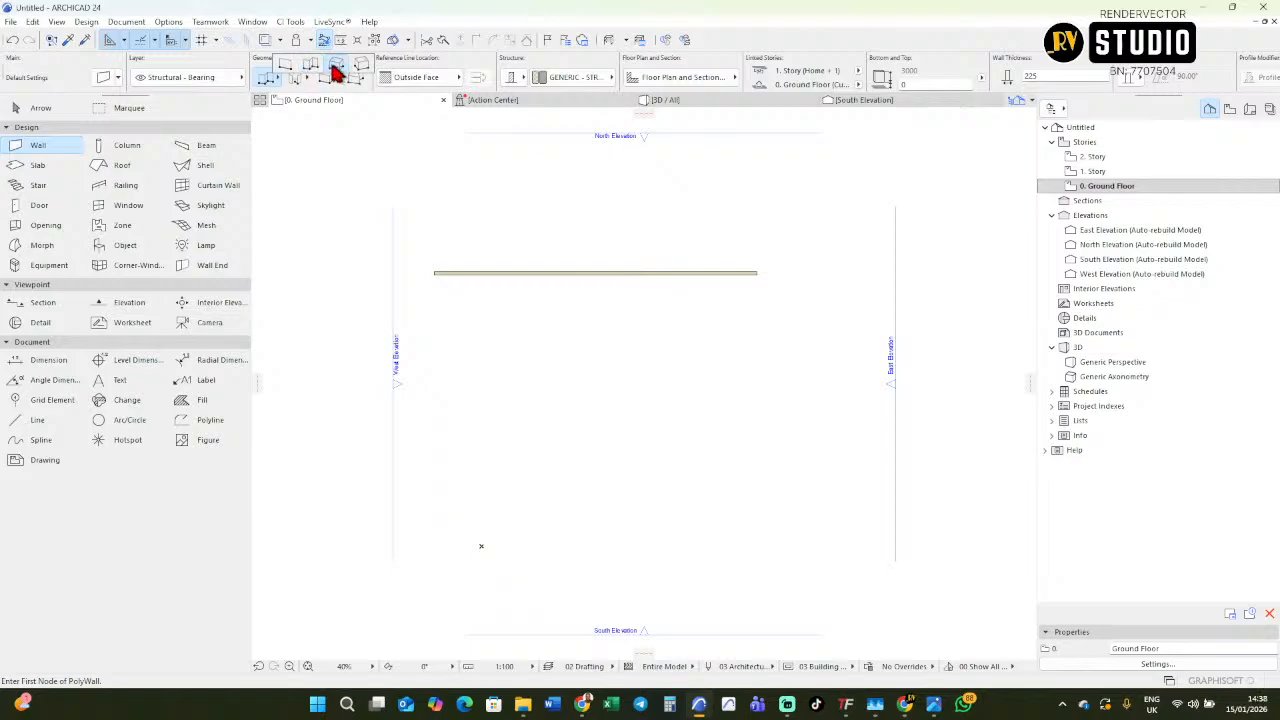
pyautogui.click(278, 84)
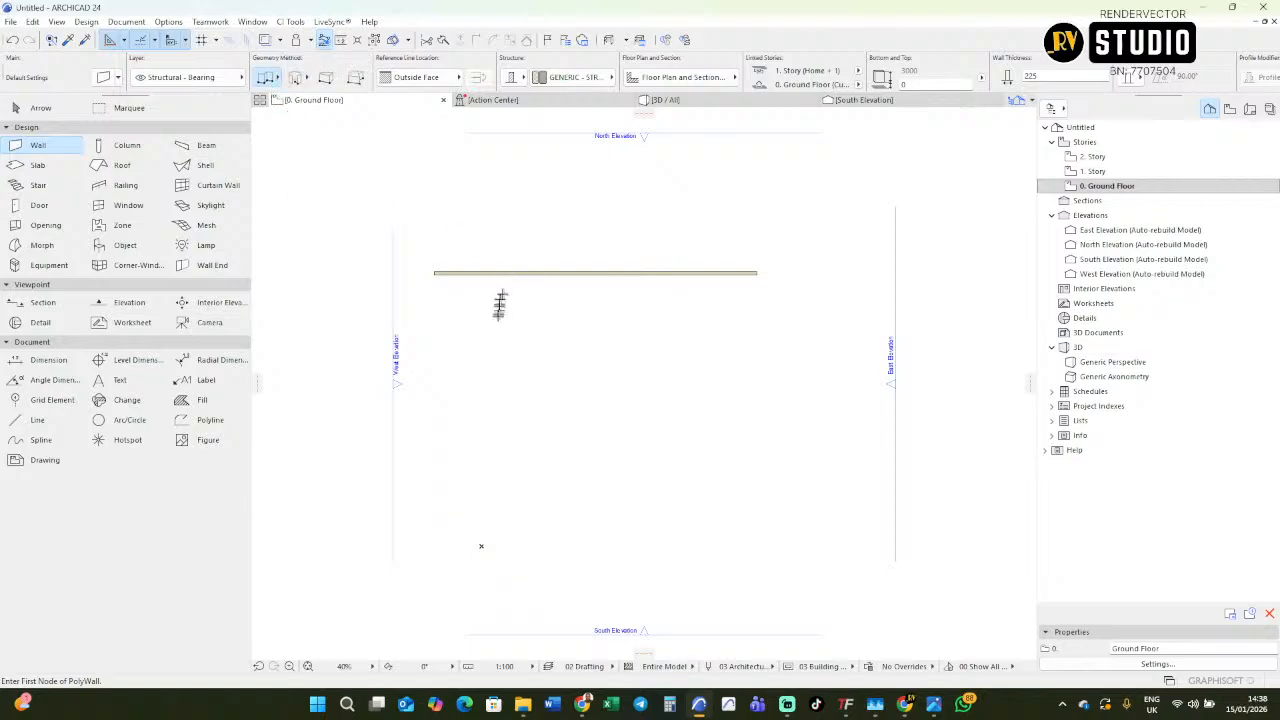
pyautogui.click(278, 82)
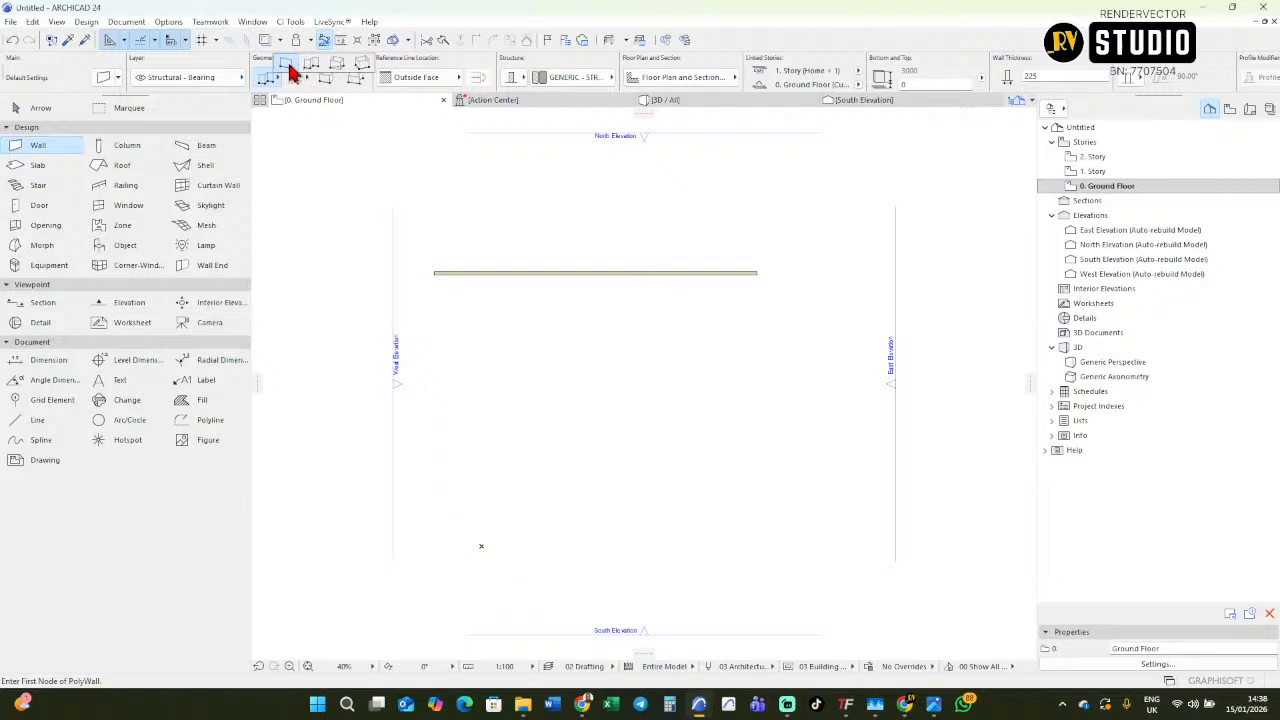
pyautogui.click(288, 66)
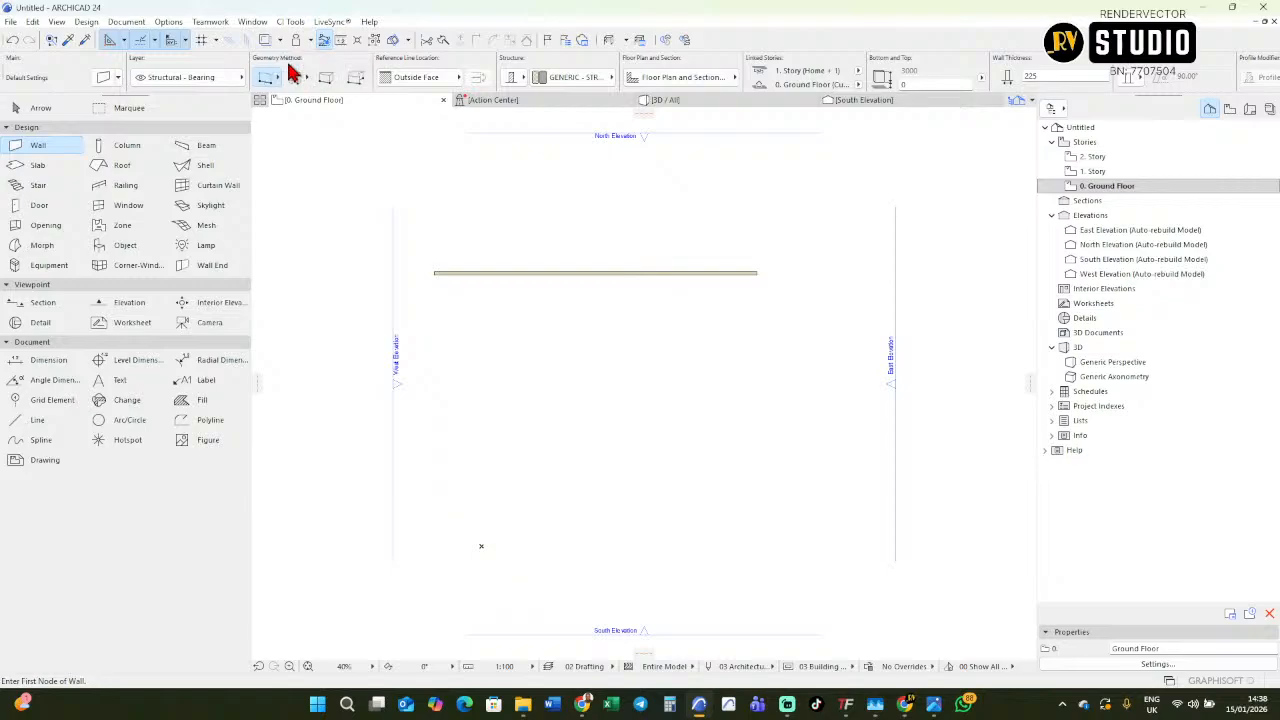
pyautogui.click(442, 321)
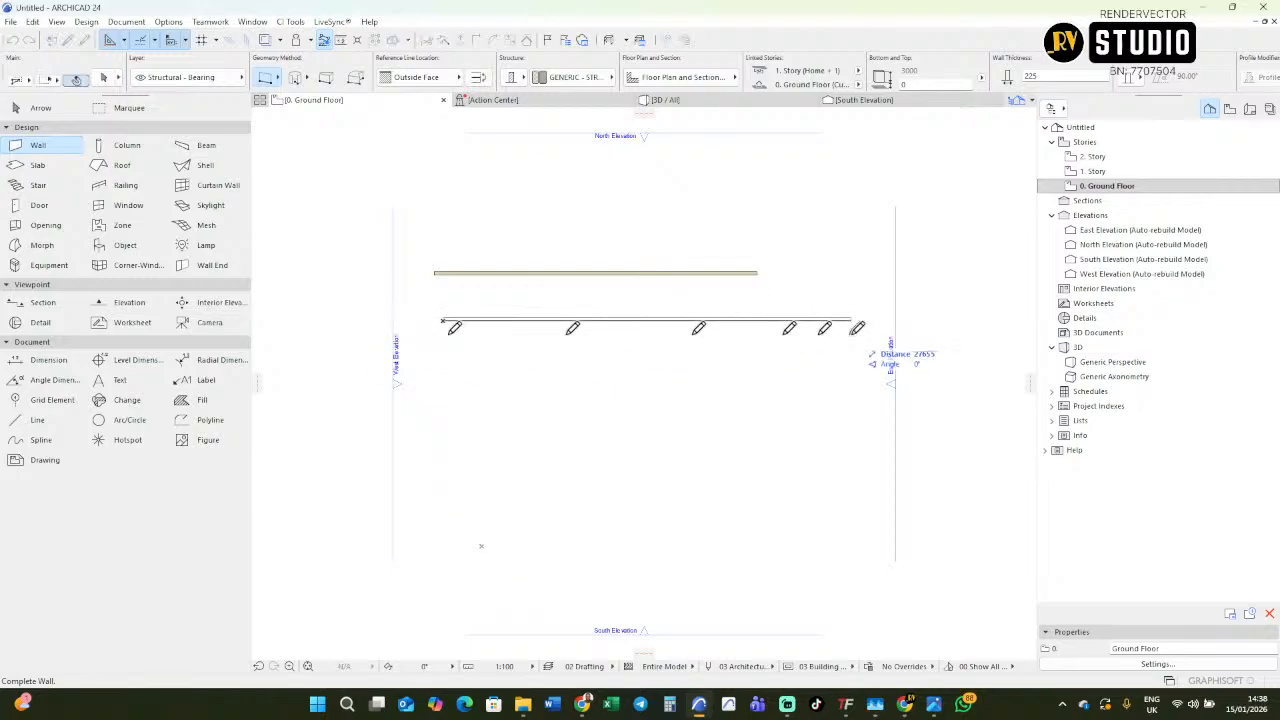
pyautogui.click(776, 319)
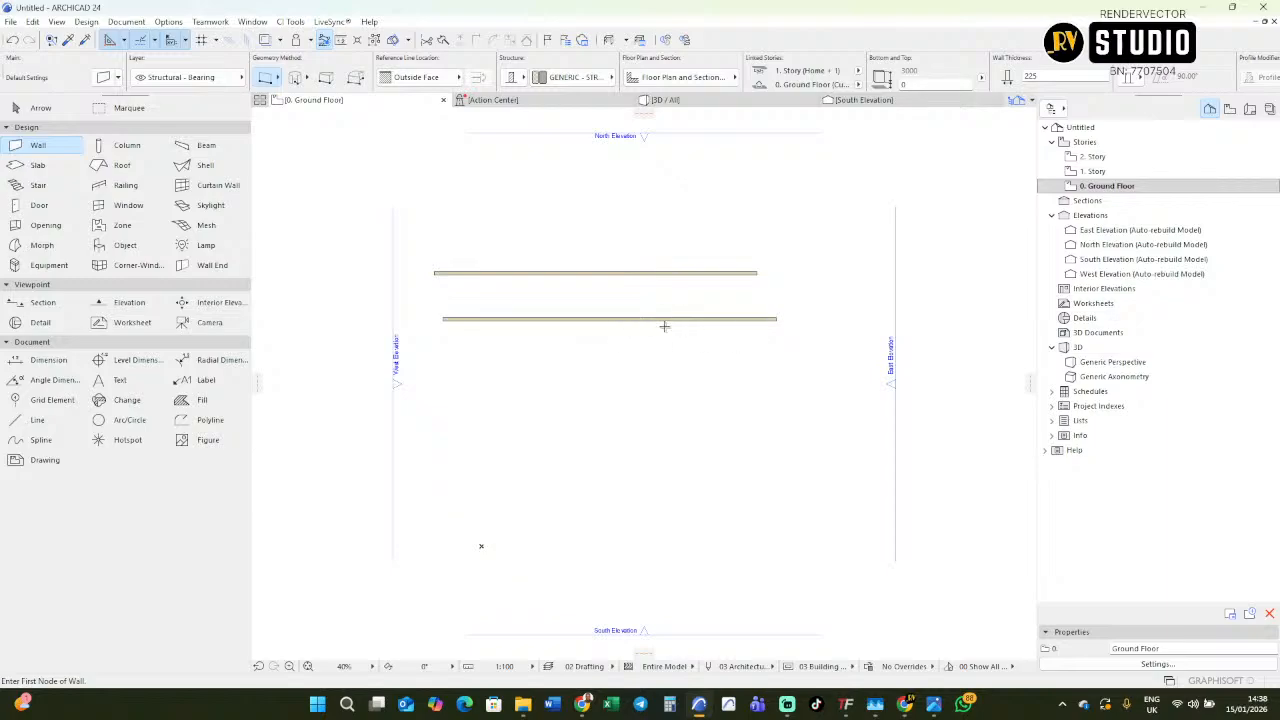
# Examine the left end of the second wall and its edges up close.
pyautogui.scroll(5, 665, 321)
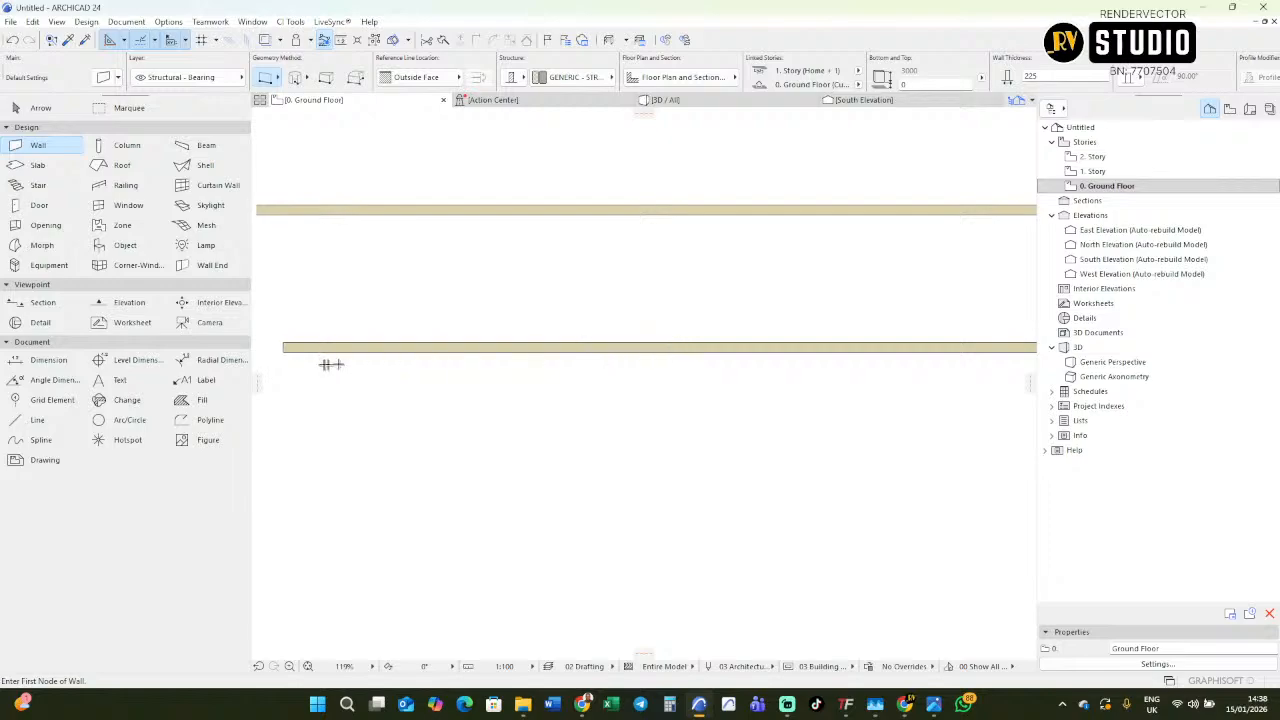
pyautogui.scroll(5, 335, 365)
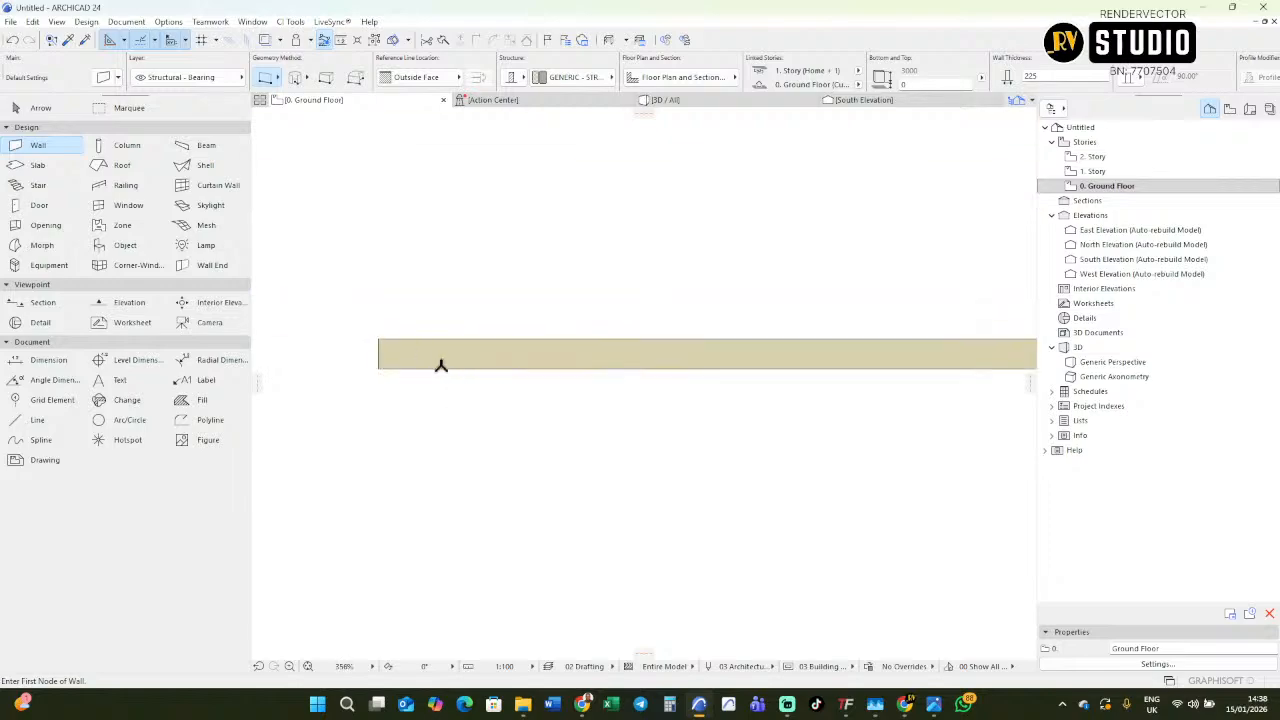
pyautogui.scroll(-6, 500, 371)
pyautogui.scroll(5, 463, 363)
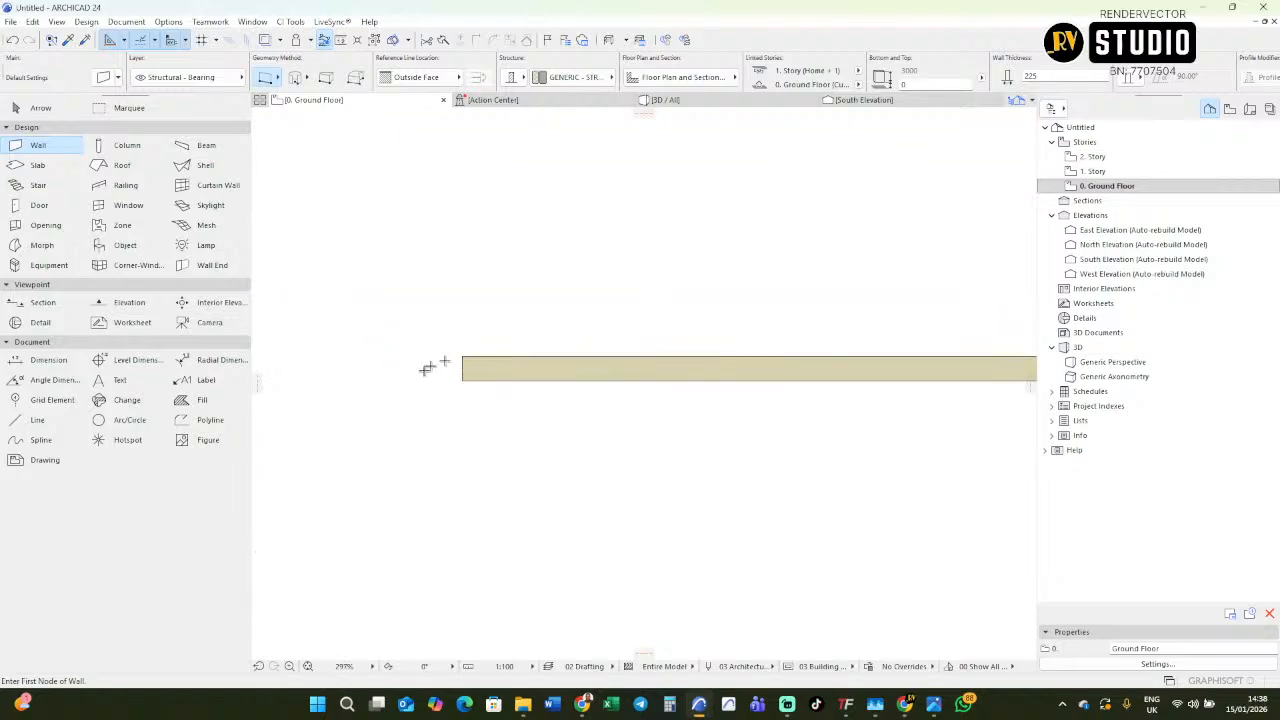
pyautogui.scroll(-3, 432, 368)
pyautogui.scroll(4, 486, 374)
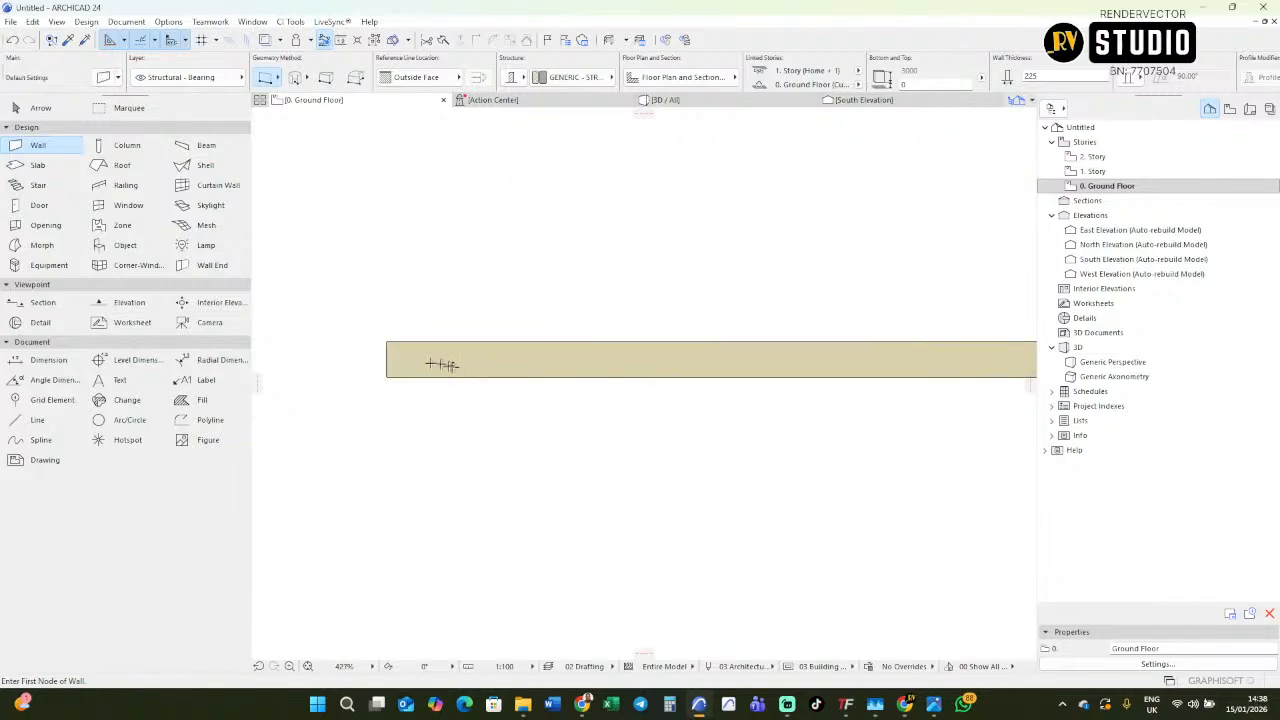
pyautogui.press('shift')
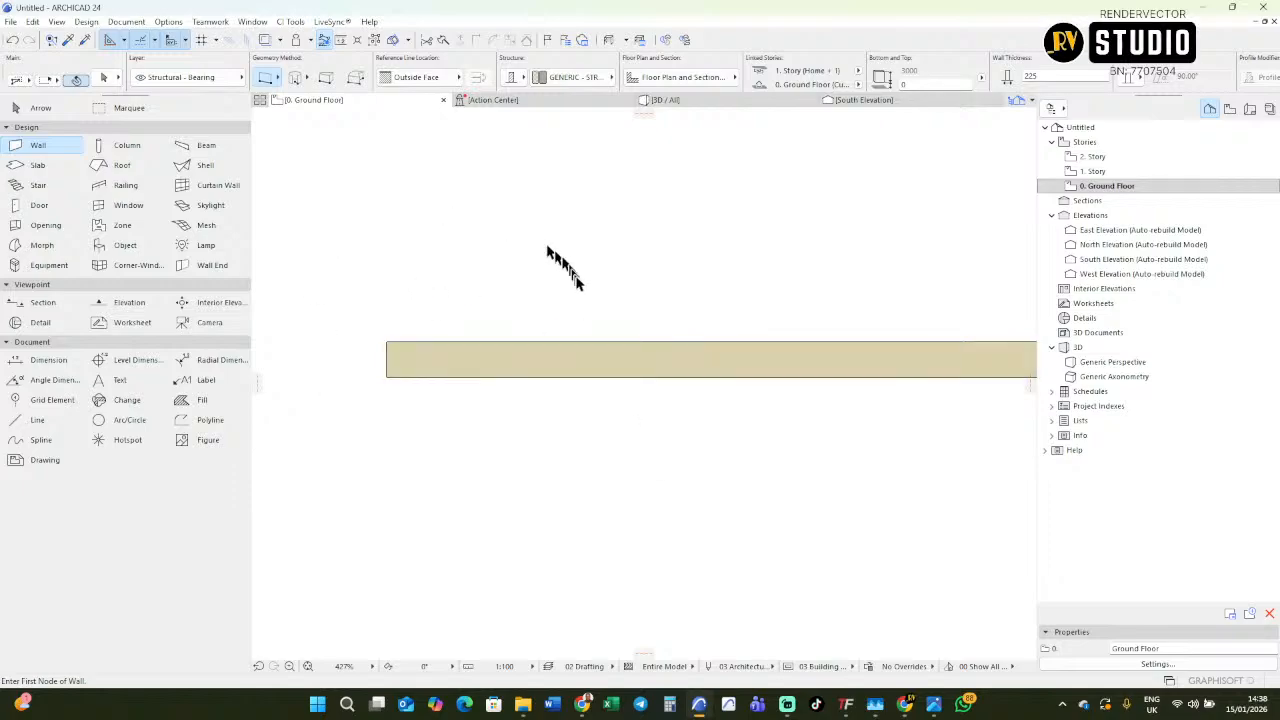
# Change the second horizontal wall's building material to Brick - Structural in its wall selection settings and deselect the wall.
pyautogui.moveTo(512, 357)
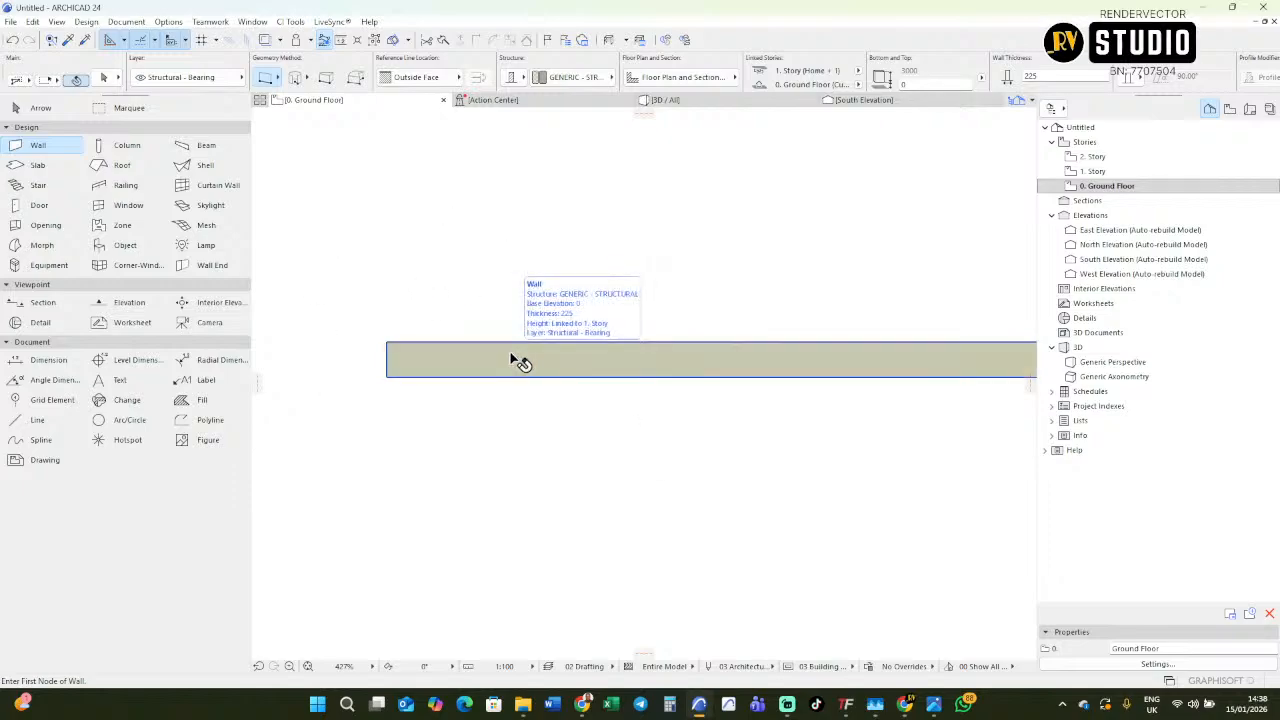
pyautogui.keyDown('shift'); pyautogui.click(512, 360); pyautogui.keyUp('shift')
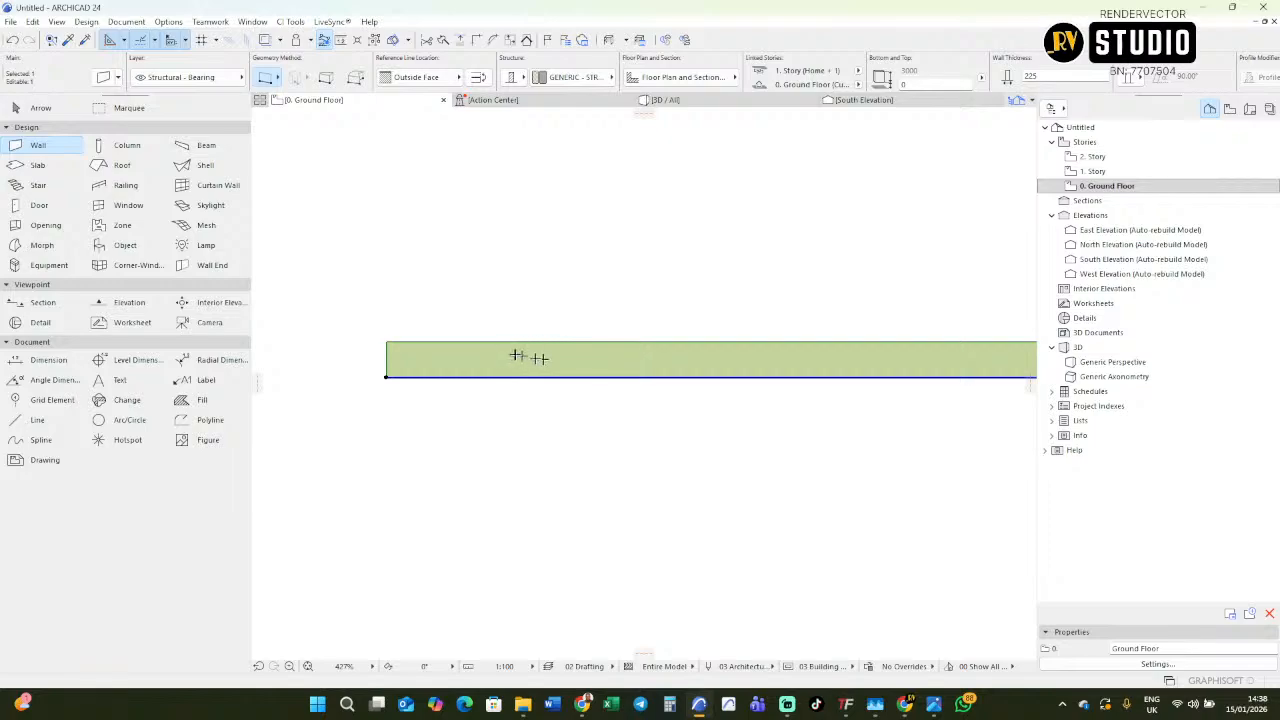
pyautogui.scroll(-6, 500, 352)
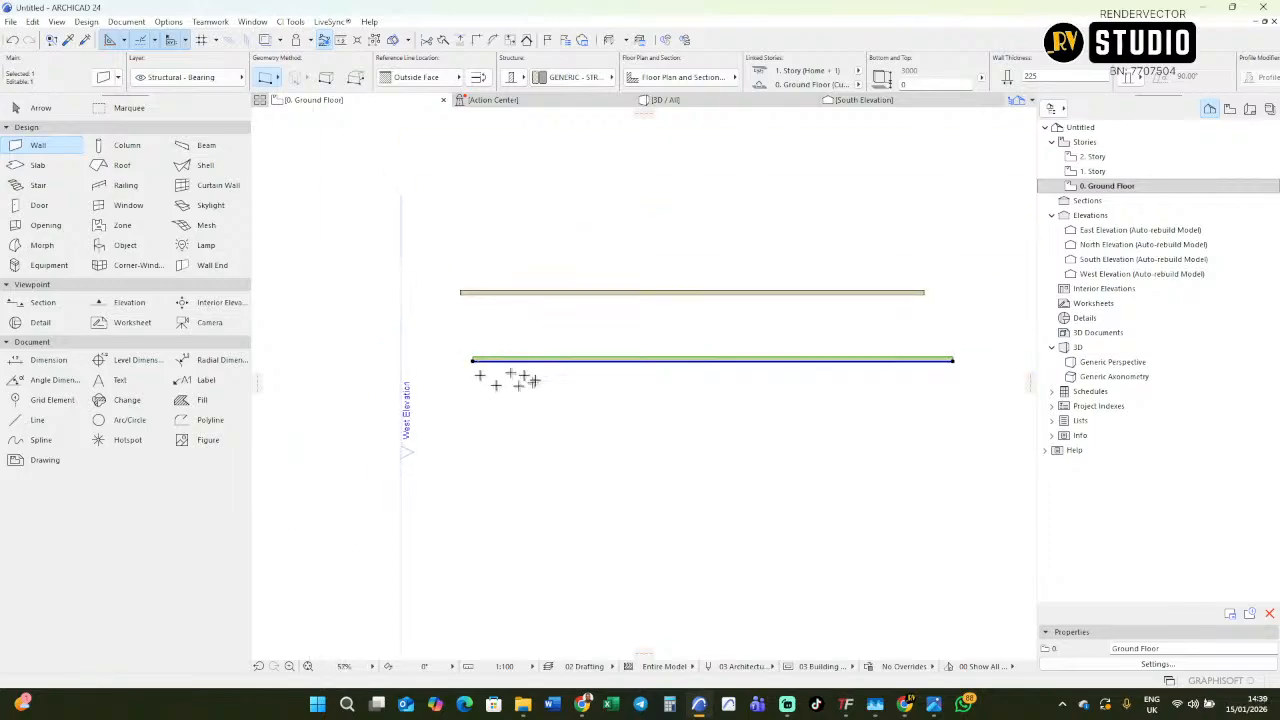
pyautogui.scroll(2, 495, 362)
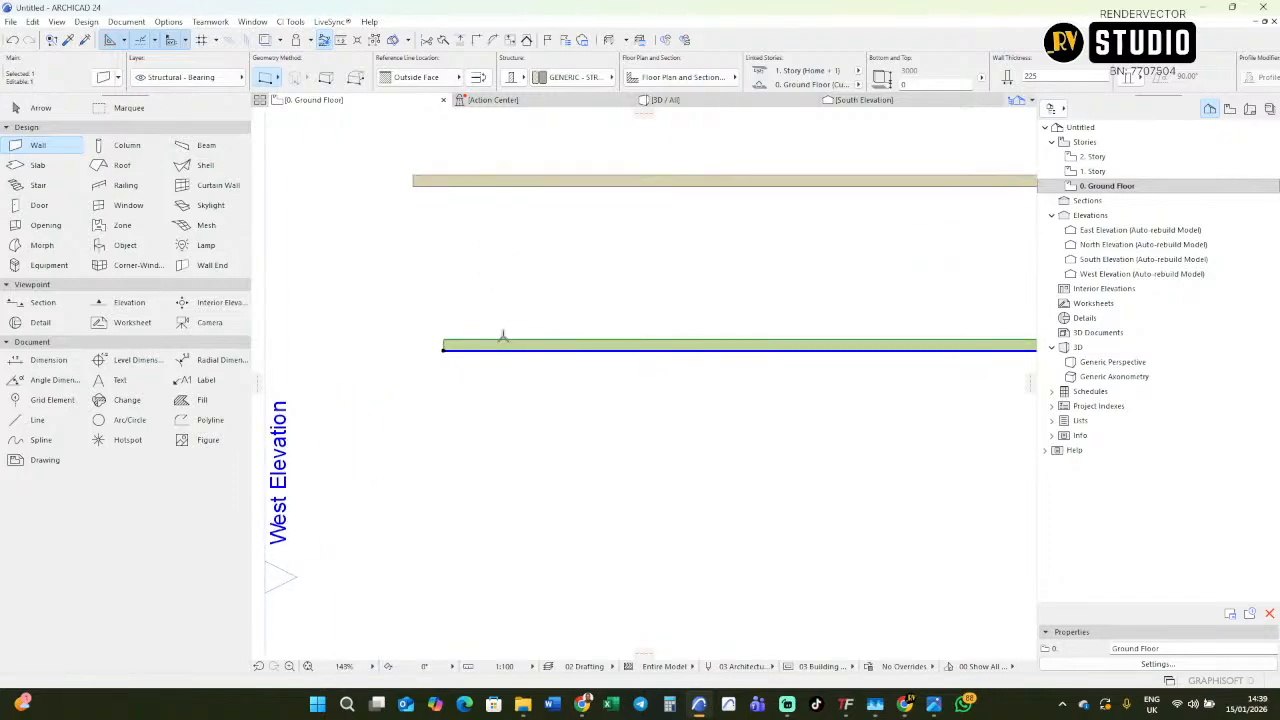
pyautogui.doubleClick(504, 336)
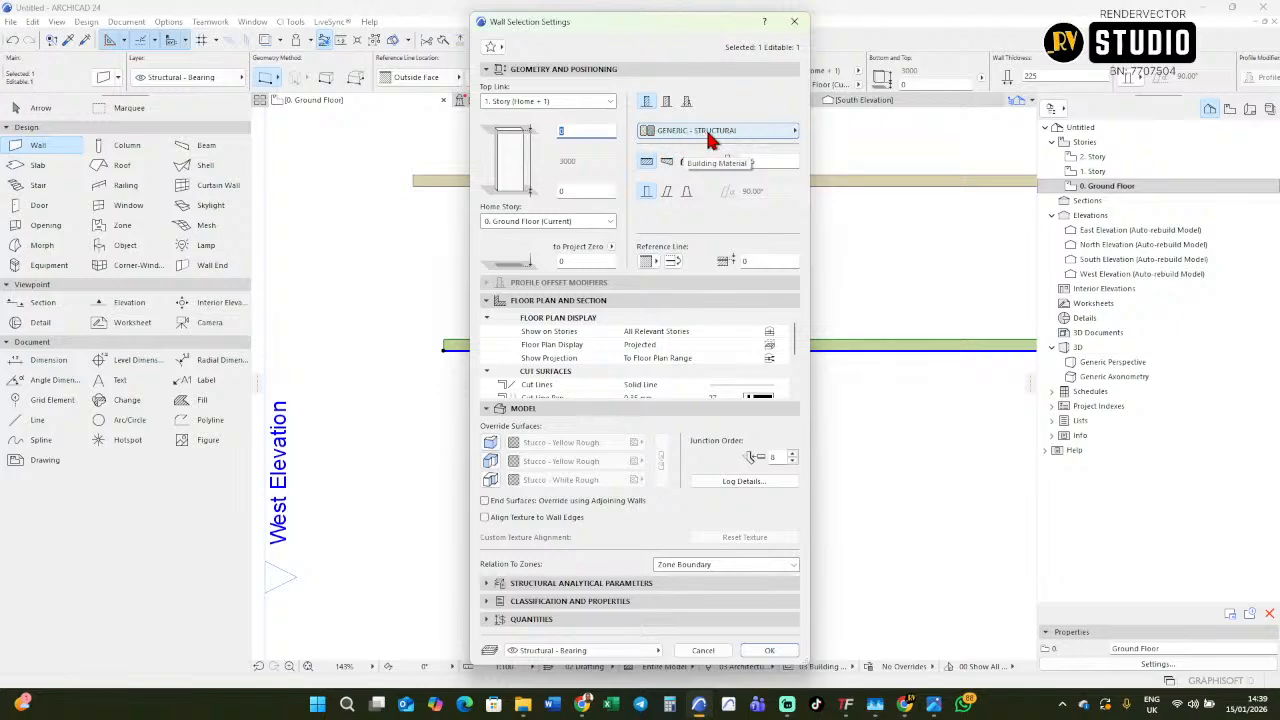
pyautogui.moveTo(700, 27); pyautogui.dragTo(890, 62)
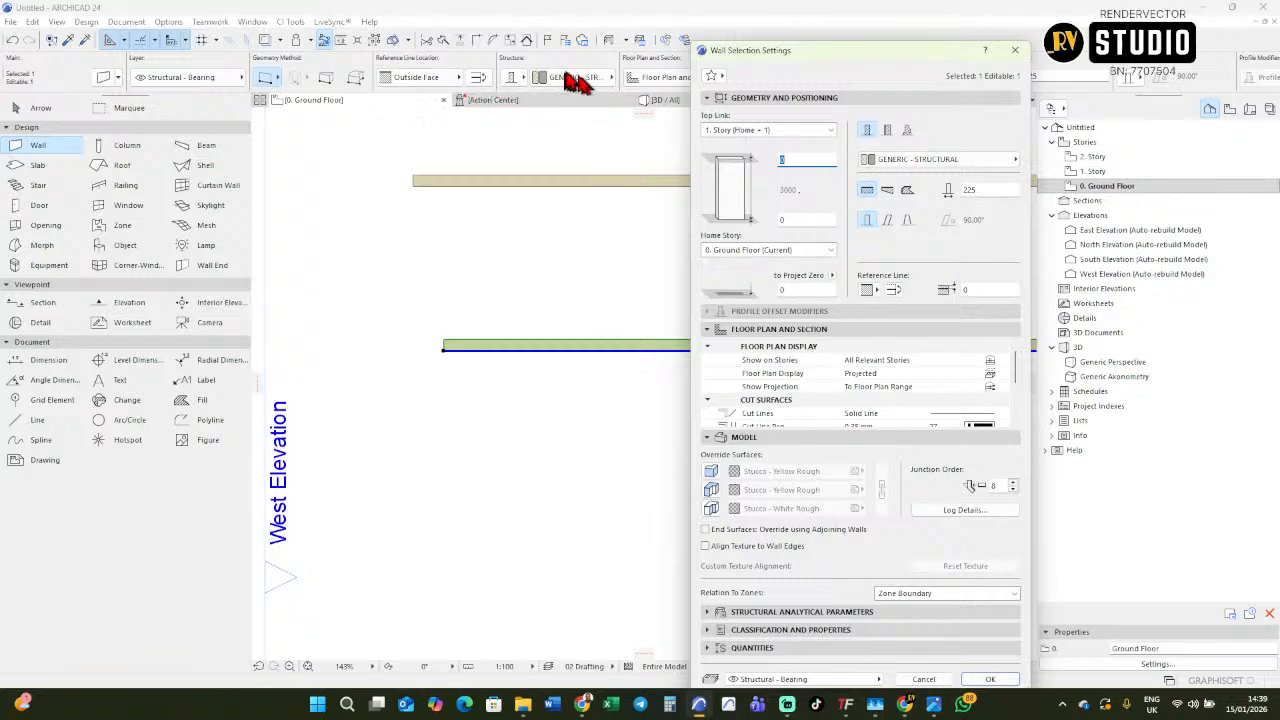
pyautogui.click(938, 162)
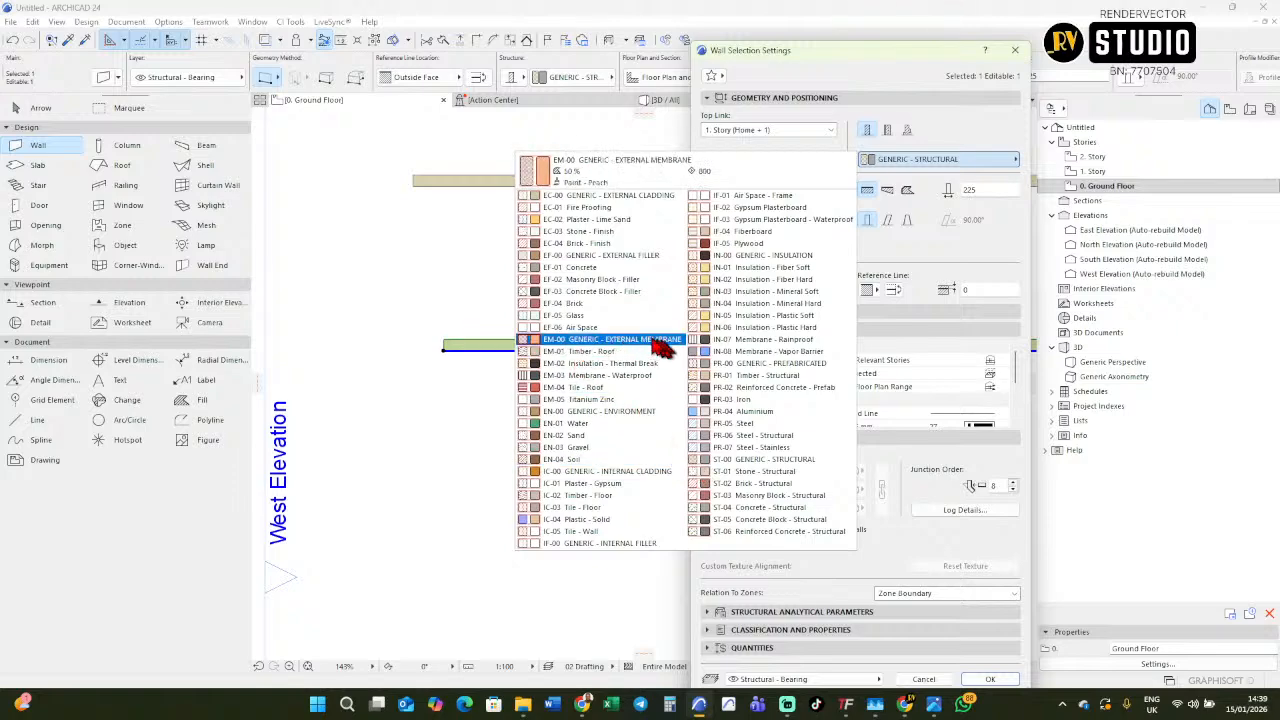
pyautogui.click(772, 487)
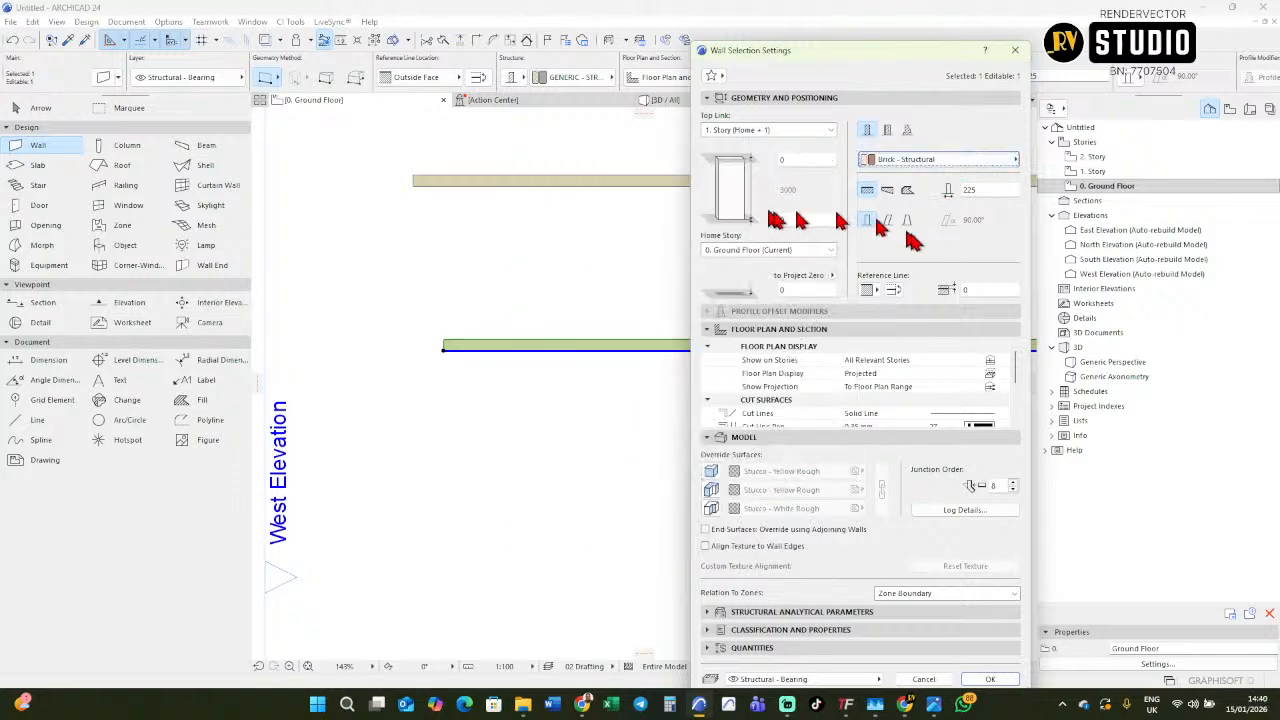
pyautogui.click(990, 679)
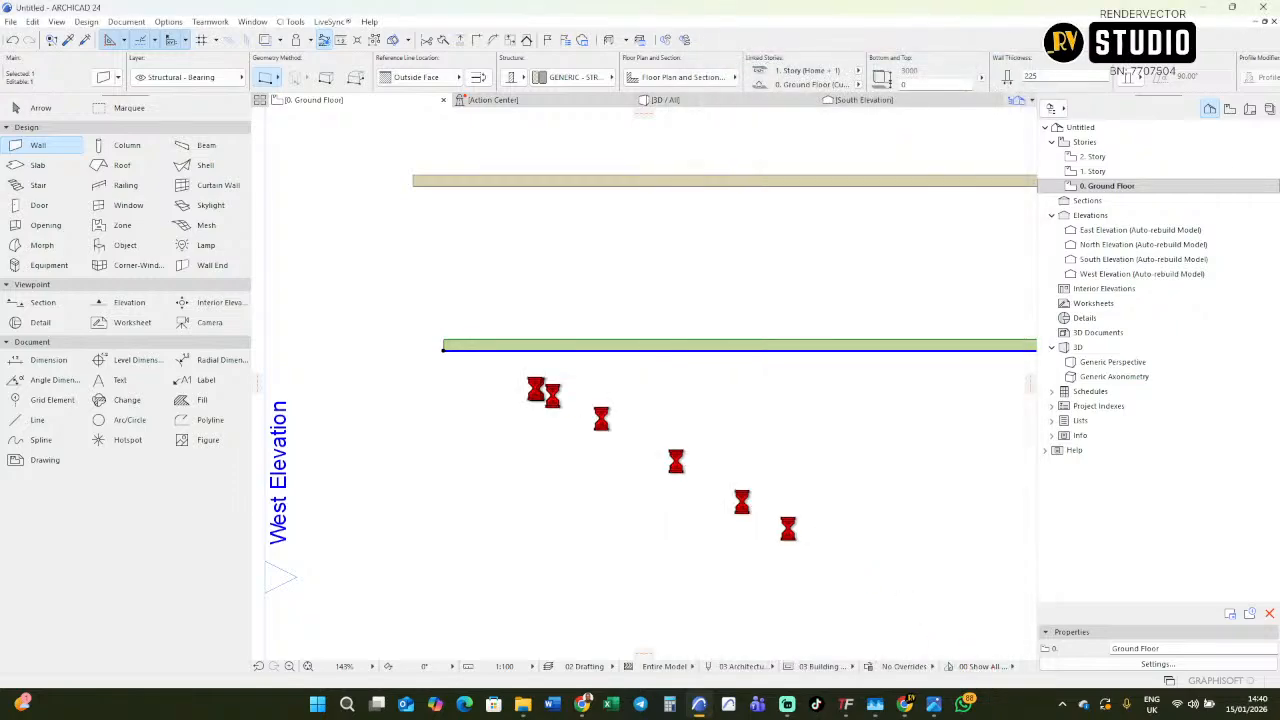
pyautogui.scroll(8, 517, 355)
pyautogui.press('Escape')
# Examine the brick wall's hatching up close and compare it with the generic structural wall above it.
pyautogui.scroll(-5, 609, 359)
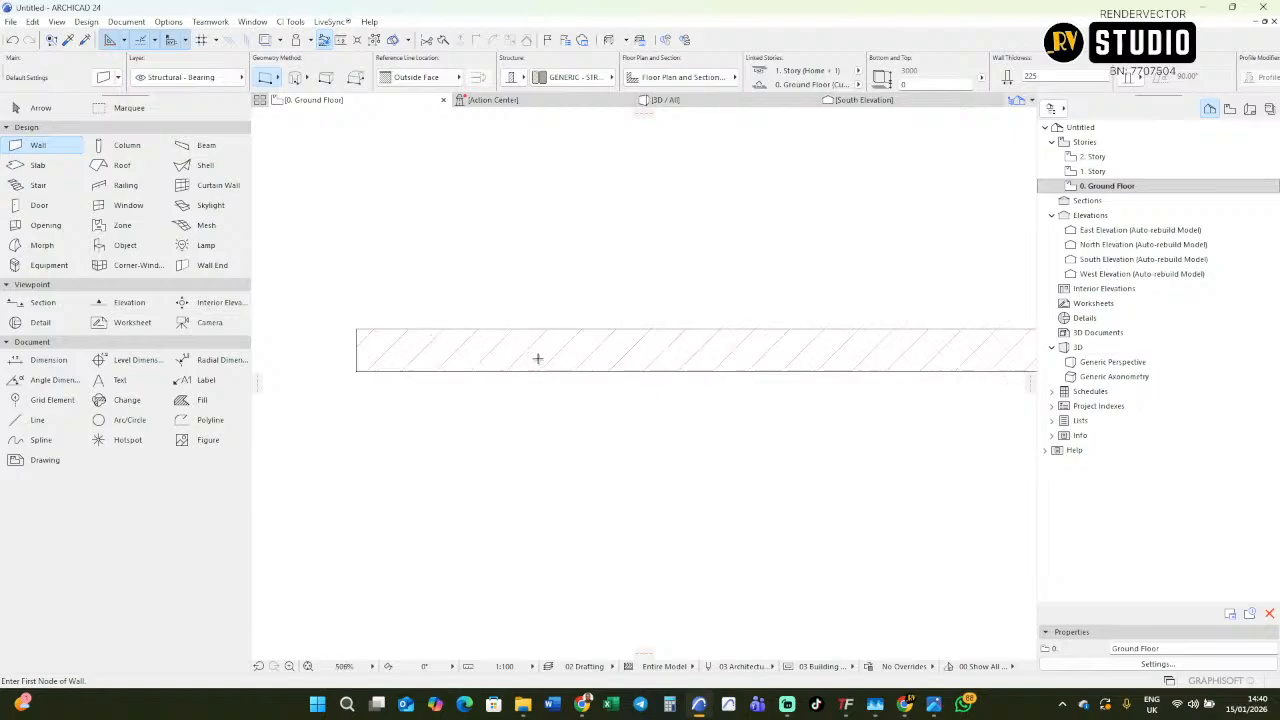
pyautogui.scroll(-3, 466, 346)
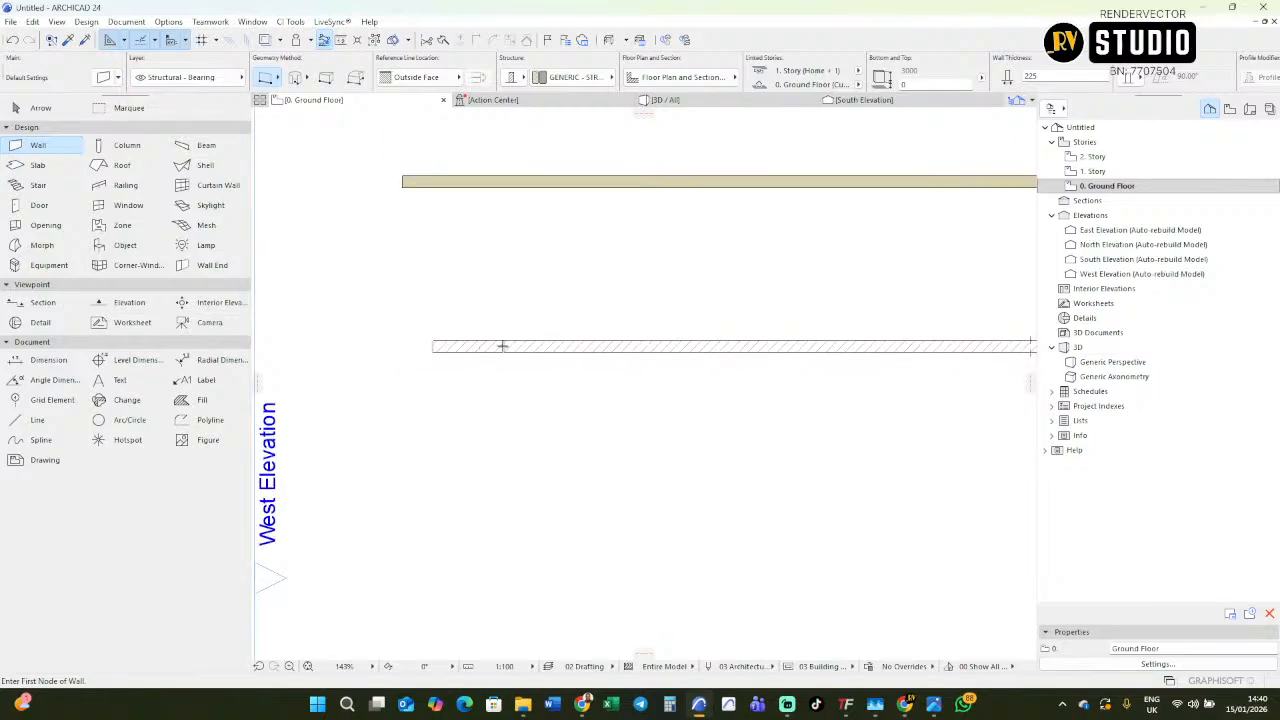
pyautogui.scroll(4, 424, 357)
pyautogui.scroll(-3, 477, 354)
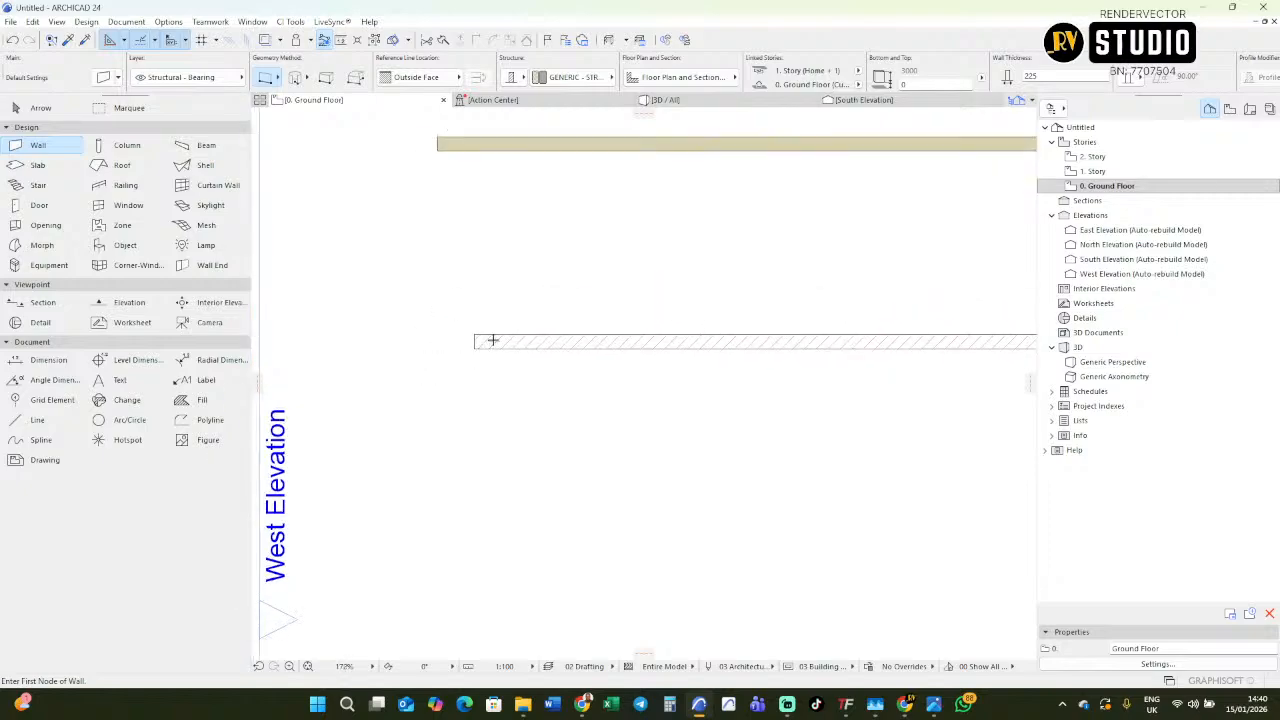
pyautogui.moveTo(491, 340); pyautogui.dragTo(520, 415, button='middle')
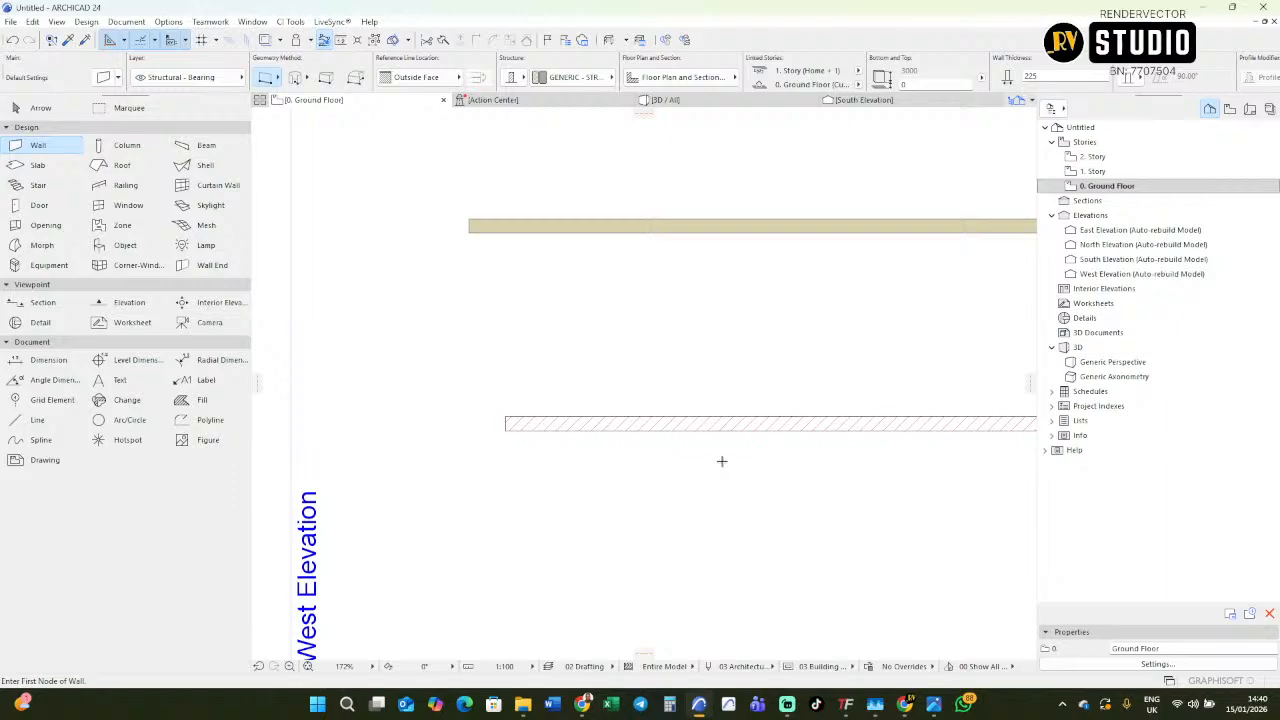
pyautogui.scroll(-2, 594, 392)
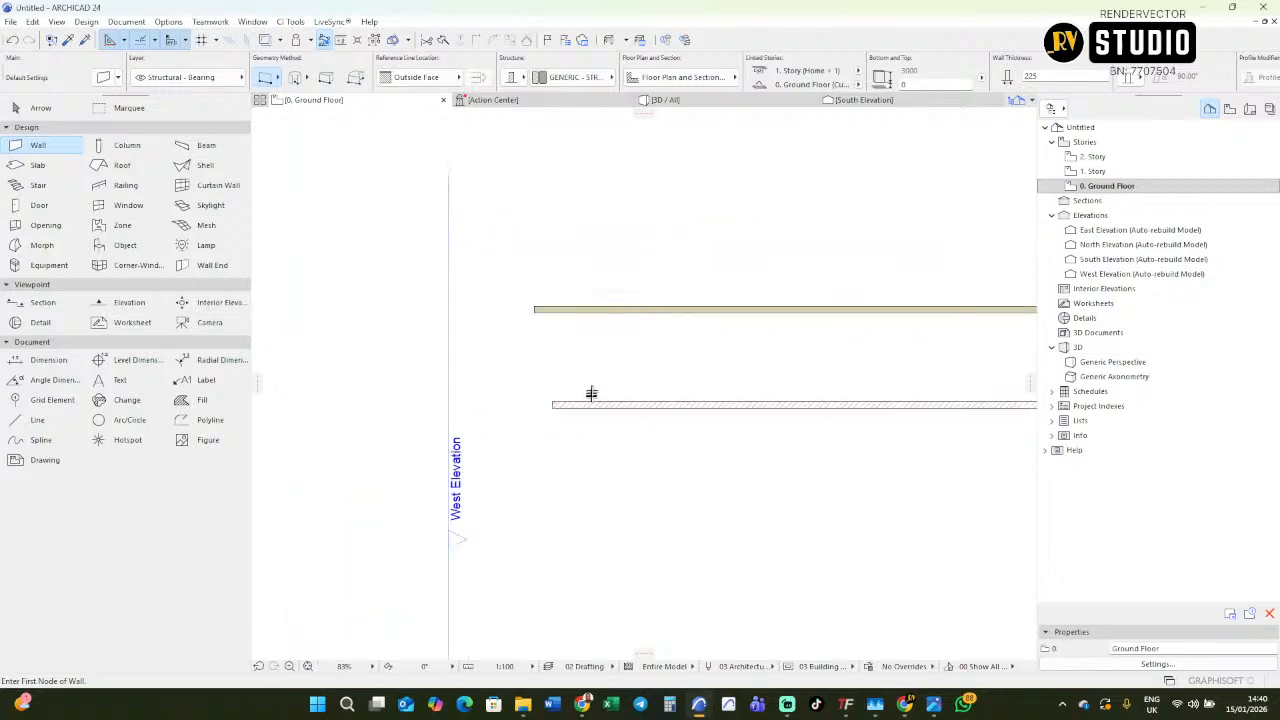
pyautogui.scroll(4, 563, 420)
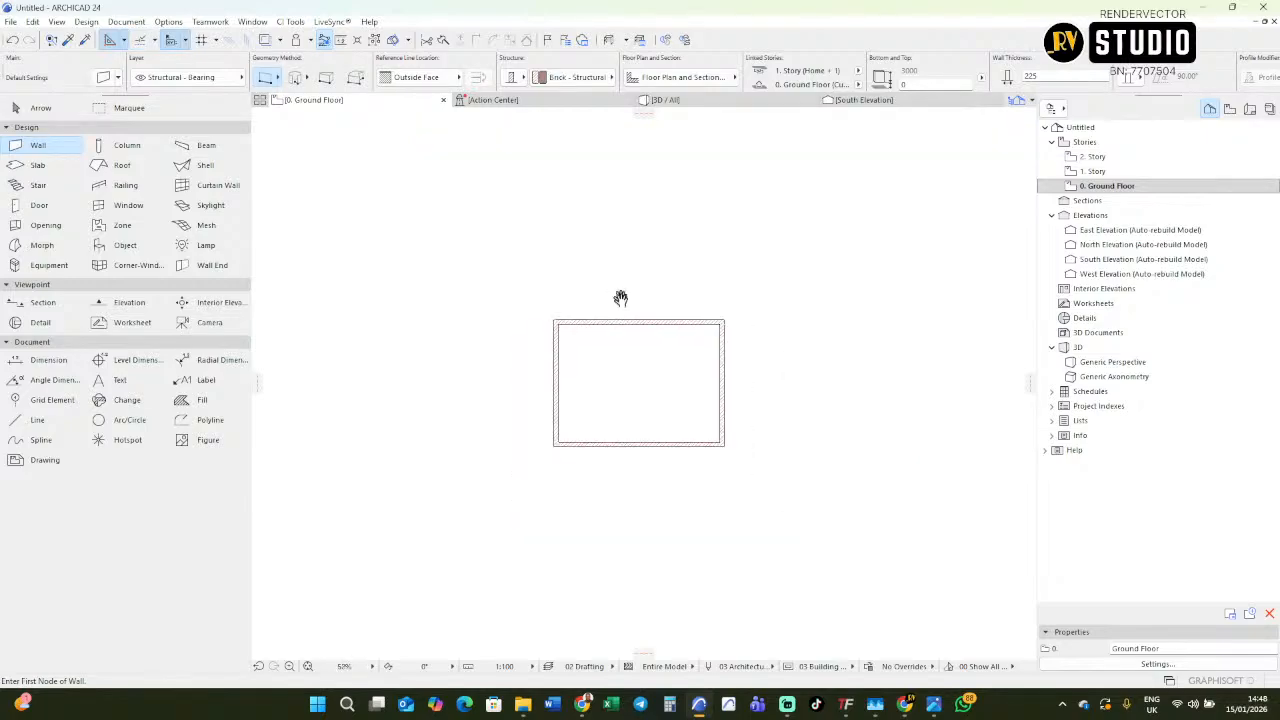
# Above the rectangular wall enclosure, draw a vertical wall and a horizontal wall about 8.7 m long crossing its lower end.
pyautogui.moveTo(620, 297); pyautogui.dragTo(620, 530, button='middle')
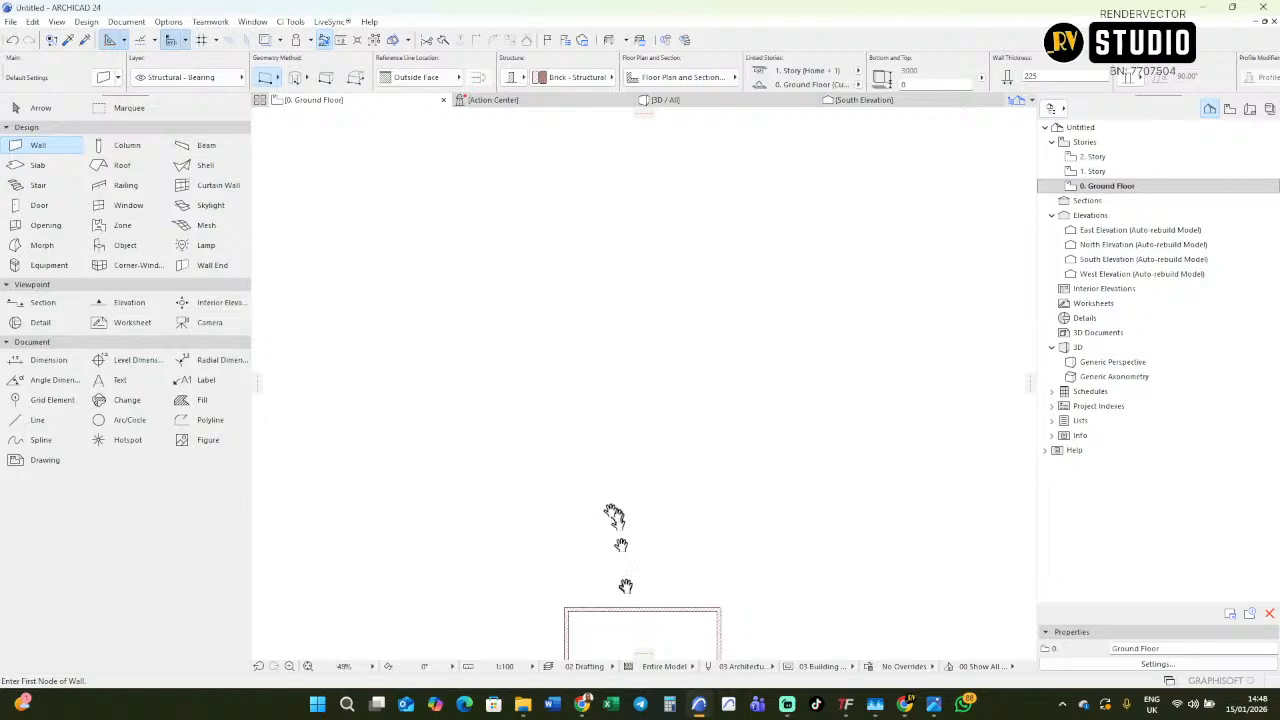
pyautogui.click(571, 390)
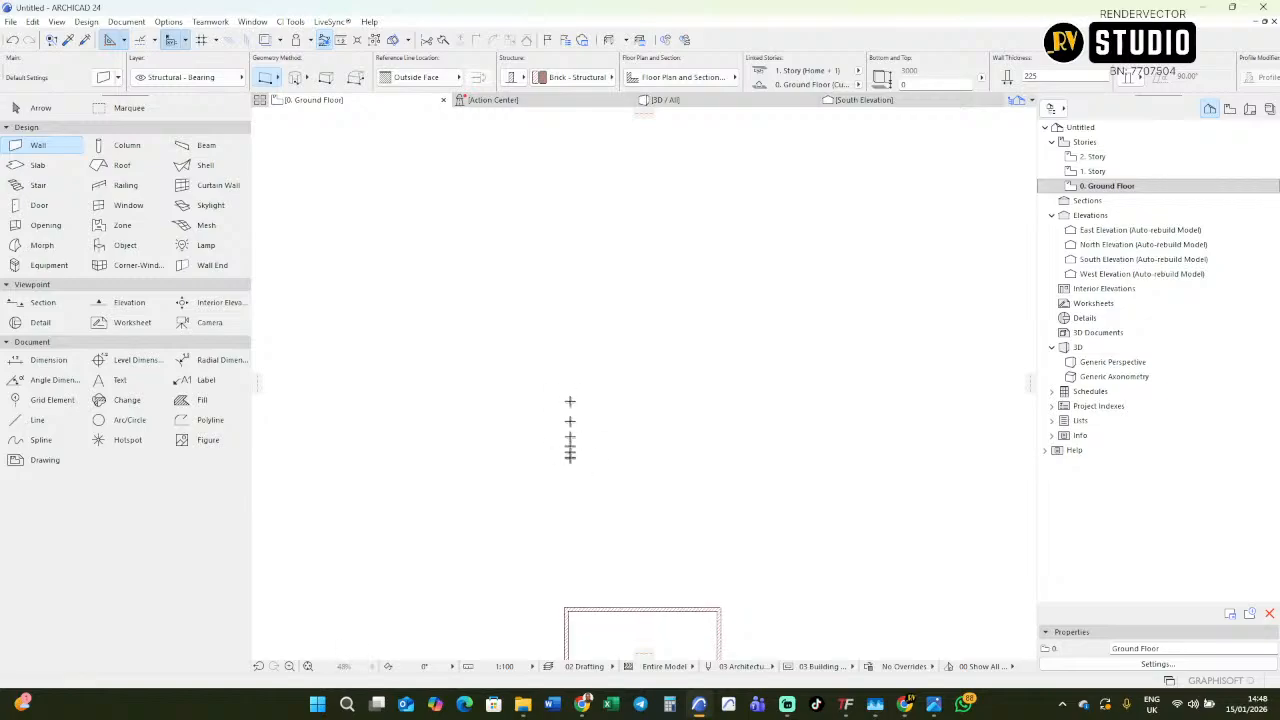
pyautogui.click(572, 487)
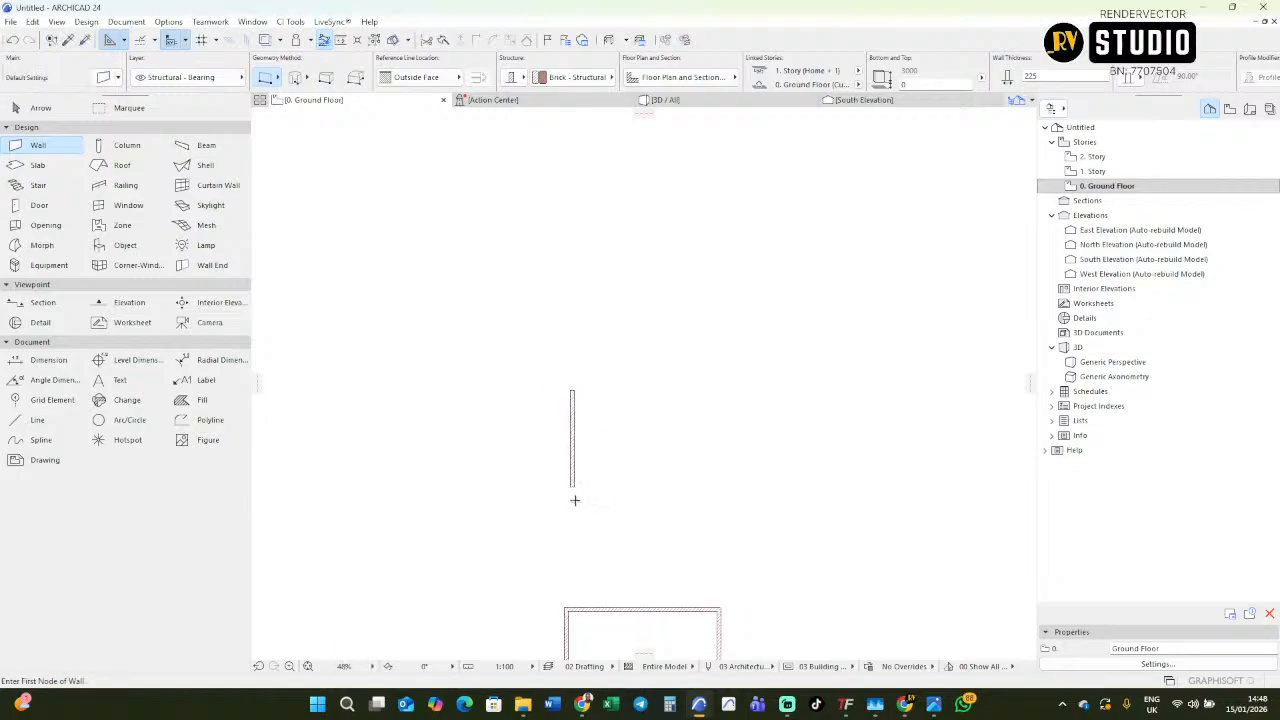
pyautogui.click(556, 472)
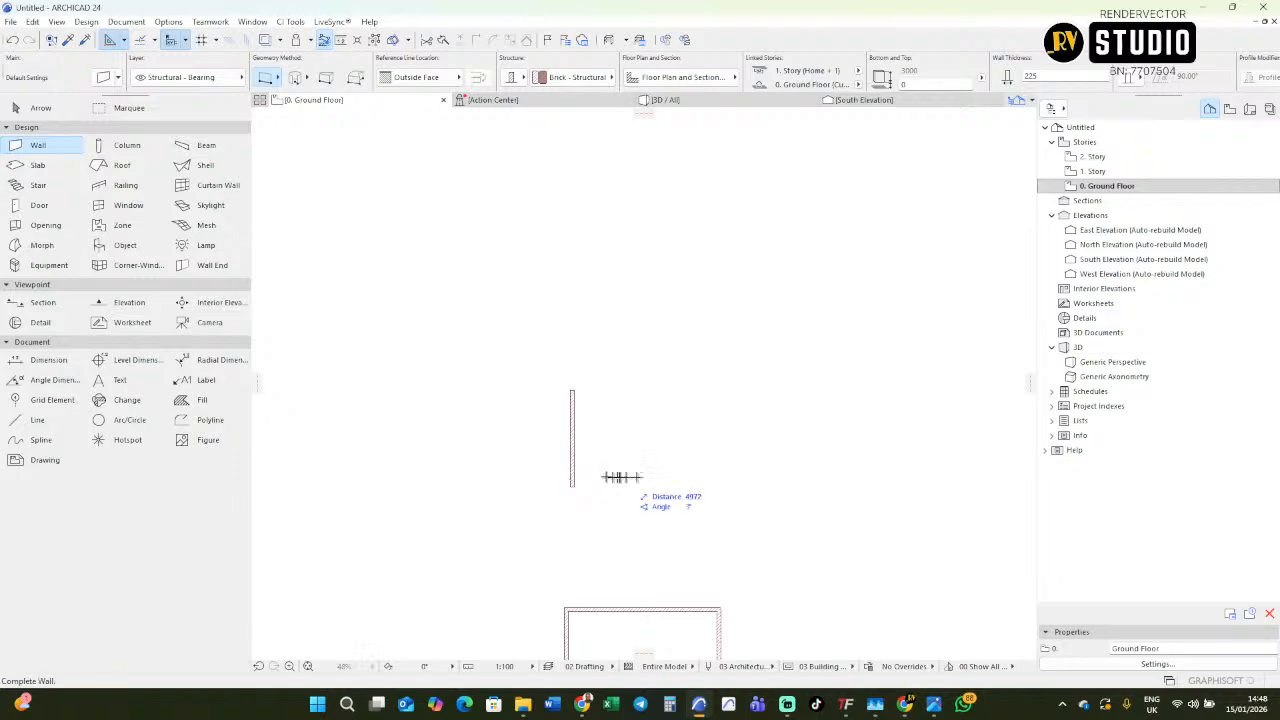
pyautogui.click(711, 469)
# Draw a second horizontal wall across the vertical wall's upper part and a second vertical wall crossing both horizontal walls.
pyautogui.click(551, 423)
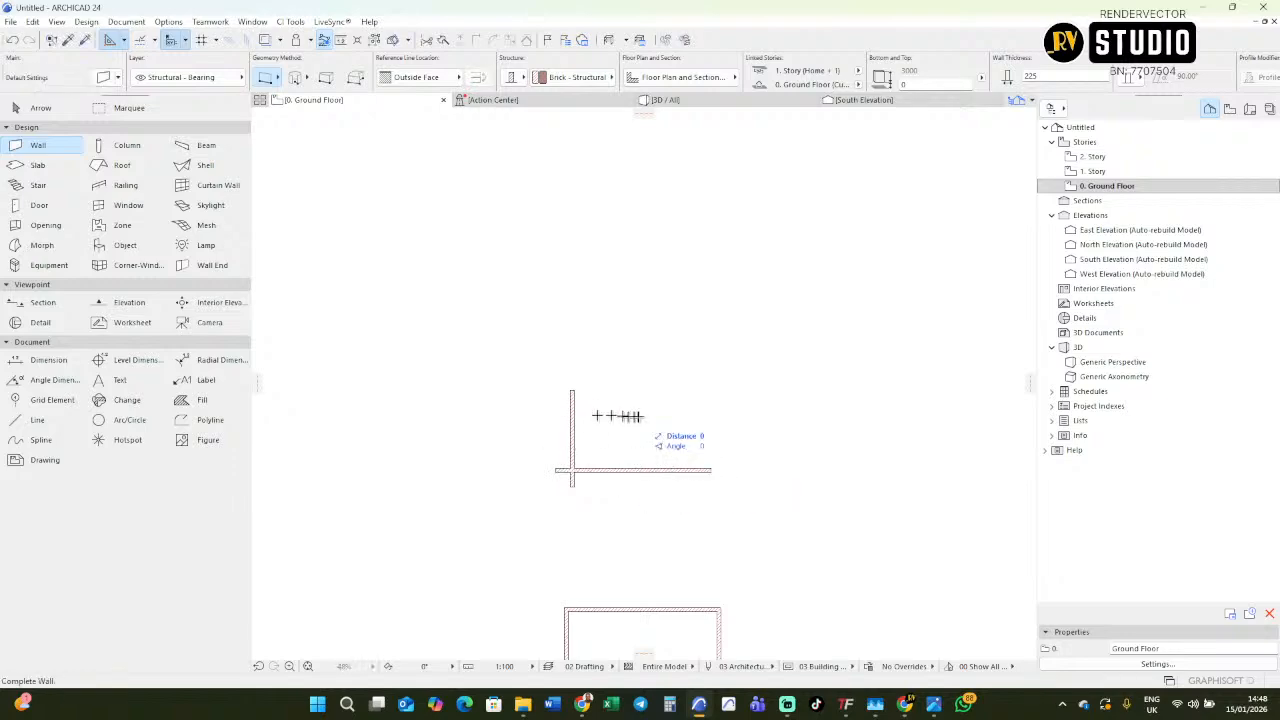
pyautogui.click(670, 412)
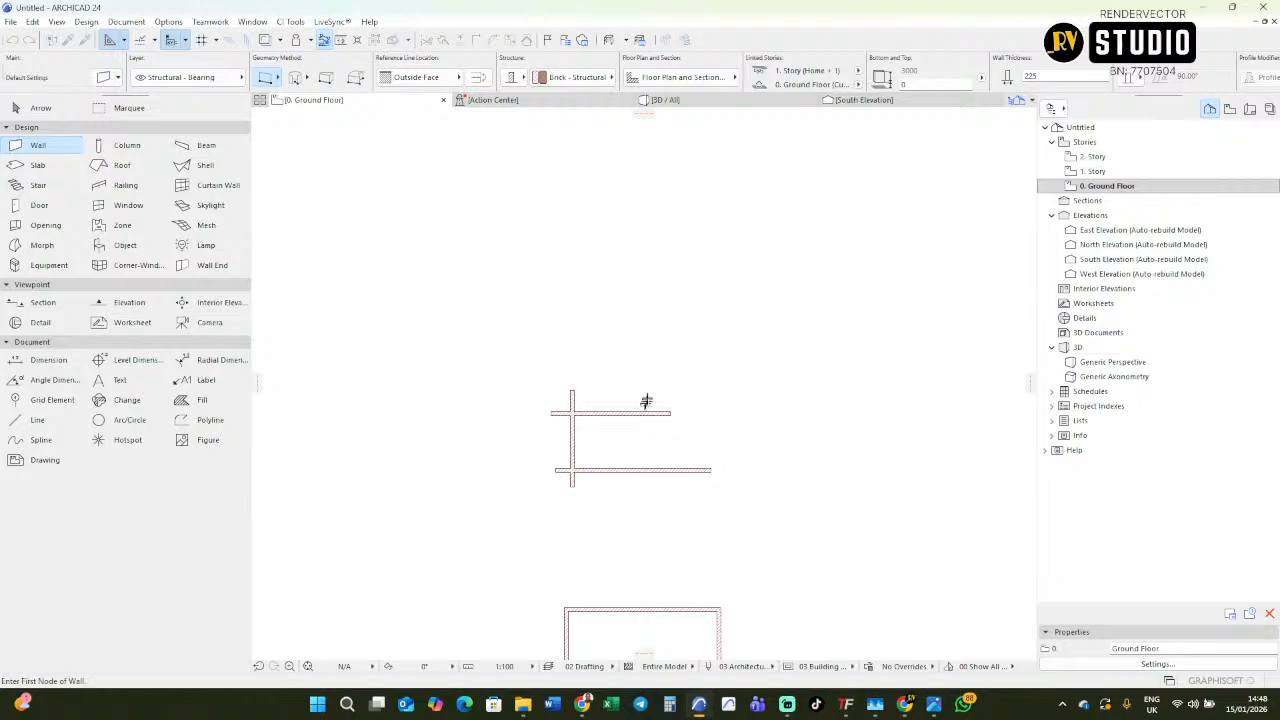
pyautogui.click(648, 395)
pyautogui.click(649, 505)
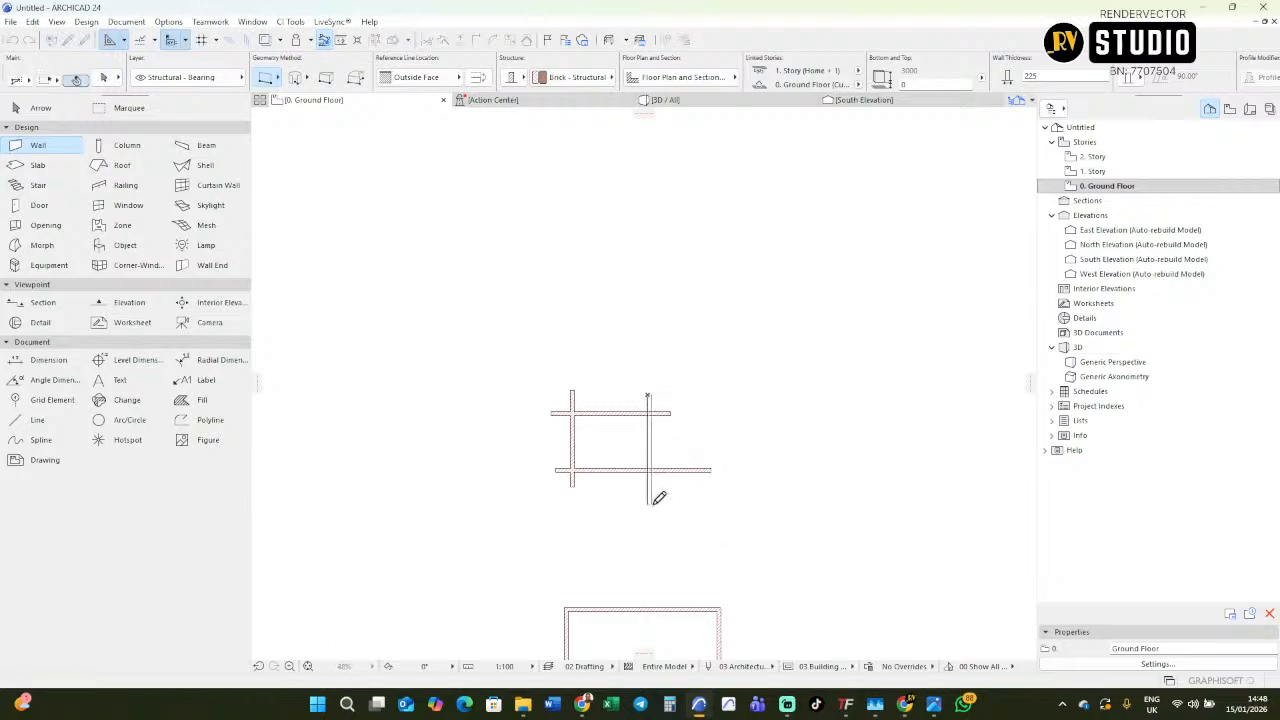
# Draw a horizontal wall below the crossing walls and a vertical wall down from its right end to form an L-shaped corner.
pyautogui.moveTo(666, 480); pyautogui.dragTo(666, 382, button='middle')
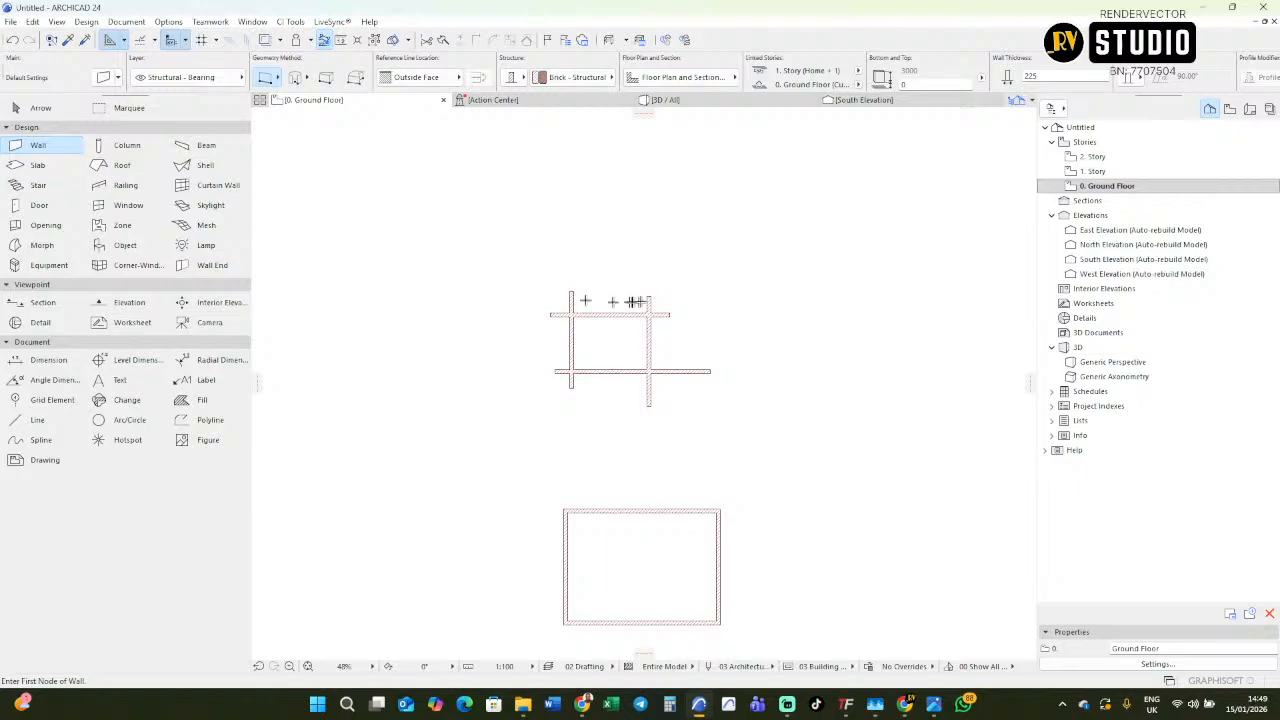
pyautogui.scroll(3, 585, 331)
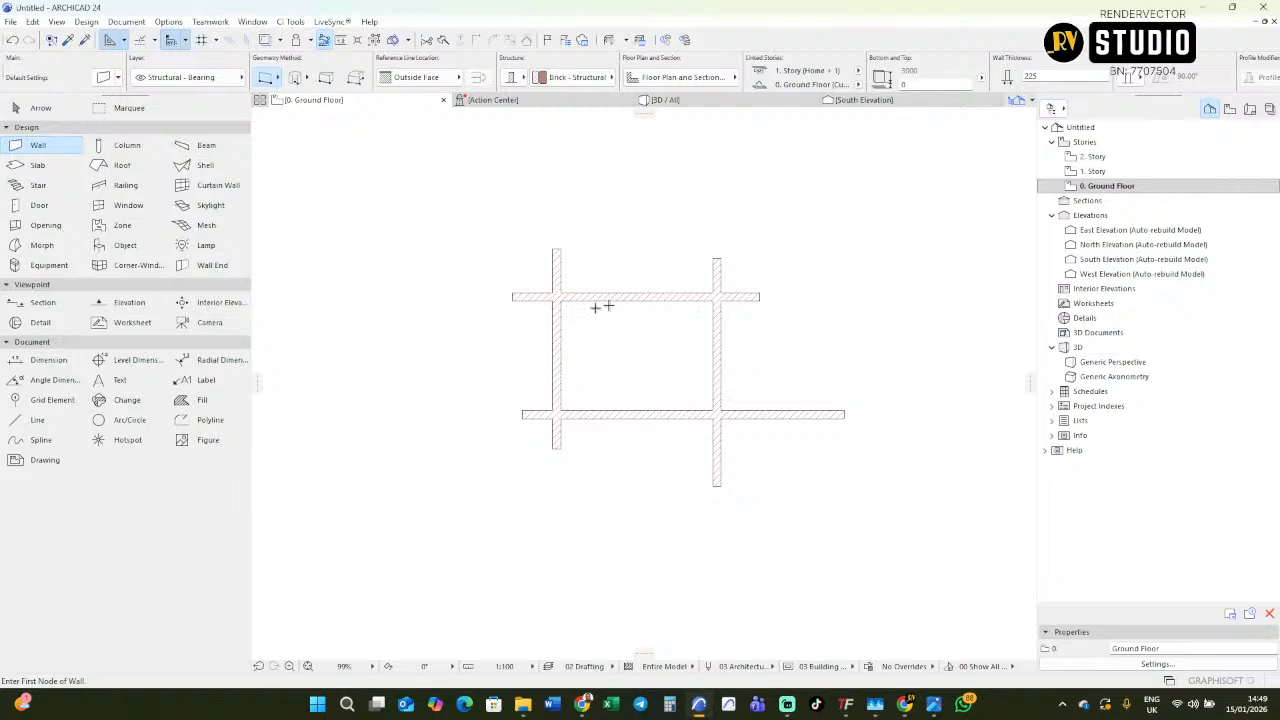
pyautogui.scroll(-2, 646, 374)
pyautogui.scroll(1, 573, 256)
pyautogui.scroll(1, 571, 279)
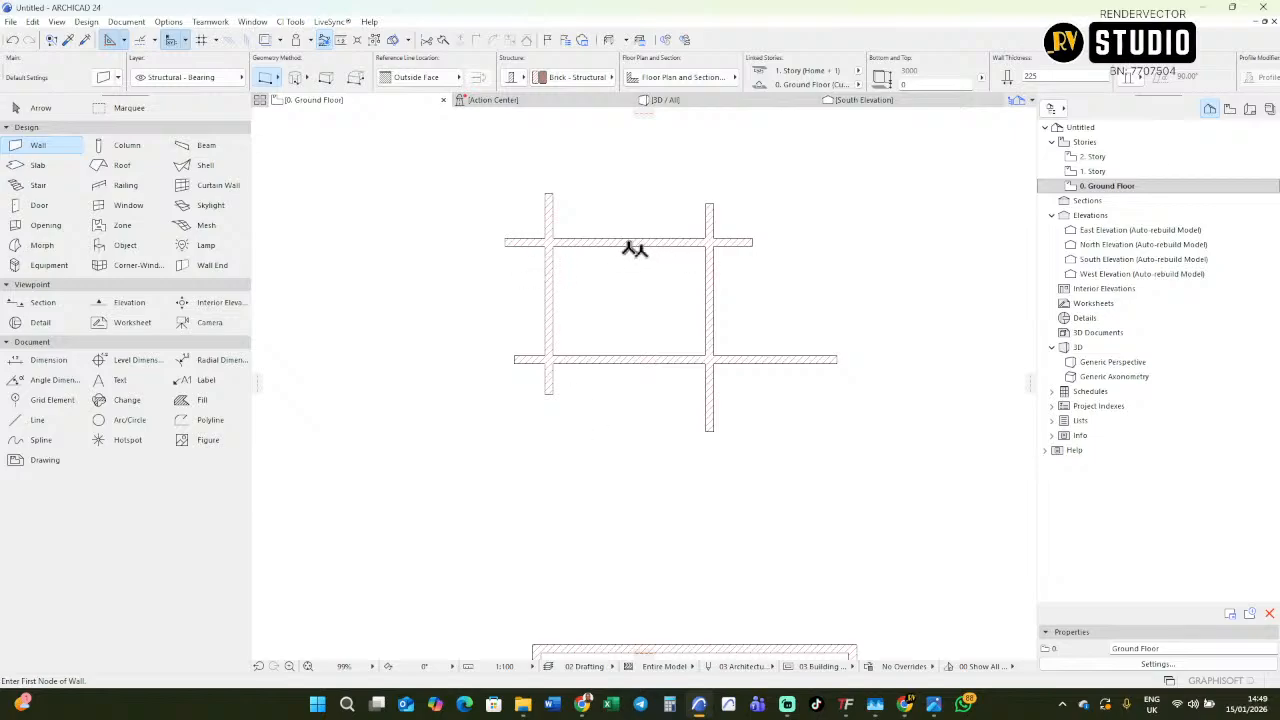
pyautogui.click(509, 486)
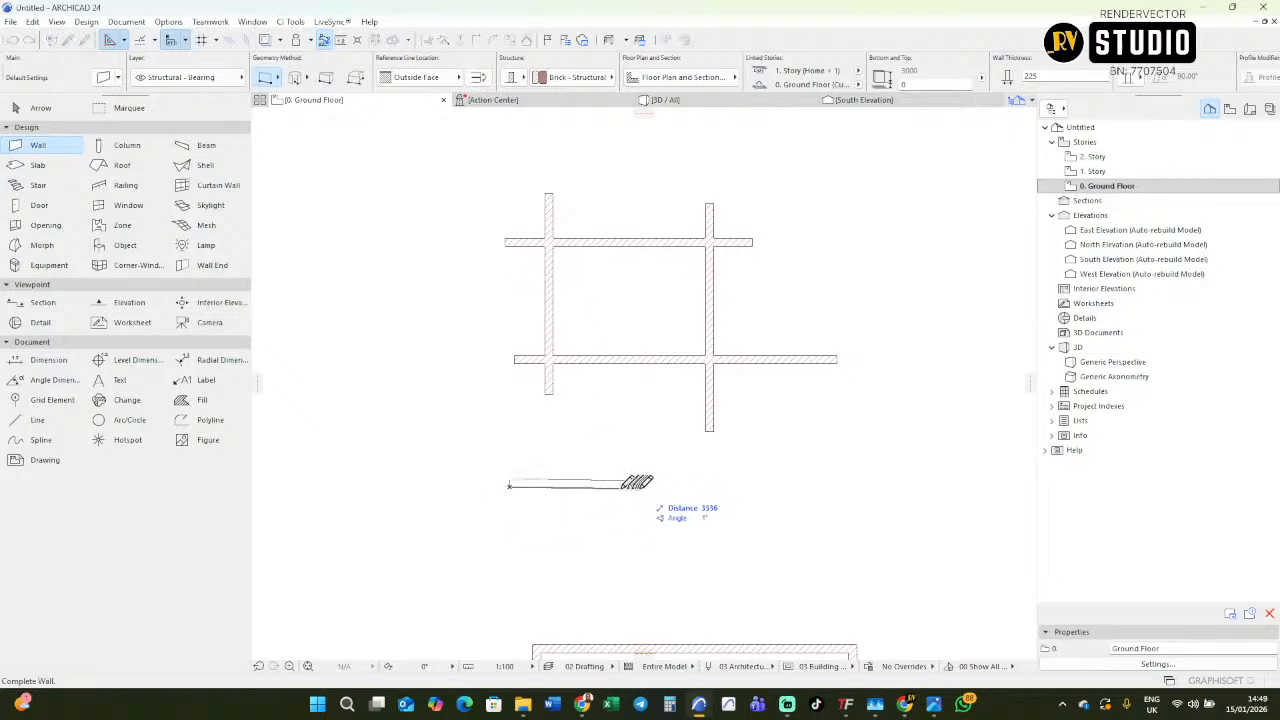
pyautogui.press('Tab')
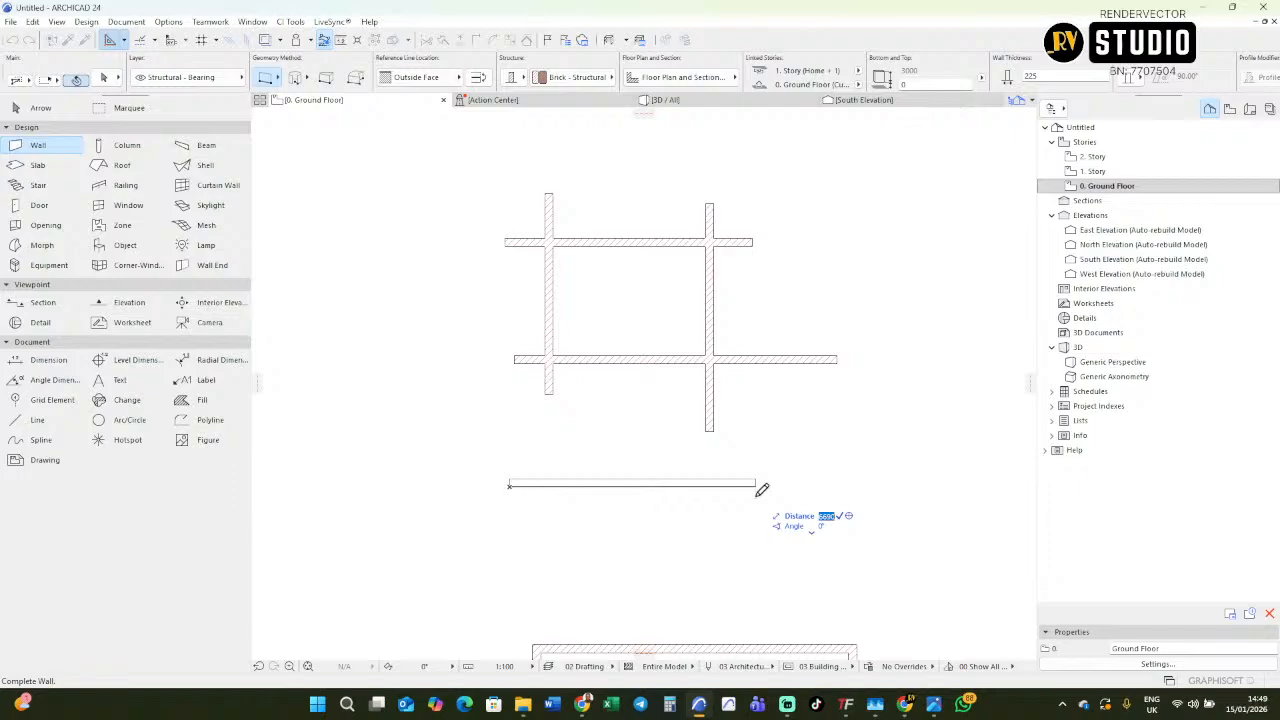
pyautogui.write('452472648')
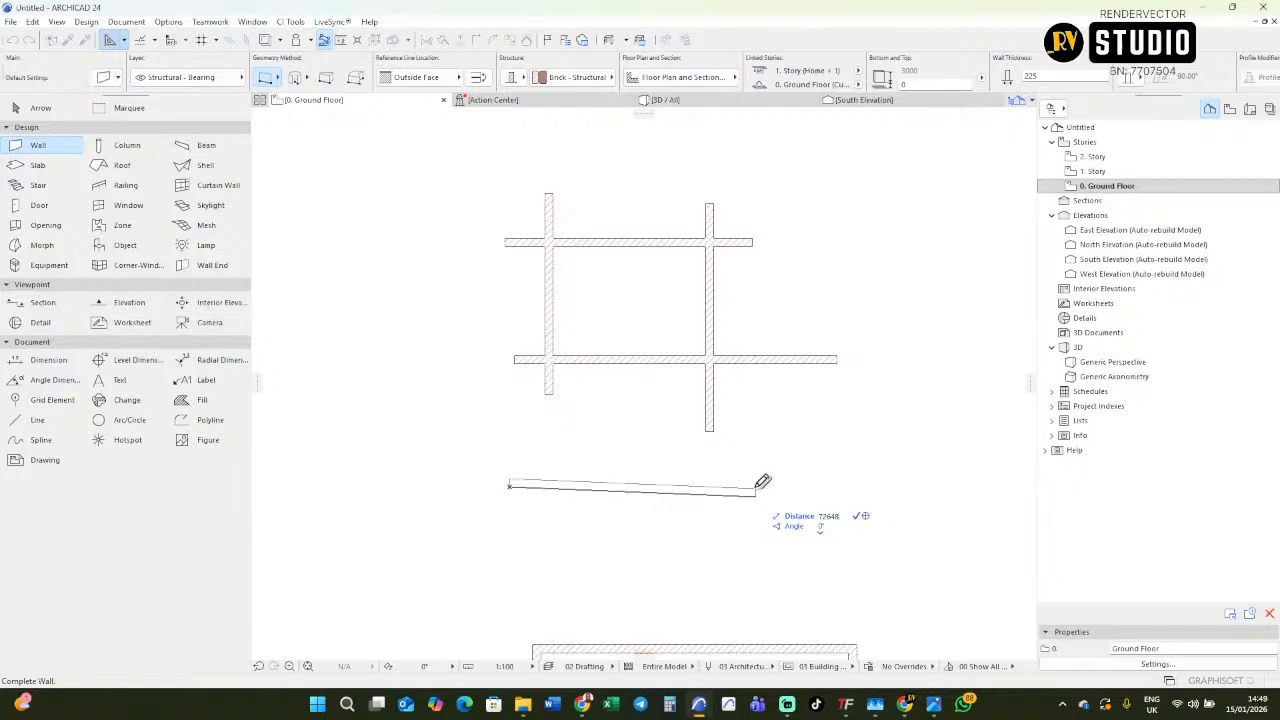
pyautogui.click(764, 486)
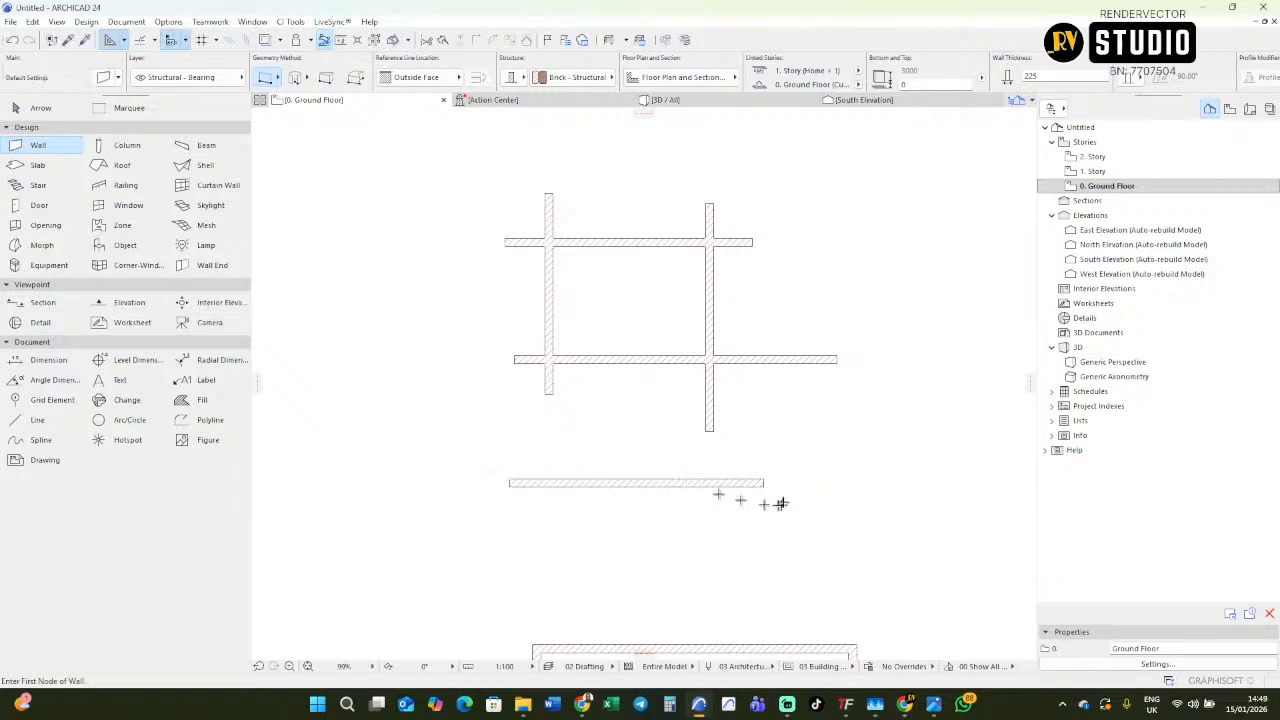
pyautogui.click(764, 483)
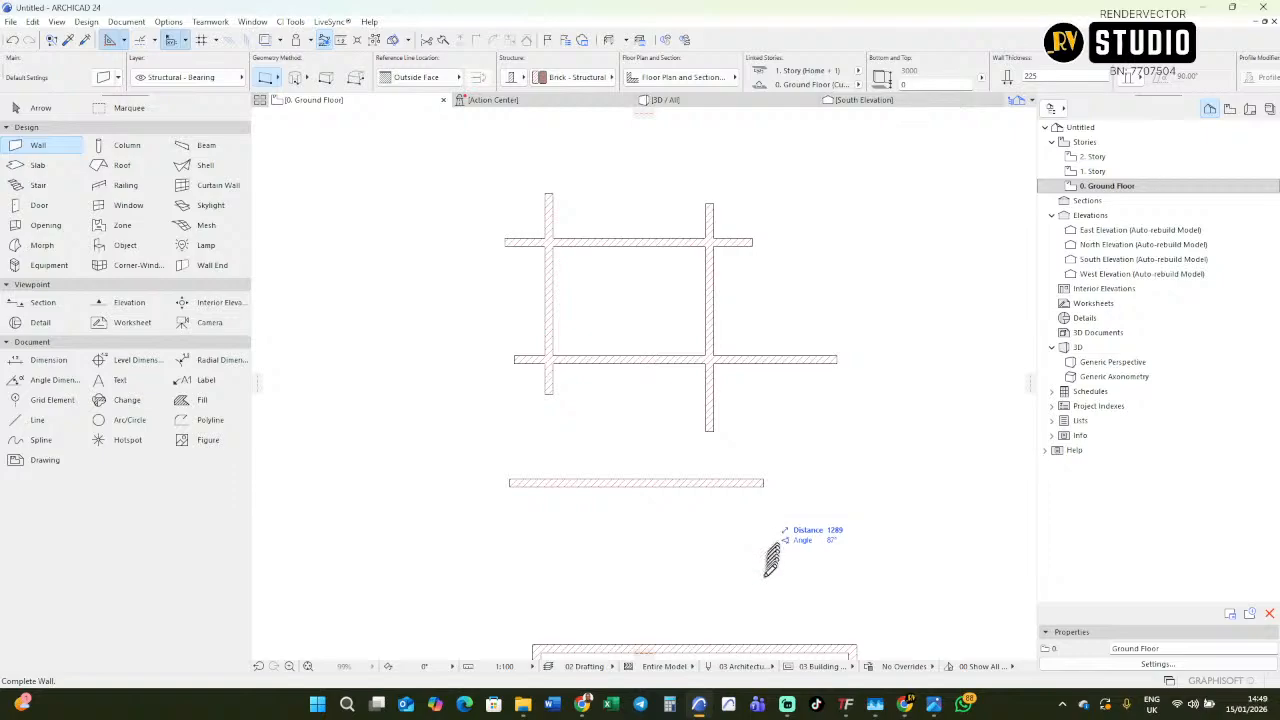
pyautogui.click(765, 594)
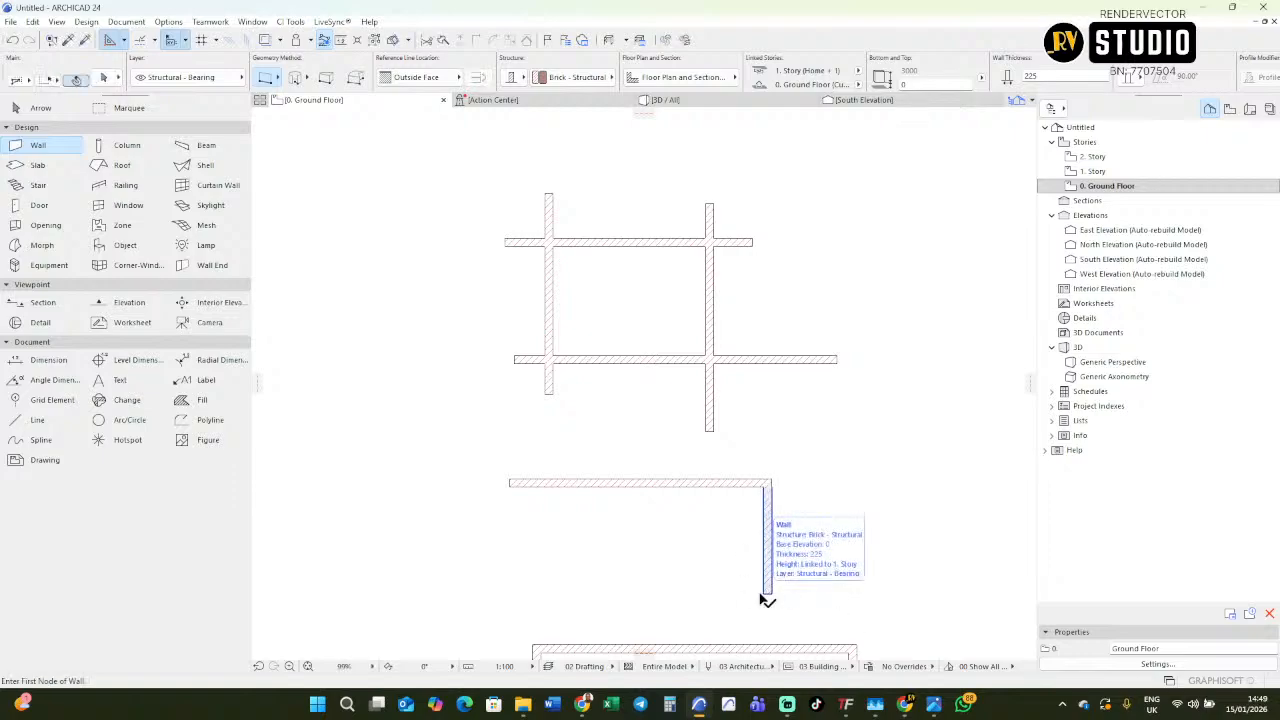
# Examine the L-shaped walls and the closed rectangular walls, comparing their corners with the overrunning walls above.
pyautogui.scroll(-2, 648, 545)
pyautogui.moveTo(646, 537); pyautogui.dragTo(608, 223, button='middle')
pyautogui.scroll(-1, 657, 306)
pyautogui.scroll(1, 660, 312)
pyautogui.moveTo(671, 338); pyautogui.dragTo(659, 330, button='middle')
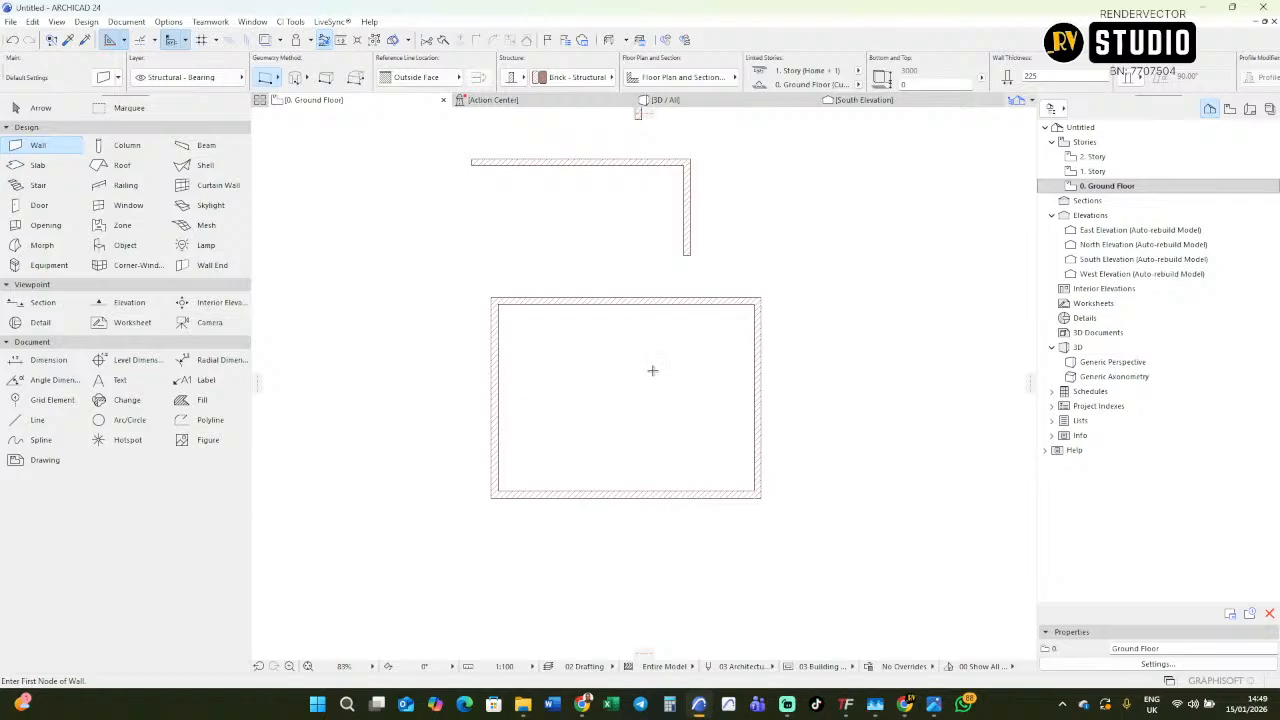
pyautogui.moveTo(658, 375); pyautogui.dragTo(653, 444, button='middle')
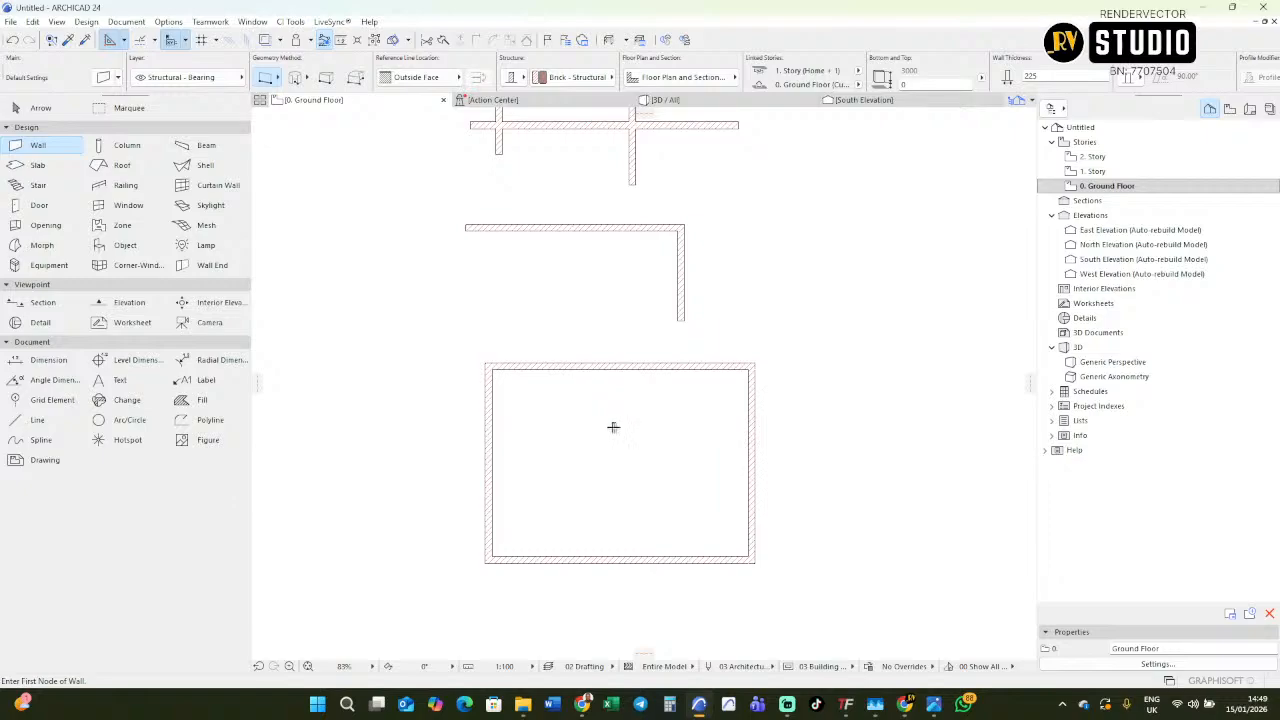
pyautogui.scroll(-4, 612, 422)
pyautogui.scroll(3, 611, 440)
pyautogui.scroll(1, 560, 419)
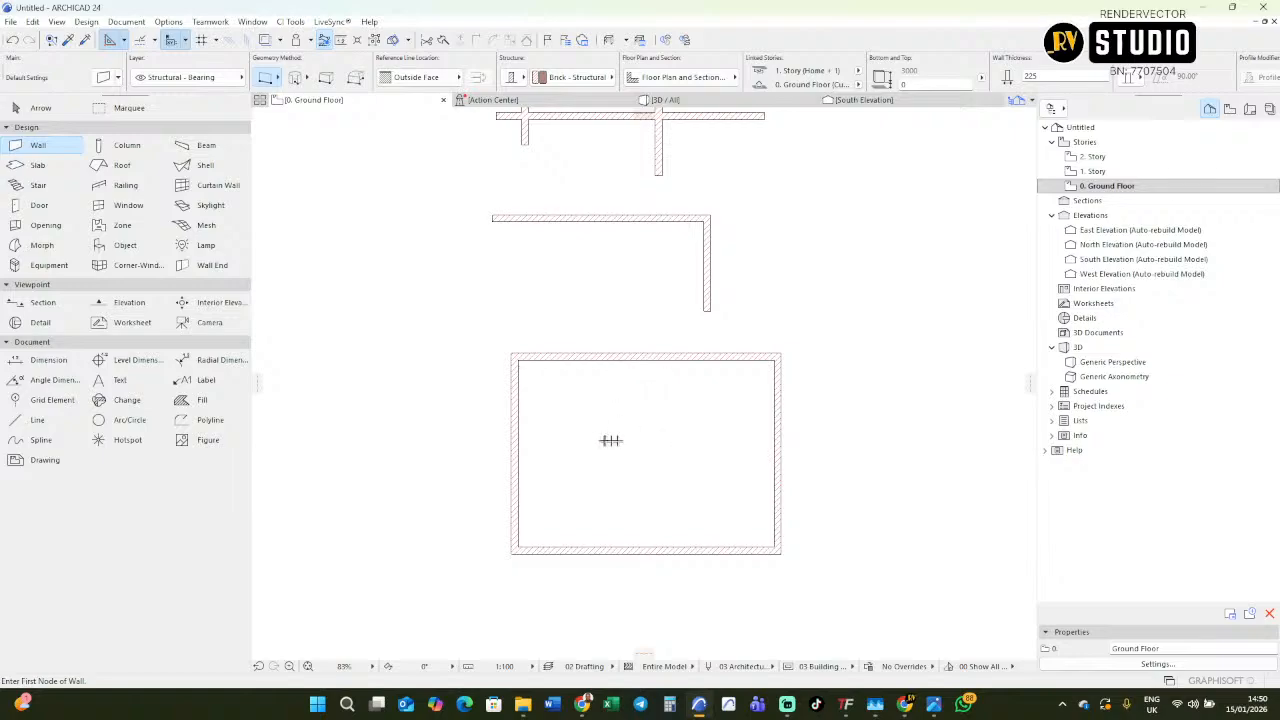
pyautogui.moveTo(654, 454); pyautogui.dragTo(669, 480, button='middle')
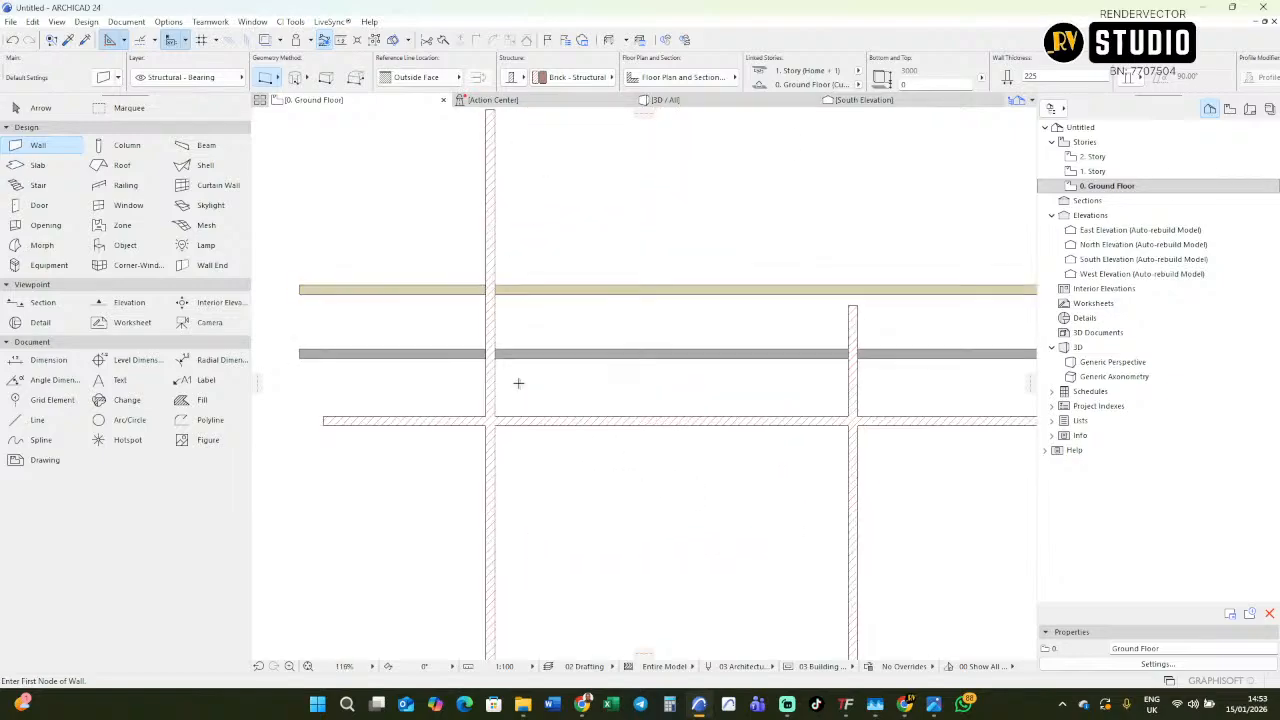
# Select all the practice walls on the ground floor plan and delete them.
pyautogui.scroll(-3, 517, 380)
pyautogui.scroll(-3, 551, 429)
pyautogui.moveTo(551, 429); pyautogui.dragTo(506, 318, button='middle')
pyautogui.scroll(5, 514, 278)
pyautogui.press('Escape')
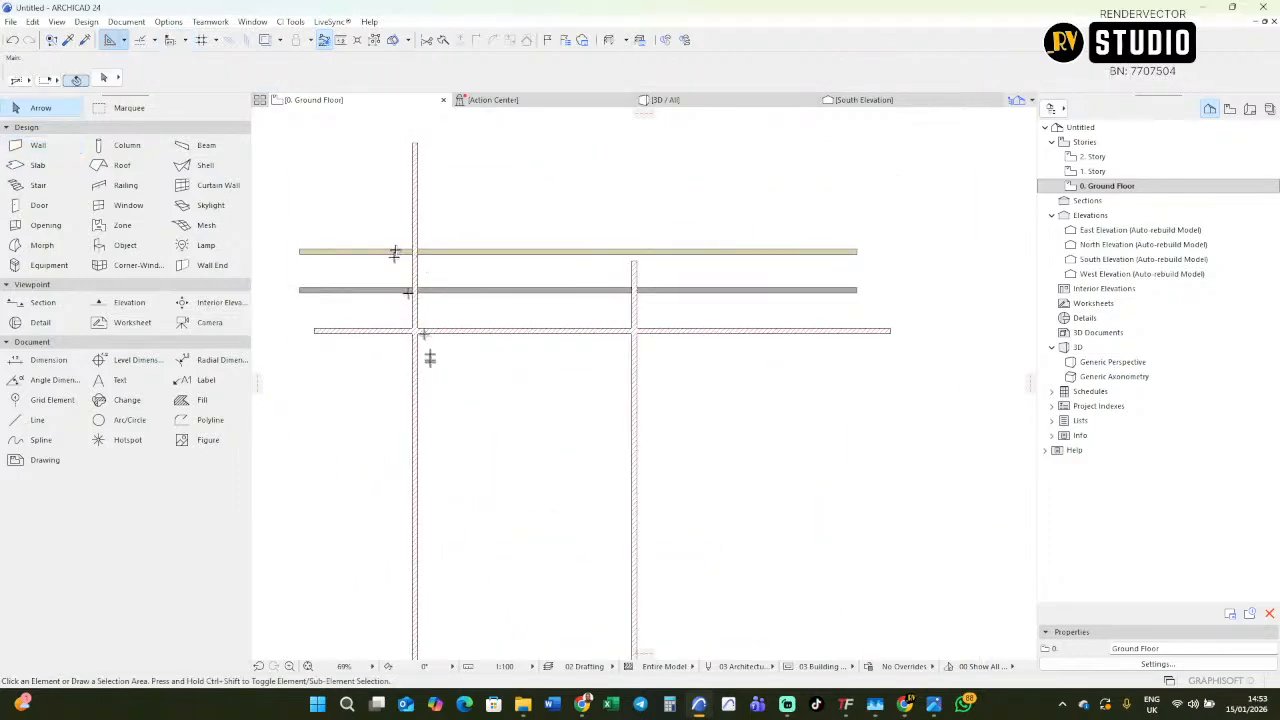
pyautogui.click(416, 375)
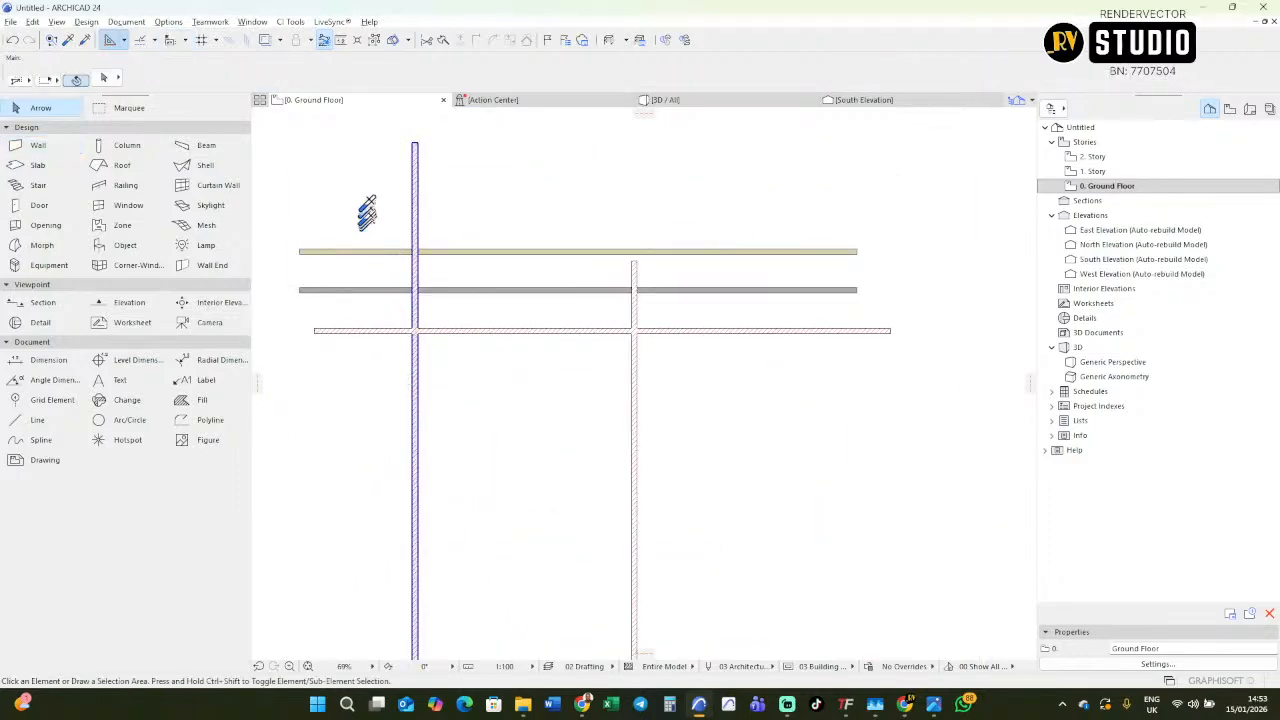
pyautogui.moveTo(368, 220); pyautogui.dragTo(634, 426)
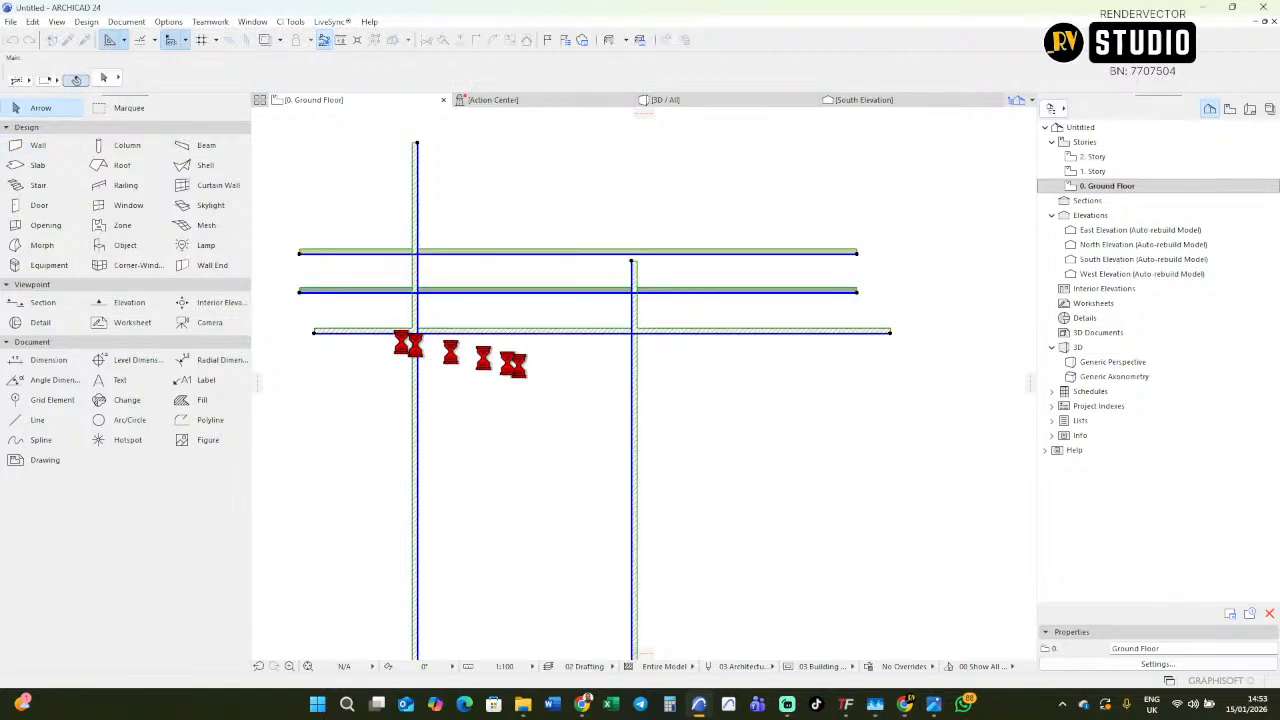
pyautogui.press('Delete')
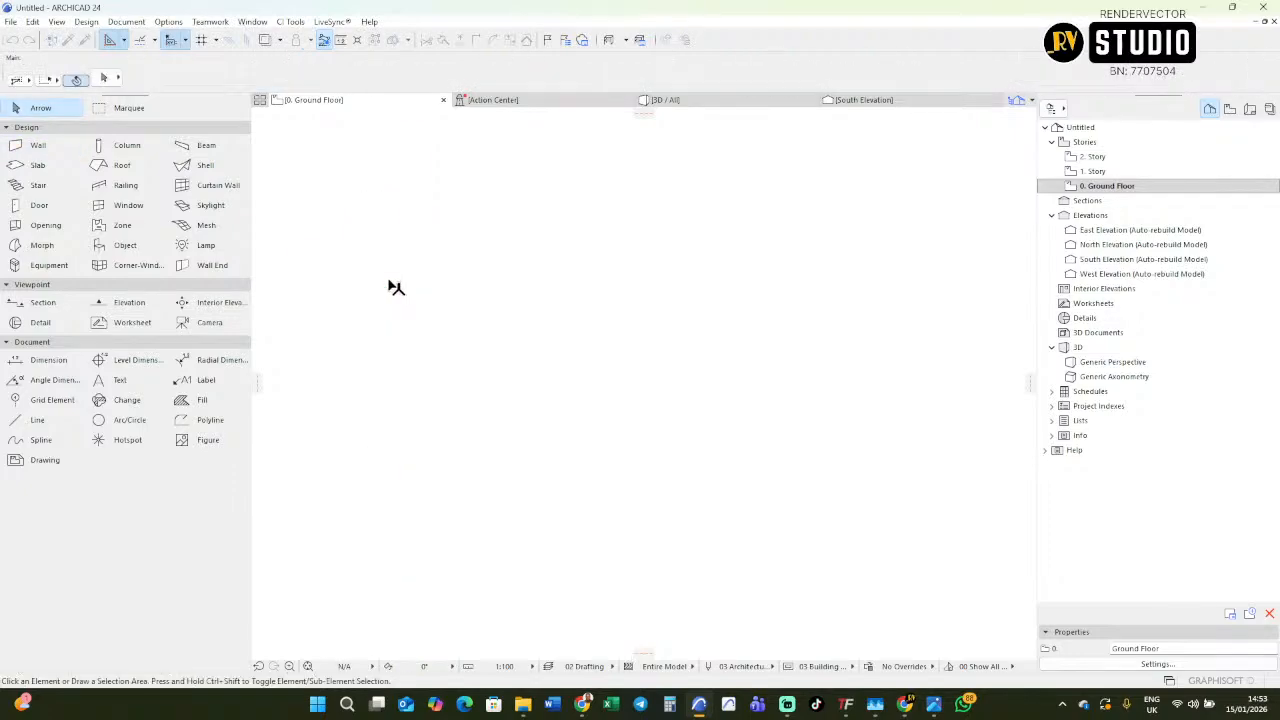
# Draw a new vertical wall about 5 m long in the upper-left area between the elevation markers.
pyautogui.moveTo(400, 284); pyautogui.dragTo(538, 368, button='middle')
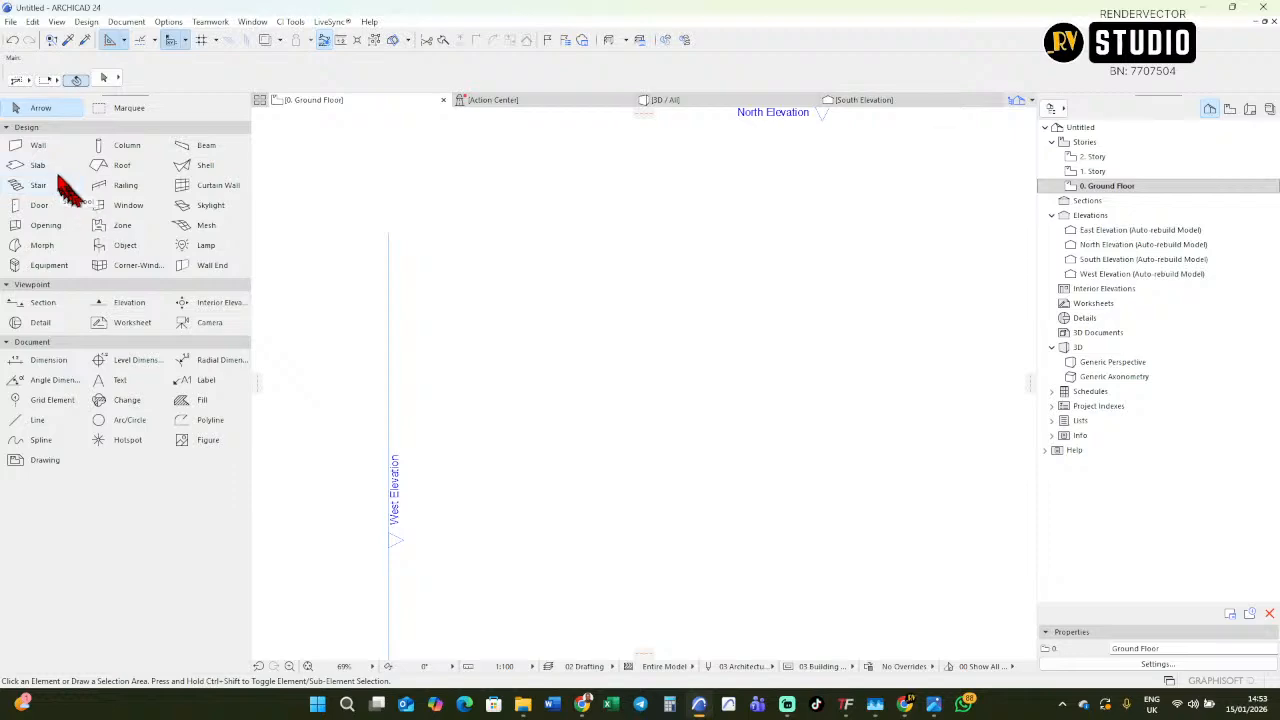
pyautogui.click(40, 148)
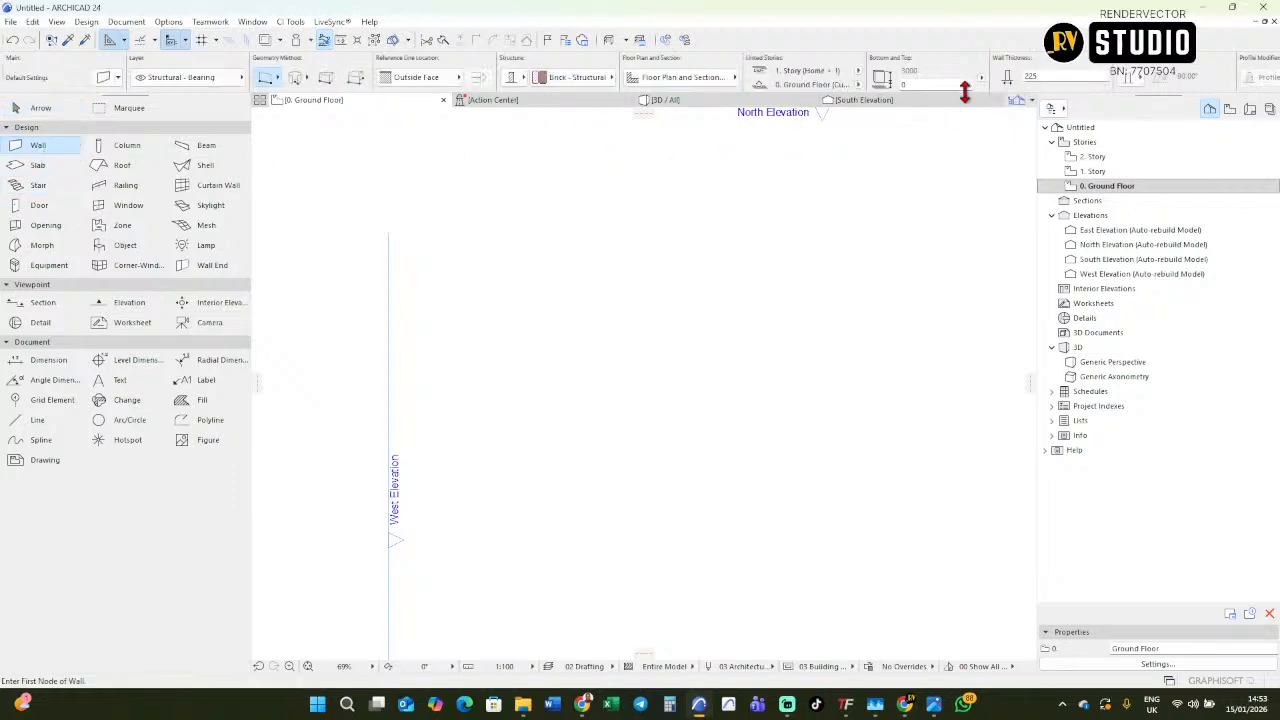
pyautogui.moveTo(575, 334); pyautogui.dragTo(520, 281, button='middle')
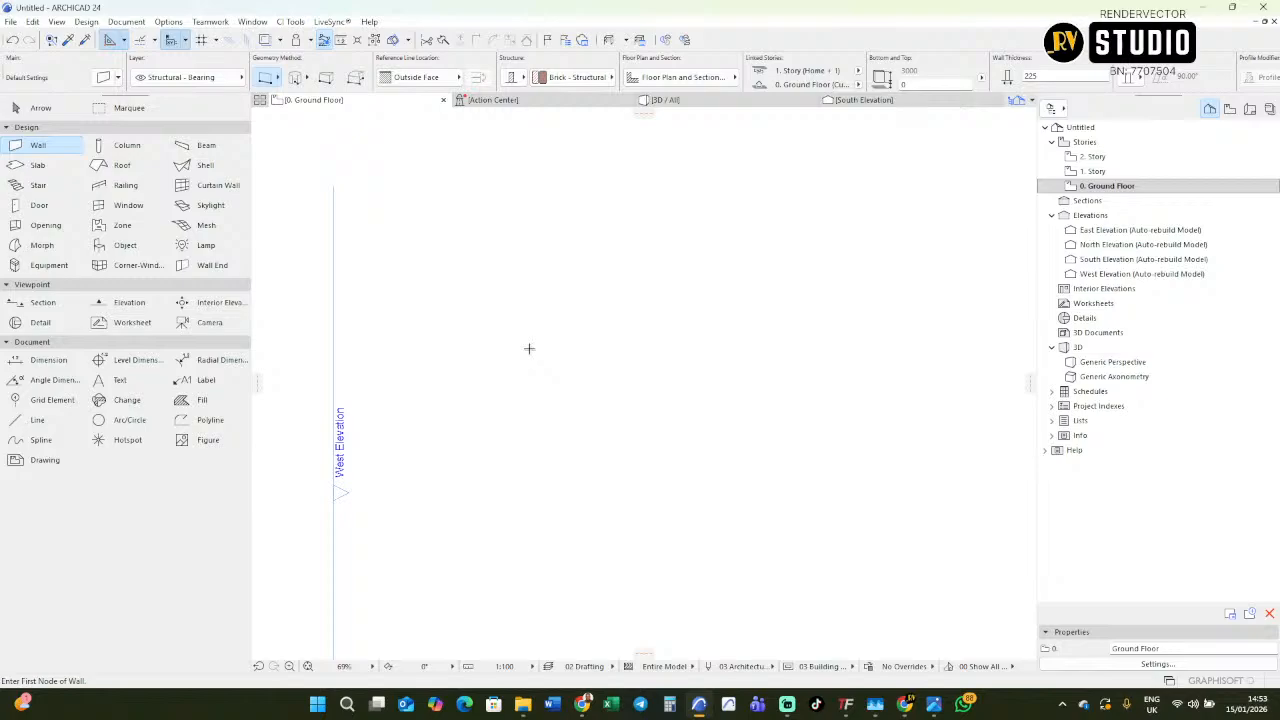
pyautogui.scroll(-3, 491, 377)
pyautogui.moveTo(491, 377); pyautogui.dragTo(451, 377, button='middle')
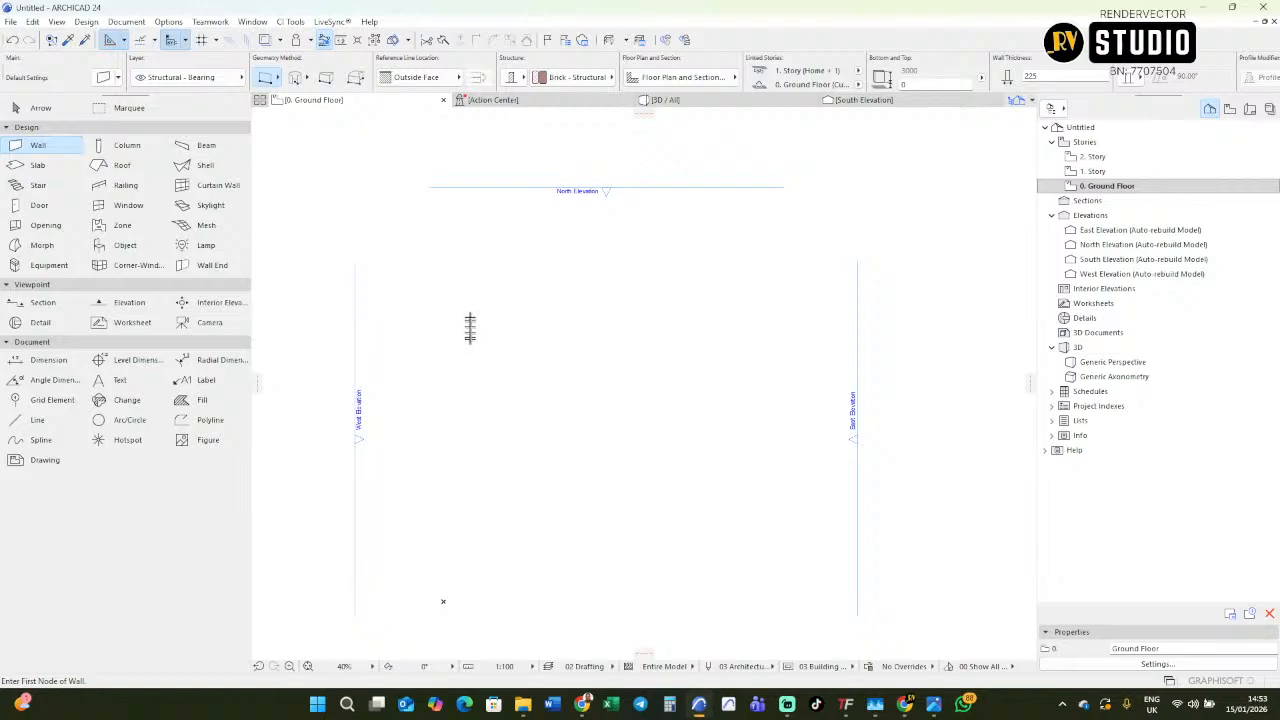
pyautogui.moveTo(478, 344); pyautogui.dragTo(549, 347, button='middle')
pyautogui.moveTo(555, 402); pyautogui.dragTo(530, 368, button='middle')
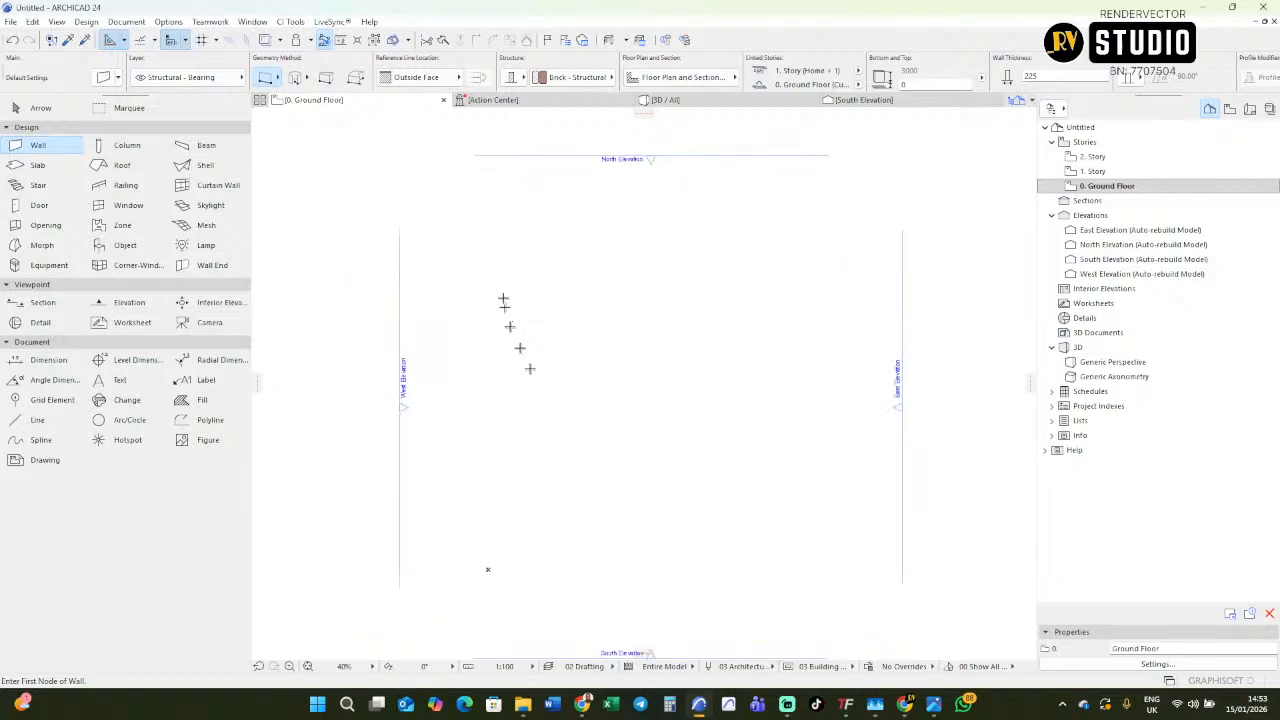
pyautogui.click(504, 283)
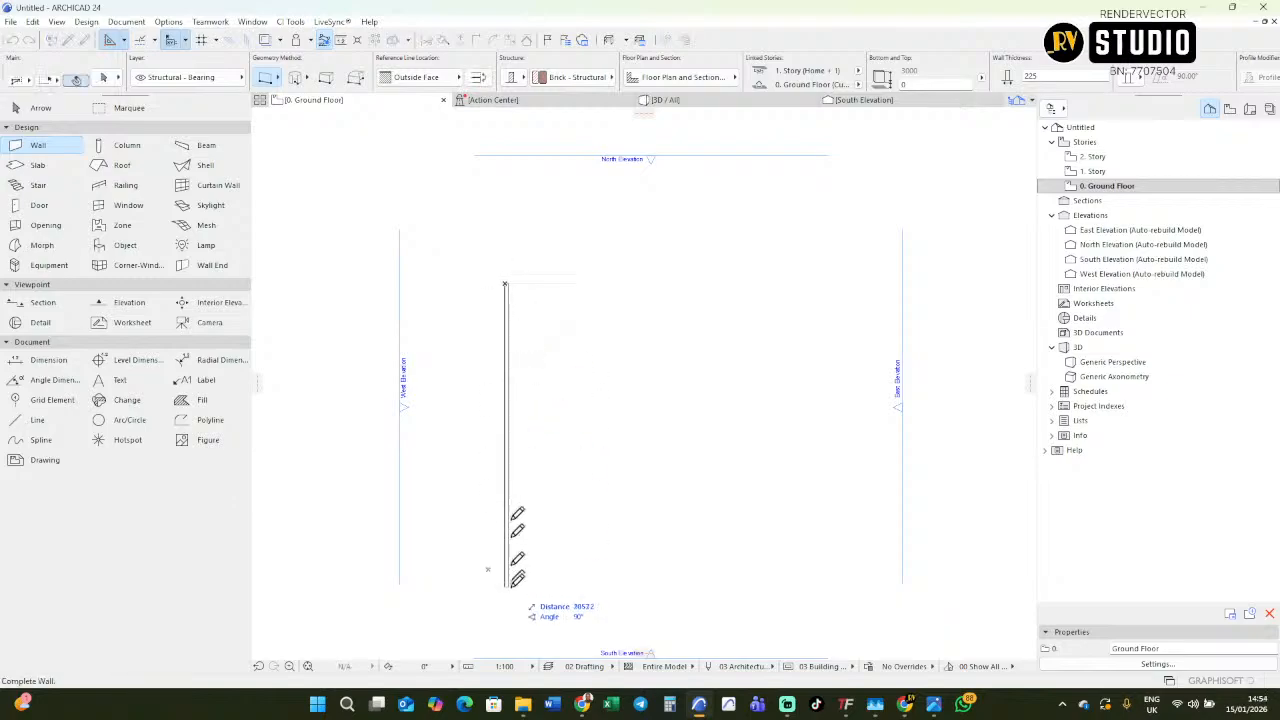
pyautogui.scroll(-10, 503, 277)
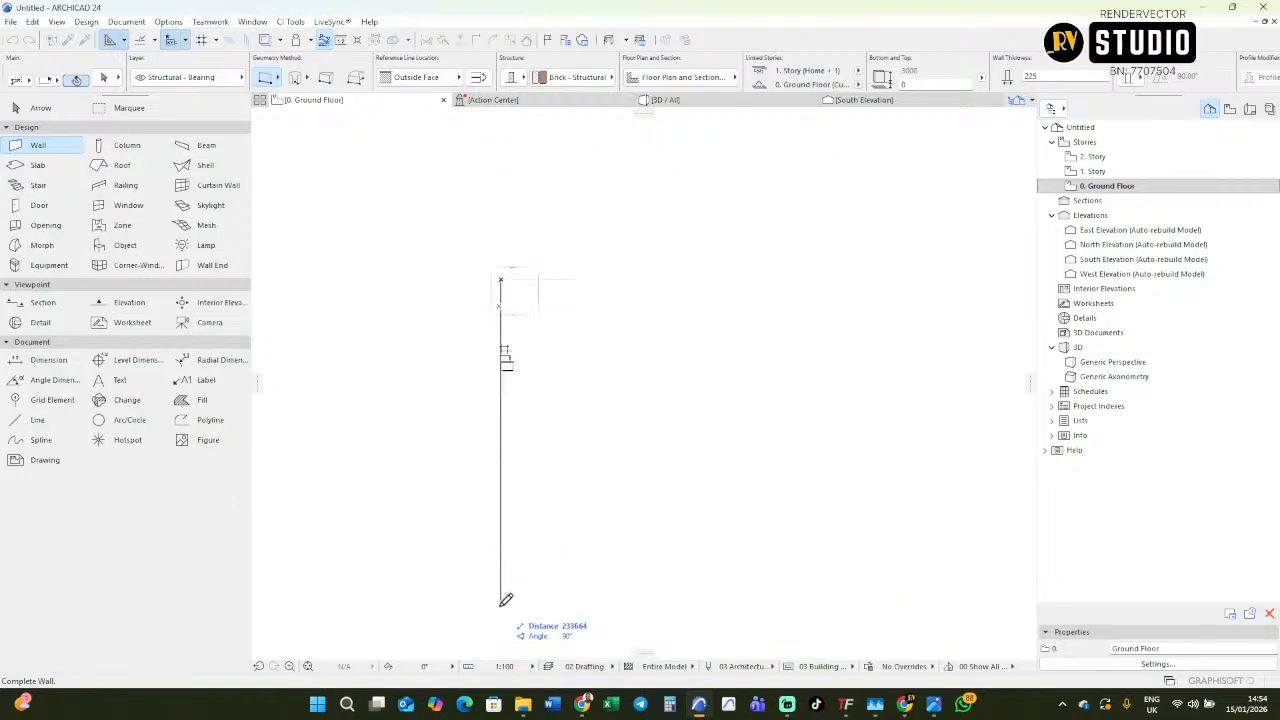
pyautogui.scroll(10, 500, 270)
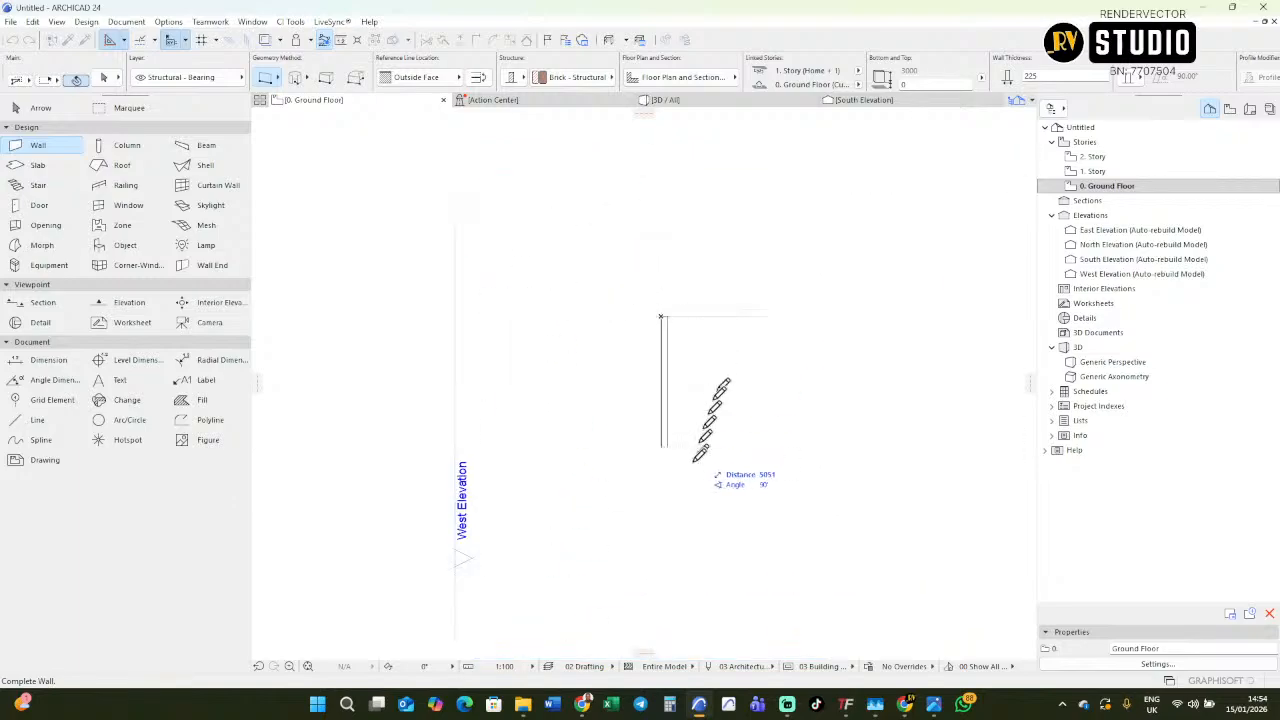
pyautogui.click(663, 464)
pyautogui.moveTo(674, 491); pyautogui.dragTo(571, 445, button='middle')
pyautogui.click(573, 452)
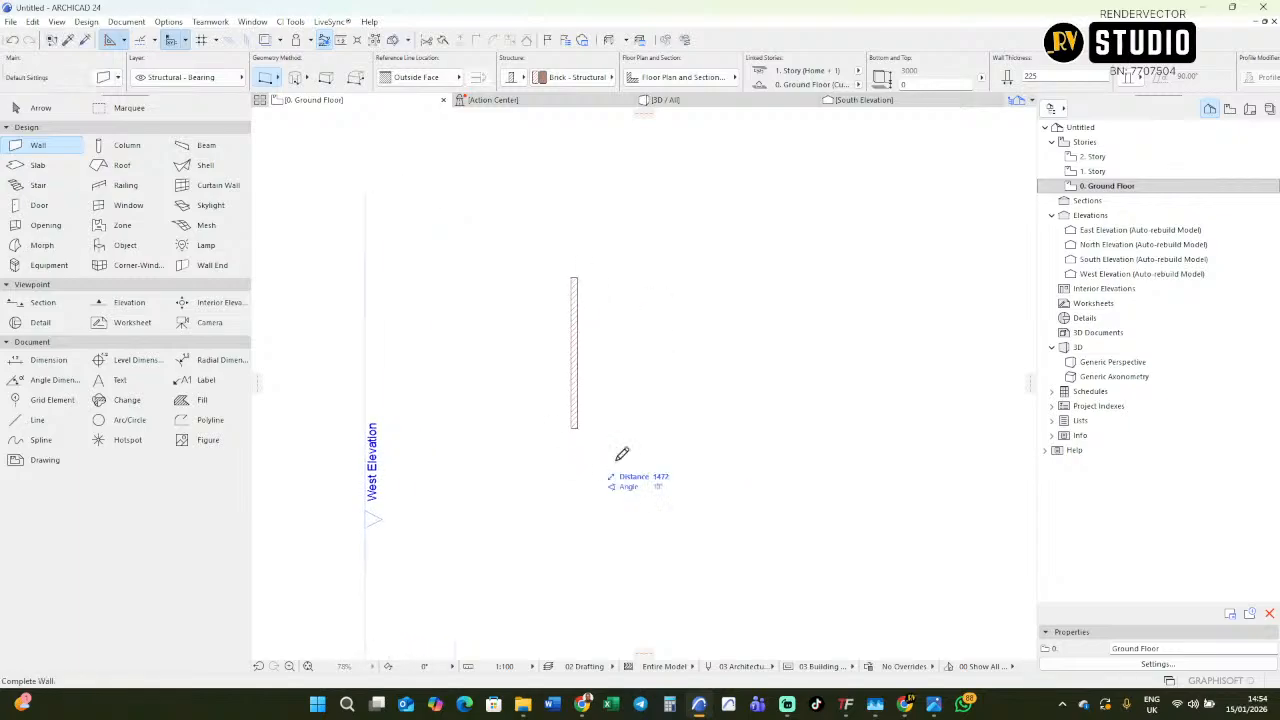
pyautogui.click(820, 450)
pyautogui.keyDown('shift'); pyautogui.click(712, 452); pyautogui.keyUp('shift')
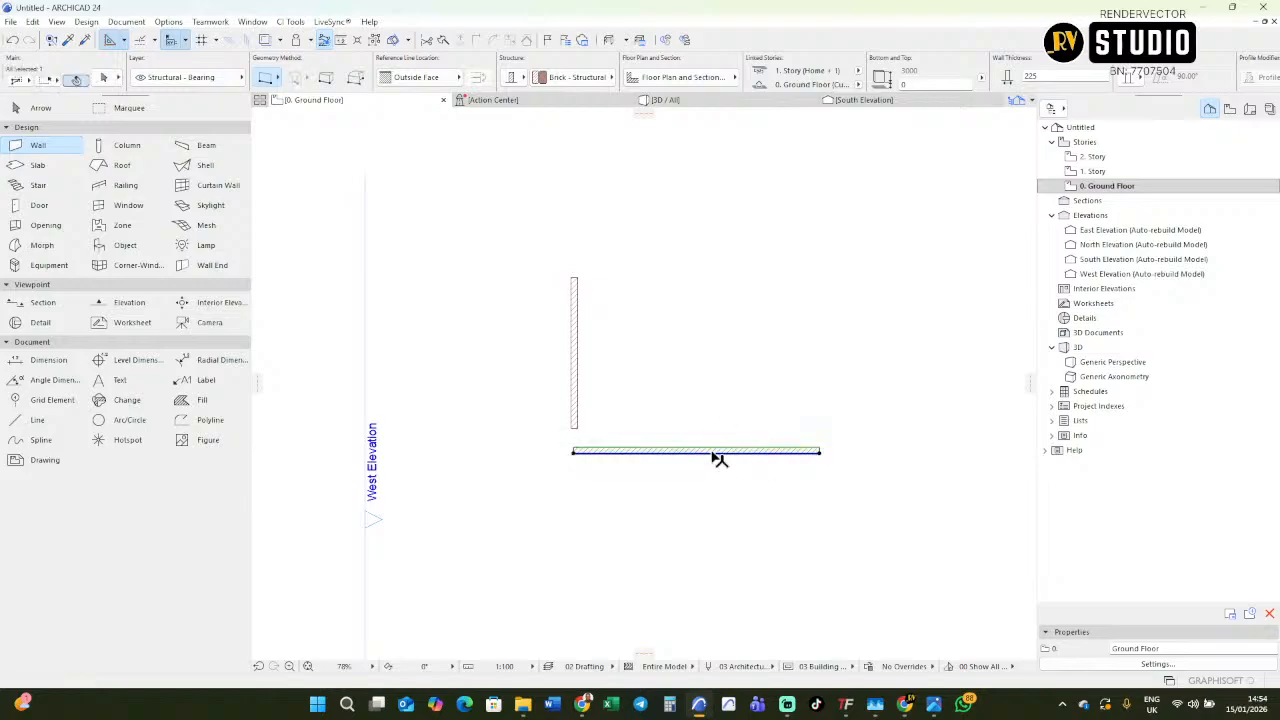
pyautogui.press('Delete')
# Draw a short separate horizontal wall below and to the right of the vertical wall.
pyautogui.click(683, 461)
pyautogui.click(813, 461)
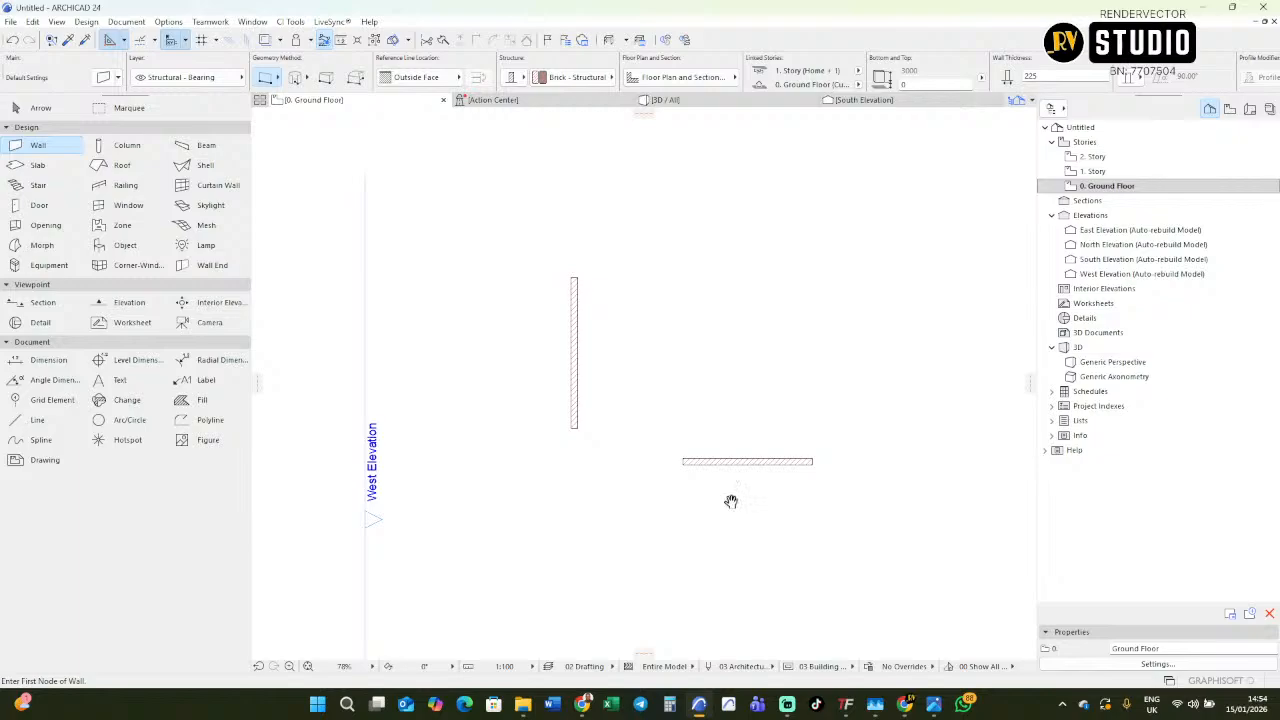
pyautogui.moveTo(731, 501); pyautogui.dragTo(727, 556, button='middle')
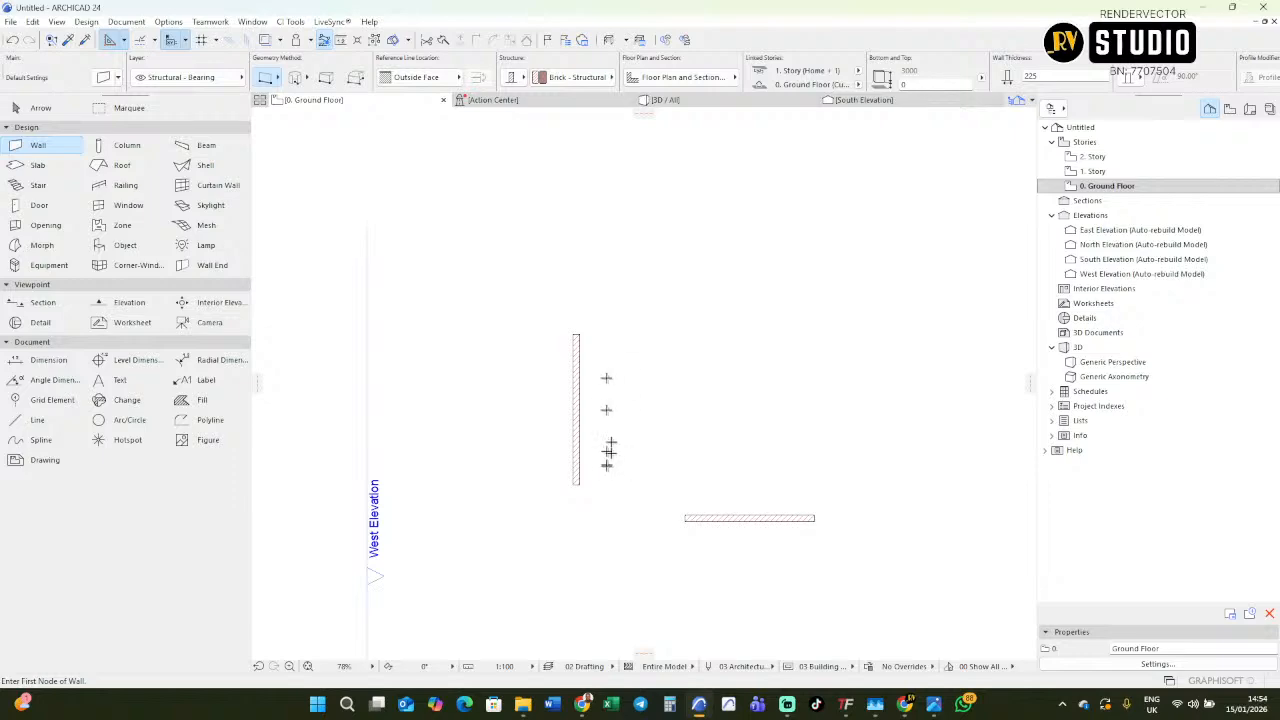
# Drag a copy of the horizontal wall 3825 mm straight up and deselect it.
pyautogui.keyDown('shift'); pyautogui.click(716, 520); pyautogui.keyUp('shift')
pyautogui.scroll(4, 752, 525)
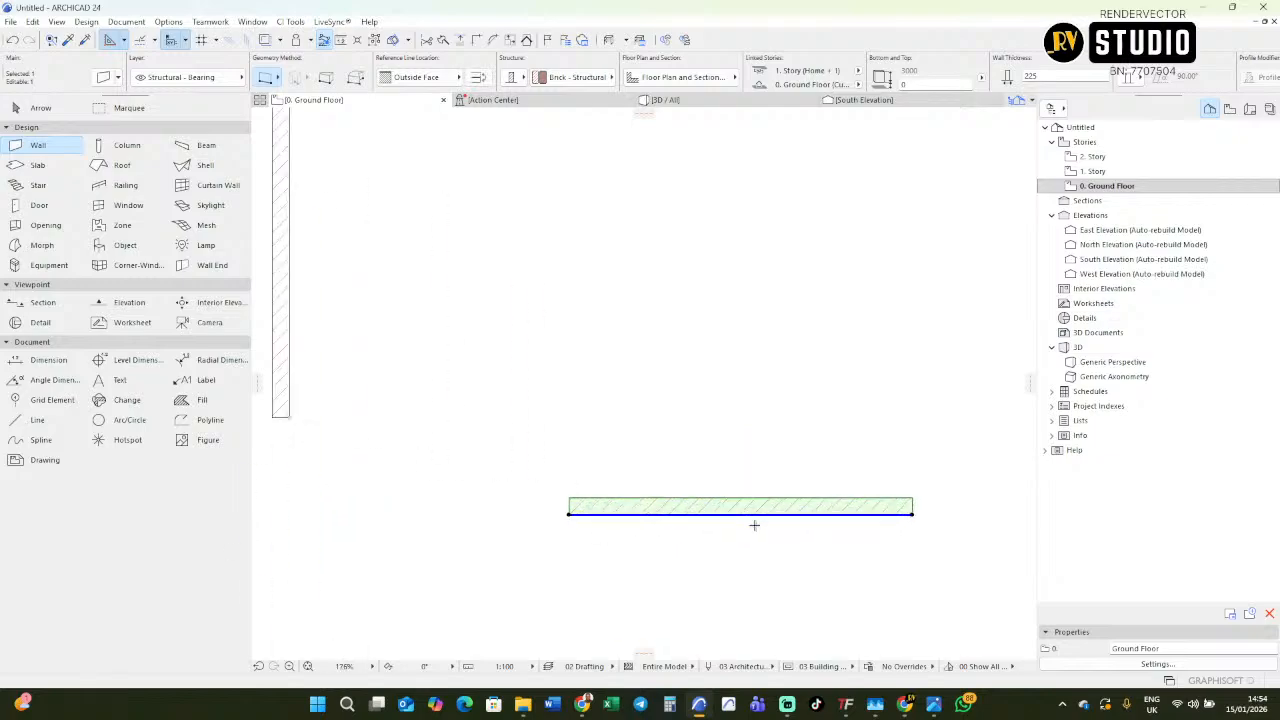
pyautogui.moveTo(754, 523); pyautogui.dragTo(706, 543, button='middle')
pyautogui.scroll(-2, 666, 587)
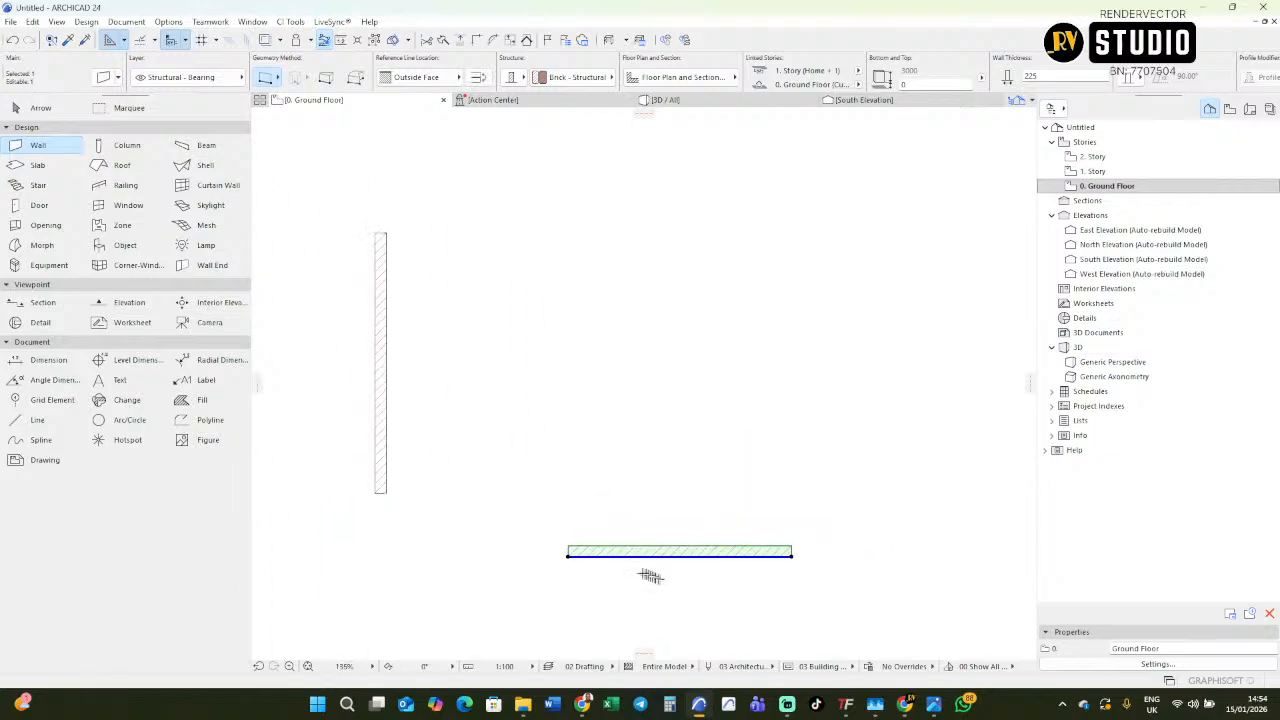
pyautogui.scroll(-3, 603, 567)
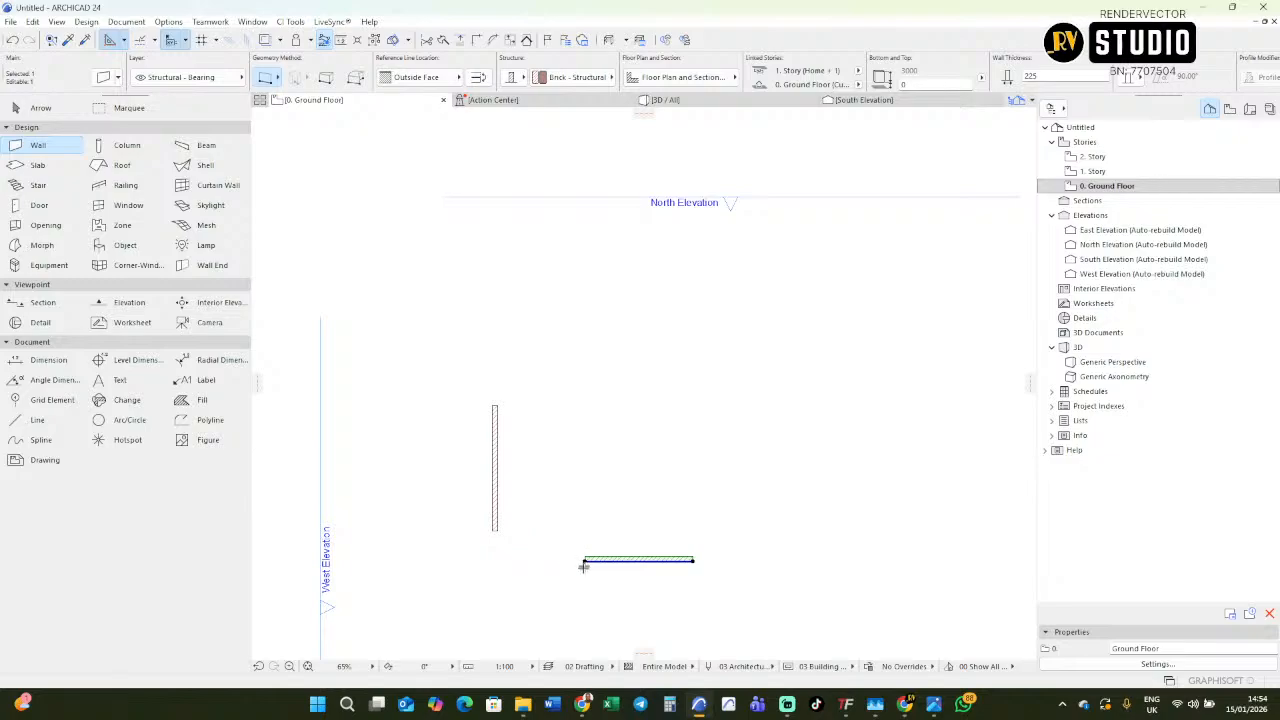
pyautogui.scroll(2, 580, 571)
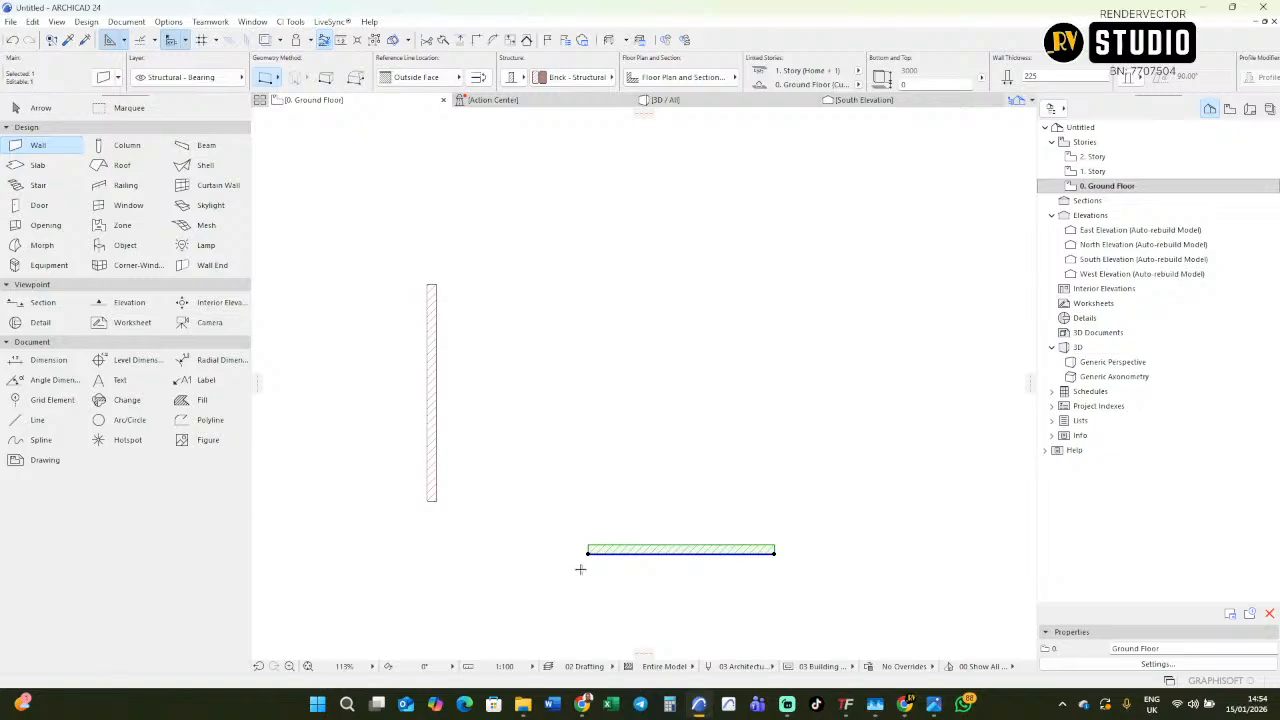
pyautogui.hotkey('ctrl', 'shift', 'd')
pyautogui.click(602, 551)
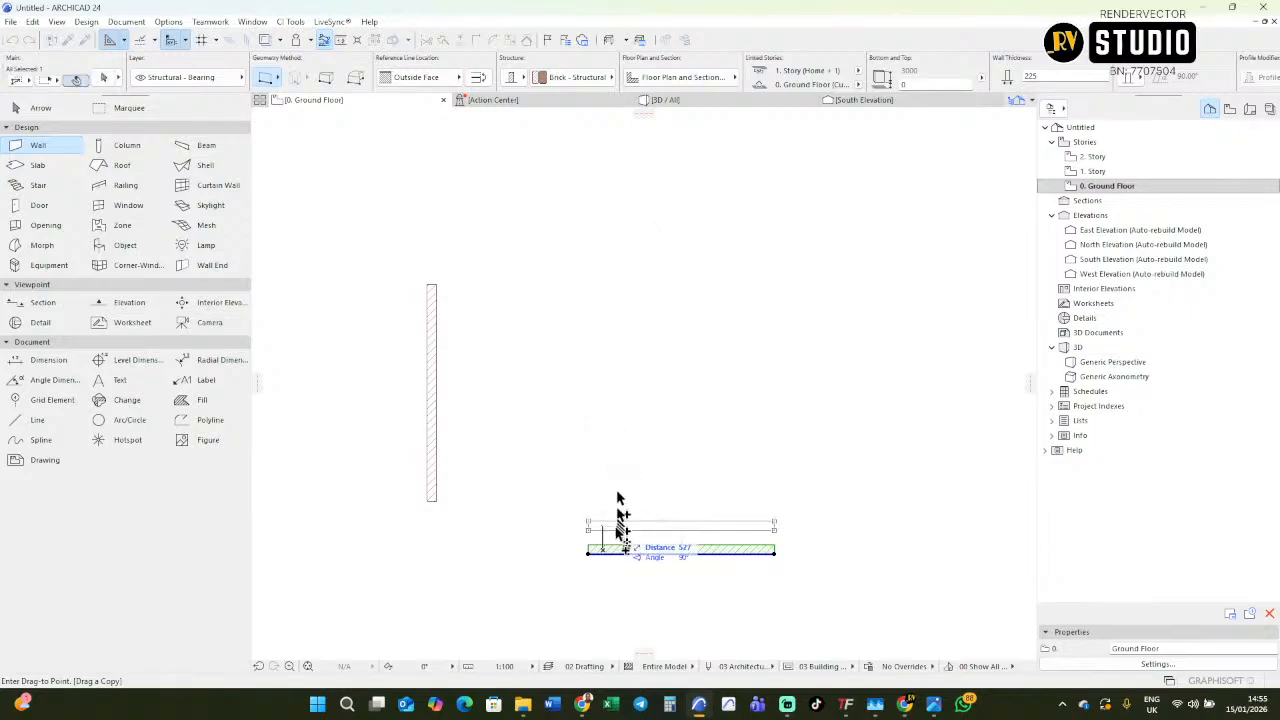
pyautogui.scroll(-3, 611, 527)
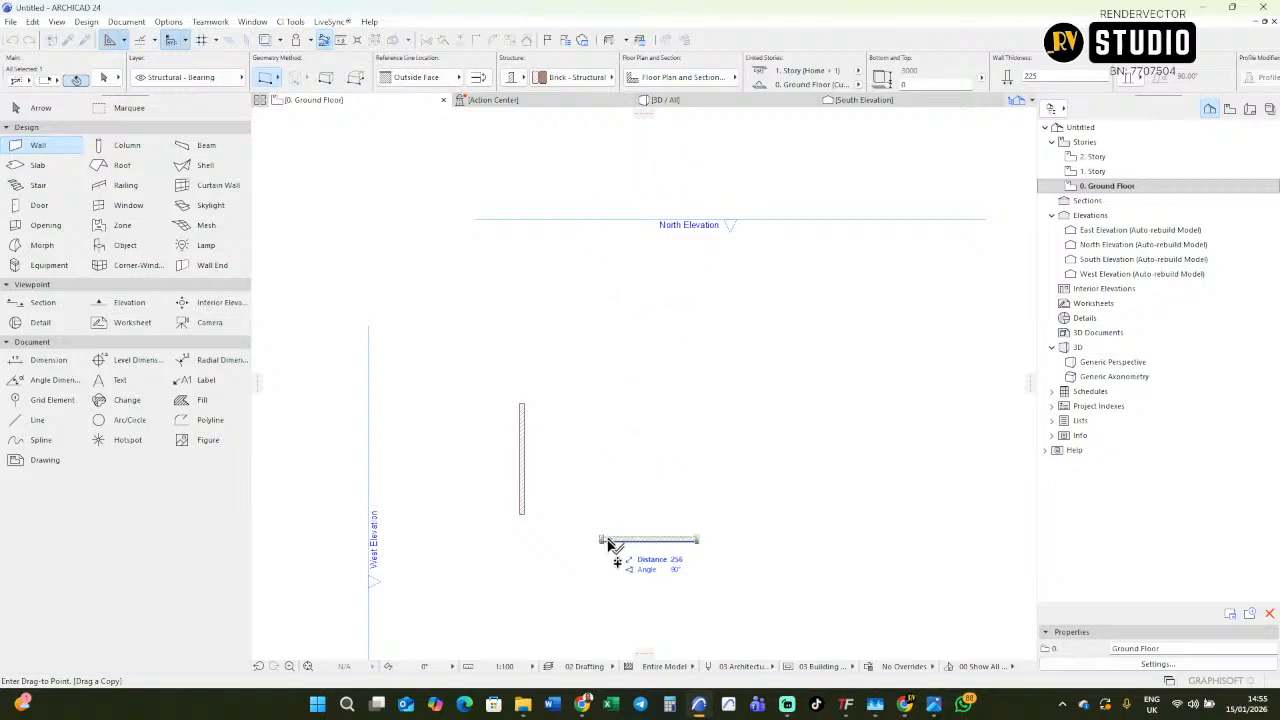
pyautogui.scroll(5, 610, 545)
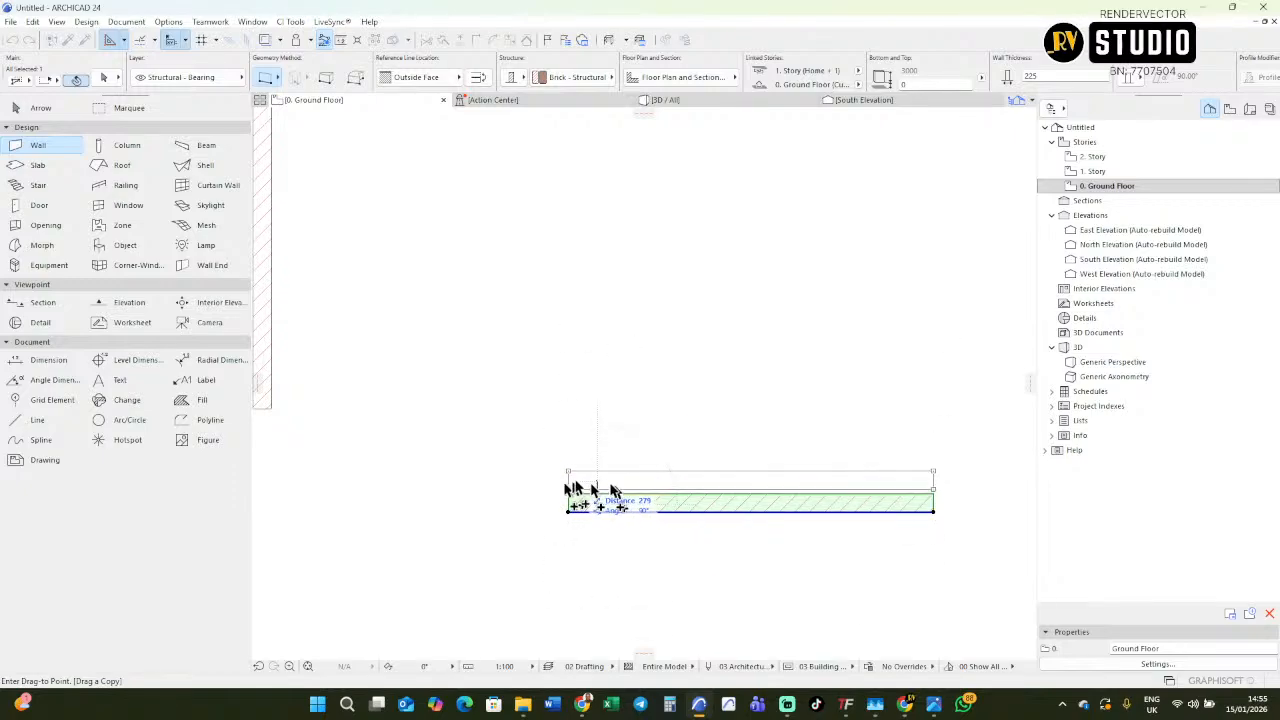
pyautogui.scroll(-2, 613, 435)
pyautogui.scroll(-3, 616, 430)
pyautogui.scroll(3, 620, 440)
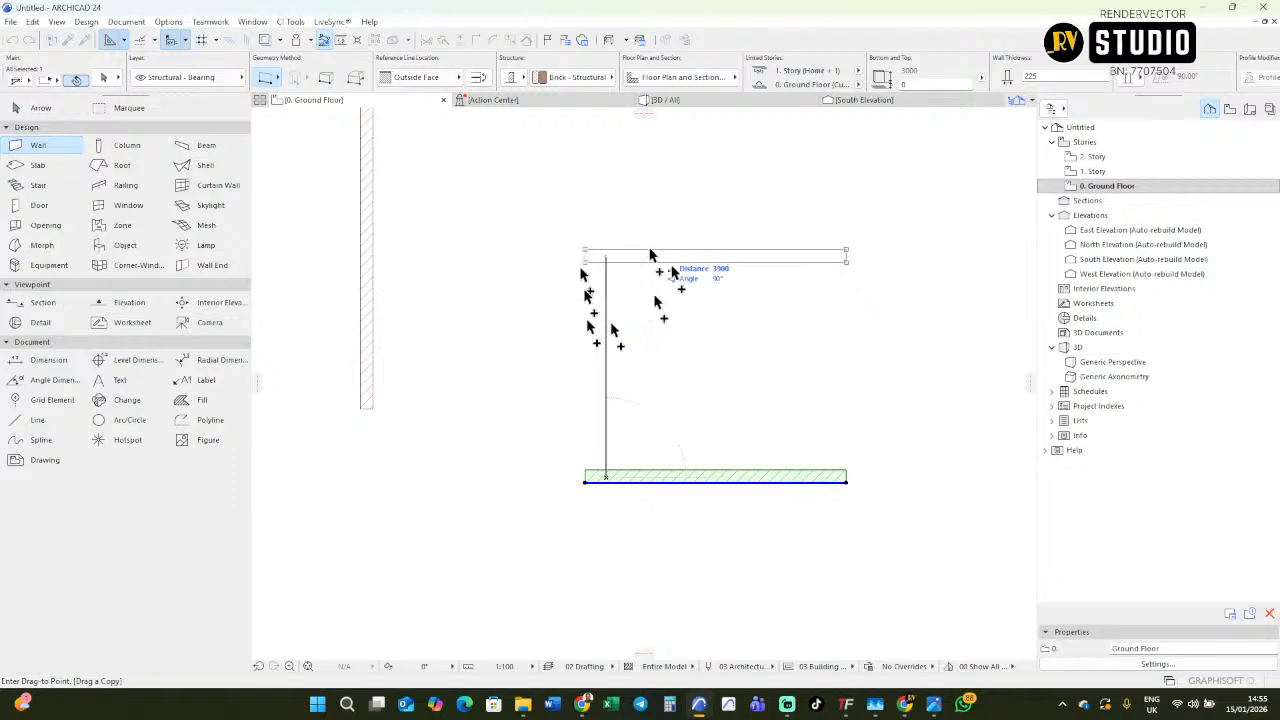
pyautogui.press('Tab')
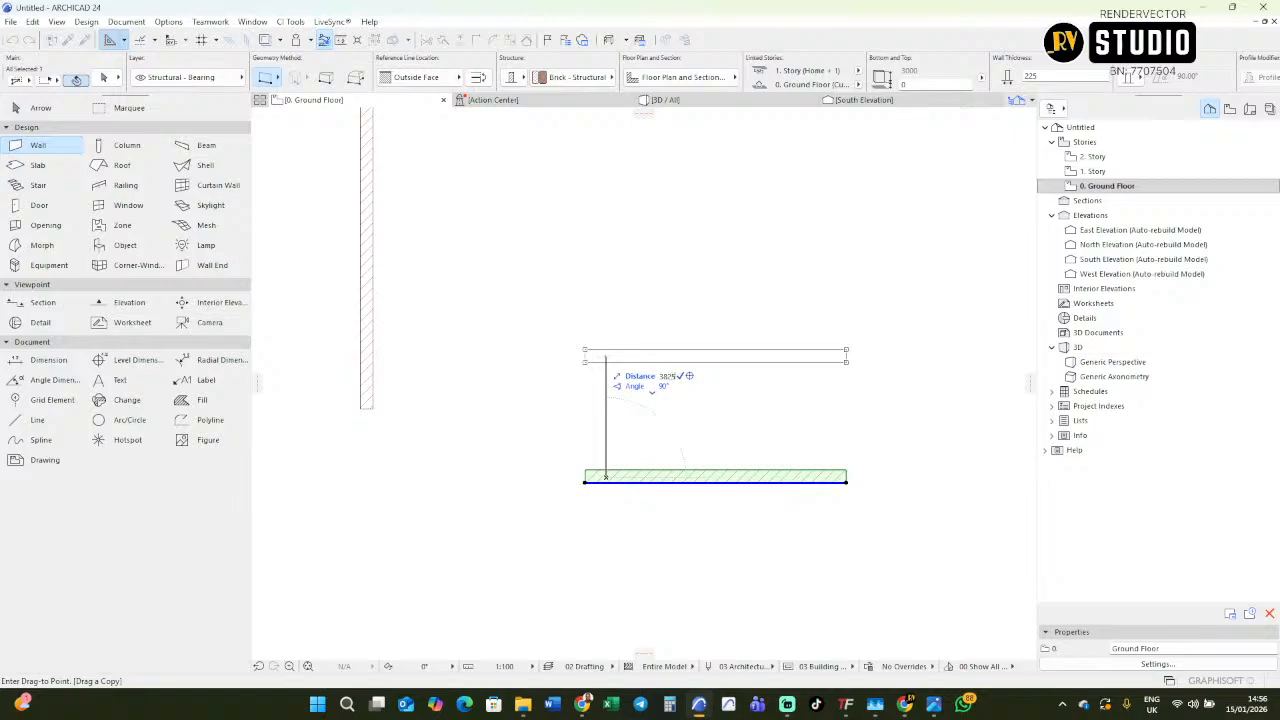
pyautogui.click(606, 257)
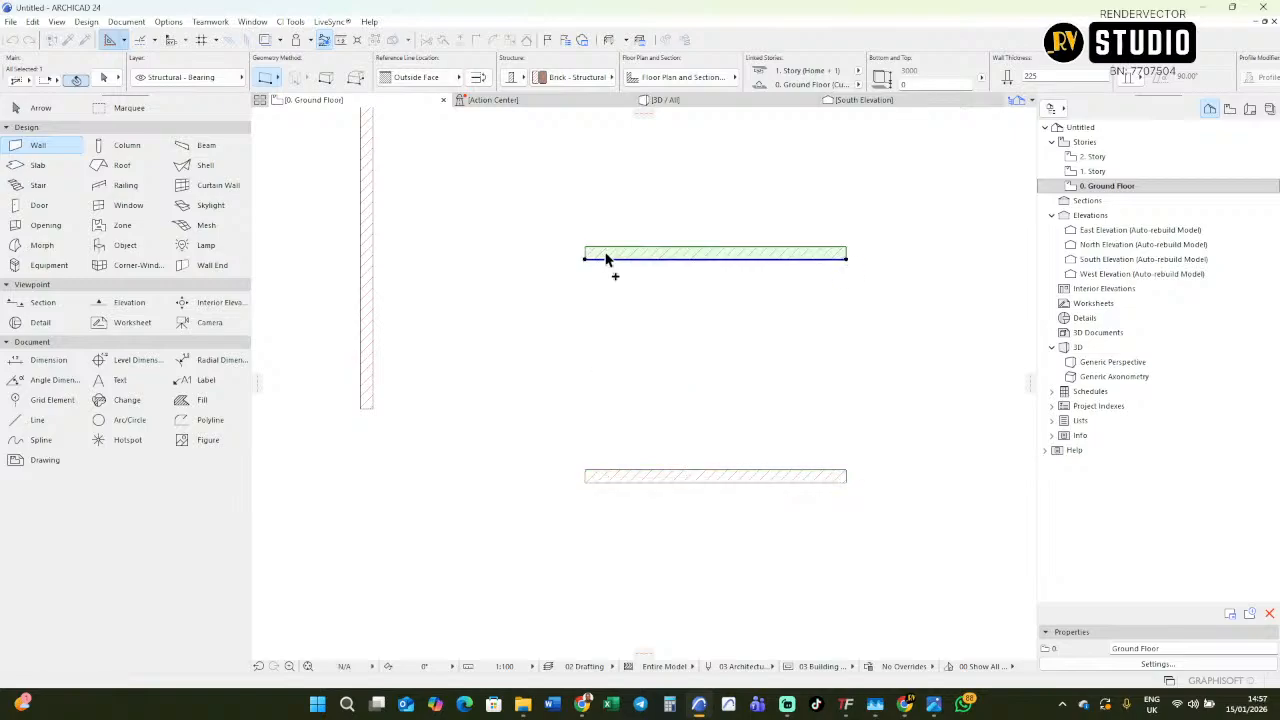
pyautogui.scroll(-1, 615, 305)
pyautogui.scroll(-1, 617, 323)
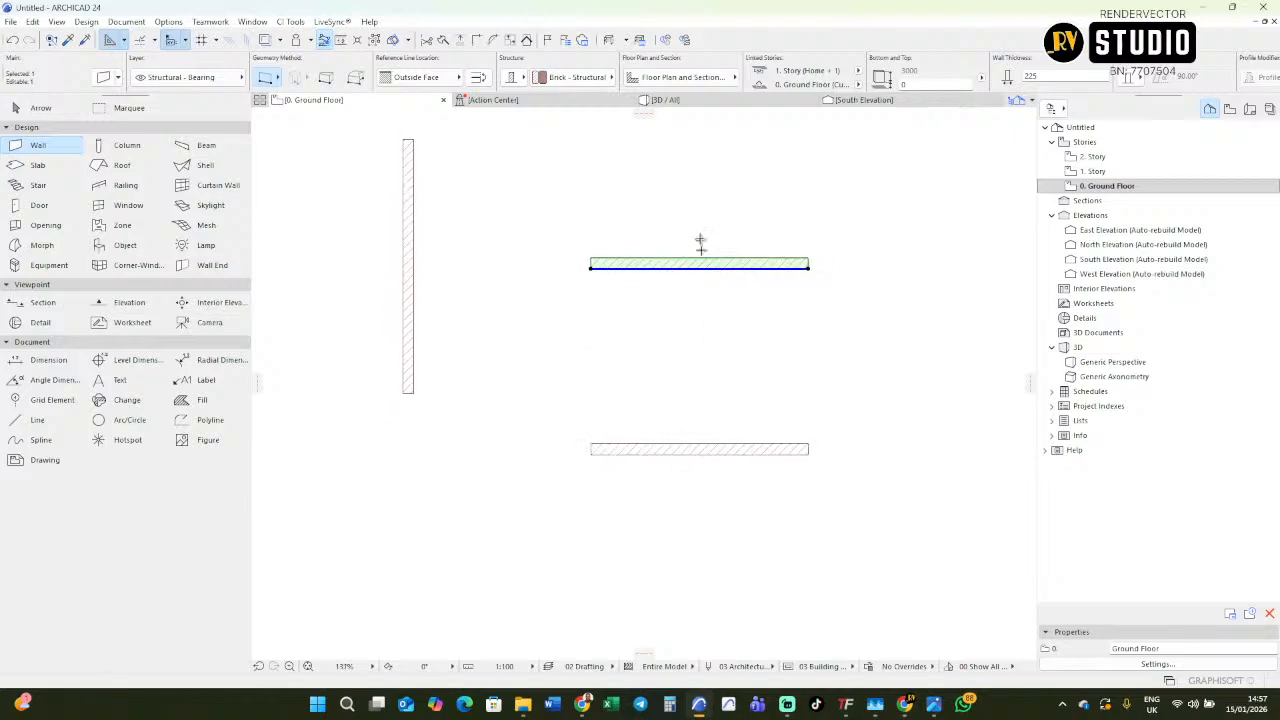
pyautogui.press('Escape')
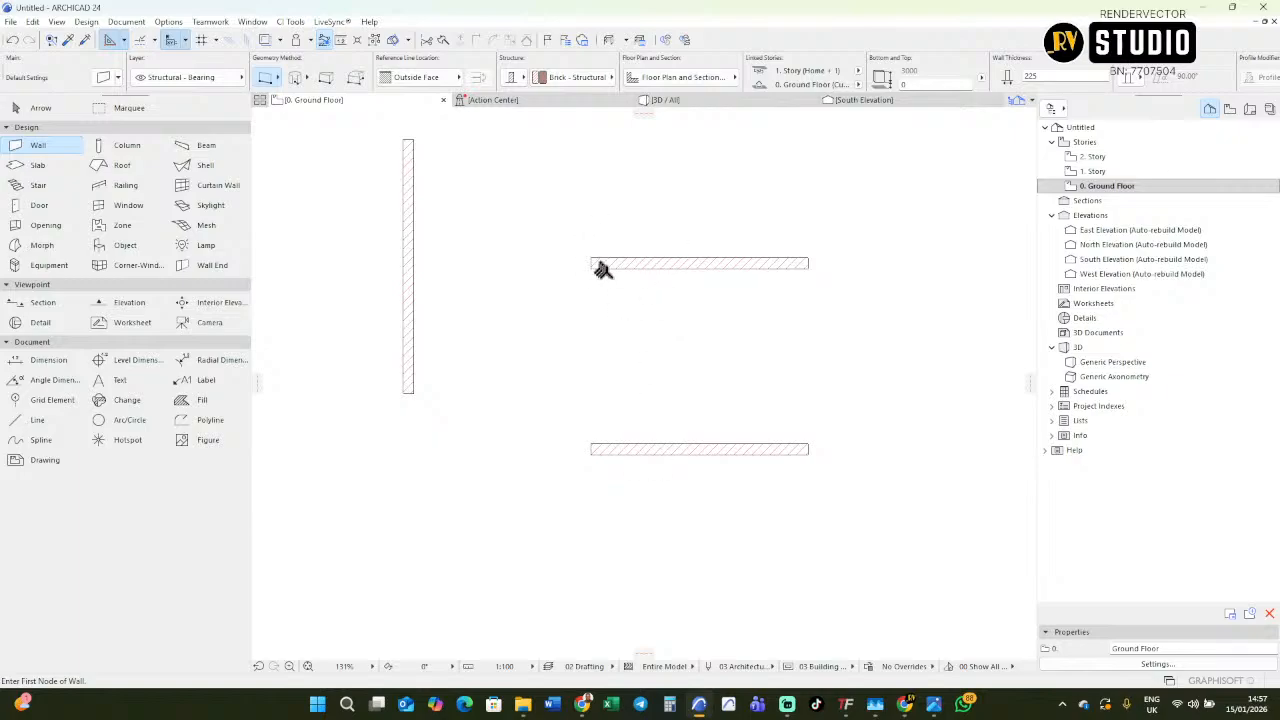
# Add a vertical dimension chain across both horizontal walls, covering their thicknesses and the clear space between them.
pyautogui.click(49, 371)
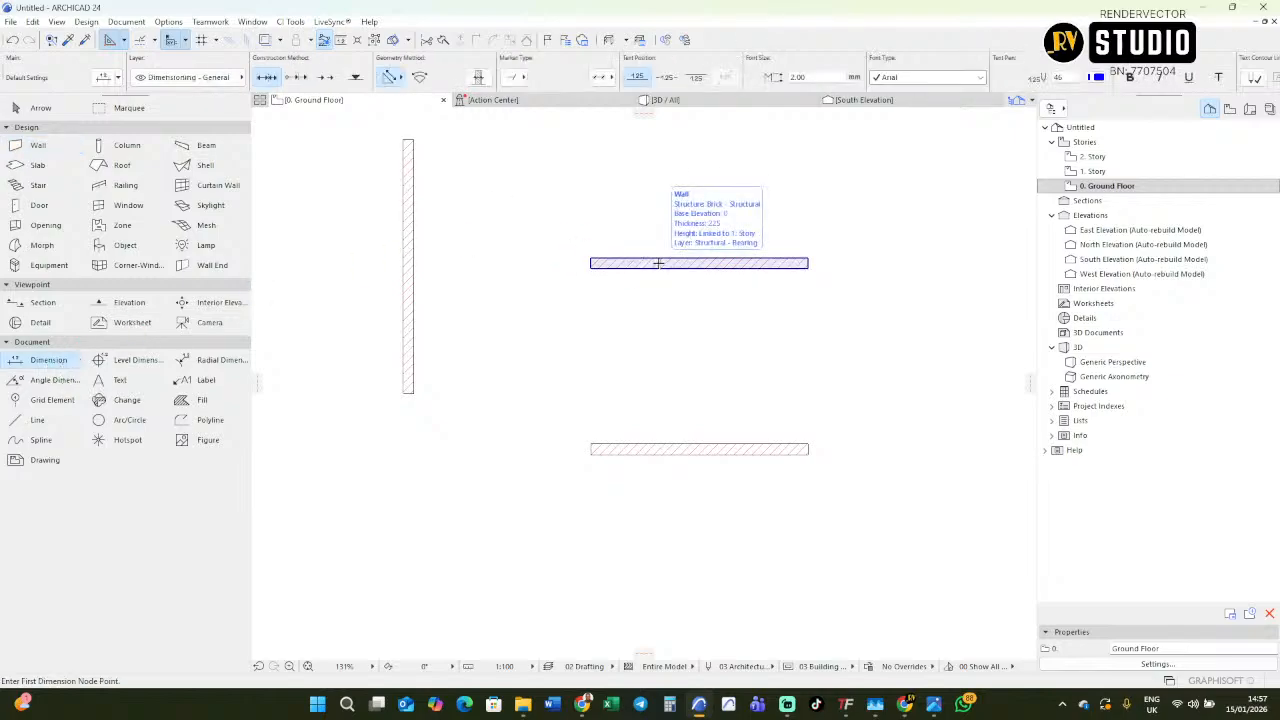
pyautogui.click(659, 264)
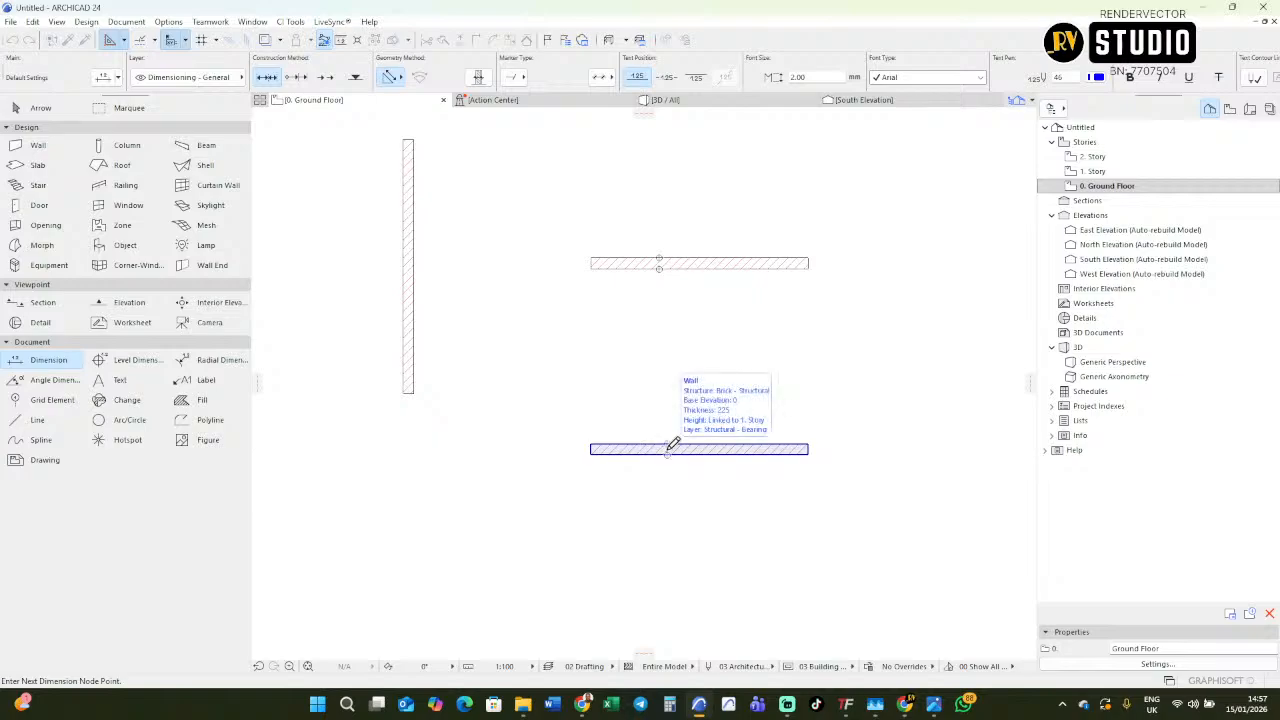
pyautogui.click(666, 449)
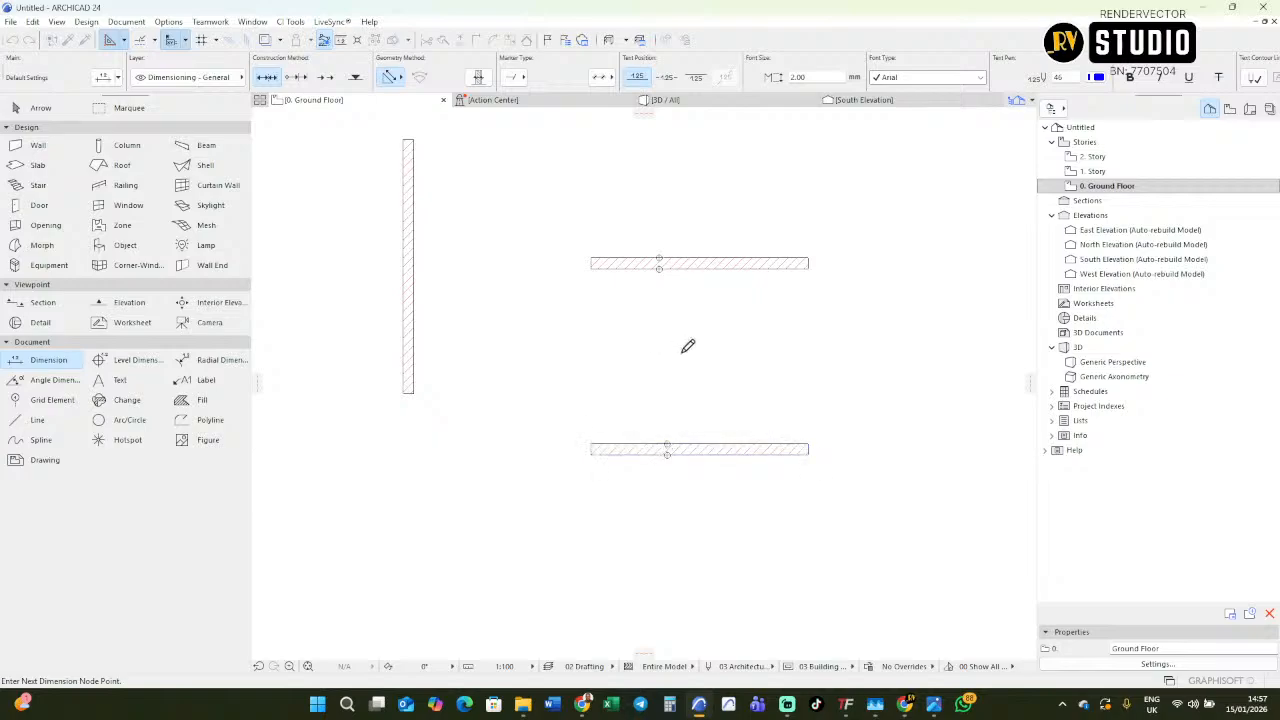
pyautogui.rightClick(683, 504)
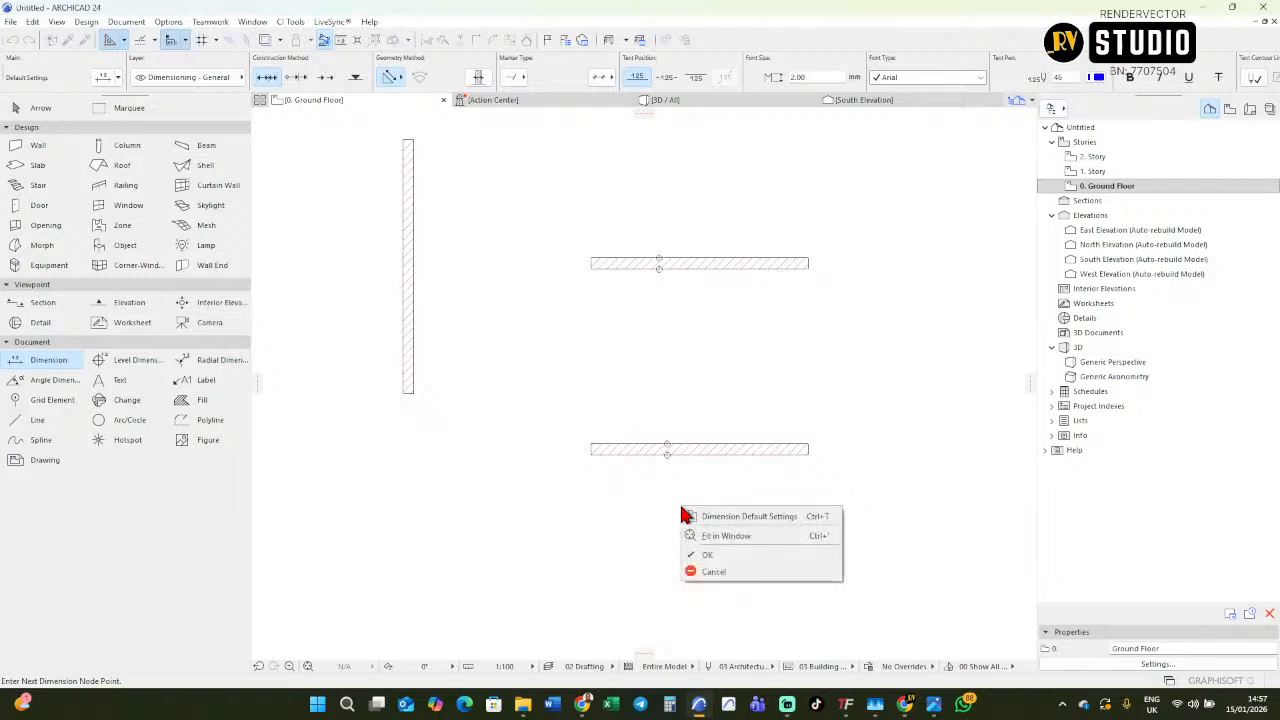
pyautogui.click(735, 548)
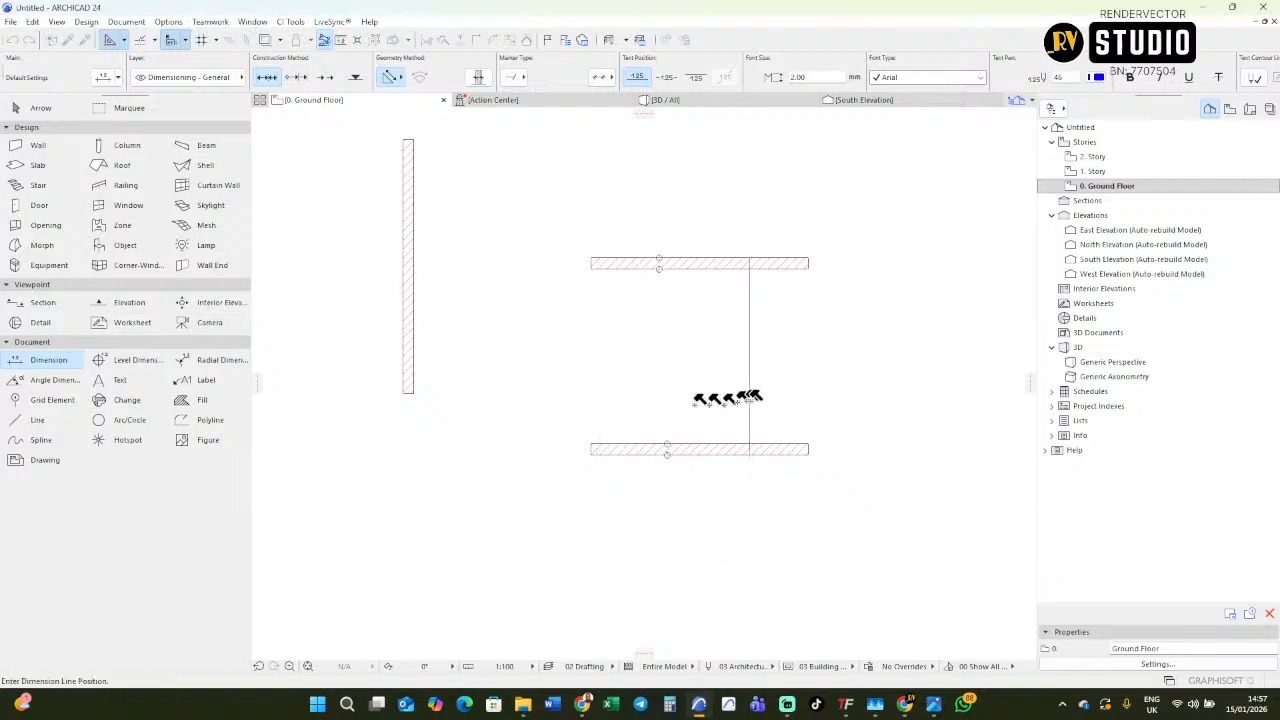
pyautogui.click(708, 352)
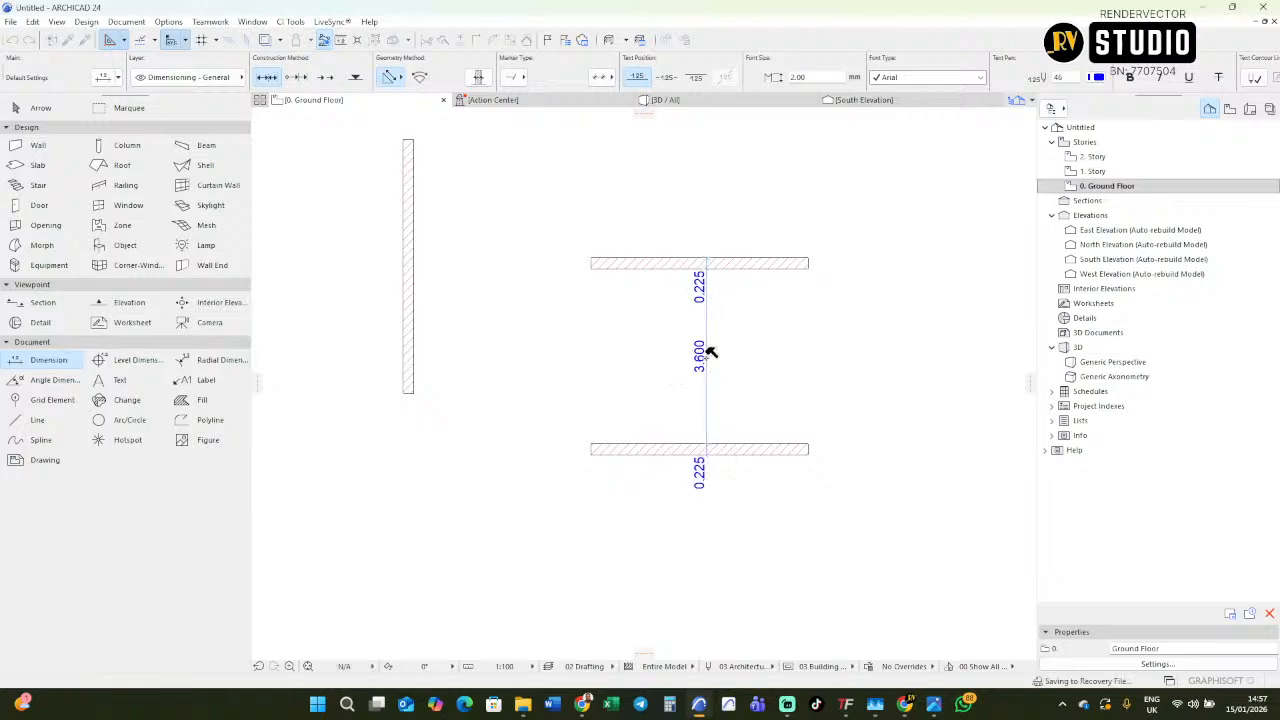
pyautogui.scroll(3, 700, 367)
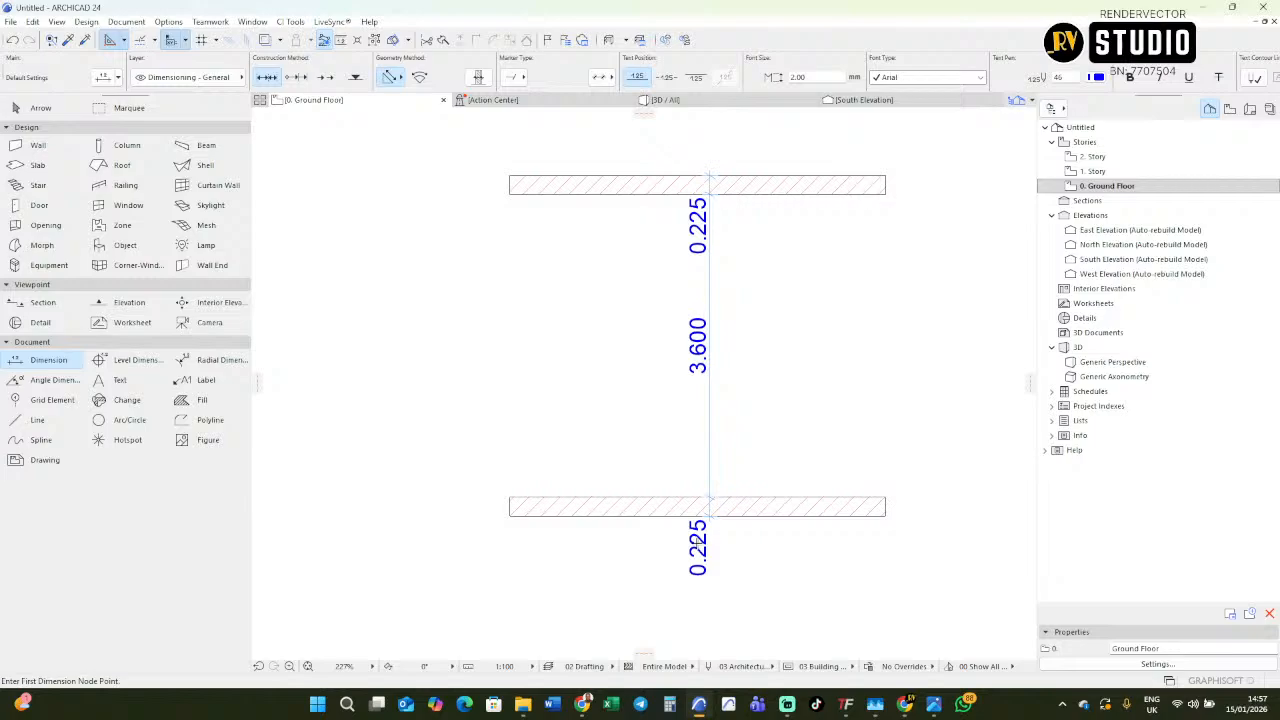
# Move the separate vertical wall so it stands just to the left of the two horizontal walls, spanning both of them.
pyautogui.scroll(-3, 683, 300)
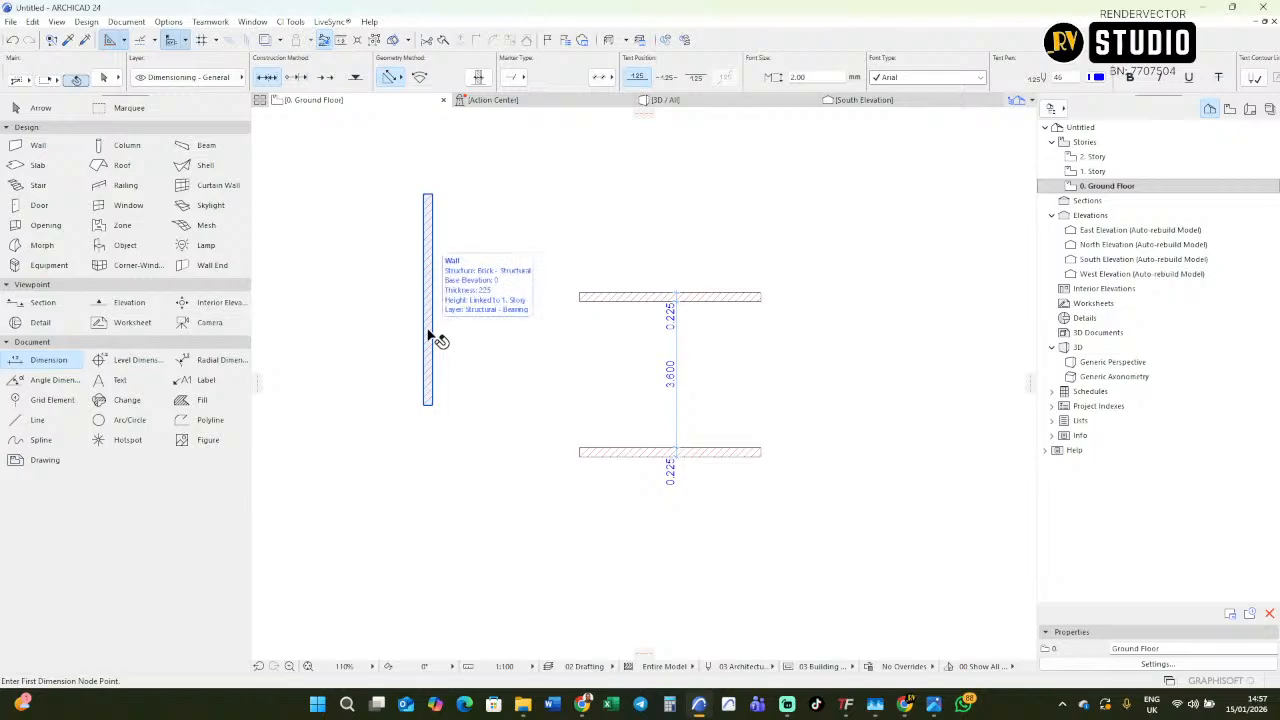
pyautogui.keyDown('shift'); pyautogui.click(428, 335); pyautogui.keyUp('shift')
pyautogui.moveTo(427, 333); pyautogui.dragTo(527, 357)
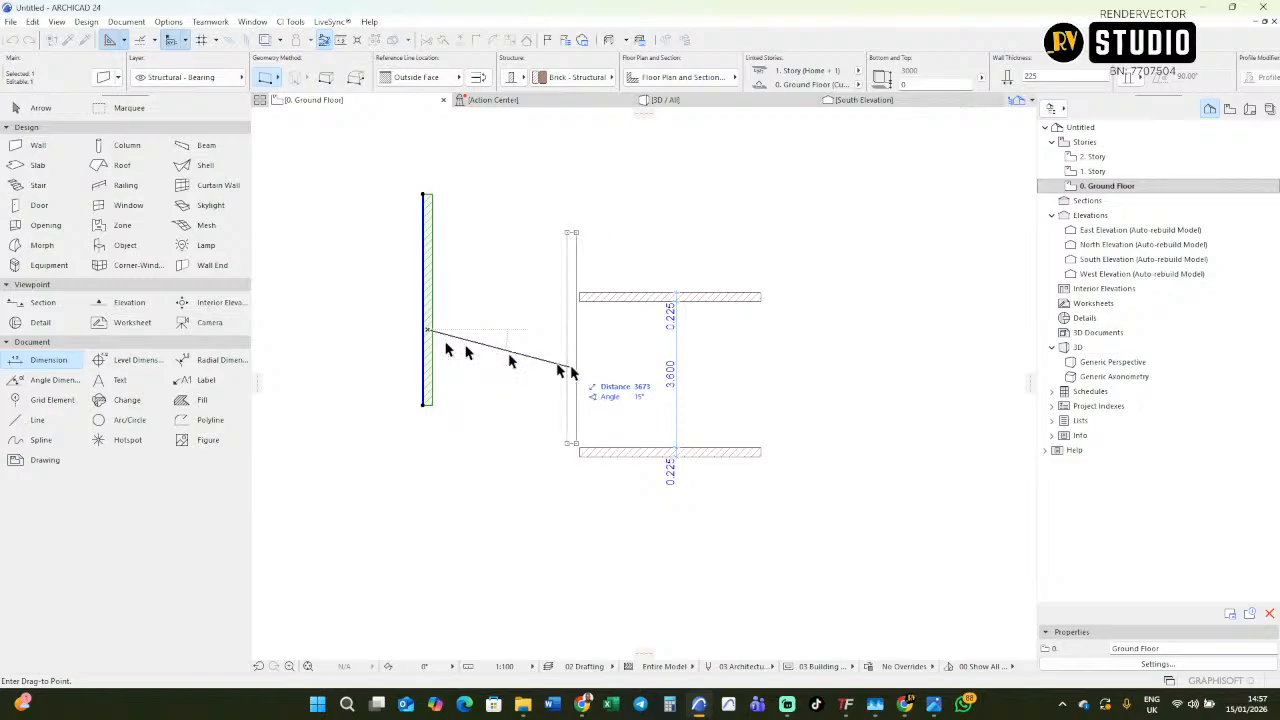
pyautogui.click(621, 412)
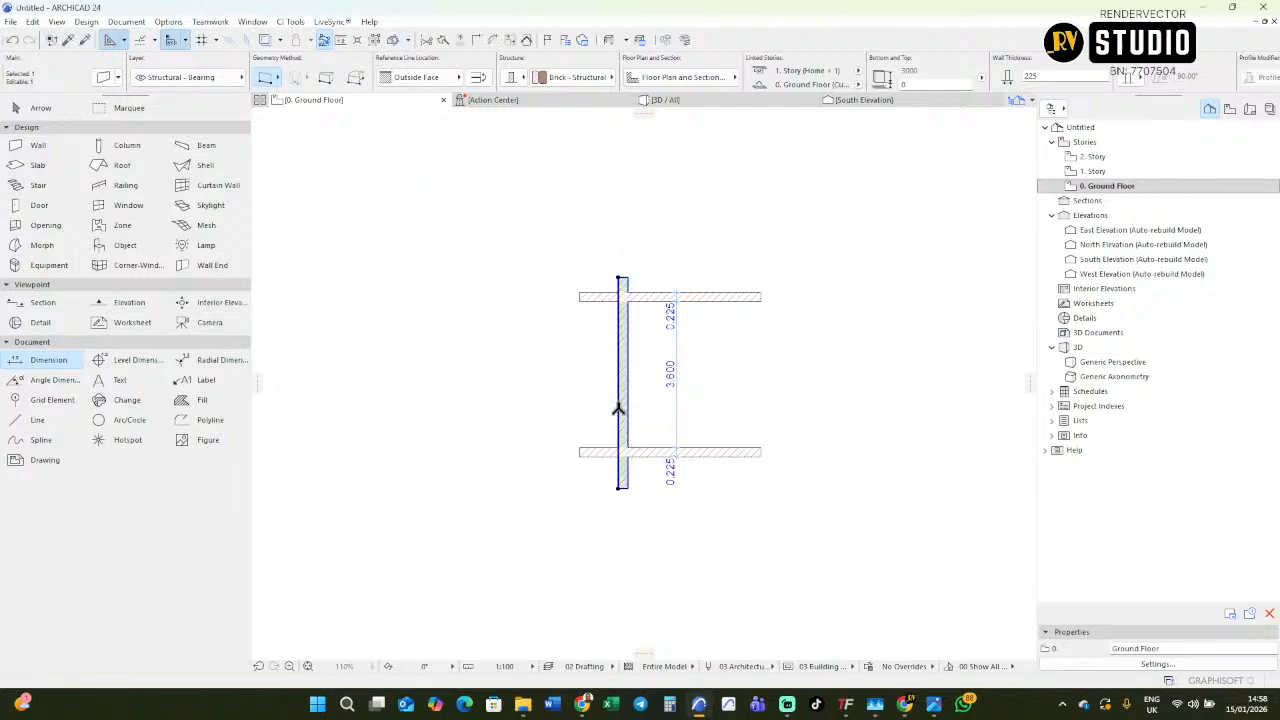
pyautogui.hotkey('ctrl', 'd')
pyautogui.click(621, 412)
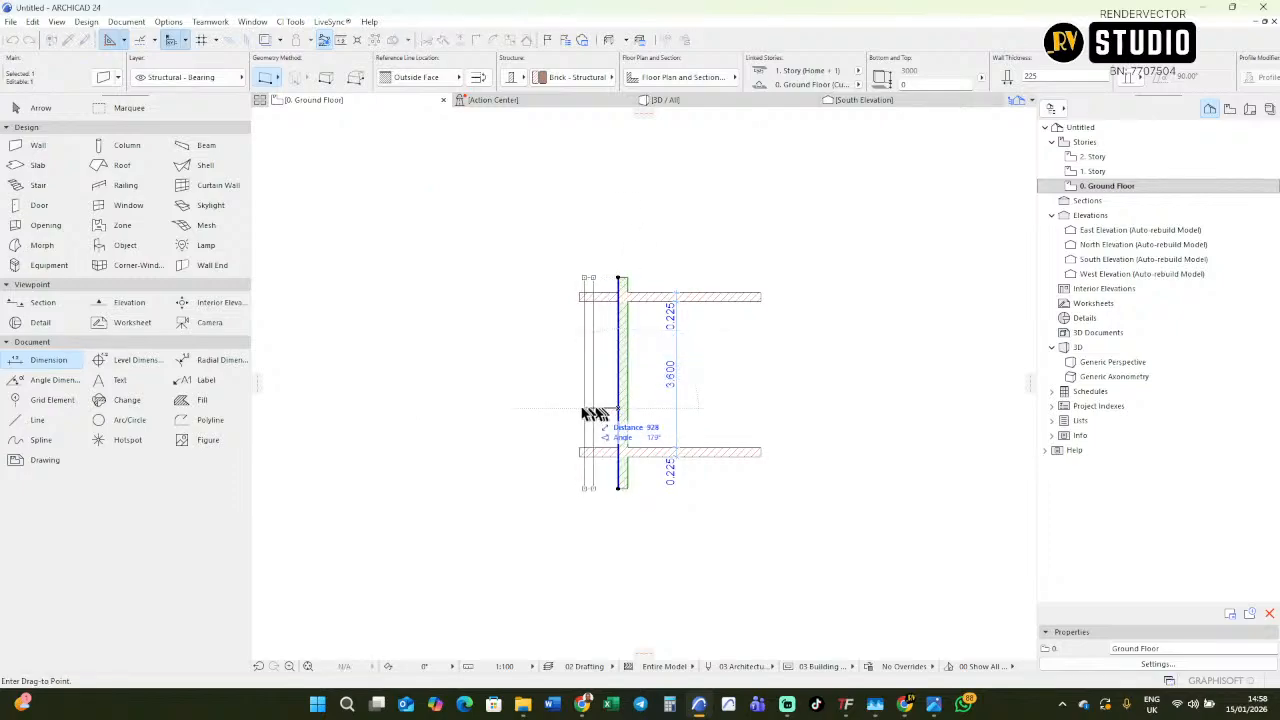
pyautogui.click(528, 412)
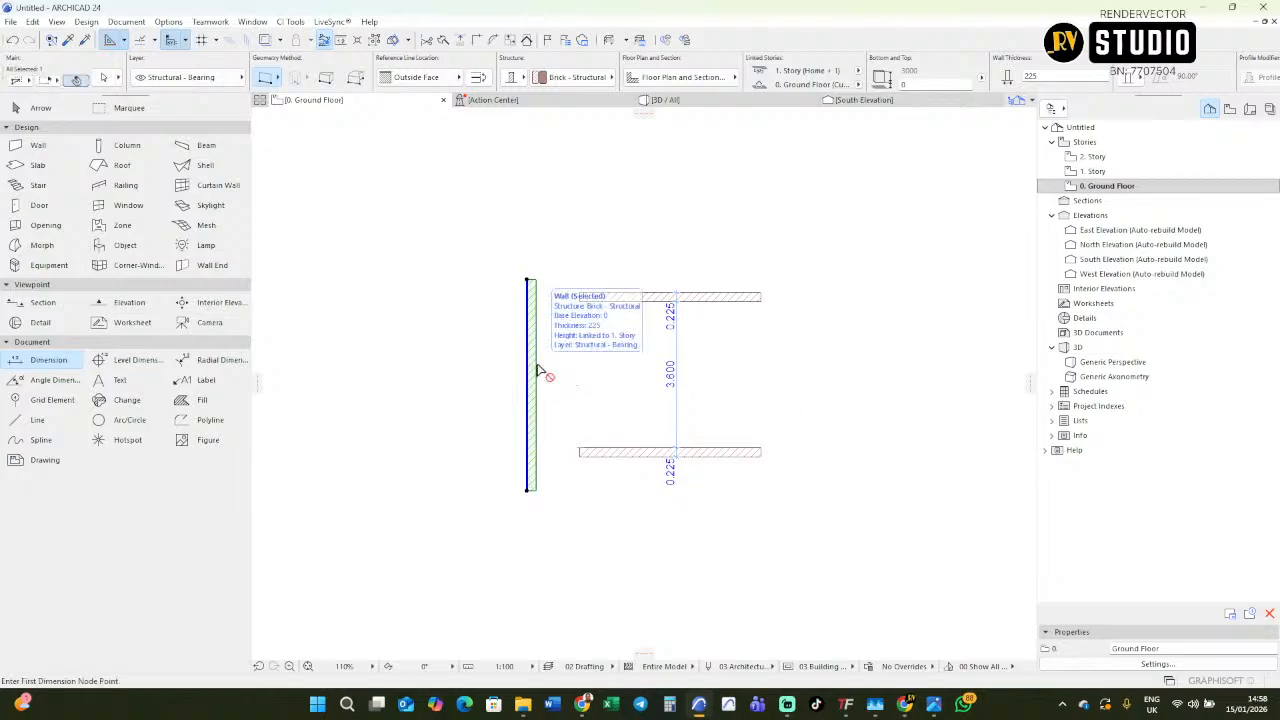
# Drag a copy of the vertical wall straight to the right, giving a 4.000 m clear space between the two, and deselect it.
pyautogui.hotkey('ctrl', 'd')
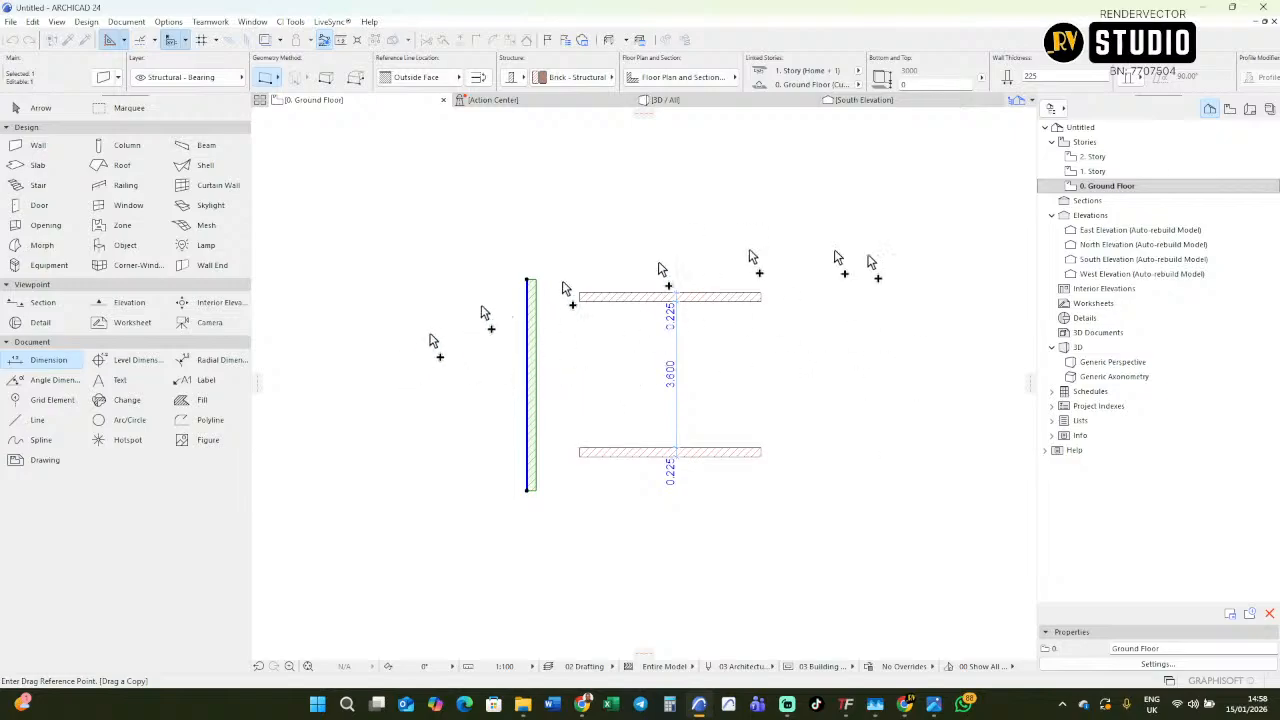
pyautogui.click(619, 364)
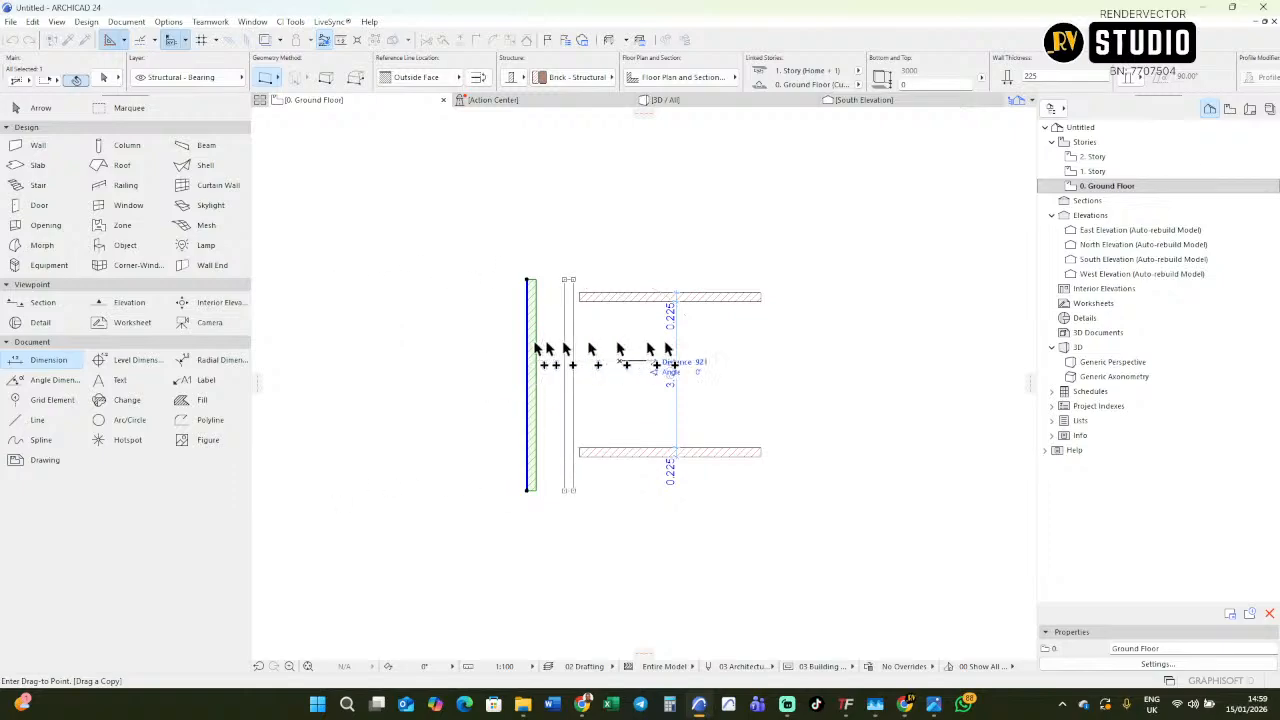
pyautogui.scroll(-5, 550, 362)
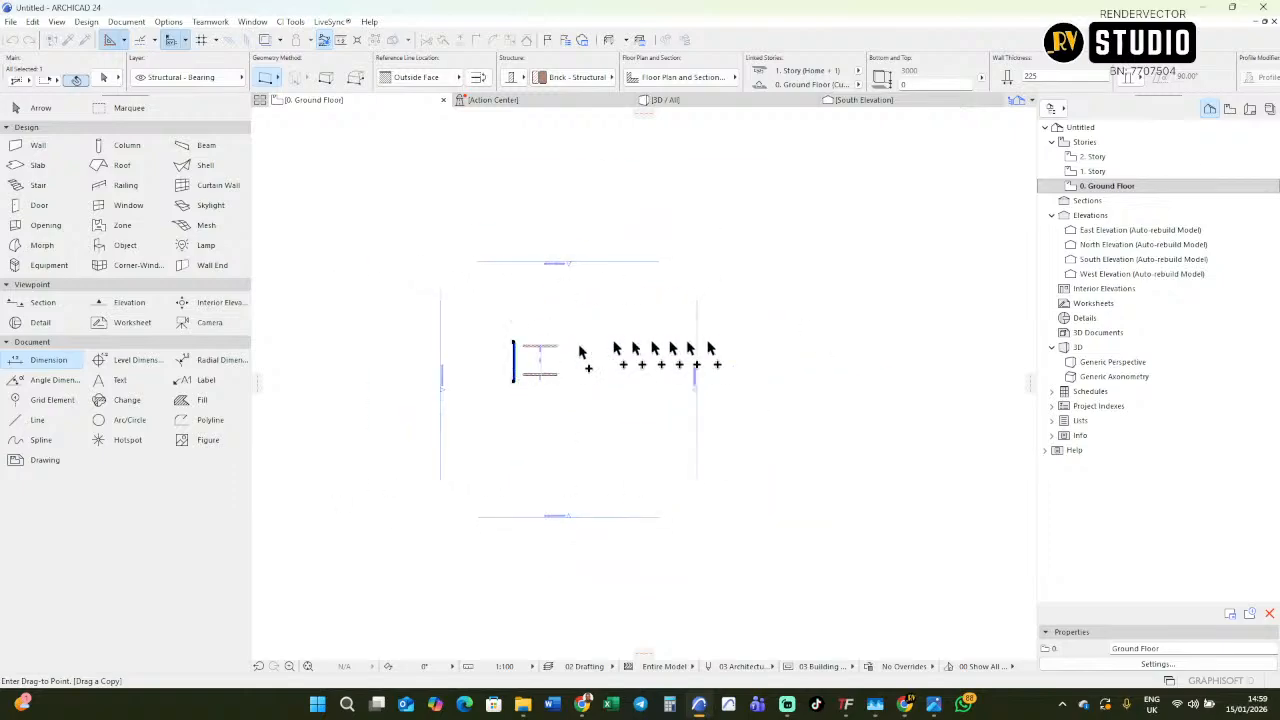
pyautogui.scroll(4, 520, 357)
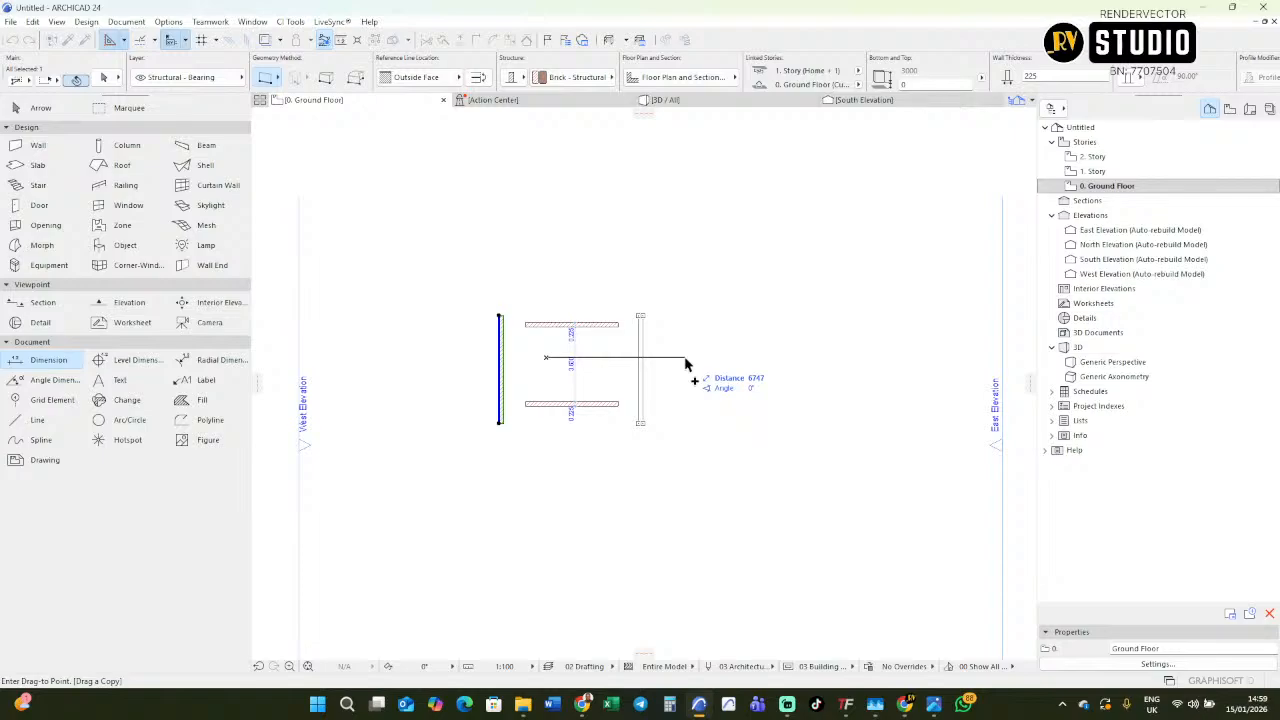
pyautogui.scroll(-3, 545, 372)
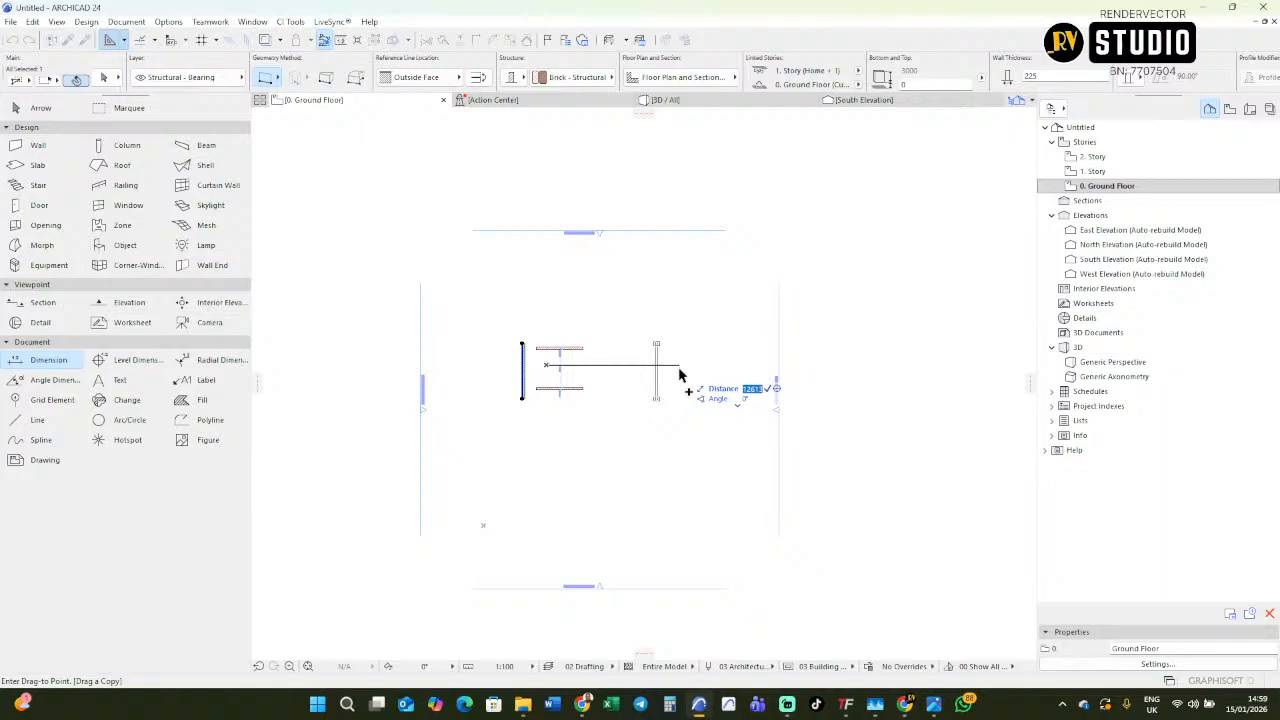
pyautogui.write('4')
pyautogui.press('Return')
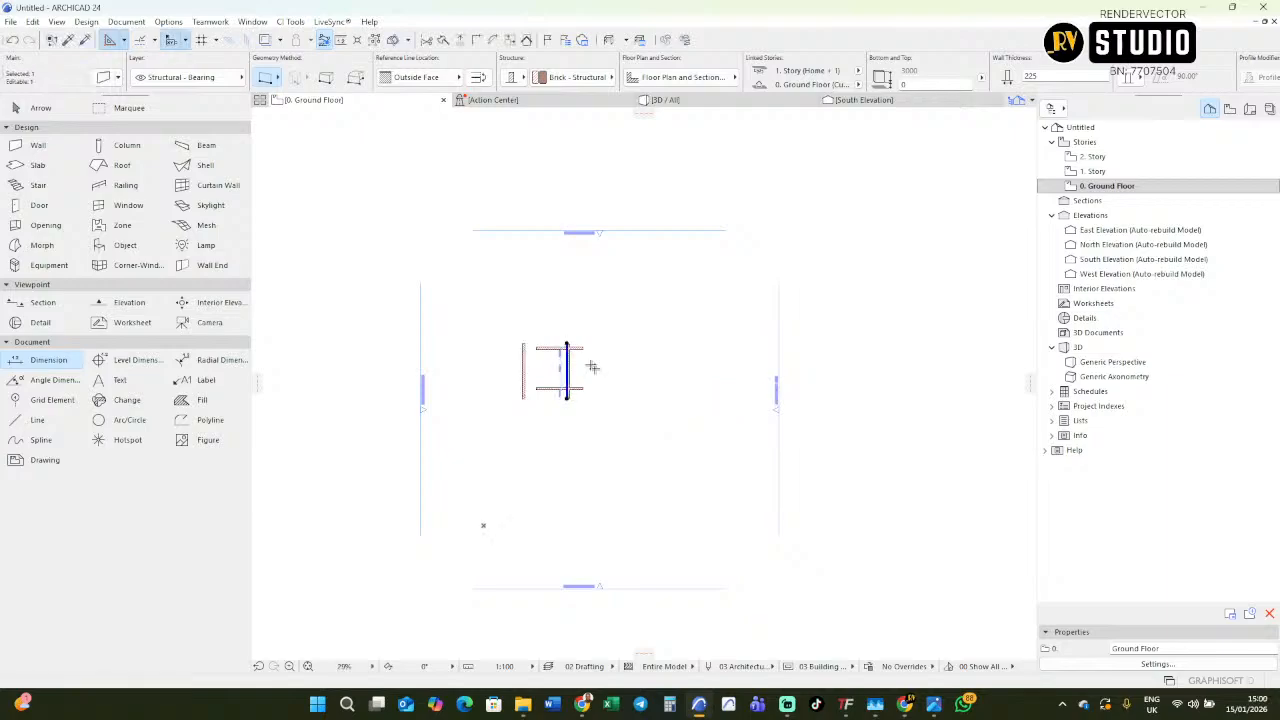
pyautogui.scroll(3, 590, 375)
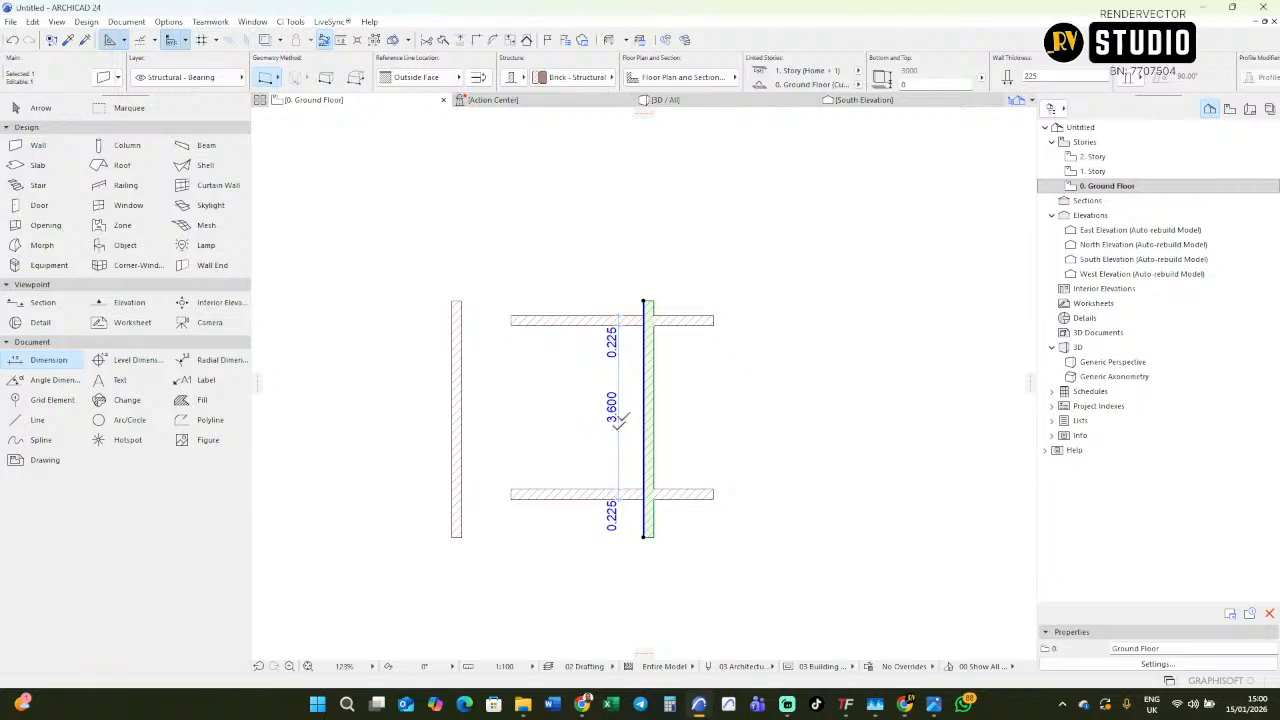
pyautogui.press('Escape')
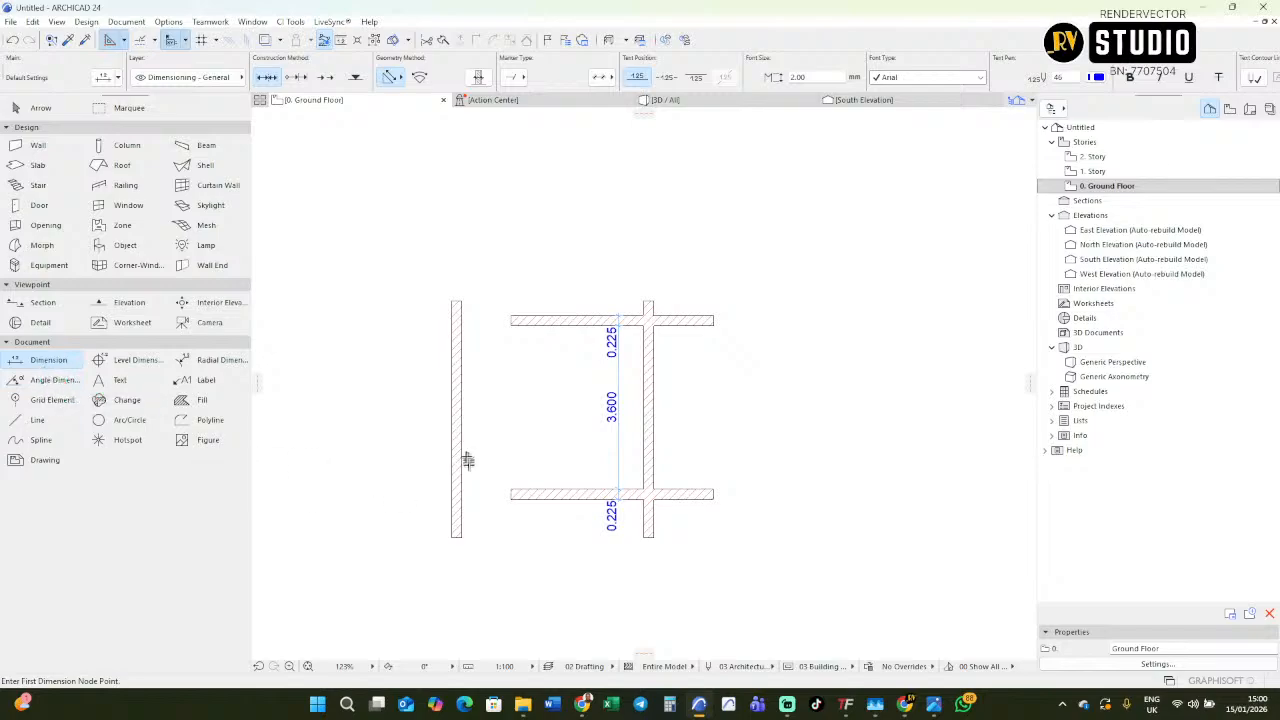
# Add a horizontal dimension chain across both vertical walls, covering their thicknesses and the clear space between them.
pyautogui.click(457, 458)
pyautogui.click(648, 452)
pyautogui.rightClick(612, 439)
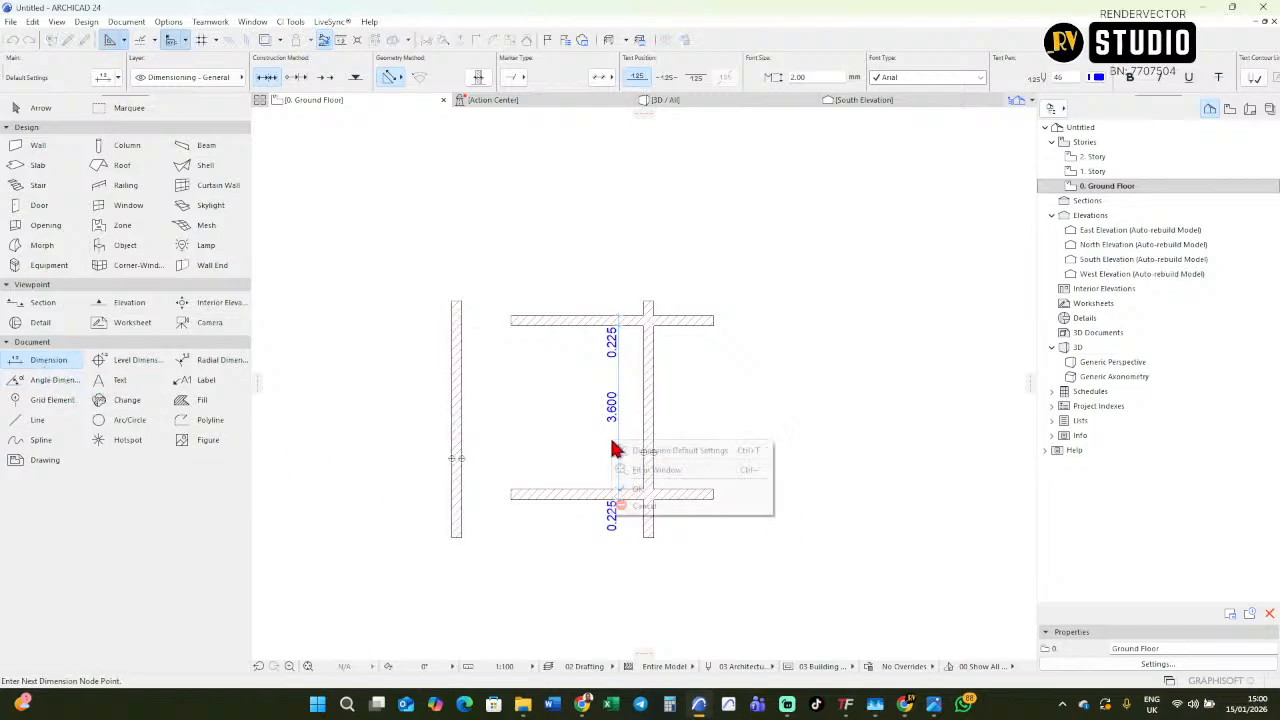
pyautogui.click(641, 487)
pyautogui.click(594, 460)
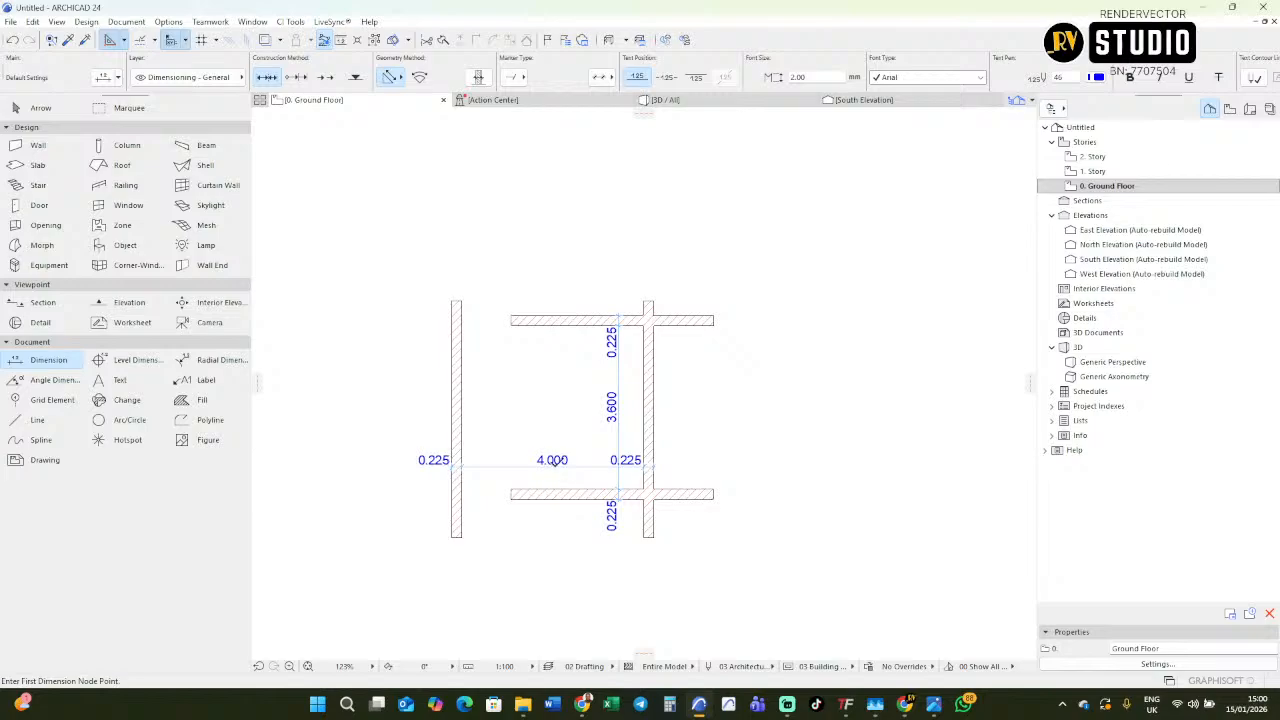
pyautogui.scroll(2, 553, 464)
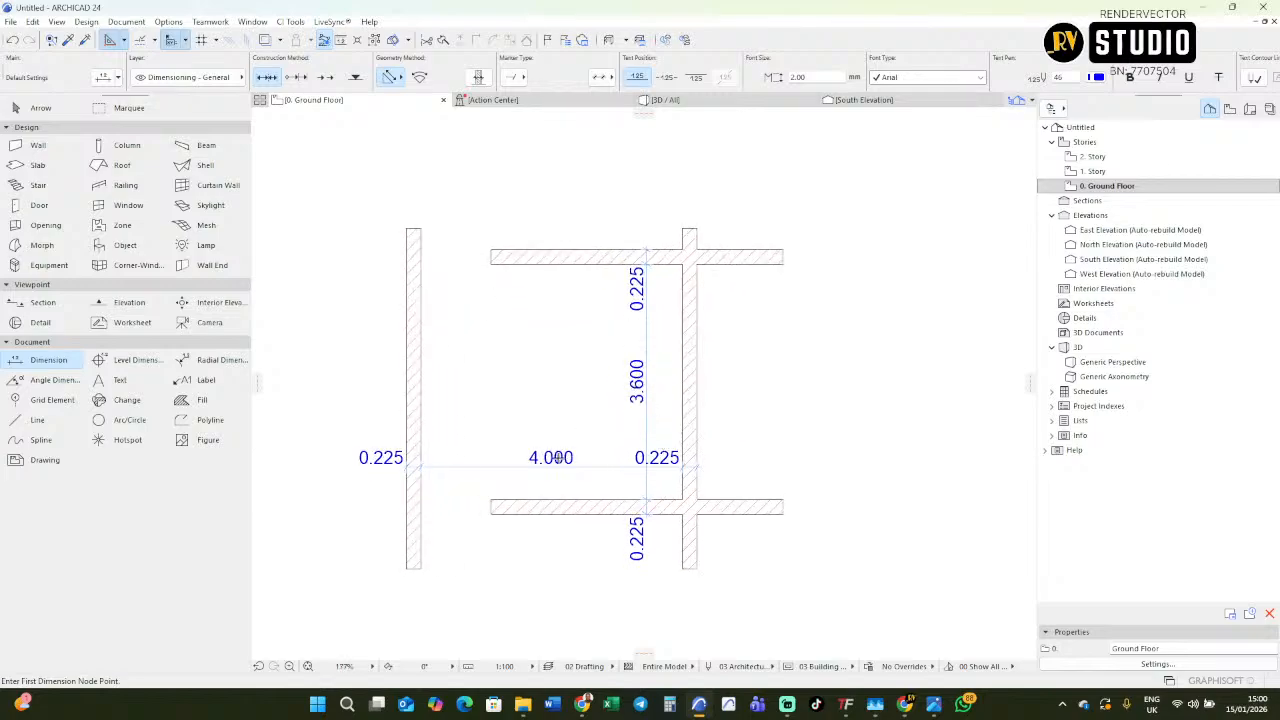
pyautogui.scroll(-1, 574, 334)
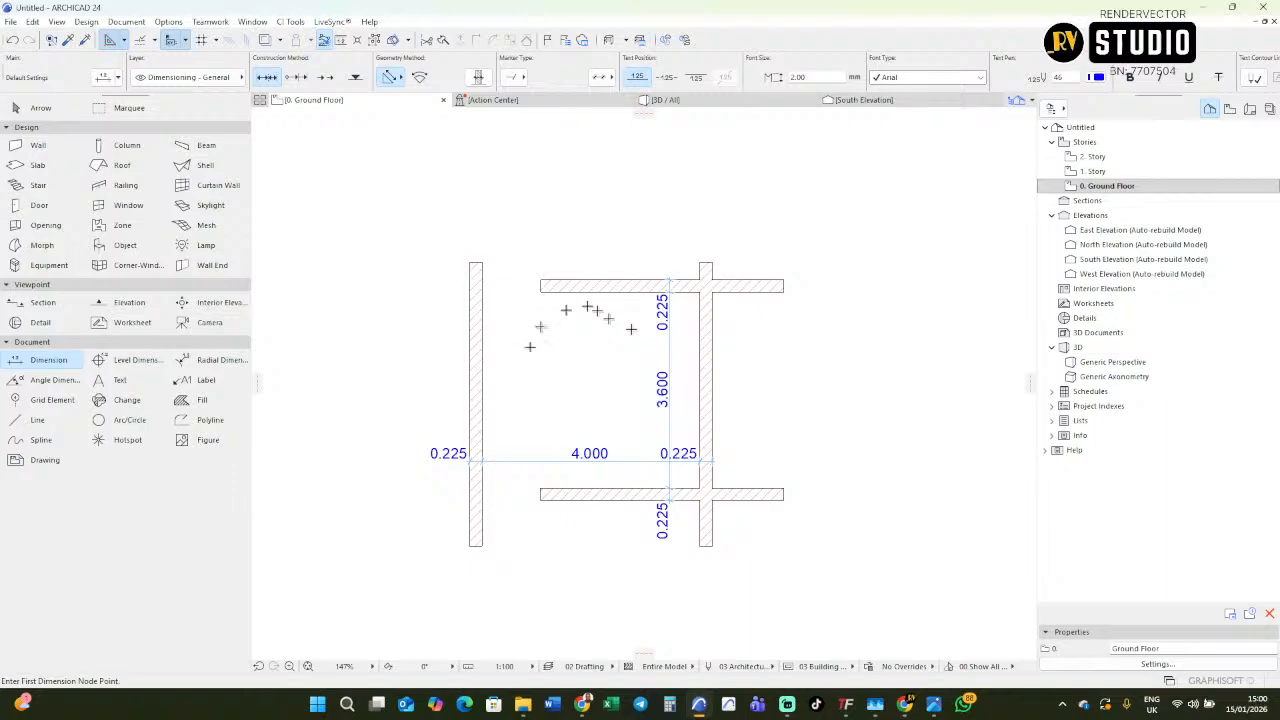
# Intersect the upper horizontal wall with the left vertical wall to form the upper-left corner, and clear the selection.
pyautogui.press('shift')
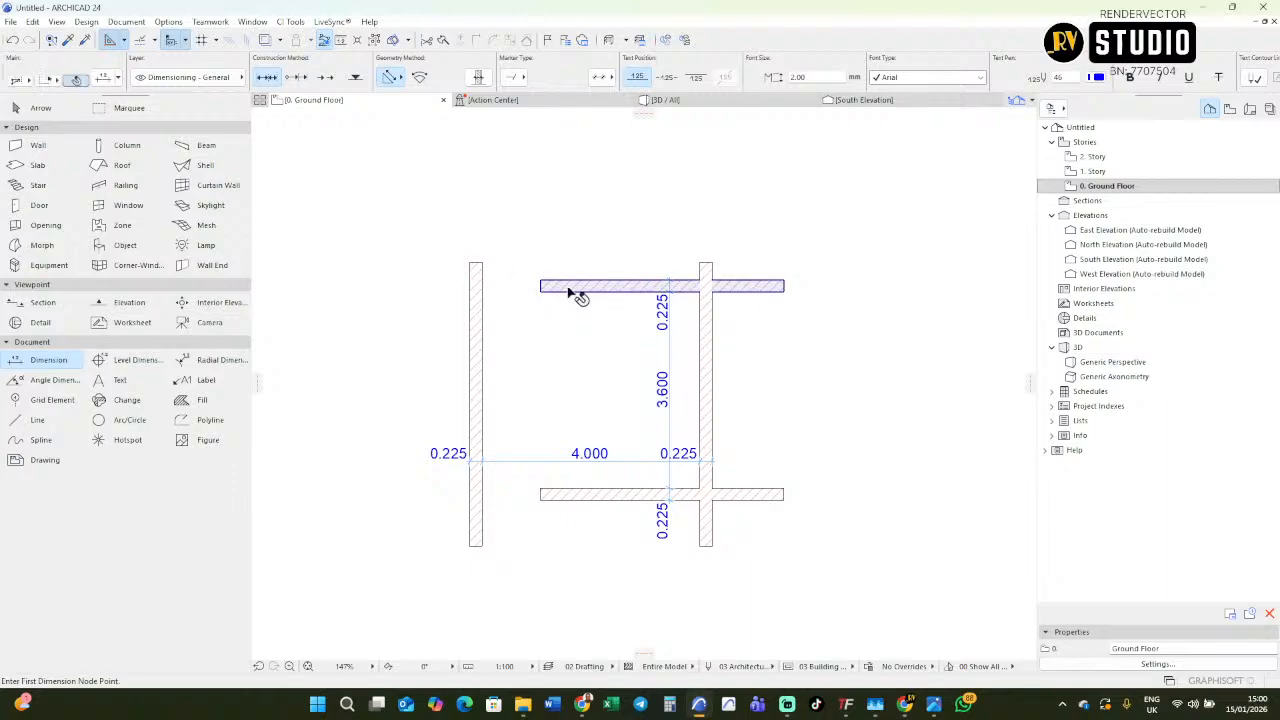
pyautogui.click(586, 289)
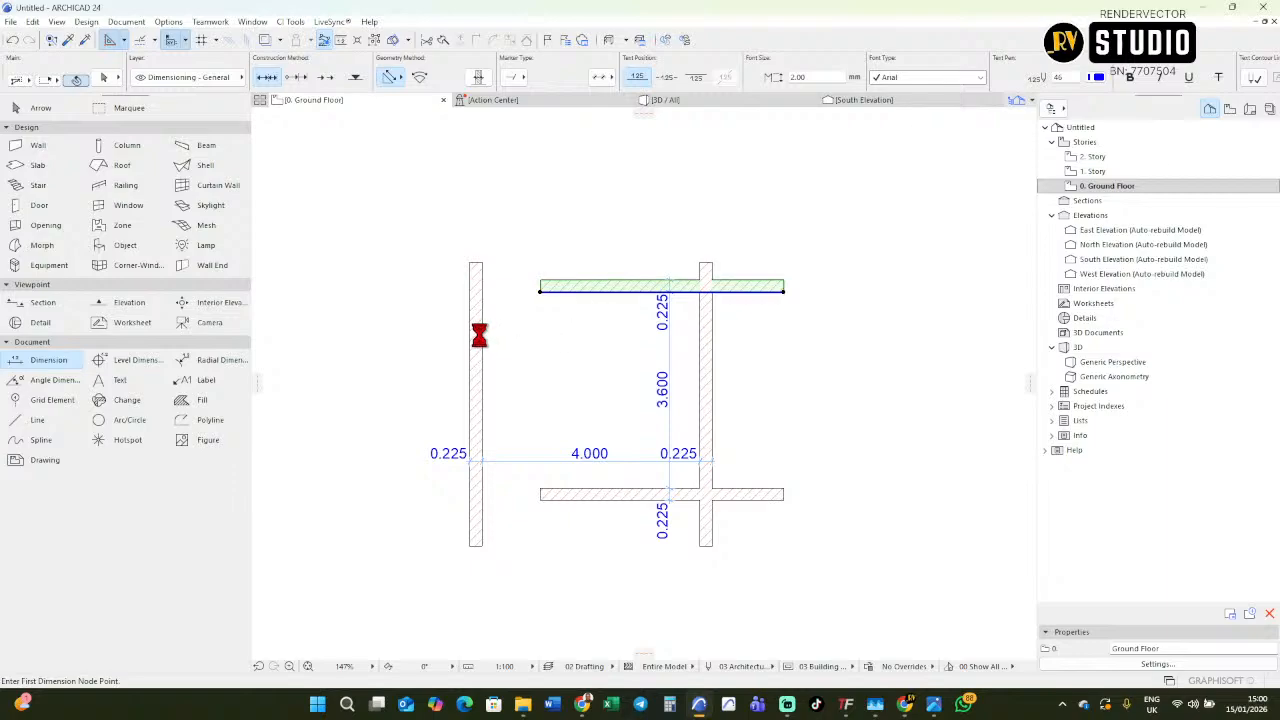
pyautogui.keyDown('shift'); pyautogui.click(477, 337); pyautogui.keyUp('shift')
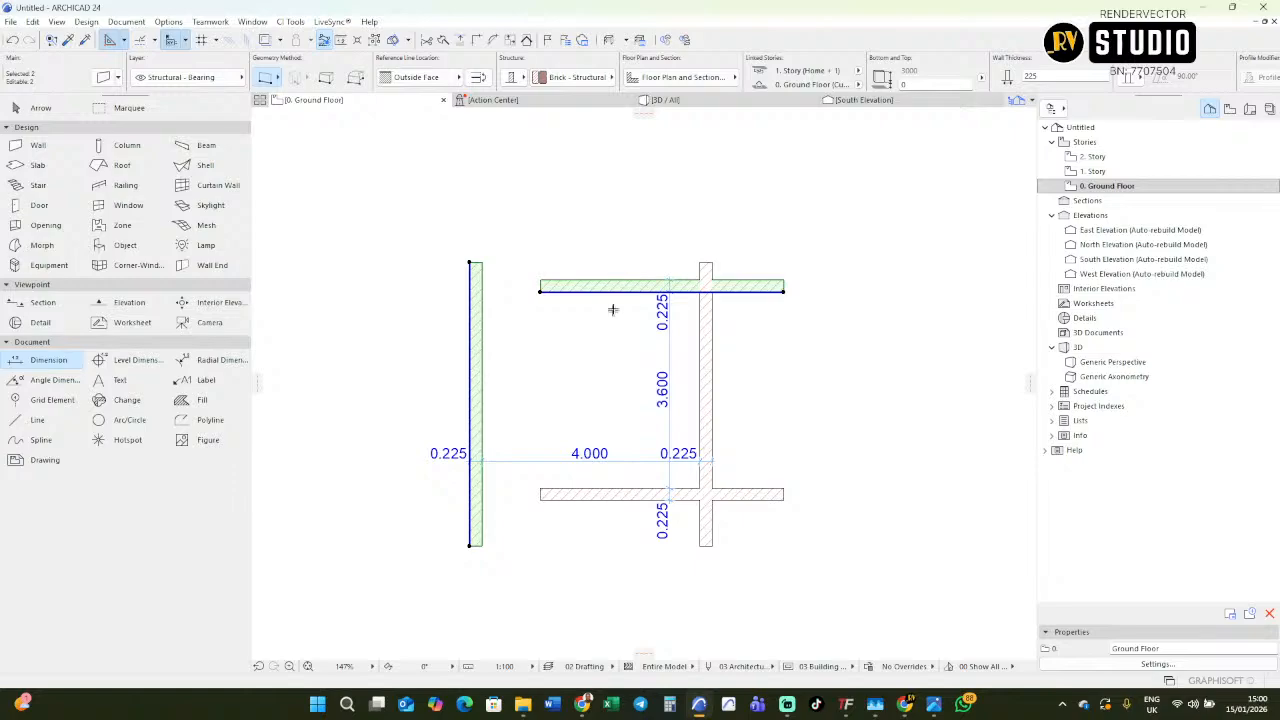
pyautogui.click(474, 40)
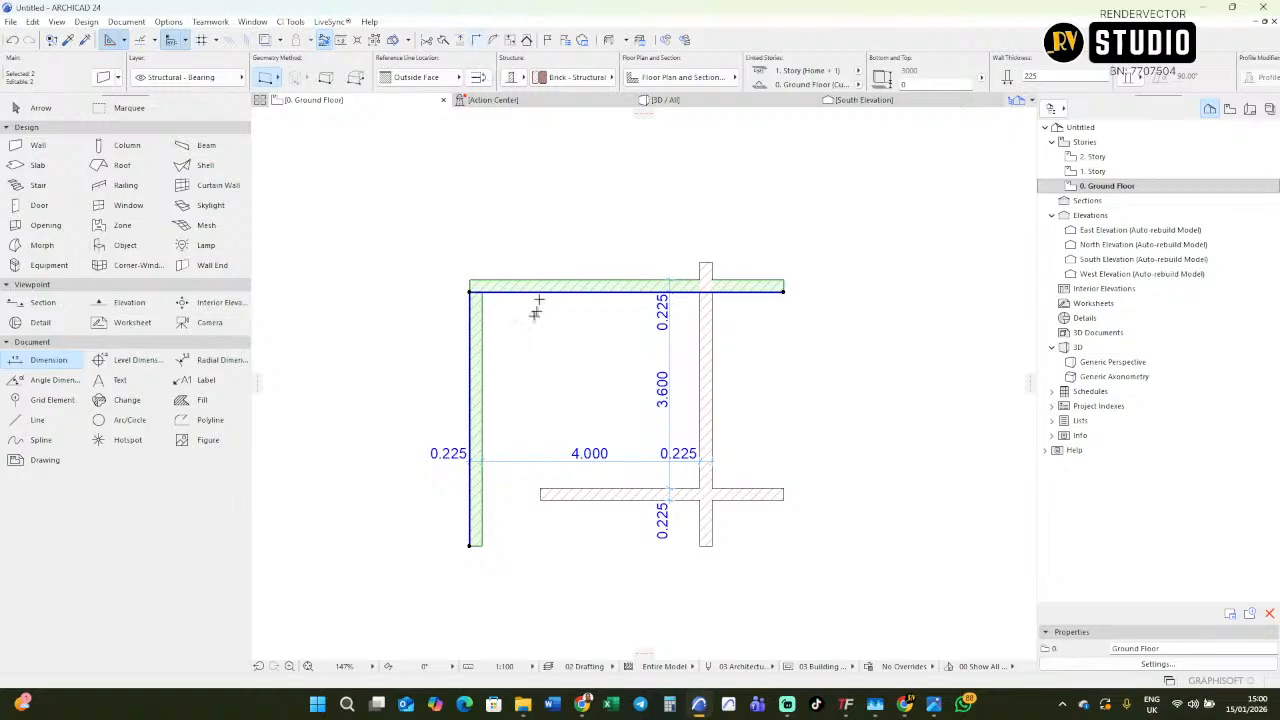
pyautogui.press('Escape')
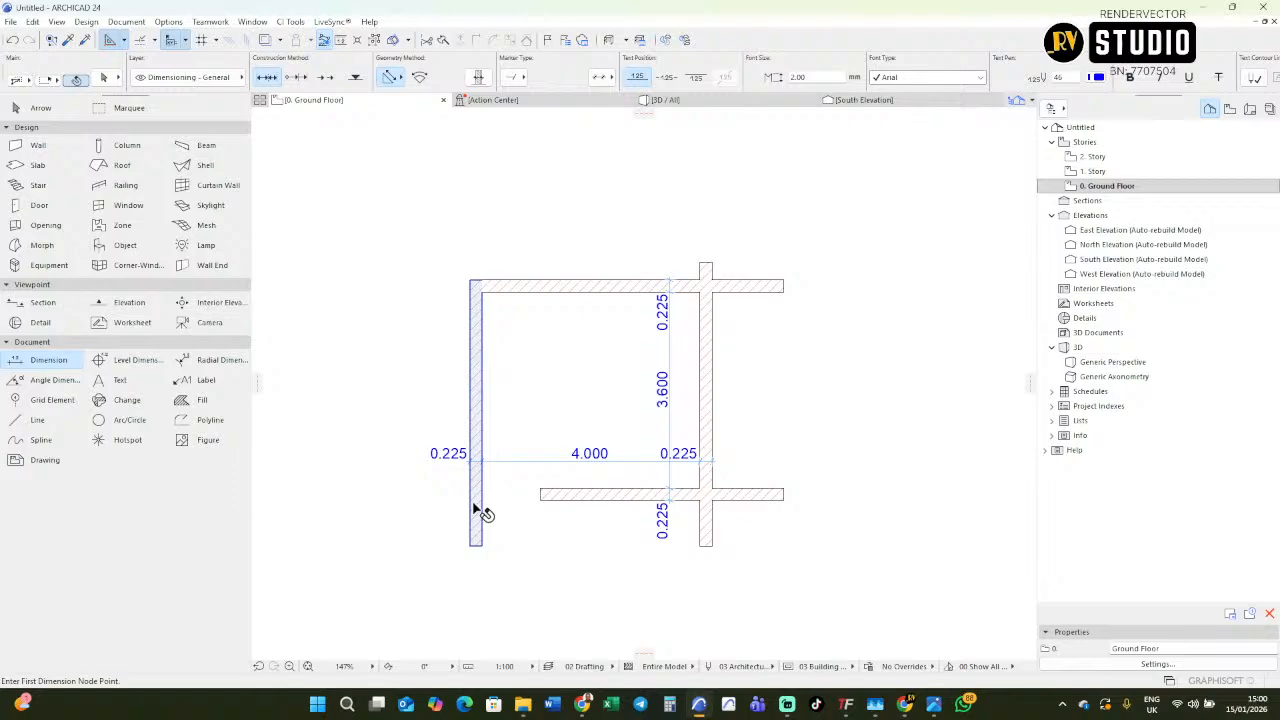
# Intersect the left vertical wall with the lower horizontal wall to form the lower-left corner, and clear the selection.
pyautogui.keyDown('shift'); pyautogui.click(479, 511); pyautogui.keyUp('shift')
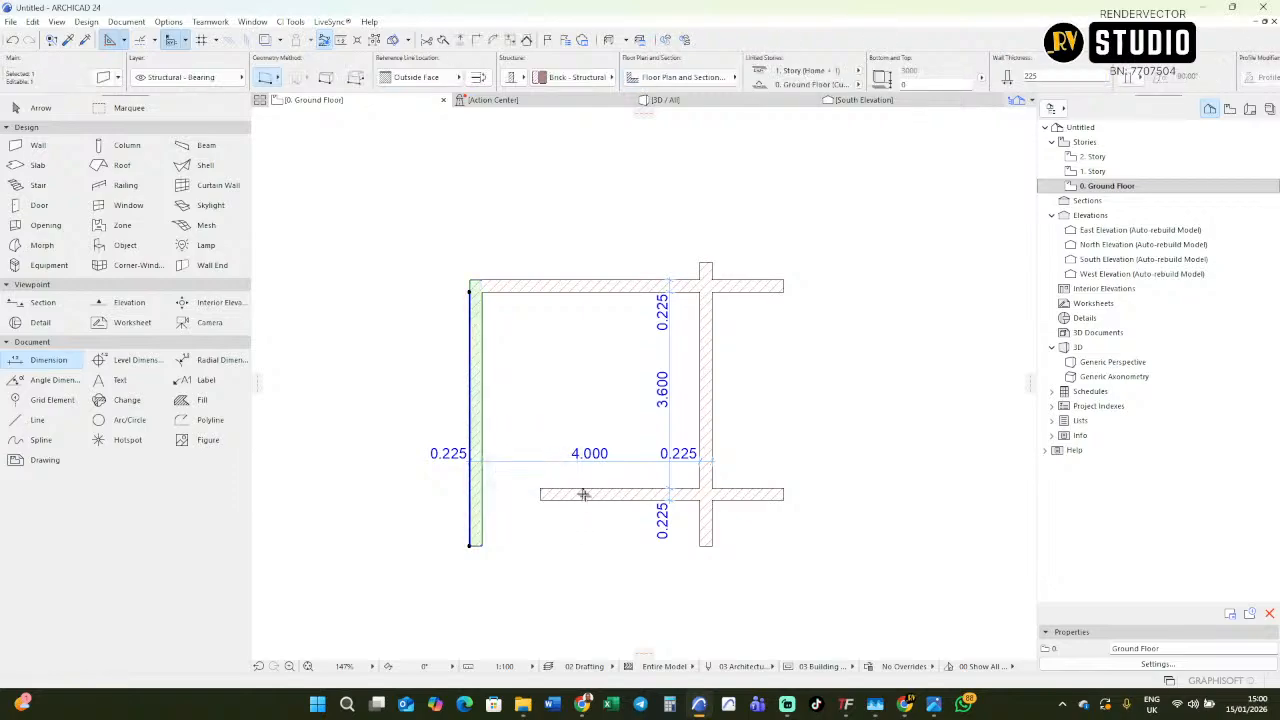
pyautogui.keyDown('shift'); pyautogui.click(577, 495); pyautogui.keyUp('shift')
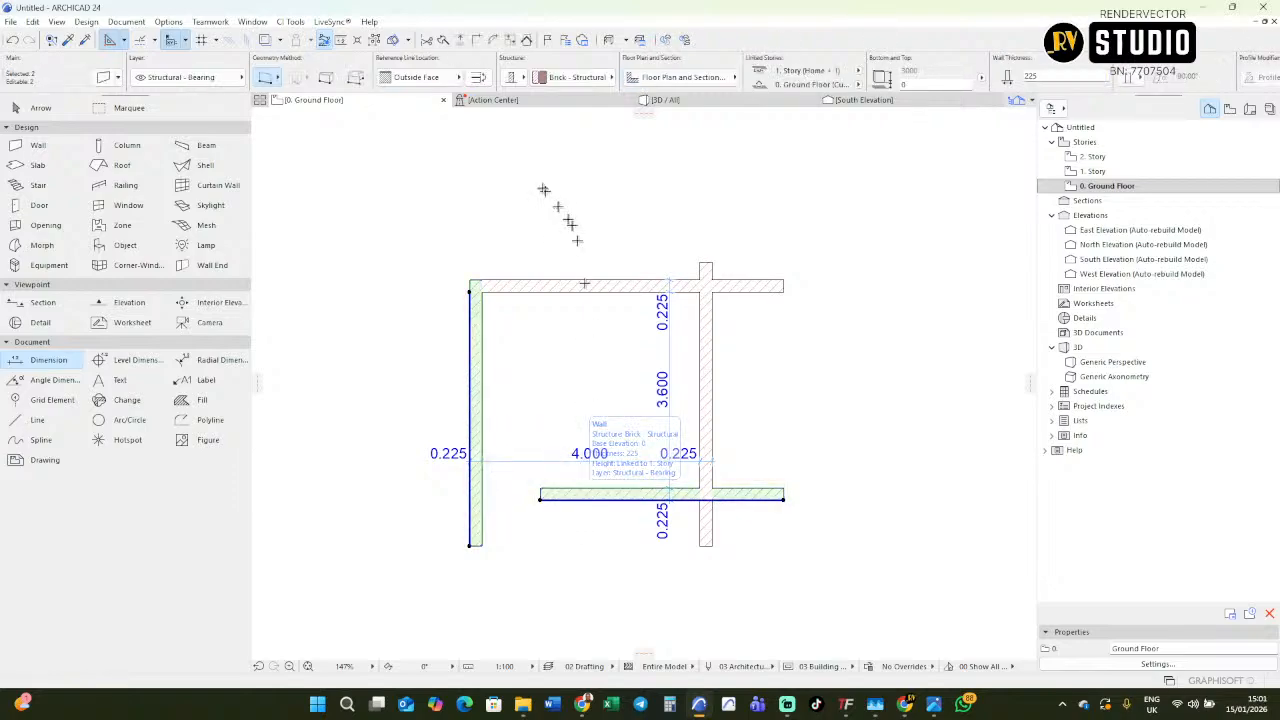
pyautogui.click(477, 42)
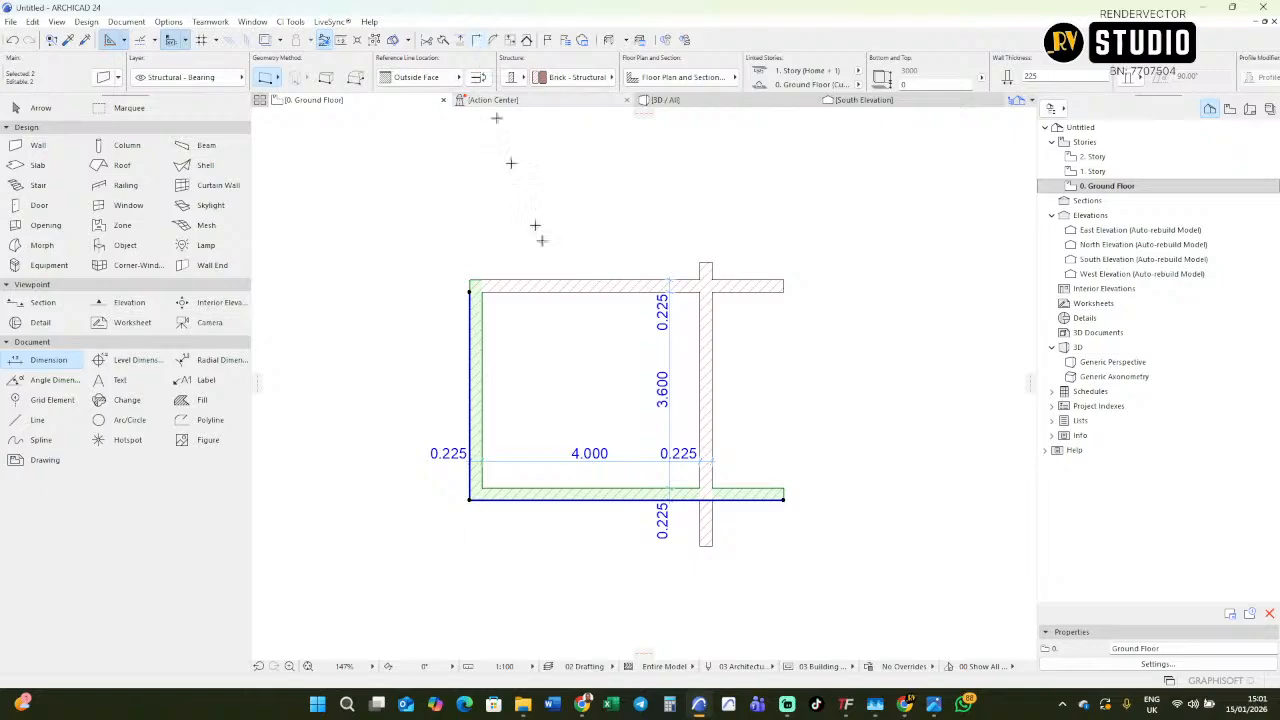
pyautogui.press('Escape')
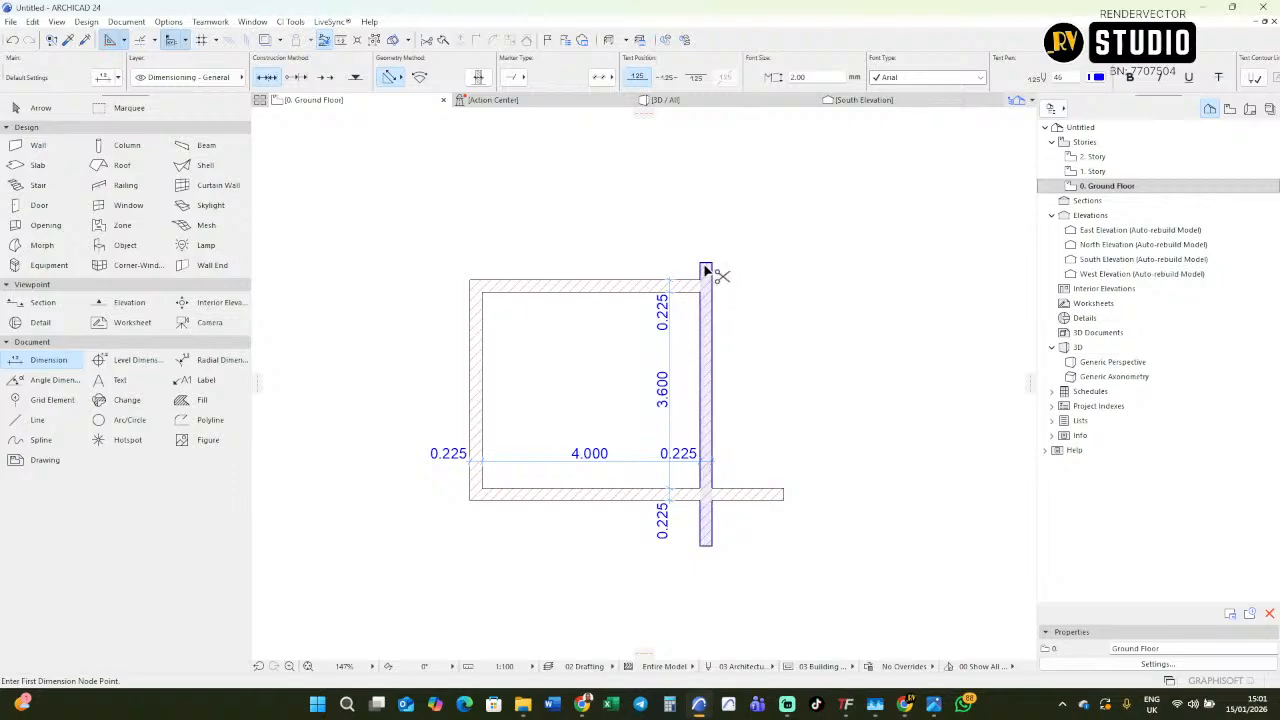
# Trim off both wall ends that overhang the room's lower-right corner.
pyautogui.keyDown('ctrl'); pyautogui.click(750, 498); pyautogui.keyUp('ctrl')
pyautogui.keyDown('ctrl'); pyautogui.click(707, 535); pyautogui.keyUp('ctrl')
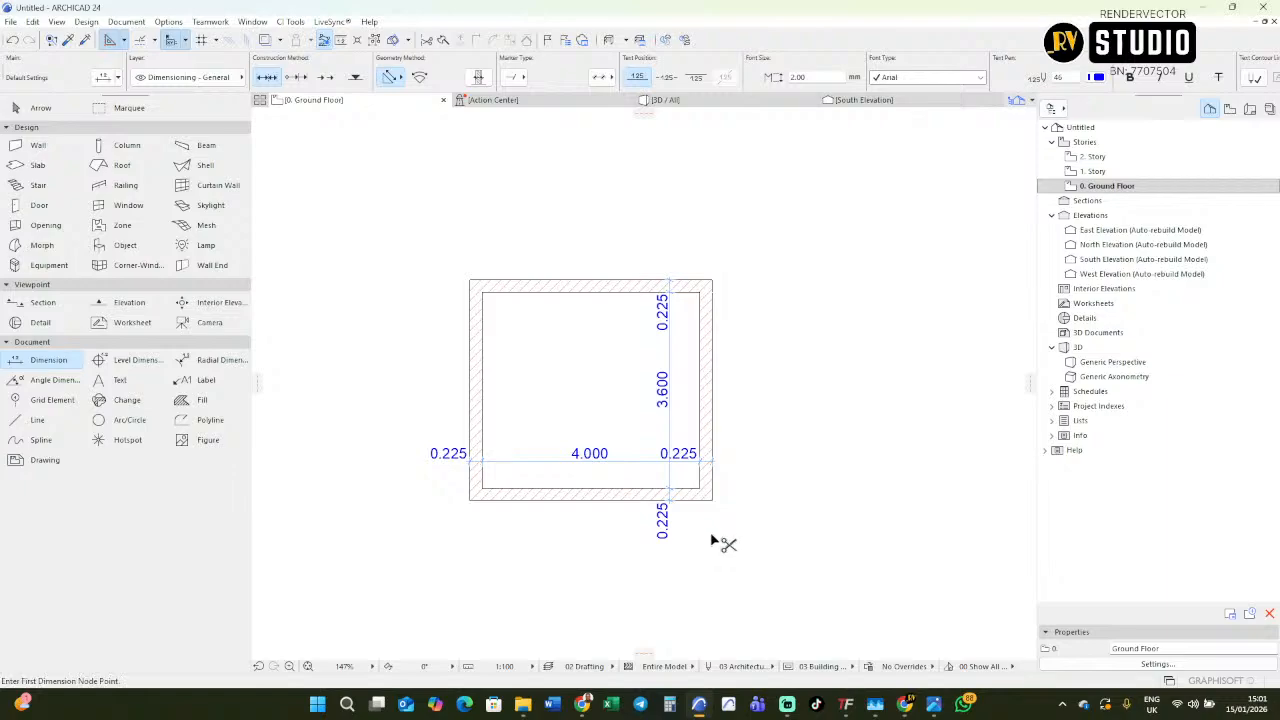
pyautogui.scroll(3, 712, 531)
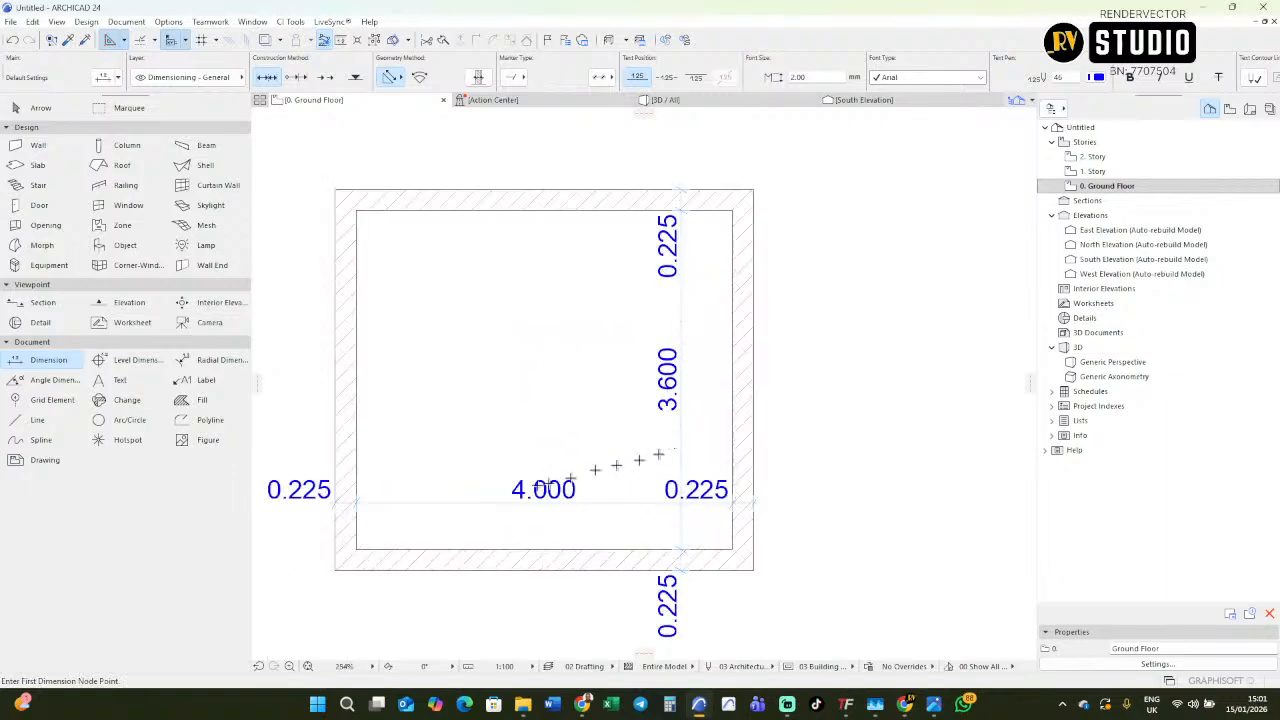
pyautogui.scroll(-2, 684, 498)
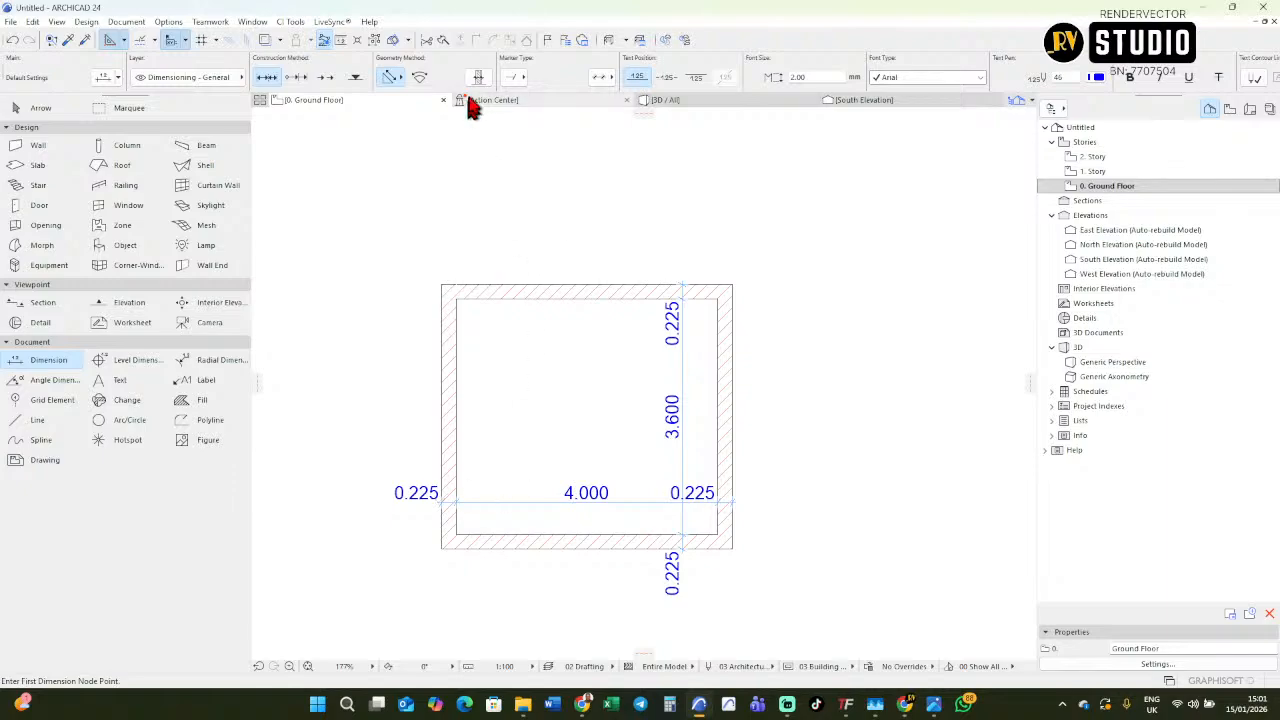
pyautogui.keyDown('shift'); pyautogui.click(491, 299); pyautogui.keyUp('shift')
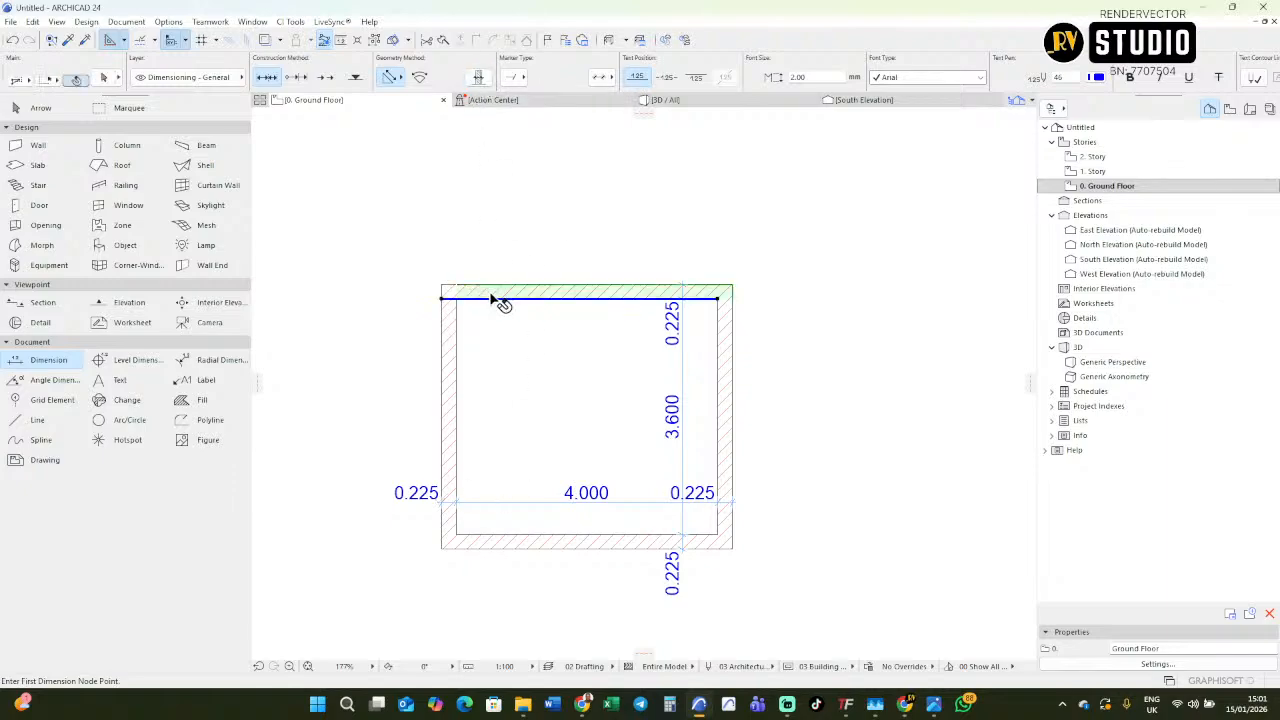
pyautogui.keyDown('shift'); pyautogui.click(453, 346); pyautogui.keyUp('shift')
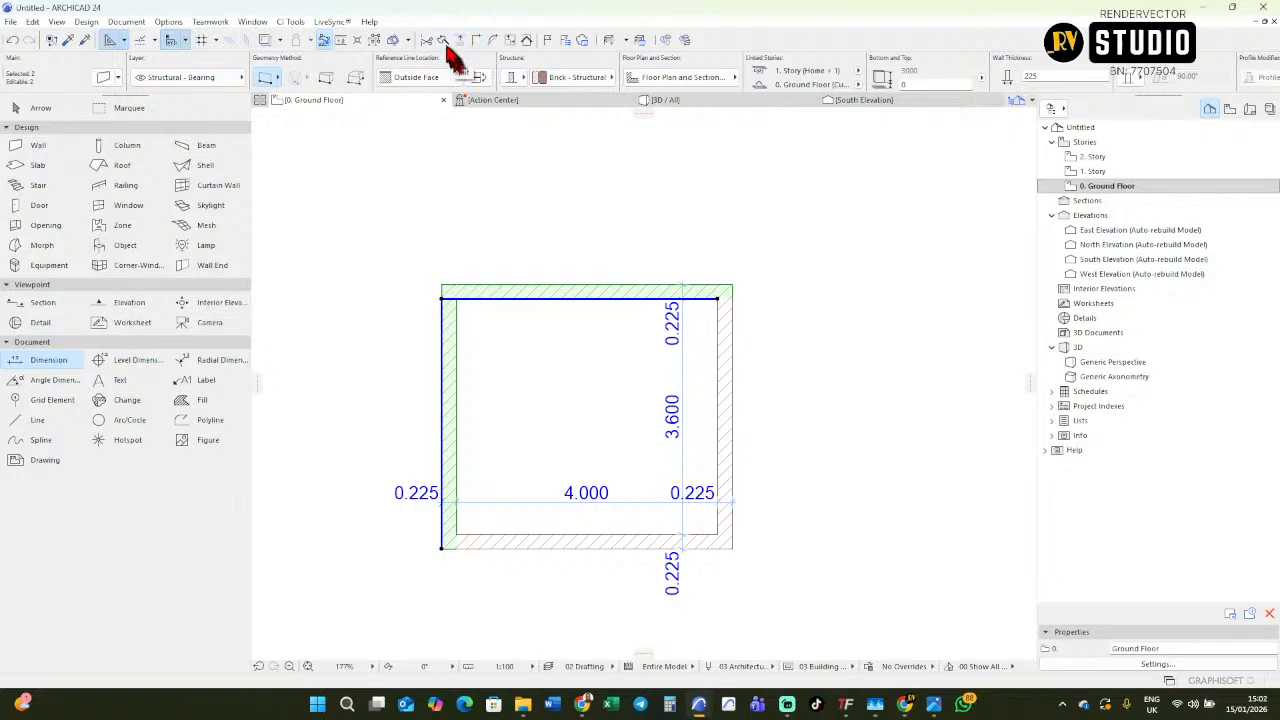
pyautogui.press('Escape')
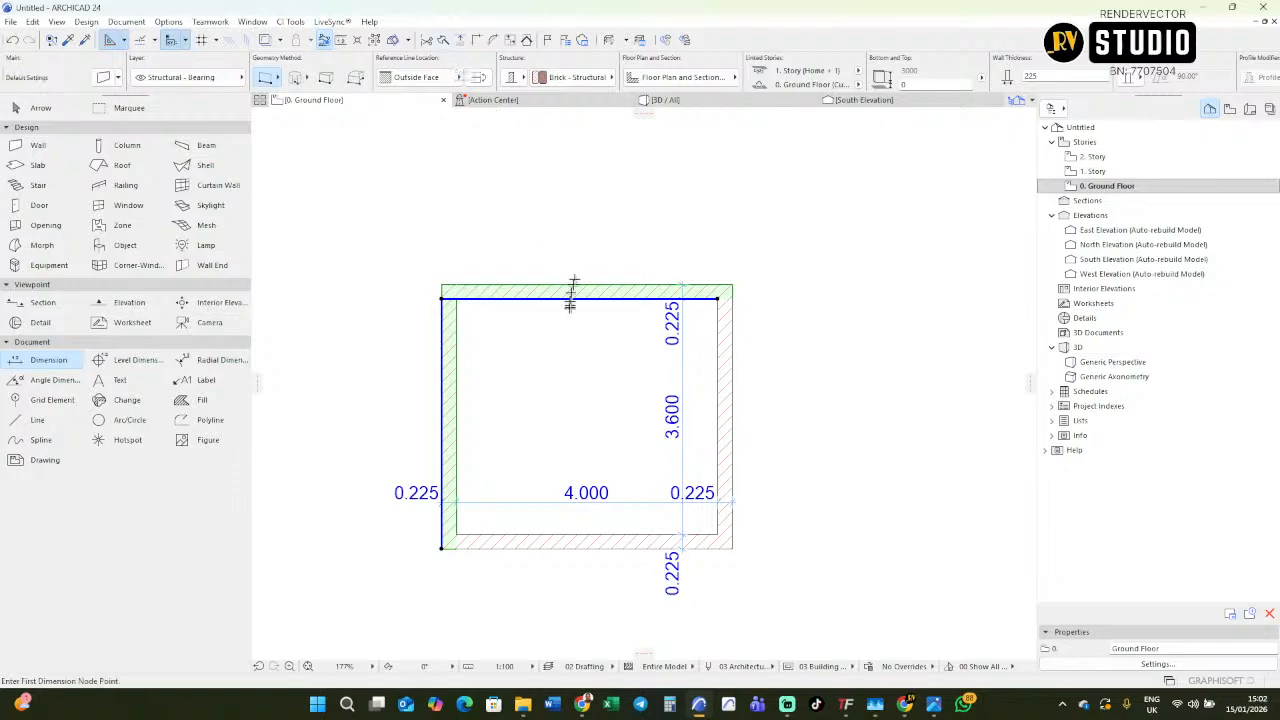
pyautogui.press('Escape')
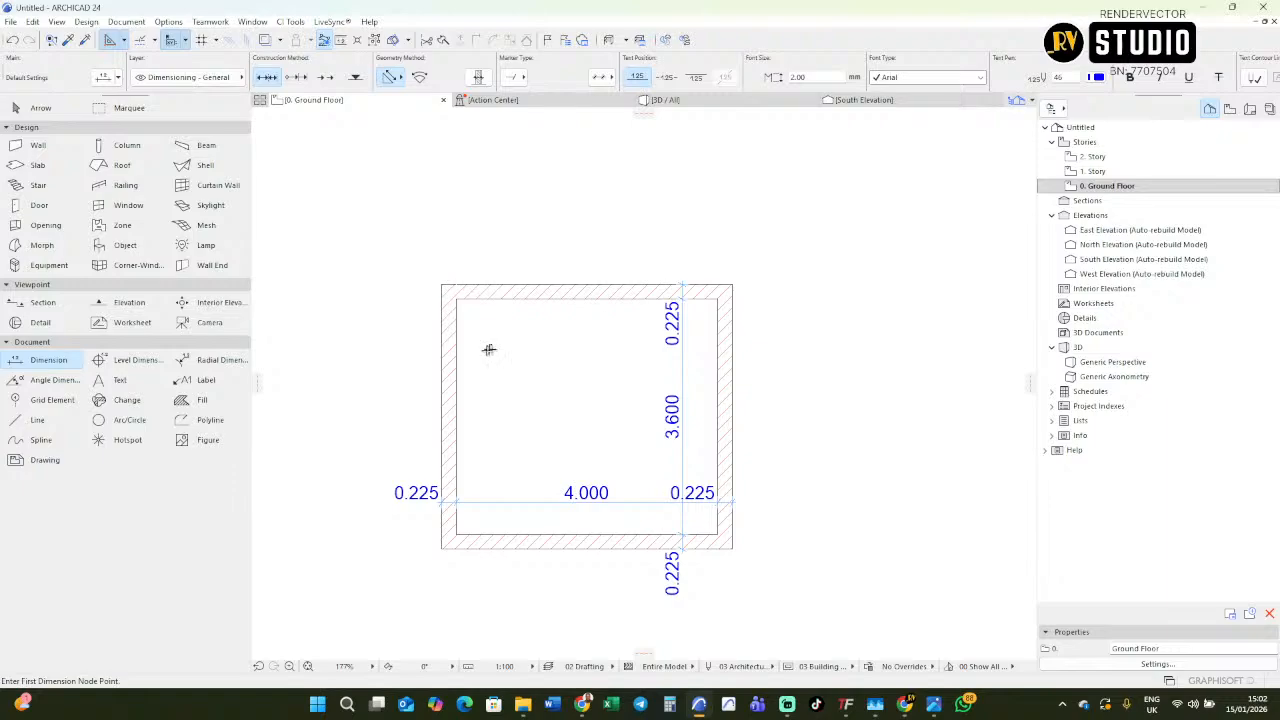
pyautogui.scroll(1, 483, 353)
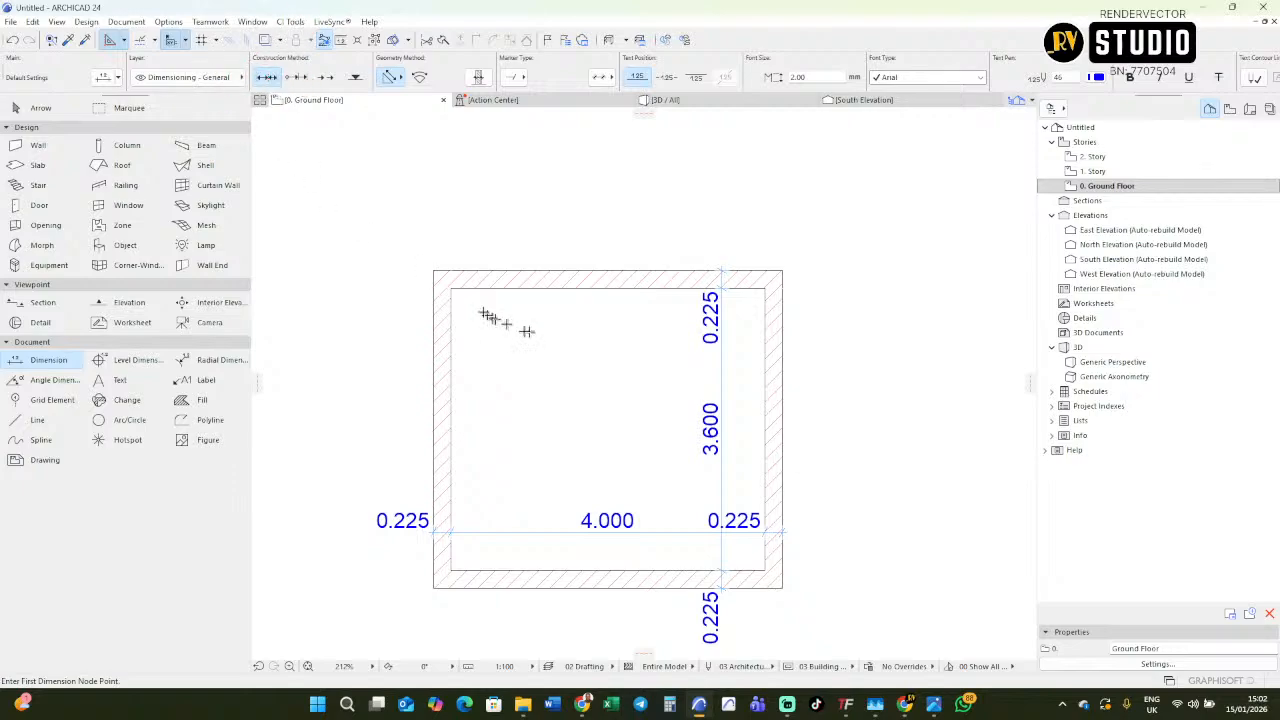
pyautogui.scroll(1, 435, 296)
pyautogui.moveTo(435, 296); pyautogui.dragTo(493, 320, button='middle')
pyautogui.scroll(-4, 495, 320)
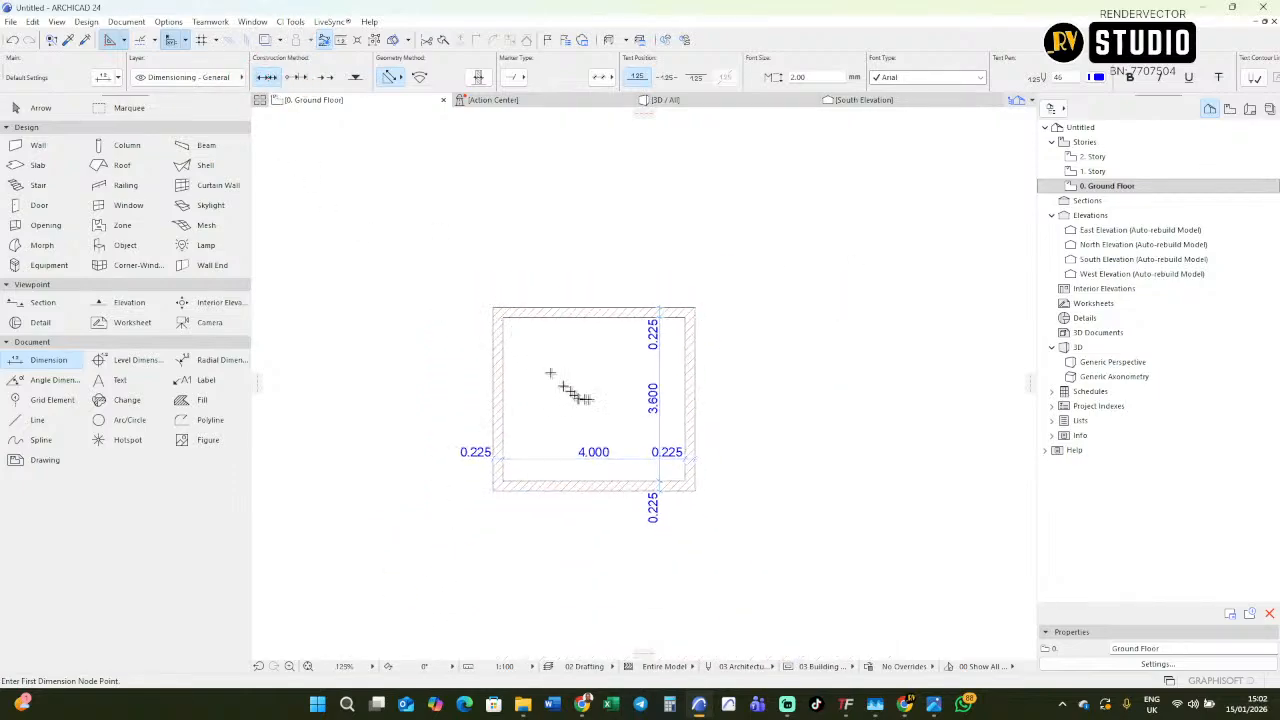
# Delete the four 0.225 wall-thickness dimensions, keeping only the room's inner width and height dimensions.
pyautogui.scroll(3, 585, 398)
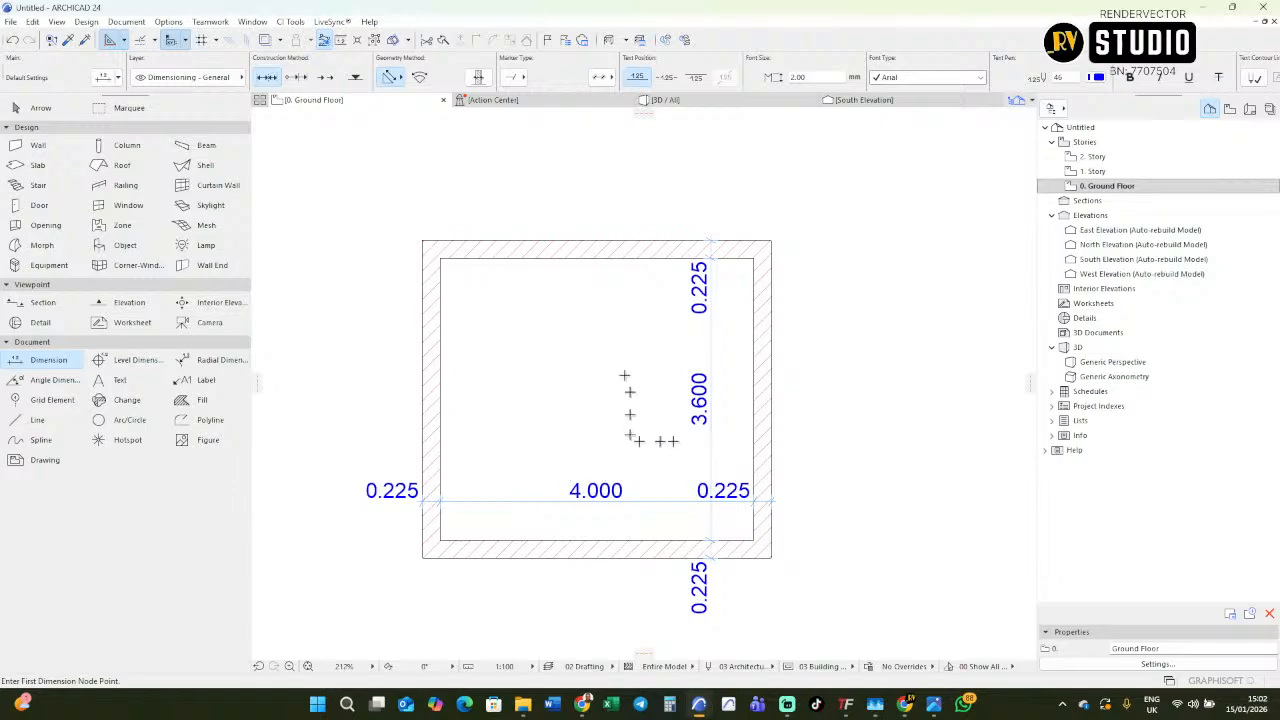
pyautogui.scroll(1, 537, 340)
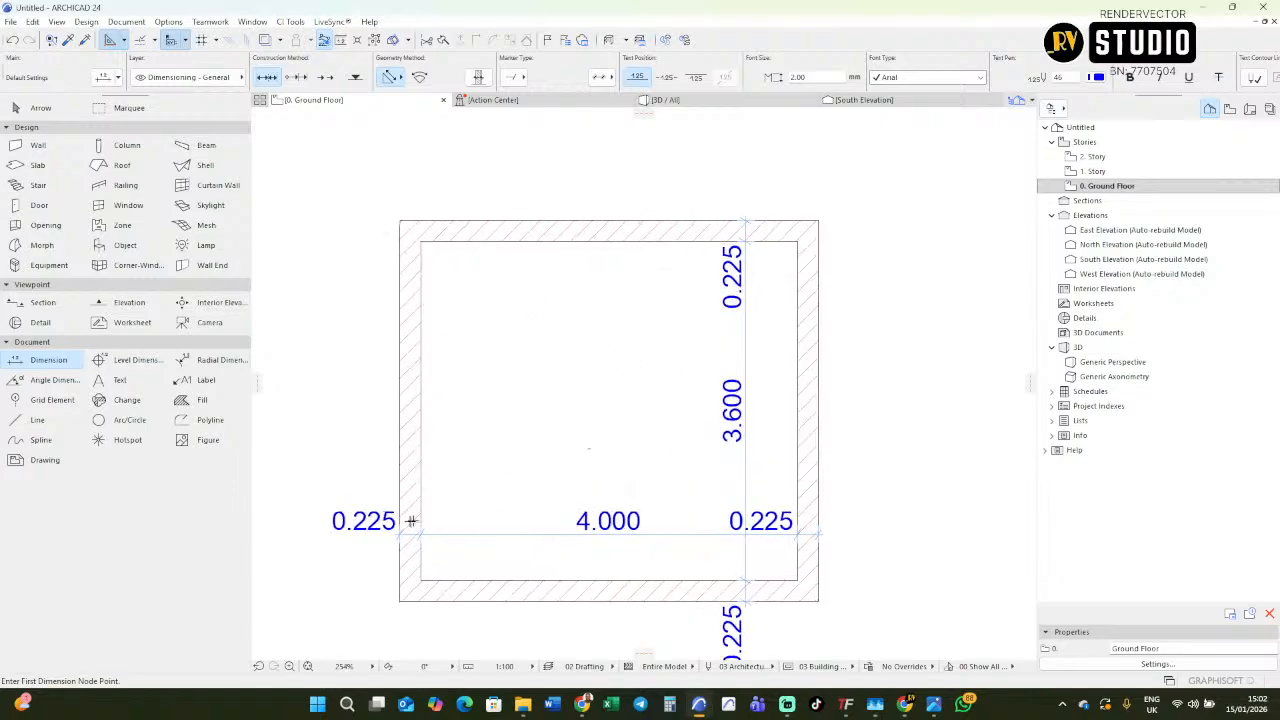
pyautogui.keyDown('shift'); pyautogui.click(355, 530); pyautogui.keyUp('shift')
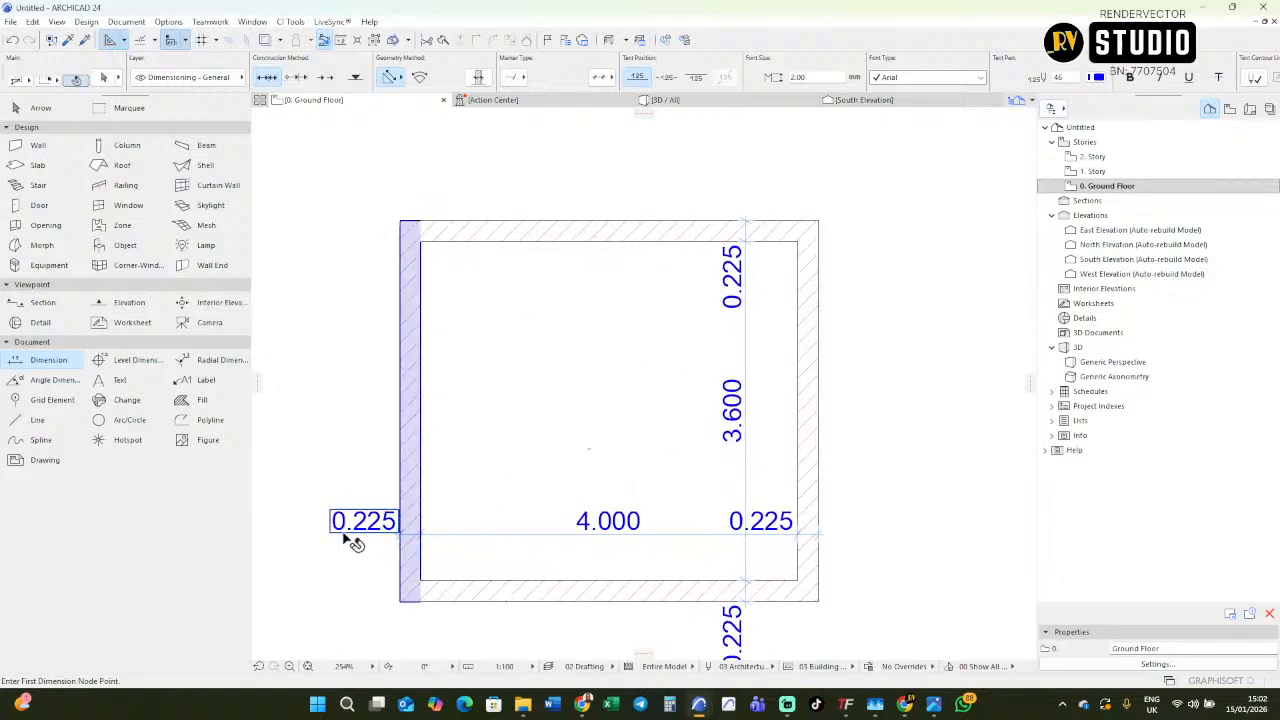
pyautogui.keyDown('shift'); pyautogui.click(728, 523); pyautogui.keyUp('shift')
pyautogui.keyDown('shift'); pyautogui.click(723, 311); pyautogui.keyUp('shift')
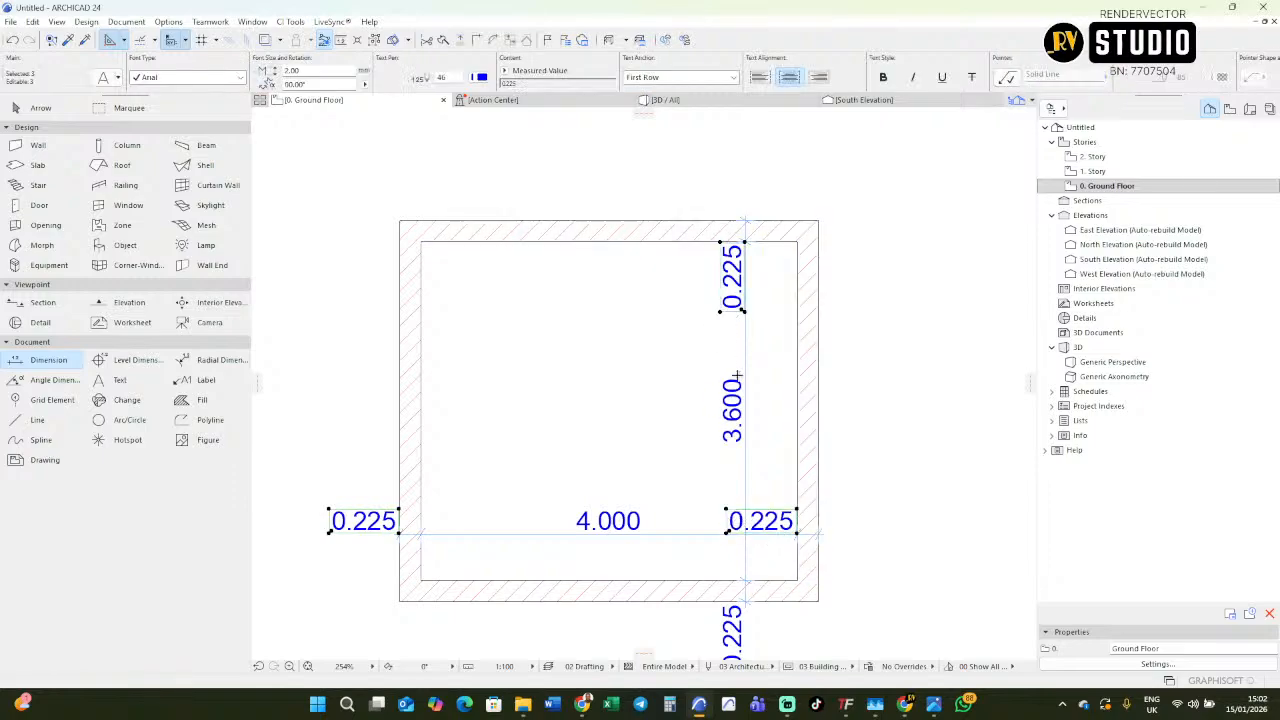
pyautogui.moveTo(737, 374); pyautogui.dragTo(700, 222, button='middle')
pyautogui.keyDown('shift'); pyautogui.click(707, 520); pyautogui.keyUp('shift')
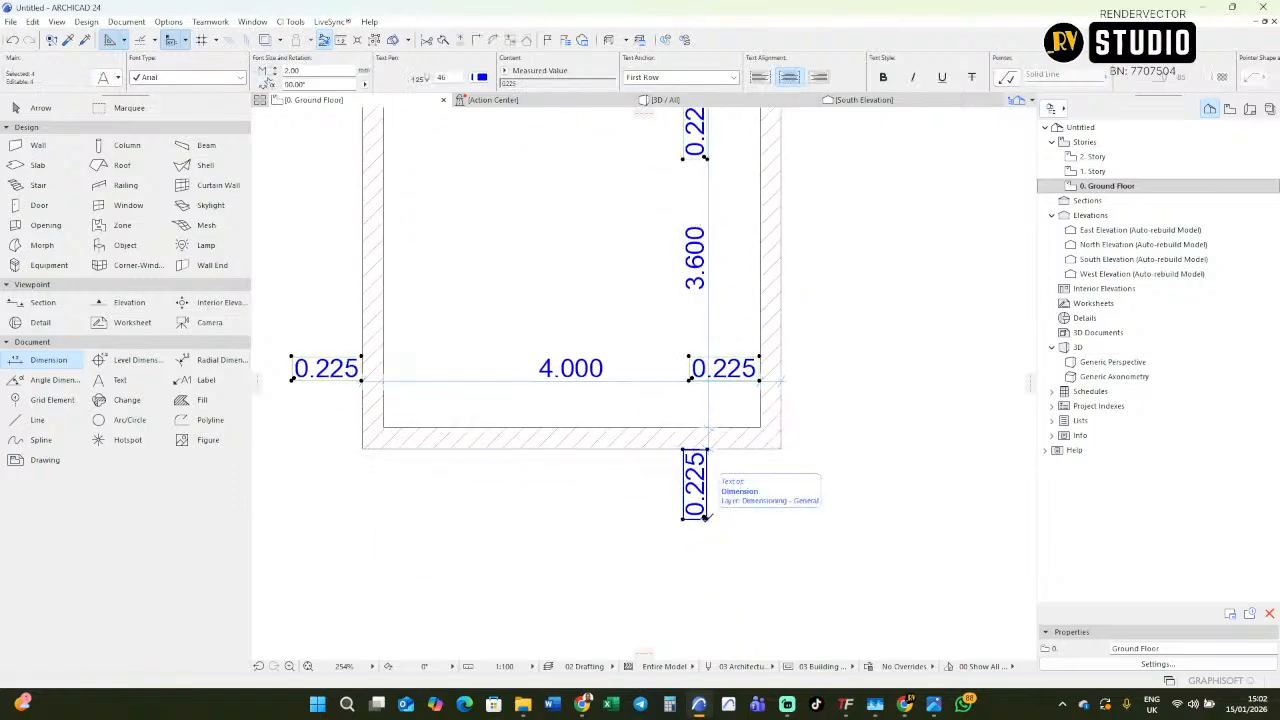
pyautogui.press('Delete')
# Add a text block reading "Bedroom" in the middle of the room.
pyautogui.moveTo(657, 400); pyautogui.dragTo(653, 543, button='middle')
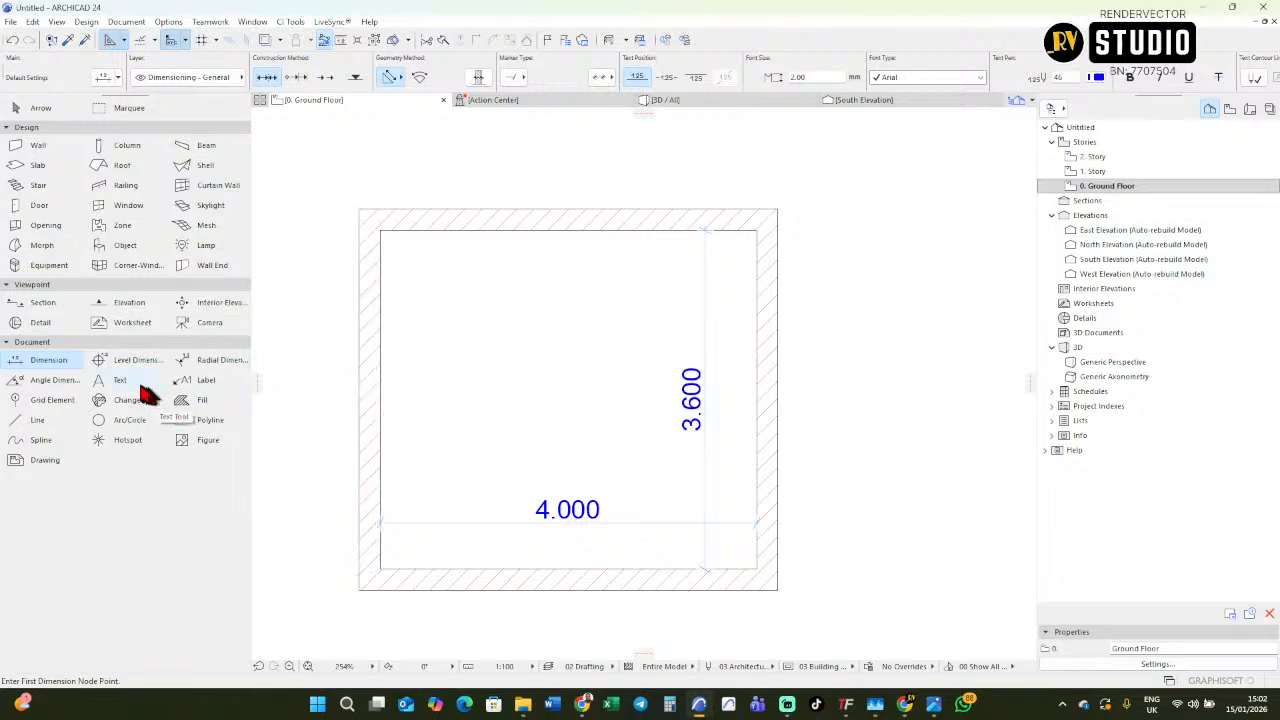
pyautogui.click(436, 366)
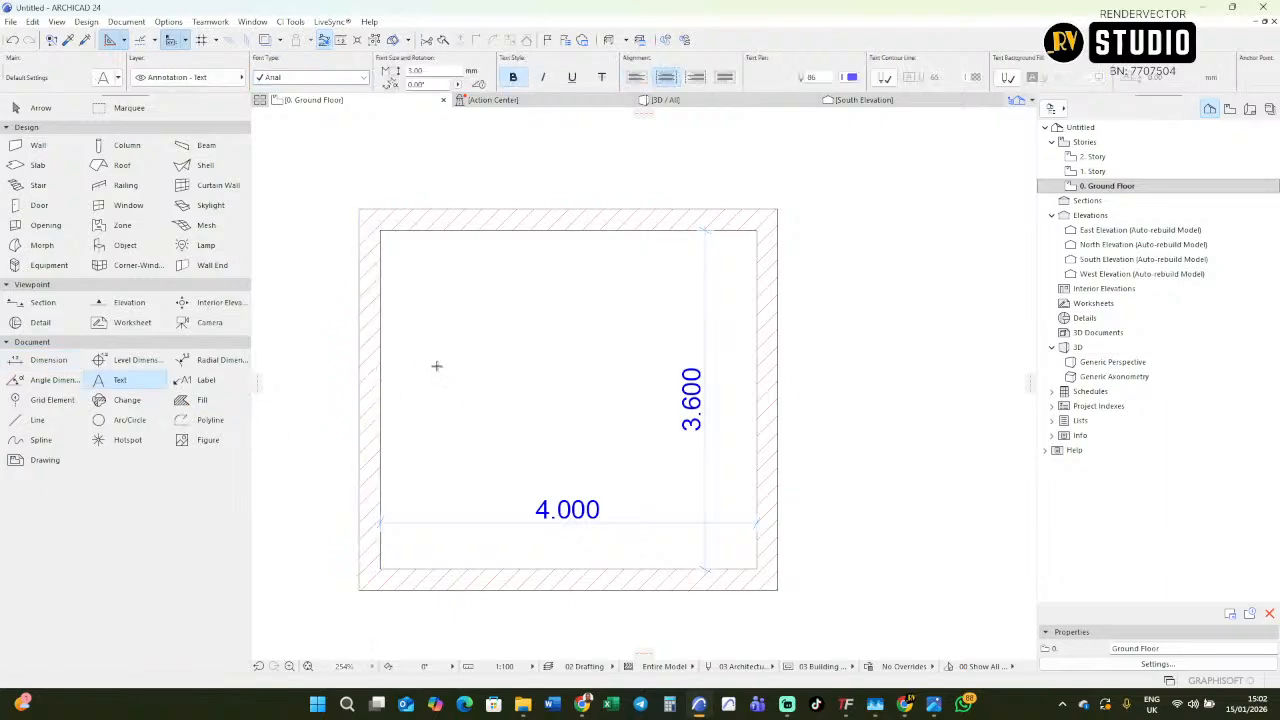
pyautogui.click(645, 435)
pyautogui.write('Bedroom')
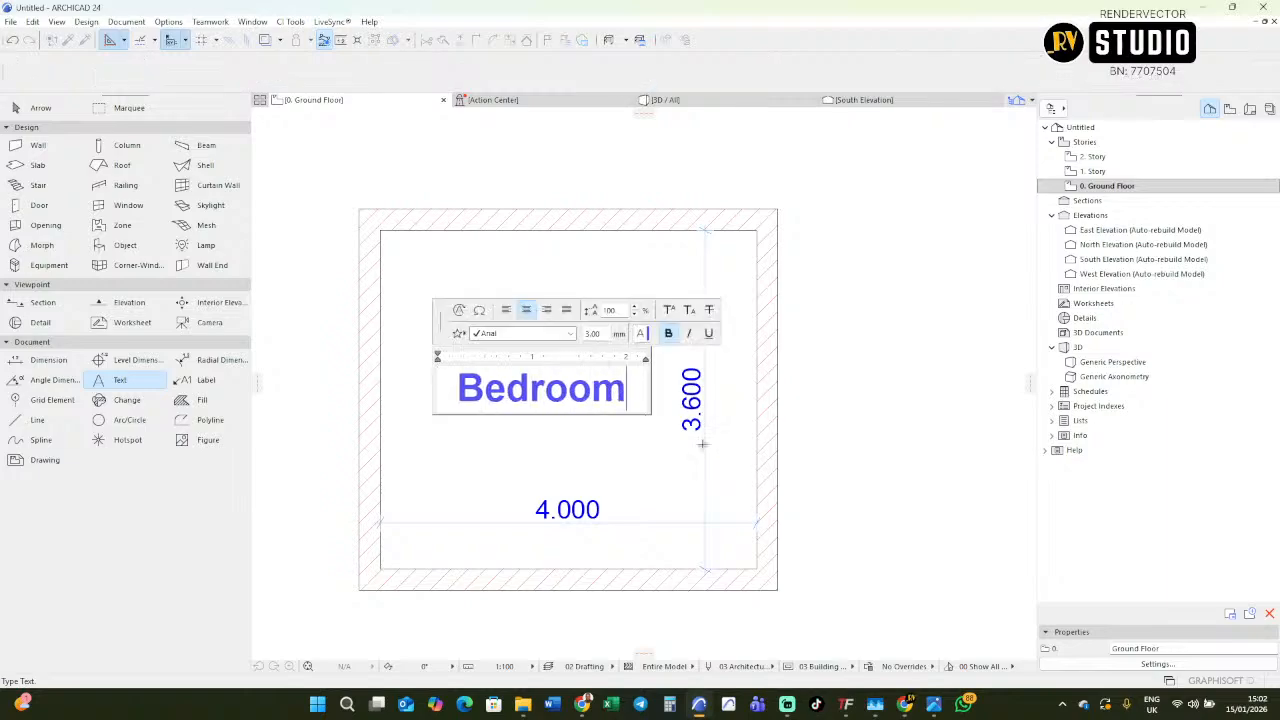
pyautogui.click(647, 436)
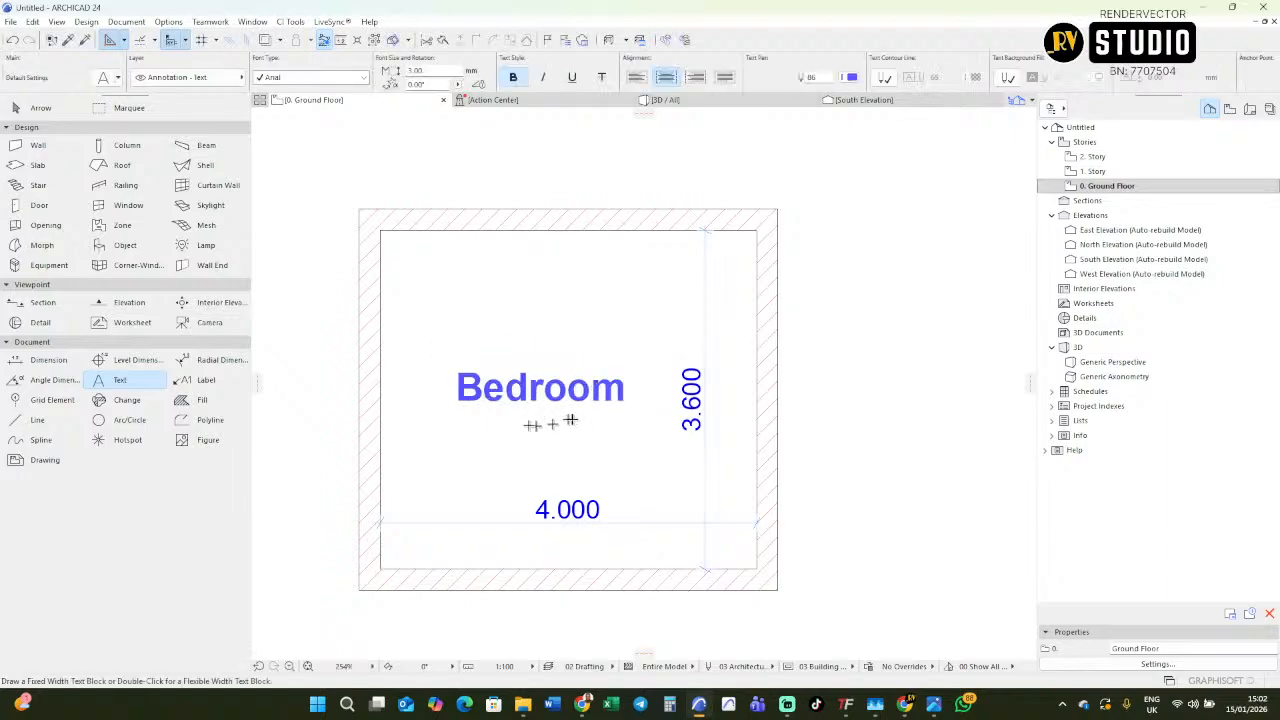
# Add a second text block reading "450ft" just below the Bedroom label.
pyautogui.click(504, 432)
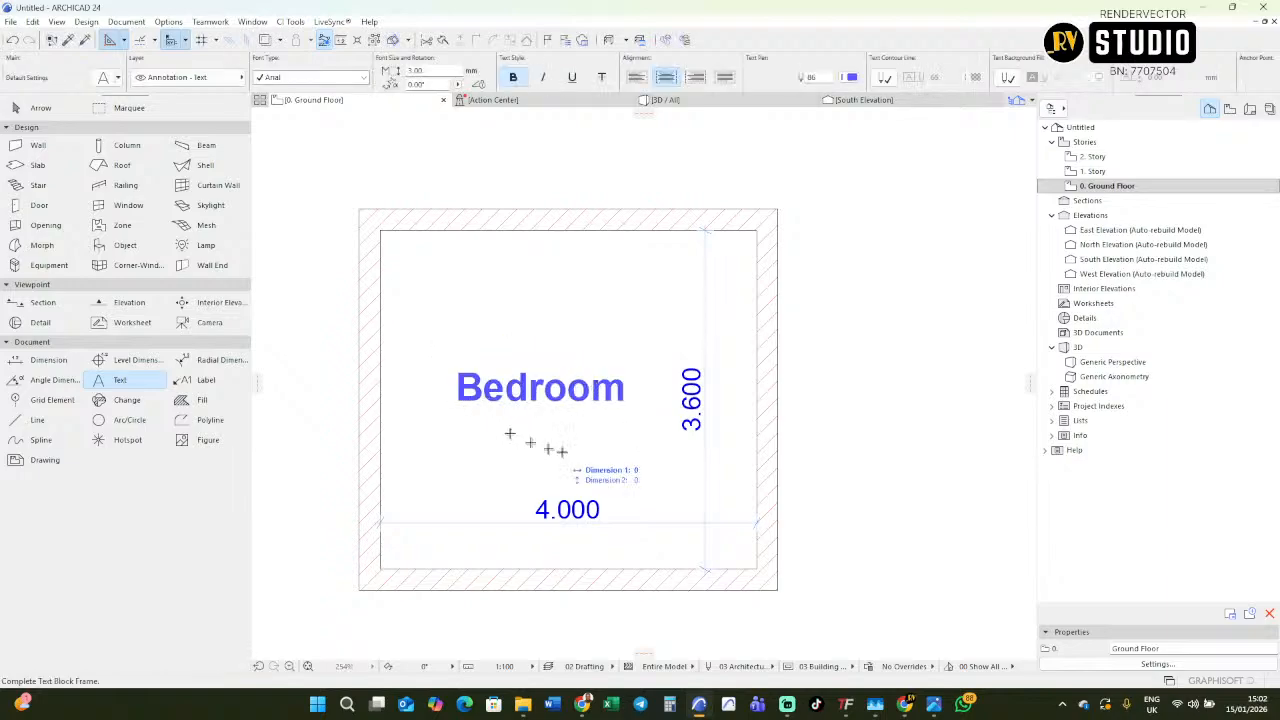
pyautogui.click(644, 463)
pyautogui.write('450ft')
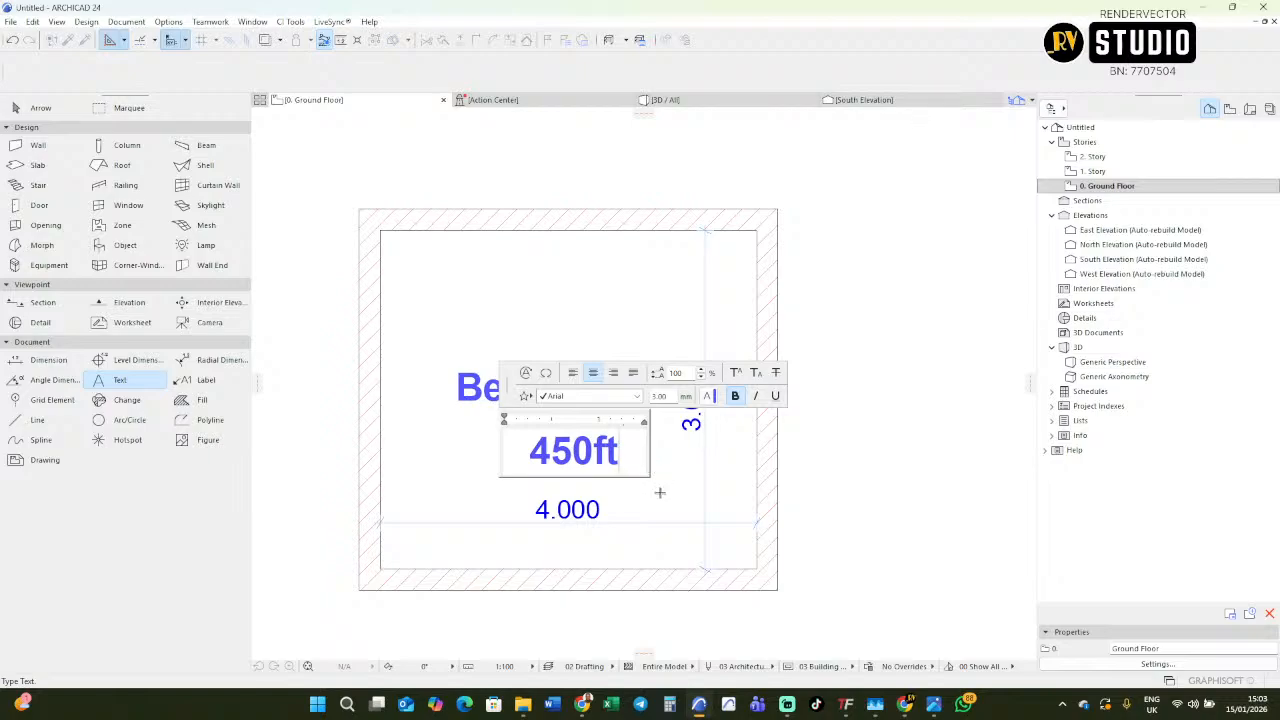
pyautogui.click(659, 492)
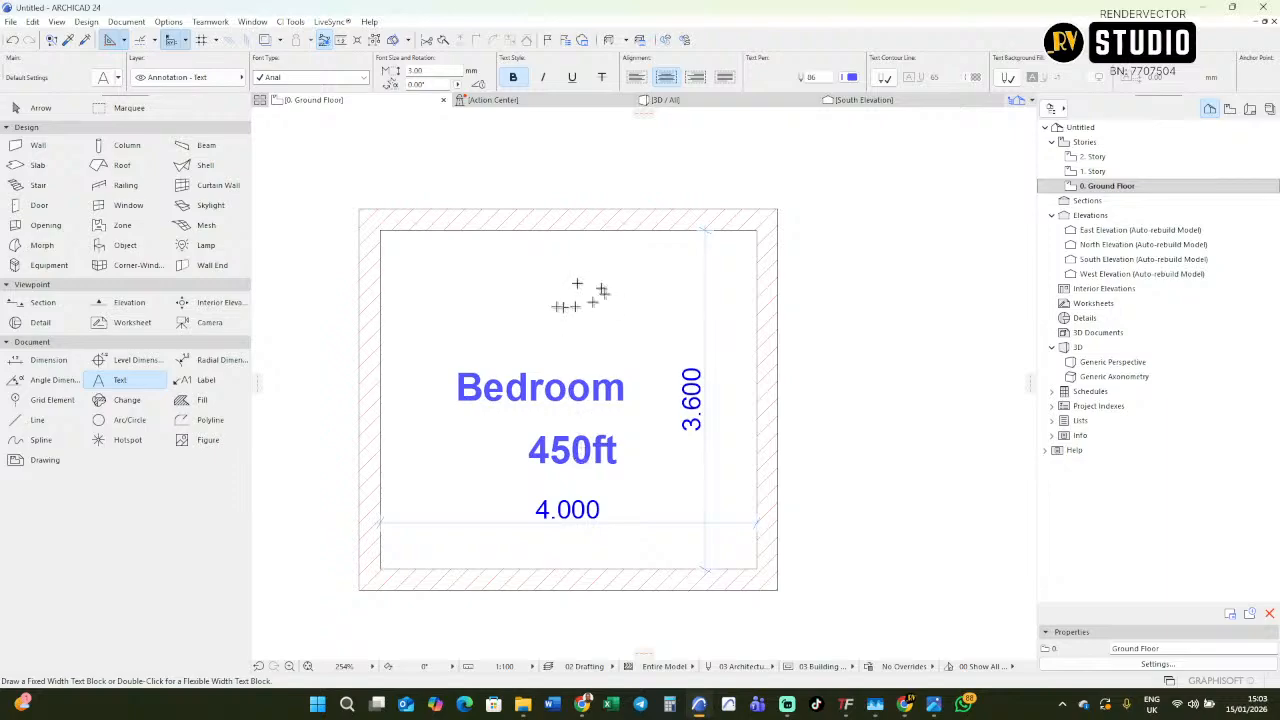
# Draw a small circle inside the room above the Bedroom label.
pyautogui.click(129, 420)
pyautogui.click(549, 308)
pyautogui.click(571, 300)
pyautogui.scroll(3, 553, 308)
pyautogui.scroll(-2, 551, 314)
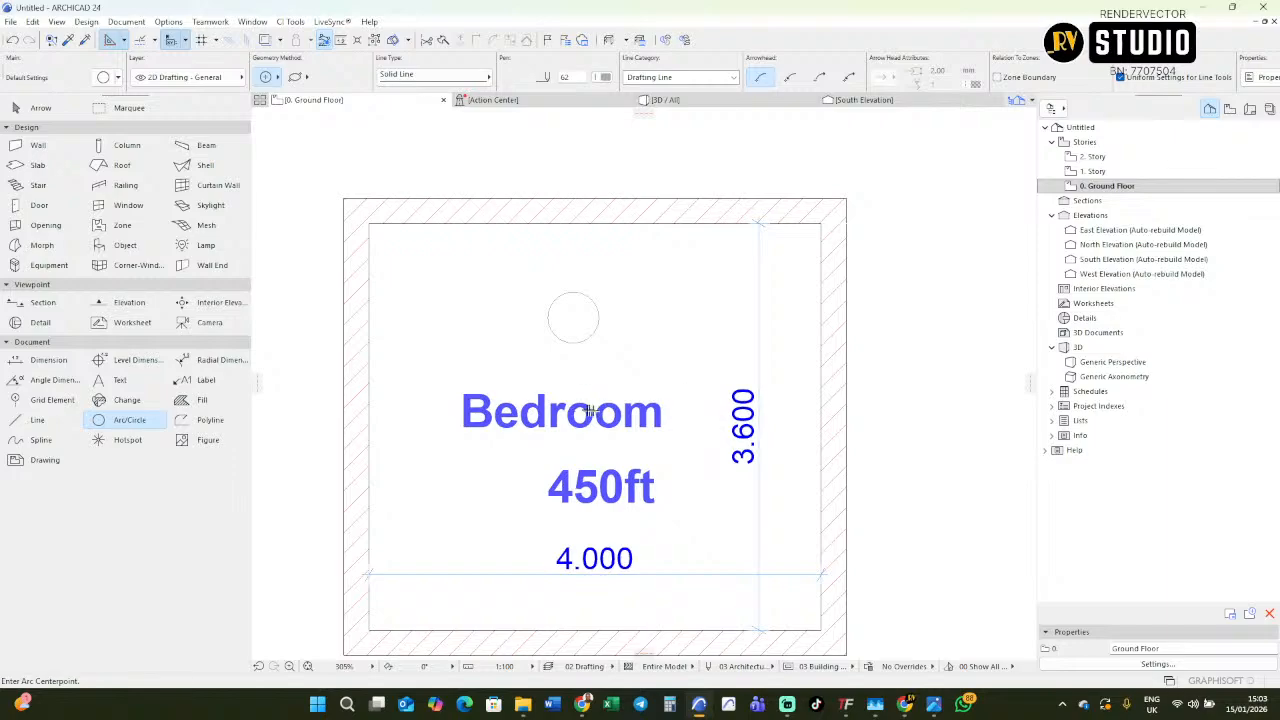
pyautogui.scroll(-1, 592, 411)
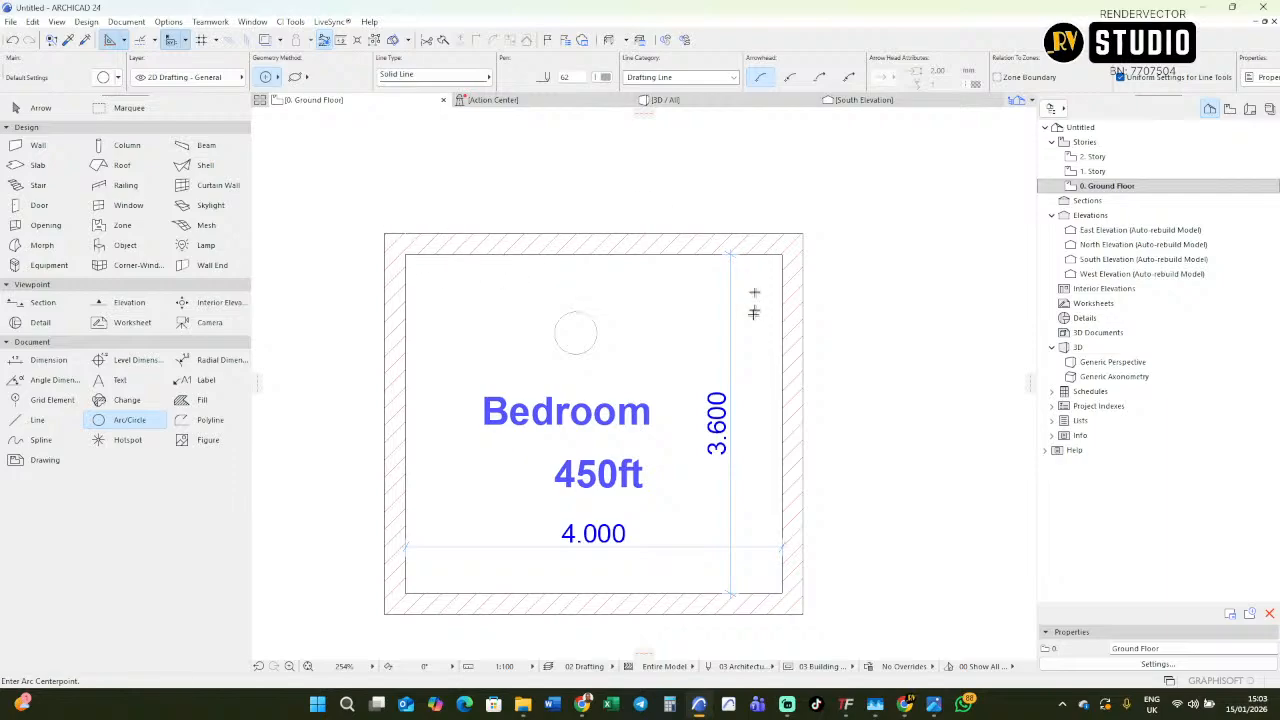
# Turn on True Line Weight display for the floor plan.
pyautogui.rightClick(464, 311)
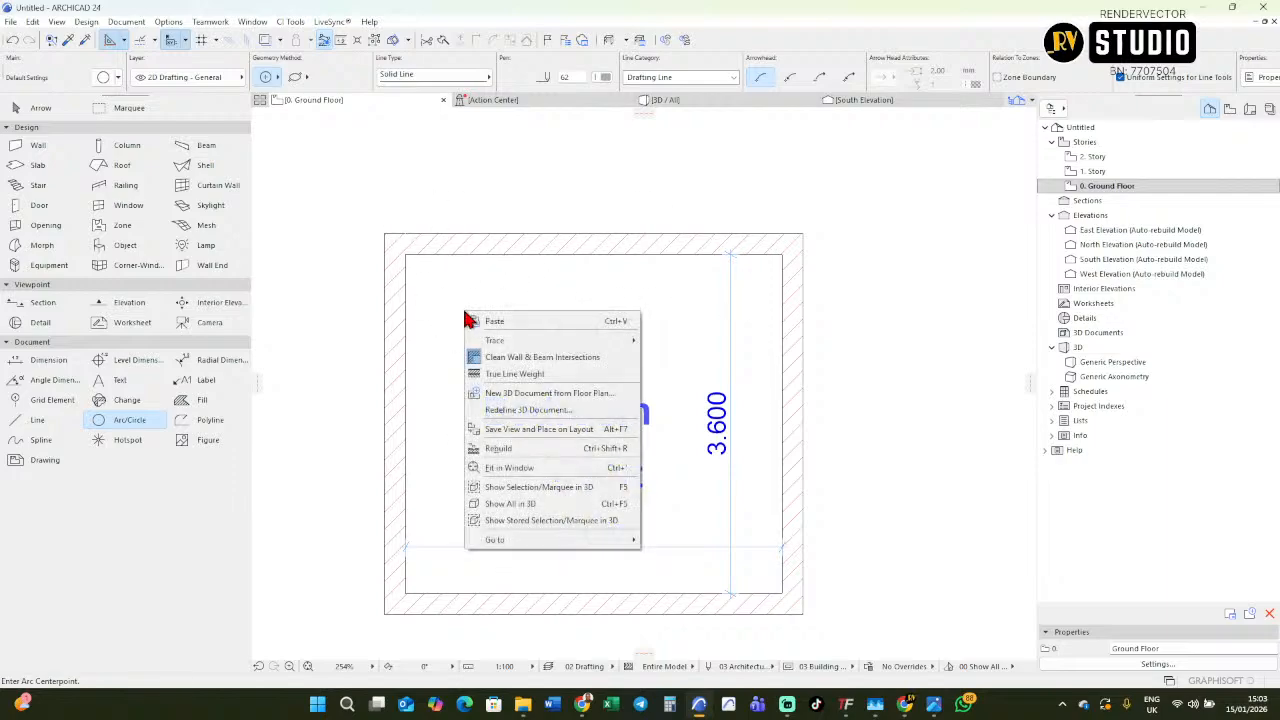
pyautogui.click(479, 374)
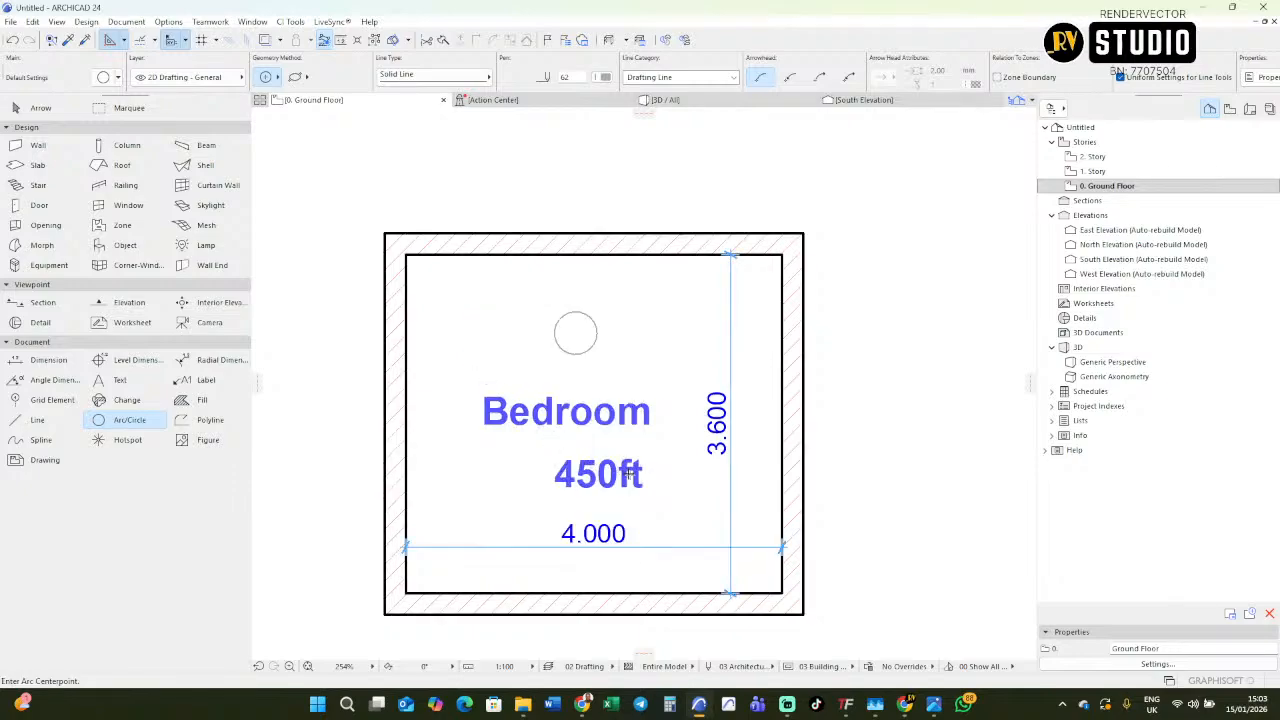
pyautogui.scroll(-3, 640, 462)
pyautogui.scroll(2, 655, 450)
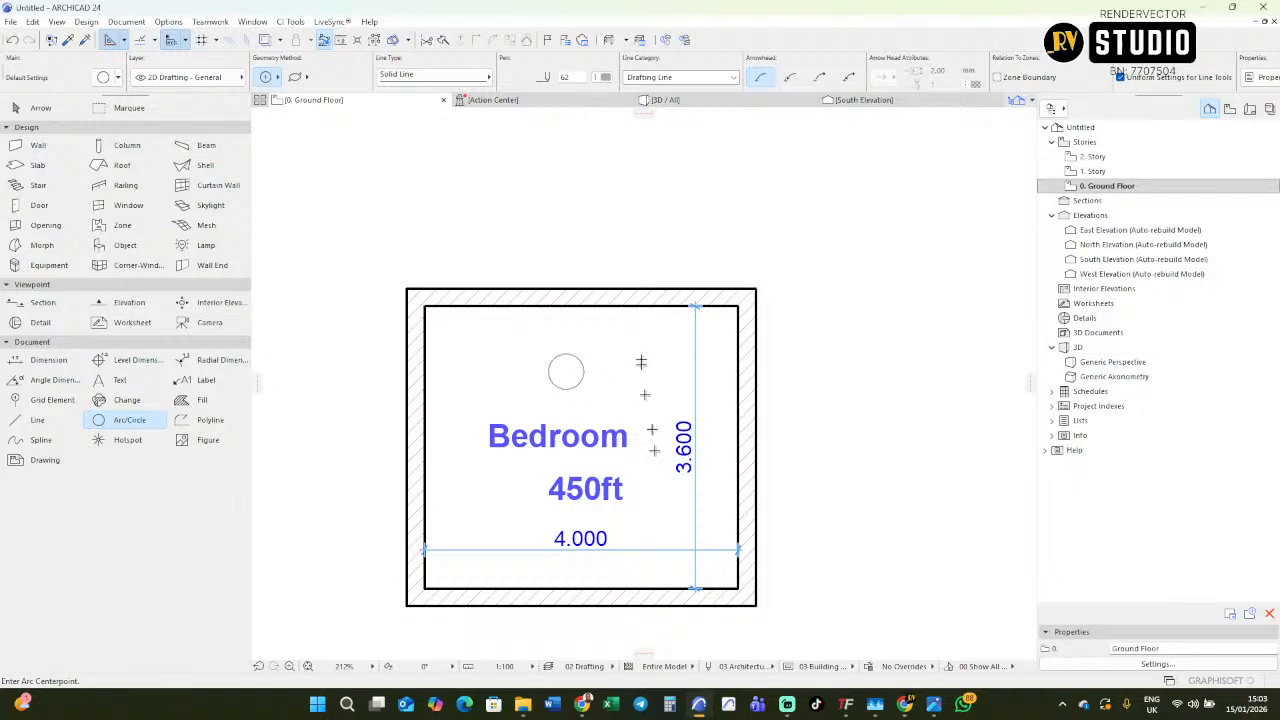
pyautogui.moveTo(466, 350); pyautogui.dragTo(493, 387, button='middle')
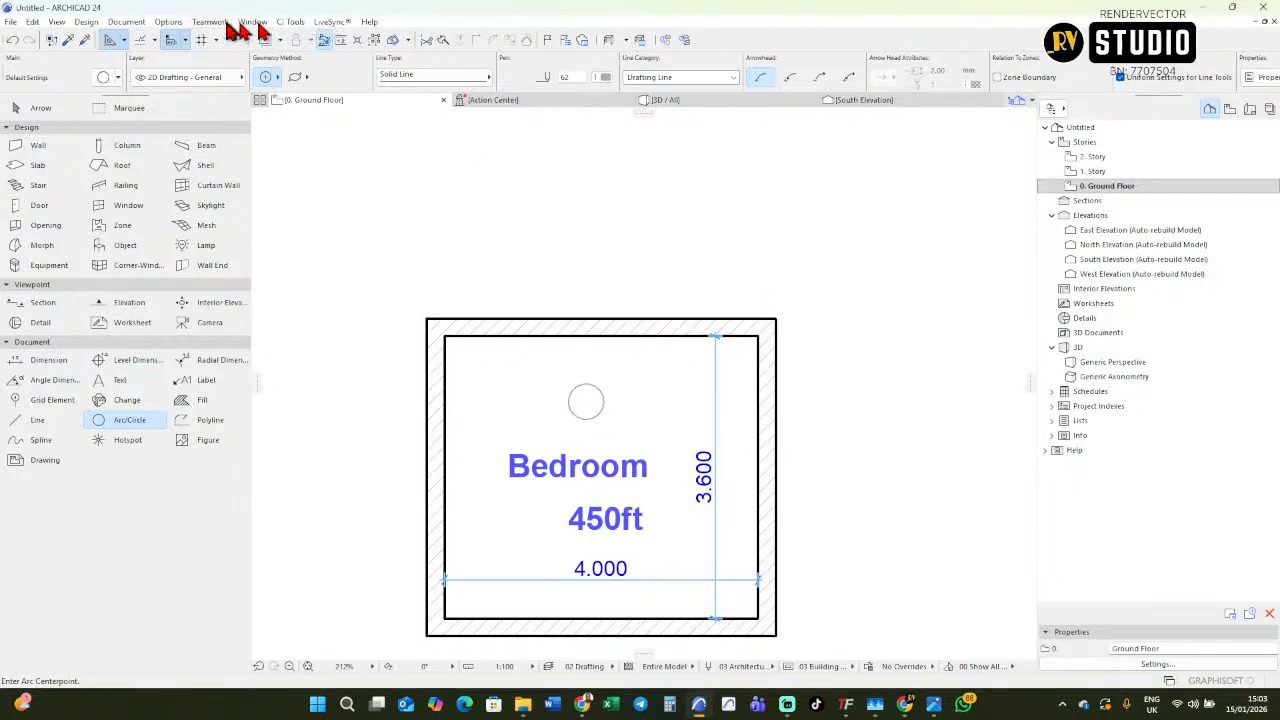
# Change the colour of pen 140 in the 03 Architectural 100 model-view pen set to black.
pyautogui.click(169, 22)
pyautogui.moveTo(205, 42)
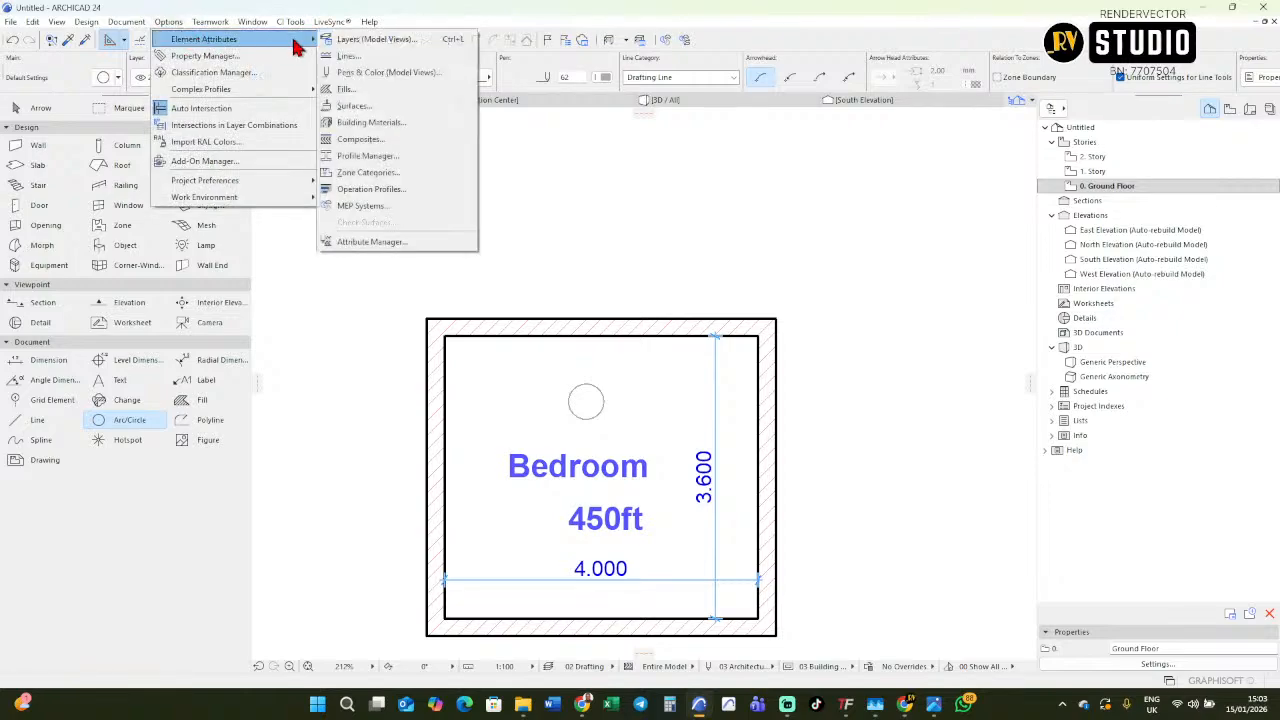
pyautogui.click(355, 78)
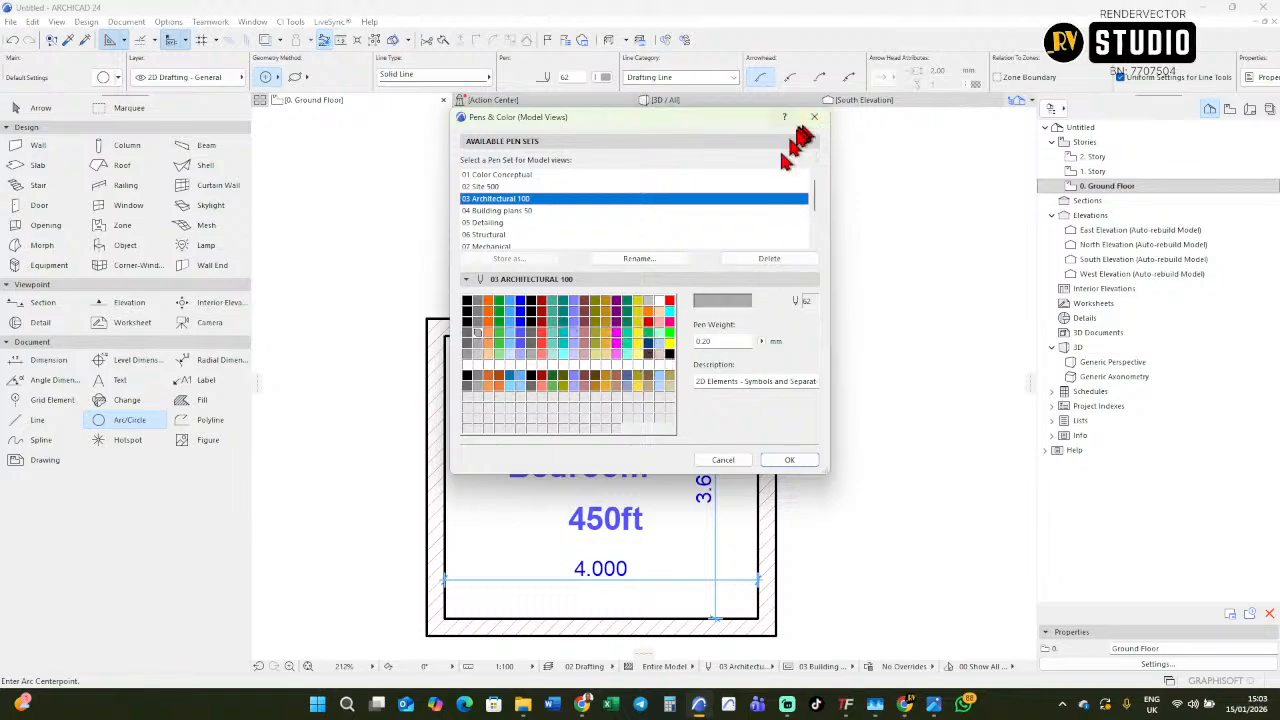
pyautogui.click(669, 366)
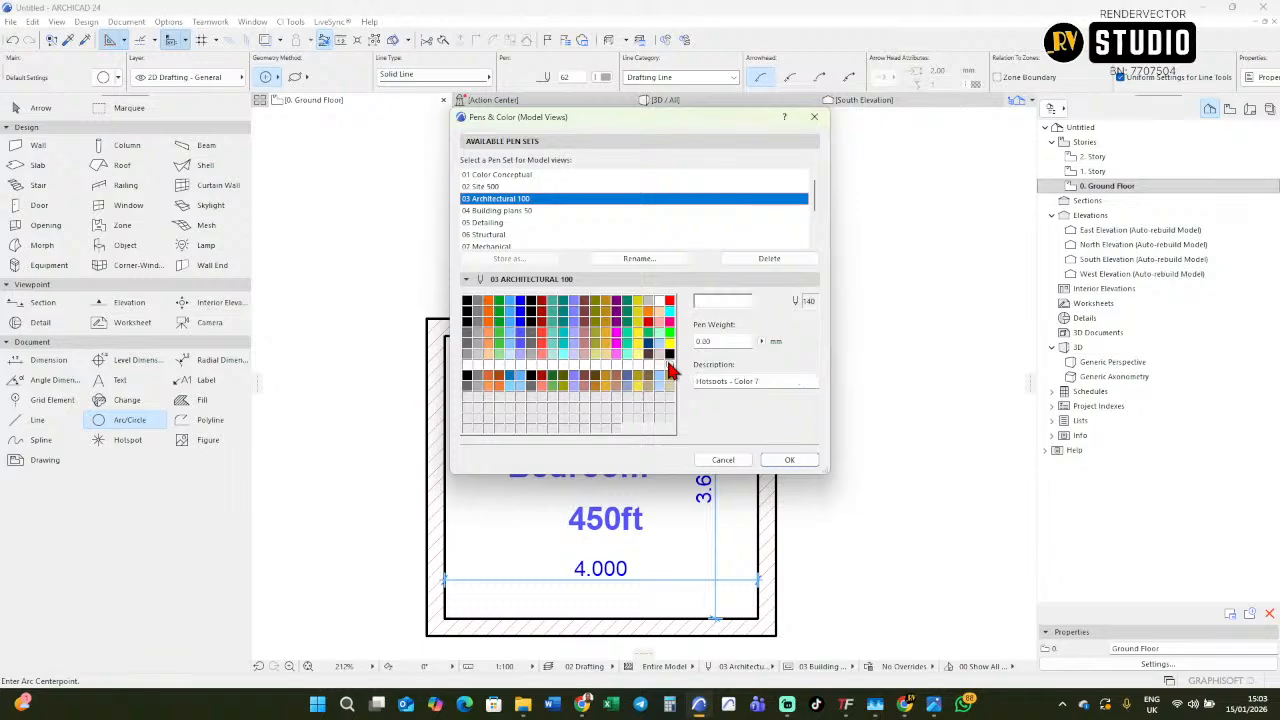
pyautogui.click(735, 302)
pyautogui.moveTo(781, 278); pyautogui.dragTo(779, 306)
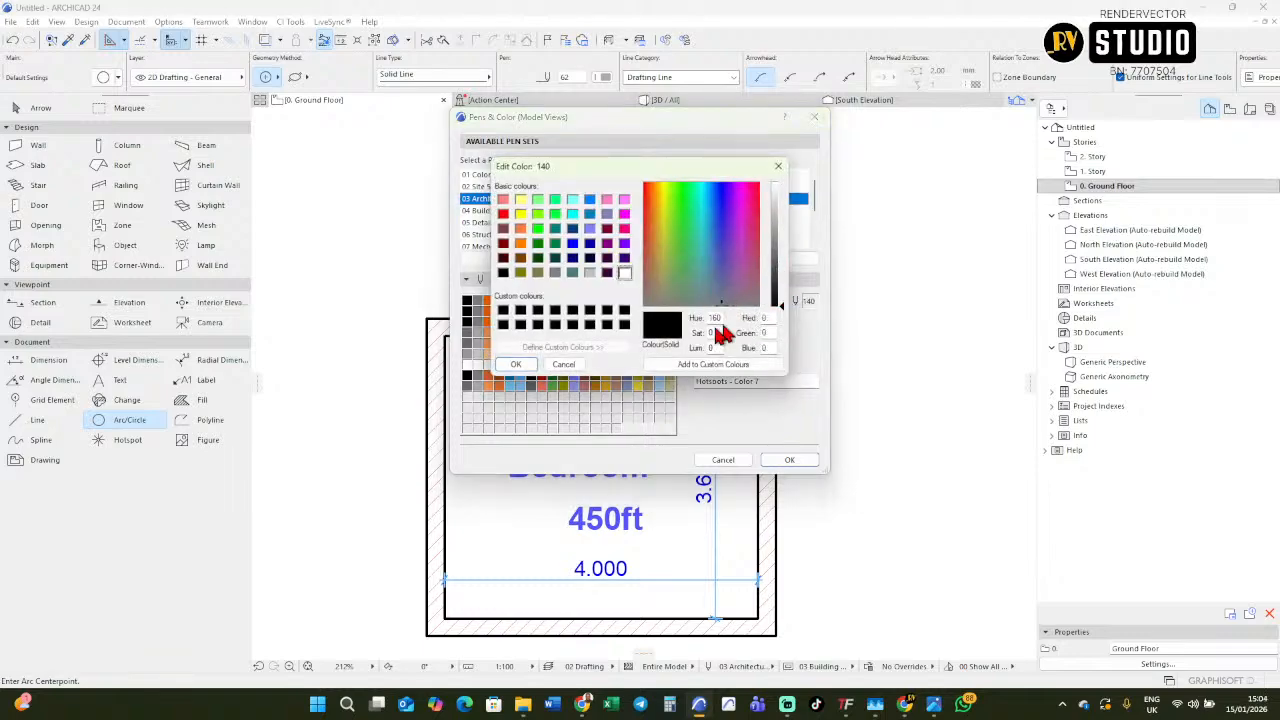
pyautogui.click(516, 364)
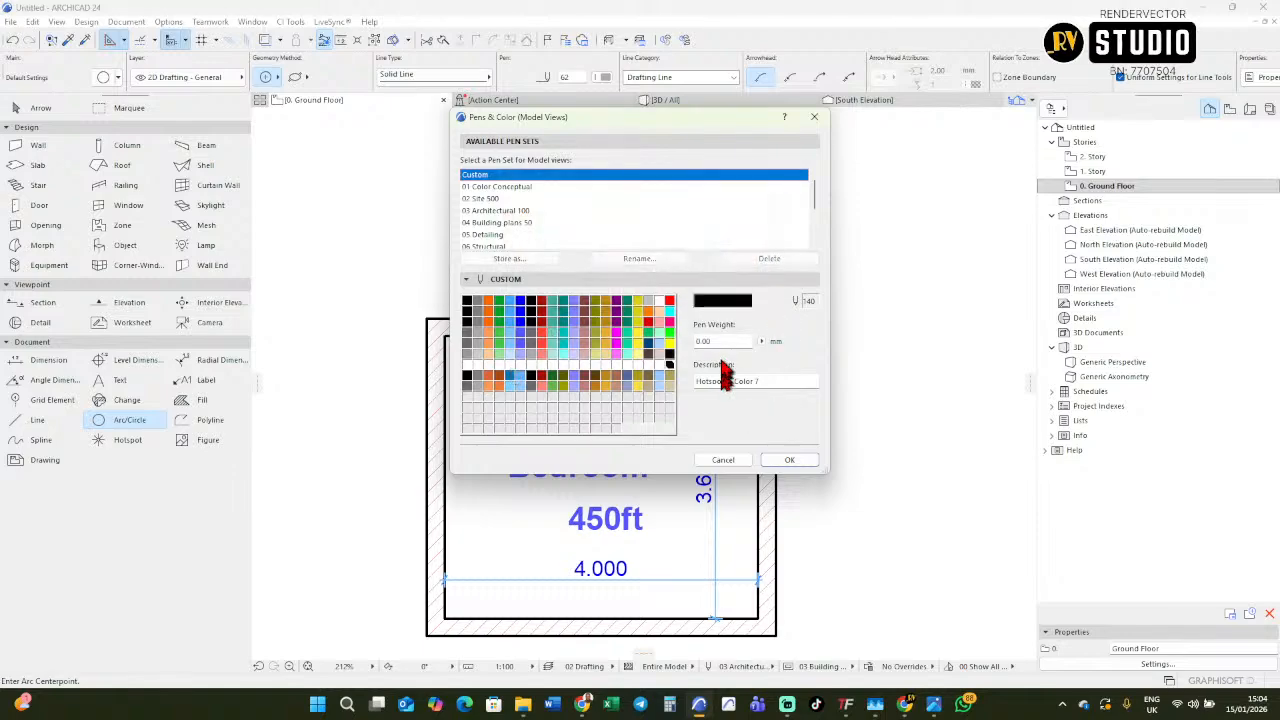
# Set the weight of pen 140 to 1.10 mm and apply the pen set changes.
pyautogui.click(748, 341)
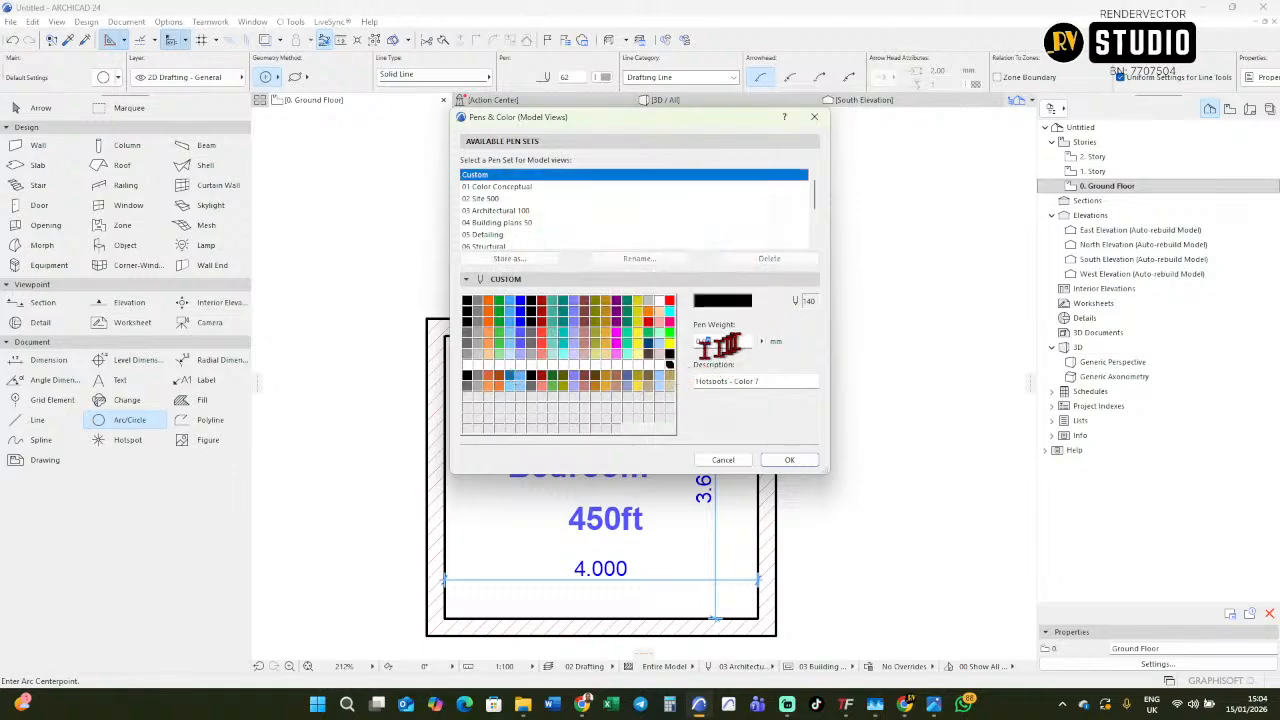
pyautogui.write('1.10')
pyautogui.click(787, 460)
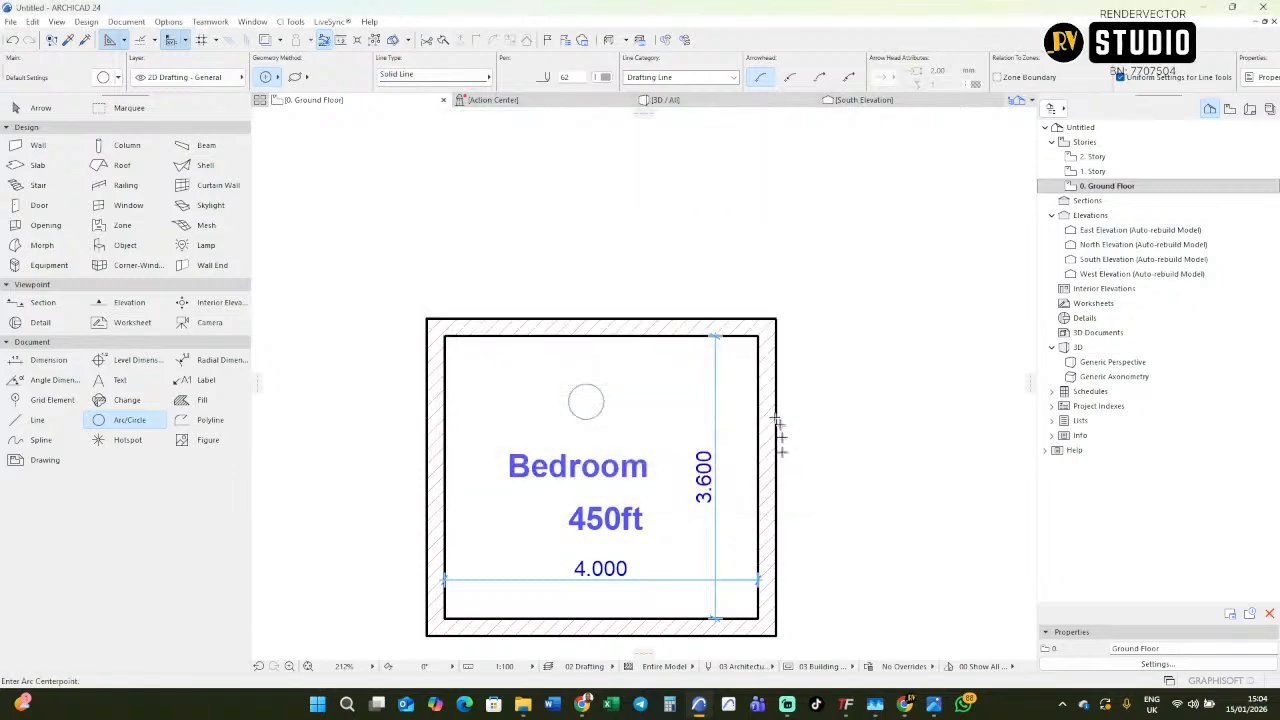
# Set the cut line pen of the room's upper and left walls to pen 140 (1.10 mm).
pyautogui.keyDown('shift'); pyautogui.click(602, 336); pyautogui.keyUp('shift')
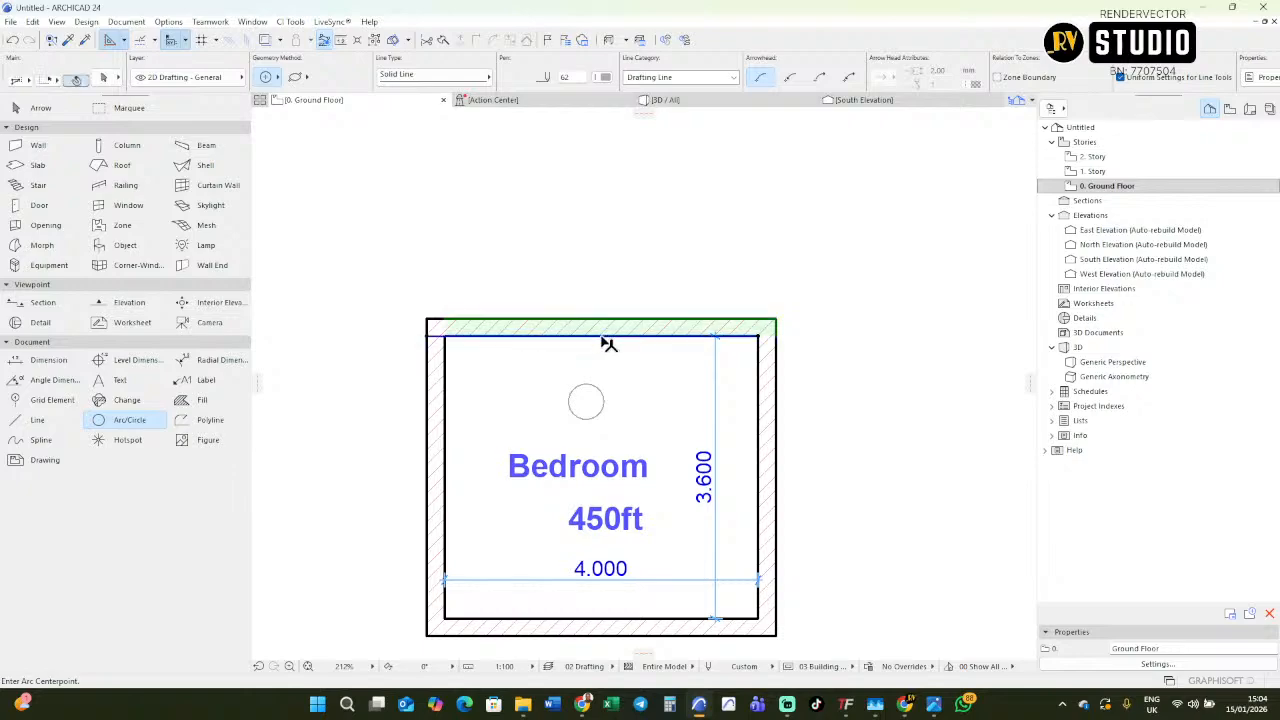
pyautogui.keyDown('shift'); pyautogui.click(448, 413); pyautogui.keyUp('shift')
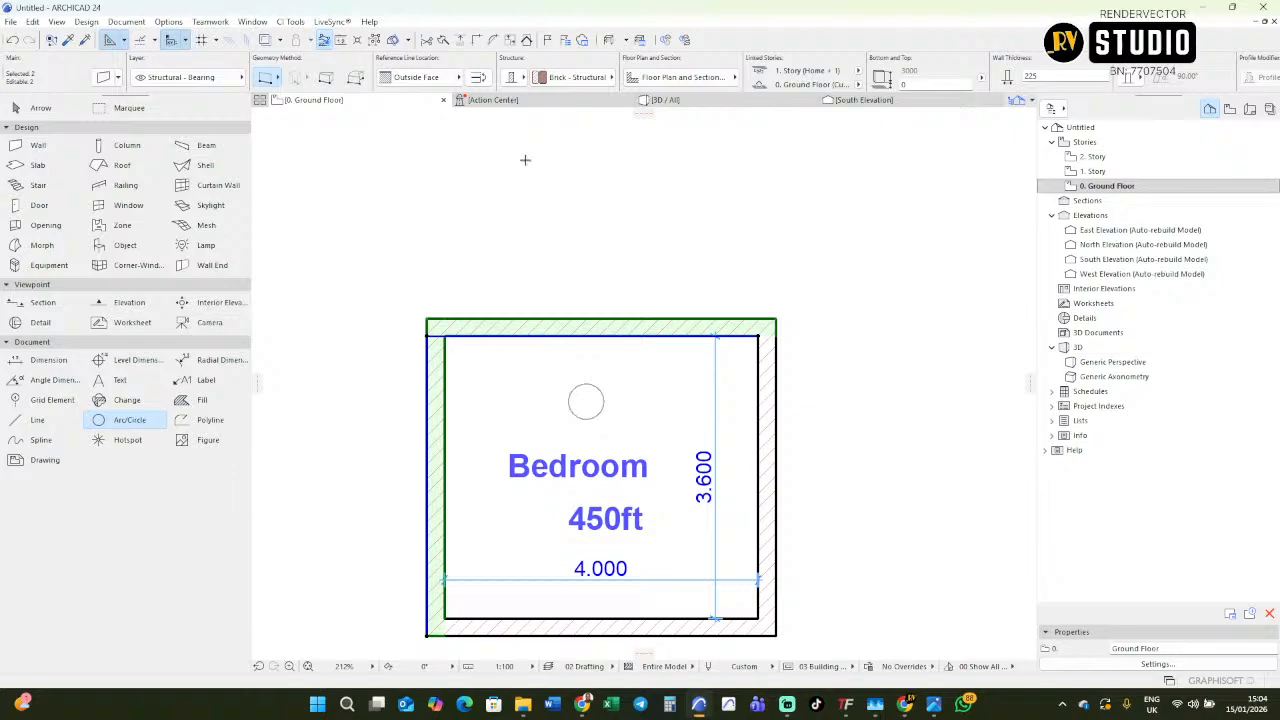
pyautogui.hotkey('ctrl', 't')
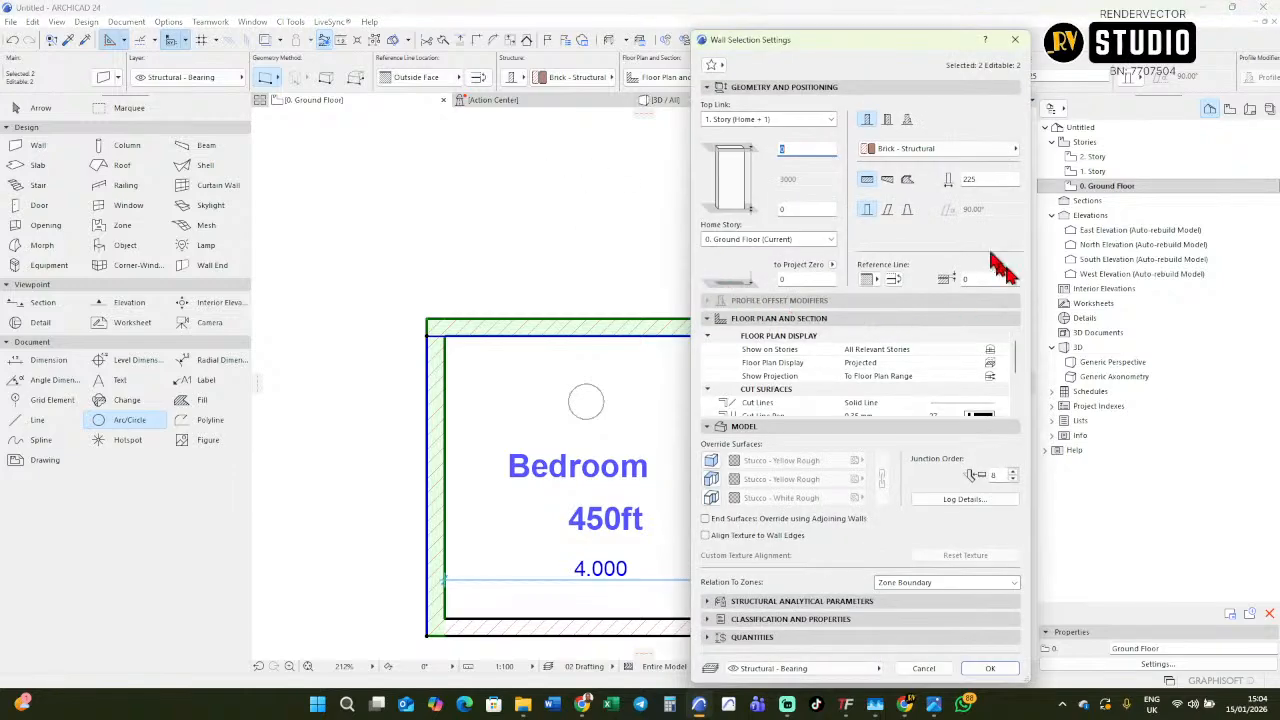
pyautogui.scroll(-5, 955, 390)
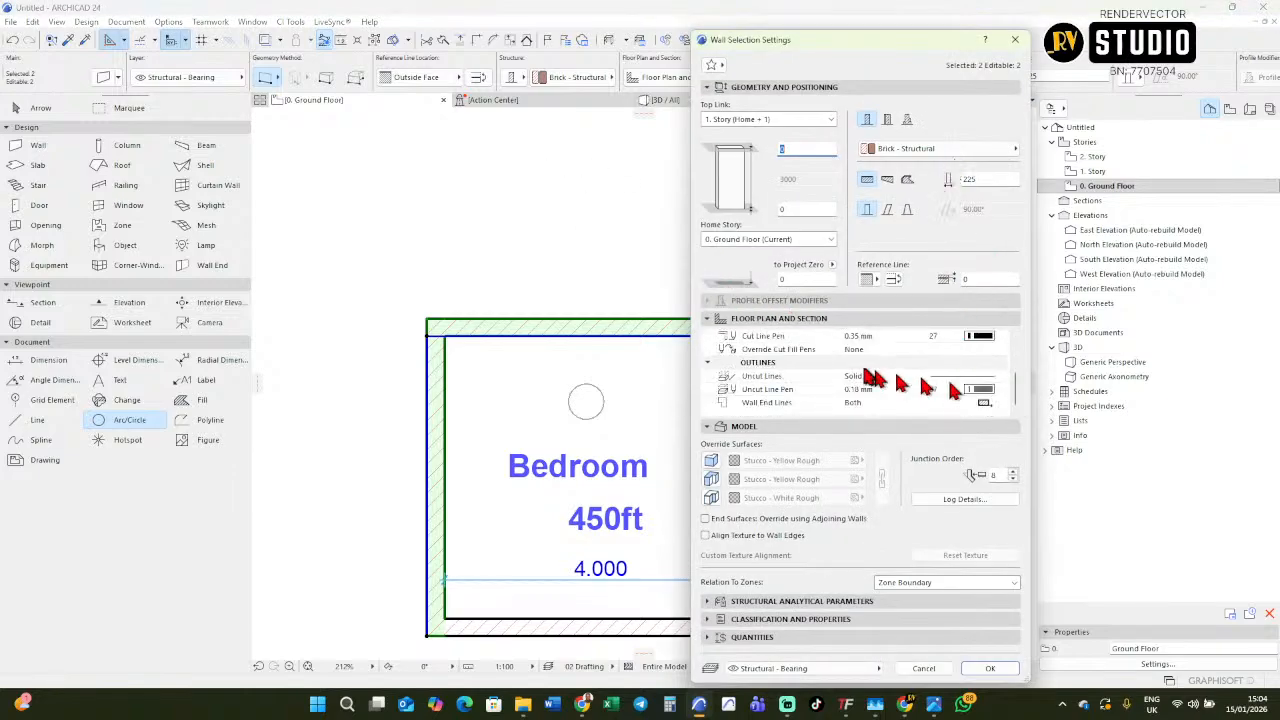
pyautogui.scroll(-2, 850, 368)
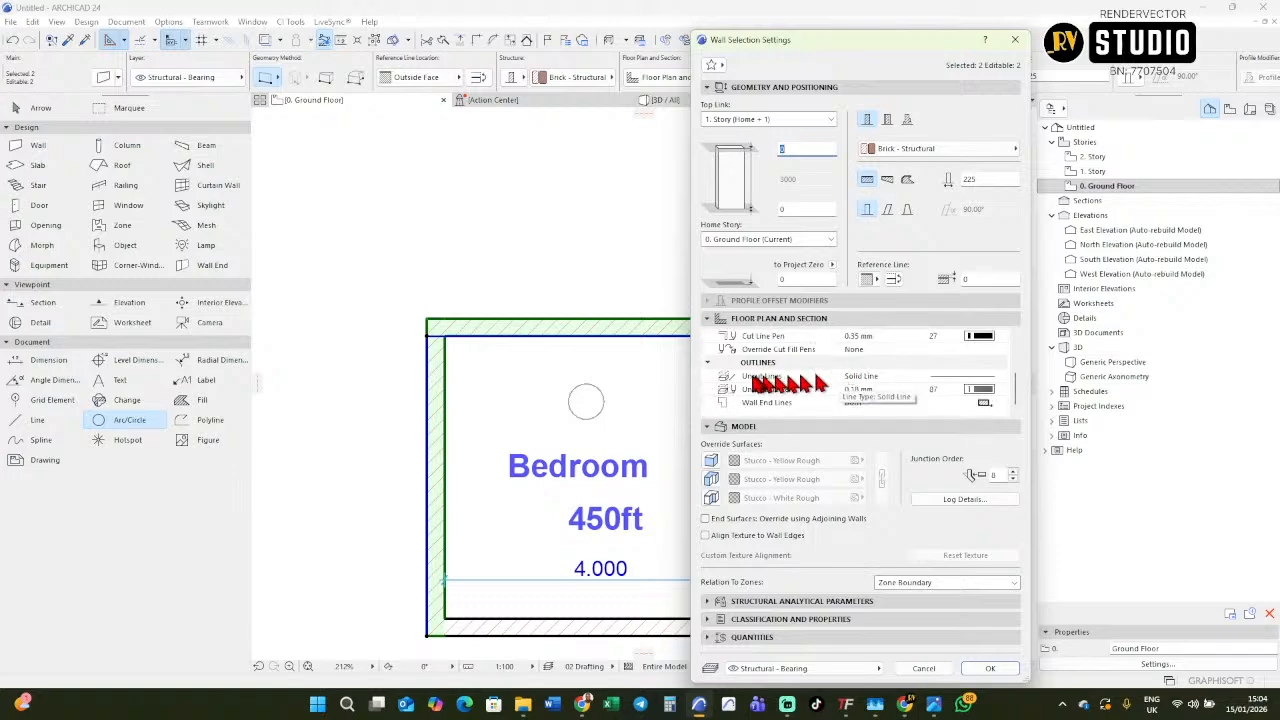
pyautogui.scroll(3, 948, 392)
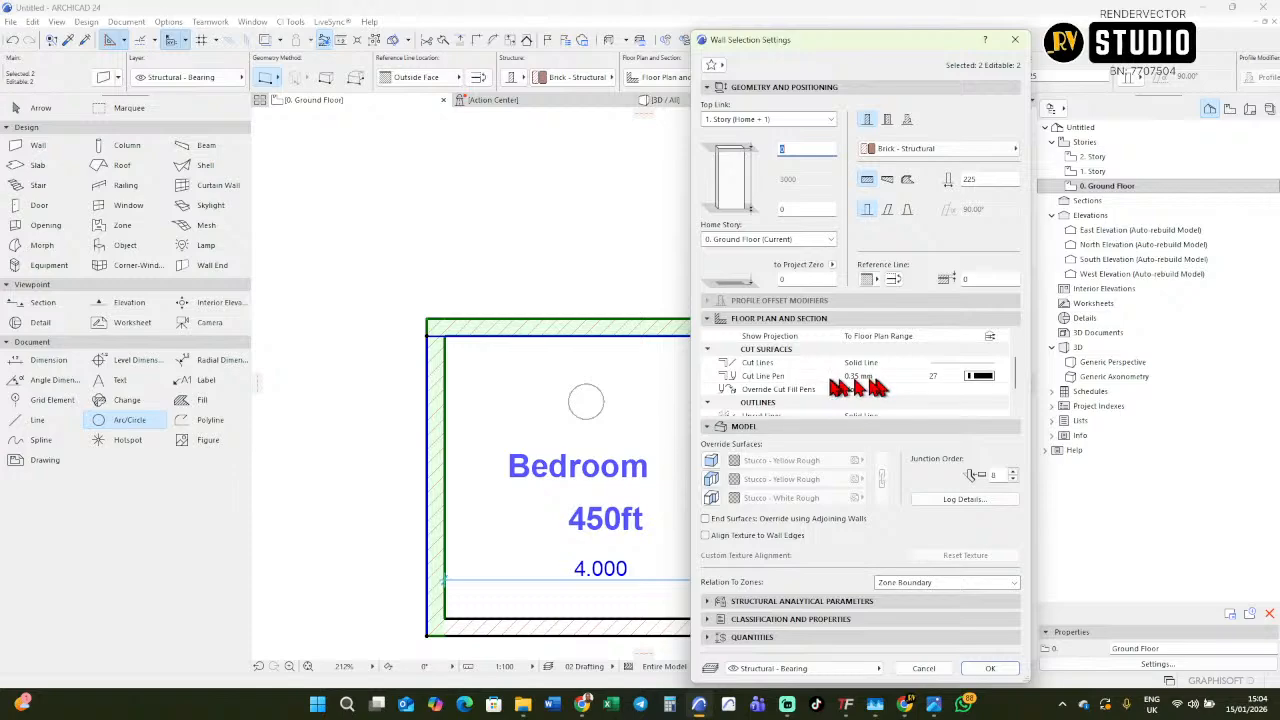
pyautogui.click(999, 375)
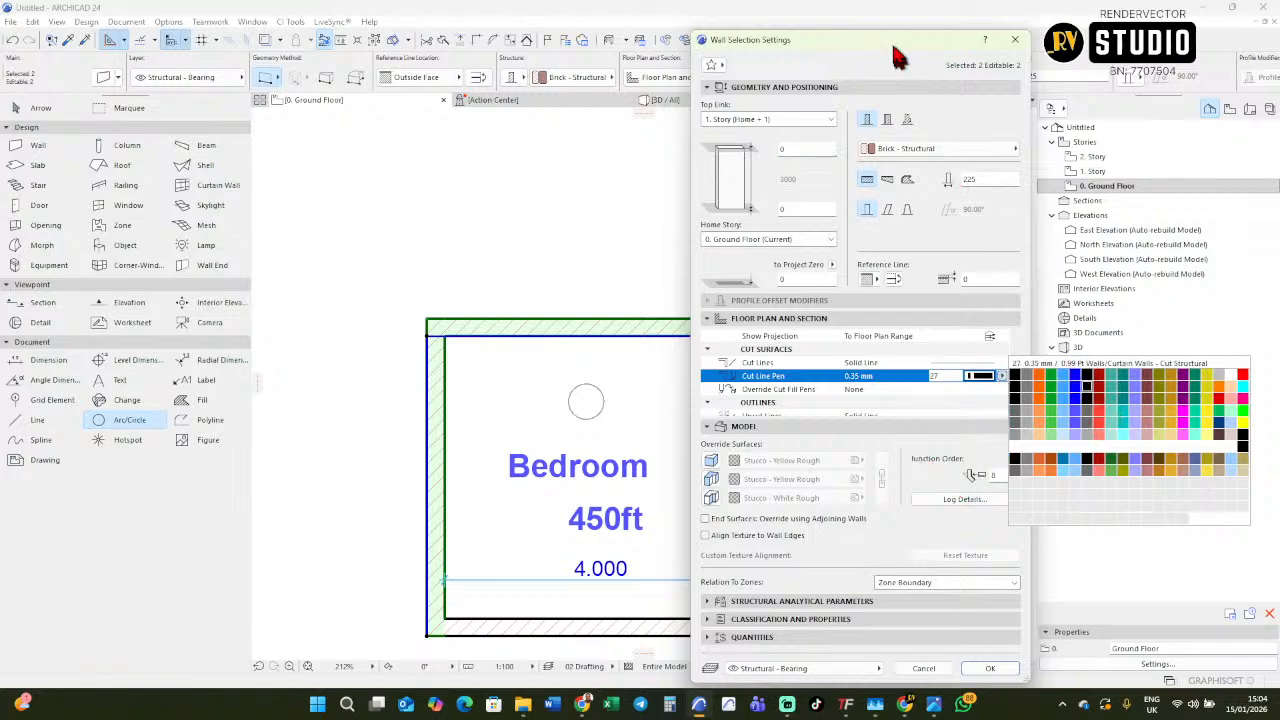
pyautogui.moveTo(880, 42); pyautogui.dragTo(499, 45)
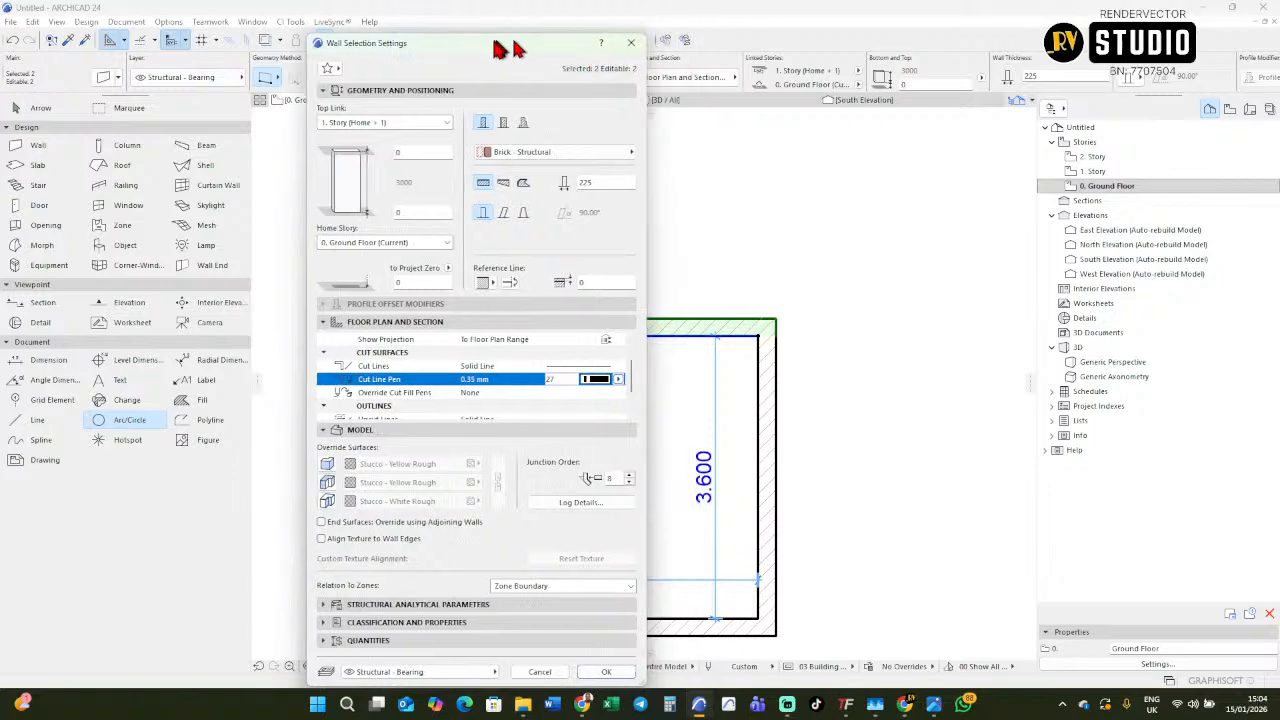
pyautogui.click(618, 380)
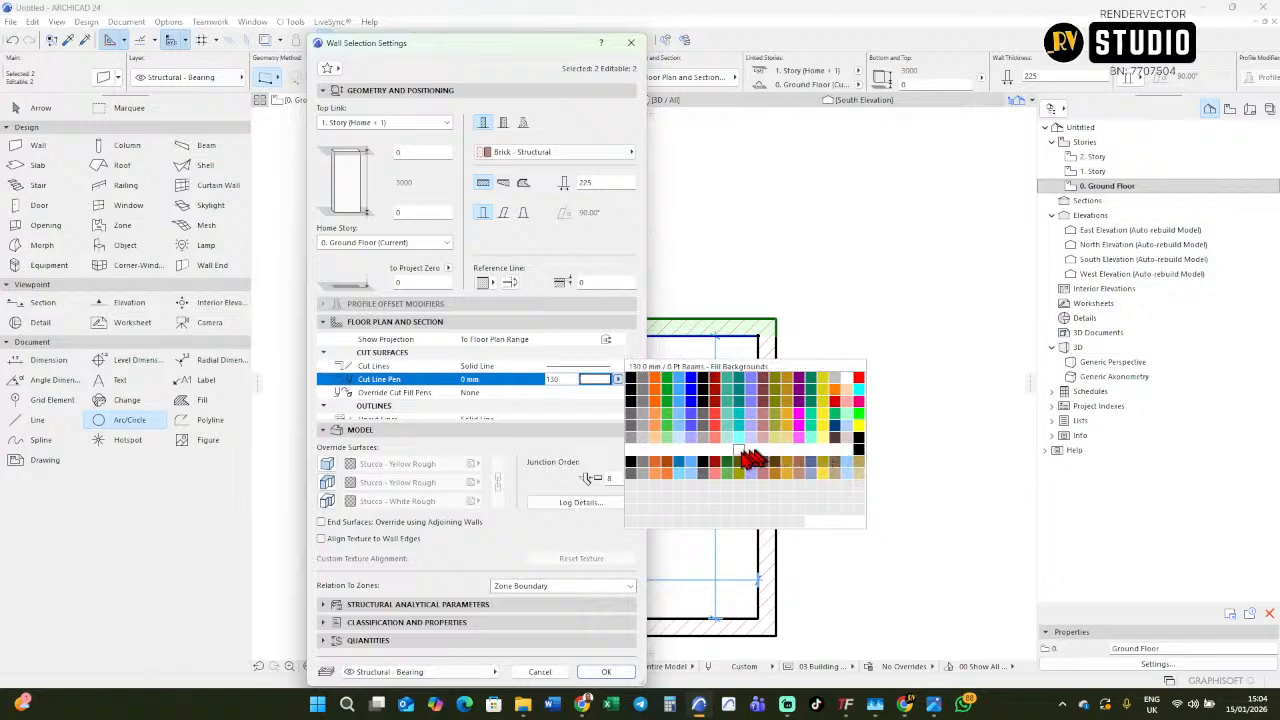
pyautogui.click(860, 458)
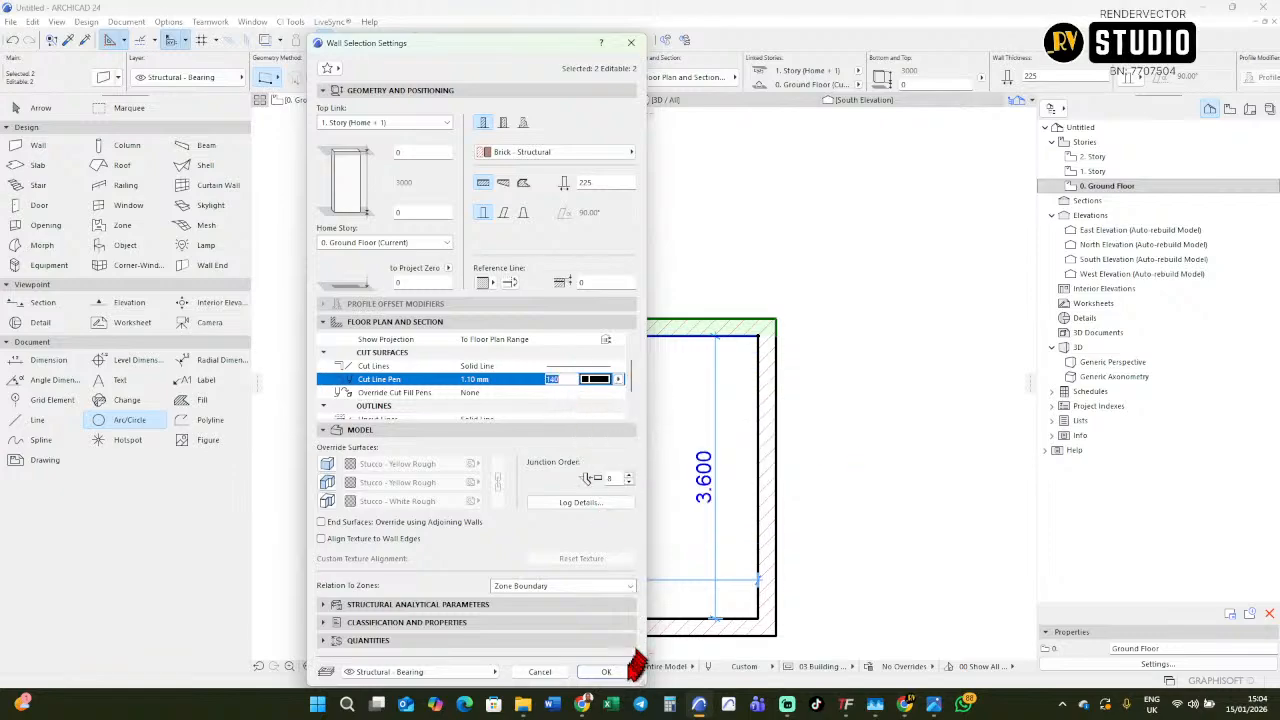
pyautogui.click(612, 672)
pyautogui.press('Escape')
# Examine the line weights of the upper and left walls against the other two walls at different zoom levels.
pyautogui.scroll(3, 550, 337)
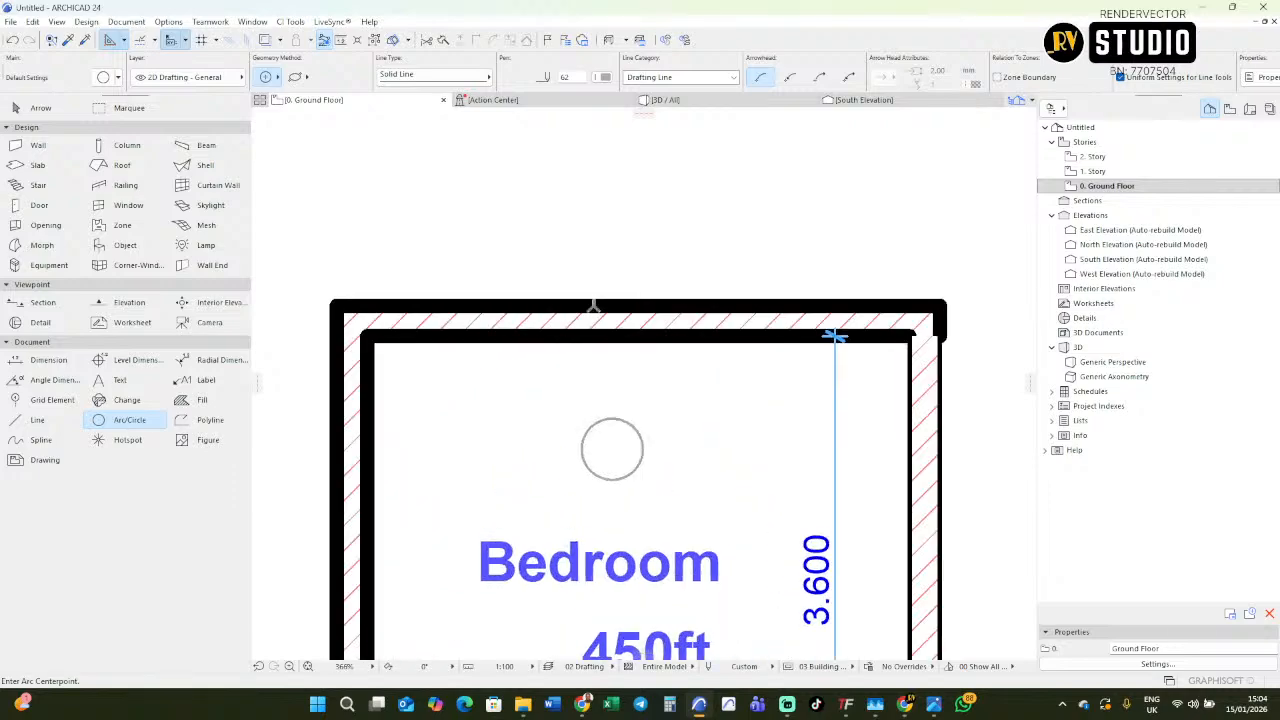
pyautogui.scroll(-3, 662, 301)
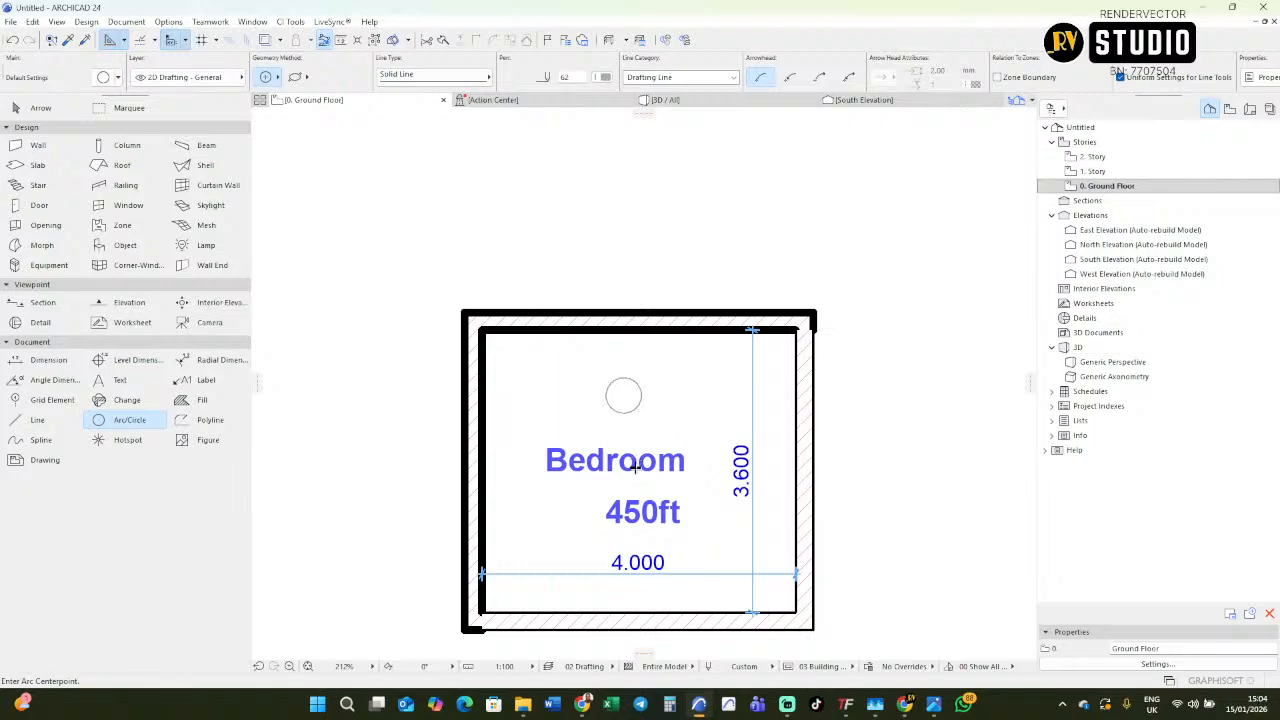
pyautogui.scroll(2, 640, 440)
pyautogui.scroll(-2, 565, 462)
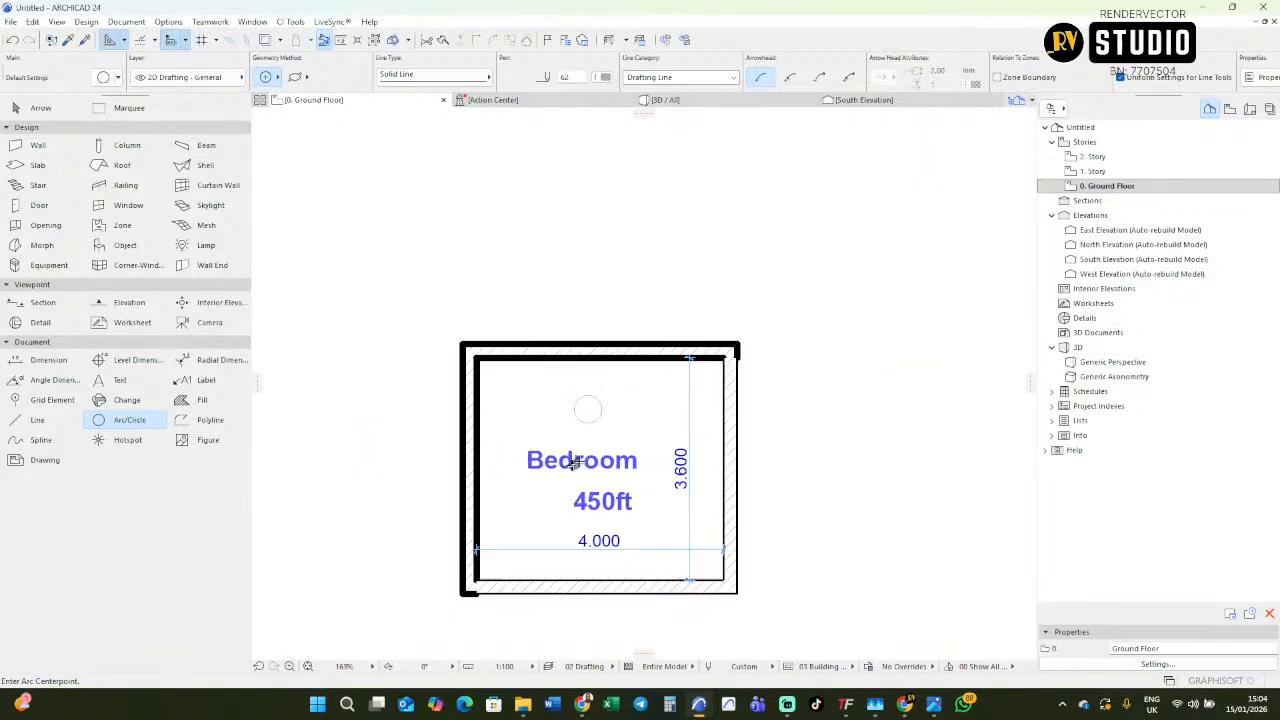
pyautogui.scroll(2, 526, 399)
pyautogui.scroll(-3, 529, 401)
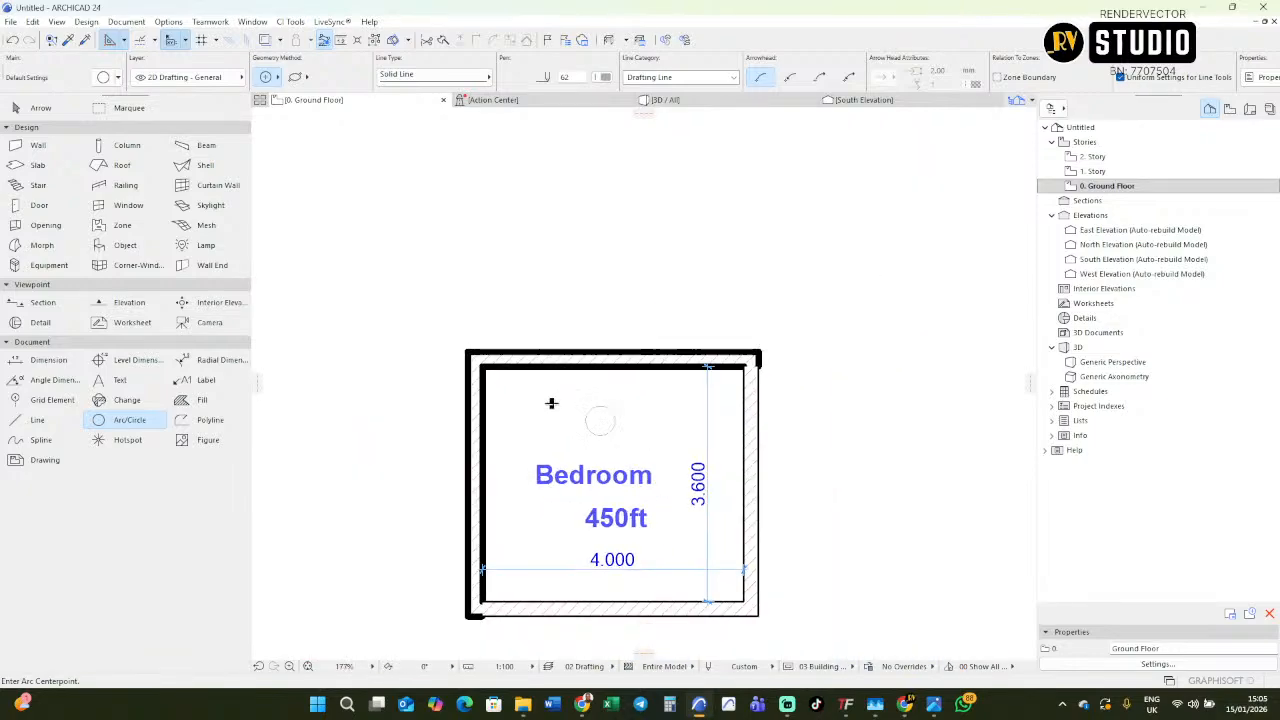
pyautogui.scroll(2, 694, 430)
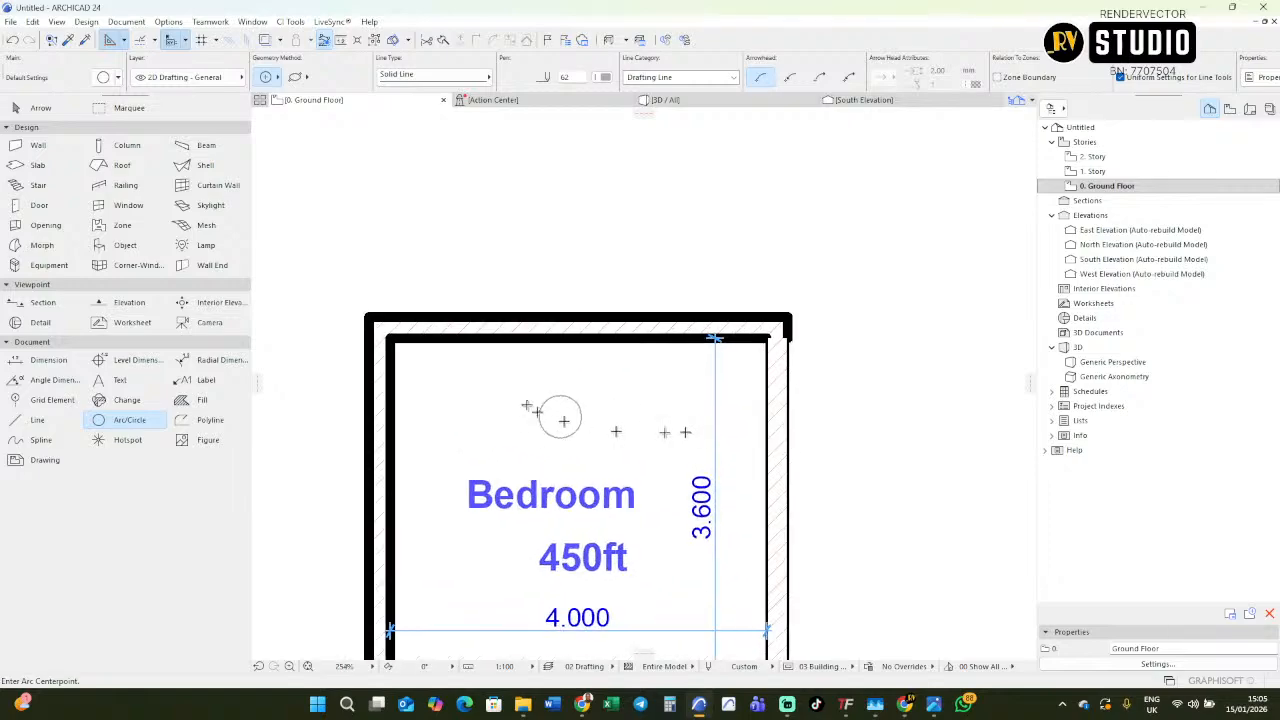
pyautogui.click(50, 421)
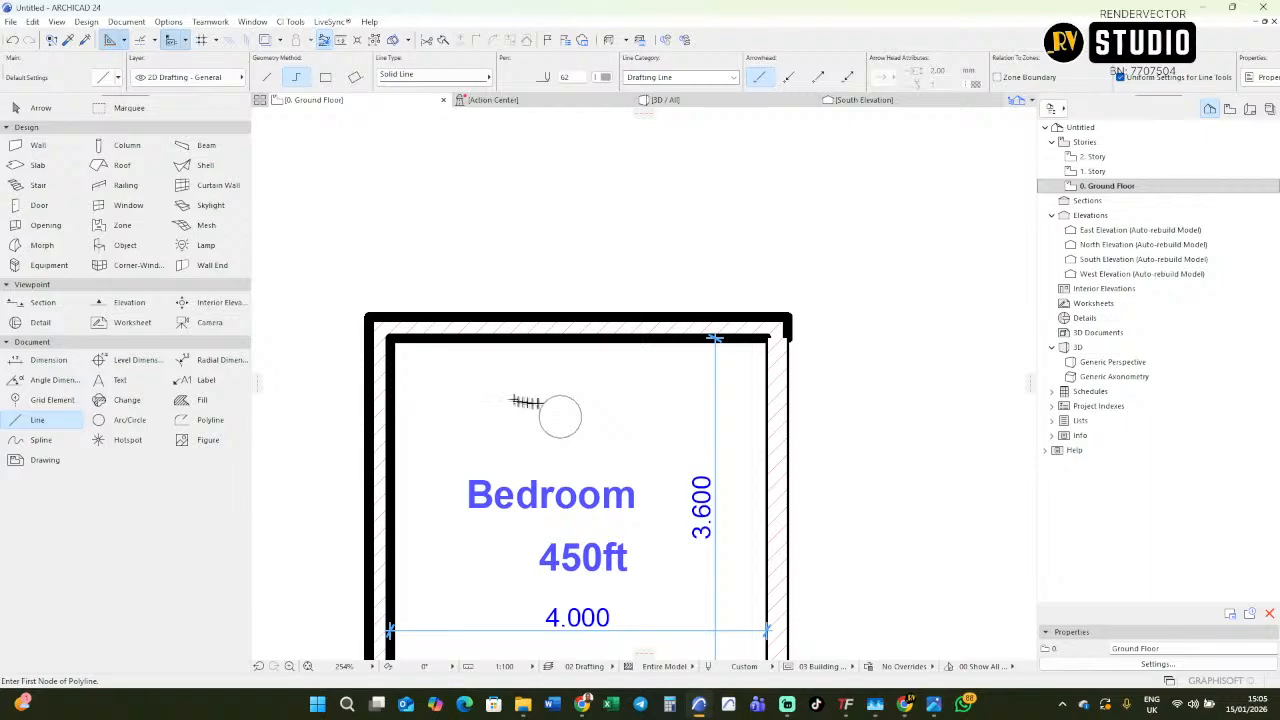
pyautogui.scroll(-3, 525, 402)
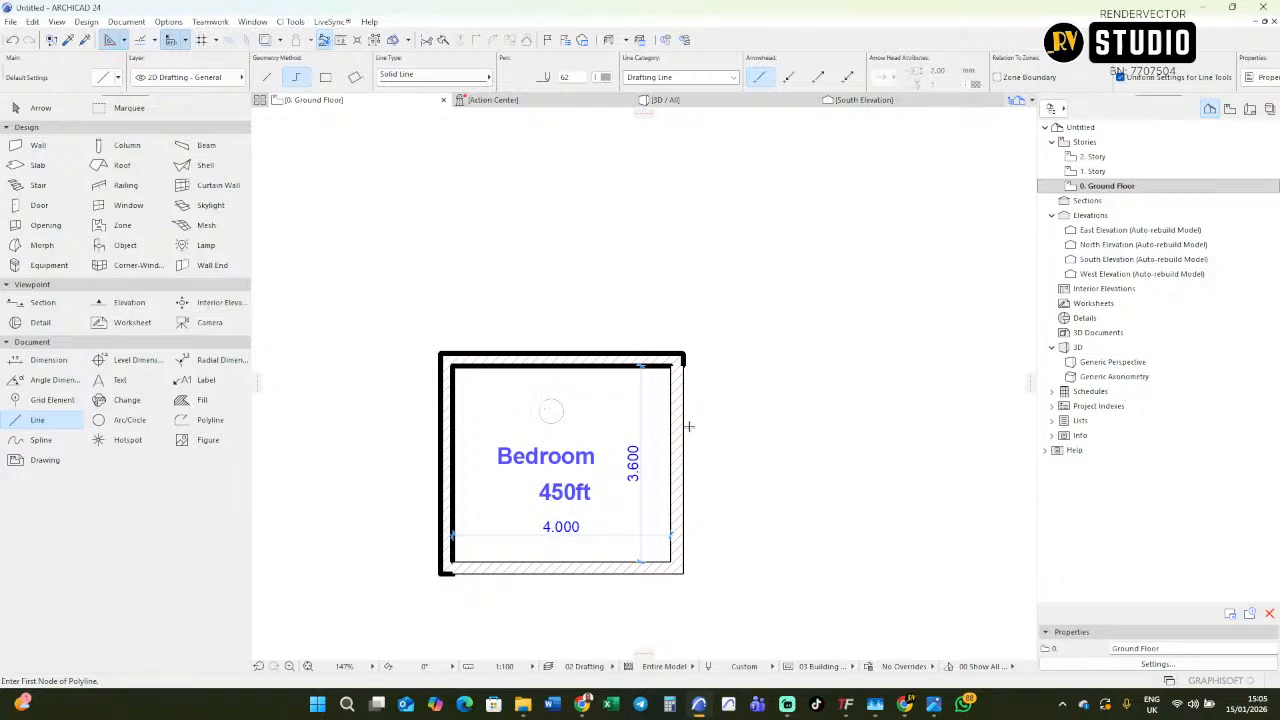
pyautogui.scroll(3, 689, 427)
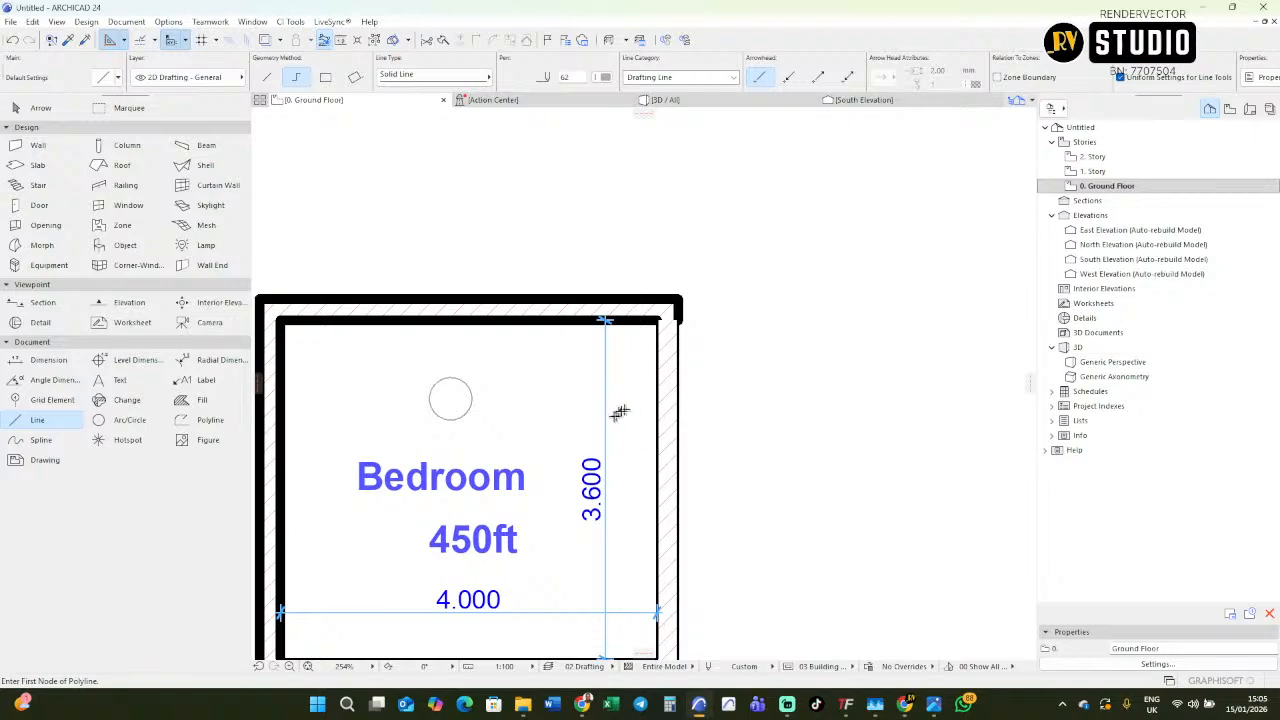
pyautogui.press('Escape')
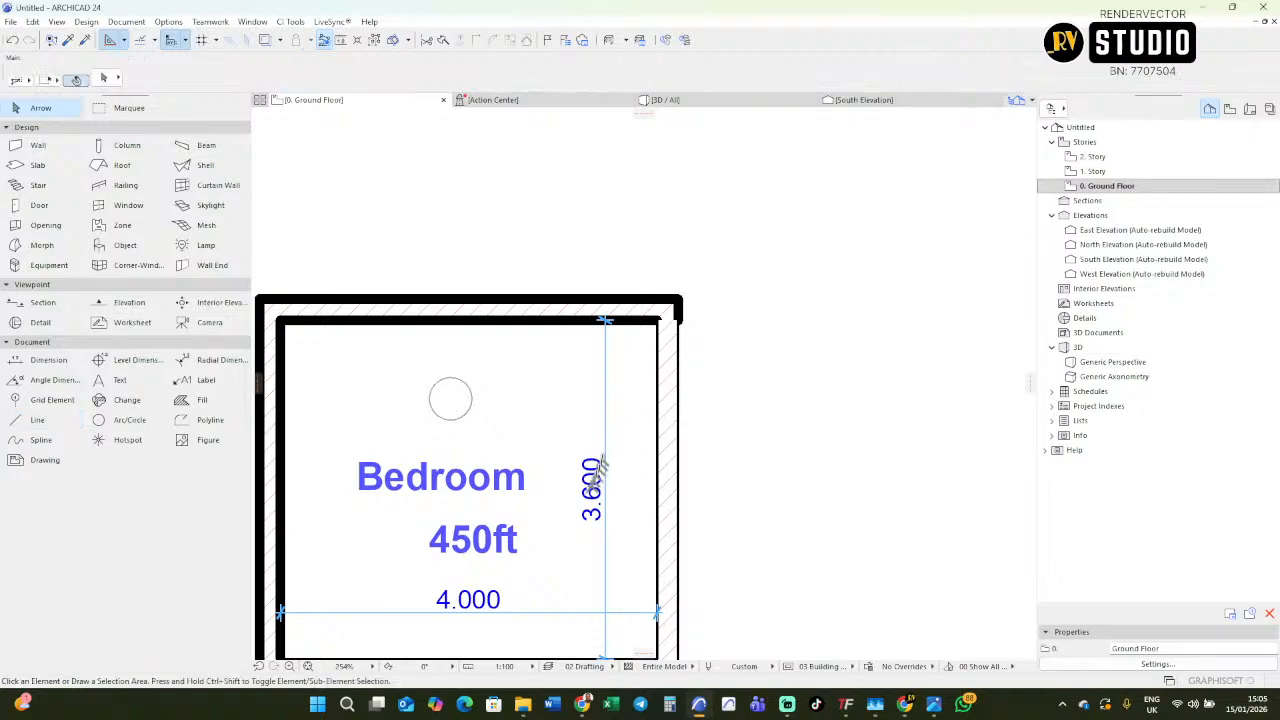
# Change the font of the Bedroom label to Impact.
pyautogui.click(510, 476)
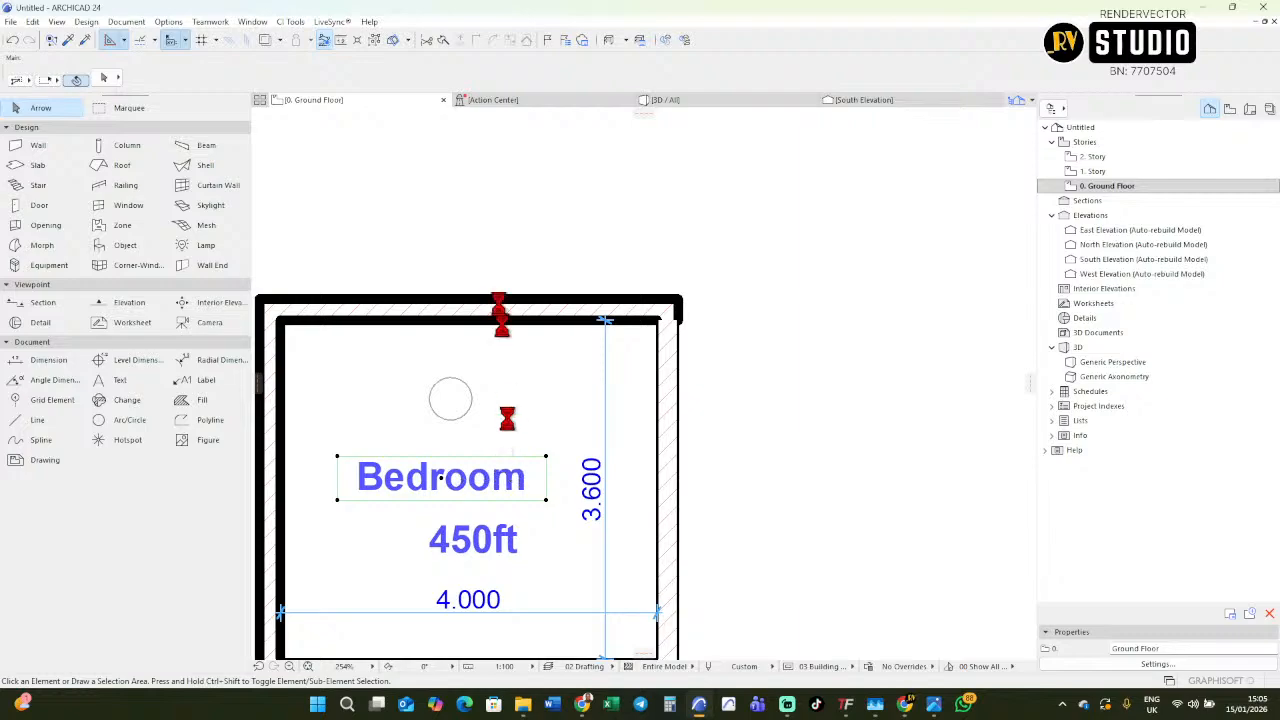
pyautogui.click(355, 77)
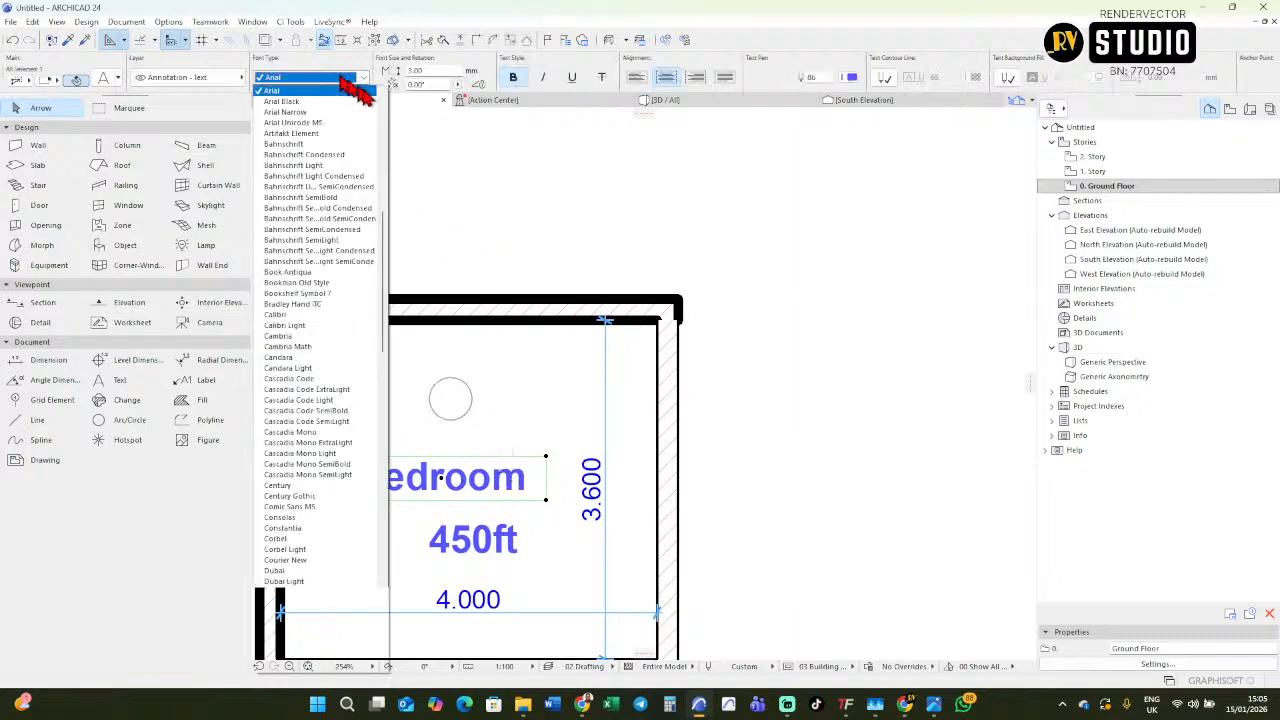
pyautogui.scroll(-2, 368, 120)
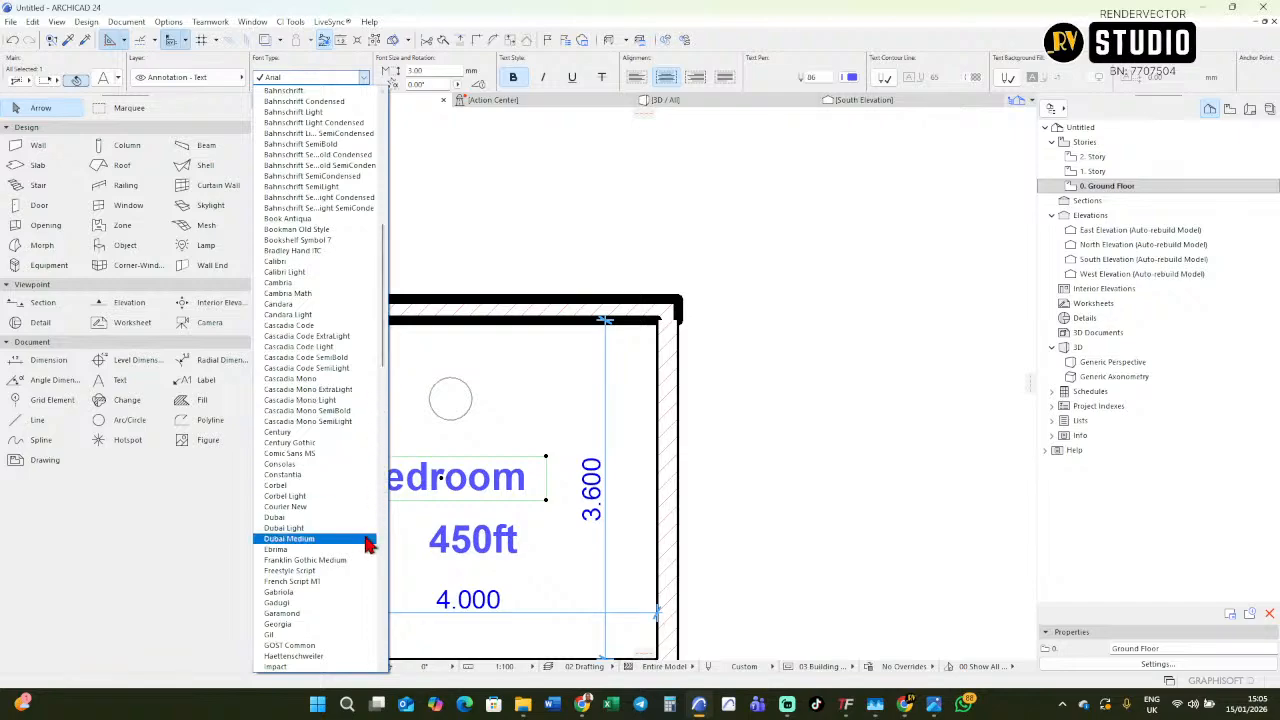
pyautogui.scroll(-3, 355, 545)
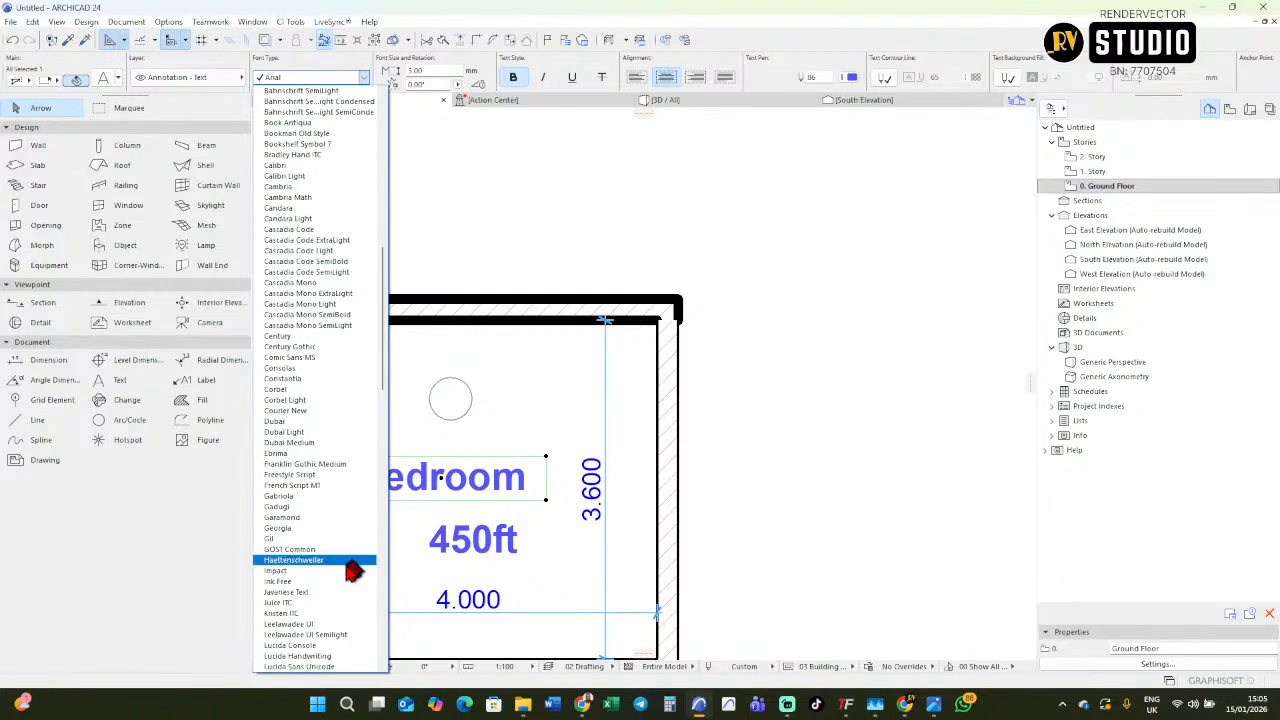
pyautogui.click(300, 571)
pyautogui.click(510, 423)
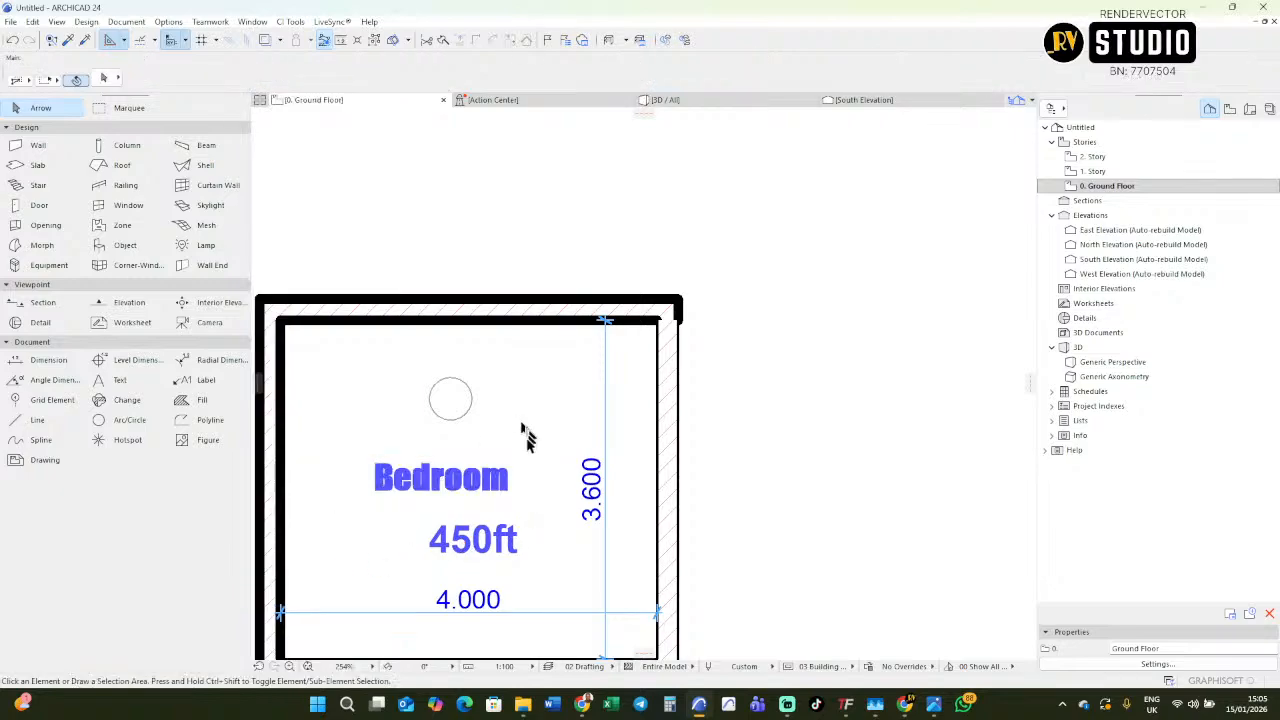
# Change the font of the Bedroom label to Stylus BT.
pyautogui.scroll(-3, 505, 505)
pyautogui.scroll(4, 488, 500)
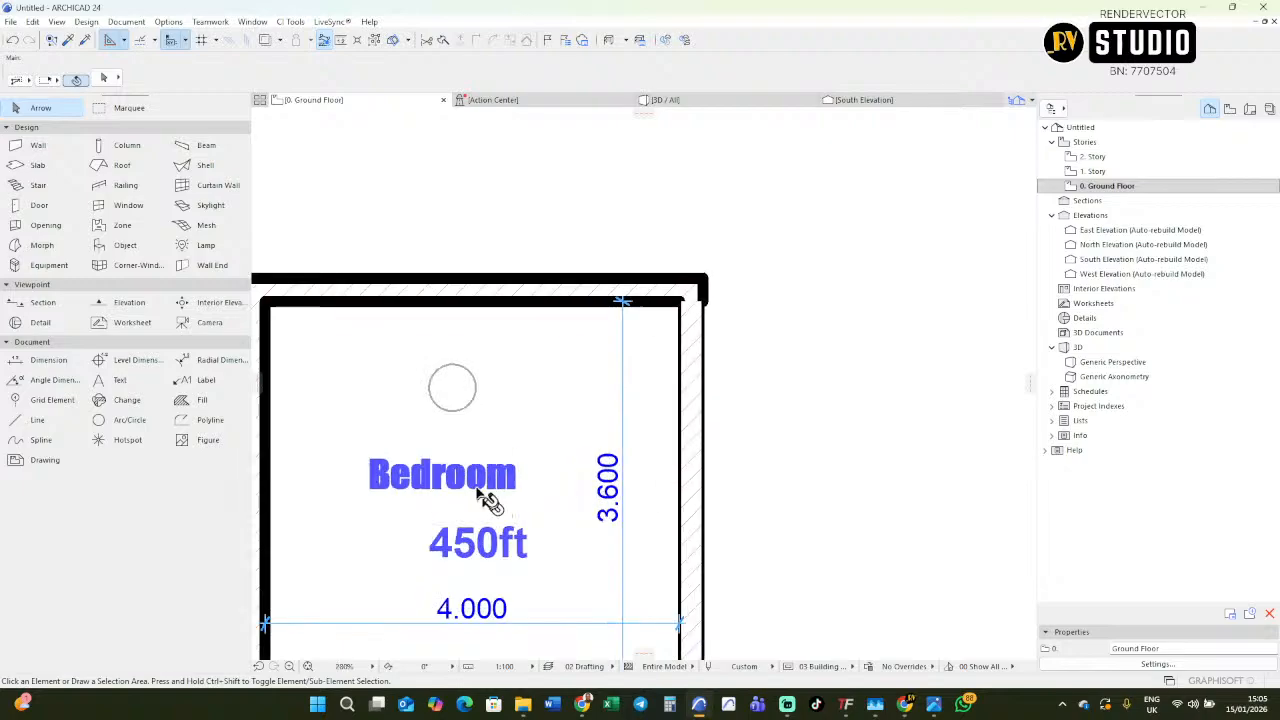
pyautogui.scroll(1, 487, 500)
pyautogui.click(487, 492)
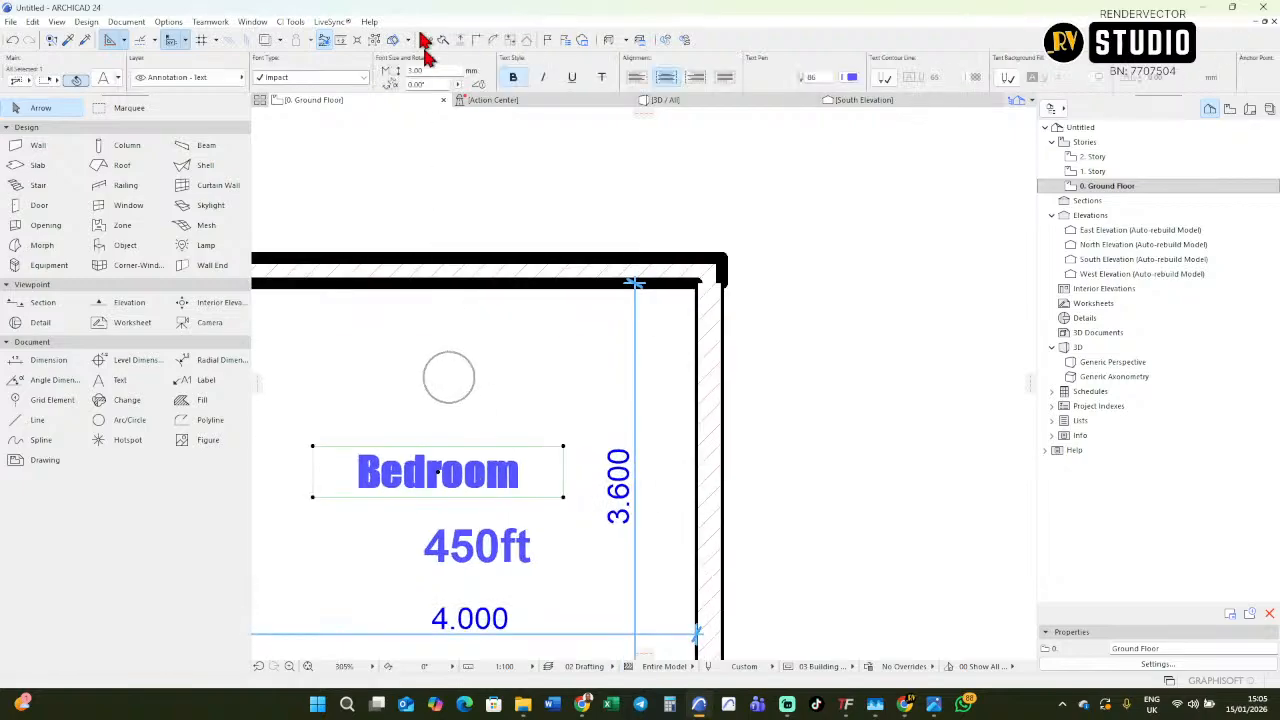
pyautogui.click(363, 77)
pyautogui.scroll(-1, 363, 177)
pyautogui.scroll(1, 355, 152)
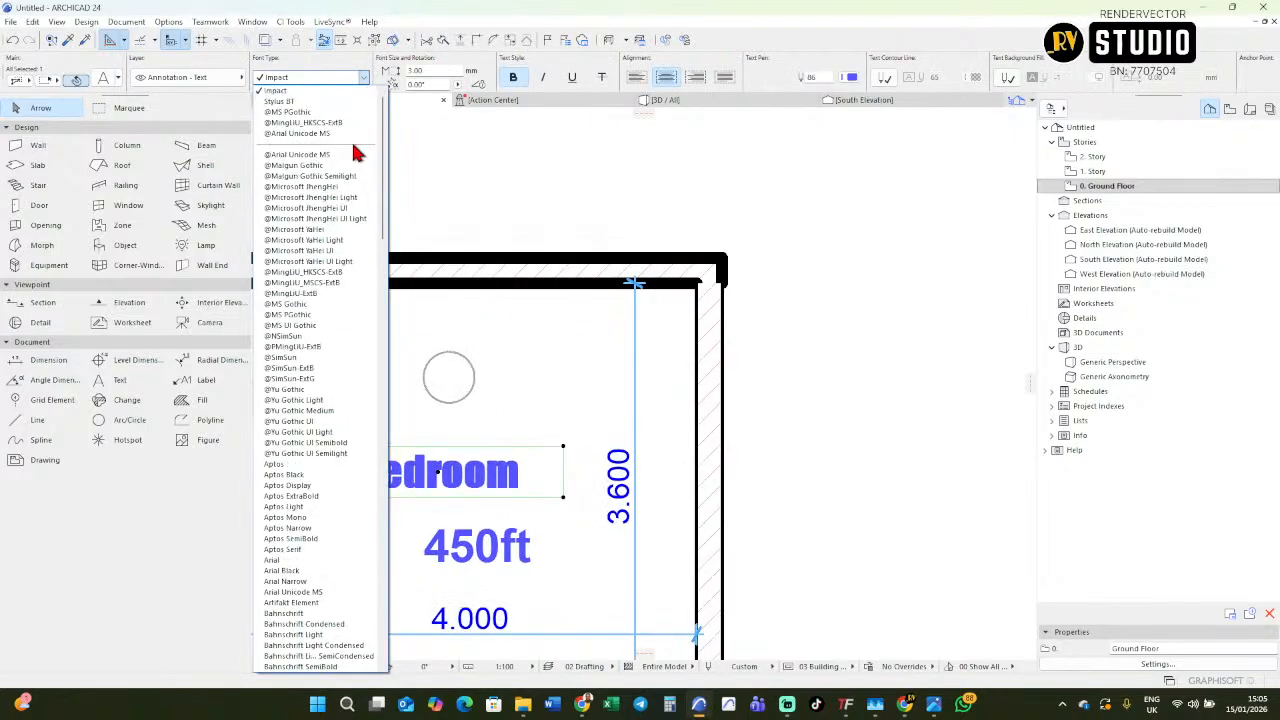
pyautogui.click(307, 103)
pyautogui.click(521, 397)
# Make the 450ft label italic and remove its bold style.
pyautogui.click(503, 548)
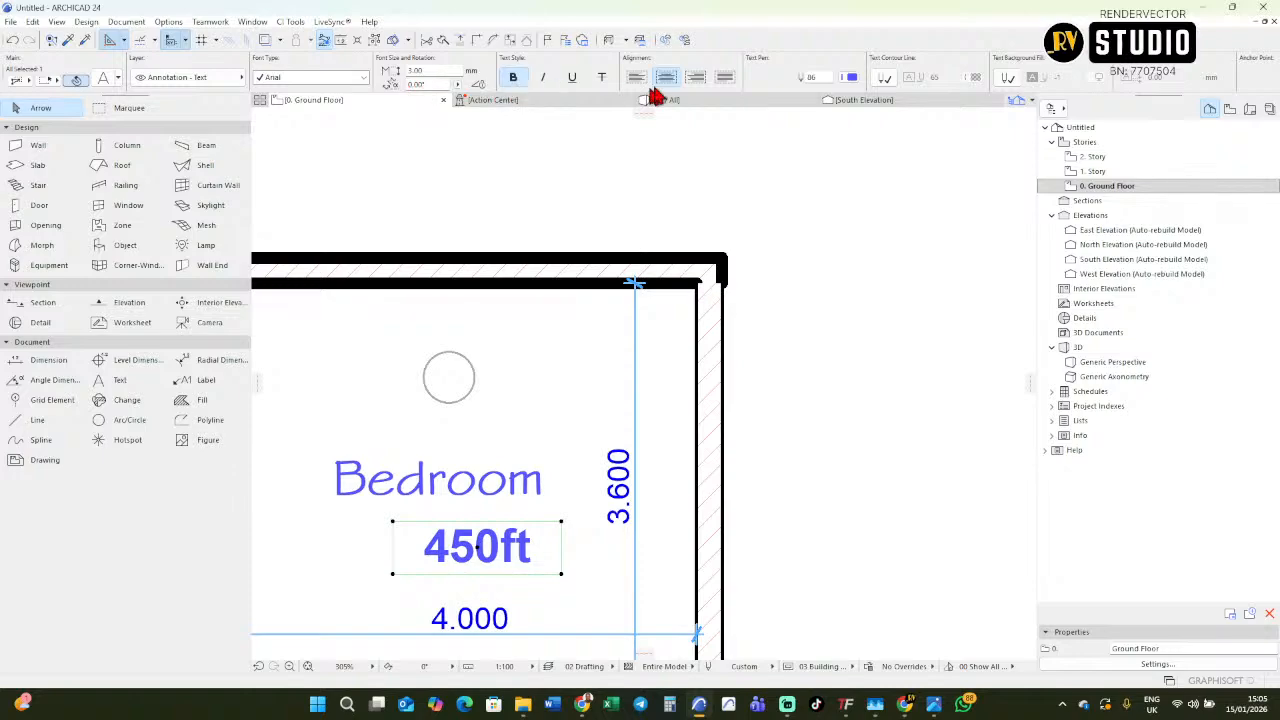
pyautogui.click(543, 78)
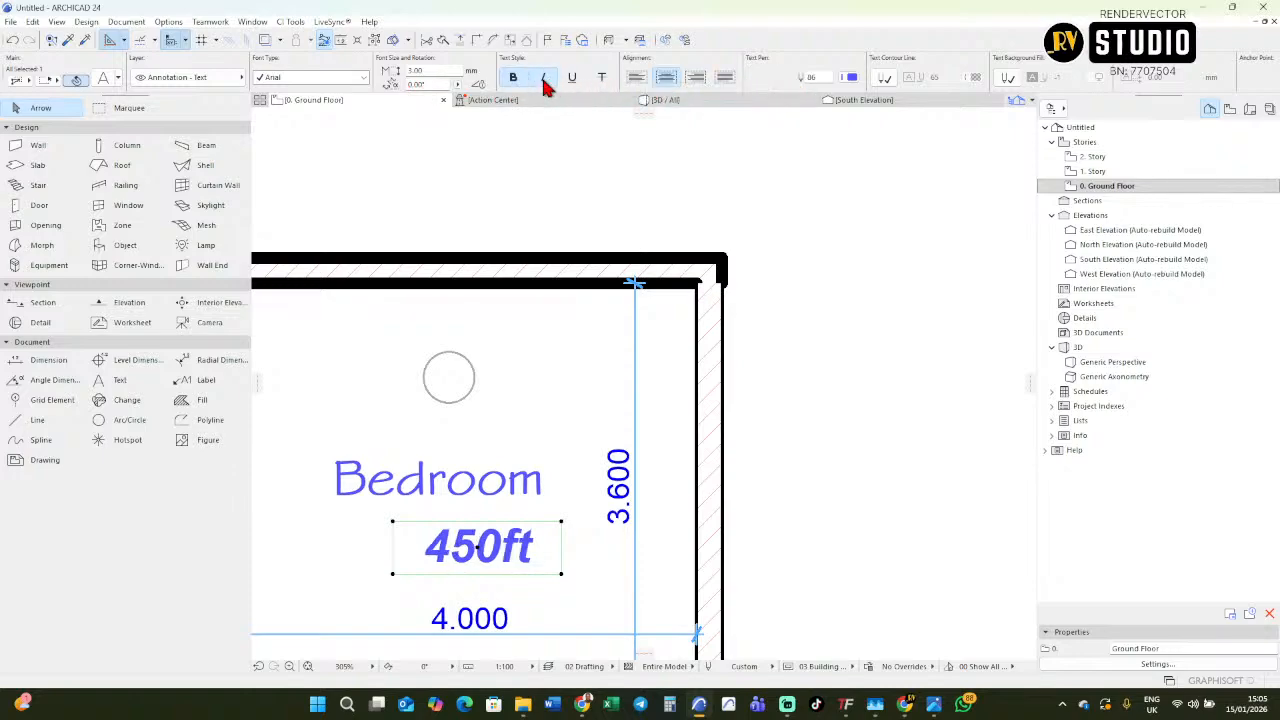
pyautogui.click(514, 80)
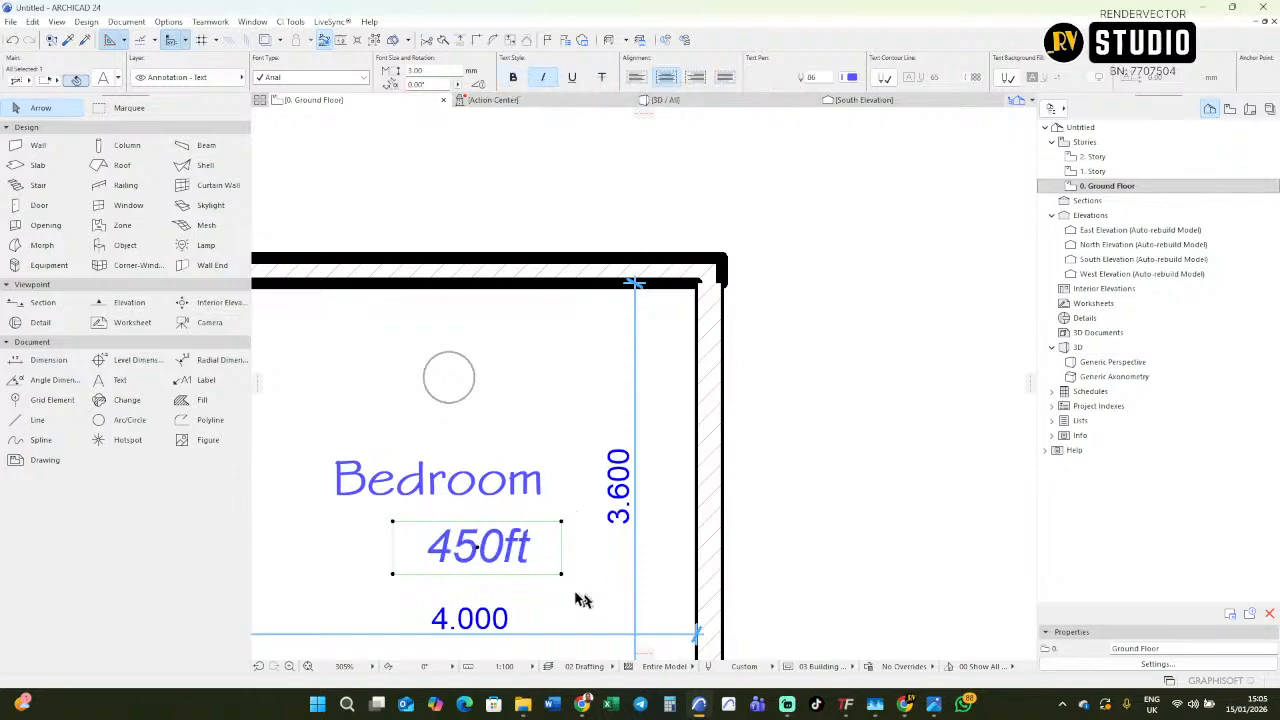
# Shrink the 450ft label graphically, text included, and move it close beneath the right end of the Bedroom label.
pyautogui.hotkey('ctrl', 'k')
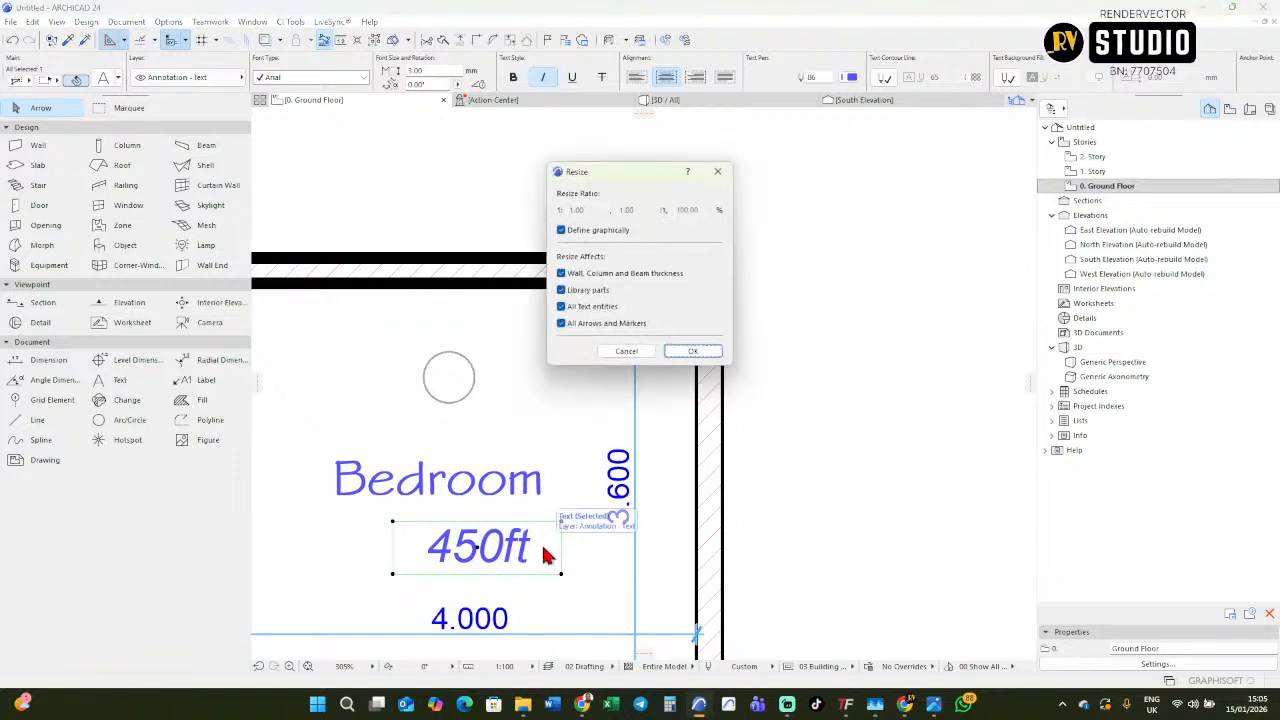
pyautogui.click(692, 351)
pyautogui.click(561, 573)
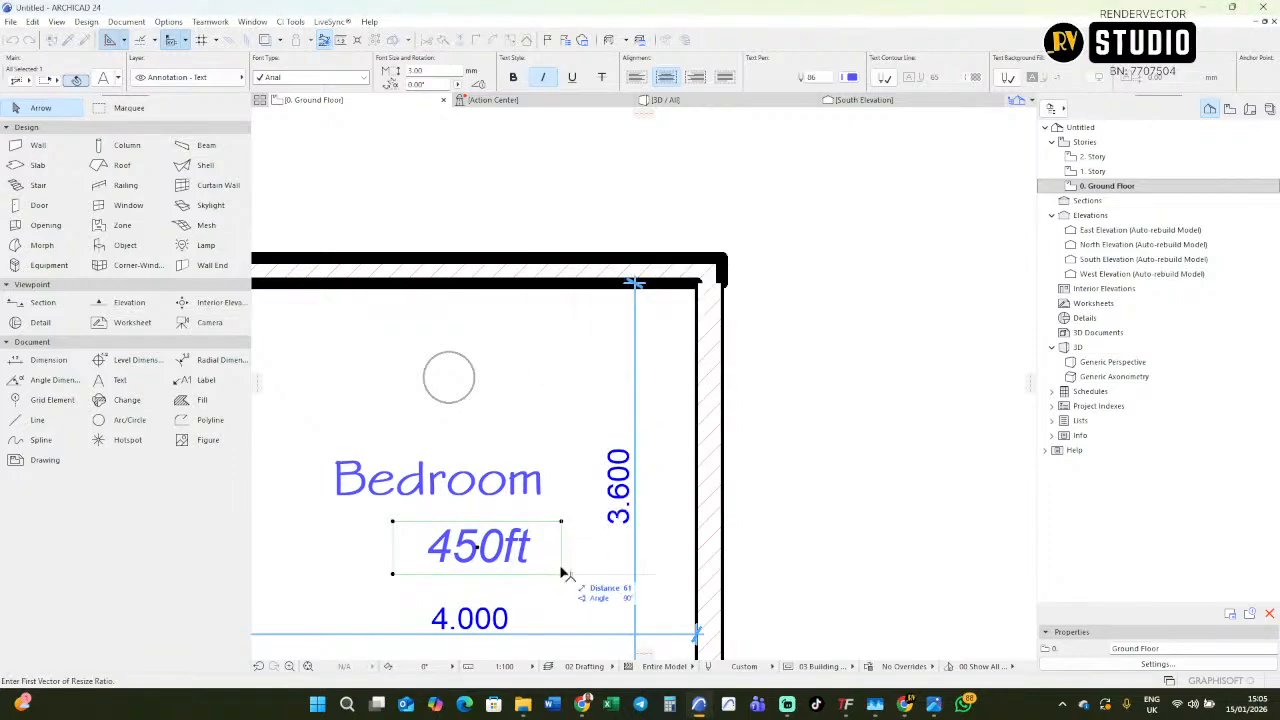
pyautogui.click(561, 554)
pyautogui.hotkey('ctrl', 'd')
pyautogui.click(544, 567)
pyautogui.click(515, 530)
pyautogui.scroll(-4, 535, 526)
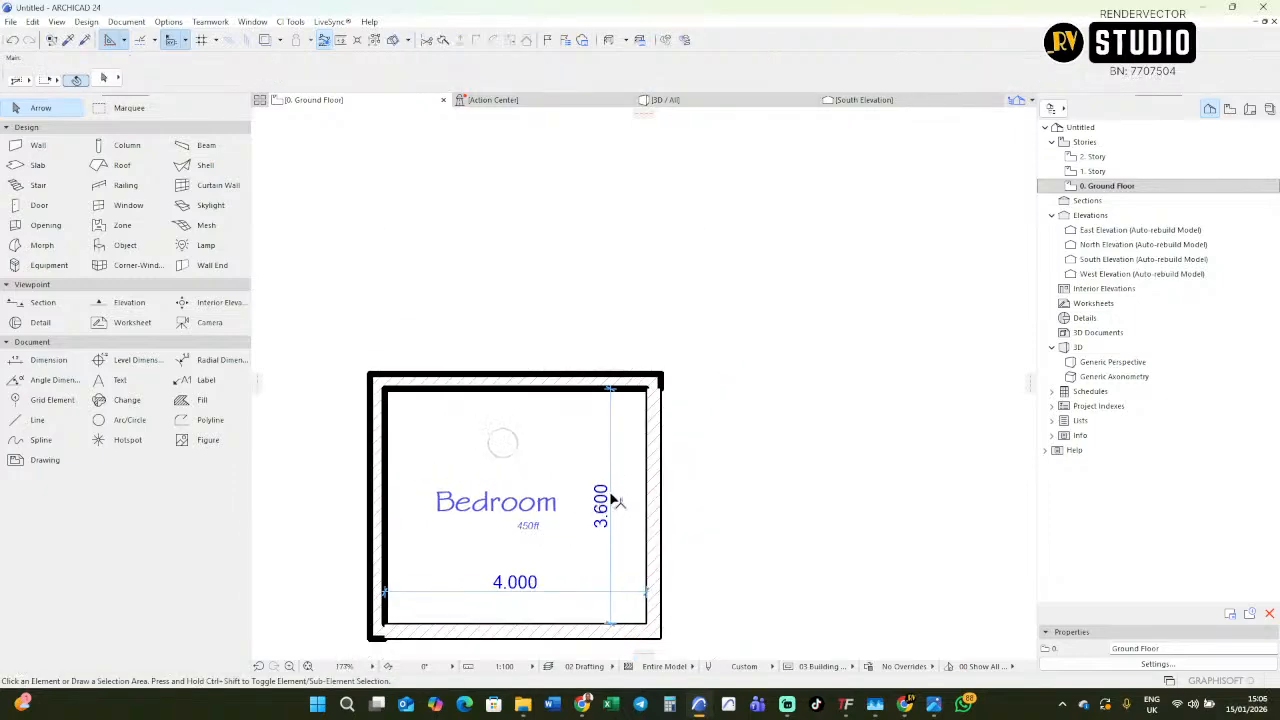
pyautogui.scroll(2, 490, 505)
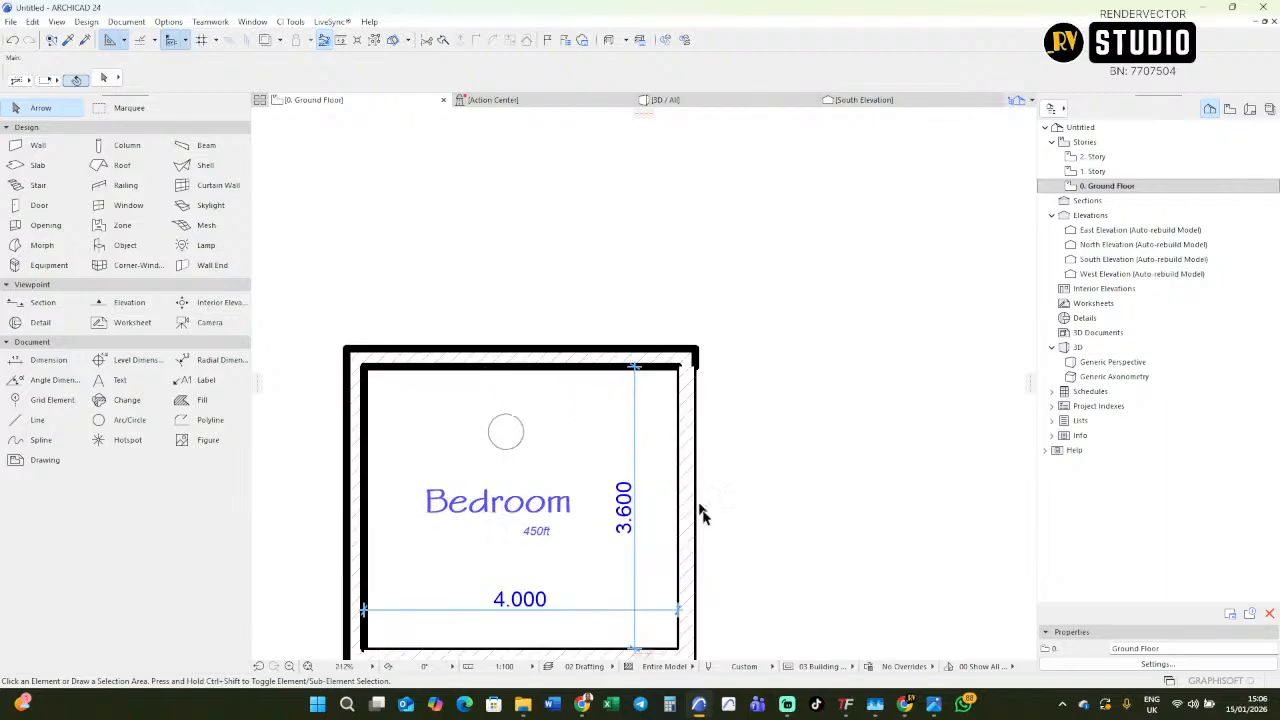
pyautogui.scroll(8, 695, 500)
pyautogui.scroll(-8, 667, 514)
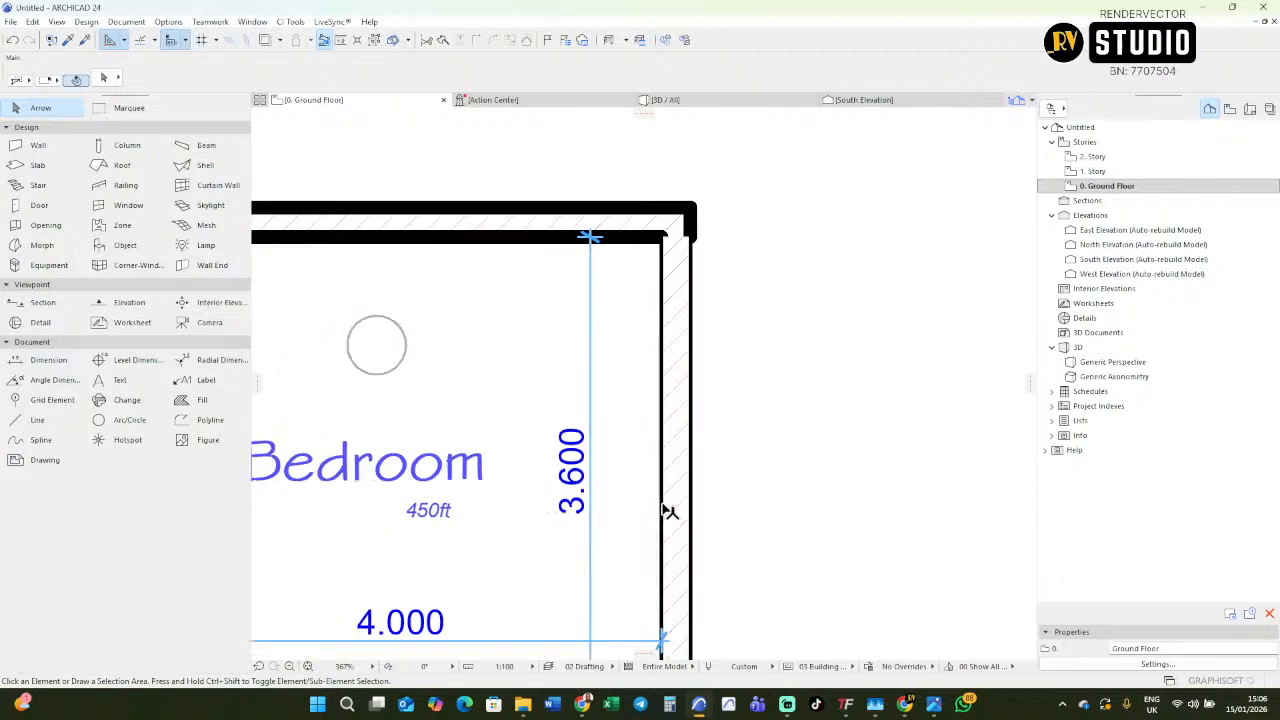
# Set the text pen of the Bedroom and 450ft labels to black pen 1.
pyautogui.click(521, 509)
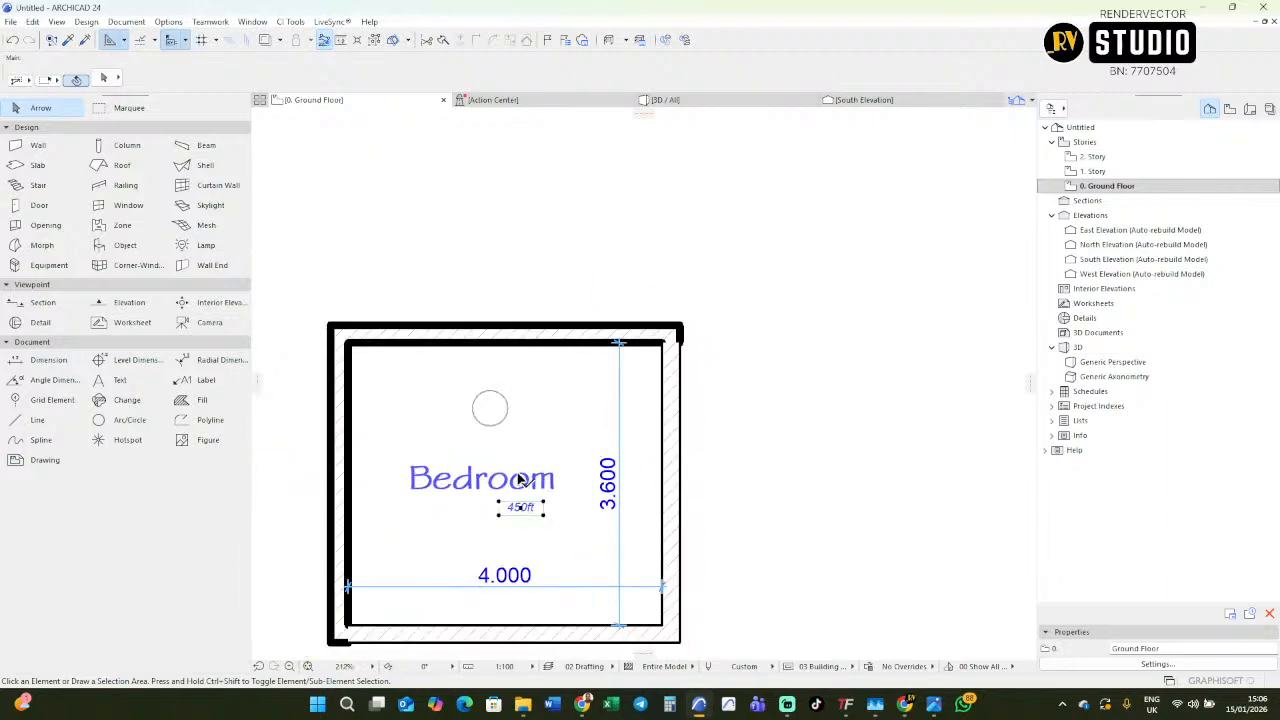
pyautogui.click(519, 481)
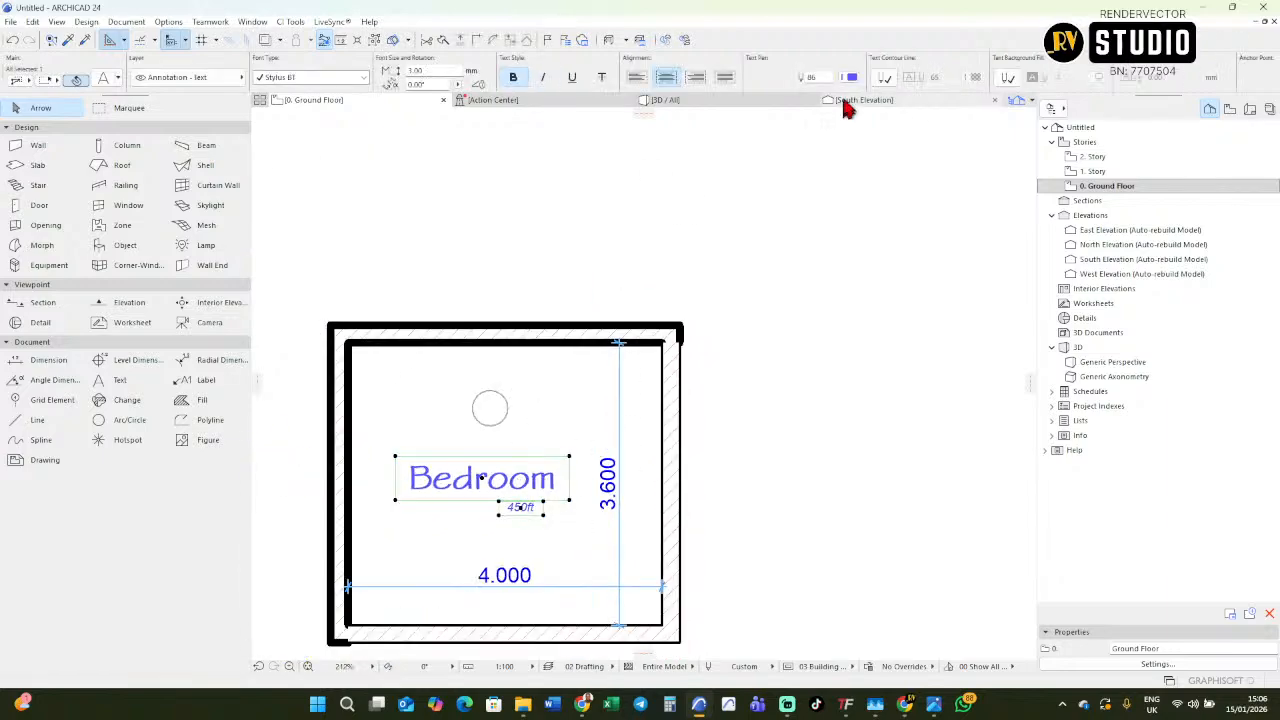
pyautogui.click(848, 78)
pyautogui.click(866, 80)
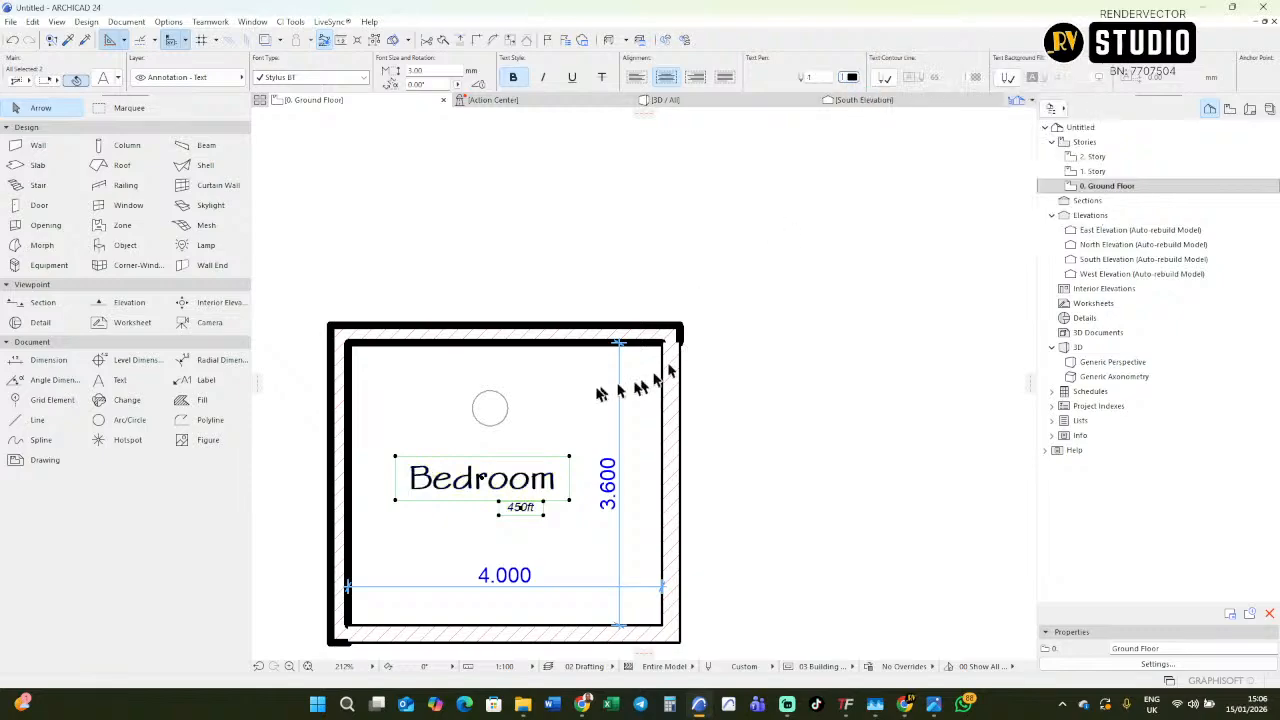
# Set the text pen of both room dimensions to black pen 1.
pyautogui.click(600, 489)
pyautogui.click(612, 470)
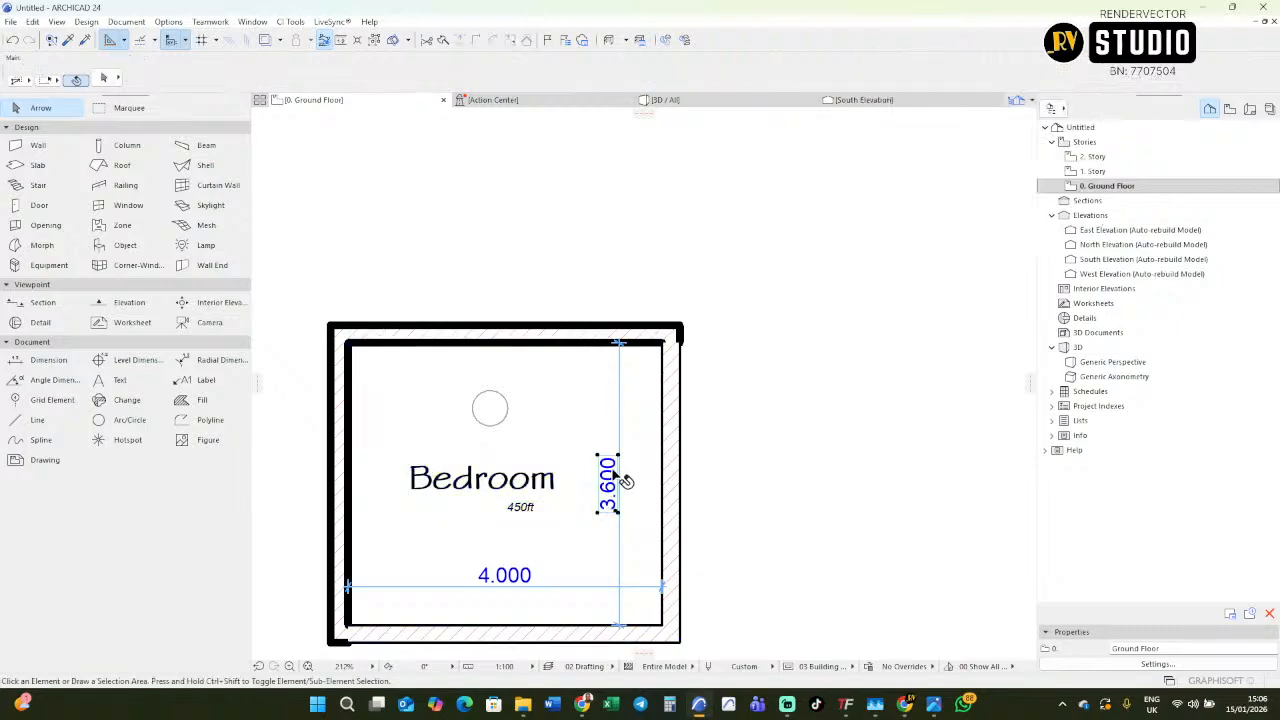
pyautogui.click(624, 420)
pyautogui.click(575, 588)
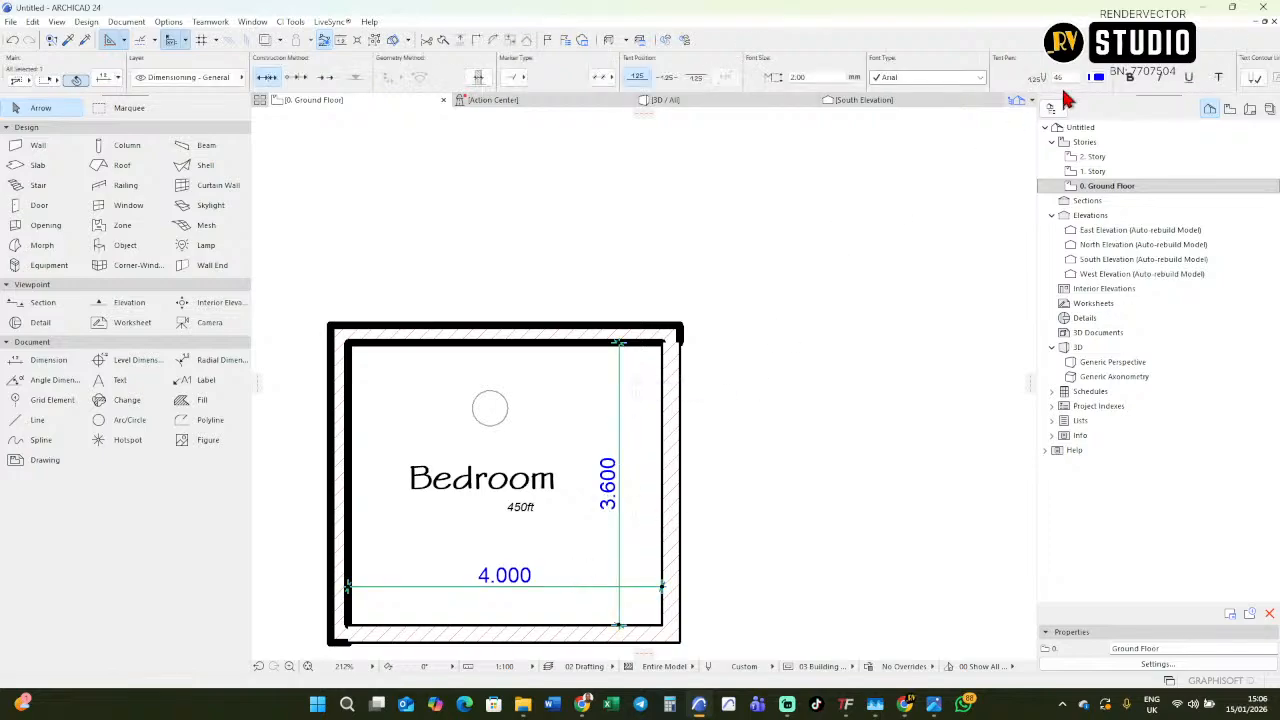
pyautogui.click(1097, 80)
pyautogui.click(884, 106)
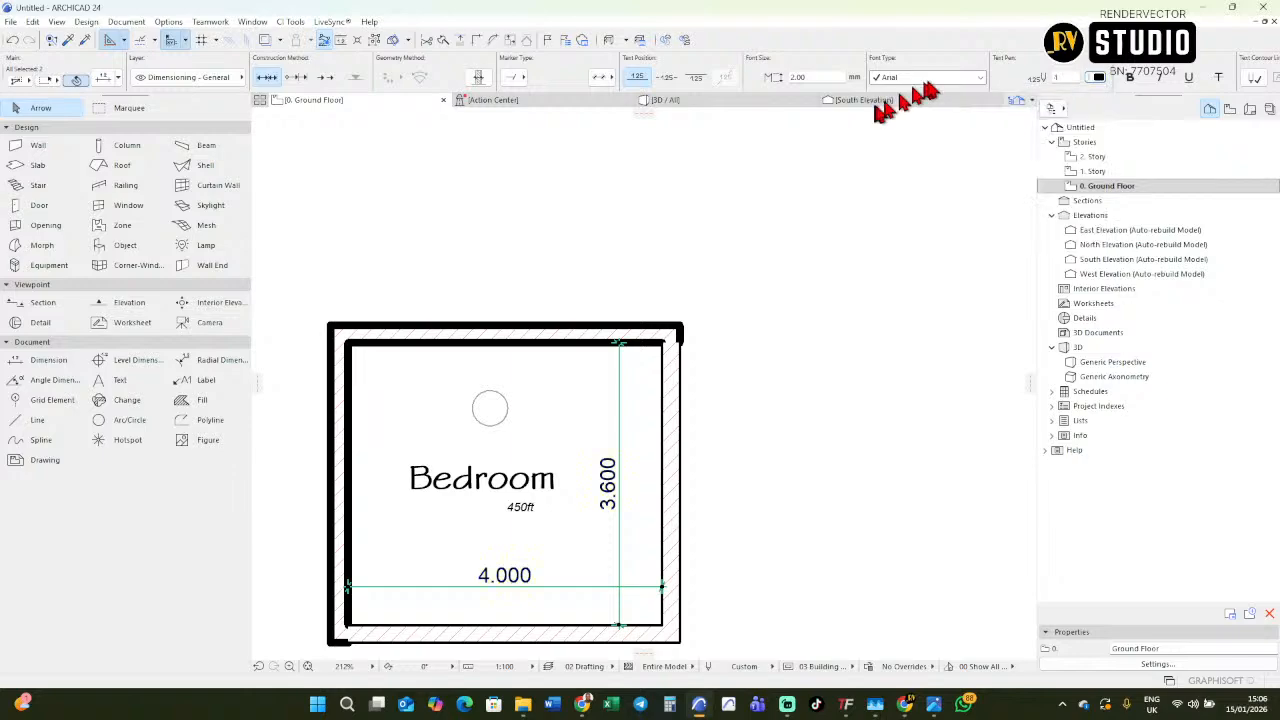
# Set the pointer pen of both room dimensions to pen 1.
pyautogui.scroll(-5, 926, 75)
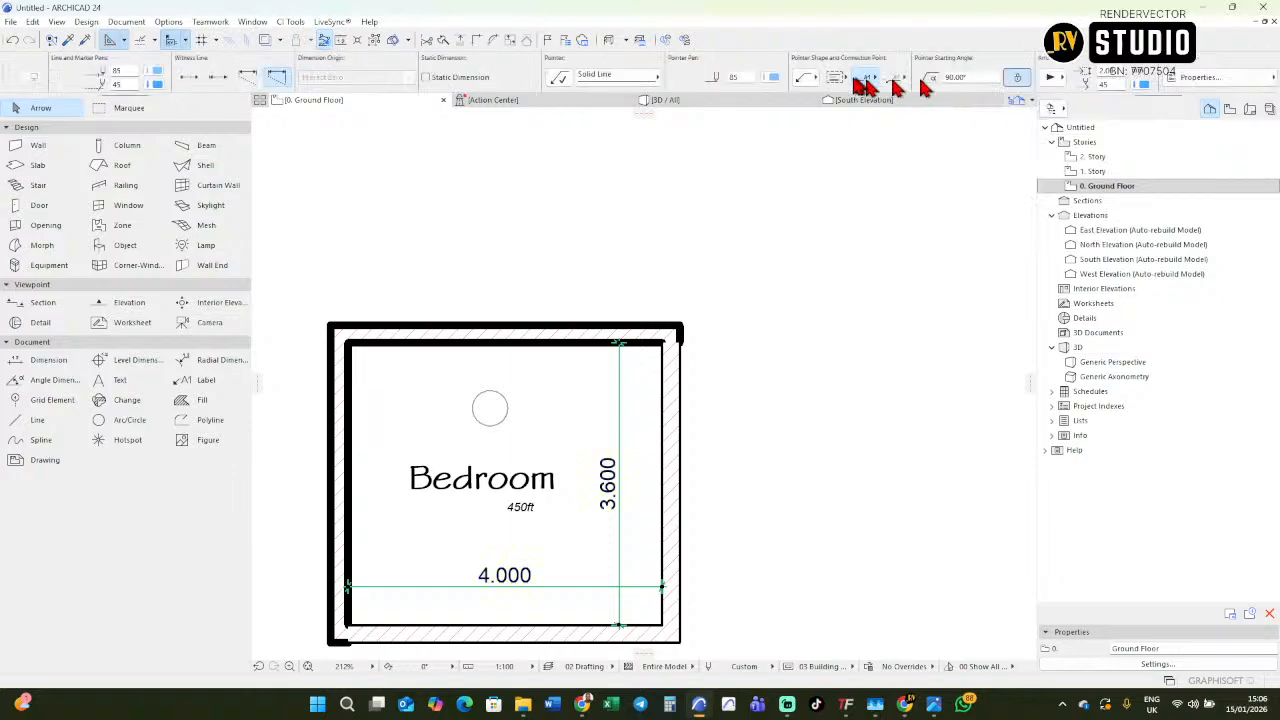
pyautogui.click(770, 78)
pyautogui.click(784, 80)
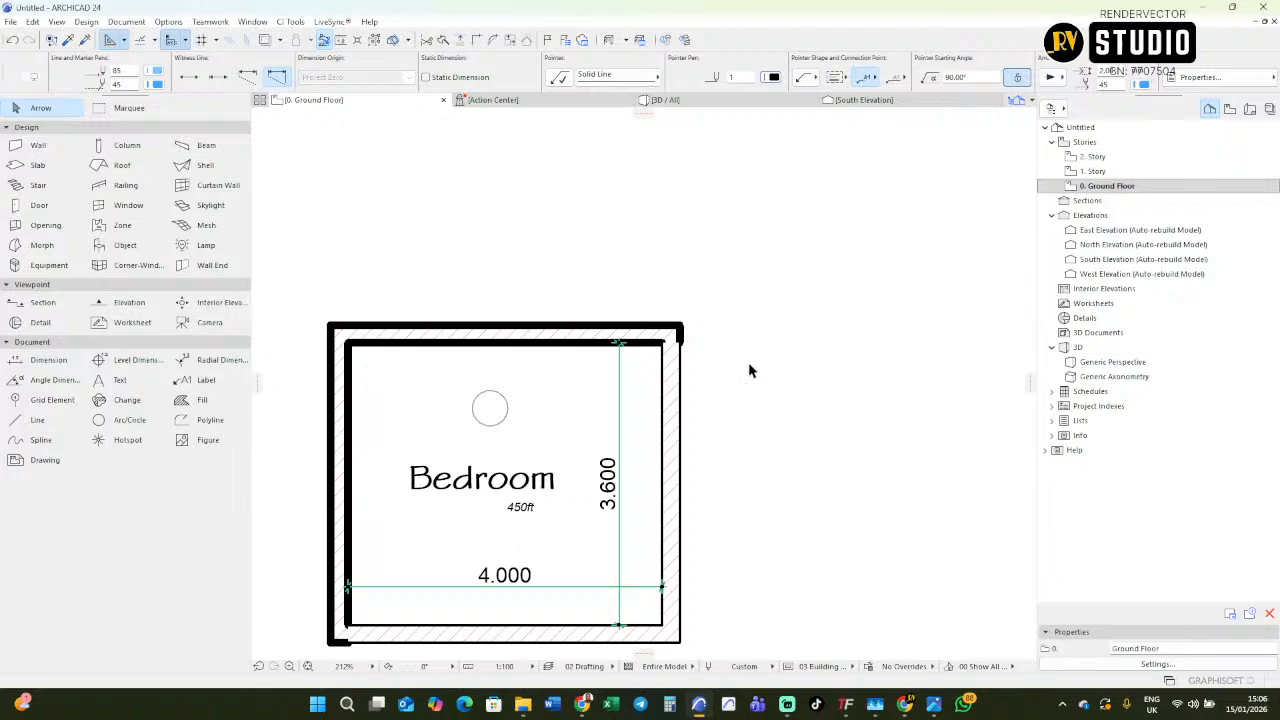
pyautogui.press('Escape')
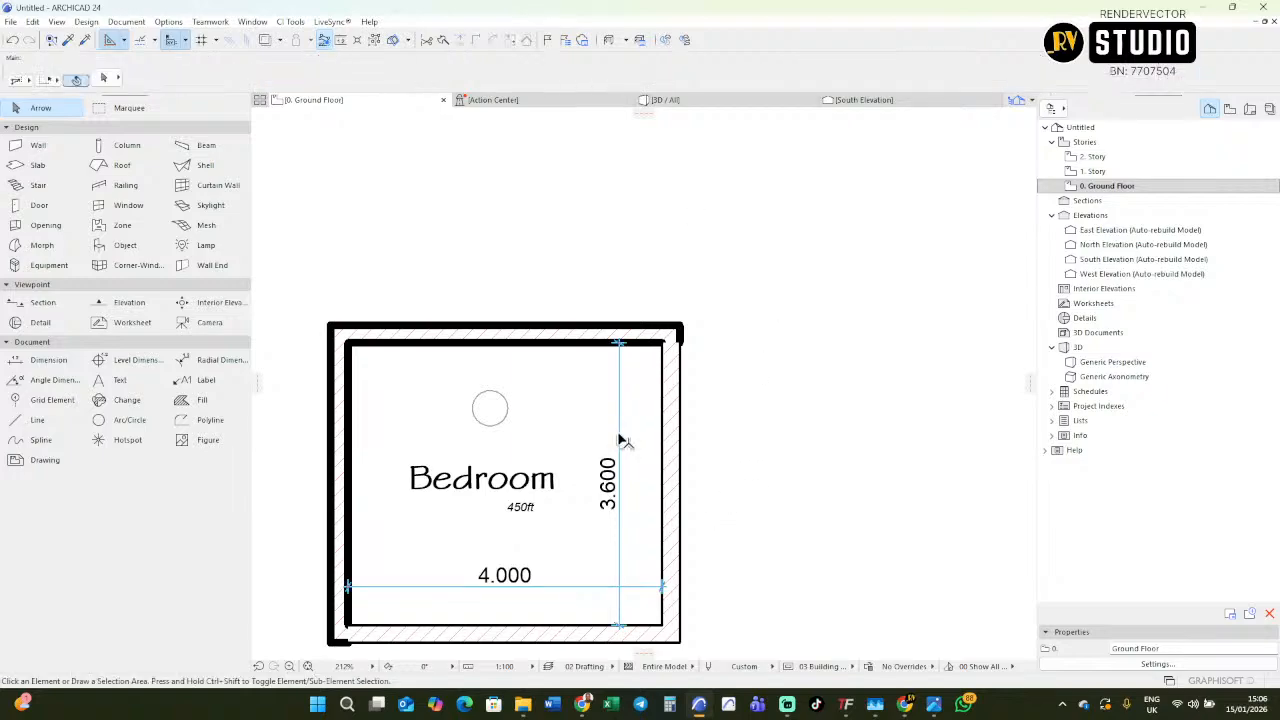
# Reselect both room dimensions and change the pen of their pointer arrowheads.
pyautogui.hotkey('ctrl', 'z')
pyautogui.hotkey('ctrl', 'shift', 'z')
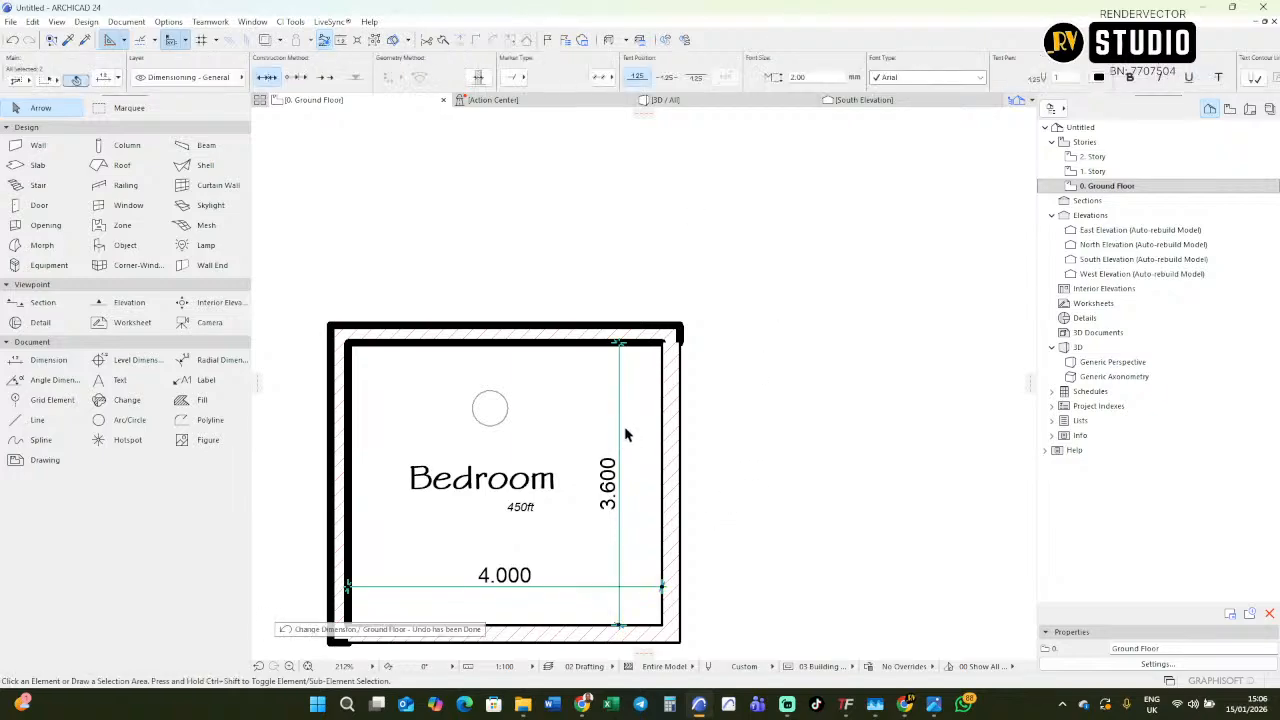
pyautogui.scroll(-10, 915, 80)
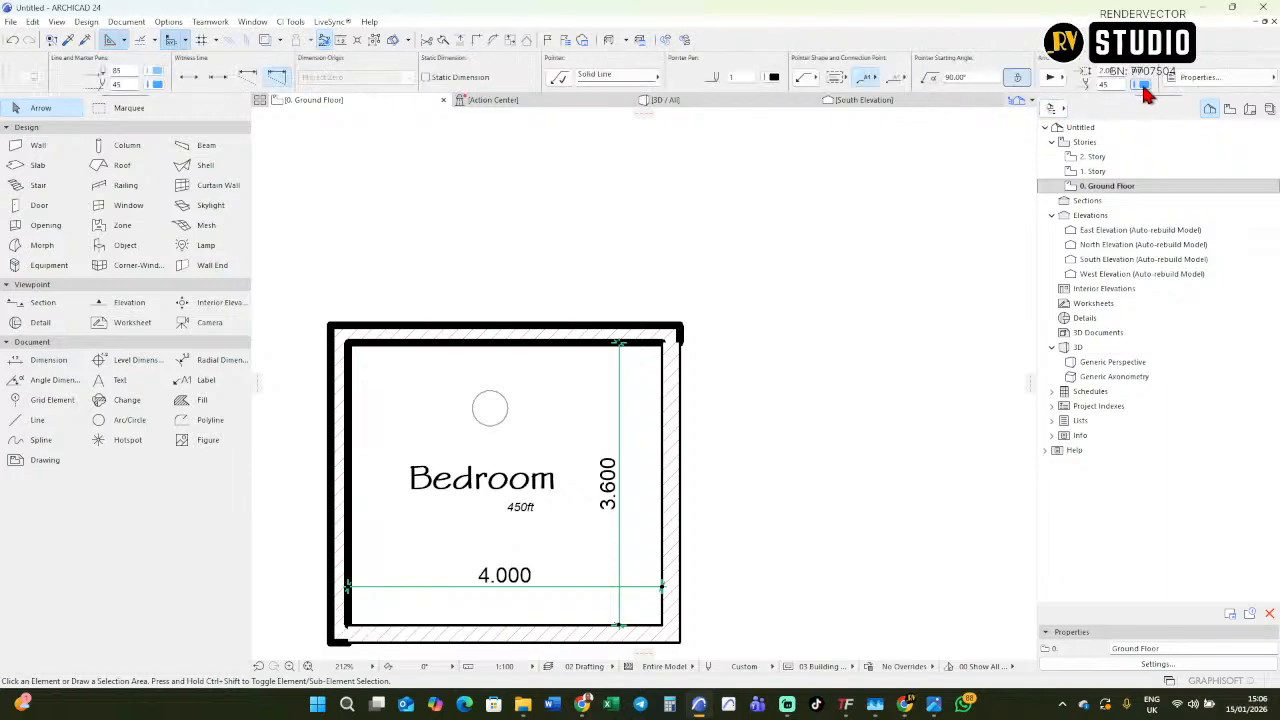
pyautogui.click(1143, 85)
pyautogui.click(921, 114)
pyautogui.click(817, 338)
pyautogui.scroll(-4, 630, 537)
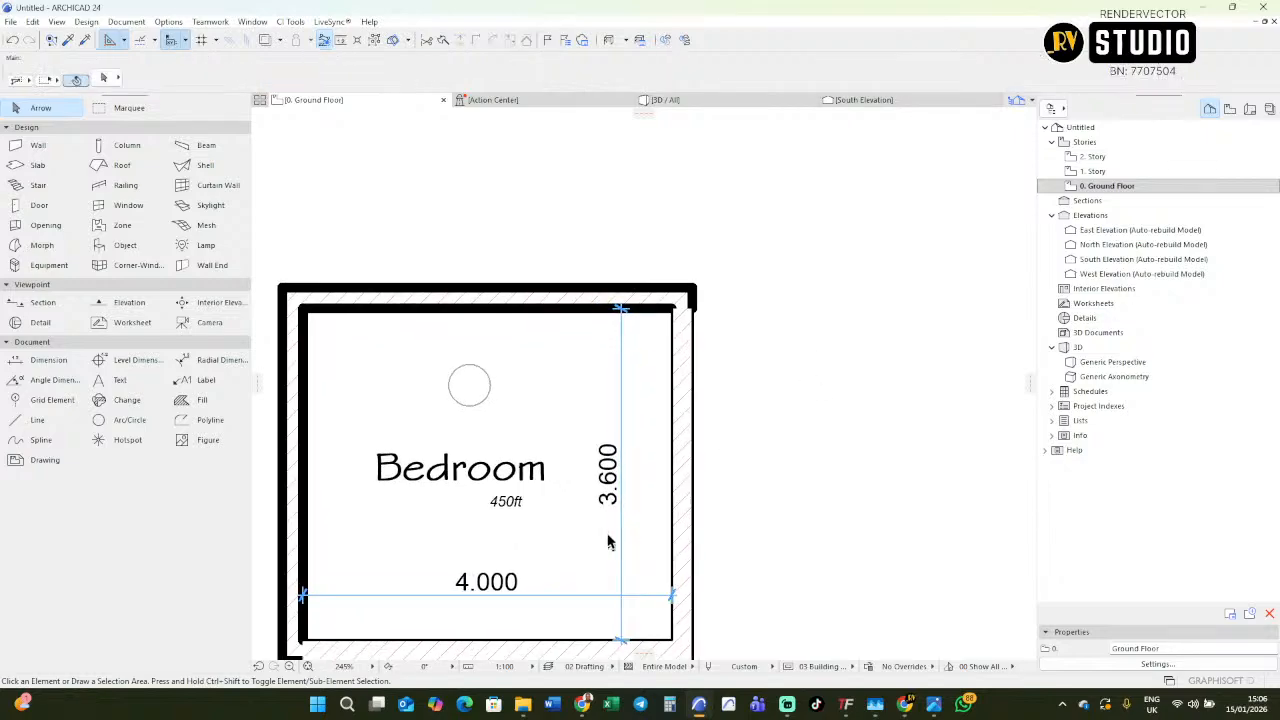
# Pick up the settings of the thick-lined upper wall and transfer them to the thin-lined right and lower walls.
pyautogui.scroll(5, 693, 393)
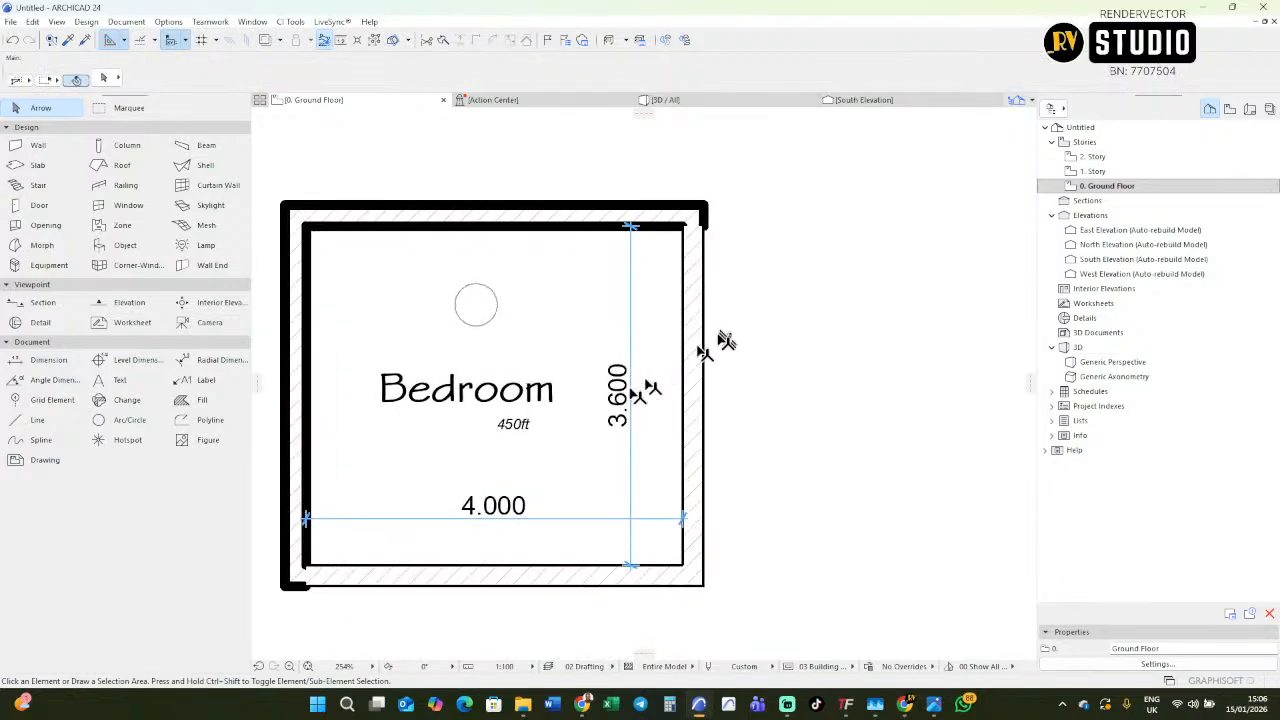
pyautogui.scroll(-10, 677, 380)
pyautogui.scroll(3, 641, 355)
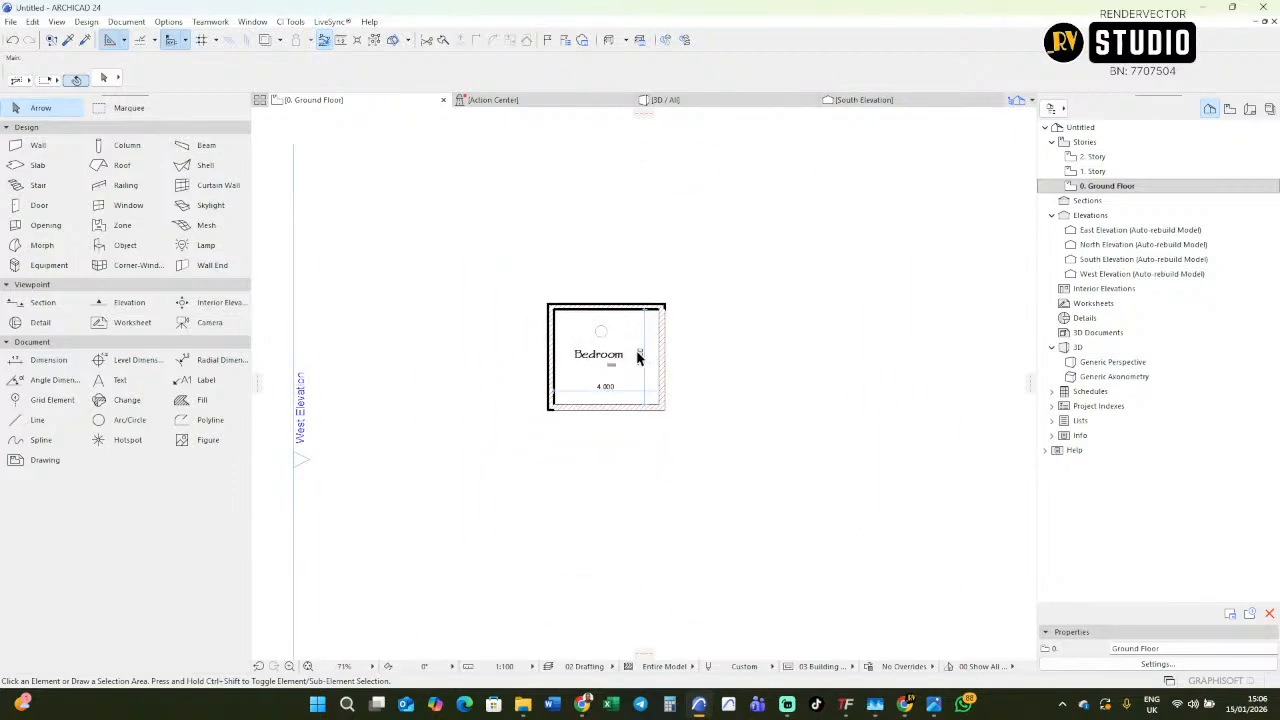
pyautogui.scroll(5, 670, 388)
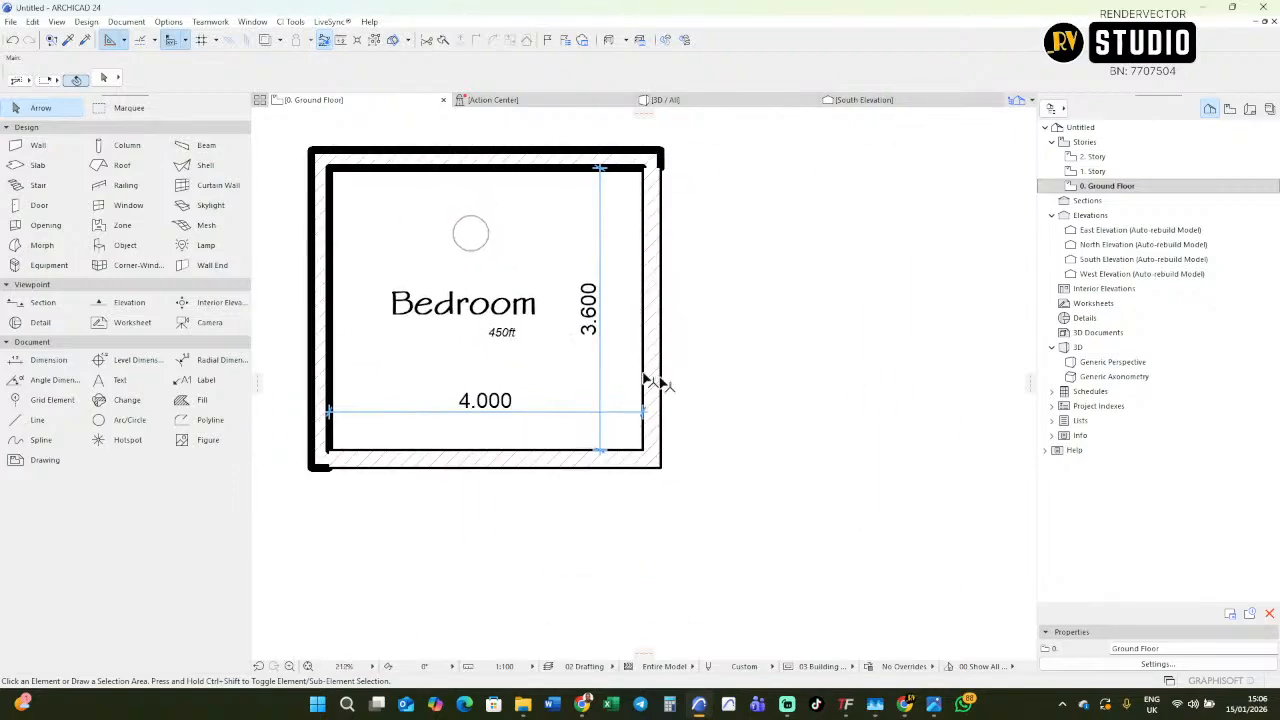
pyautogui.moveTo(528, 334); pyautogui.dragTo(574, 471, button='middle')
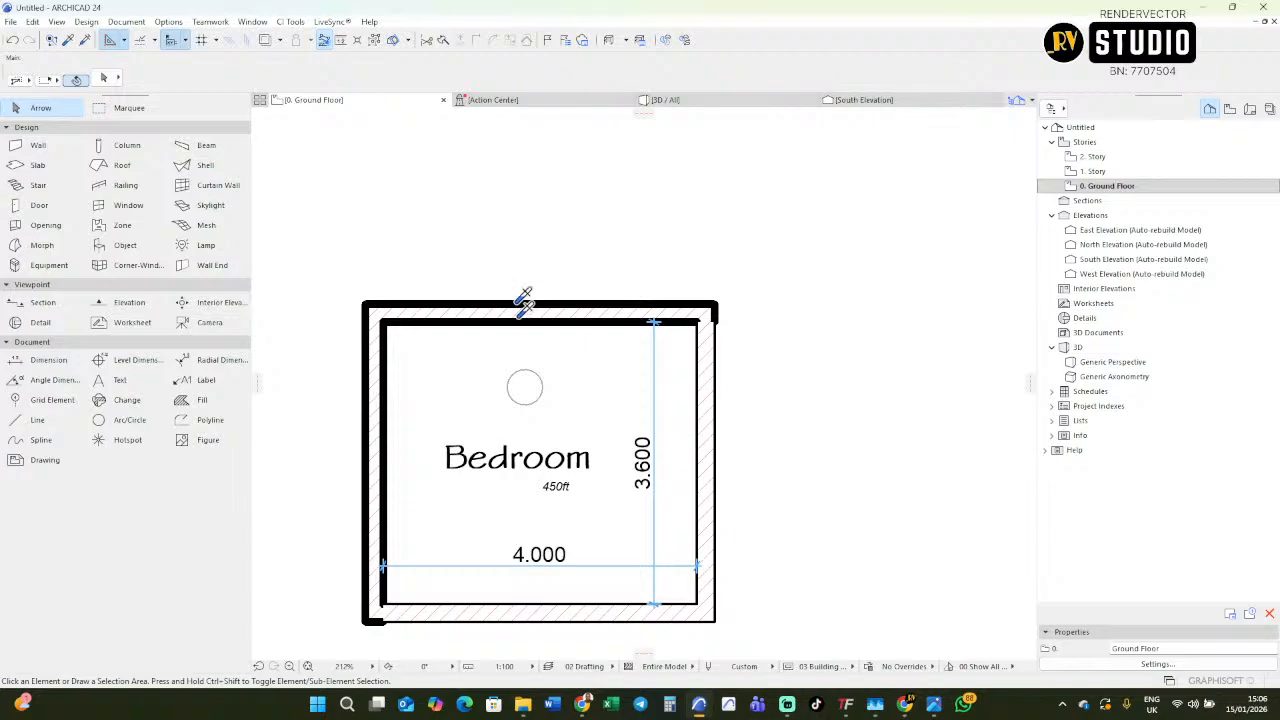
pyautogui.keyDown('alt'); pyautogui.click(706, 411); pyautogui.keyUp('alt')
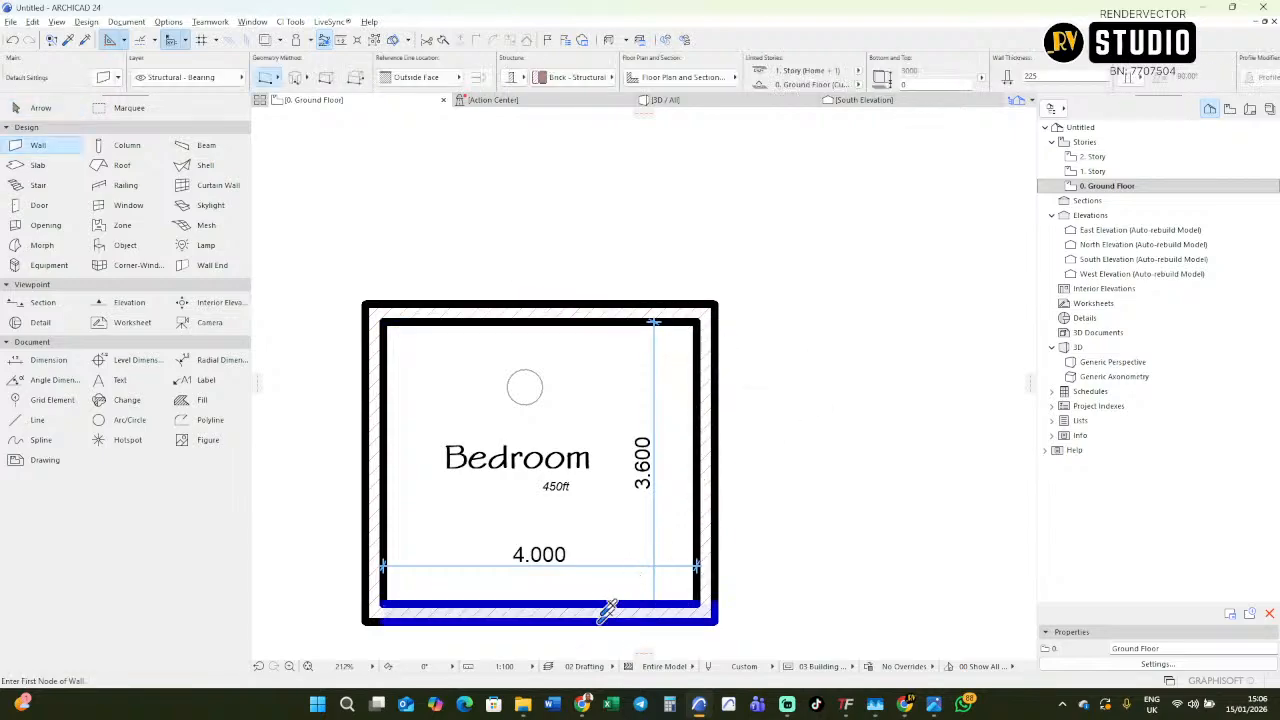
pyautogui.press('Escape')
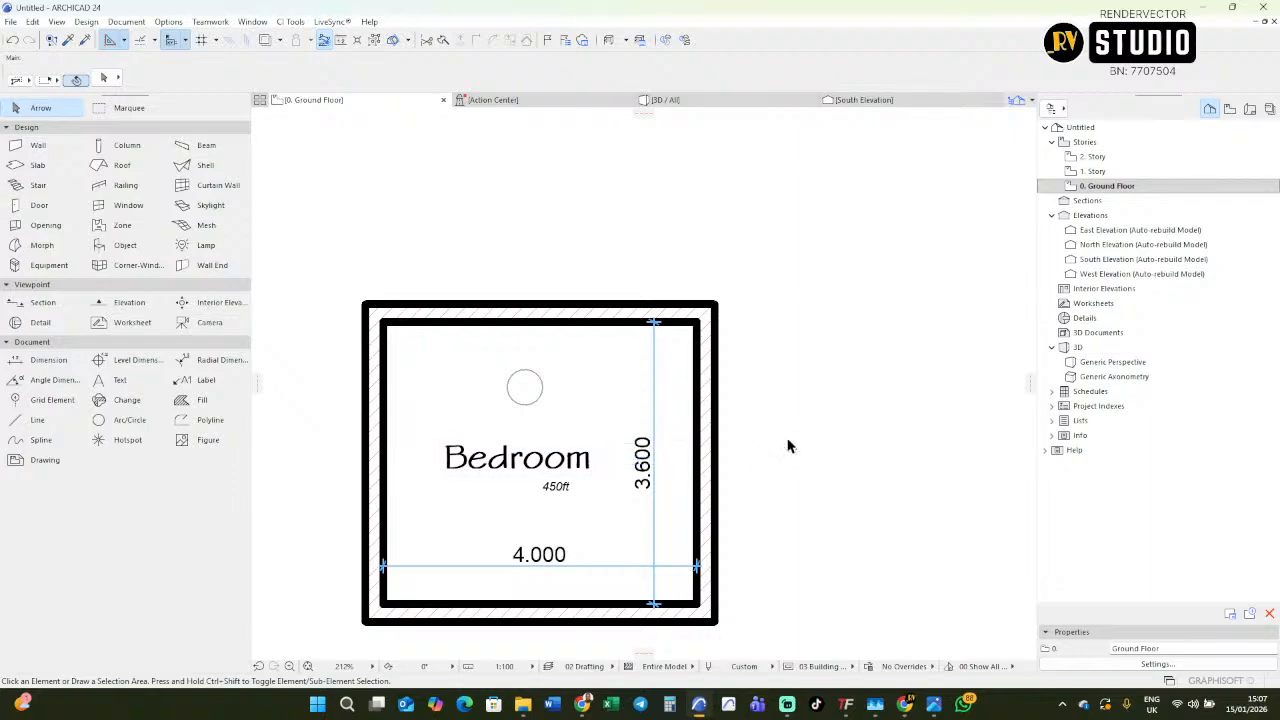
# Delete the whole room, including its walls, dimensions, labels and circle.
pyautogui.moveTo(786, 443); pyautogui.dragTo(829, 329, button='middle')
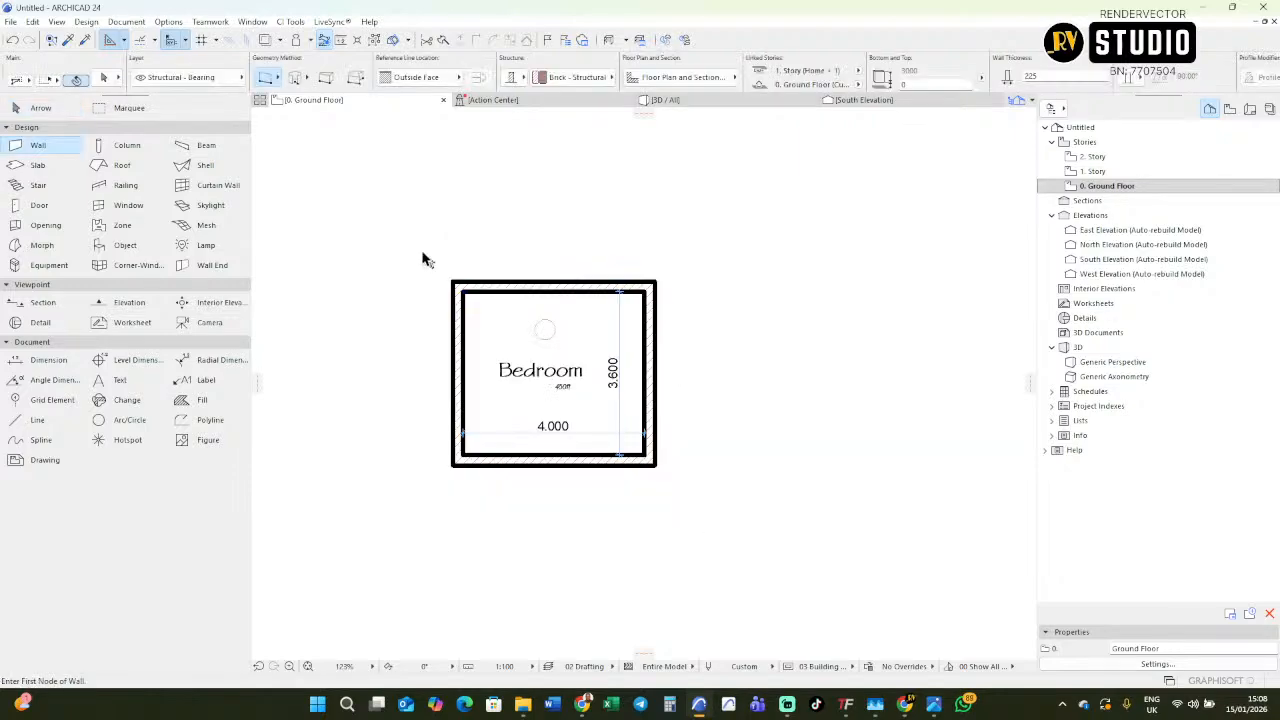
pyautogui.keyDown('shift'); pyautogui.moveTo(422, 253); pyautogui.dragTo(664, 499); pyautogui.keyUp('shift')
pyautogui.keyDown('shift'); pyautogui.click(664, 499); pyautogui.keyUp('shift')
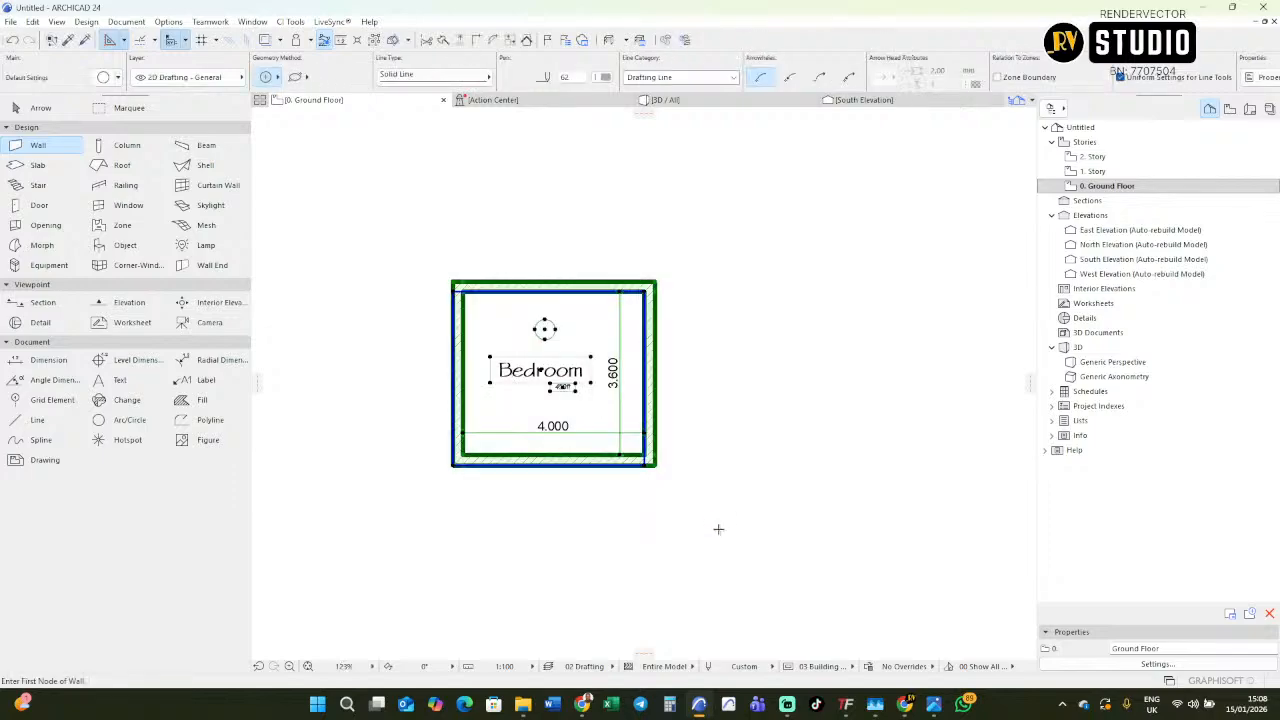
pyautogui.press('Delete')
pyautogui.scroll(-5, 714, 492)
pyautogui.moveTo(729, 515); pyautogui.dragTo(717, 456, button='middle')
pyautogui.keyDown('shift'); pyautogui.moveTo(648, 480); pyautogui.dragTo(757, 553); pyautogui.keyUp('shift')
pyautogui.press('Escape')
pyautogui.scroll(5, 703, 434)
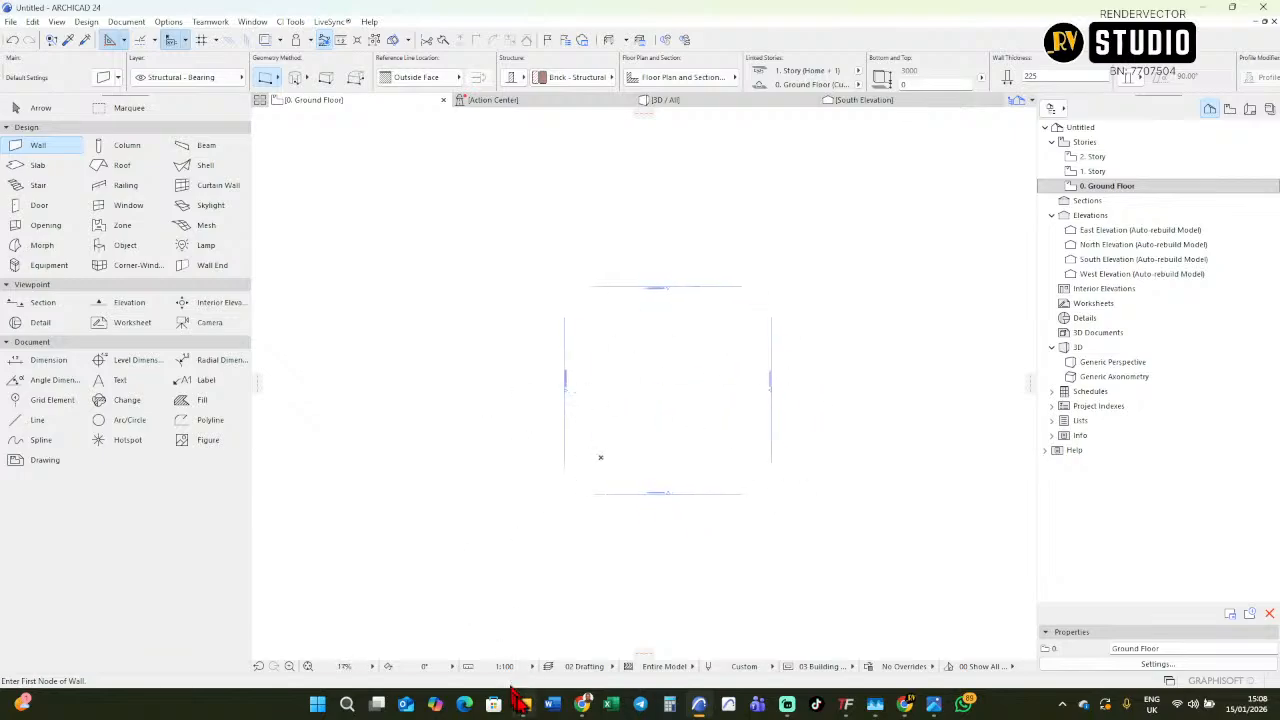
# Place the floor plan PDF DOC-20251208-WA0045 from the Downloads folder in the ground floor plan, beyond the East Elevation line.
pyautogui.moveTo(522, 704)
pyautogui.click(514, 660)
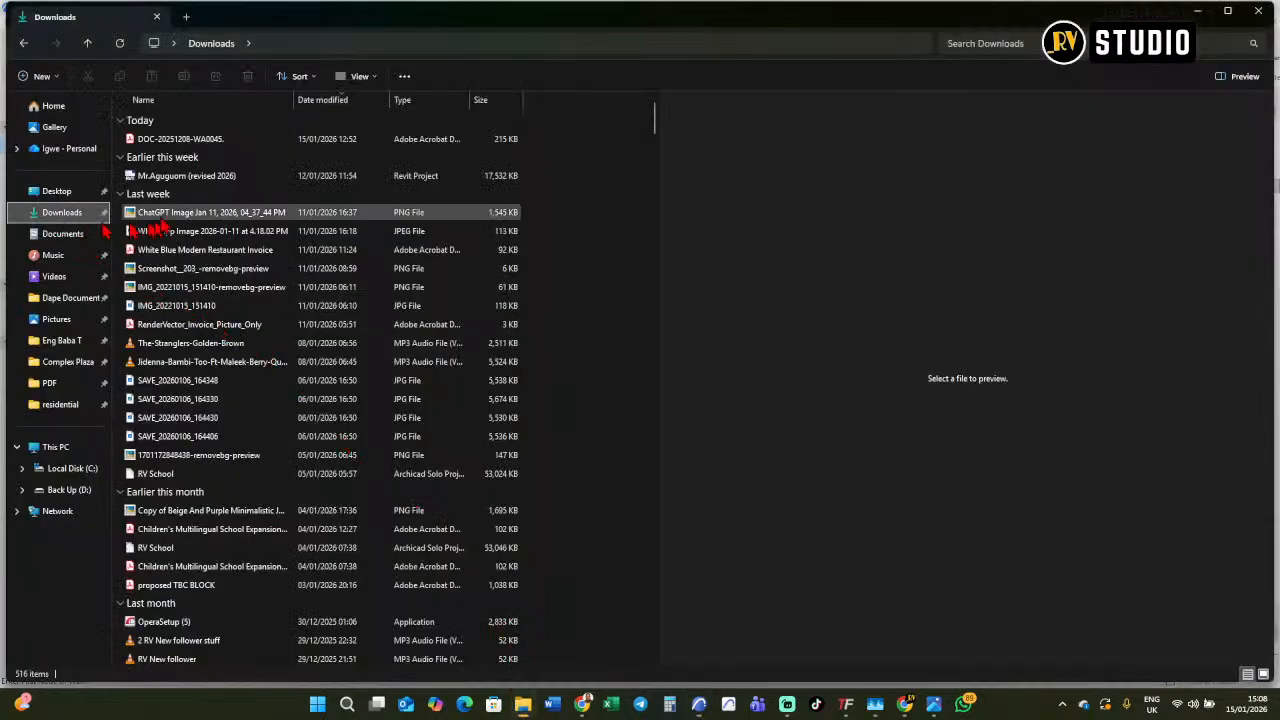
pyautogui.click(182, 142)
pyautogui.moveTo(182, 147); pyautogui.dragTo(630, 363)
pyautogui.scroll(5, 630, 363)
pyautogui.scroll(-5, 503, 297)
pyautogui.click(550, 340)
pyautogui.moveTo(546, 343); pyautogui.dragTo(844, 330)
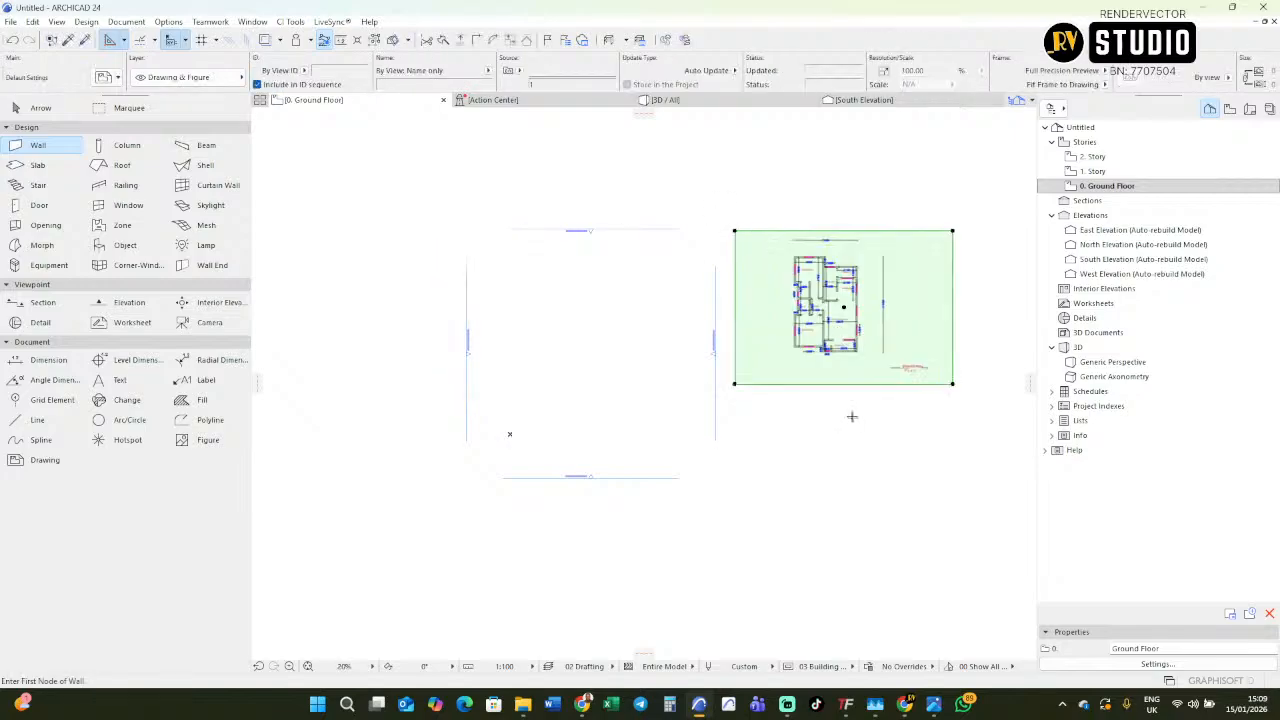
pyautogui.press('Escape')
# Examine the room layout and dimensions on the imported floor plan, especially the upper bedroom, W.C and kitchen.
pyautogui.scroll(5, 808, 312)
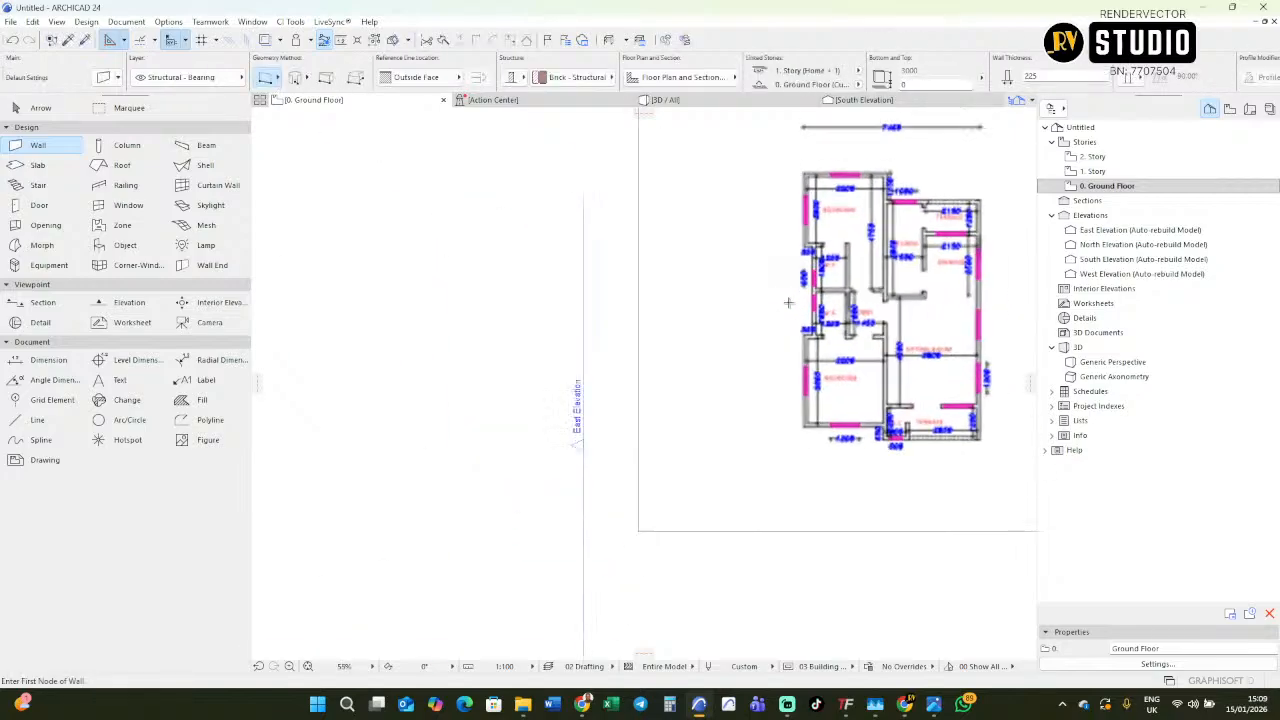
pyautogui.scroll(5, 808, 312)
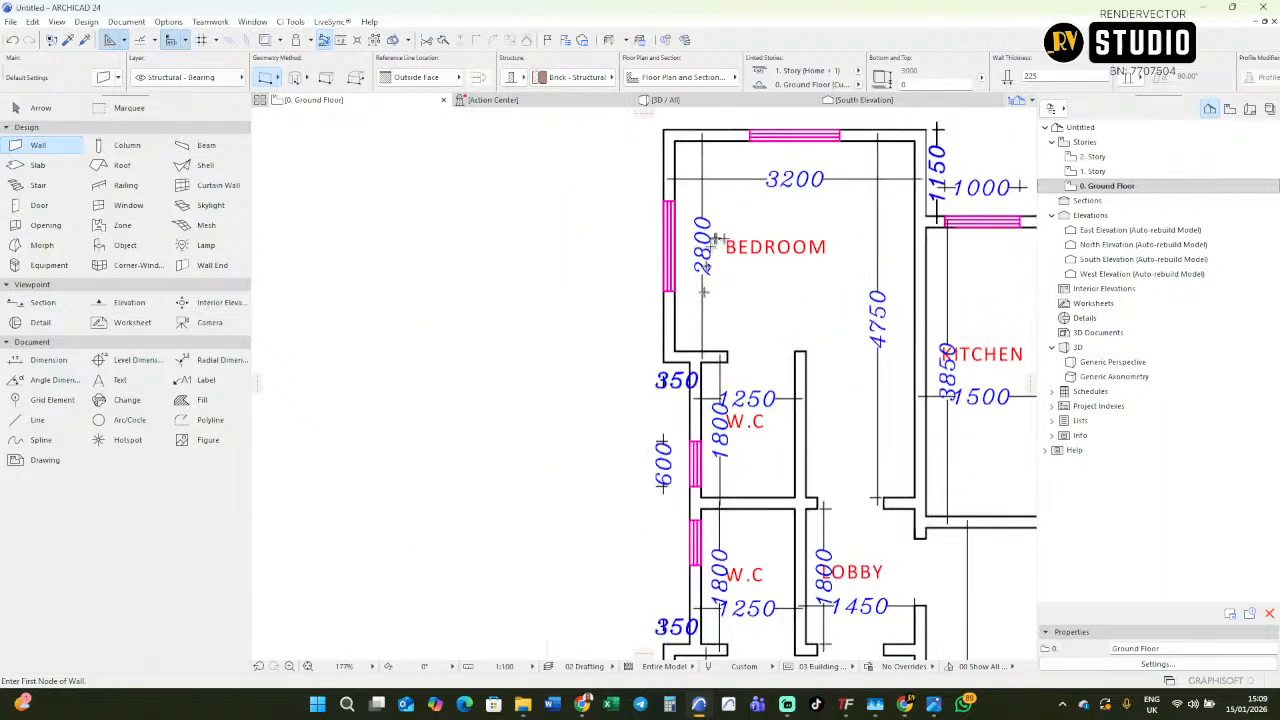
pyautogui.scroll(-5, 790, 257)
pyautogui.scroll(-2, 790, 257)
pyautogui.moveTo(729, 286)
pyautogui.mouseDown(button='middle')
pyautogui.moveTo(873, 265)
pyautogui.moveTo(751, 320)
pyautogui.mouseUp(button='middle')
pyautogui.scroll(1, 835, 281)
pyautogui.scroll(4, 836, 281)
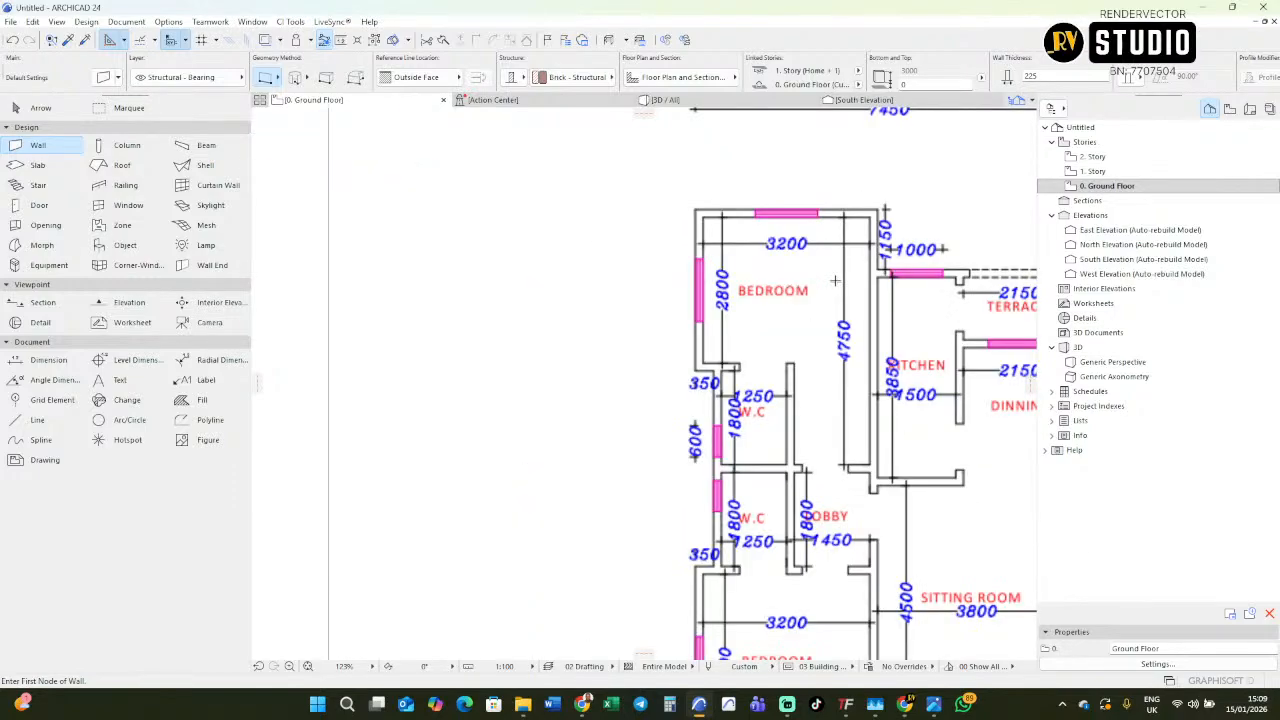
pyautogui.scroll(-8, 813, 280)
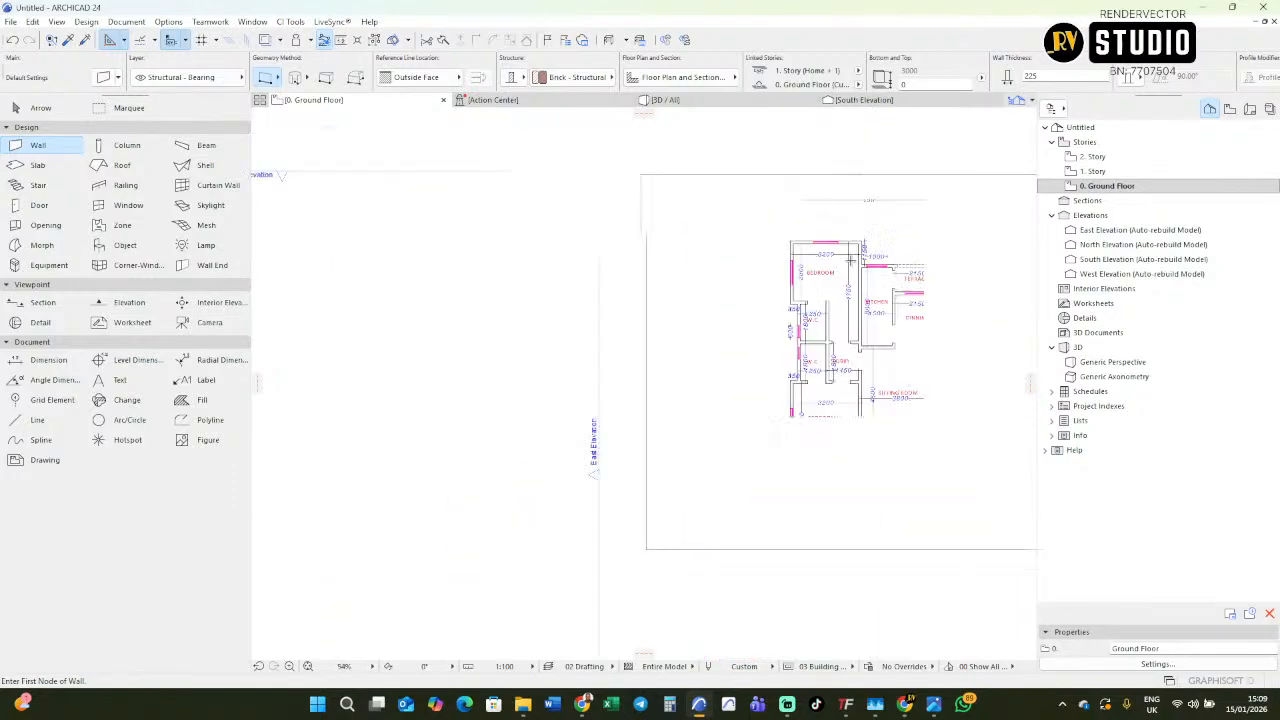
pyautogui.scroll(3, 413, 287)
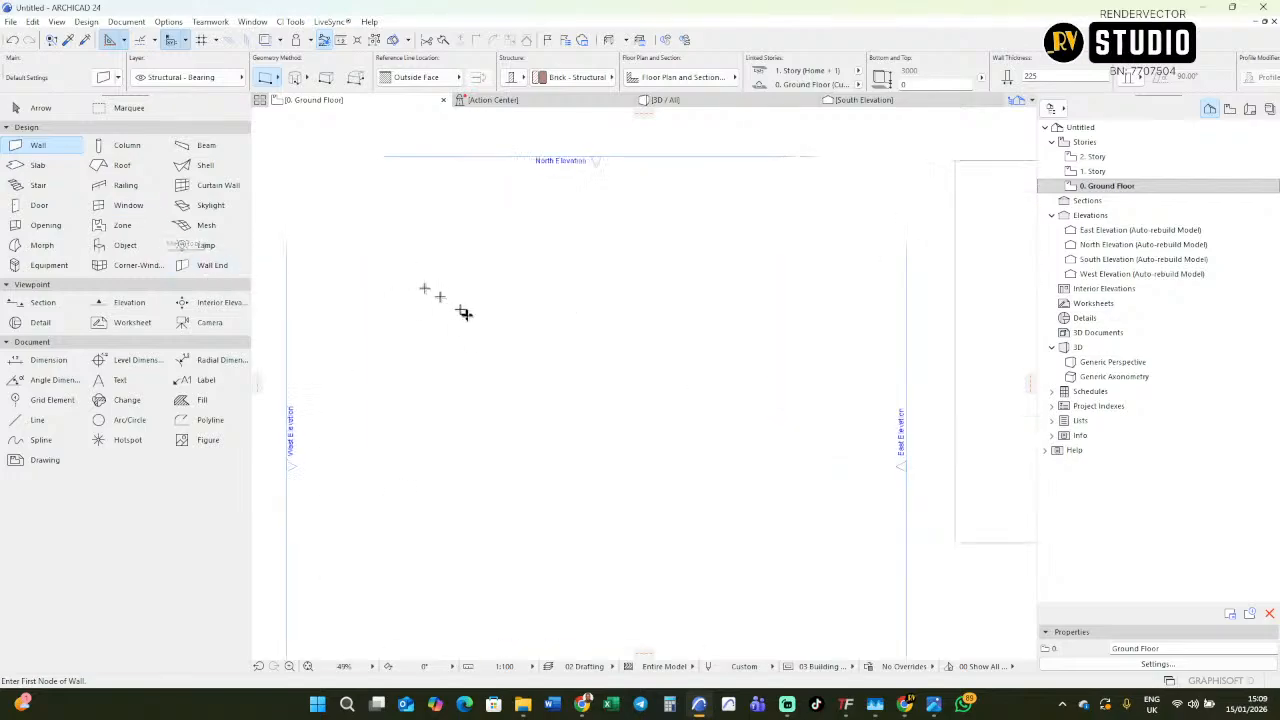
# Draw a horizontal wall inside the elevation lines and a shorter vertical wall crossing it near its left end.
pyautogui.click(446, 308)
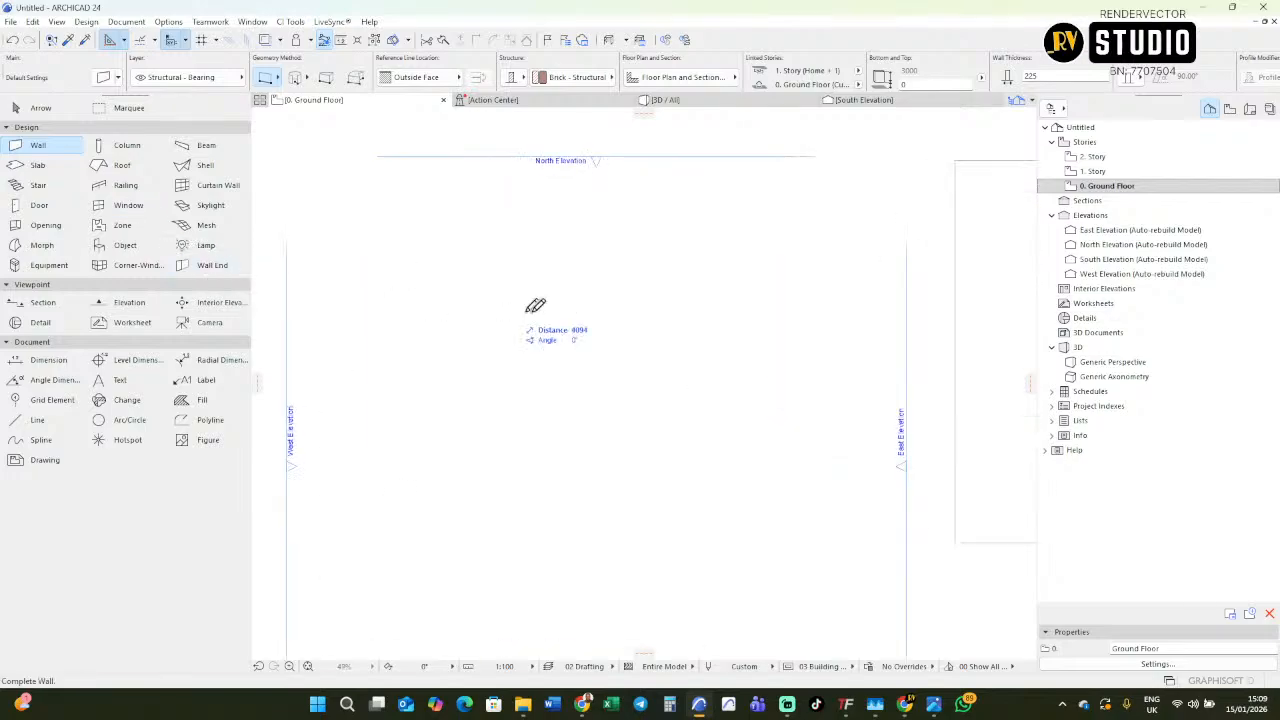
pyautogui.click(627, 309)
pyautogui.click(467, 297)
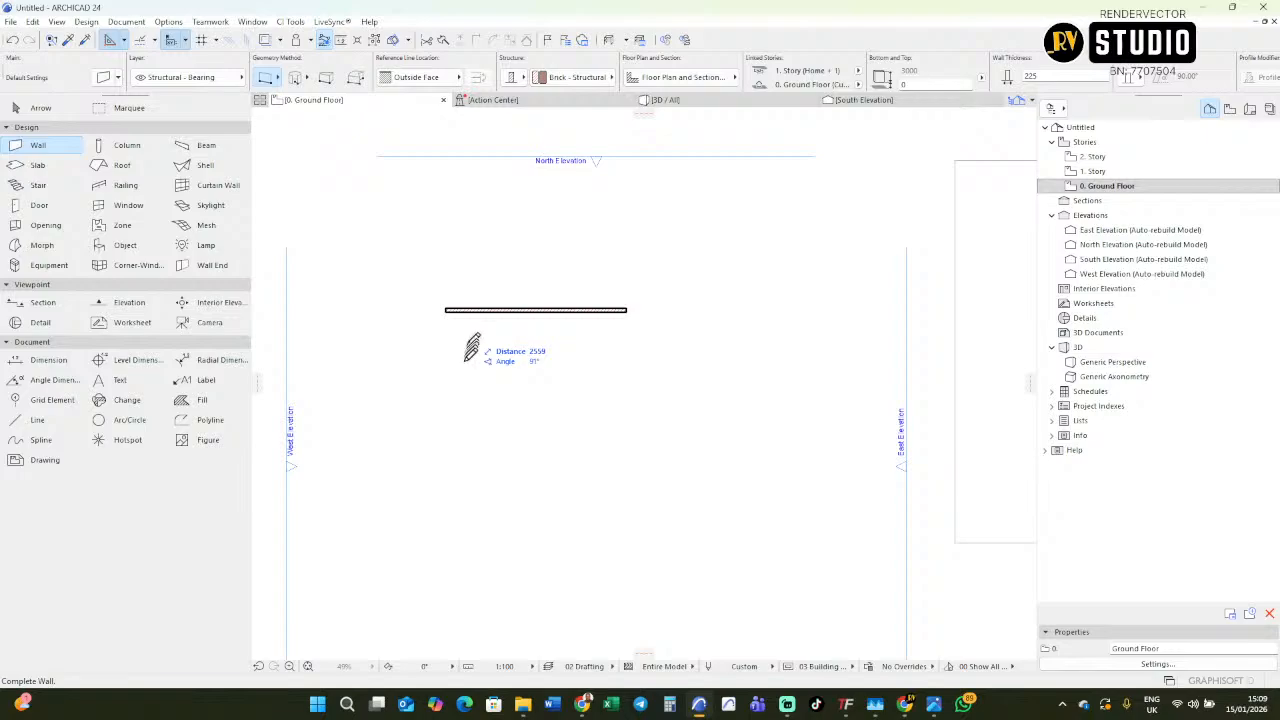
pyautogui.click(467, 404)
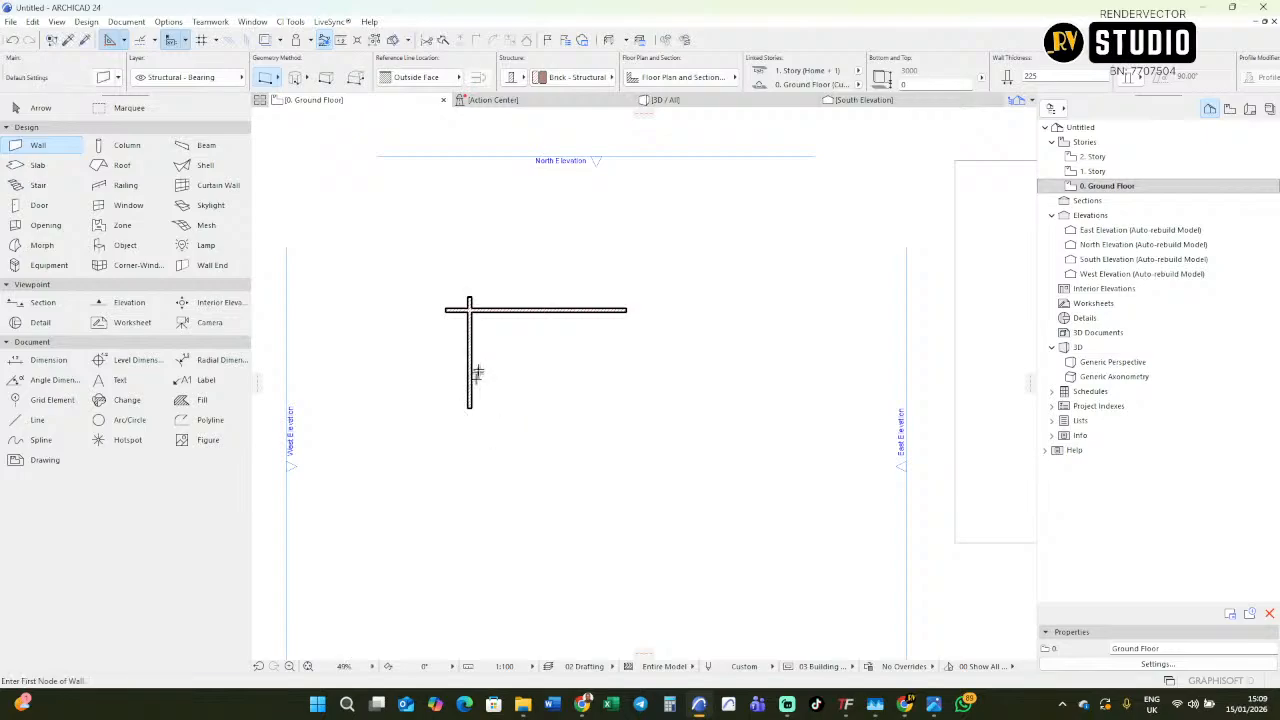
# Copy the vertical wall horizontally to form the bedroom's opposite side wall, following the plan's 3200 room width.
pyautogui.scroll(-4, 479, 368)
pyautogui.moveTo(700, 363); pyautogui.dragTo(570, 370, button='middle')
pyautogui.scroll(2, 662, 298)
pyautogui.scroll(4, 663, 298)
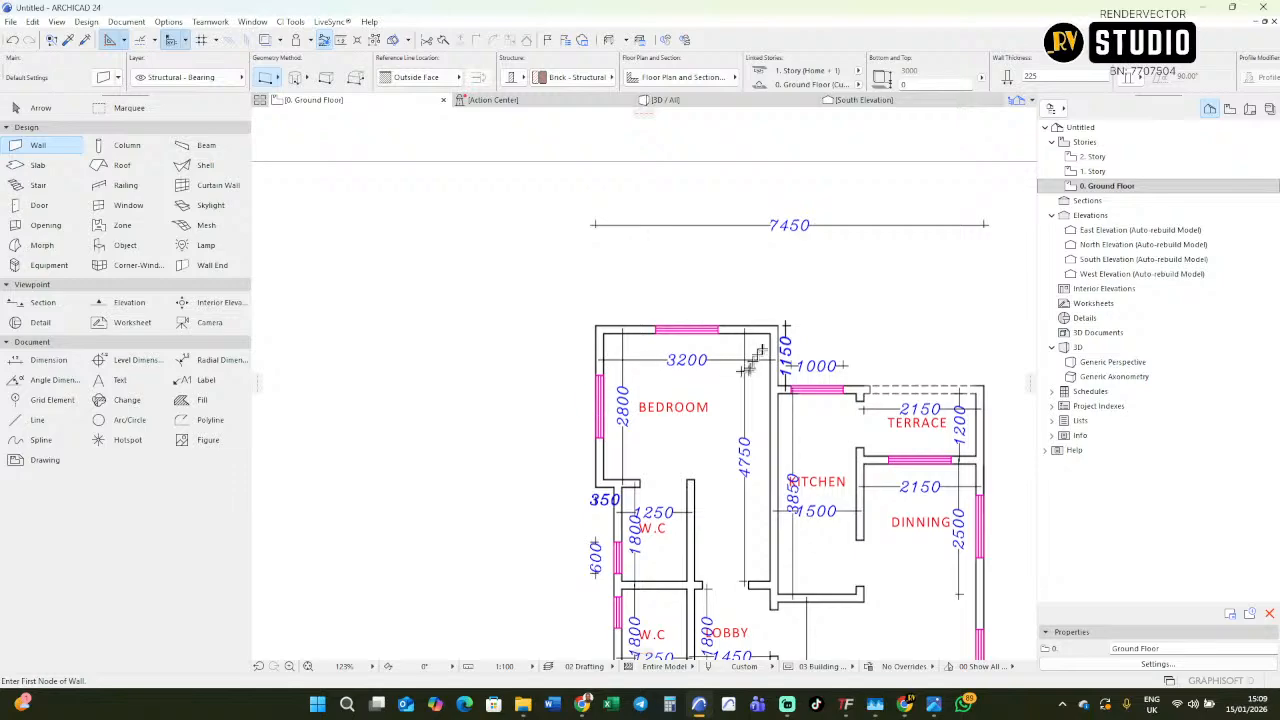
pyautogui.scroll(-4, 785, 365)
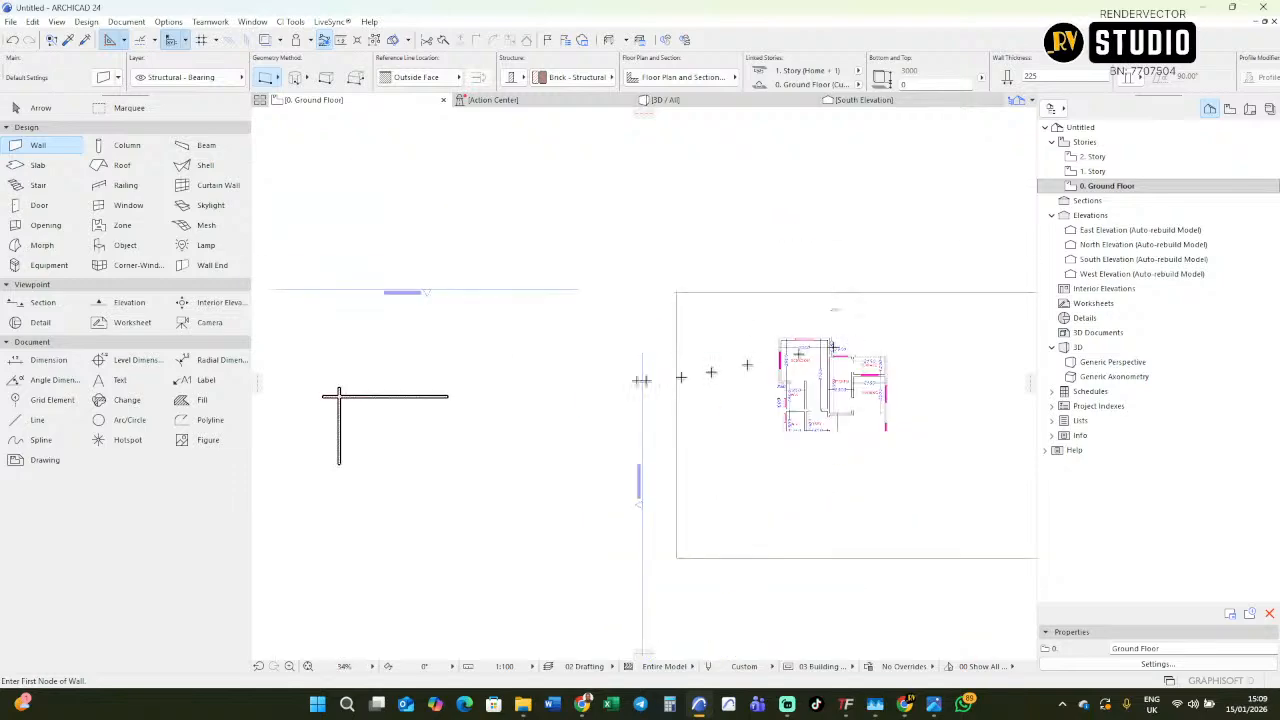
pyautogui.scroll(2, 325, 418)
pyautogui.scroll(2, 321, 420)
pyautogui.keyDown('shift'); pyautogui.click(394, 410); pyautogui.keyUp('shift')
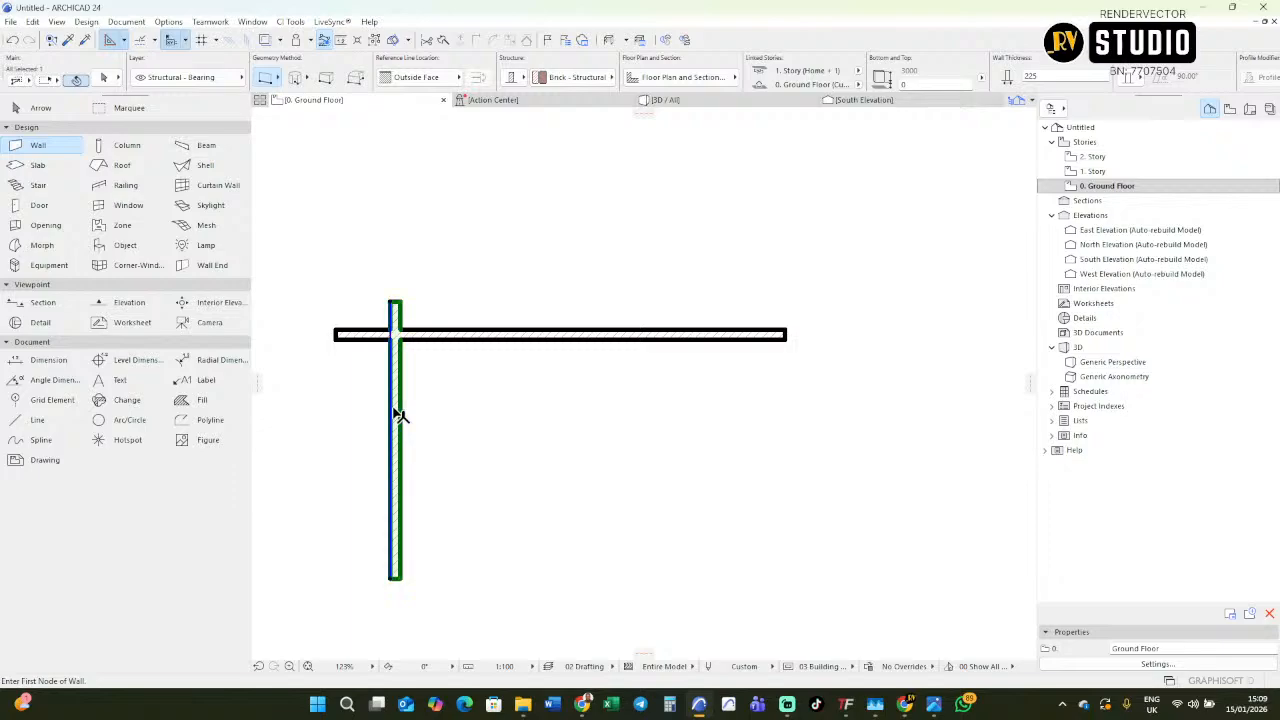
pyautogui.hotkey('ctrl', 'shift', 'd')
pyautogui.click(390, 408)
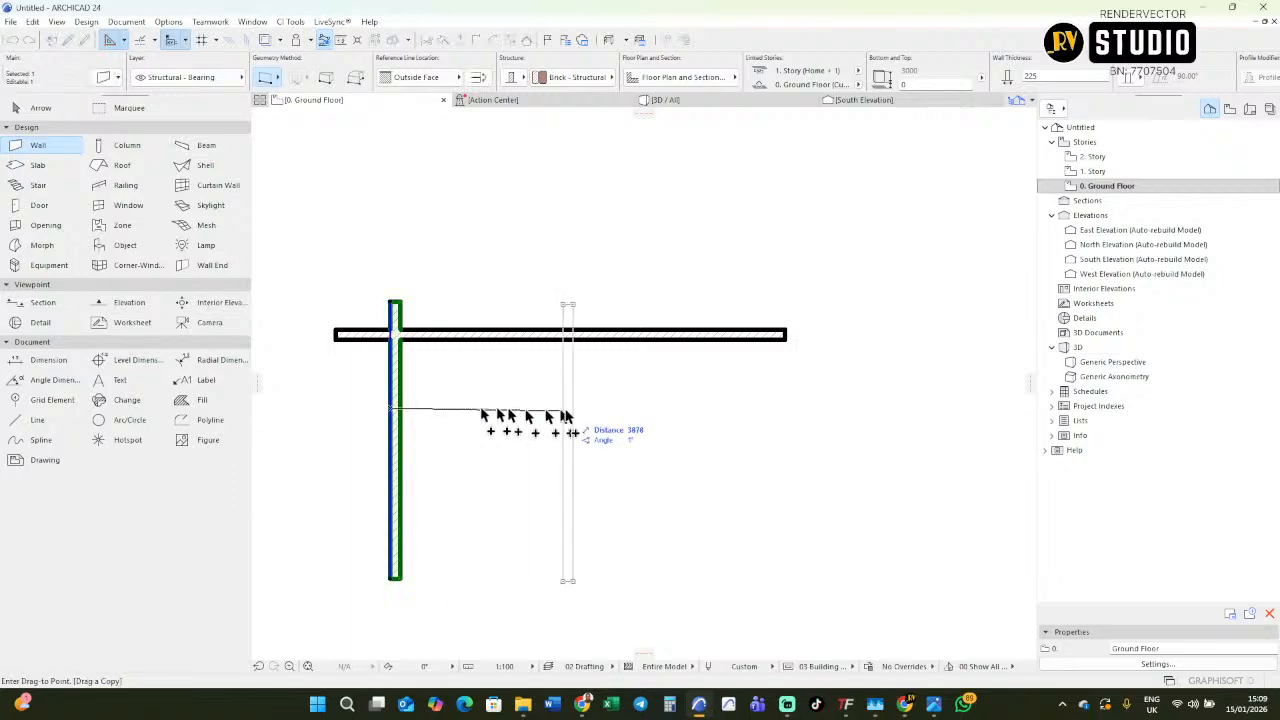
pyautogui.press('r')
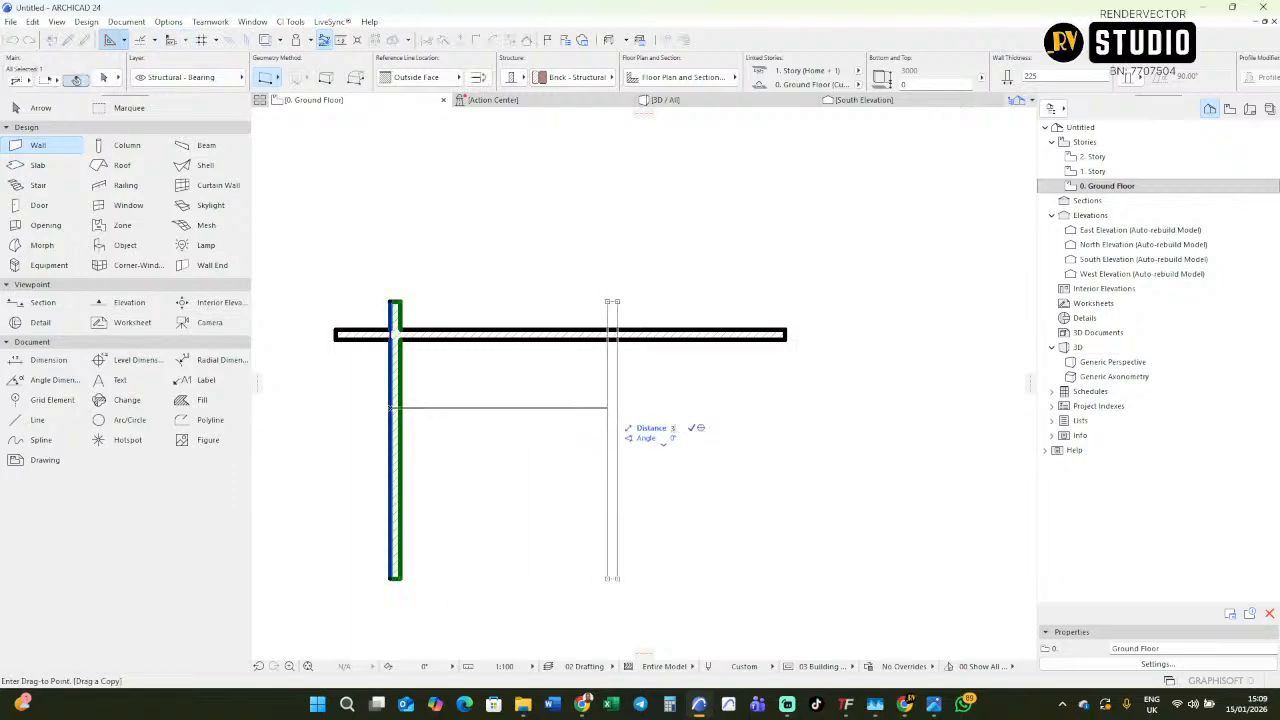
pyautogui.click(548, 412)
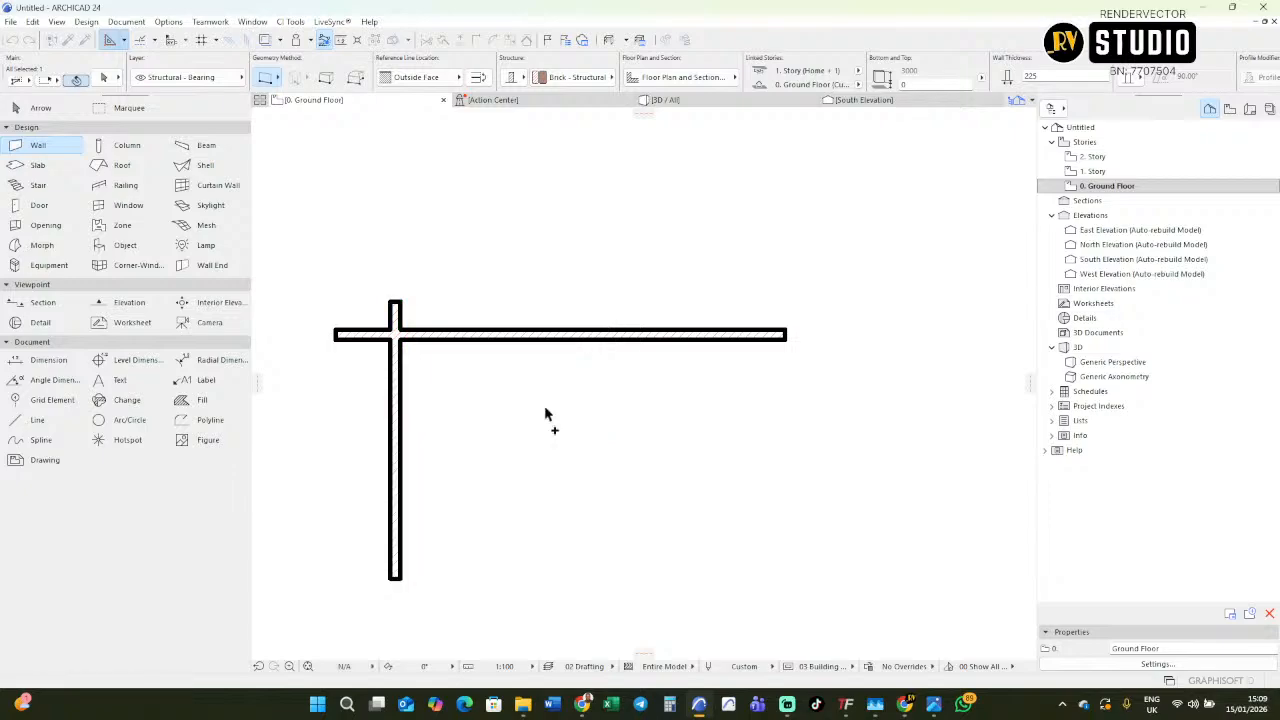
pyautogui.press('Escape')
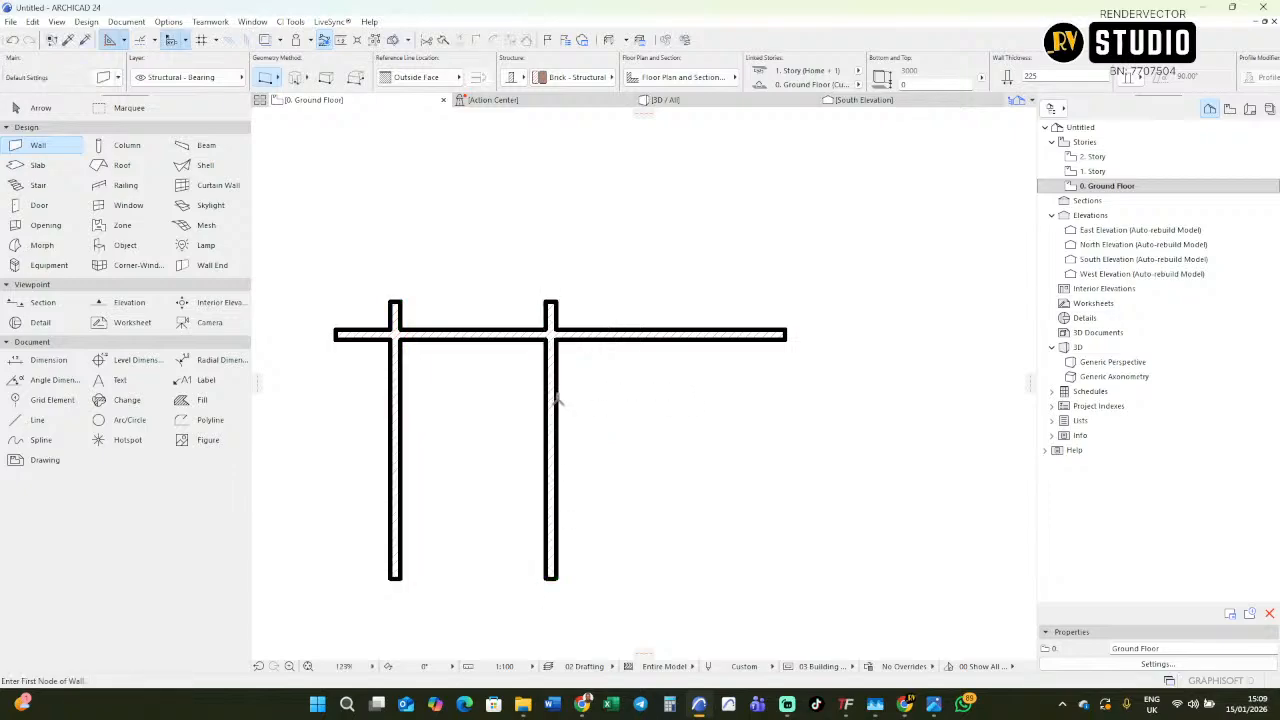
# Turn off True Line Weight so the walls display with hairlines.
pyautogui.scroll(-1, 551, 400)
pyautogui.scroll(2, 510, 325)
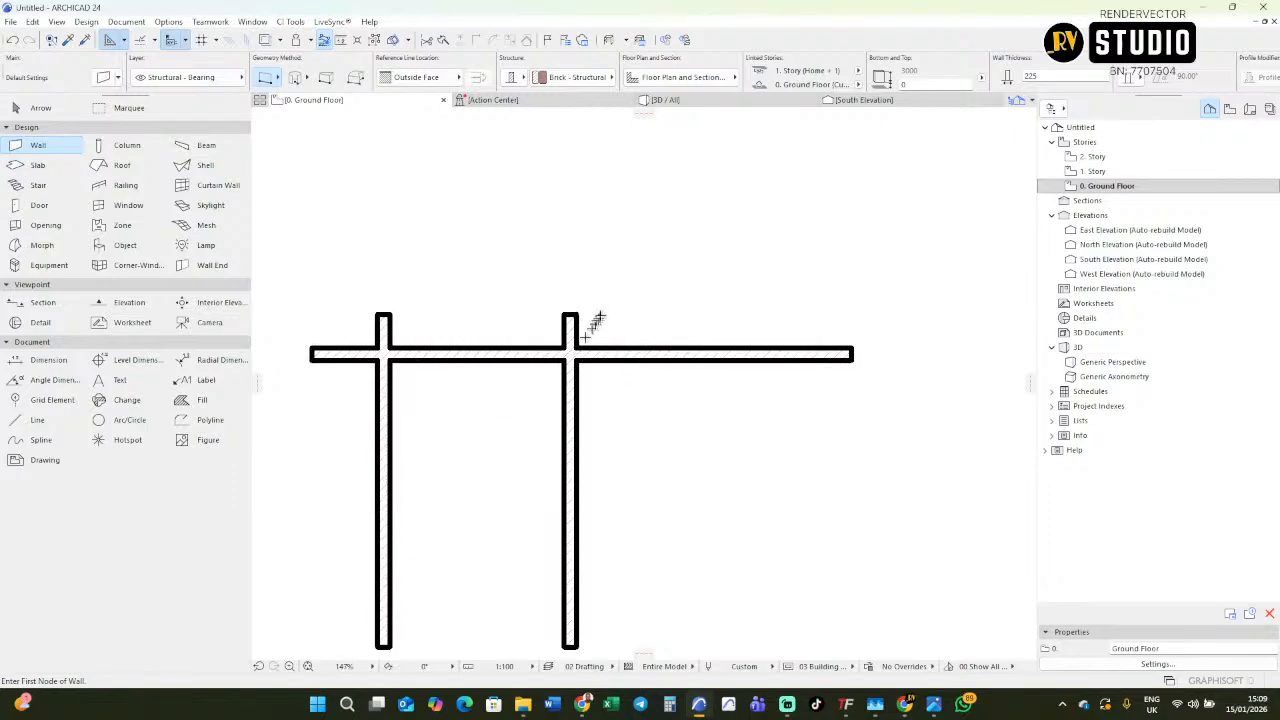
pyautogui.rightClick(609, 251)
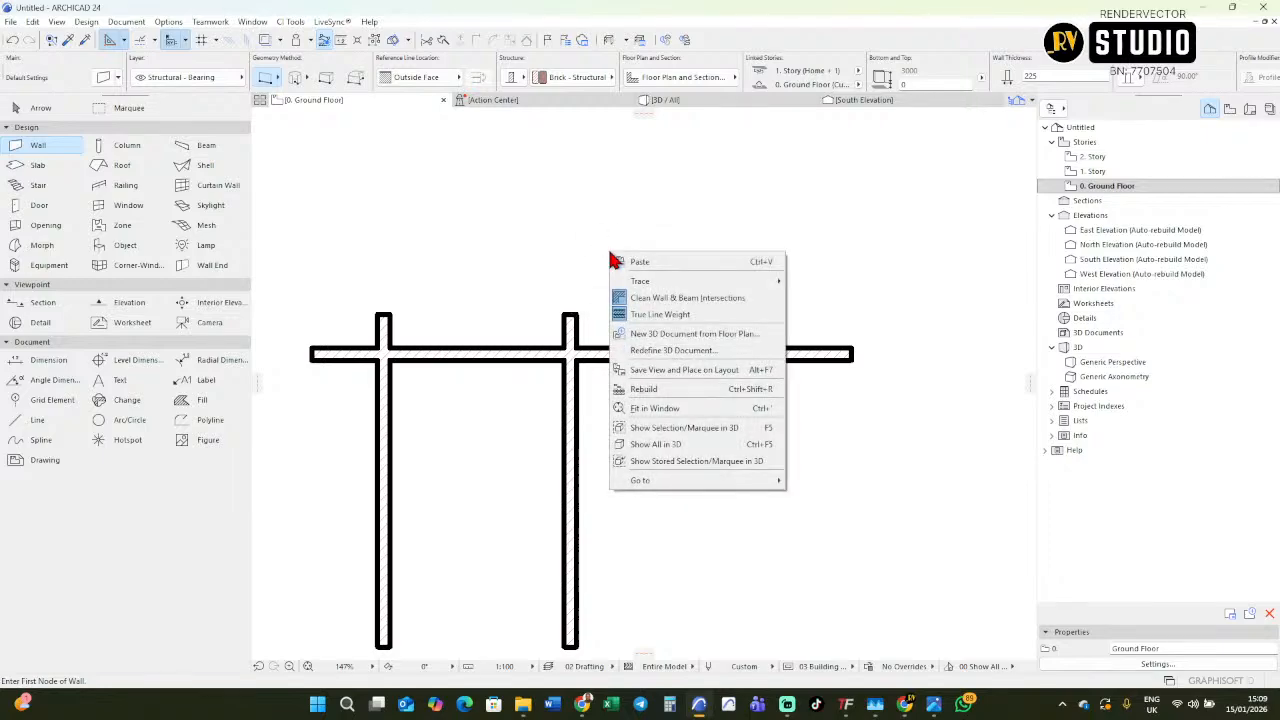
pyautogui.click(647, 314)
pyautogui.scroll(5, 553, 358)
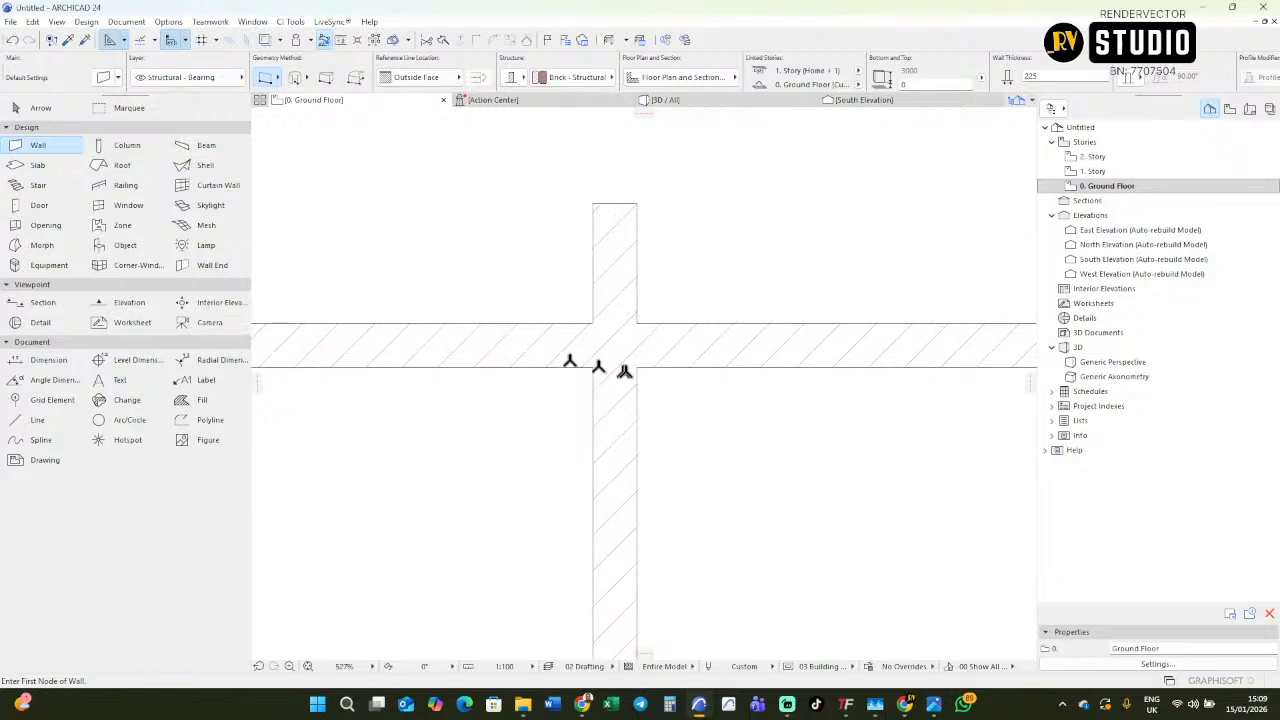
# Trim the wall ends that overshoot the bedroom's two upper corners.
pyautogui.scroll(-5, 608, 322)
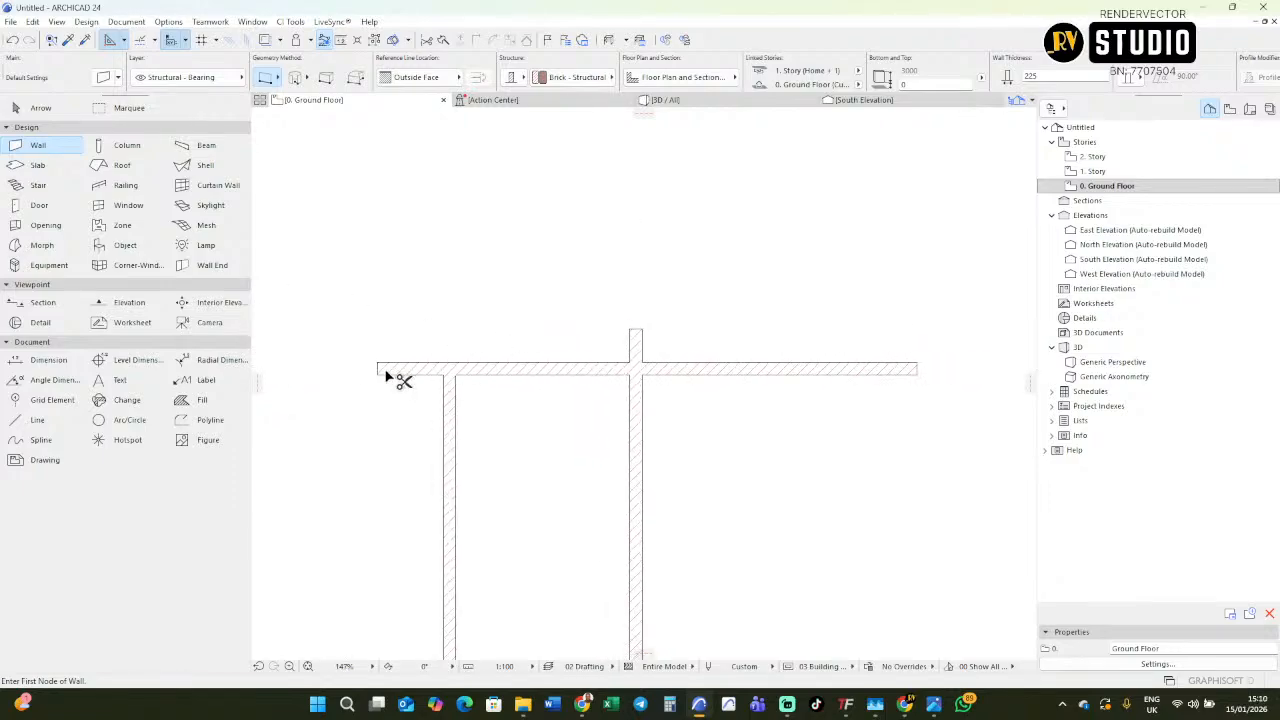
pyautogui.scroll(-5, 411, 329)
pyautogui.scroll(8, 816, 290)
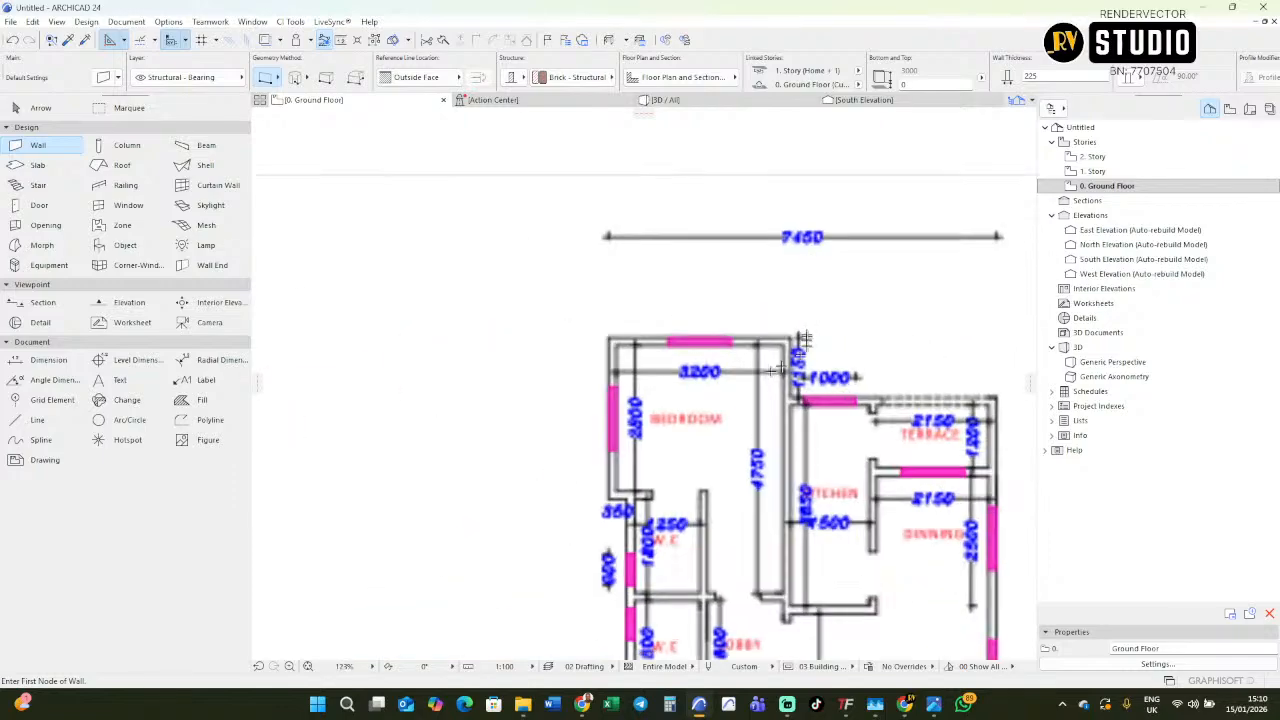
pyautogui.scroll(3, 793, 398)
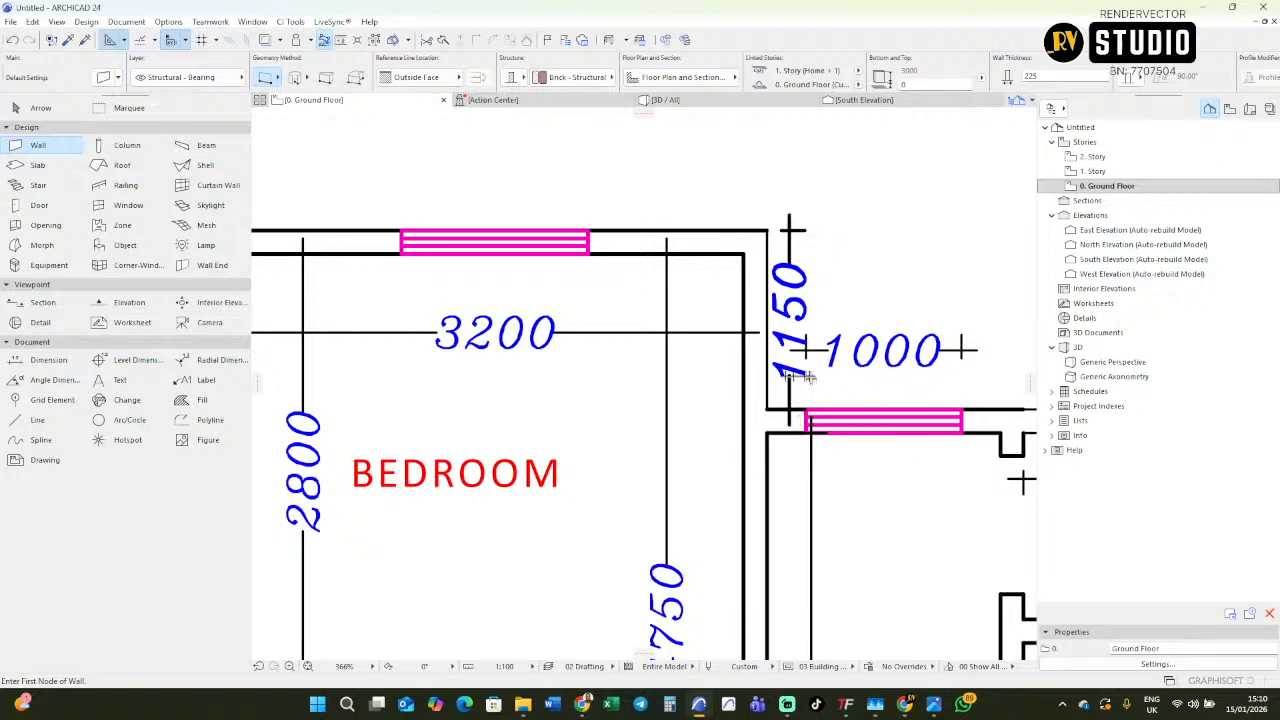
pyautogui.scroll(-10, 800, 340)
pyautogui.scroll(4, 790, 360)
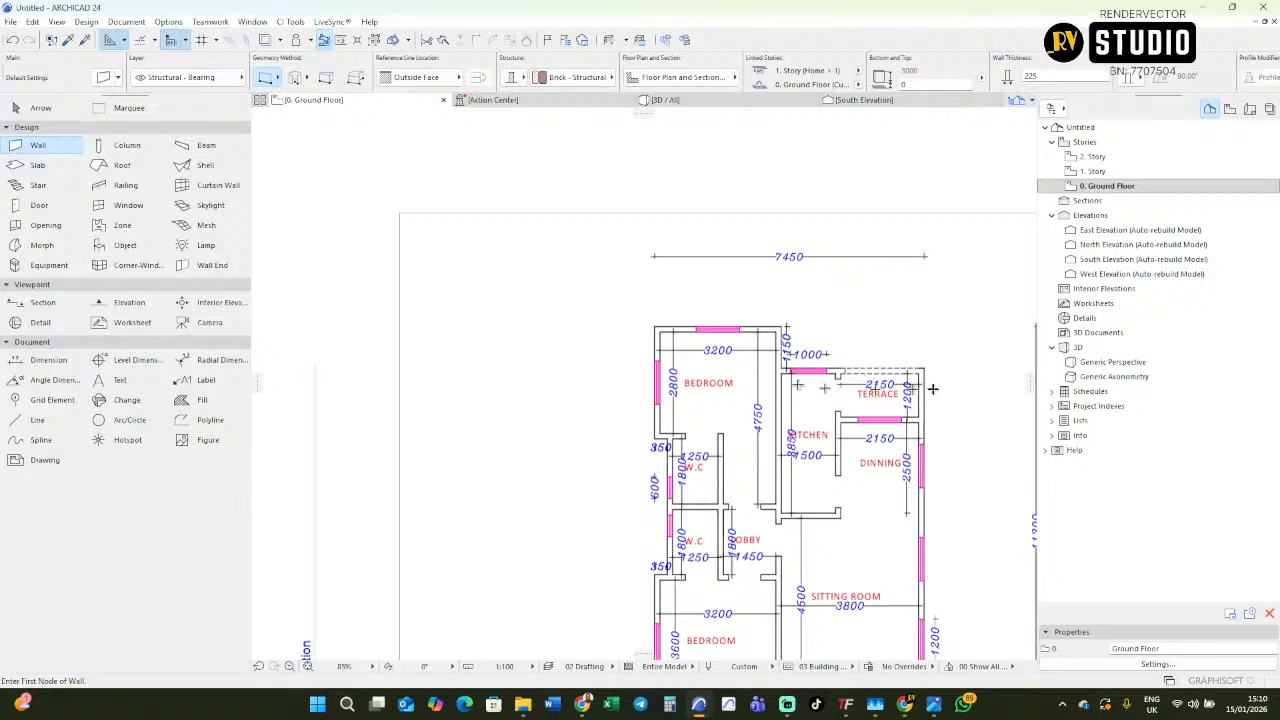
pyautogui.scroll(-7, 585, 410)
pyautogui.moveTo(562, 410); pyautogui.dragTo(697, 409, button='middle')
pyautogui.scroll(7, 531, 409)
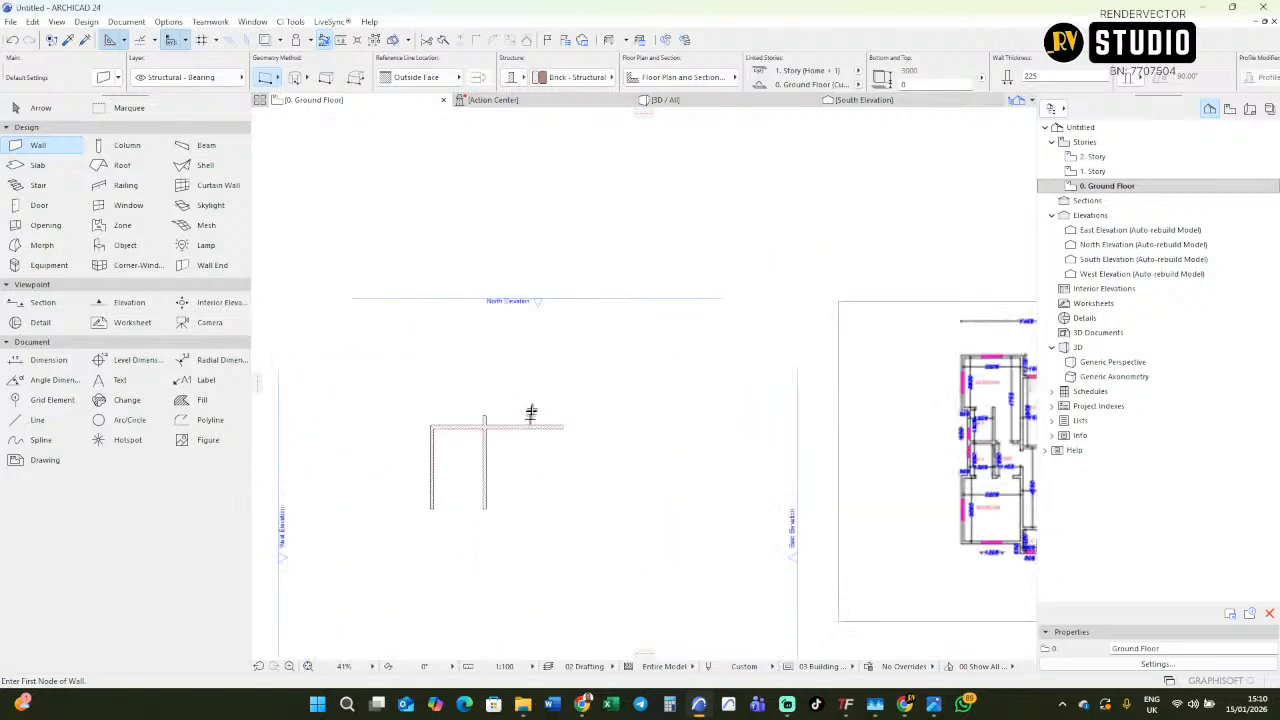
pyautogui.keyDown('shift'); pyautogui.click(489, 449); pyautogui.keyUp('shift')
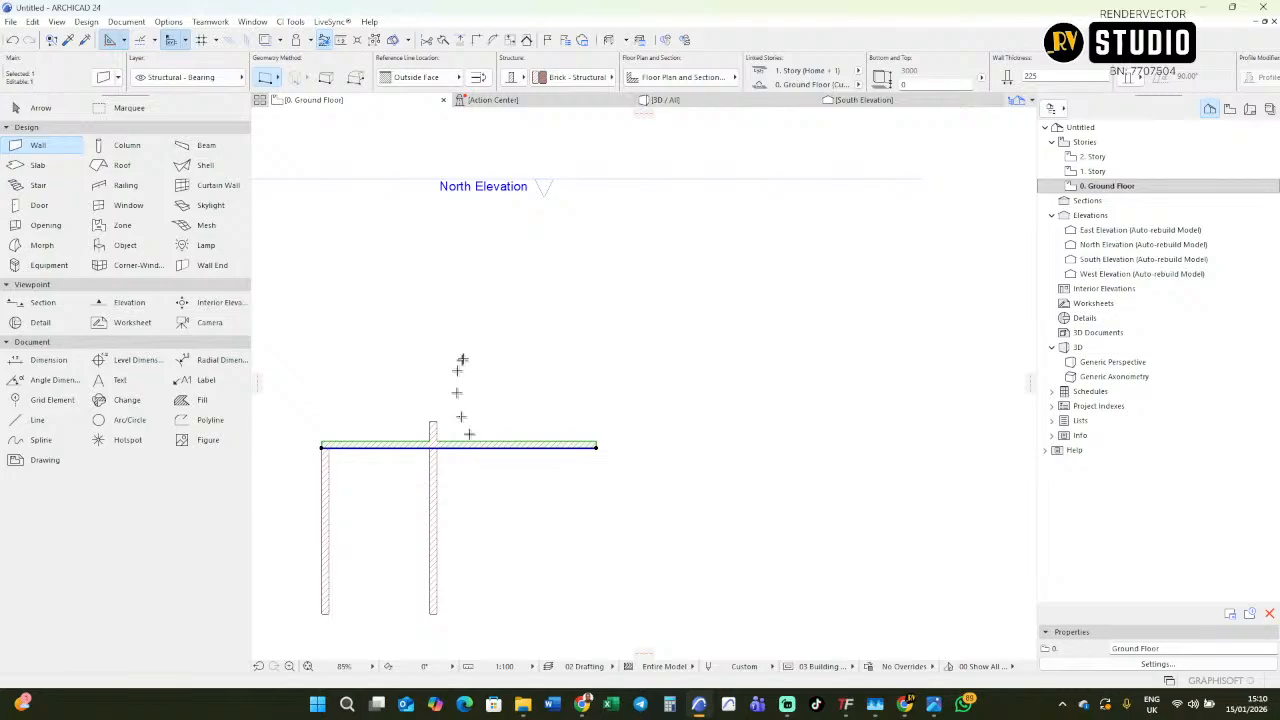
pyautogui.press('Escape')
pyautogui.keyDown('ctrl'); pyautogui.click(522, 447); pyautogui.keyUp('ctrl')
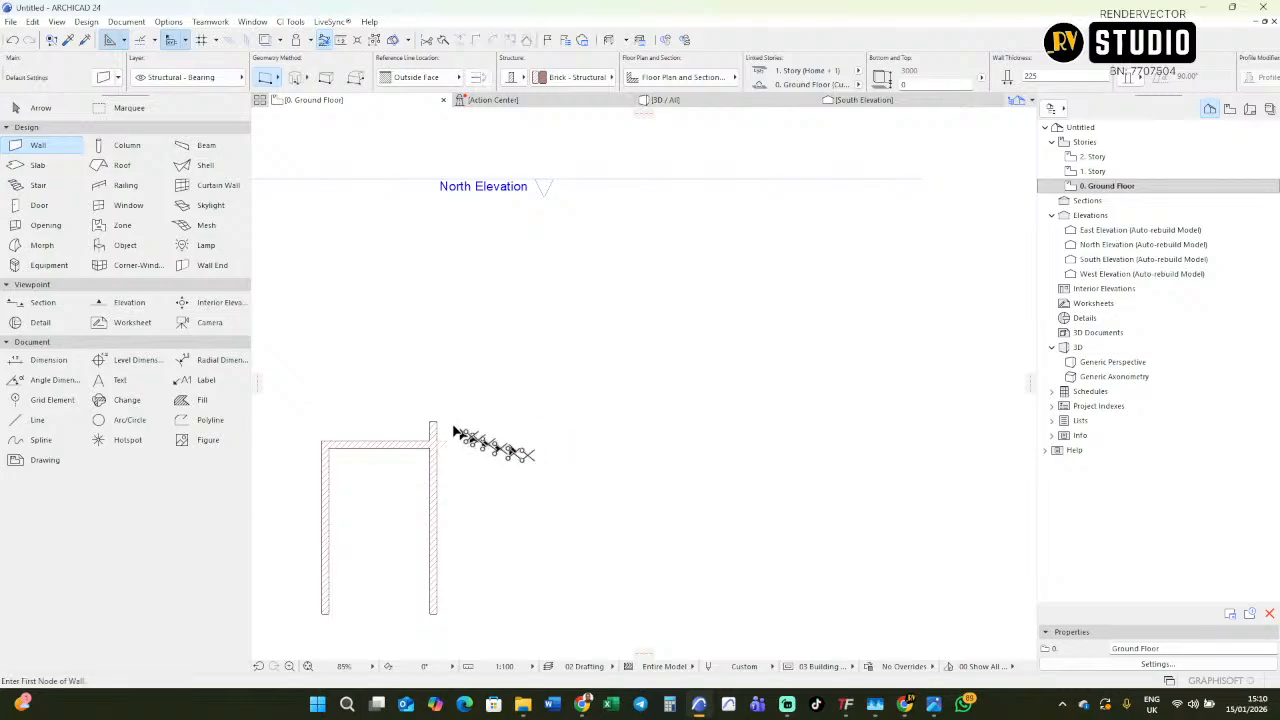
pyautogui.press('shift')
# Copy the bedroom's top wall to the right so that it extends past the right side wall.
pyautogui.keyDown('shift'); pyautogui.click(386, 456); pyautogui.keyUp('shift')
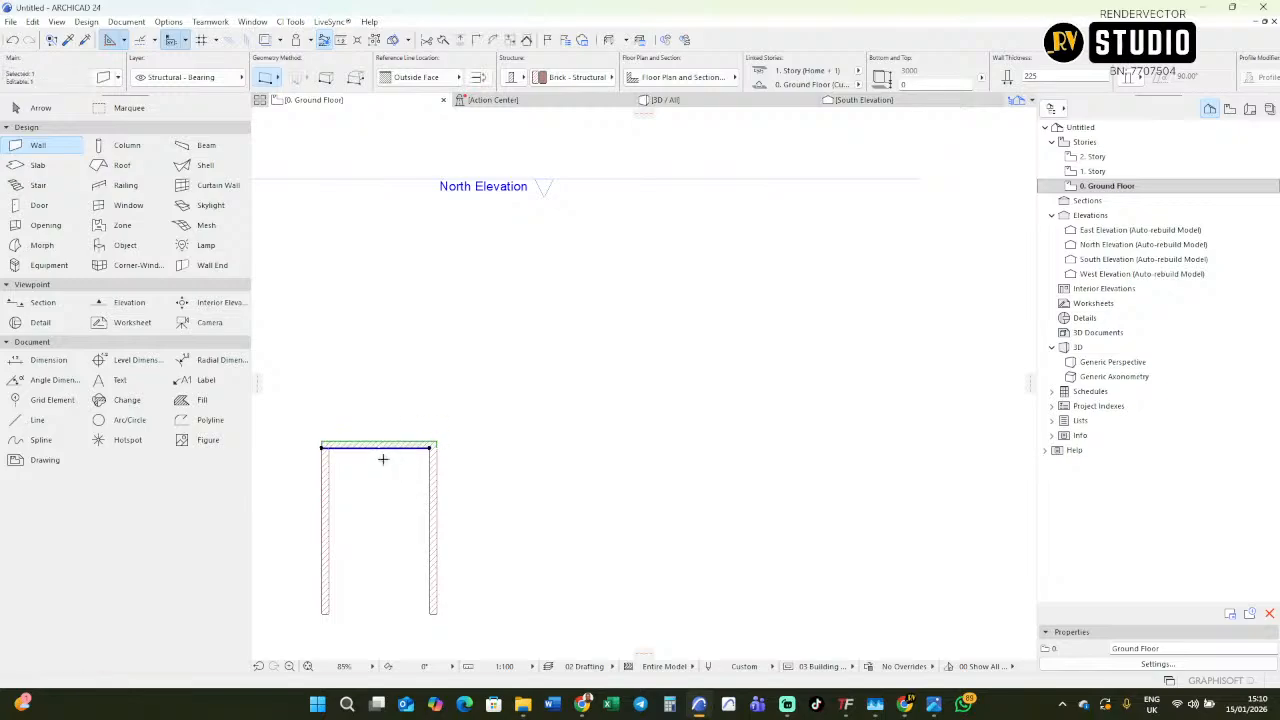
pyautogui.hotkey('ctrl', 'shift', 'd')
pyautogui.click(367, 441)
pyautogui.click(458, 450)
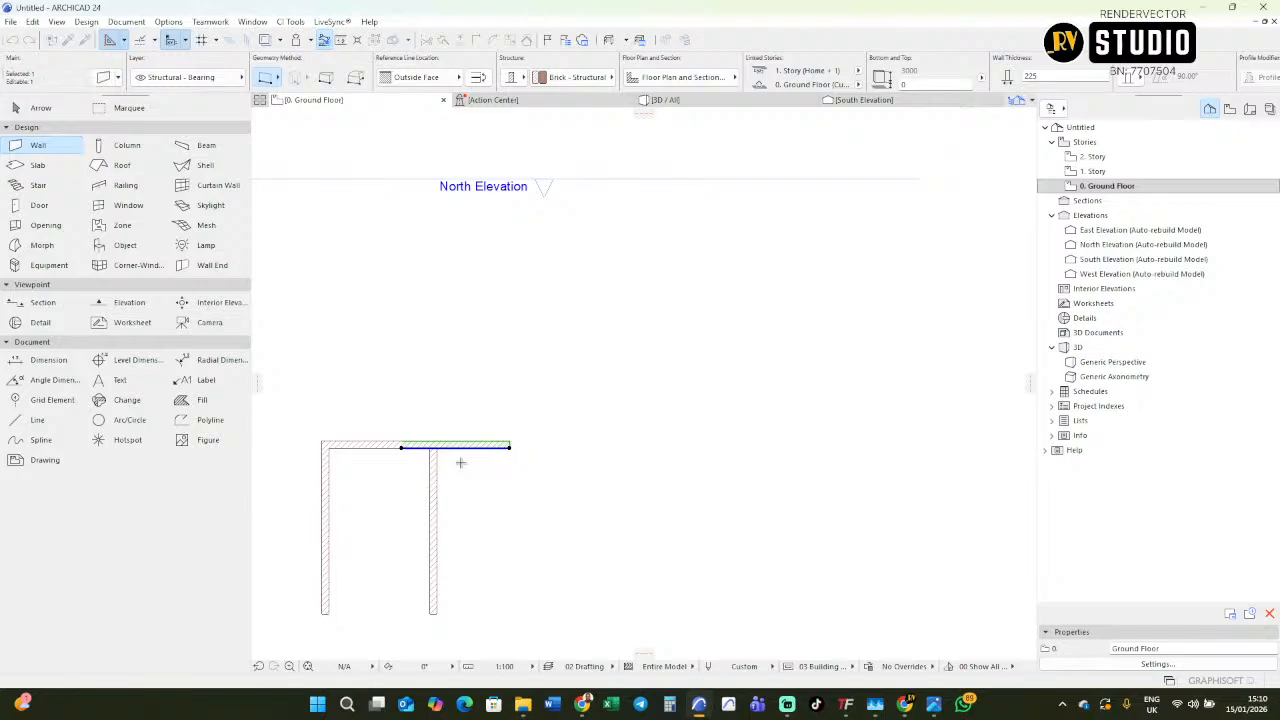
# Move the copied horizontal wall 1150 mm straight down and trim the part projecting into the bedroom.
pyautogui.hotkey('ctrl', 'shift', 'd')
pyautogui.scroll(3, 460, 456)
pyautogui.moveTo(500, 443); pyautogui.dragTo(622, 433, button='middle')
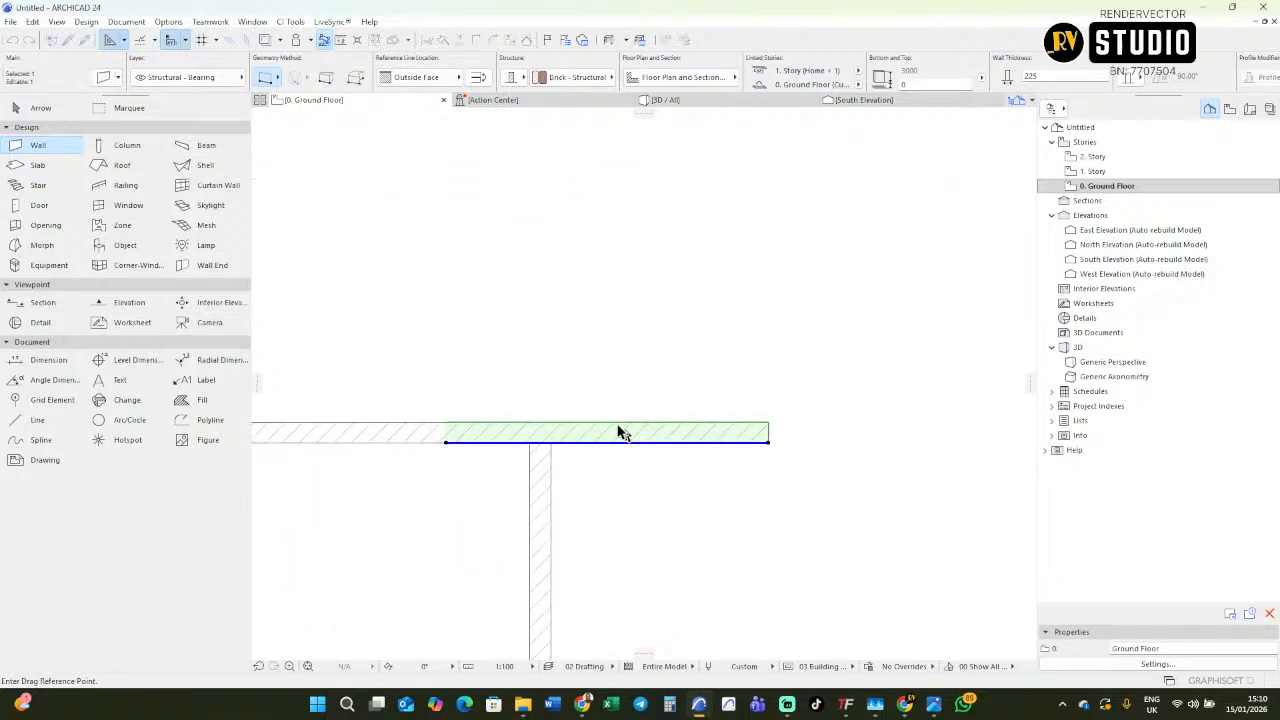
pyautogui.click(616, 427)
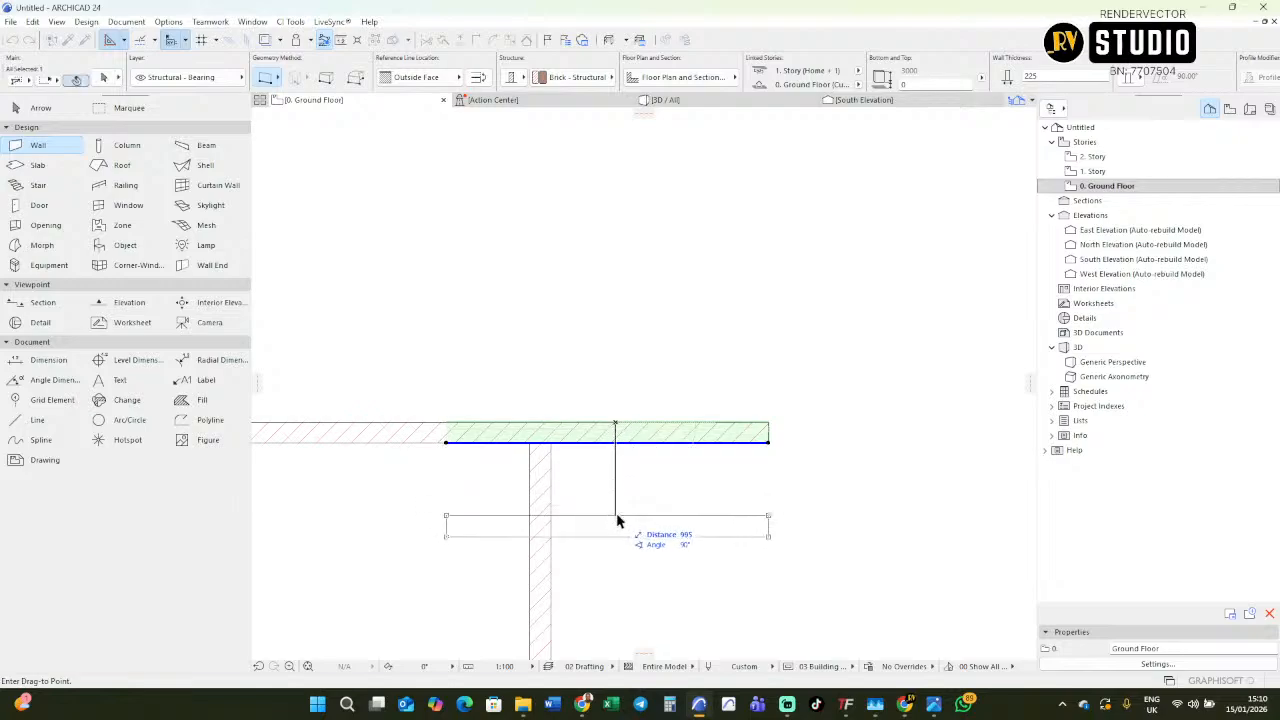
pyautogui.press('Tab')
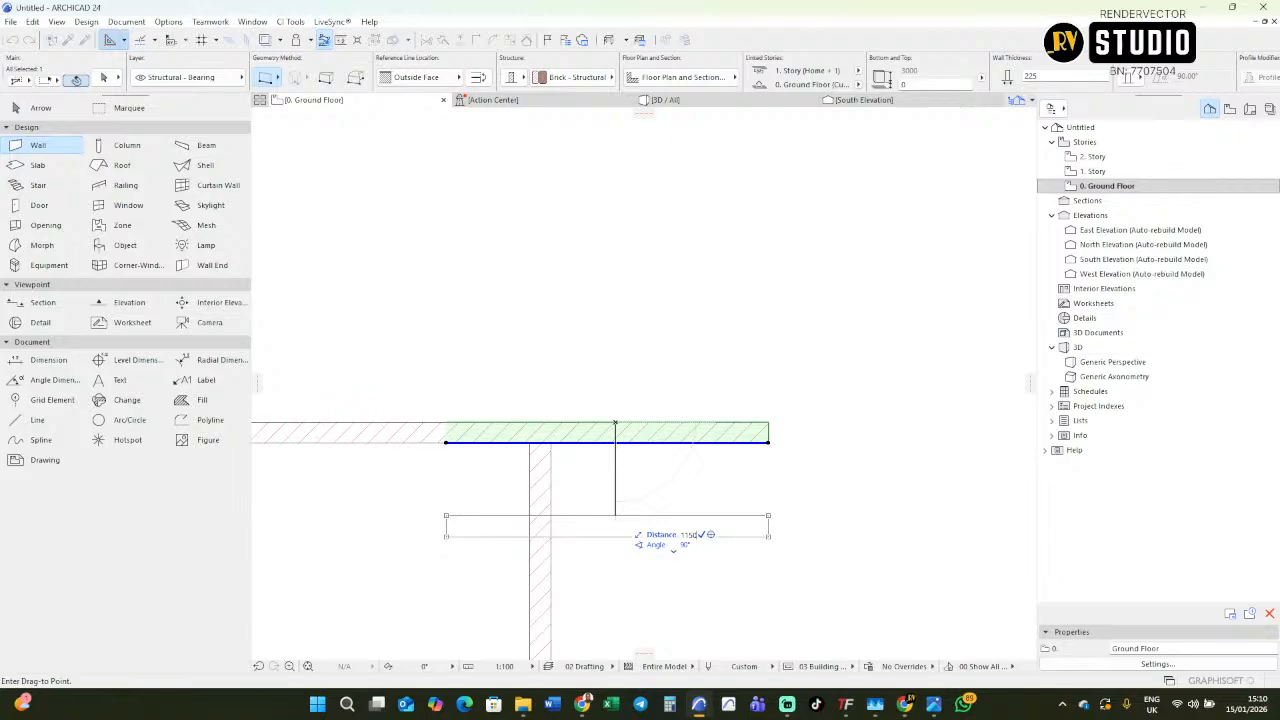
pyautogui.press('Return')
pyautogui.scroll(-3, 614, 476)
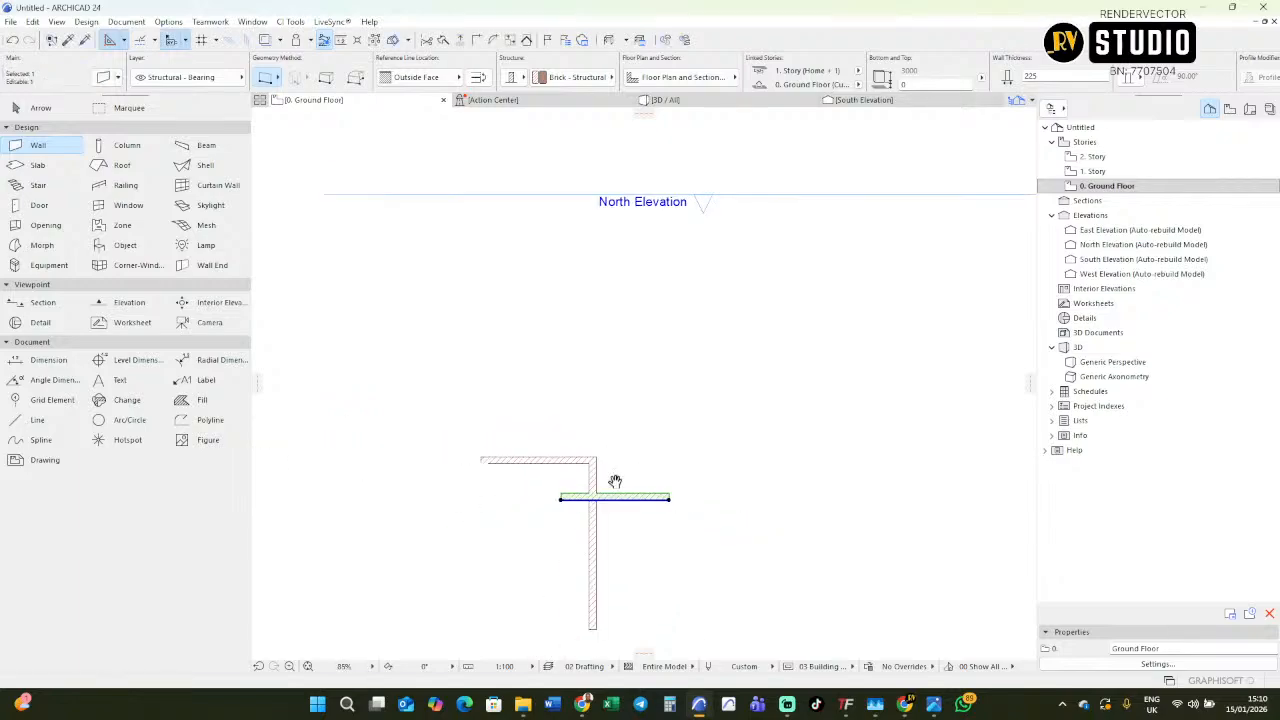
pyautogui.moveTo(615, 476); pyautogui.dragTo(587, 470, button='middle')
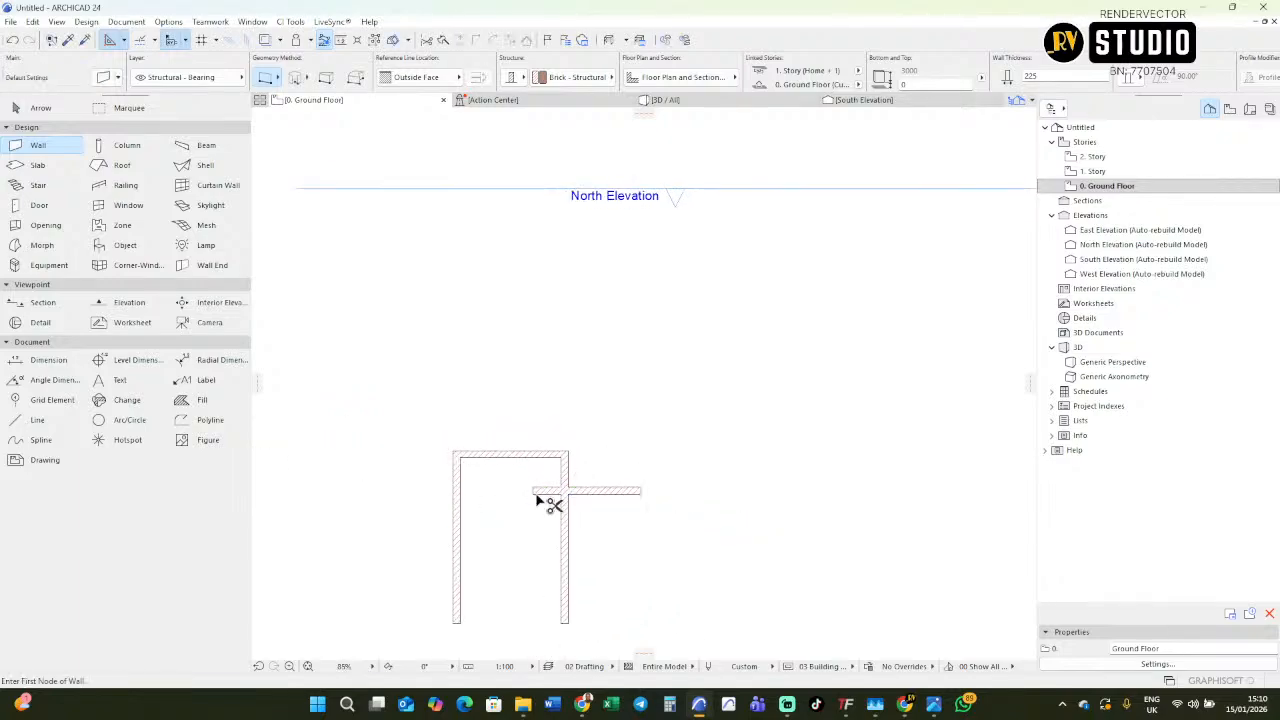
# Copy the bedroom's right wall to the right as the kitchen's outer wall, following the plan's 1500 kitchen width.
pyautogui.scroll(-5, 448, 482)
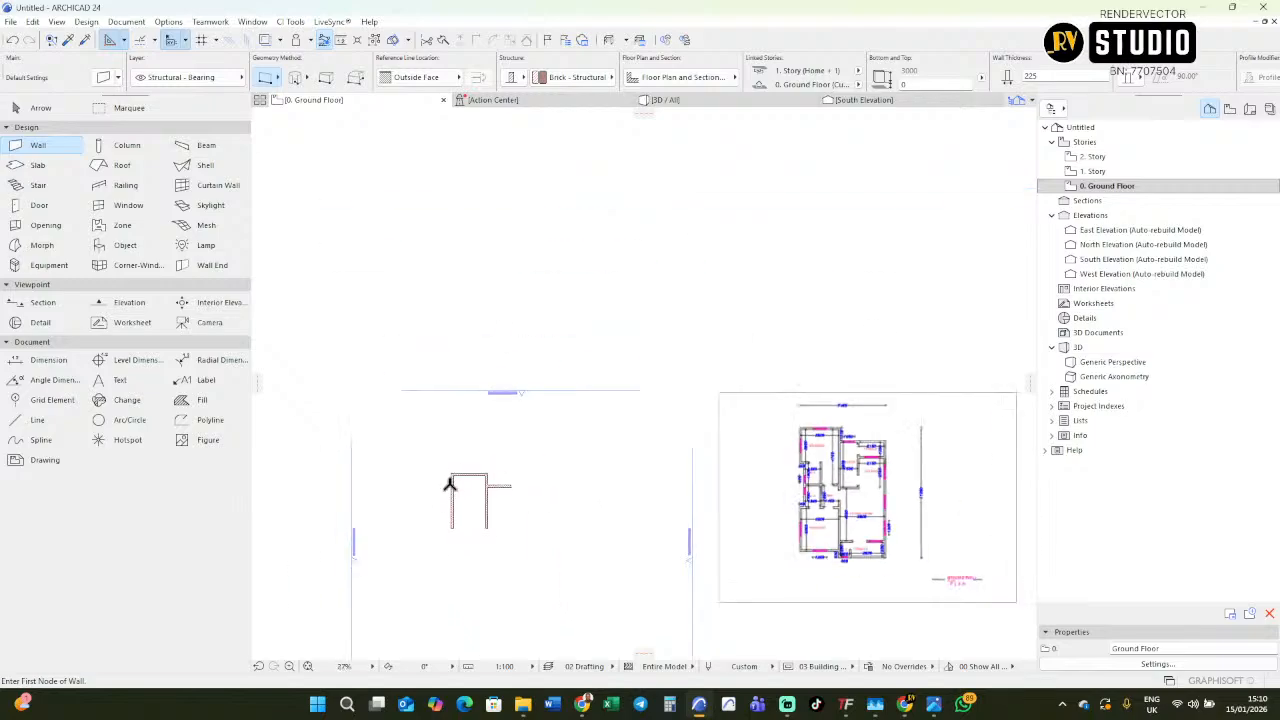
pyautogui.scroll(6, 803, 459)
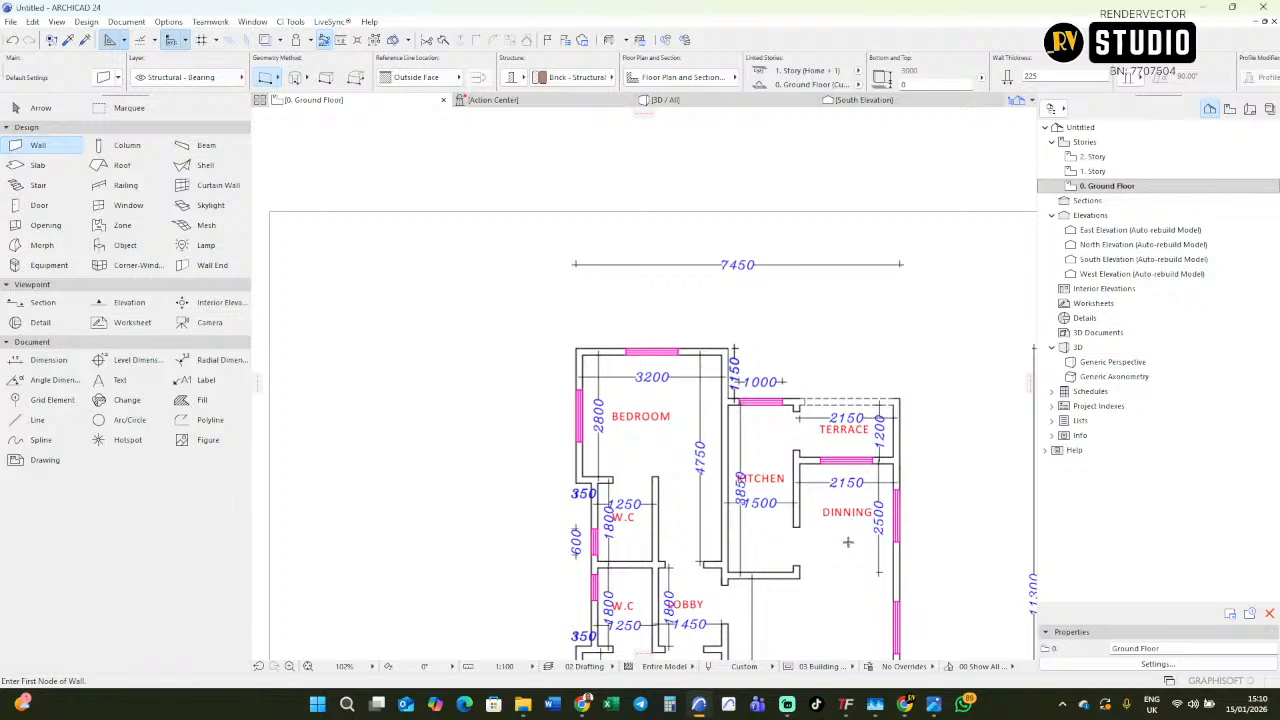
pyautogui.scroll(2, 700, 470)
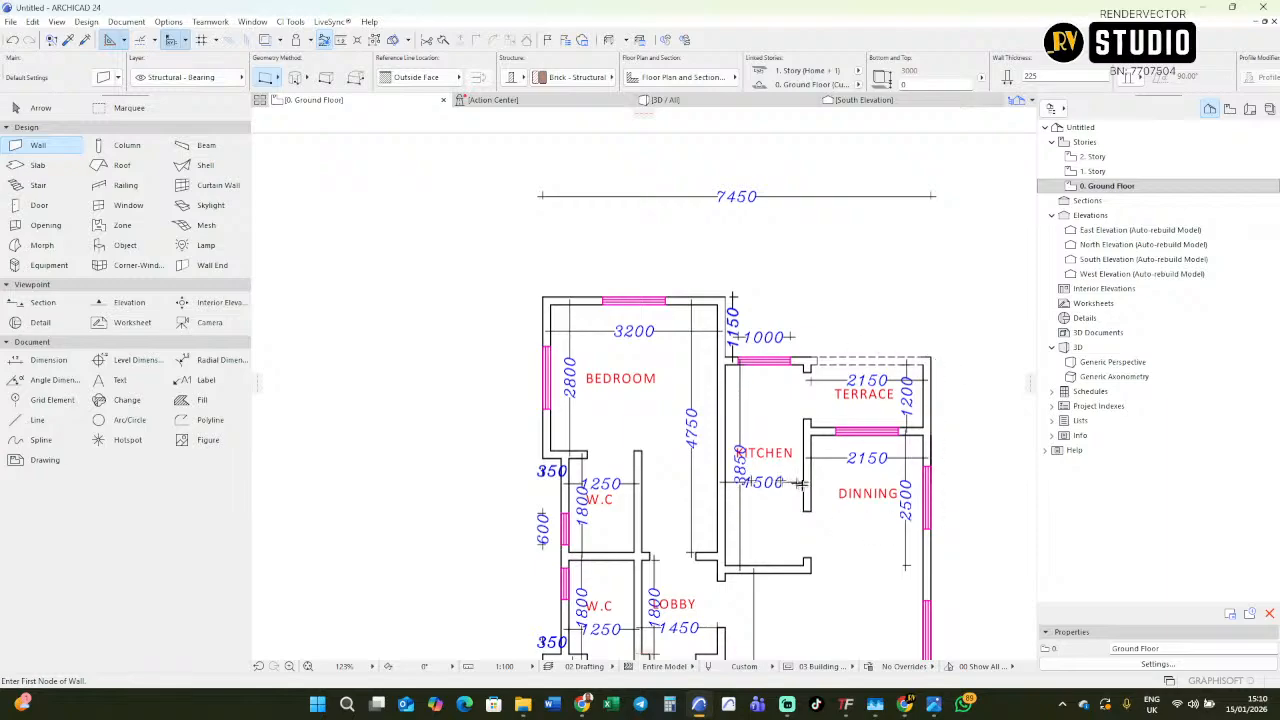
pyautogui.scroll(-5, 860, 457)
pyautogui.moveTo(437, 503); pyautogui.dragTo(594, 448, button='middle')
pyautogui.scroll(5, 425, 452)
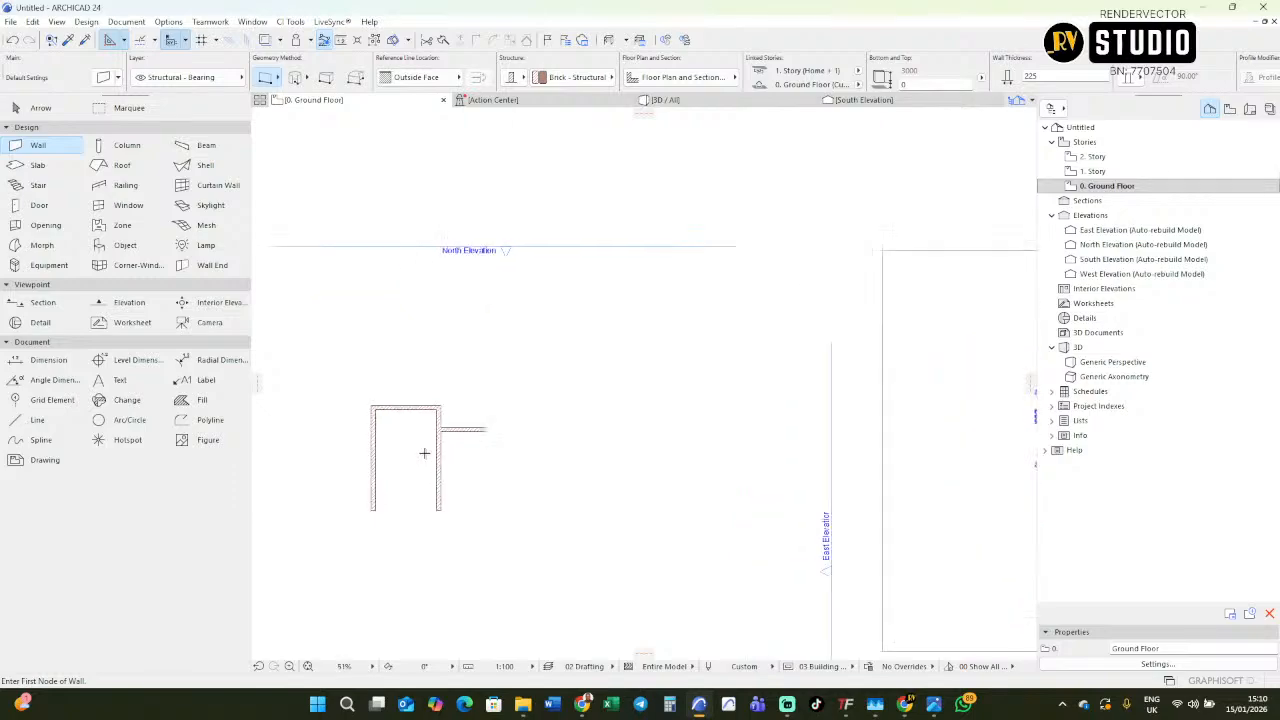
pyautogui.keyDown('shift'); pyautogui.click(464, 470); pyautogui.keyUp('shift')
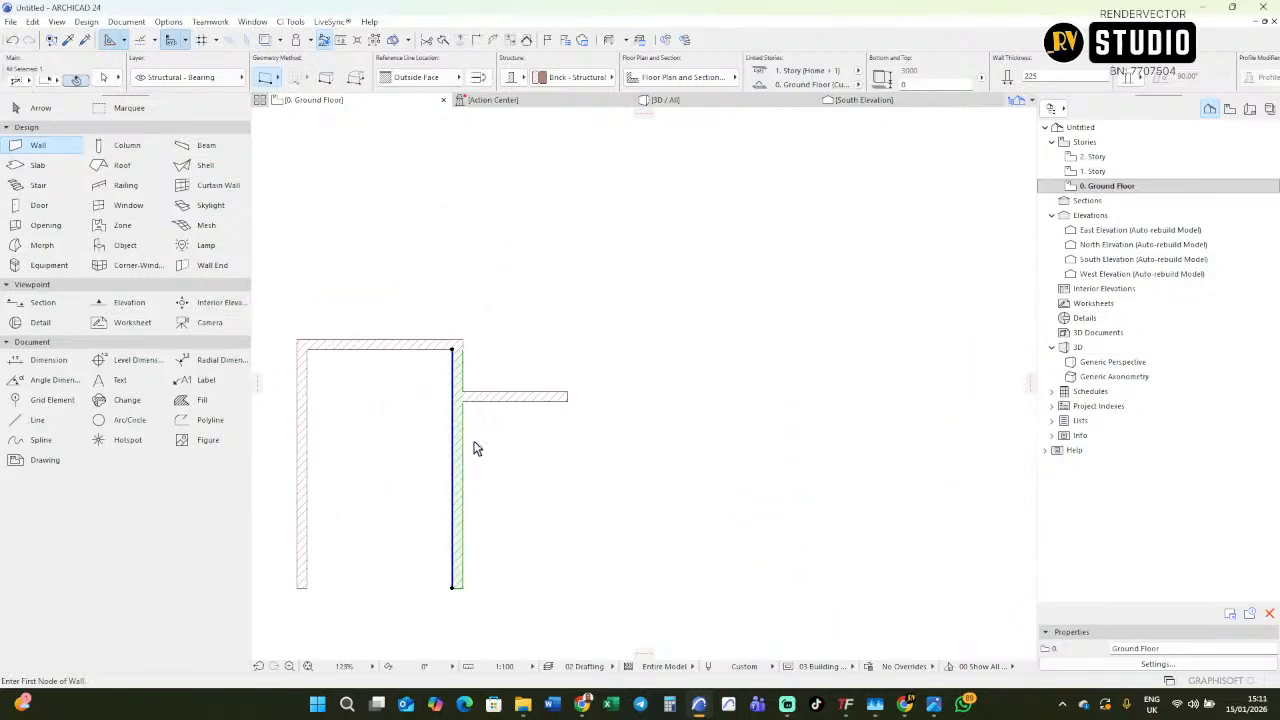
pyautogui.hotkey('ctrl', 'd')
pyautogui.click(456, 461)
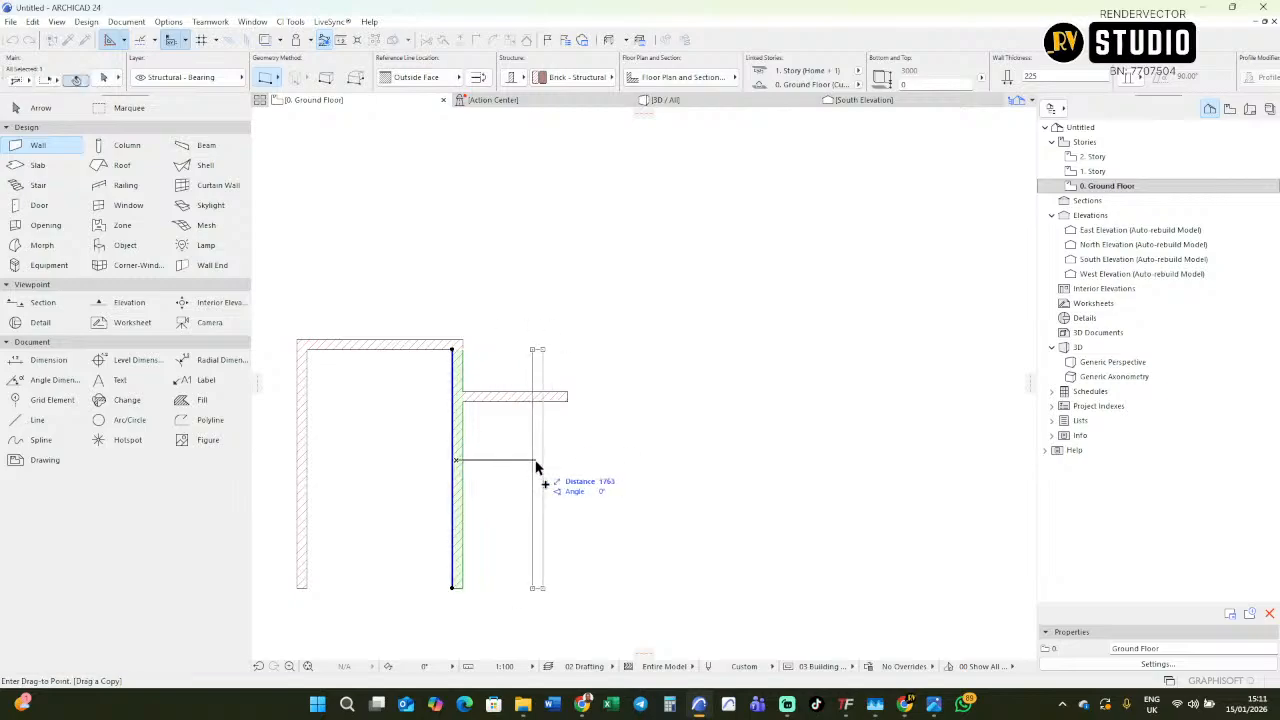
pyautogui.press('Tab')
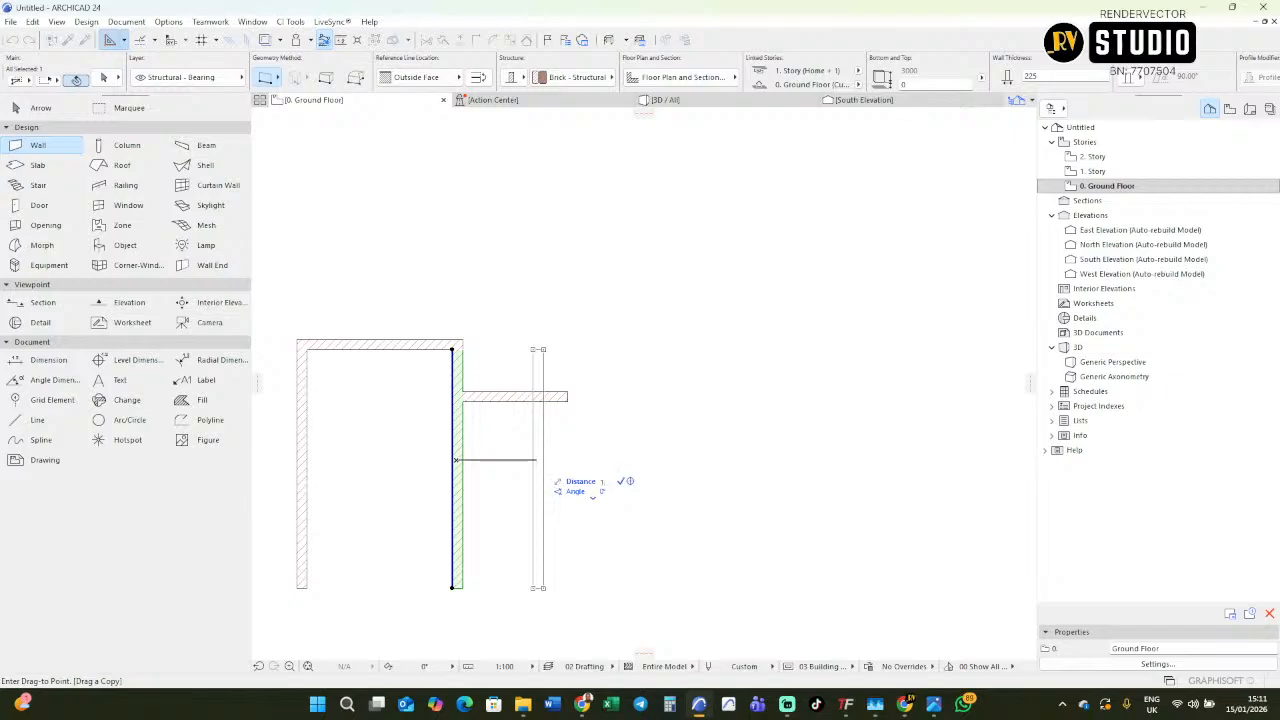
pyautogui.press('Return')
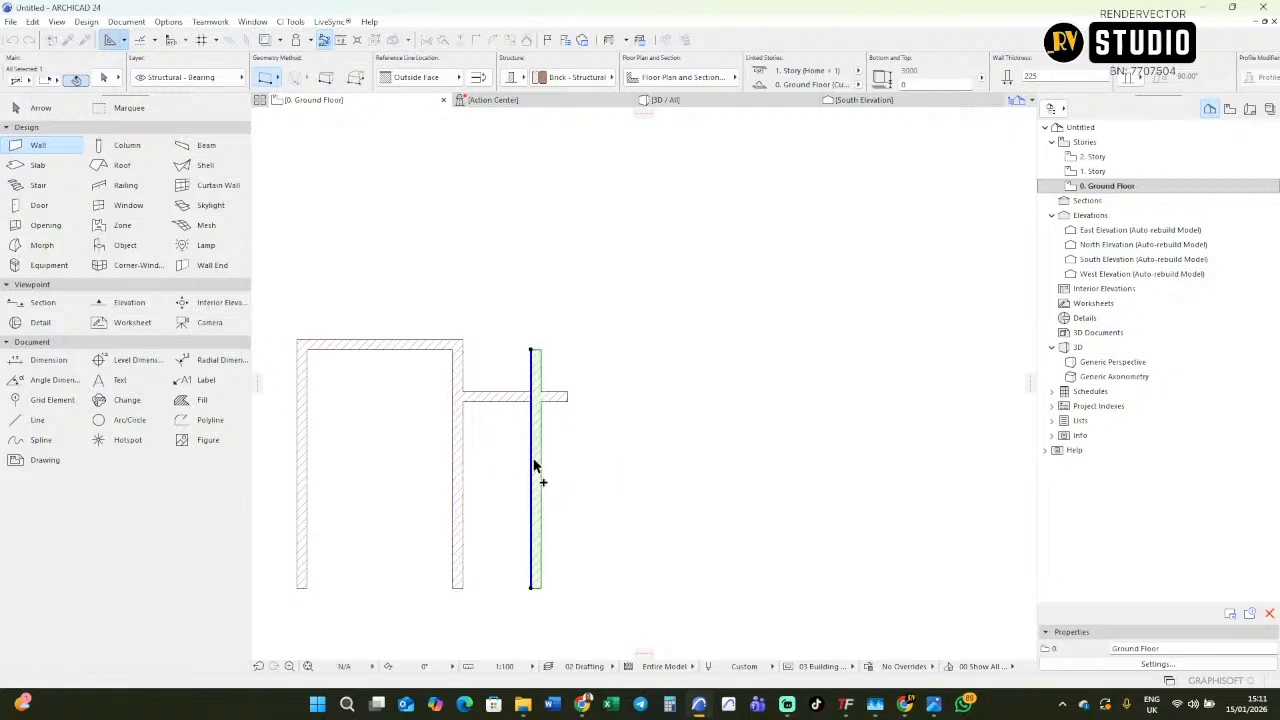
# Trim the end of the new kitchen wall that projects above the kitchen's top wall.
pyautogui.press('Escape')
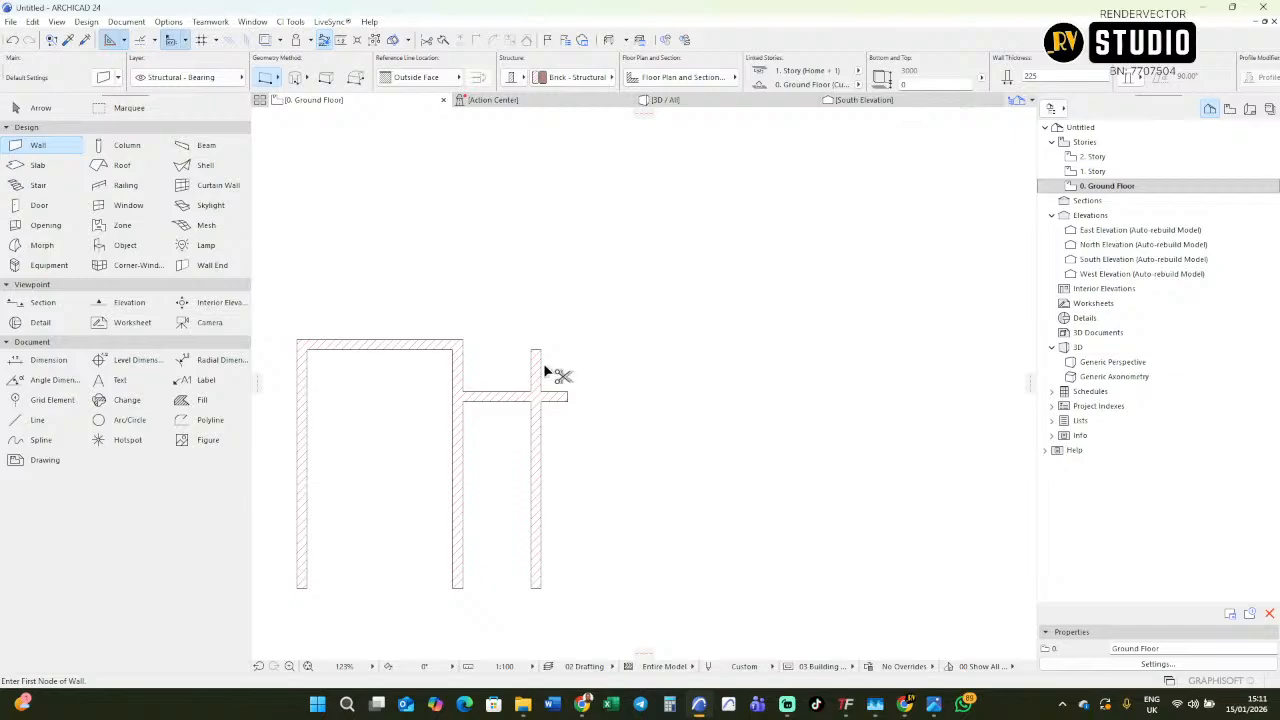
pyautogui.scroll(-5, 462, 421)
pyautogui.scroll(3, 925, 381)
pyautogui.scroll(4, 925, 381)
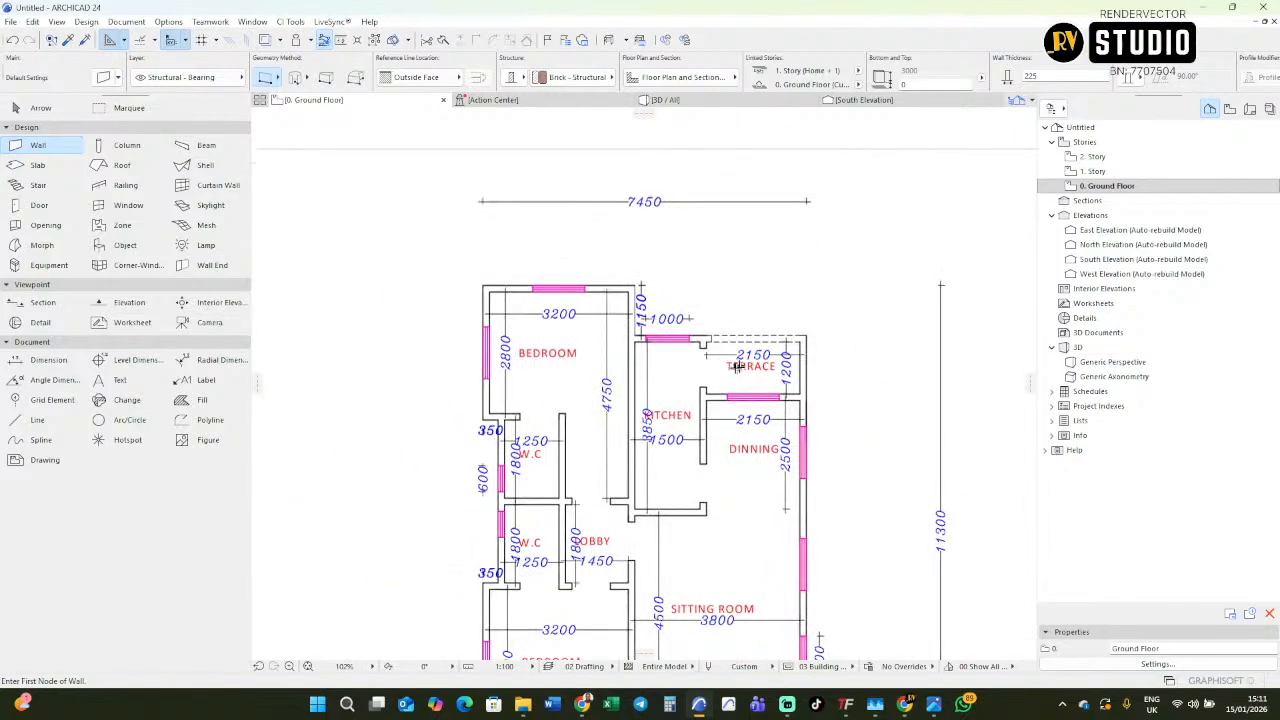
pyautogui.scroll(-5, 762, 368)
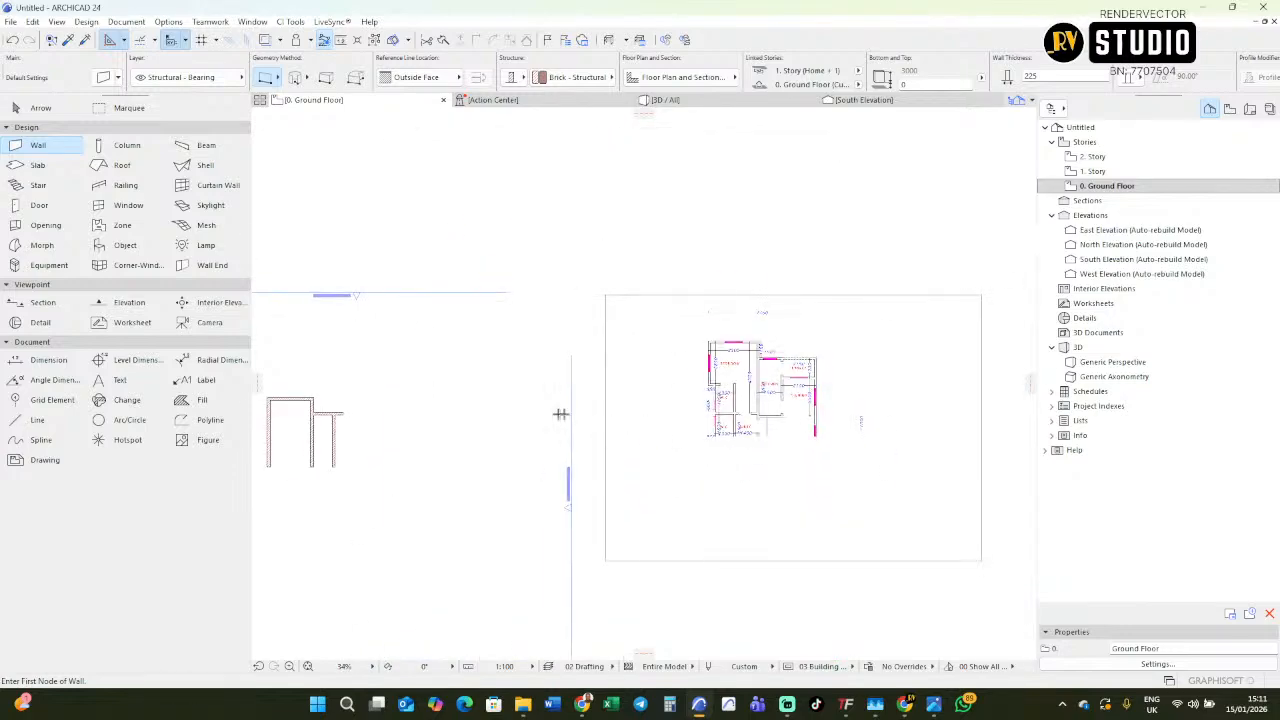
# Select the kitchen's outer wall and examine the terrace and dining dimensions on the imported floor plan.
pyautogui.scroll(8, 772, 380)
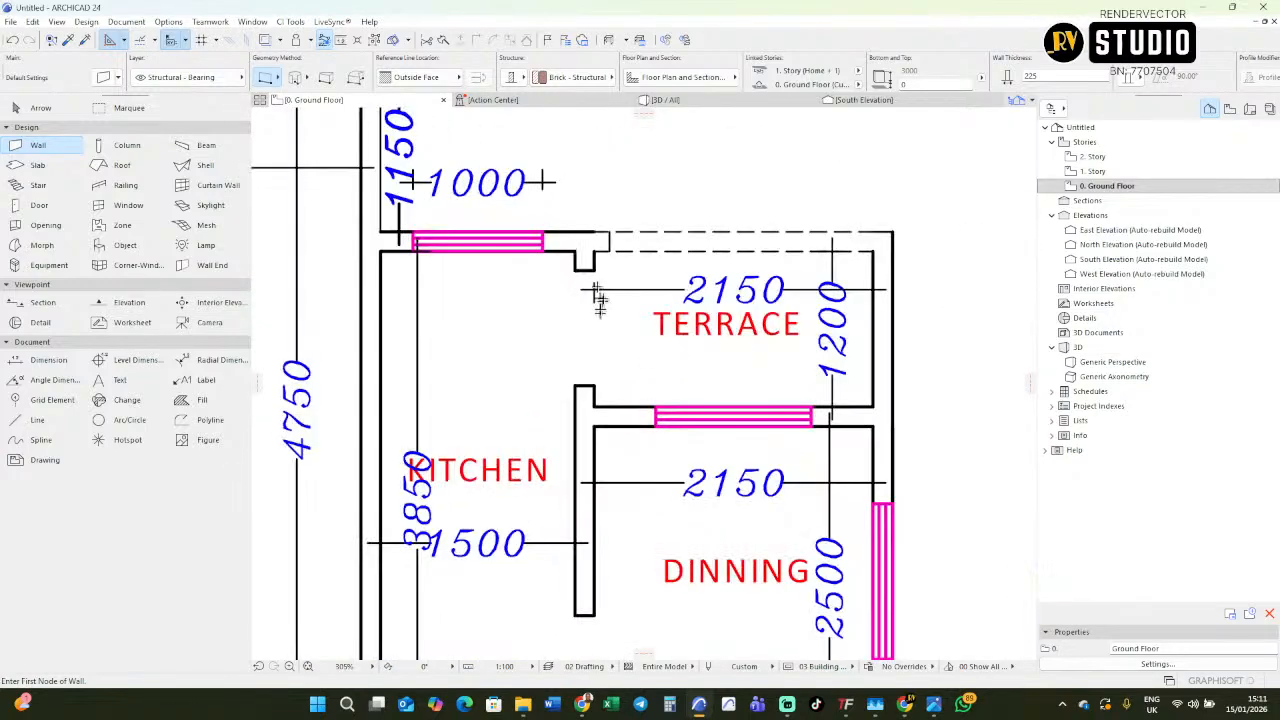
pyautogui.scroll(-6, 923, 300)
pyautogui.scroll(3, 530, 361)
pyautogui.moveTo(530, 361); pyautogui.dragTo(846, 305, button='middle')
pyautogui.scroll(-2, 837, 331)
pyautogui.scroll(3, 535, 343)
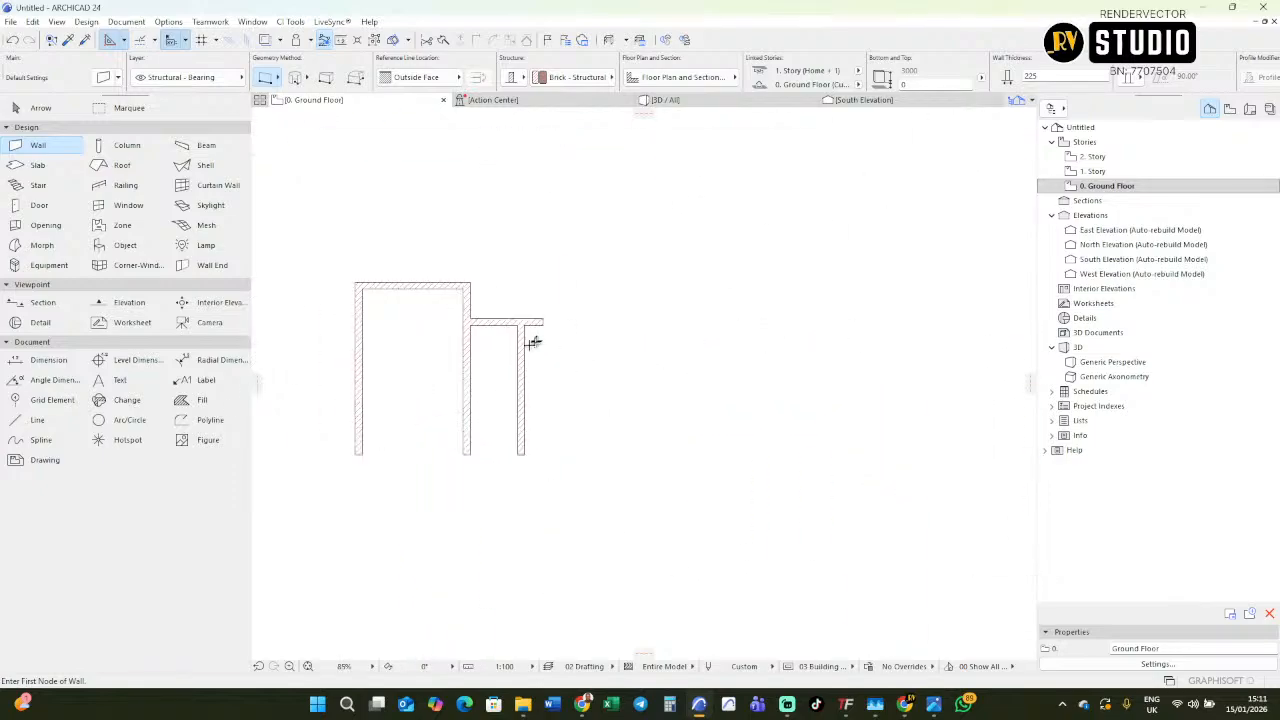
pyautogui.keyDown('shift'); pyautogui.click(520, 372); pyautogui.keyUp('shift')
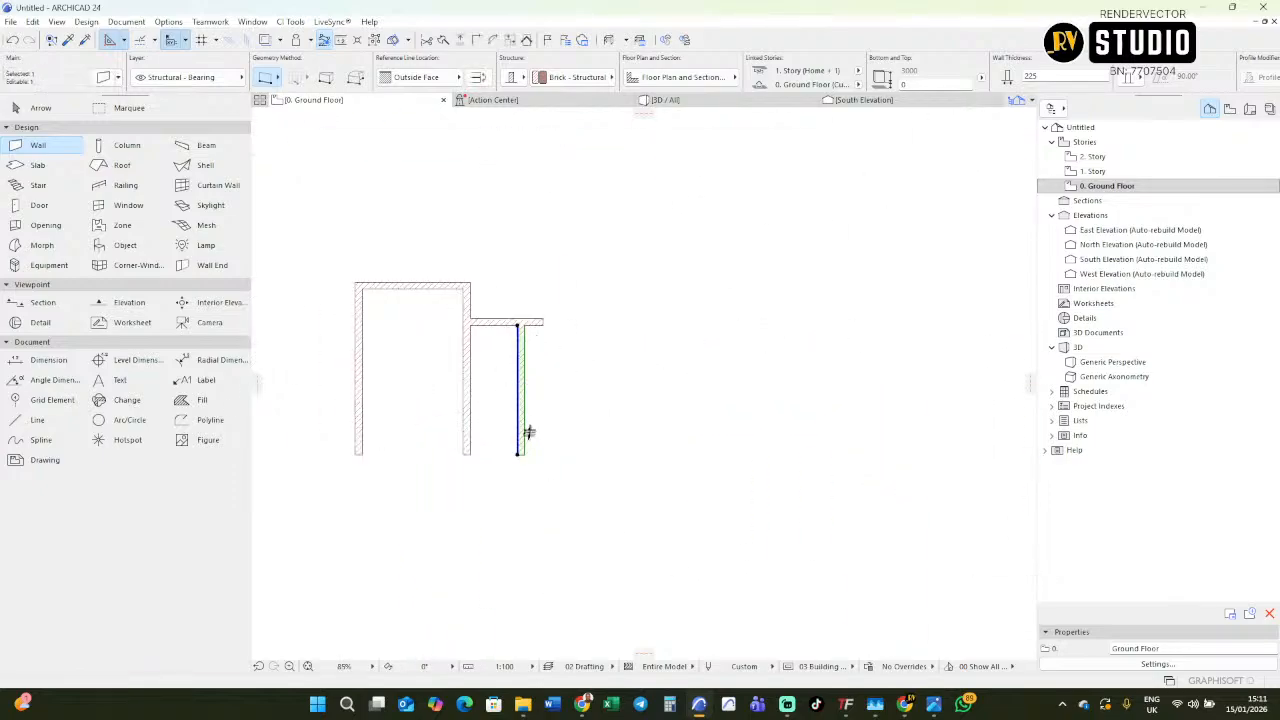
pyautogui.scroll(-4, 515, 397)
pyautogui.moveTo(852, 354); pyautogui.dragTo(749, 374, button='middle')
pyautogui.scroll(5, 927, 341)
pyautogui.scroll(3, 820, 350)
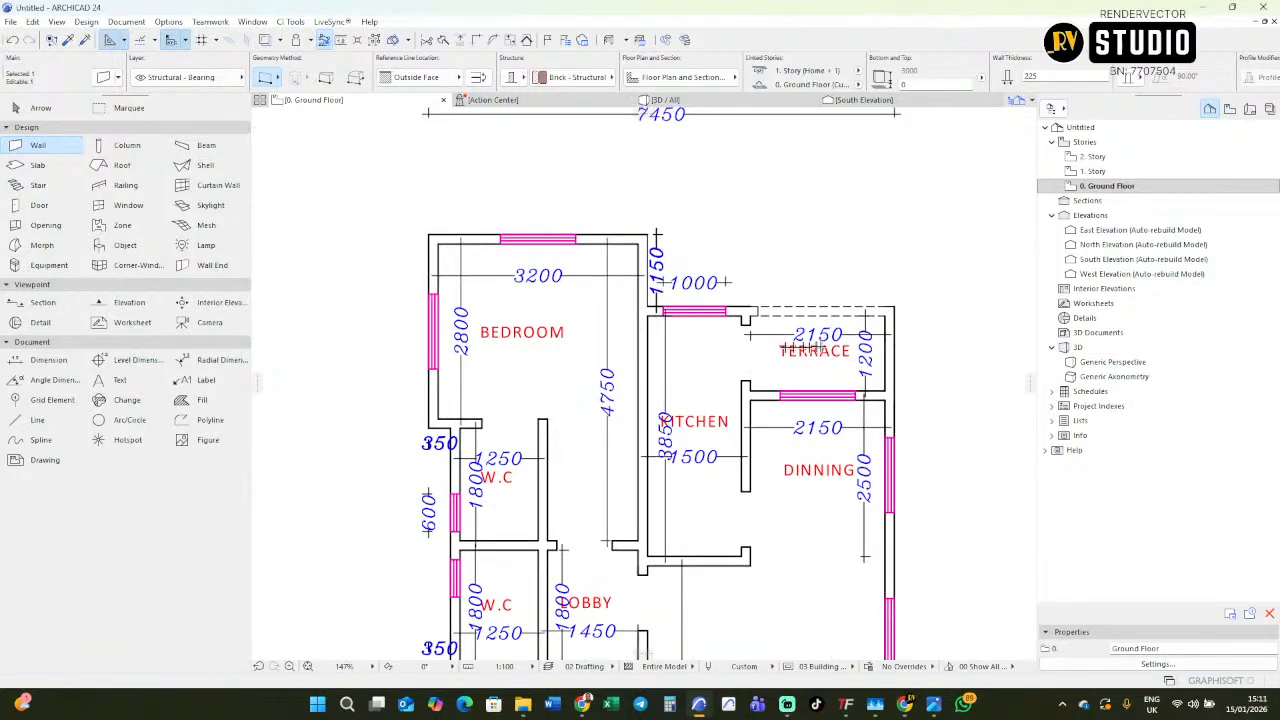
pyautogui.scroll(2, 822, 350)
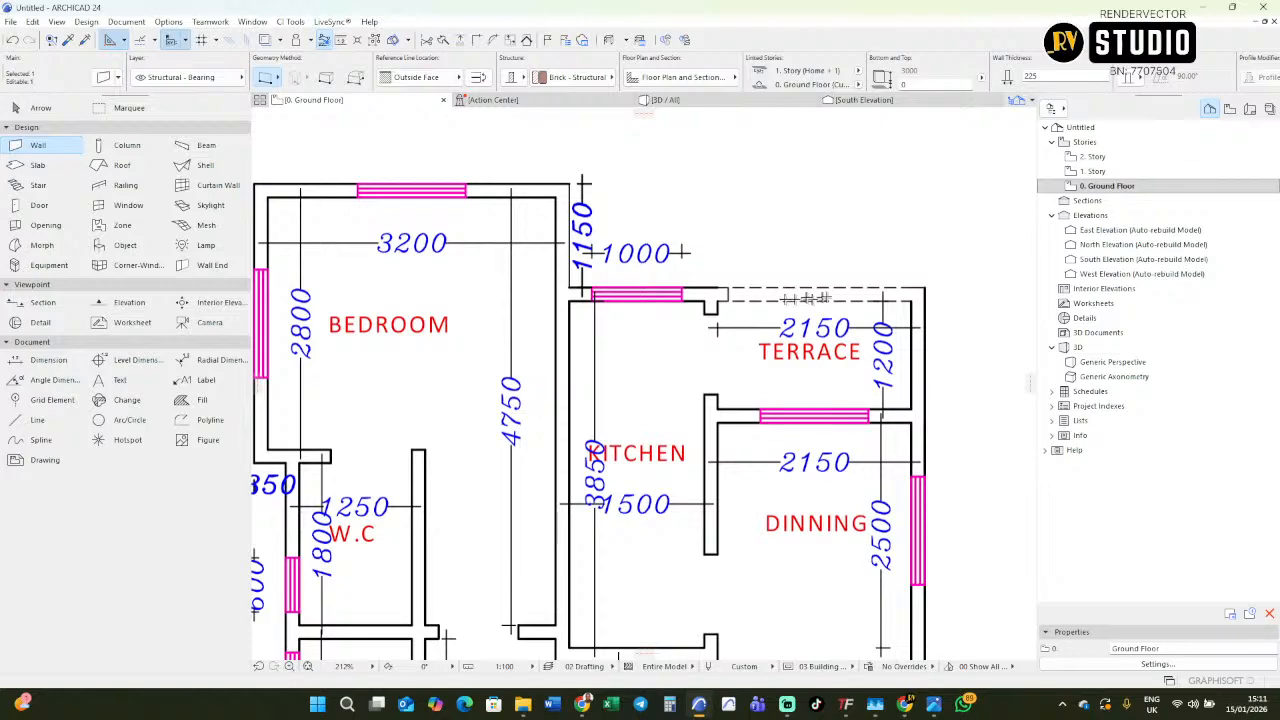
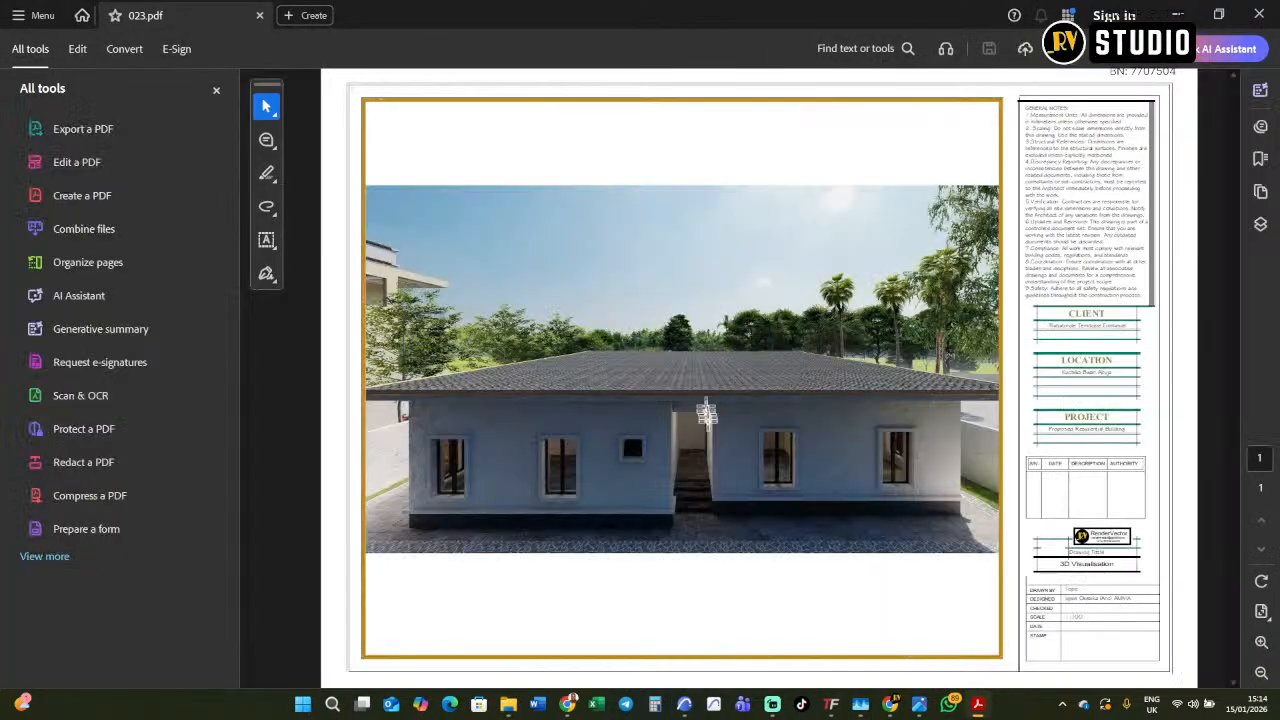
# Examine the recessed stepped entrance in the 023 PDF rendering, close the file and switch back to the ARCHICAD floor plan.
pyautogui.keyDown('ctrl'); pyautogui.scroll(2, 708, 440); pyautogui.keyUp('ctrl')
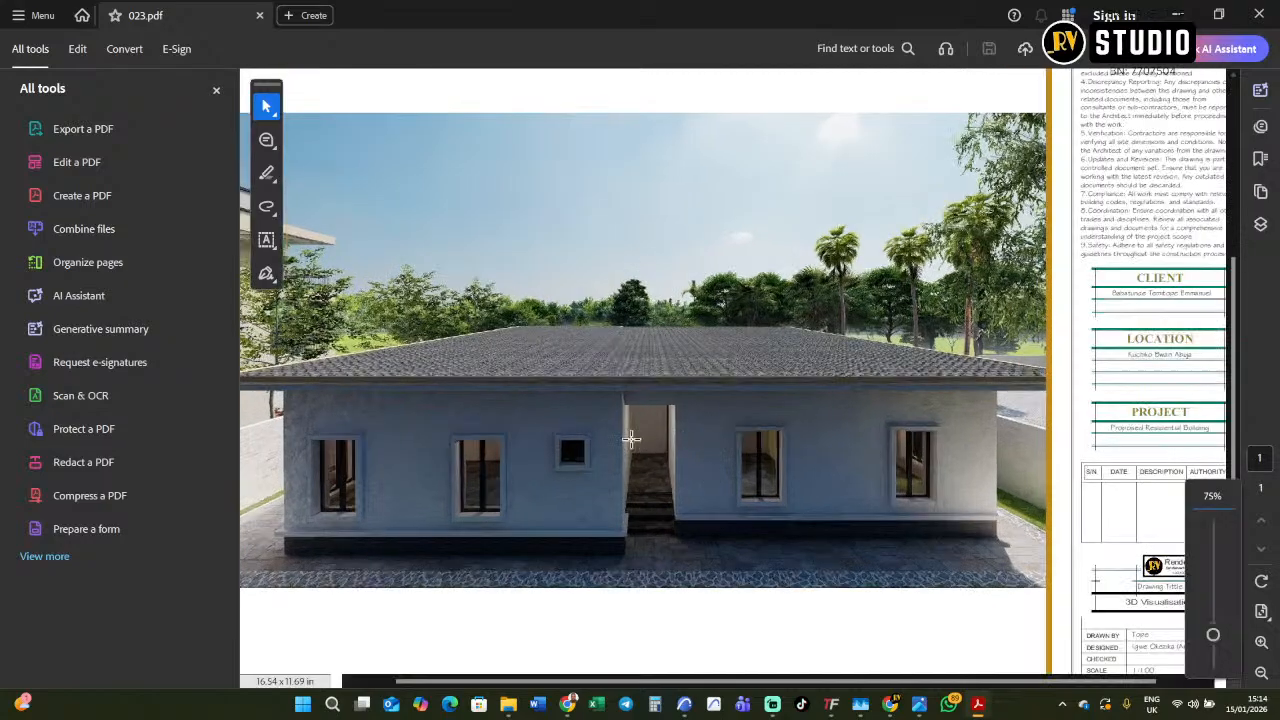
pyautogui.keyDown('ctrl'); pyautogui.scroll(4, 631, 438); pyautogui.keyUp('ctrl')
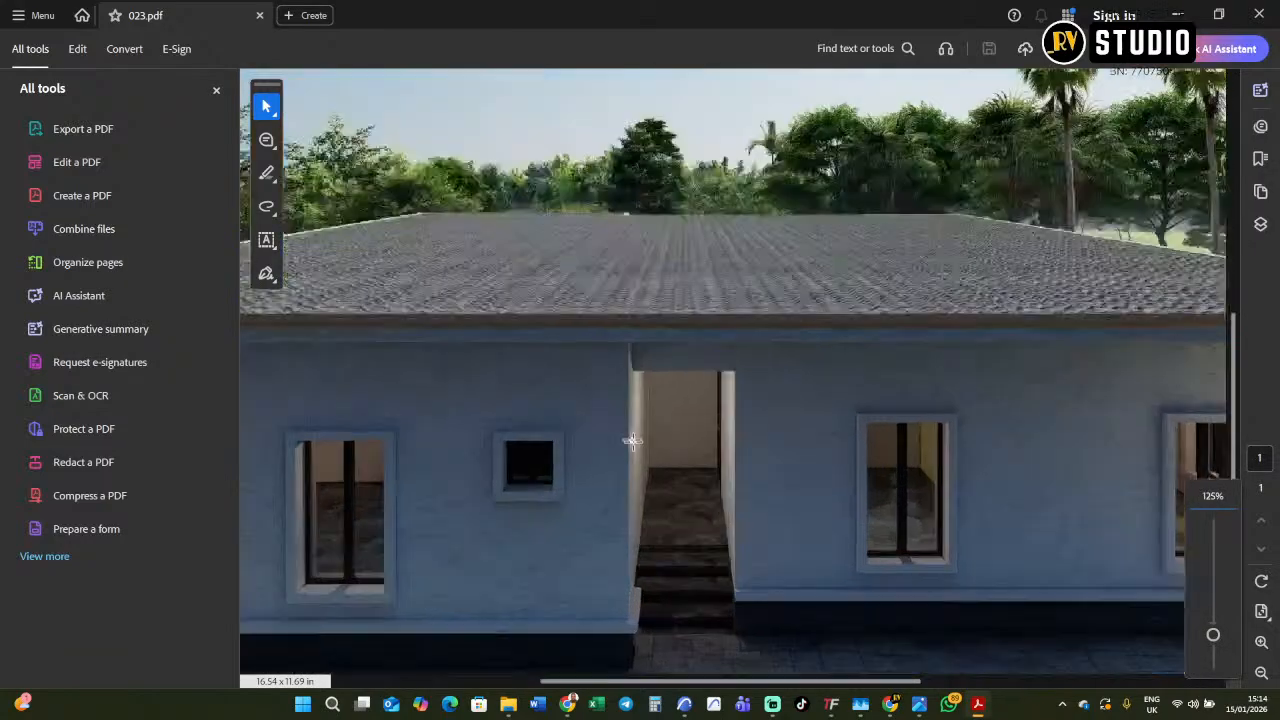
pyautogui.scroll(-4, 709, 500)
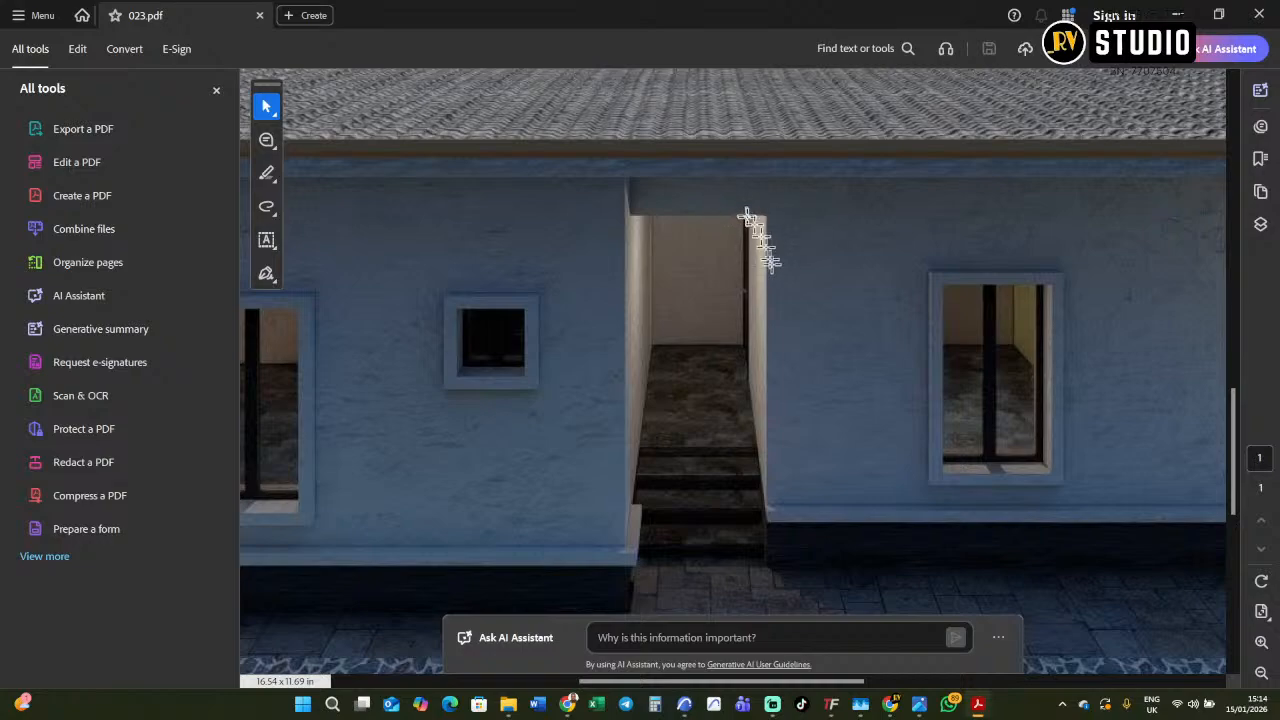
pyautogui.scroll(-3, 740, 420)
pyautogui.keyDown('ctrl'); pyautogui.scroll(-5, 737, 440); pyautogui.keyUp('ctrl')
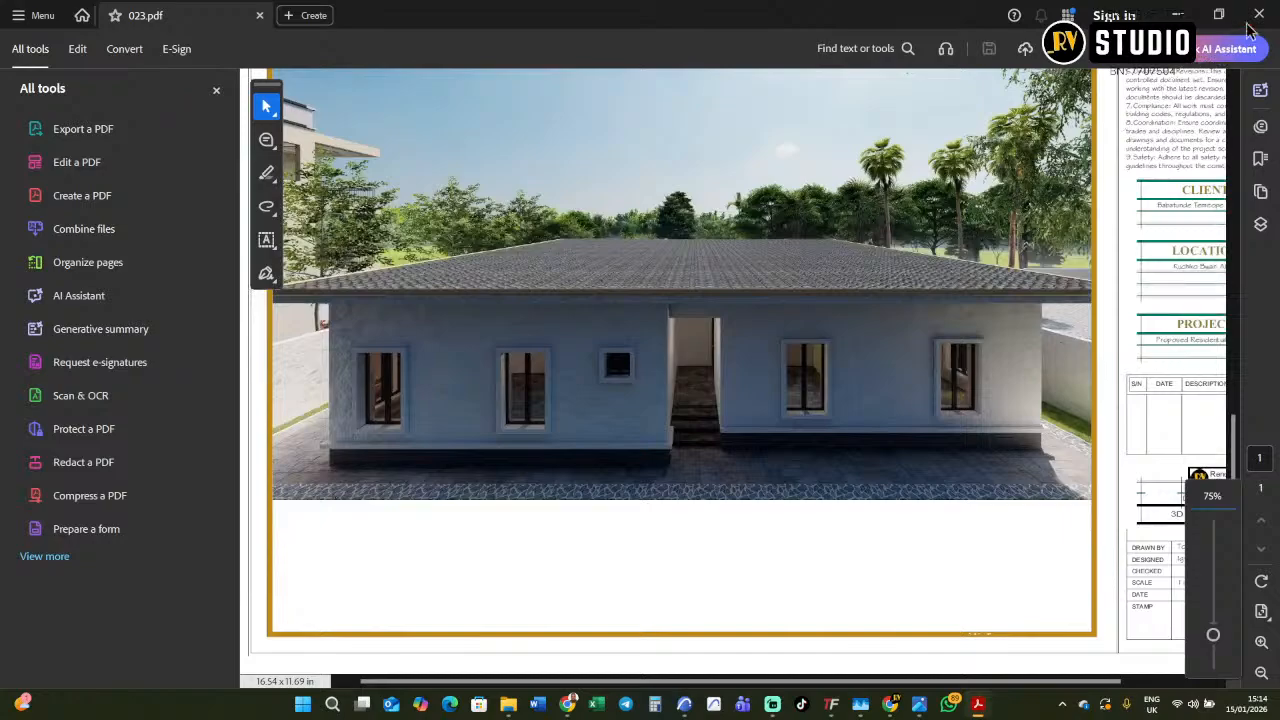
pyautogui.click(1267, 7)
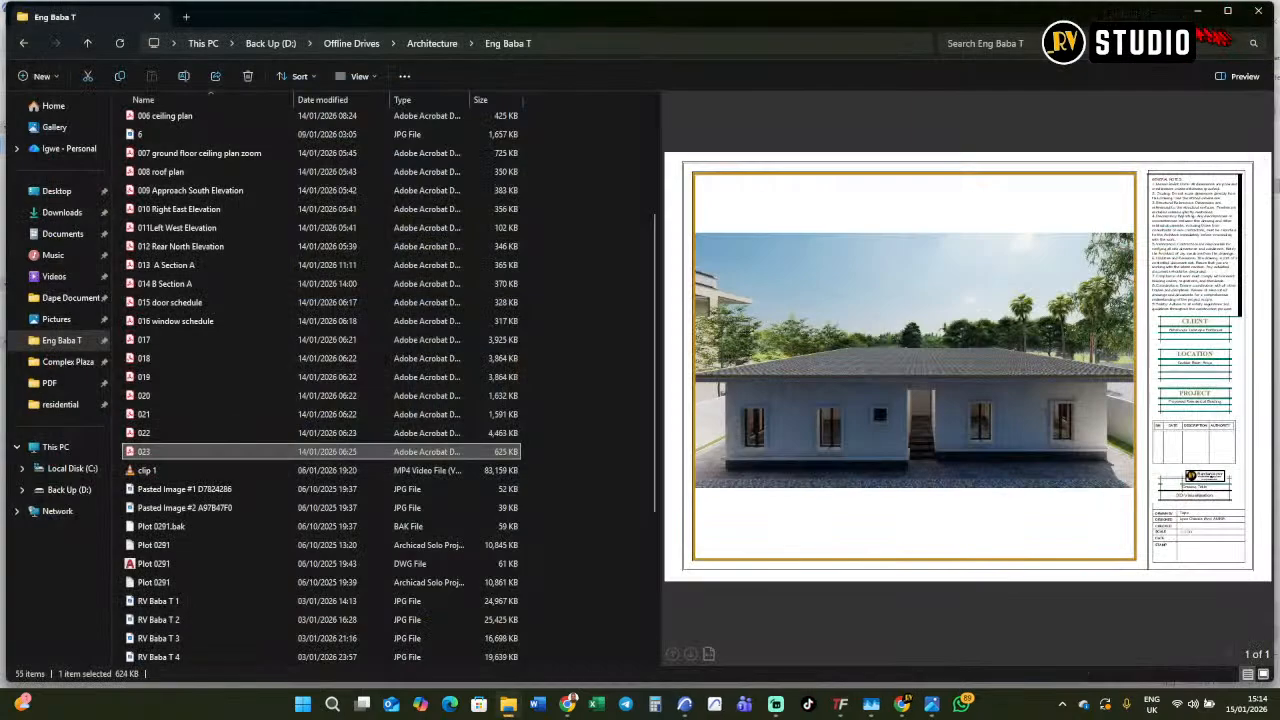
pyautogui.click(1197, 12)
# Copy the kitchen's outer wall horizontally to the right as the terrace's outer wall, following the plan's 2150 terrace width.
pyautogui.scroll(-3, 739, 408)
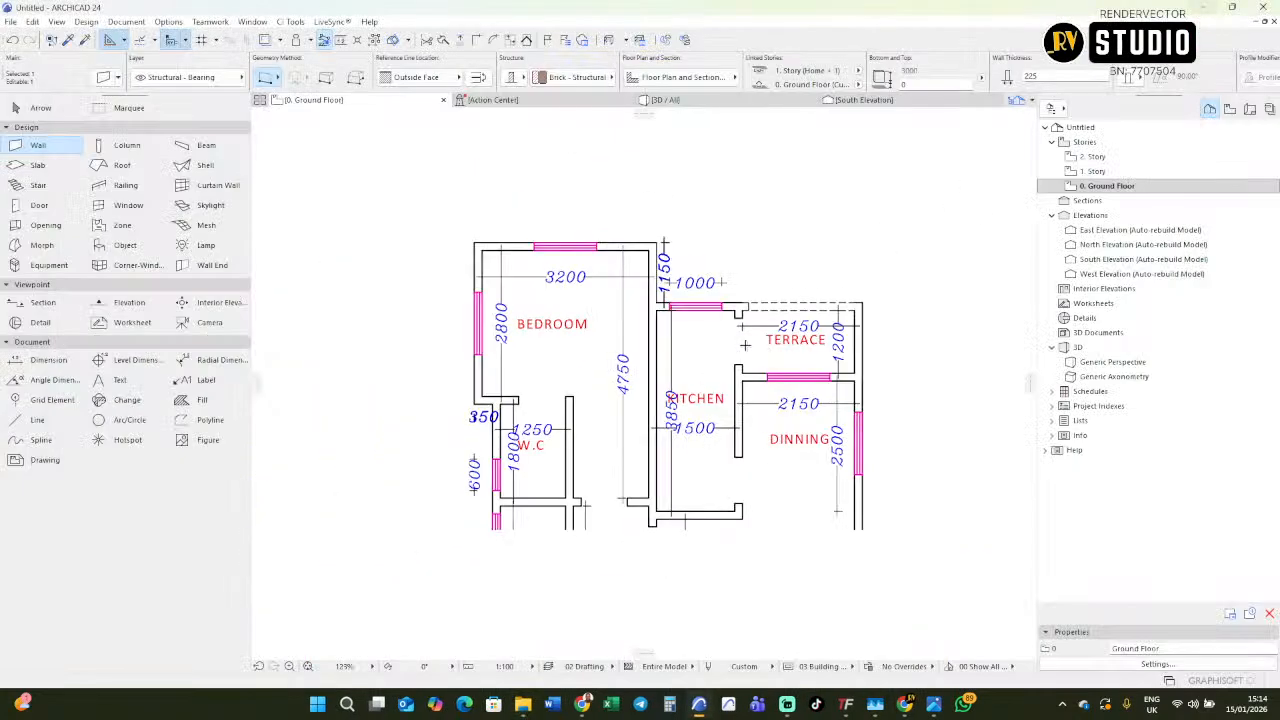
pyautogui.scroll(3, 770, 430)
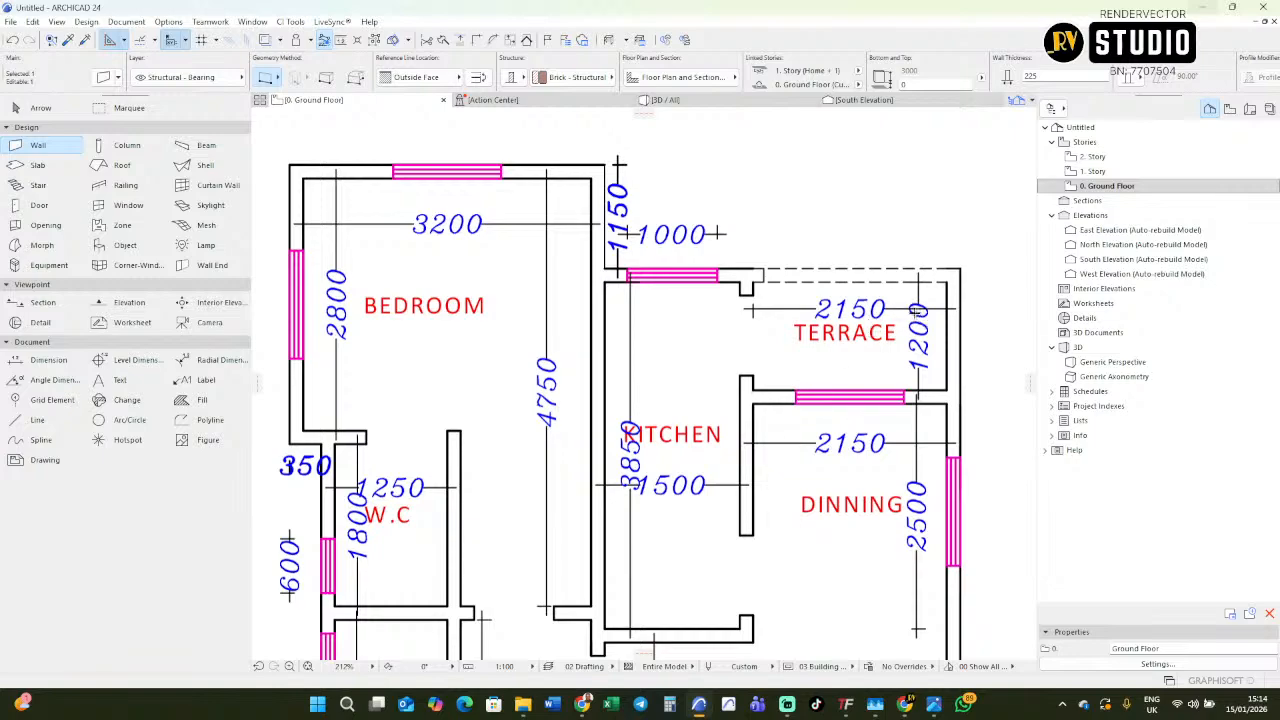
pyautogui.scroll(-5, 908, 314)
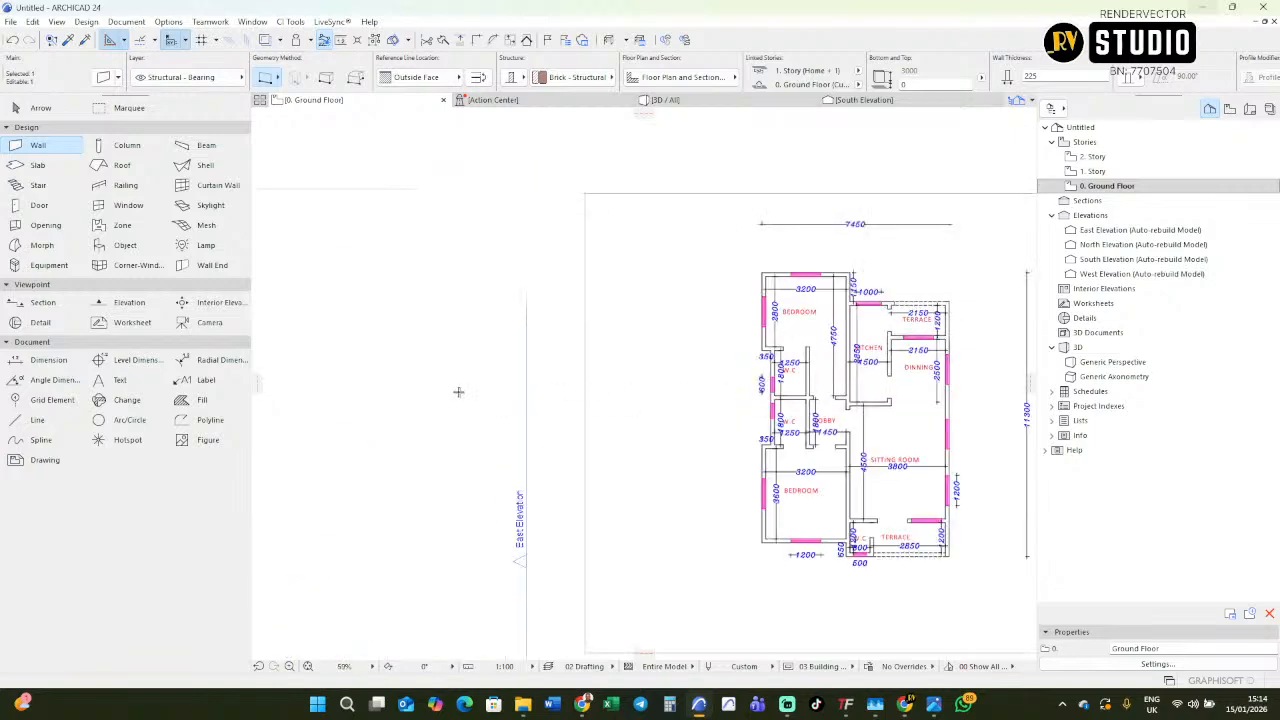
pyautogui.moveTo(477, 392); pyautogui.dragTo(831, 346, button='middle')
pyautogui.scroll(1, 483, 369)
pyautogui.scroll(2, 483, 369)
pyautogui.hotkey('ctrl', 'd')
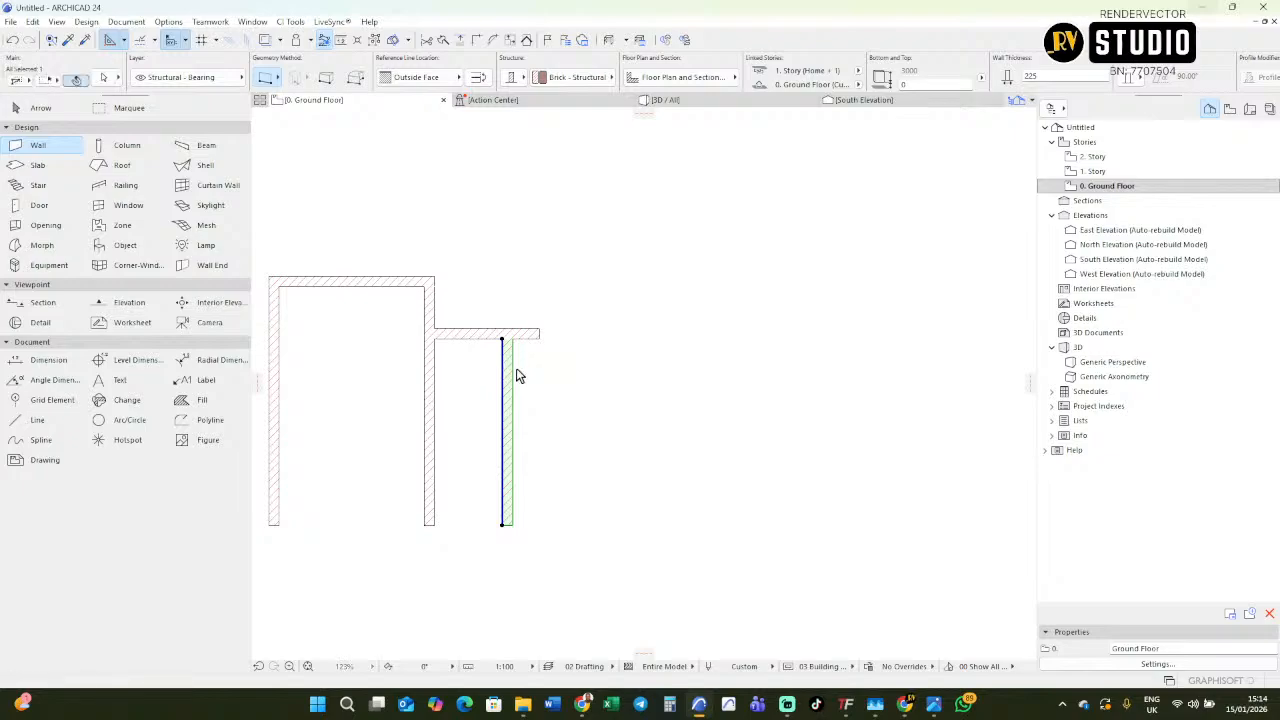
pyautogui.click(516, 396)
pyautogui.press('Tab')
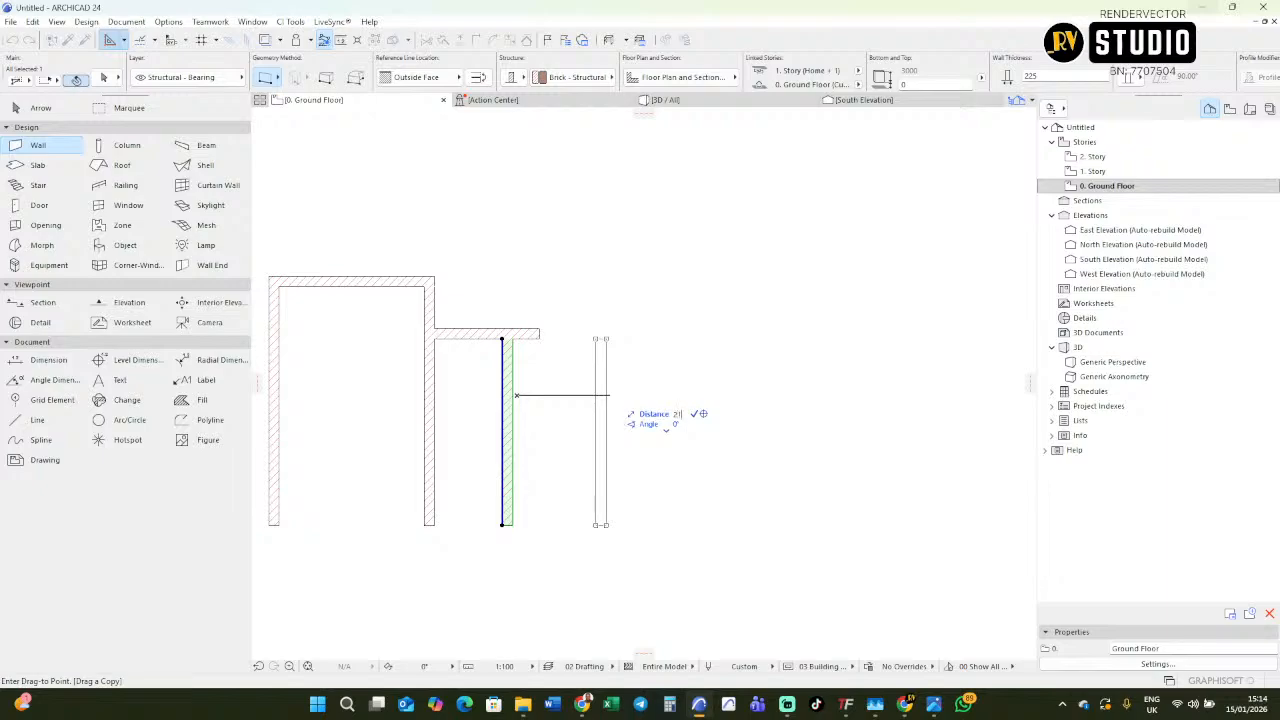
pyautogui.click(614, 398)
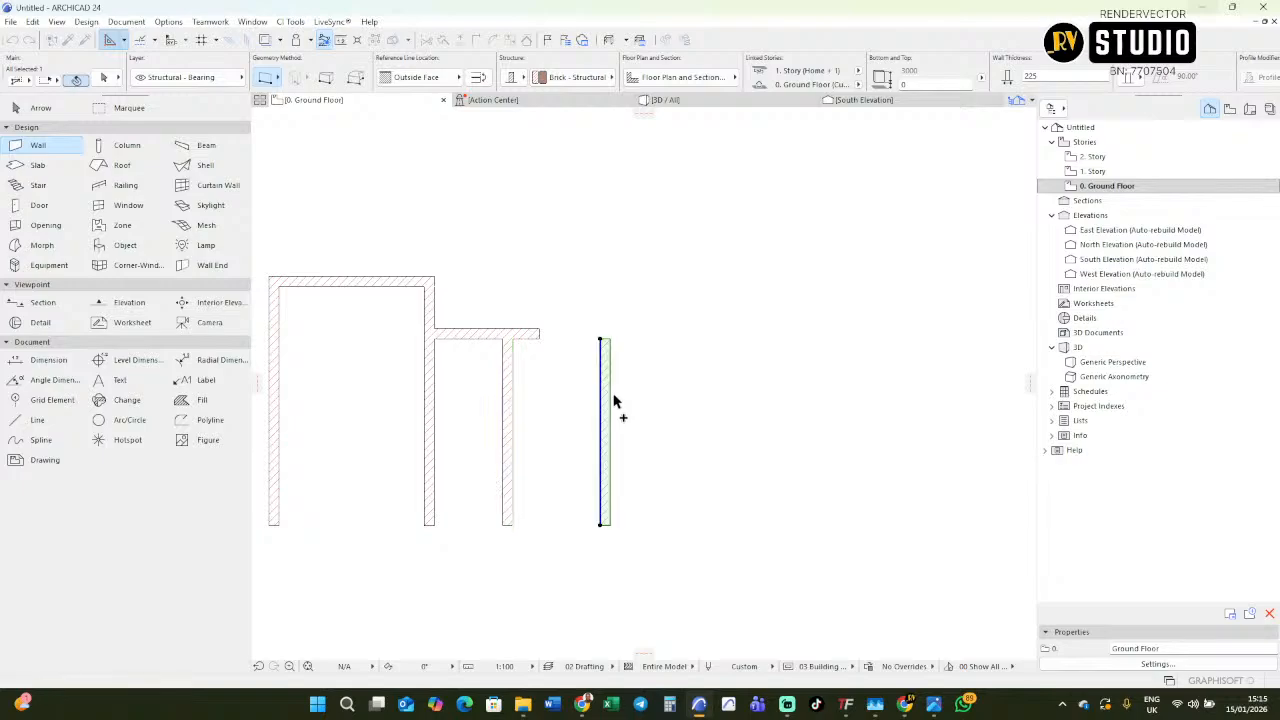
# Move the copied terrace wall 225 mm further to the right to allow for the wall thickness.
pyautogui.hotkey('ctrl', 'd')
pyautogui.click(600, 341)
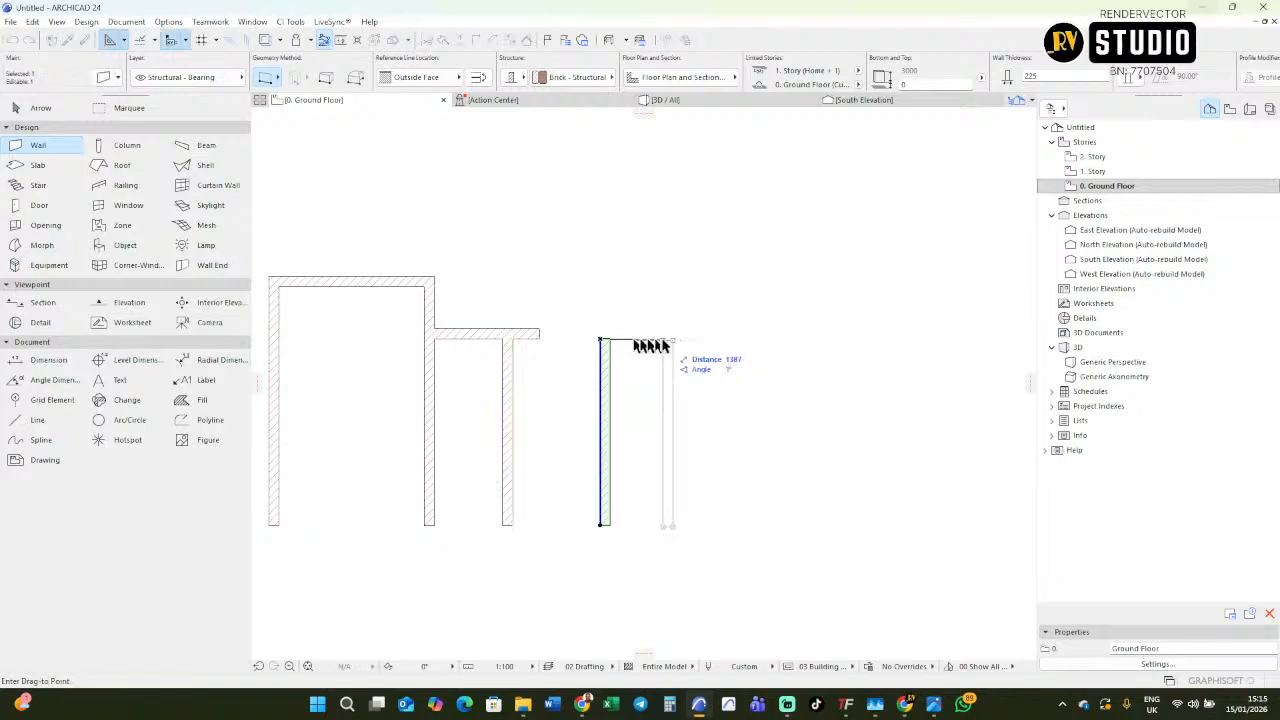
pyautogui.write('225')
pyautogui.press('Return')
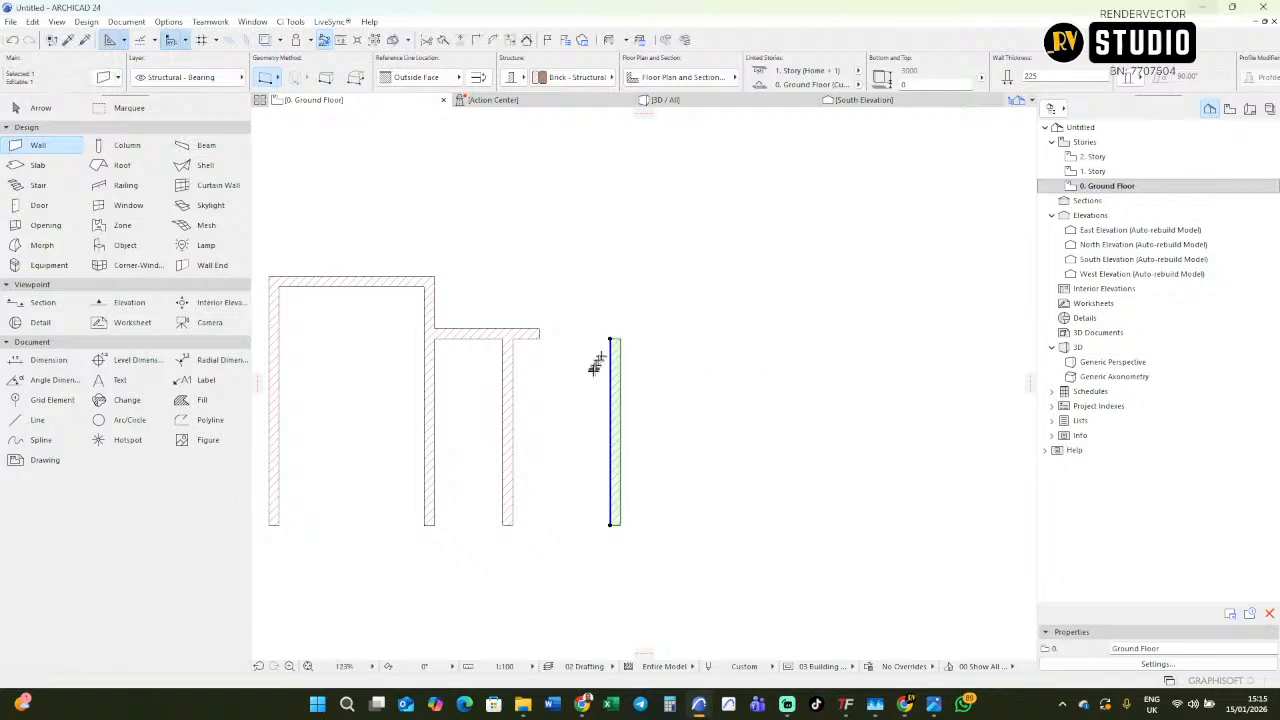
# Join the kitchen's top wall and the terrace's outer wall with Intersect so they meet in a corner.
pyautogui.scroll(-4, 276, 499)
pyautogui.keyDown('shift'); pyautogui.click(378, 420); pyautogui.keyUp('shift')
pyautogui.click(477, 39)
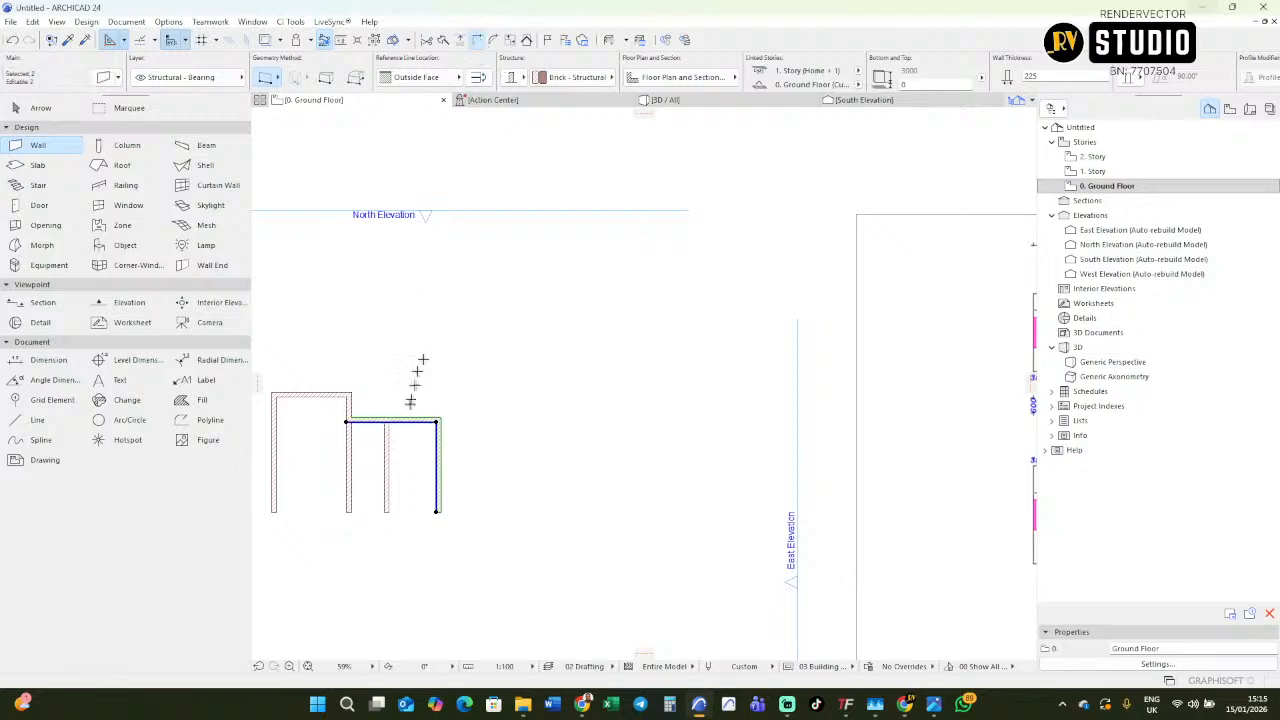
# Examine the upper bedroom's depth and the W.C wall offset on the imported floor plan.
pyautogui.scroll(-4, 424, 427)
pyautogui.scroll(4, 650, 395)
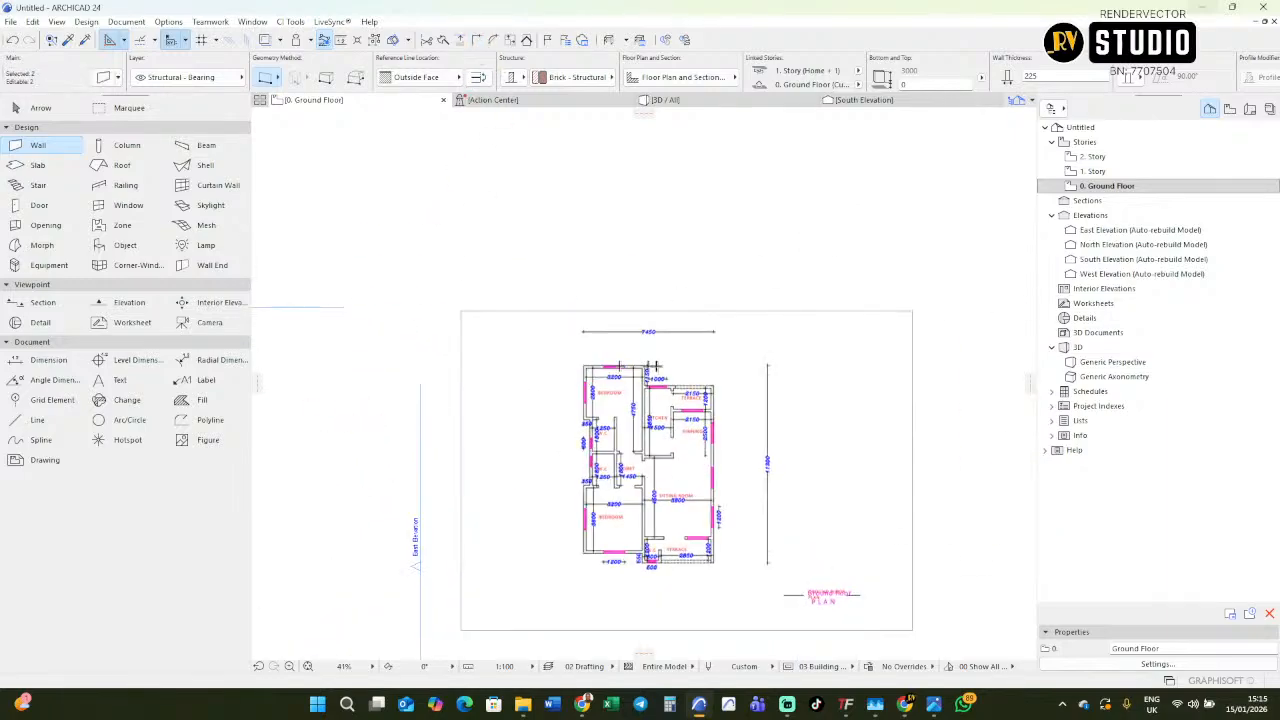
pyautogui.scroll(4, 680, 441)
pyautogui.scroll(-3, 636, 486)
pyautogui.moveTo(636, 486); pyautogui.dragTo(720, 467, button='middle')
pyautogui.scroll(5, 648, 405)
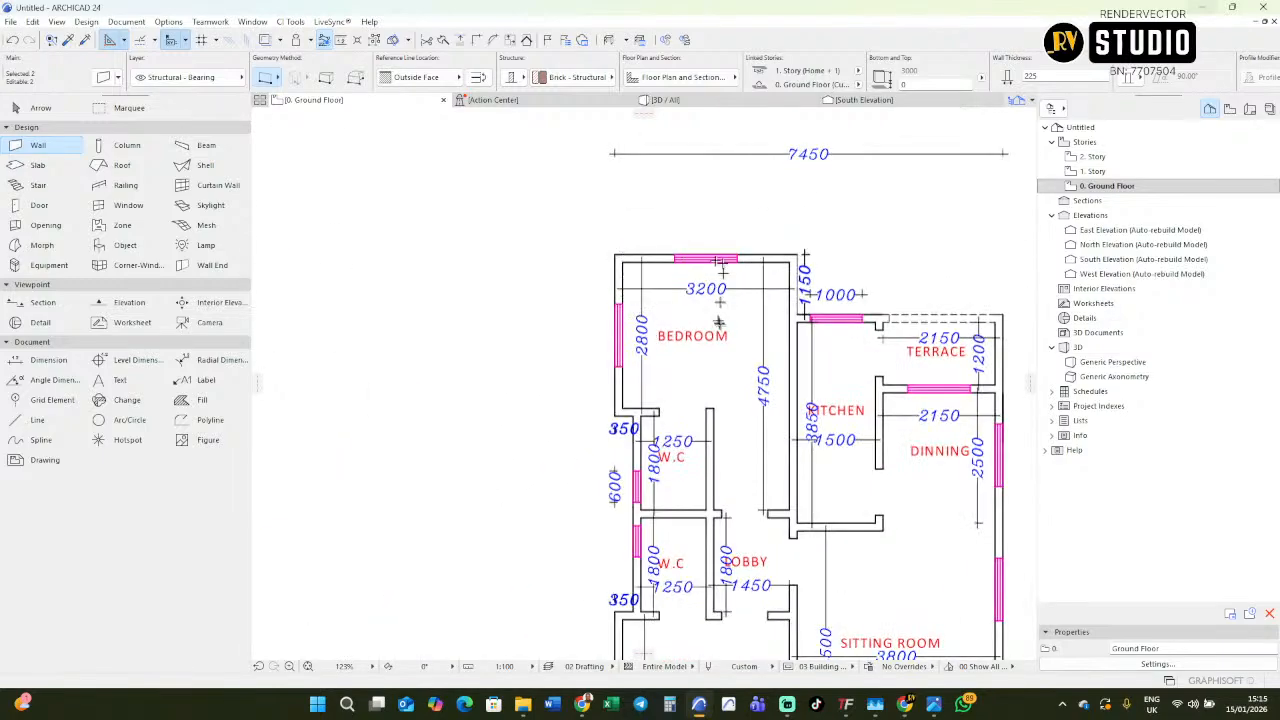
pyautogui.scroll(-4, 728, 328)
pyautogui.scroll(-4, 920, 327)
pyautogui.scroll(5, 903, 340)
pyautogui.scroll(3, 548, 346)
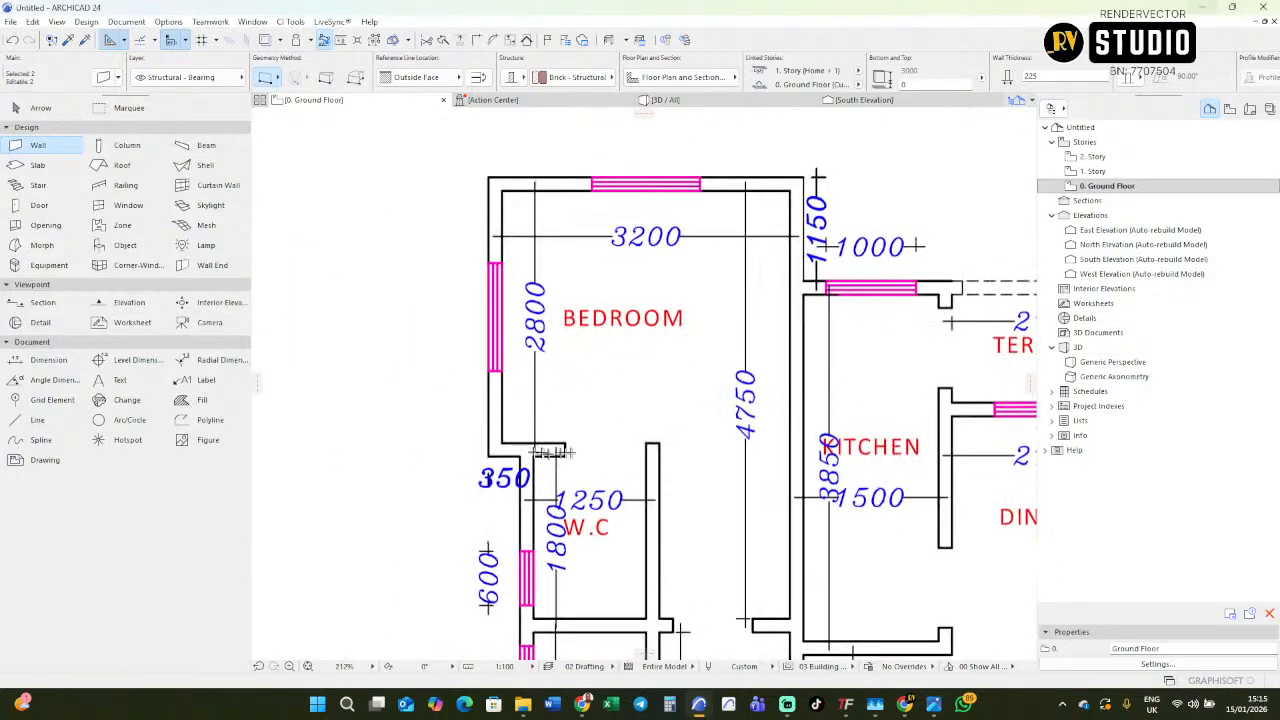
pyautogui.scroll(-8, 548, 452)
pyautogui.scroll(4, 522, 385)
# Copy the bedroom's top wall 2800 mm straight down as the bedroom's bottom wall.
pyautogui.press('Escape')
pyautogui.keyDown('shift'); pyautogui.click(516, 360); pyautogui.keyUp('shift')
pyautogui.hotkey('ctrl', 'shift', 'd')
pyautogui.click(522, 366)
pyautogui.press('Tab')
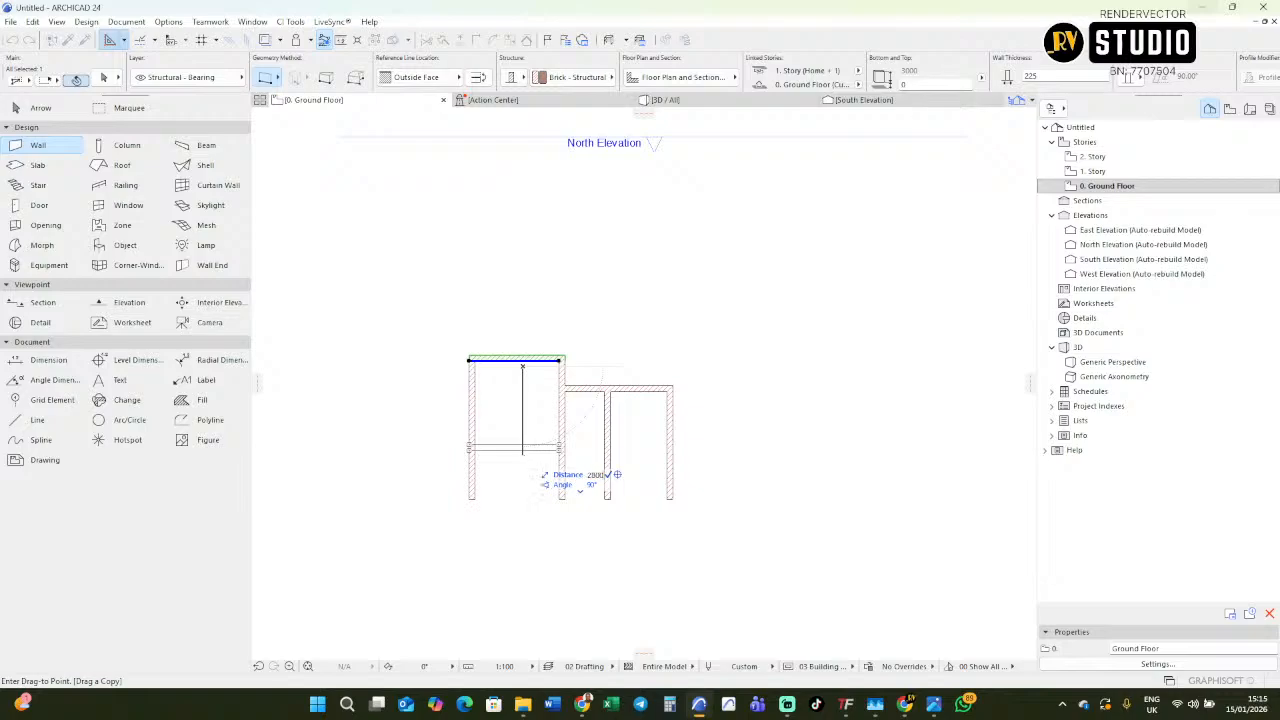
pyautogui.write('2800')
pyautogui.press('Return')
# Move the bedroom's bottom wall a further 225 mm down to allow for the wall thickness.
pyautogui.hotkey('ctrl', 'shift', 'd')
pyautogui.click(522, 439)
pyautogui.press('Tab')
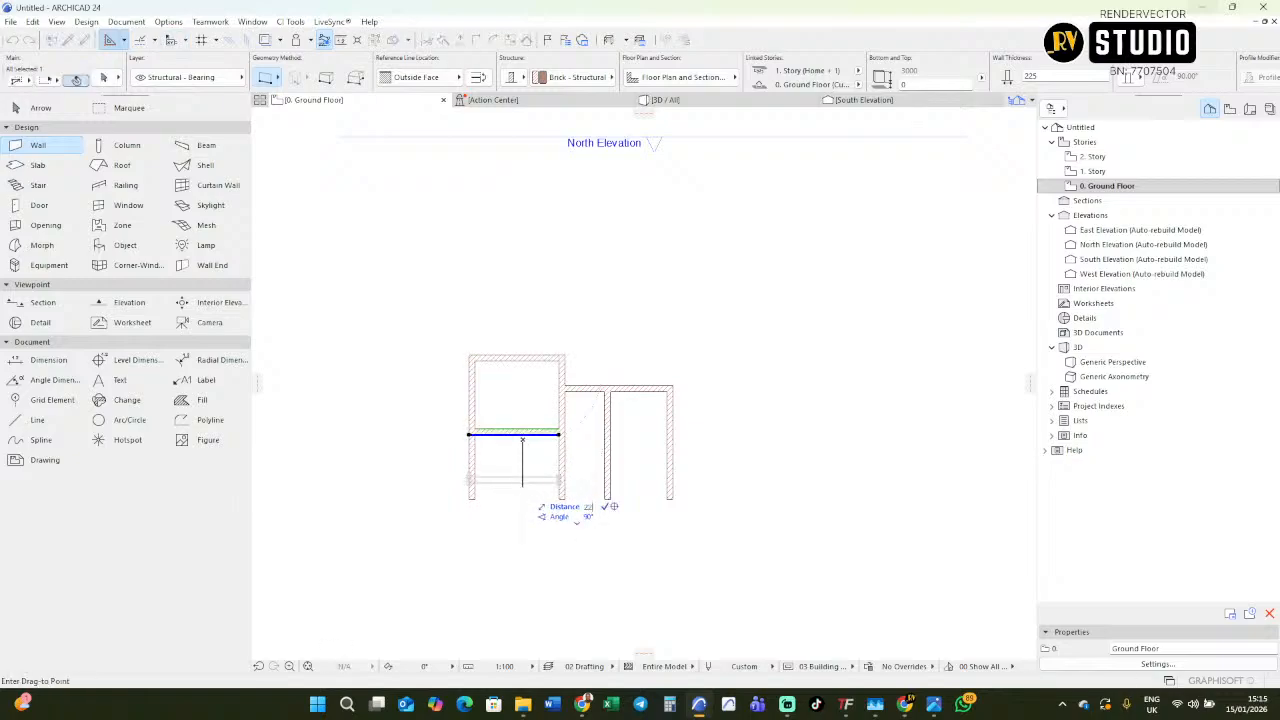
pyautogui.press('Return')
# Trim the part of the bedroom's left wall that projects below the bottom wall.
pyautogui.scroll(1, 500, 463)
pyautogui.scroll(-2, 495, 466)
pyautogui.scroll(2, 493, 466)
pyautogui.press('Escape')
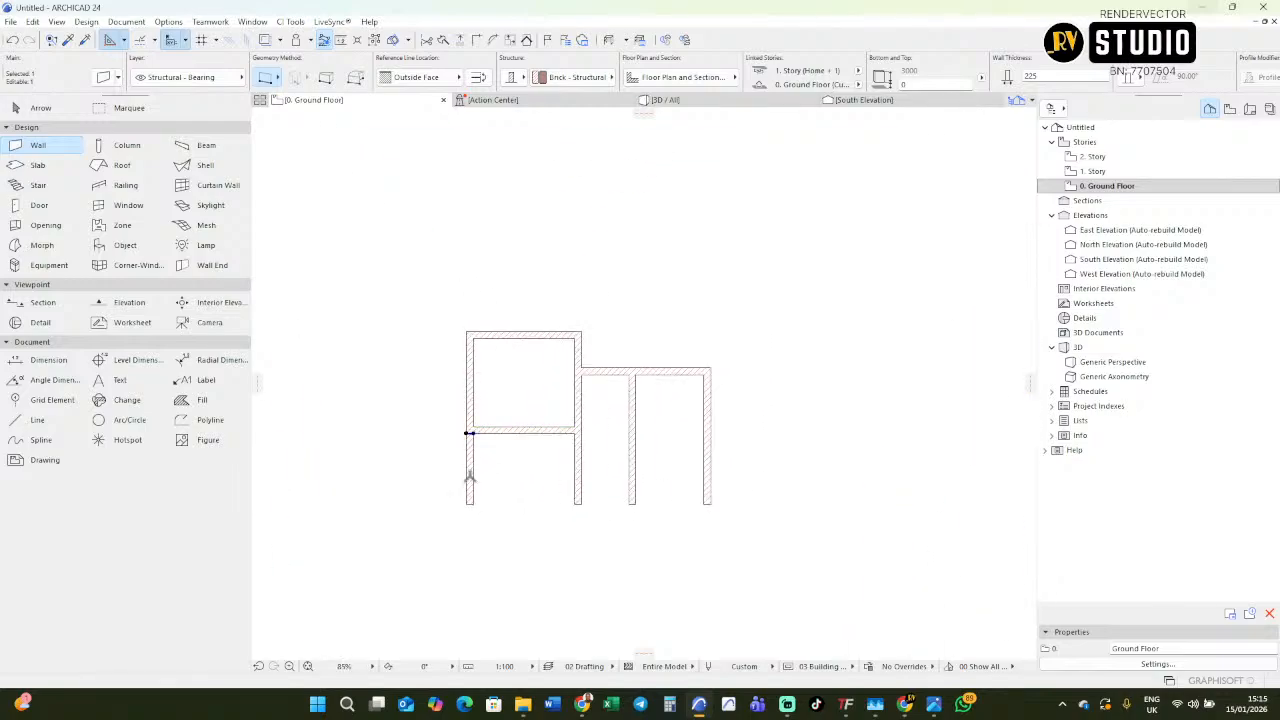
pyautogui.press('Escape')
pyautogui.keyDown('shift'); pyautogui.click(471, 478); pyautogui.keyUp('shift')
pyautogui.press('Escape')
pyautogui.keyDown('ctrl'); pyautogui.click(471, 478); pyautogui.keyUp('ctrl')
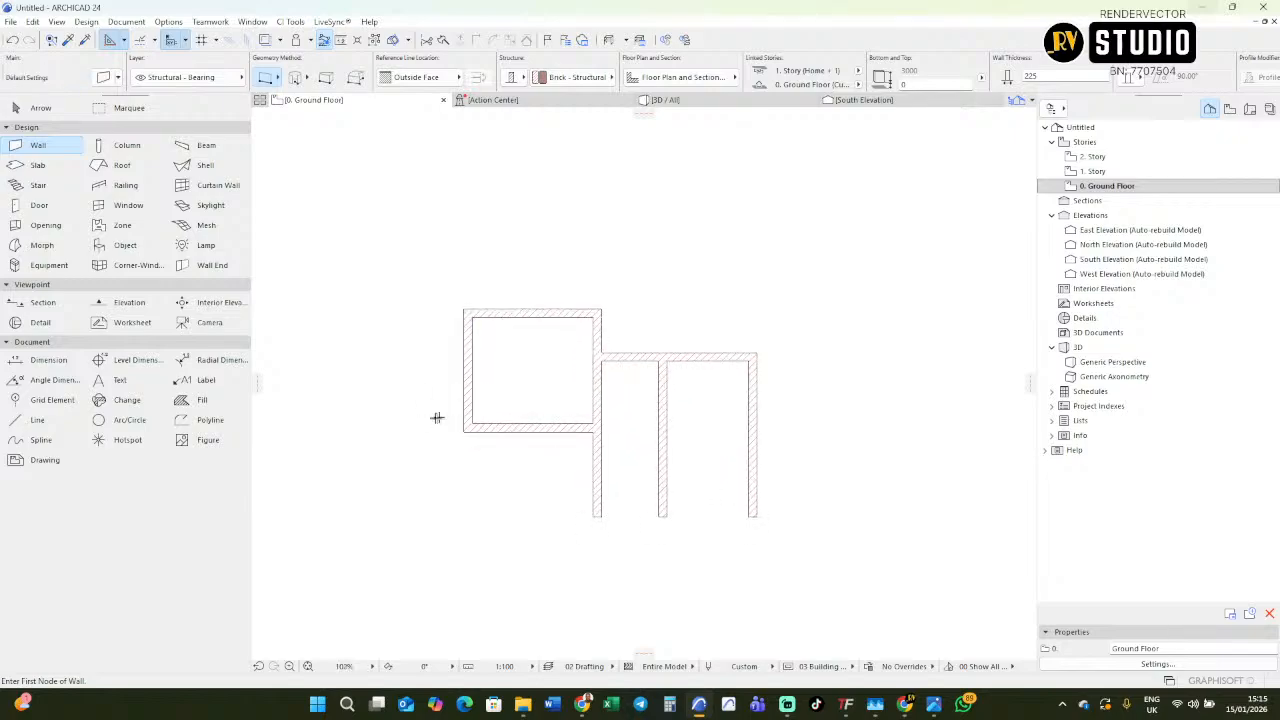
# Copy the bedroom's left wall 350 mm to the right, following the W.C offset on the plan.
pyautogui.scroll(-5, 437, 417)
pyautogui.scroll(10, 928, 375)
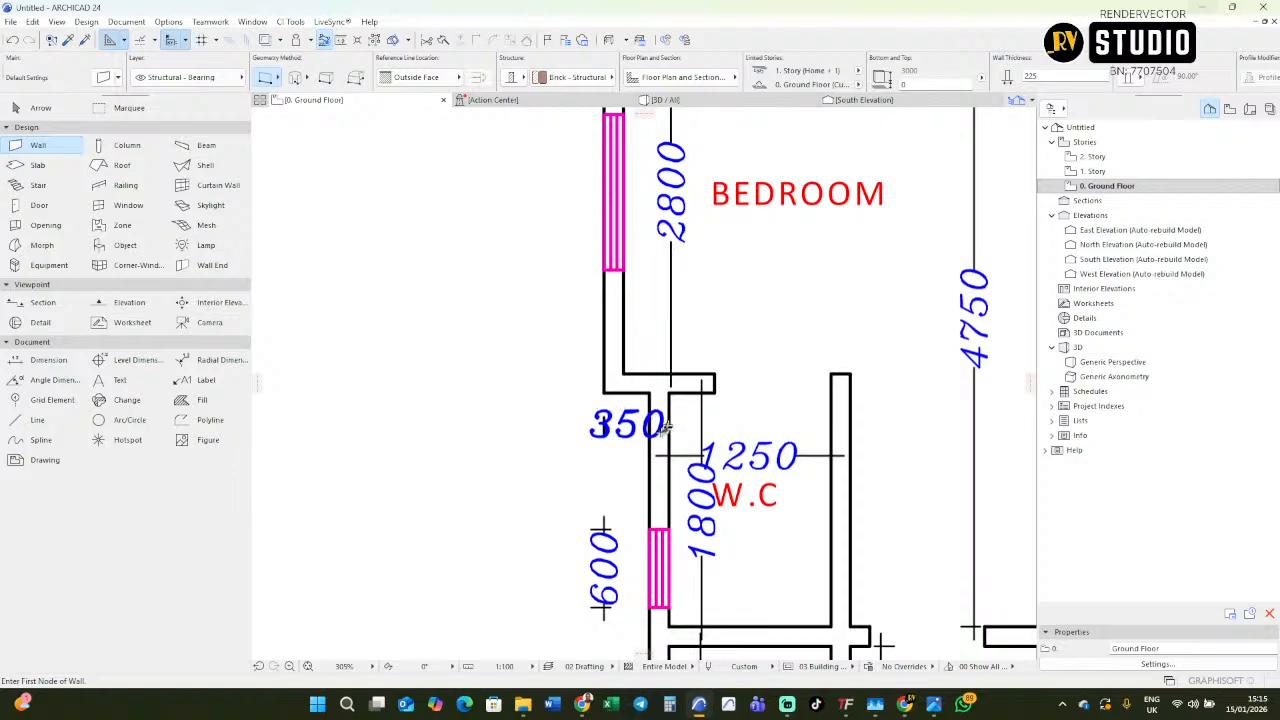
pyautogui.scroll(-5, 665, 425)
pyautogui.scroll(1, 566, 382)
pyautogui.keyDown('shift'); pyautogui.click(577, 358); pyautogui.keyUp('shift')
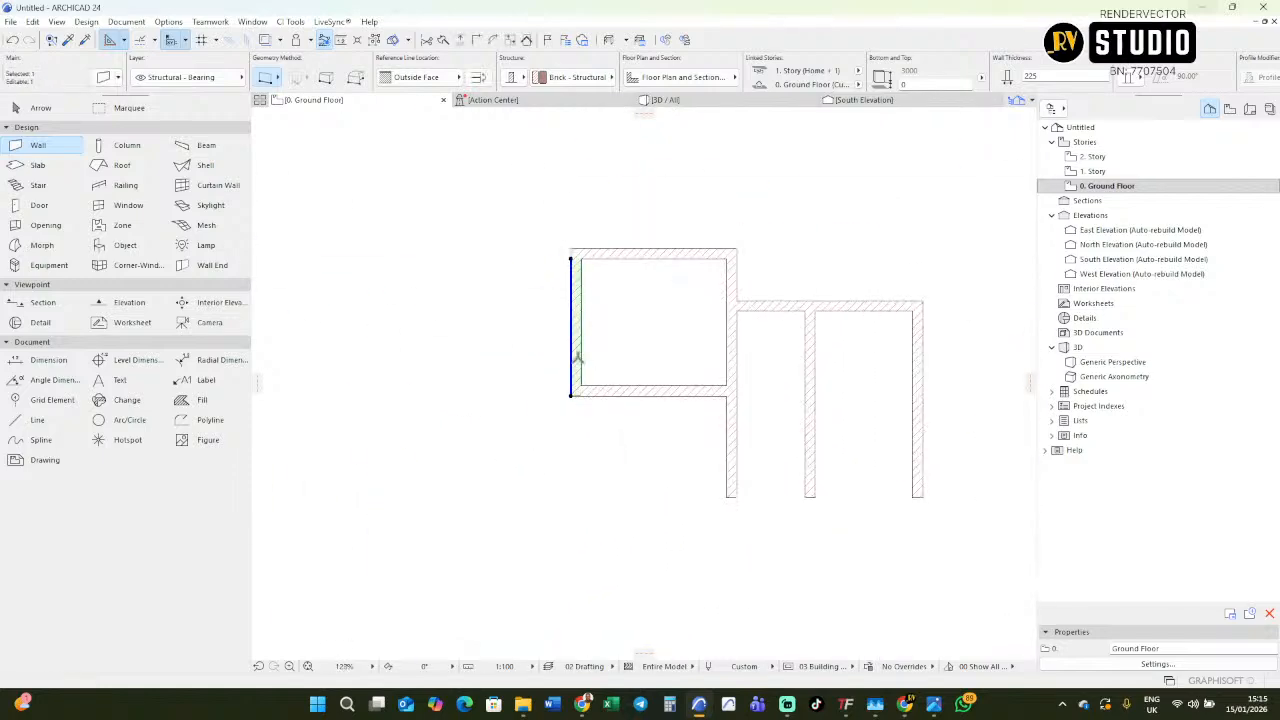
pyautogui.hotkey('ctrl', 'shift', 'd')
pyautogui.click(571, 361)
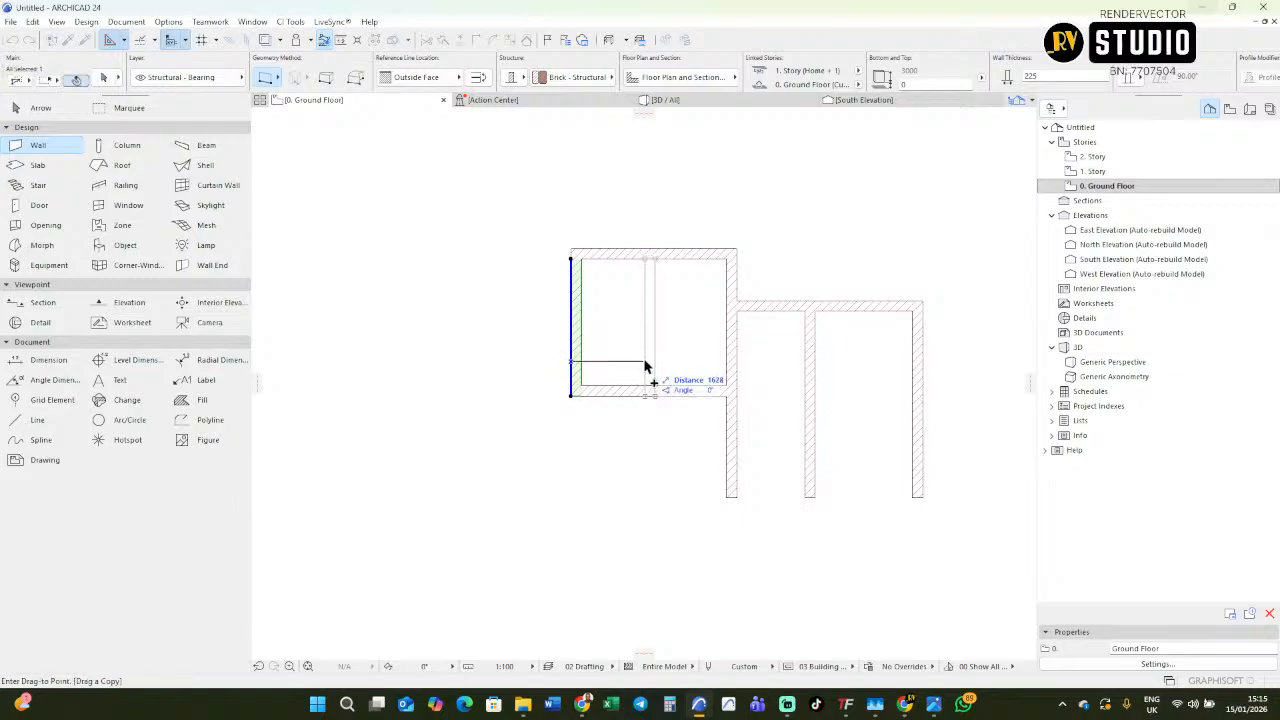
pyautogui.press('Tab')
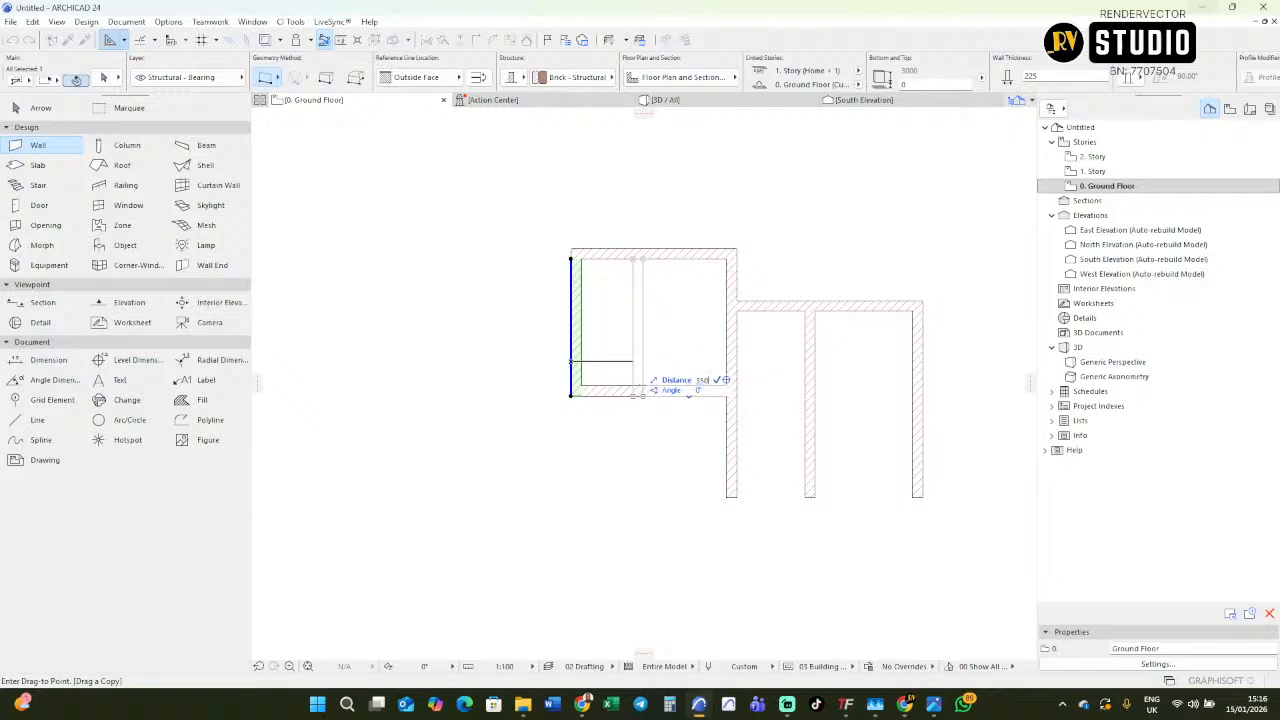
pyautogui.write('150')
pyautogui.press('Return')
# Move the copied wall 3025 mm straight down so it starts at the bedroom's bottom wall as the W.C's outer wall.
pyautogui.hotkey('ctrl', 'd')
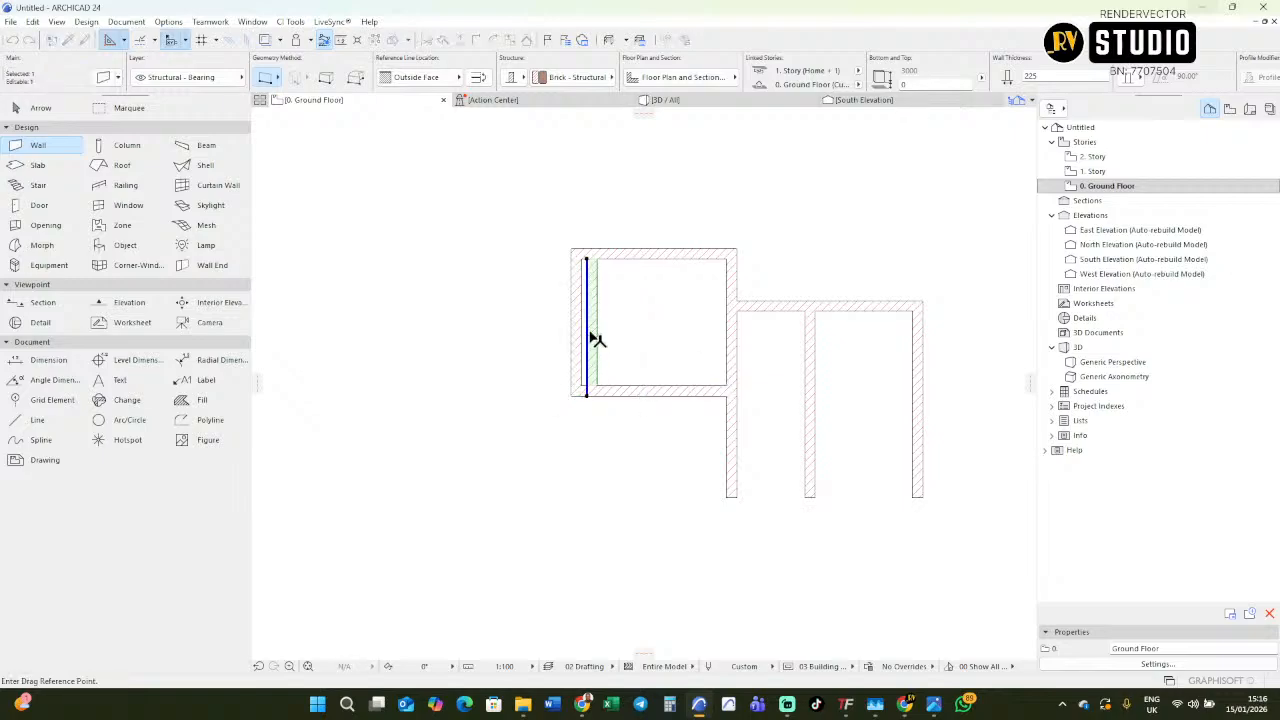
pyautogui.click(587, 392)
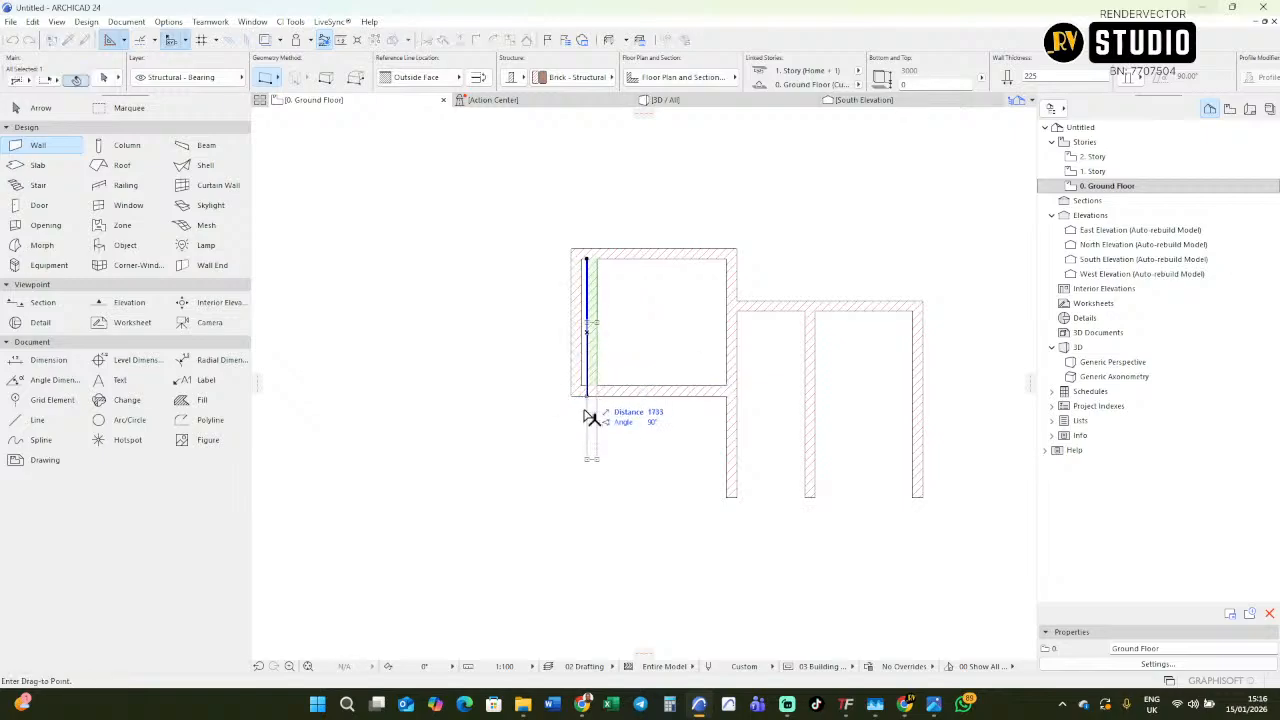
pyautogui.click(589, 471)
# Examine the W.C and lobby dimensions on the imported floor plan.
pyautogui.scroll(1, 515, 408)
pyautogui.scroll(-7, 515, 408)
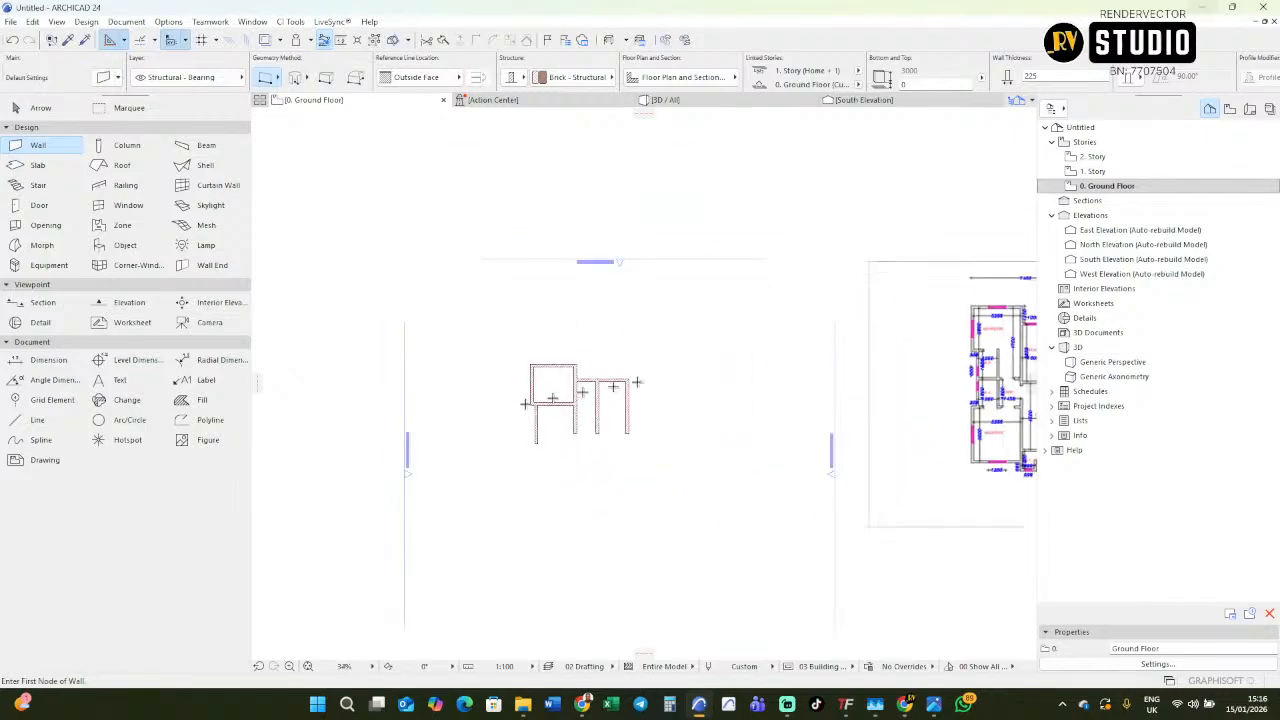
pyautogui.moveTo(726, 383); pyautogui.dragTo(606, 383, button='middle')
pyautogui.scroll(3, 914, 360)
pyautogui.scroll(5, 869, 366)
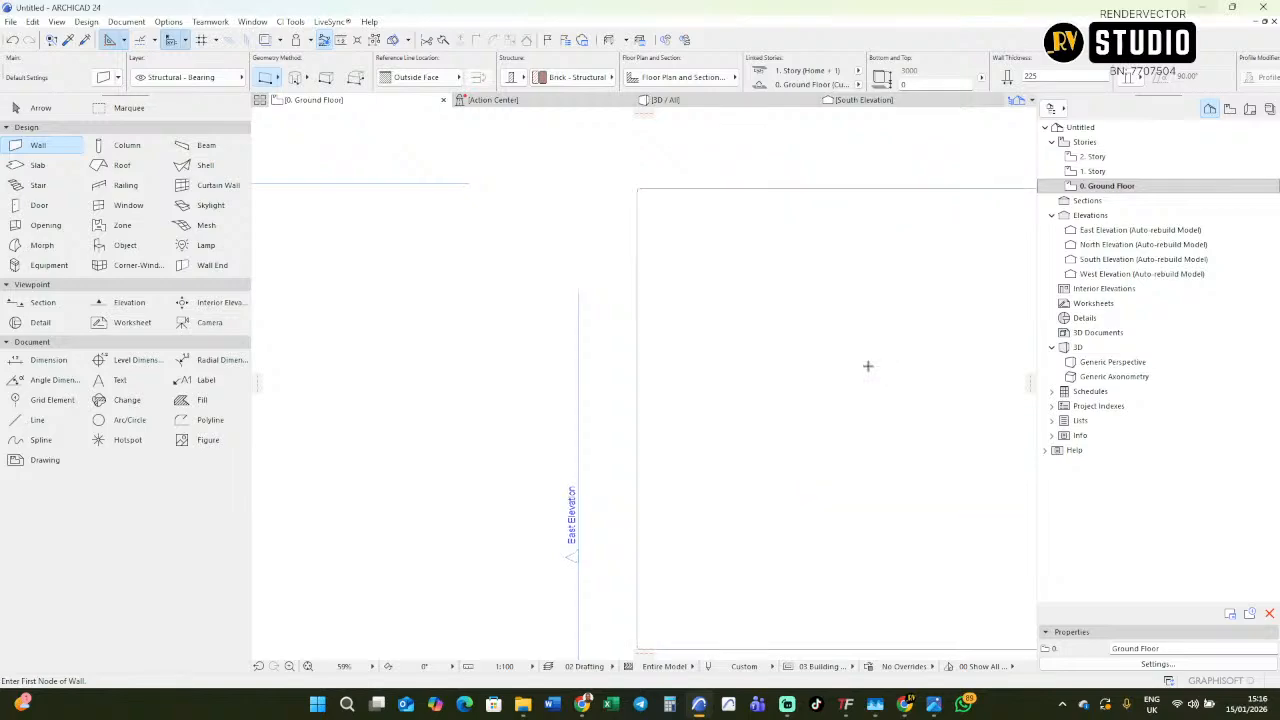
pyautogui.scroll(-4, 850, 358)
pyautogui.scroll(5, 845, 362)
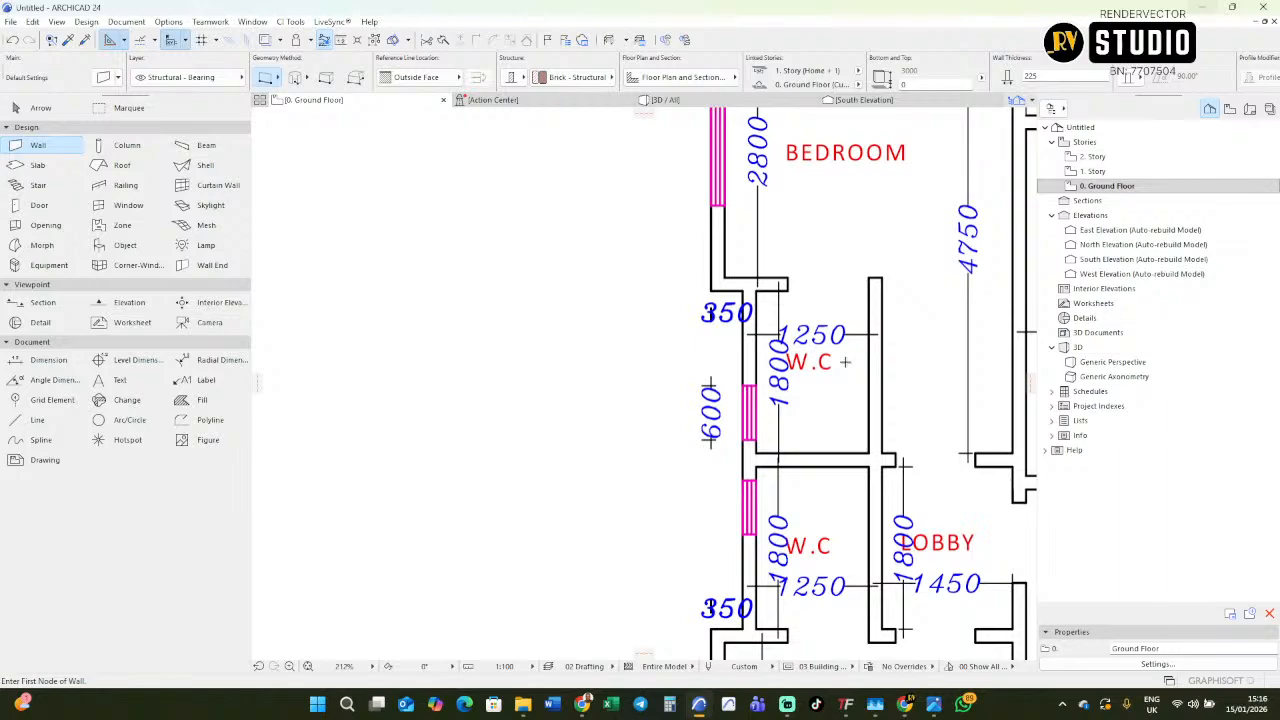
pyautogui.scroll(-4, 856, 367)
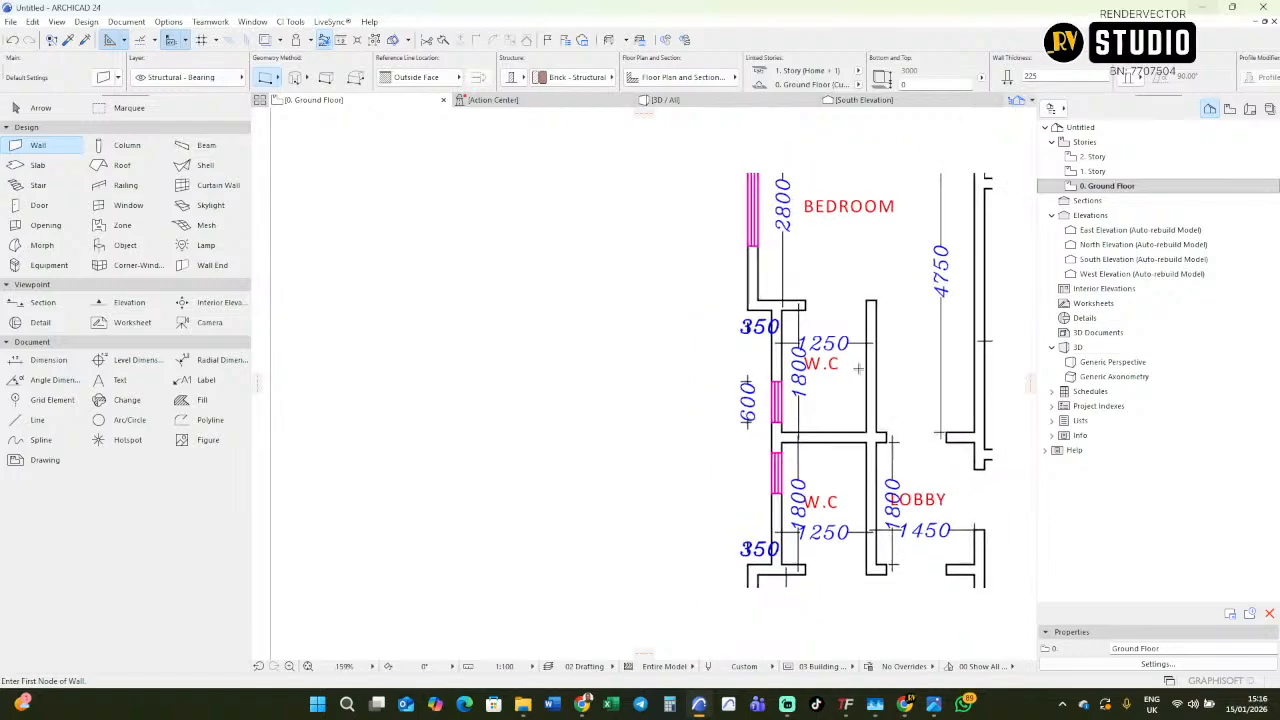
pyautogui.scroll(-4, 631, 403)
pyautogui.moveTo(631, 403); pyautogui.dragTo(788, 381, button='middle')
pyautogui.scroll(1, 404, 435)
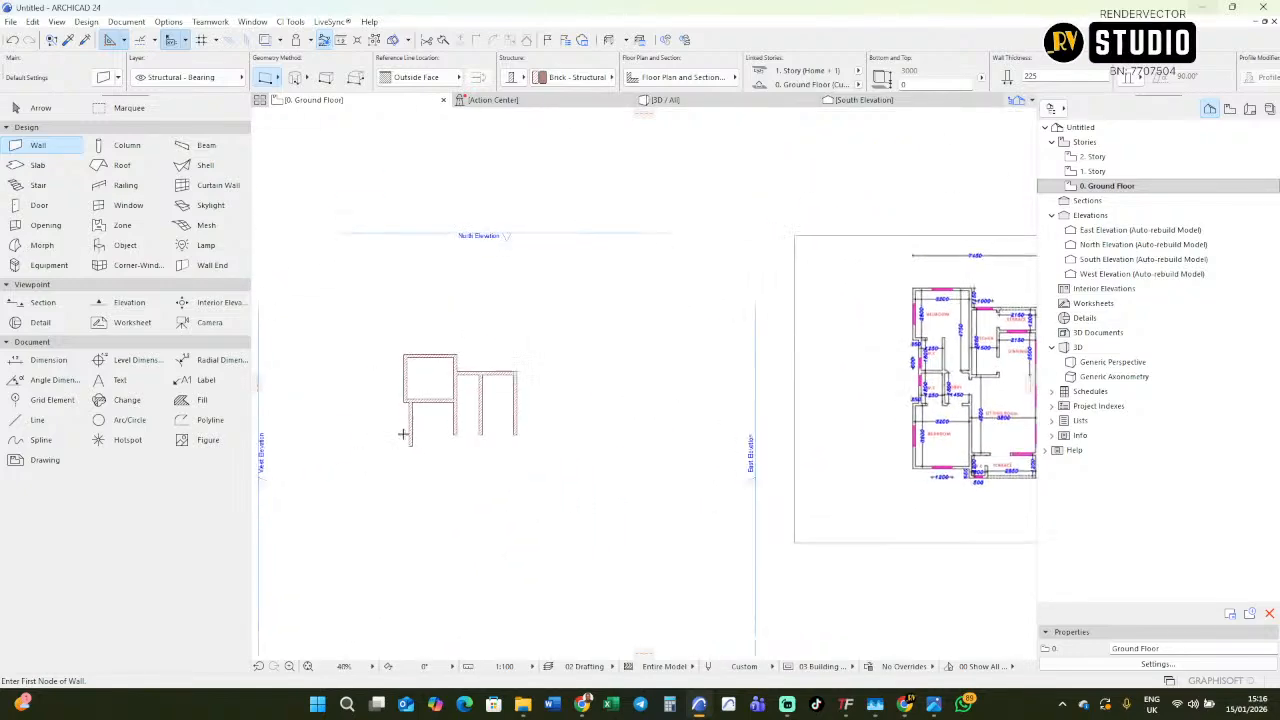
# Copy the W.C's outer wall to the right as its inner wall, following the plan's 1250 W.C width.
pyautogui.keyDown('shift'); pyautogui.click(411, 422); pyautogui.keyUp('shift')
pyautogui.scroll(1, 408, 418)
pyautogui.scroll(3, 408, 418)
pyautogui.hotkey('ctrl', 'shift', 'd')
pyautogui.click(421, 407)
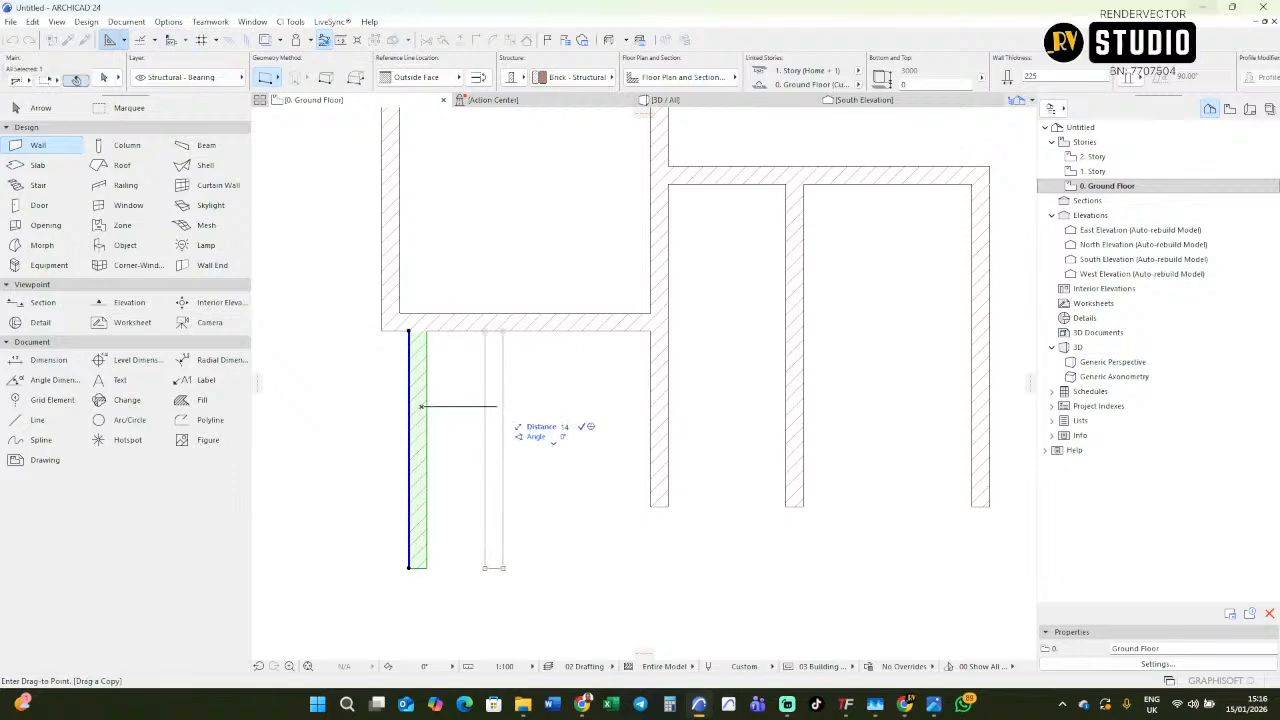
pyautogui.click(530, 407)
# Trim the part of the bedroom's bottom wall beyond the W.C's inner wall, leaving the bedroom's opening as on the imported plan.
pyautogui.scroll(-5, 534, 400)
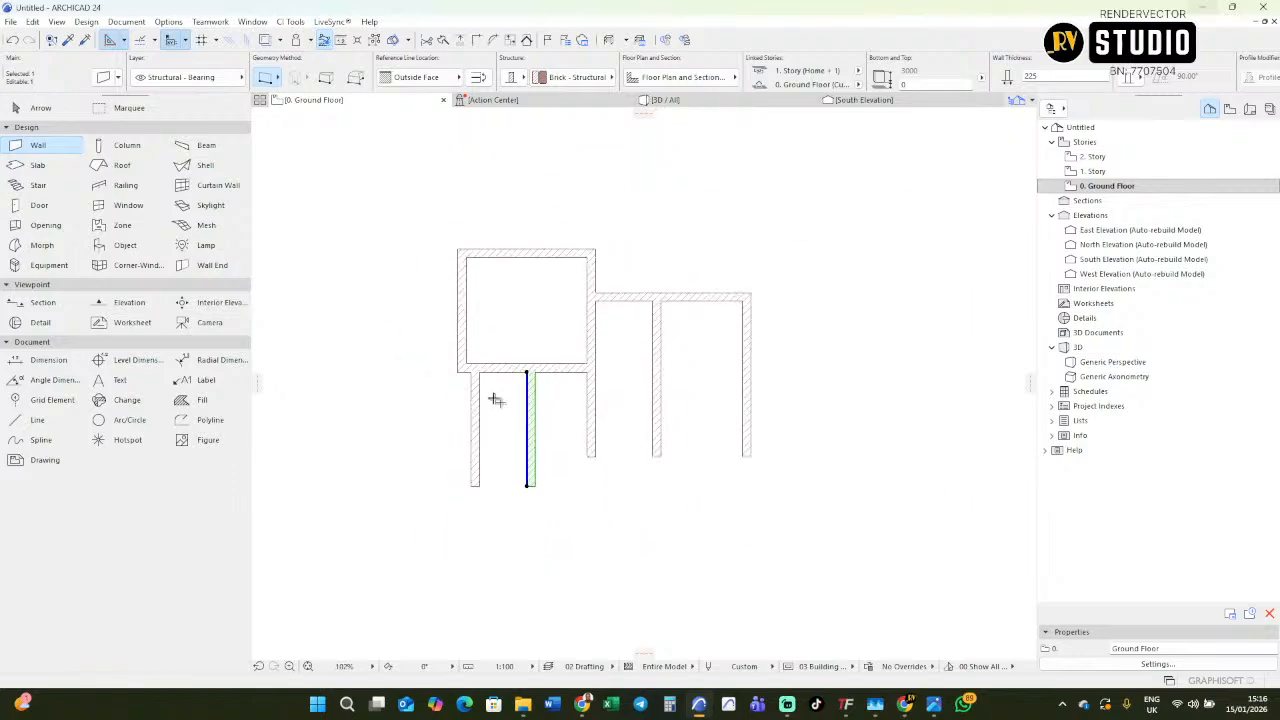
pyautogui.moveTo(688, 376); pyautogui.dragTo(576, 405, button='middle')
pyautogui.scroll(4, 950, 362)
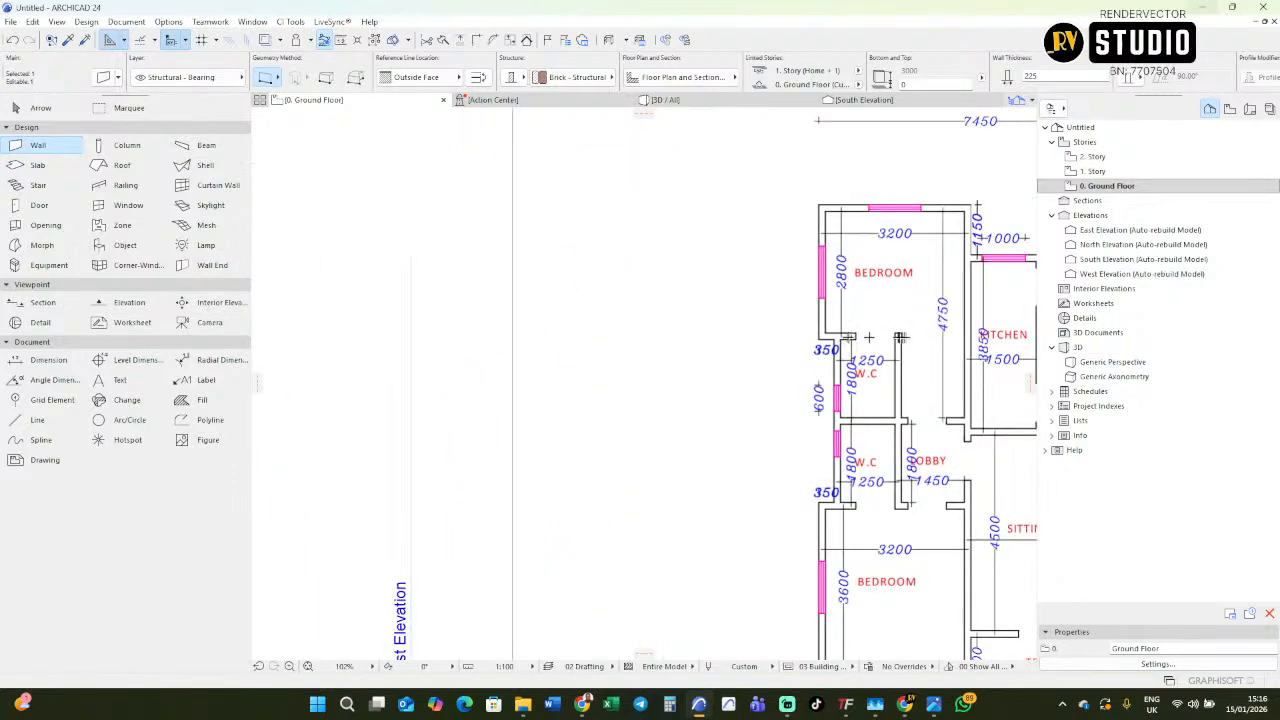
pyautogui.scroll(-4, 901, 505)
pyautogui.moveTo(850, 500)
pyautogui.mouseDown(button='middle')
pyautogui.moveTo(930, 485)
pyautogui.moveTo(885, 490)
pyautogui.mouseUp(button='middle')
pyautogui.scroll(5, 930, 405)
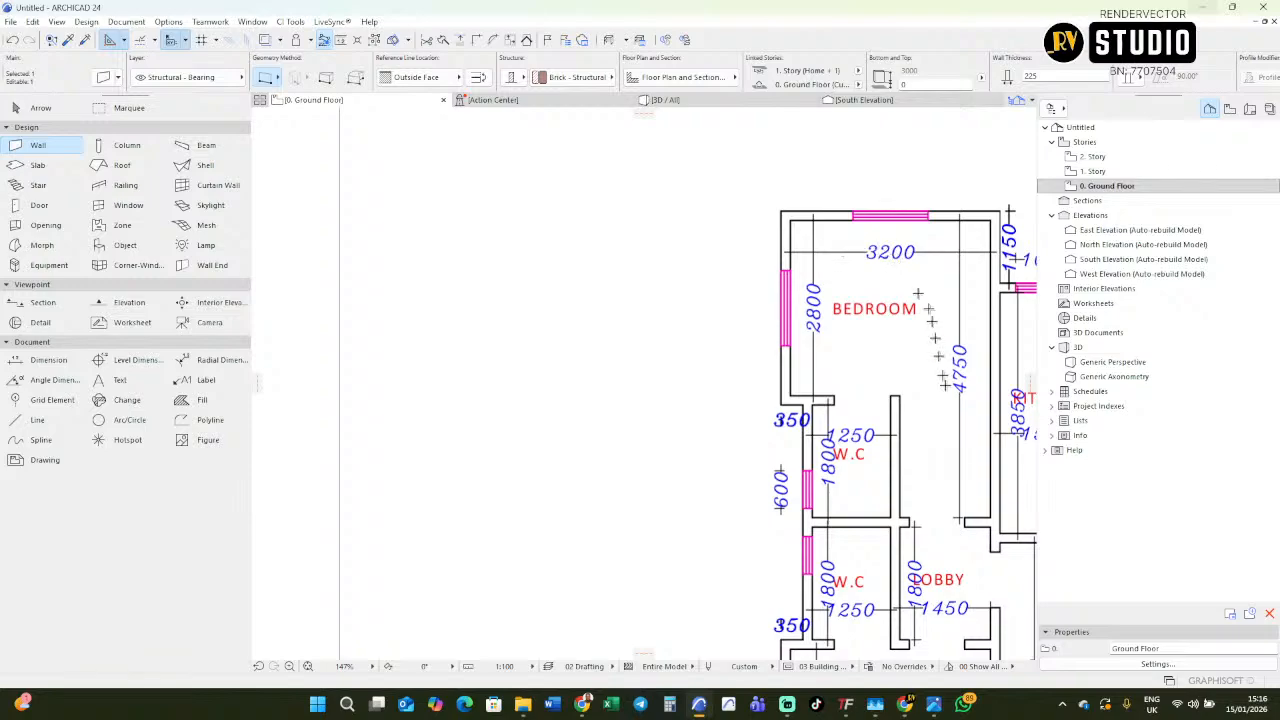
pyautogui.scroll(-3, 942, 375)
pyautogui.scroll(4, 391, 500)
pyautogui.press('Escape')
pyautogui.keyDown('ctrl'); pyautogui.click(496, 494); pyautogui.keyUp('ctrl')
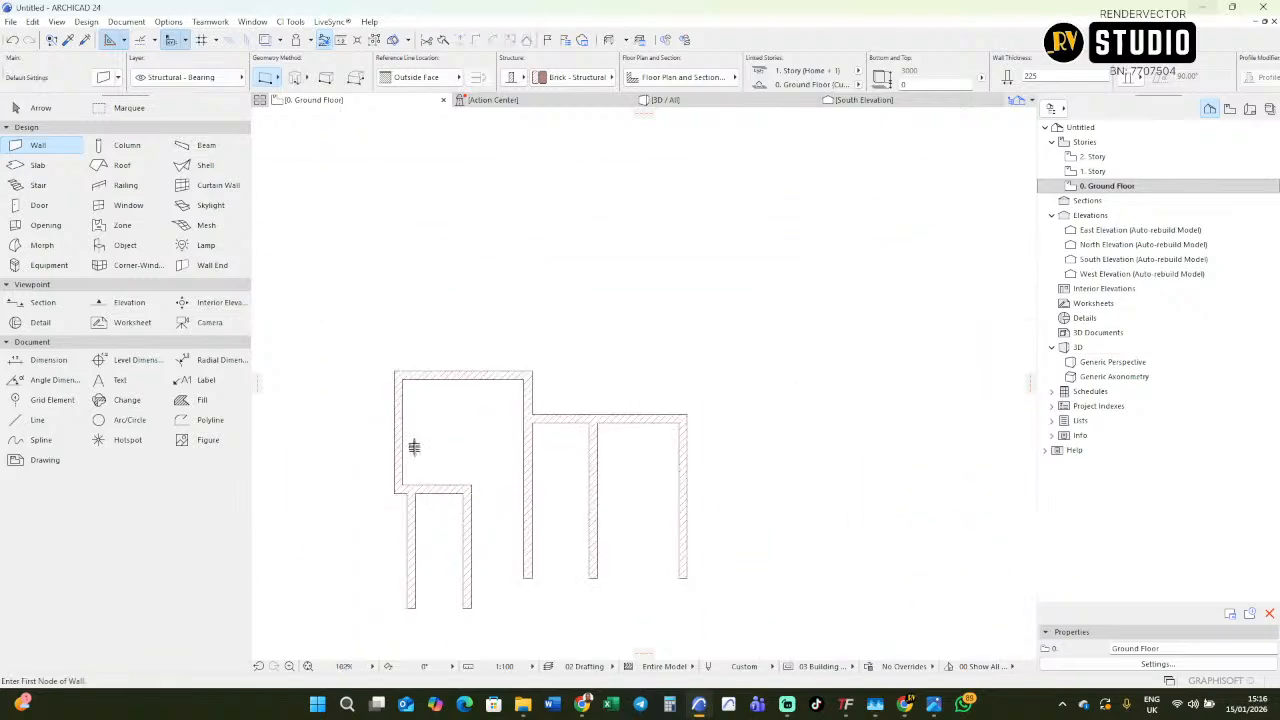
# Place a 900 by 2100 mm door in the wall between the bedroom and the W.C, swinging into the W.C.
pyautogui.scroll(-4, 480, 505)
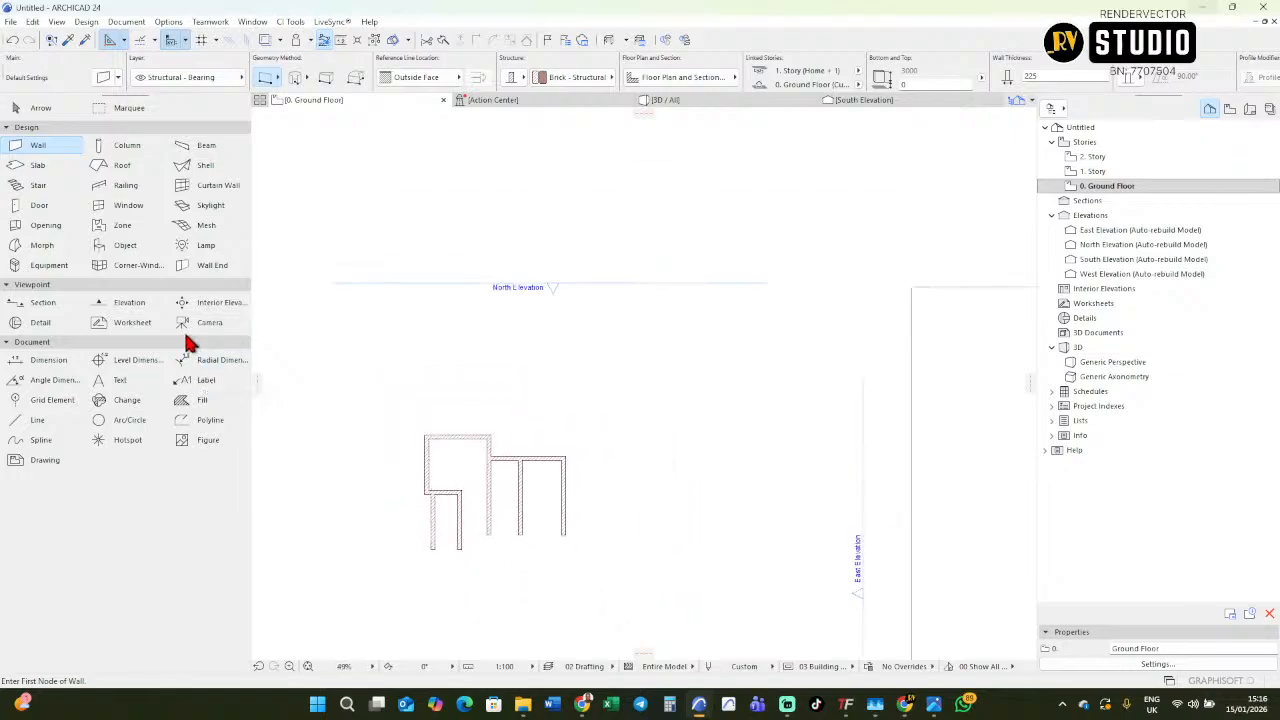
pyautogui.click(40, 205)
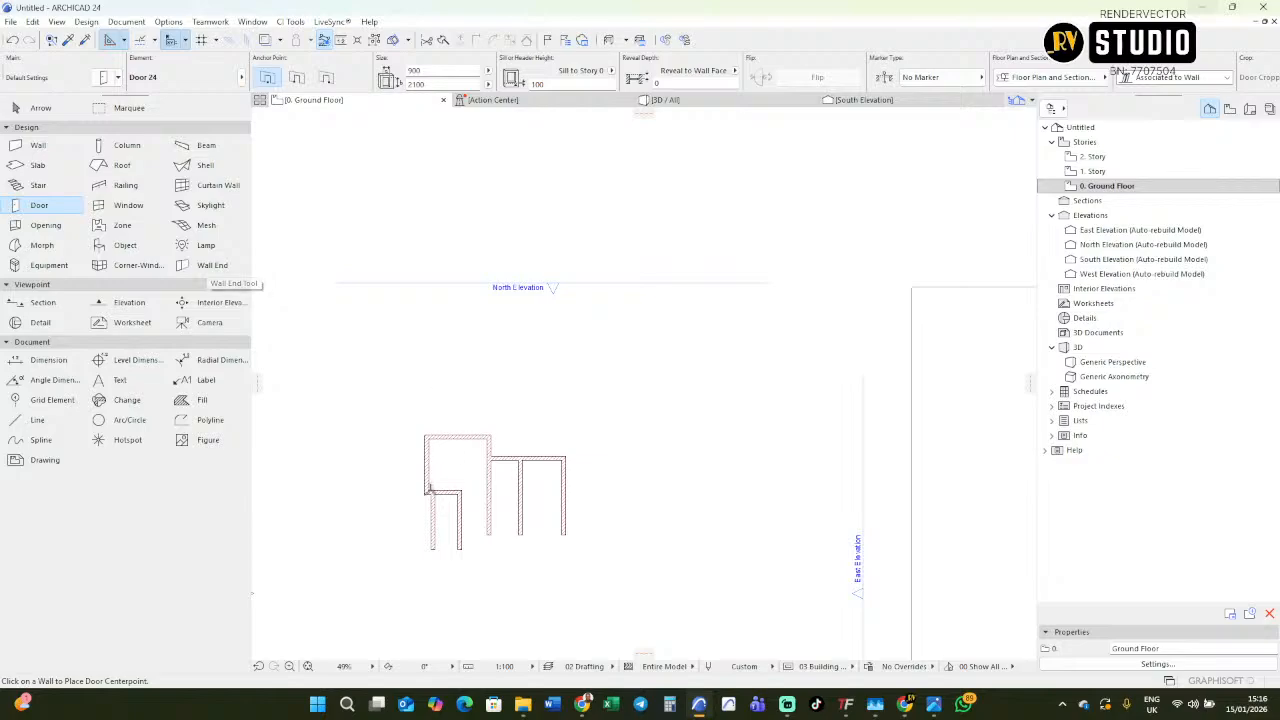
pyautogui.scroll(6, 447, 468)
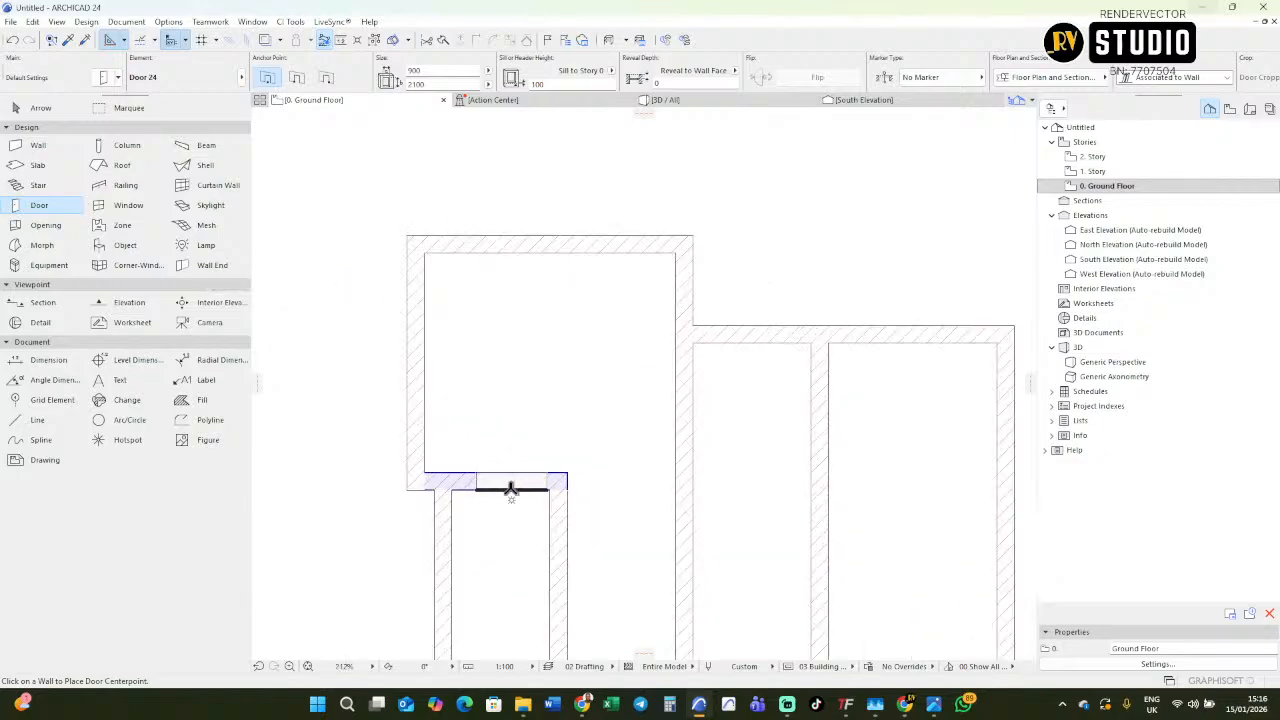
pyautogui.click(507, 490)
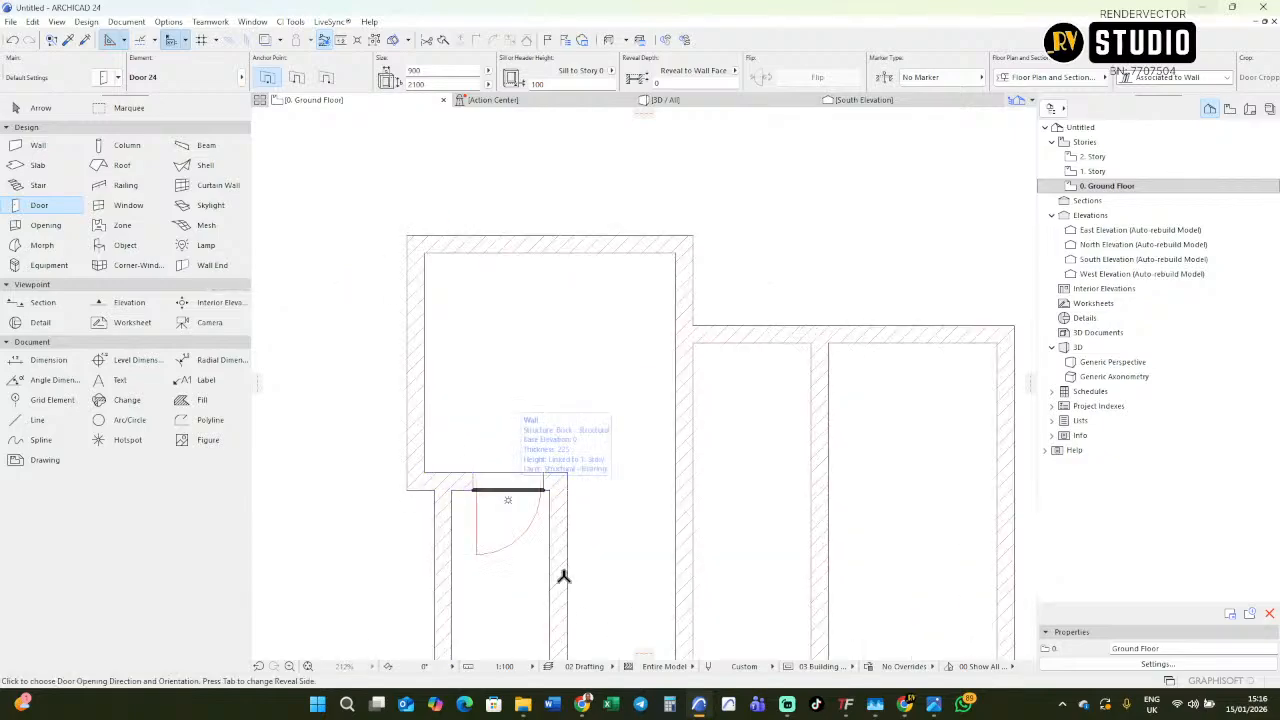
pyautogui.click(508, 500)
# Copy the W.C's top wall with its door straight down, following the plan's 1800 W.C length.
pyautogui.scroll(-8, 400, 463)
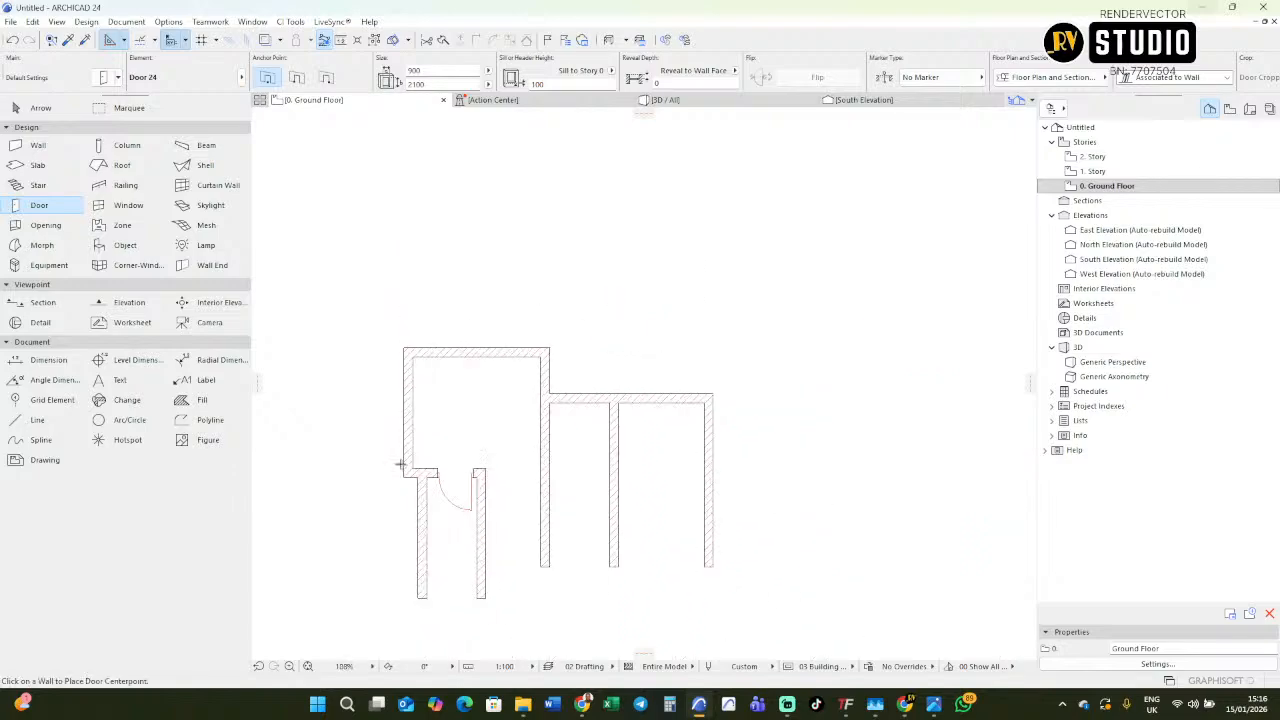
pyautogui.scroll(5, 905, 418)
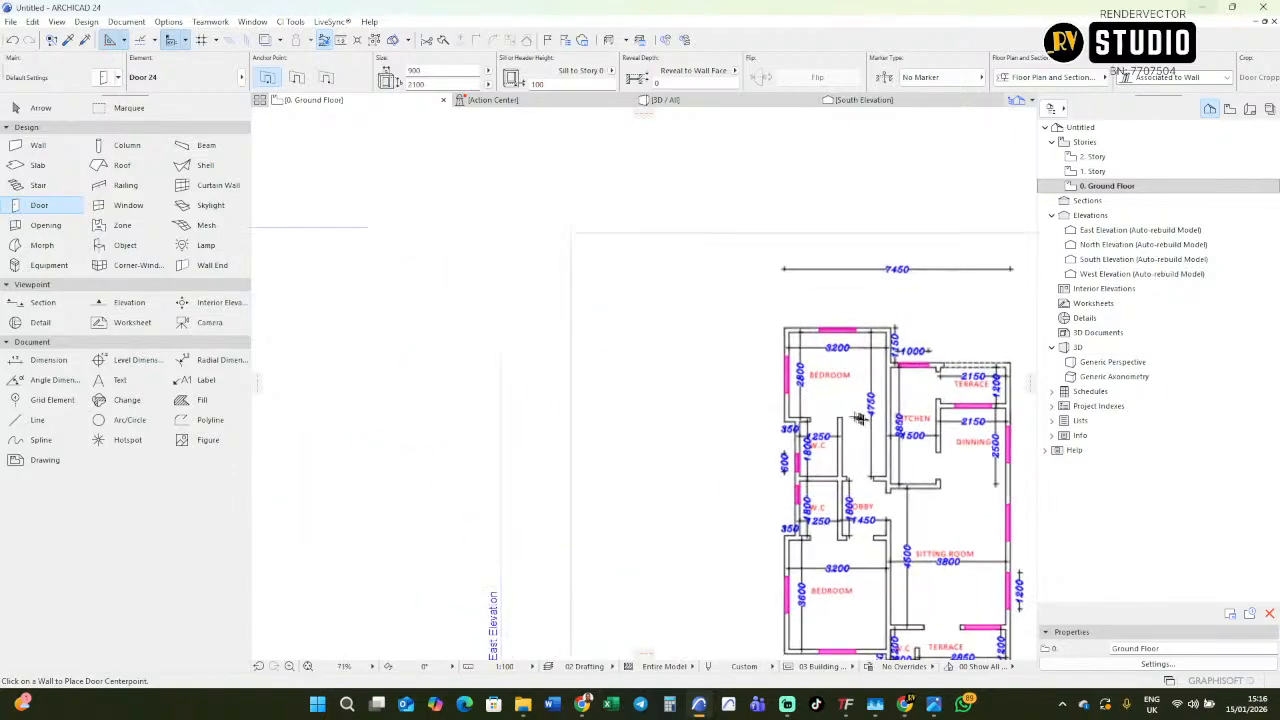
pyautogui.scroll(-1, 819, 440)
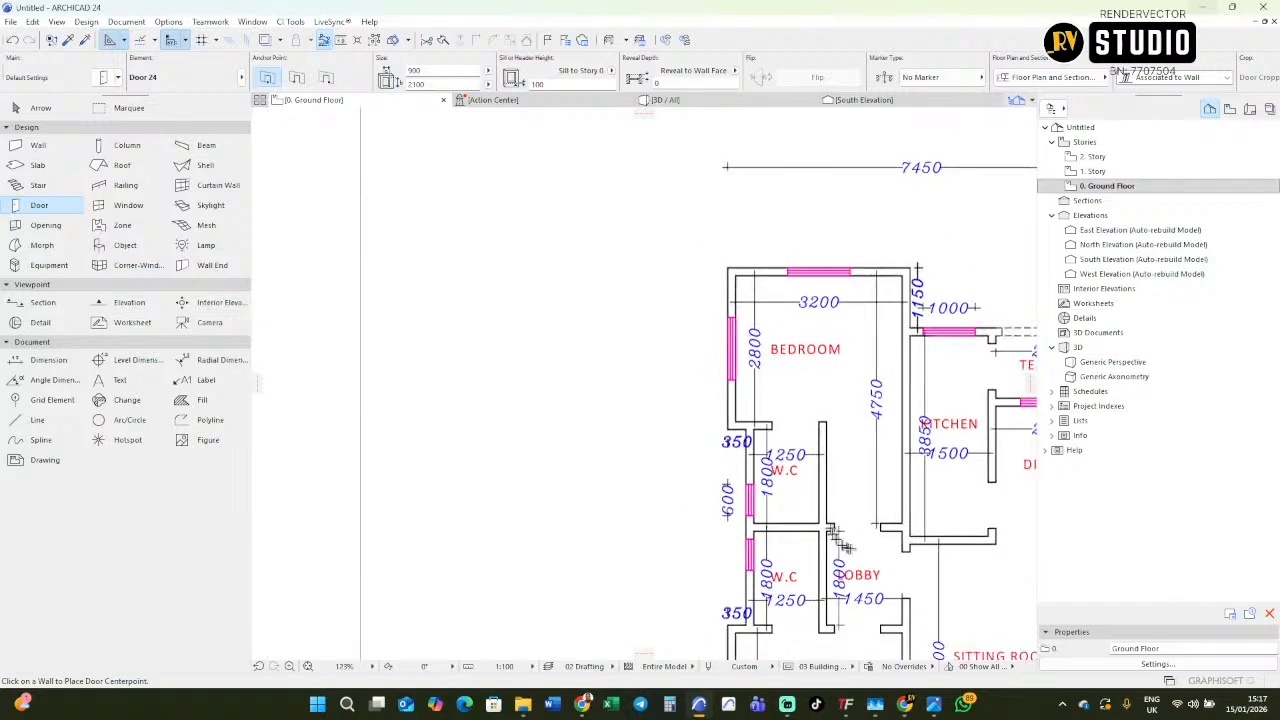
pyautogui.scroll(5, 787, 488)
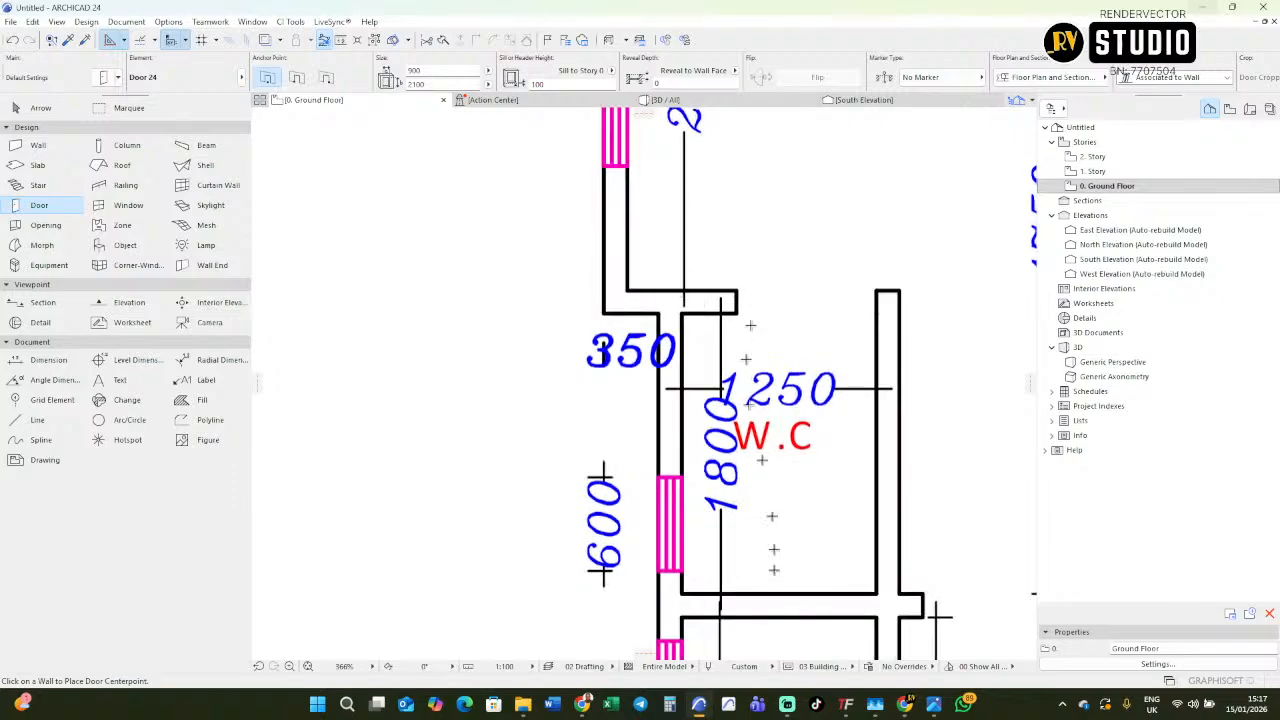
pyautogui.scroll(-9, 819, 415)
pyautogui.moveTo(350, 480); pyautogui.dragTo(600, 436, button='middle')
pyautogui.scroll(7, 449, 426)
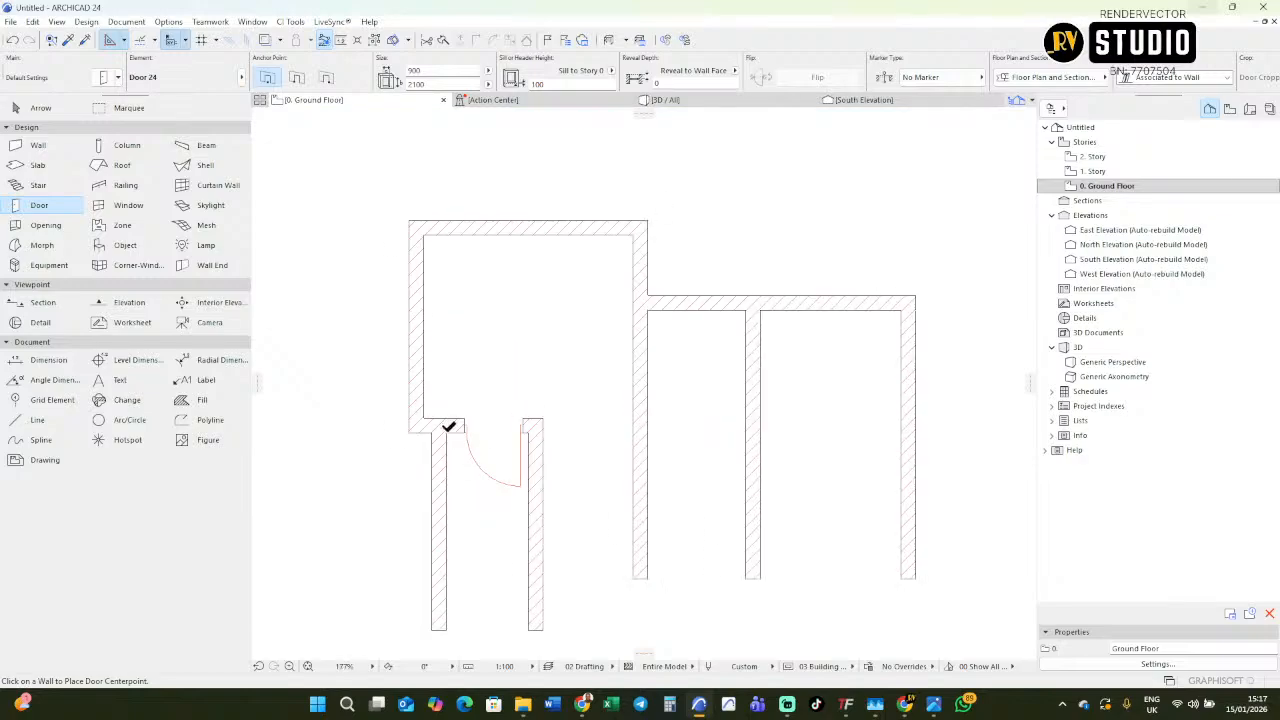
pyautogui.keyDown('shift'); pyautogui.click(456, 437); pyautogui.keyUp('shift')
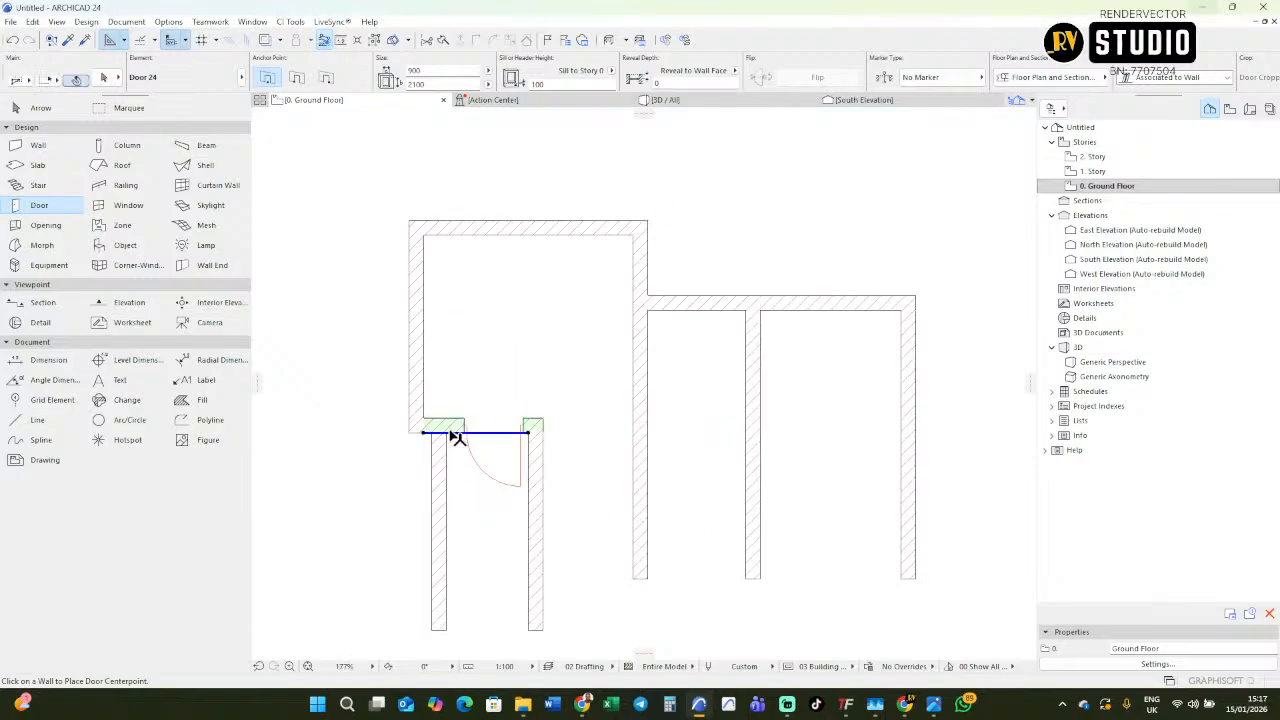
pyautogui.click(537, 432)
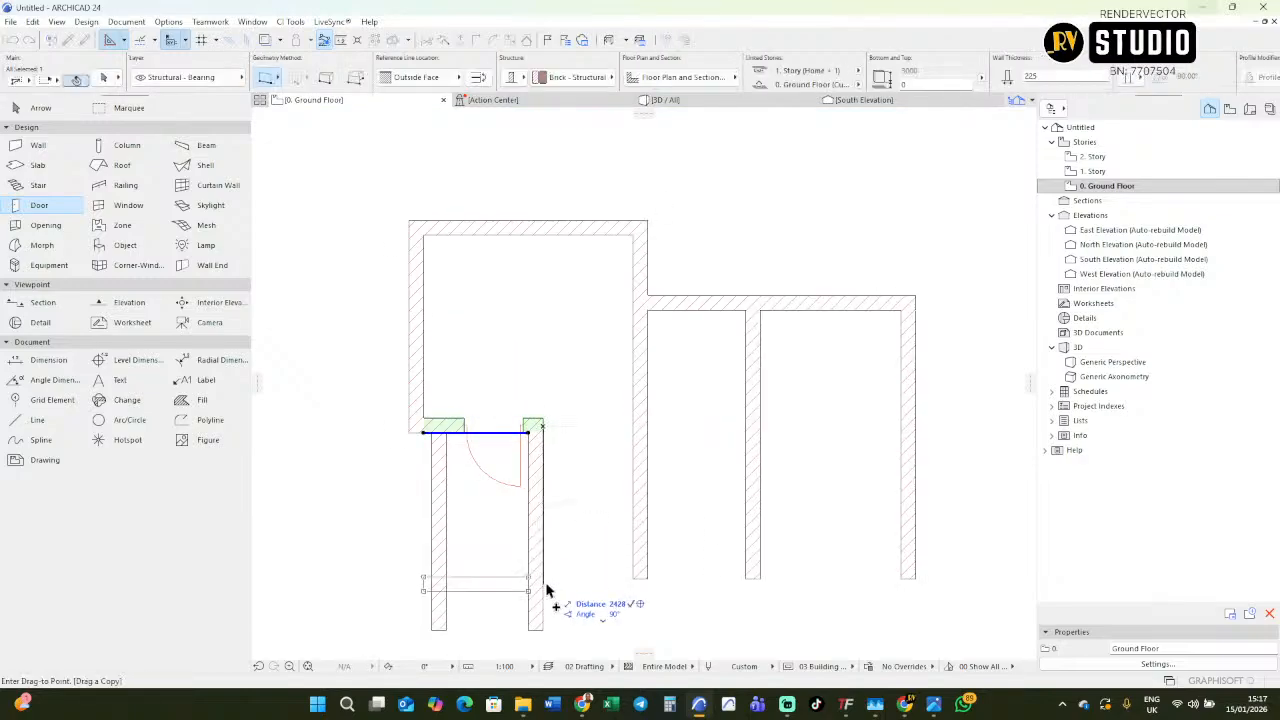
pyautogui.click(543, 549)
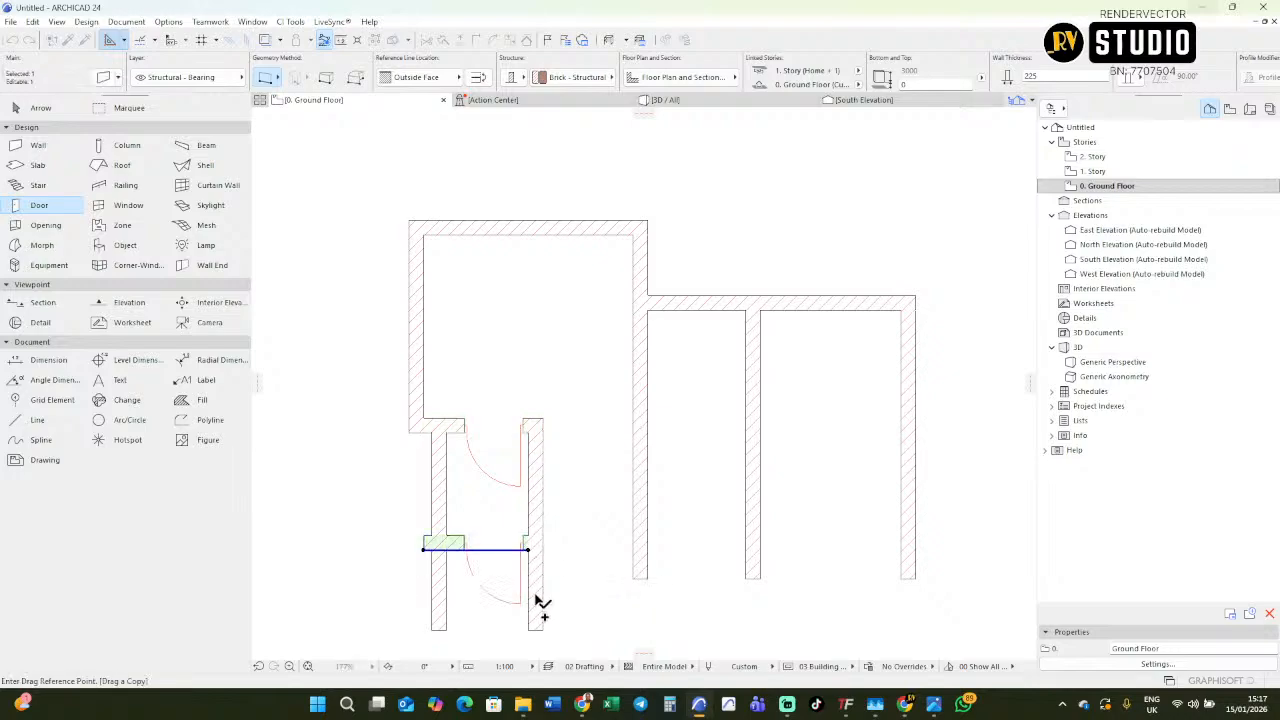
# Move the copied wall a further 225 mm down and remove its door so it divides the two W.Cs.
pyautogui.click(528, 549)
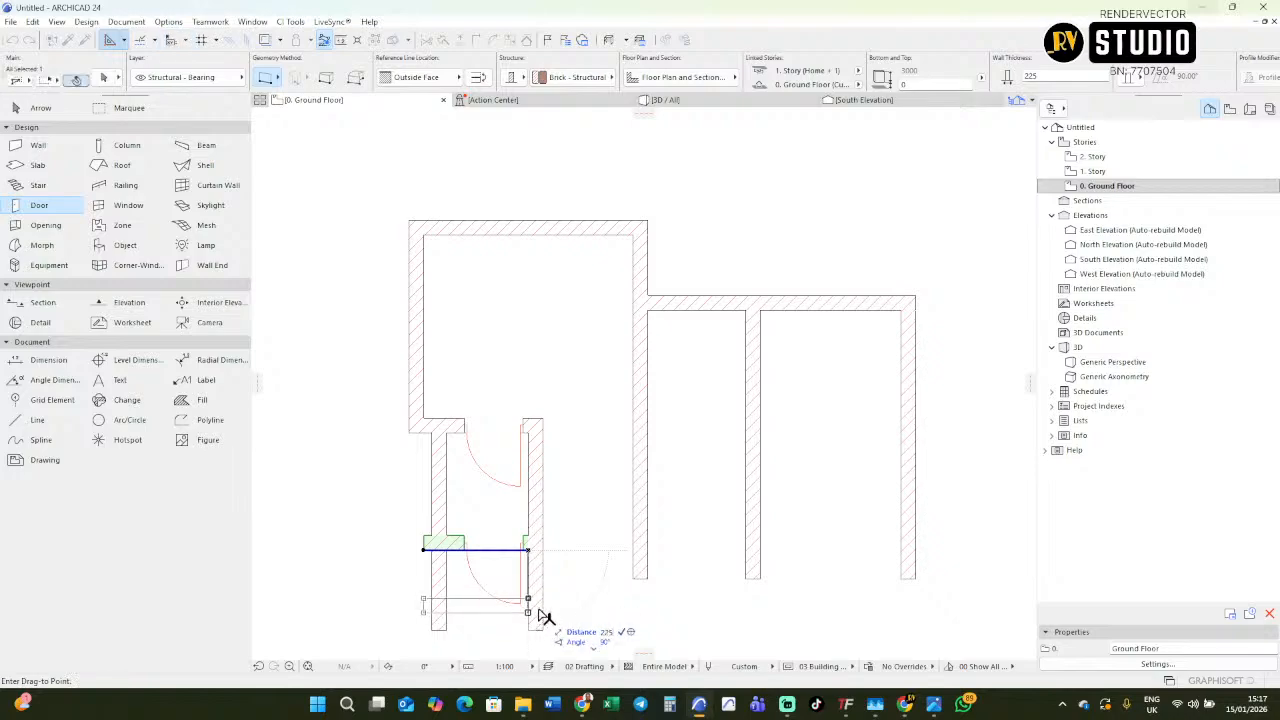
pyautogui.press('Escape')
pyautogui.press('Escape')
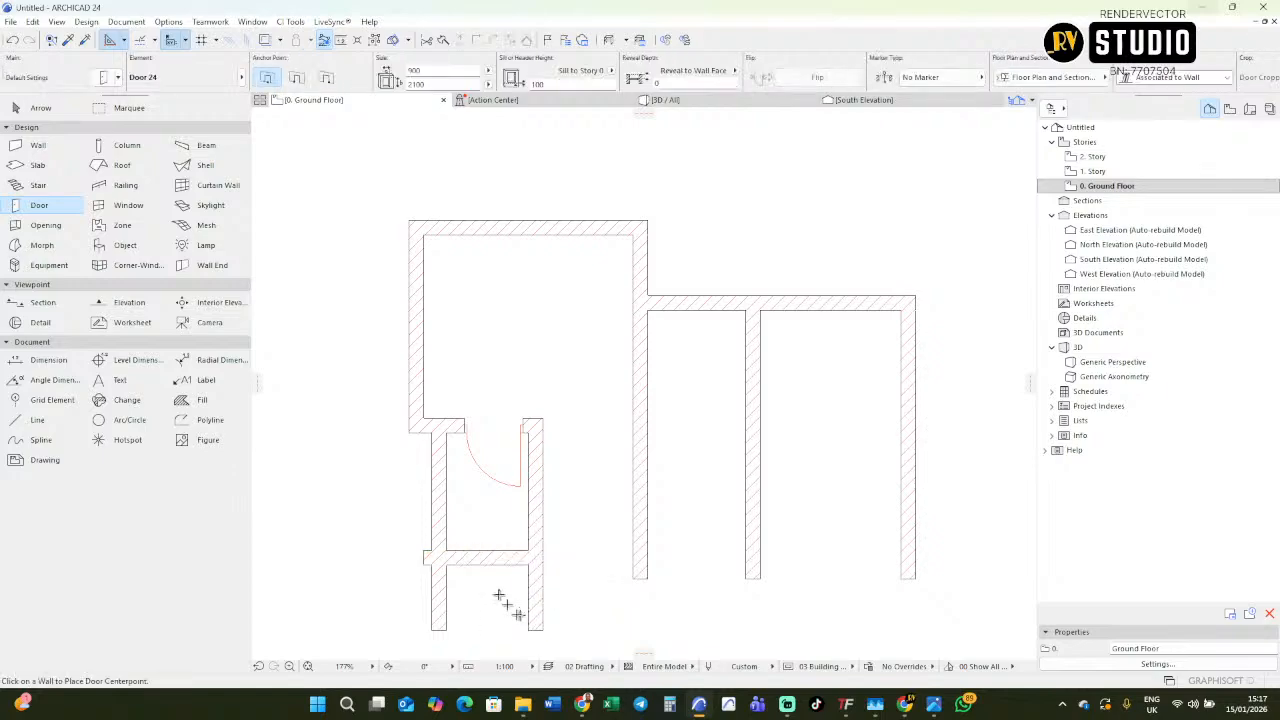
# Examine the layout and dimensions of the second W.C and the lobby on the imported floor plan.
pyautogui.scroll(-5, 449, 529)
pyautogui.scroll(4, 809, 506)
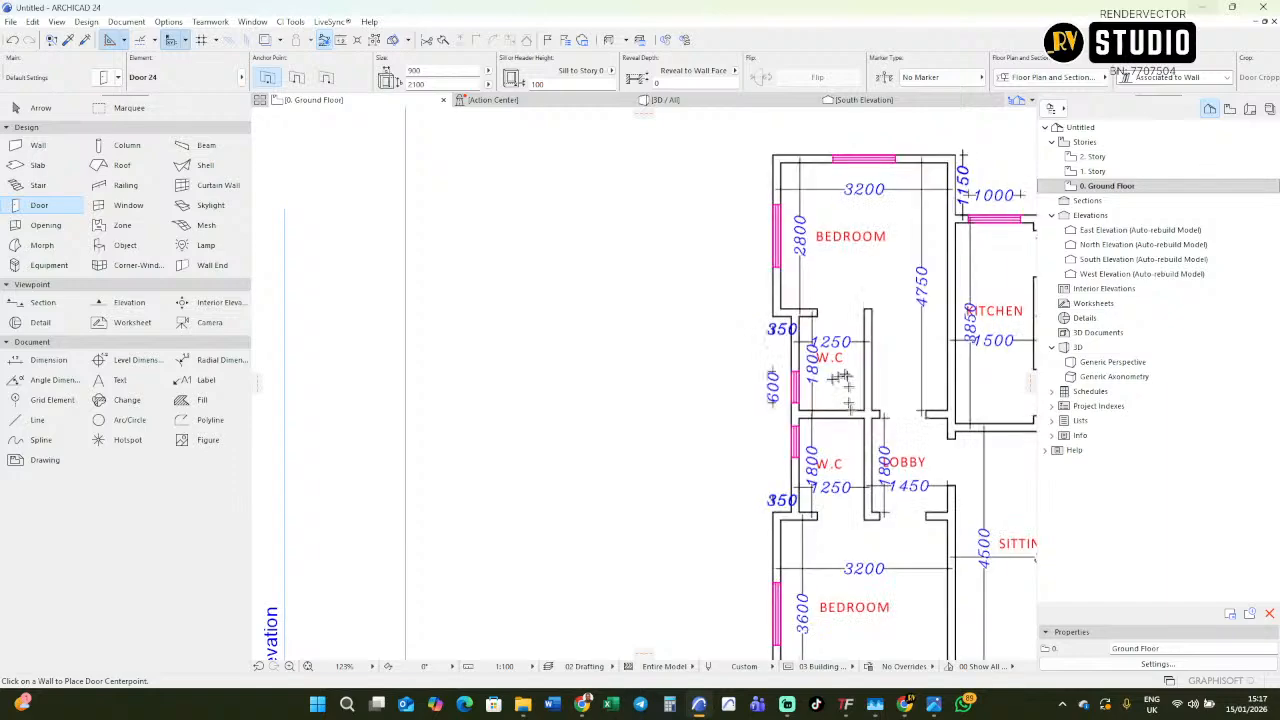
pyautogui.scroll(-2, 829, 360)
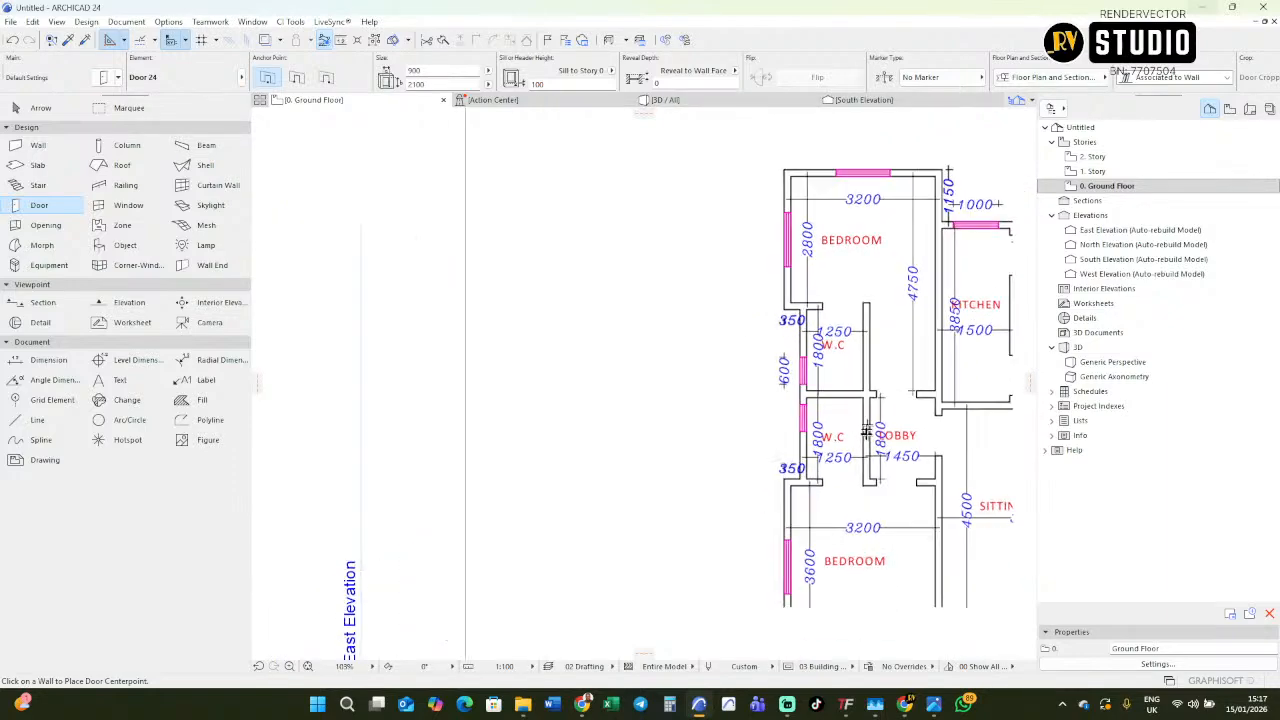
pyautogui.scroll(3, 829, 430)
pyautogui.scroll(-3, 860, 432)
pyautogui.scroll(4, 866, 415)
pyautogui.scroll(-6, 863, 395)
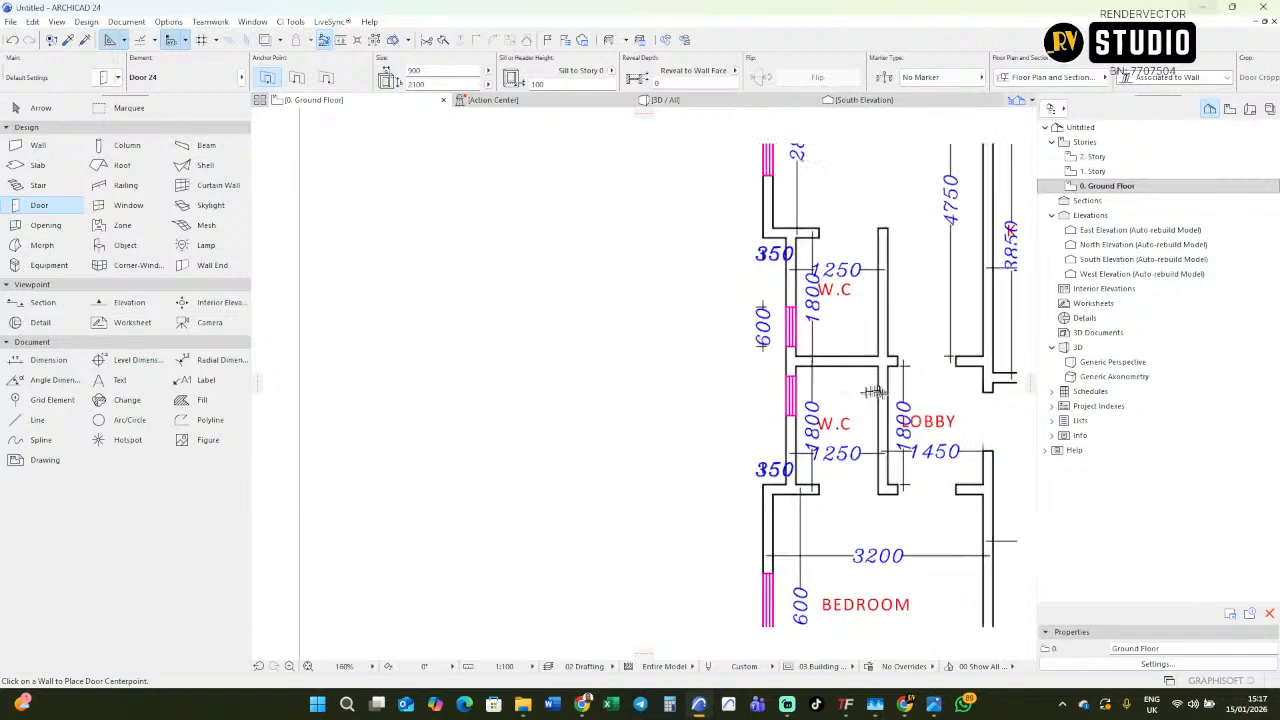
pyautogui.scroll(4, 581, 425)
# Mirror a copy of the W.C's top wall and door about the dividing wall's upper face, and move it 225 mm down.
pyautogui.scroll(6, 581, 425)
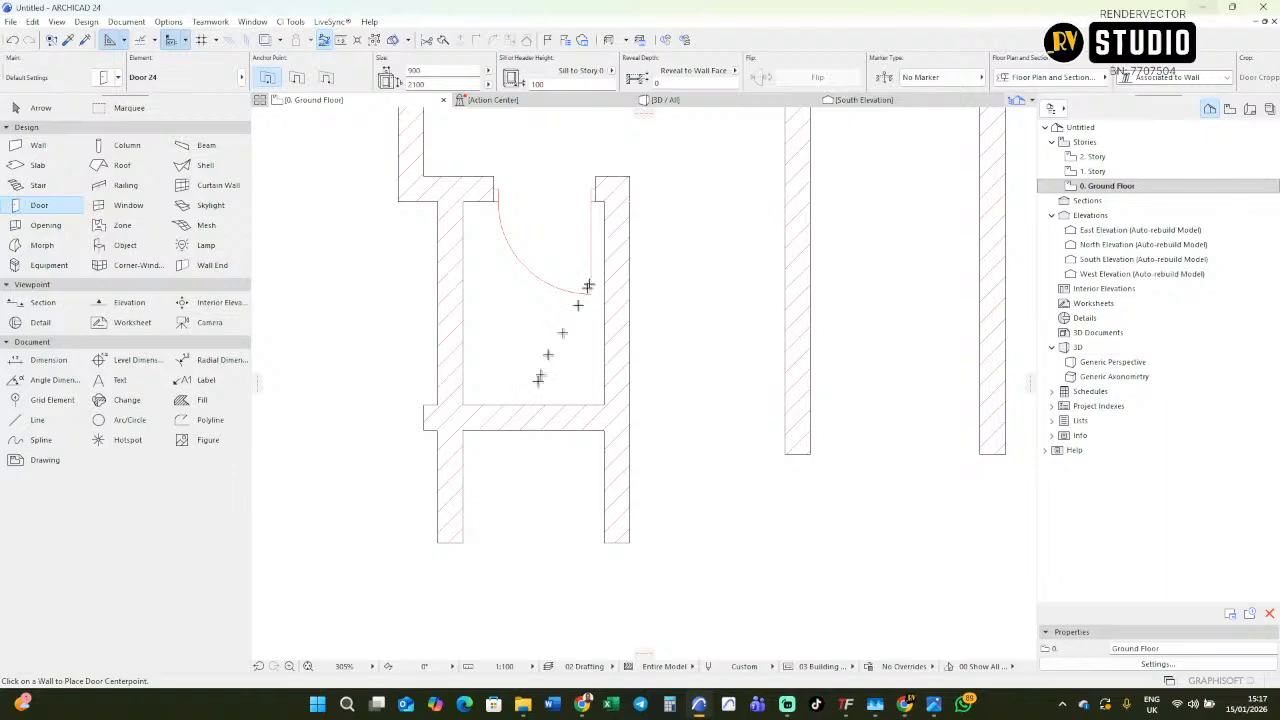
pyautogui.click(479, 197)
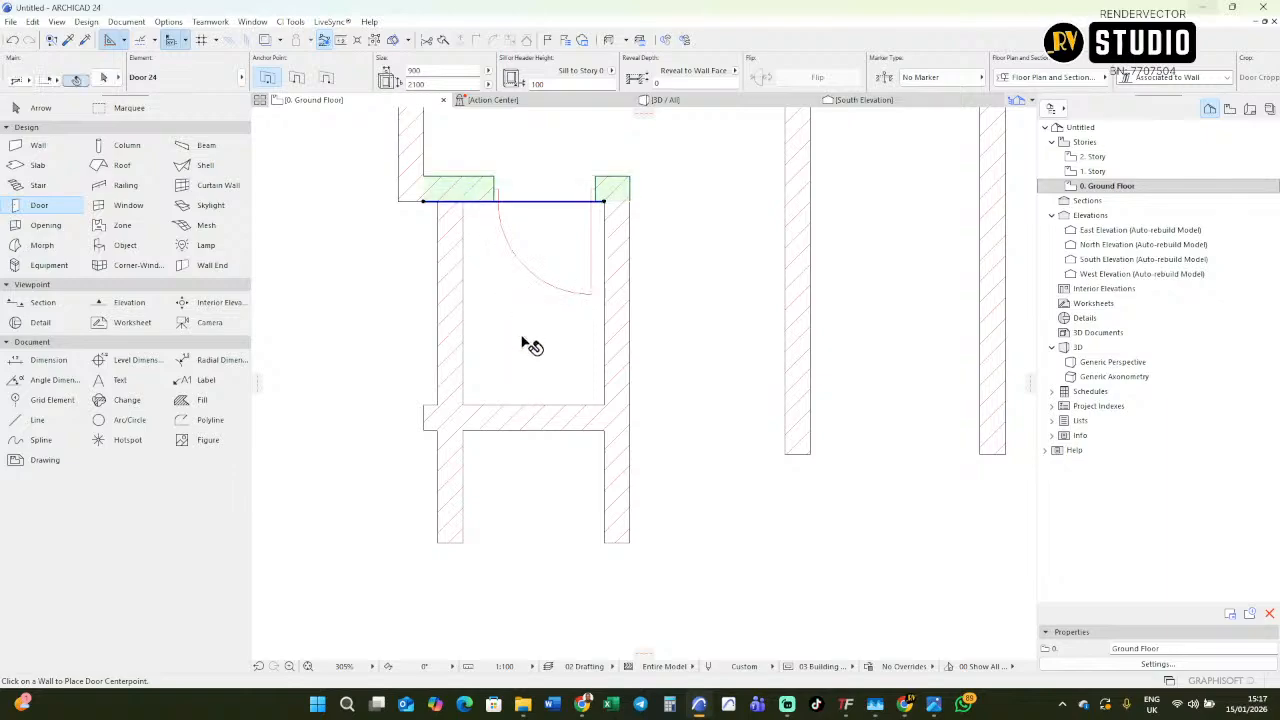
pyautogui.hotkey('ctrl', 'm')
pyautogui.click(606, 404)
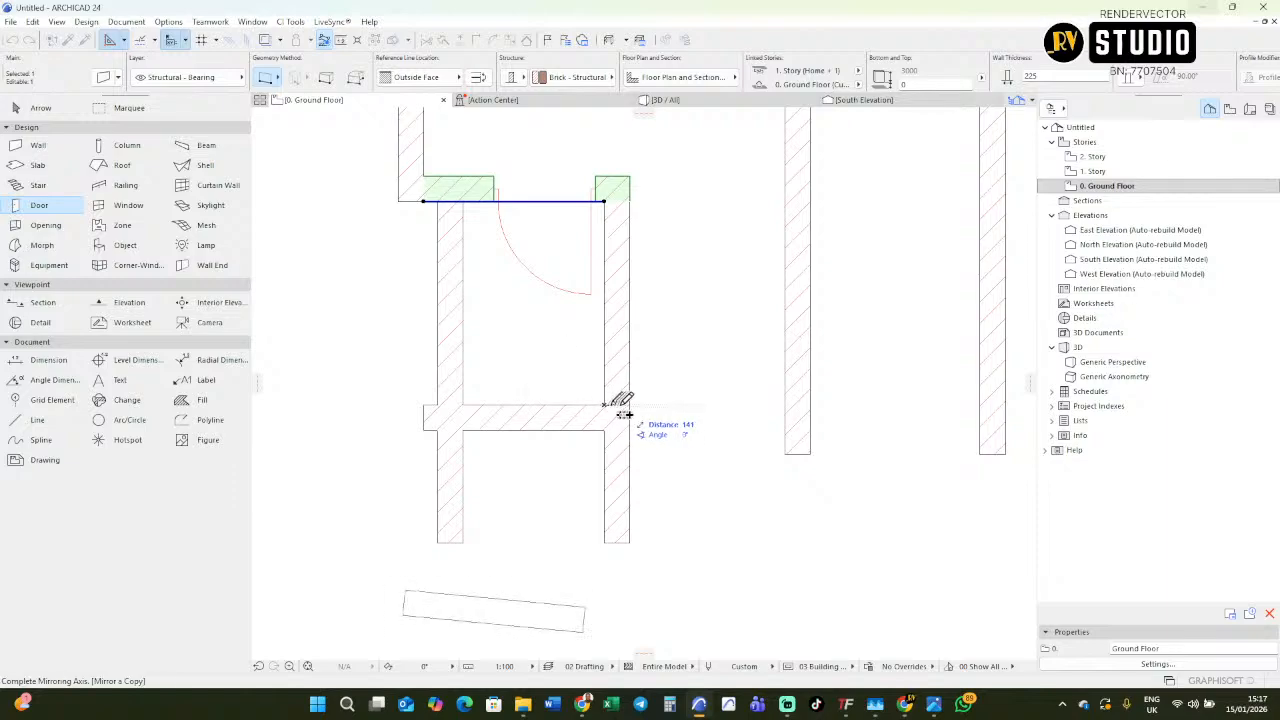
pyautogui.click(622, 410)
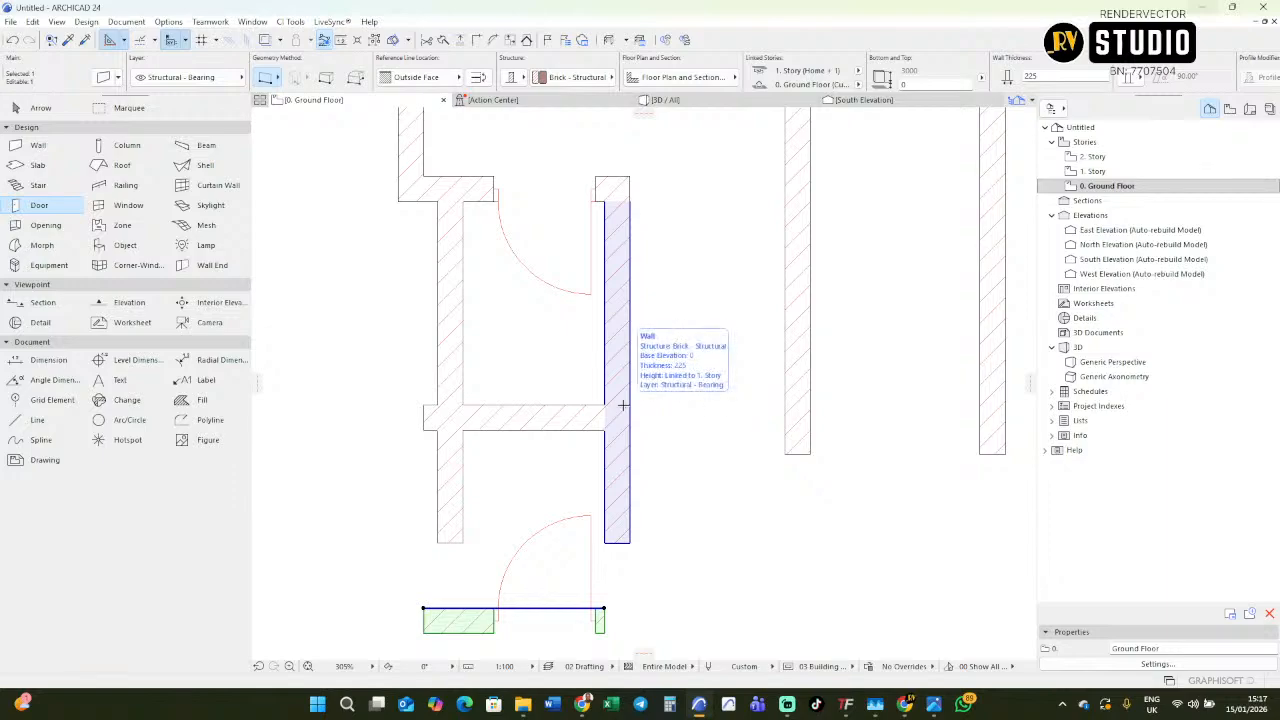
pyautogui.hotkey('ctrl', 'd')
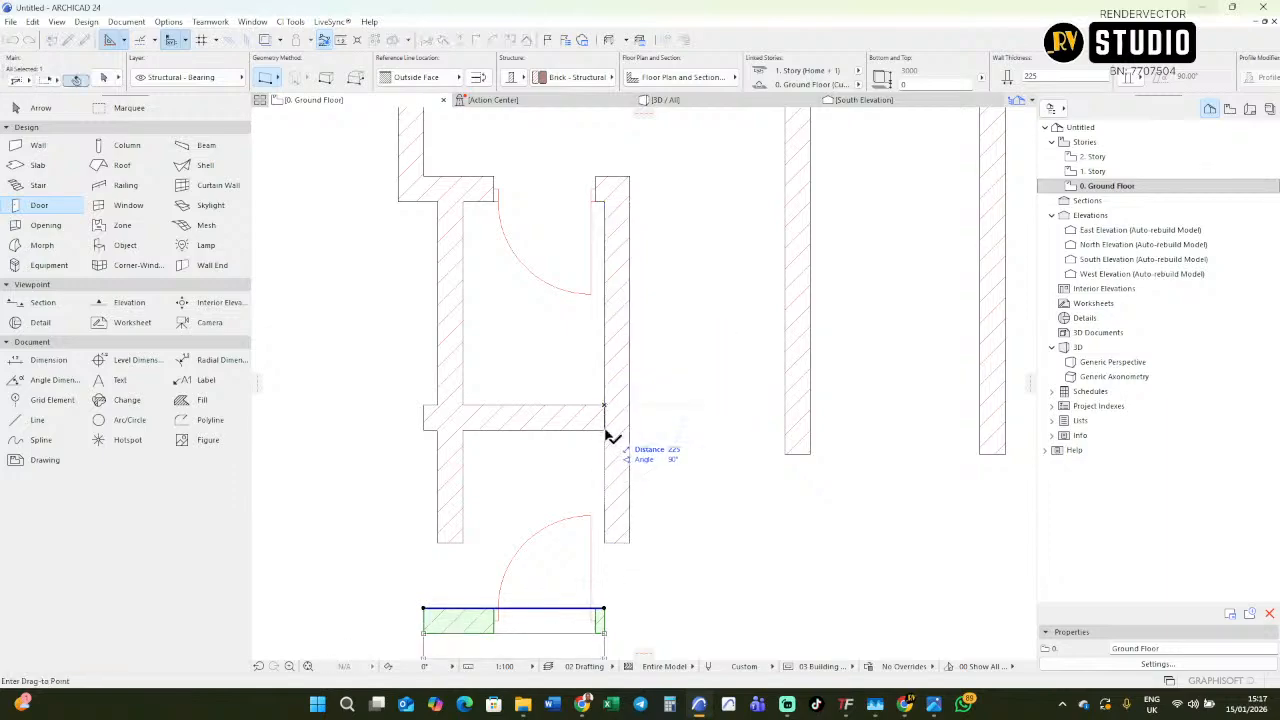
pyautogui.press('Escape')
# Stretch the mirrored wall's right end past the W.C's inner wall to form the lower bedroom's top wall, following the plan.
pyautogui.scroll(-5, 590, 430)
pyautogui.scroll(-3, 531, 444)
pyautogui.moveTo(531, 445); pyautogui.dragTo(376, 449, button='middle')
pyautogui.moveTo(733, 404); pyautogui.dragTo(561, 420, button='middle')
pyautogui.scroll(7, 821, 376)
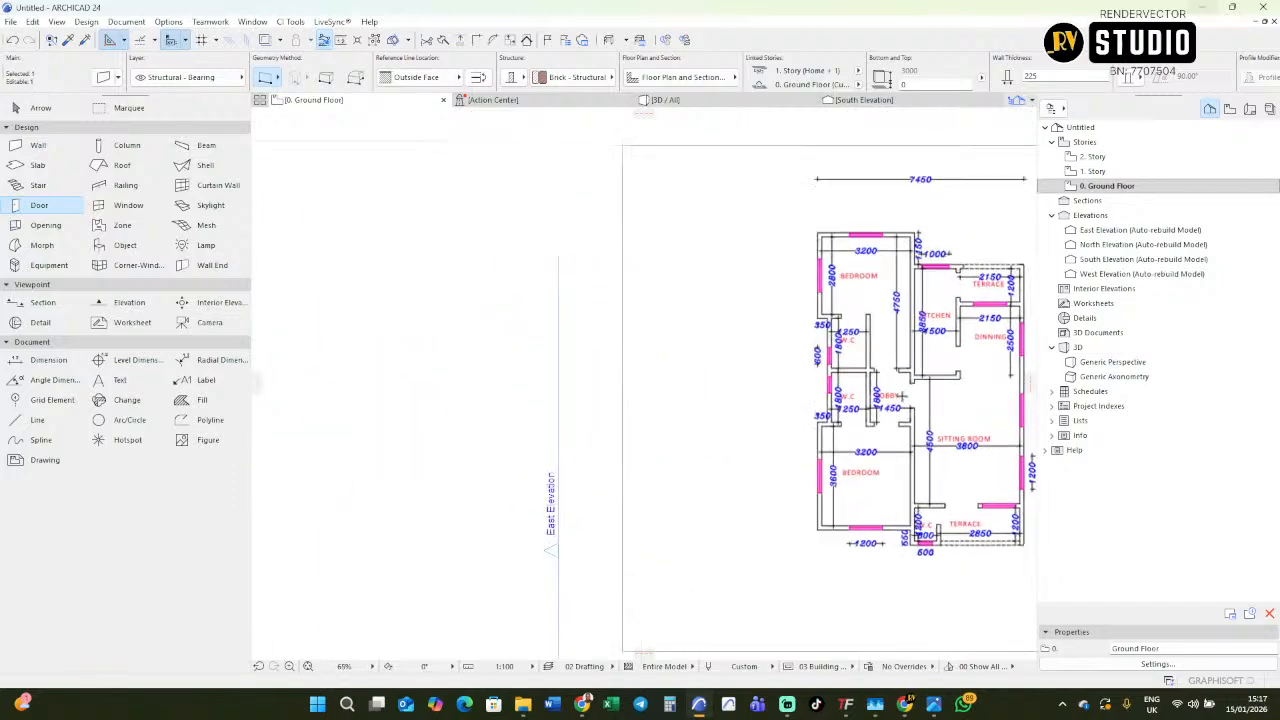
pyautogui.scroll(-8, 851, 425)
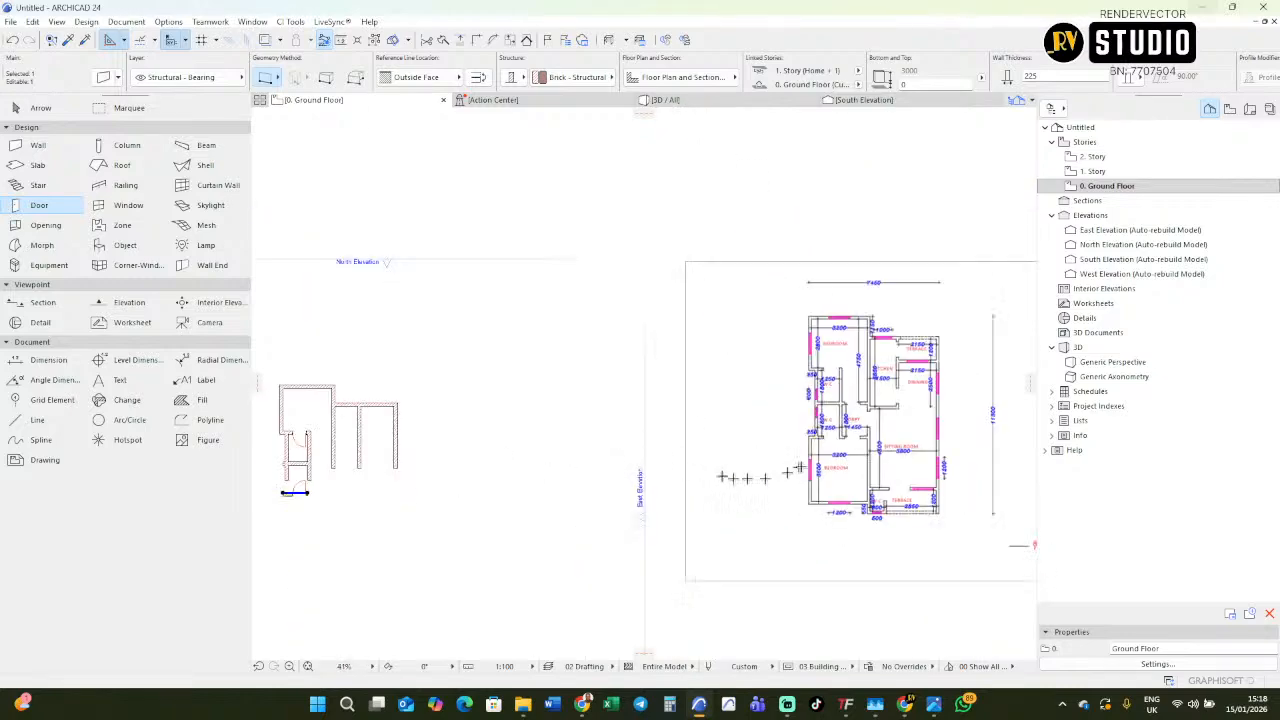
pyautogui.scroll(9, 286, 488)
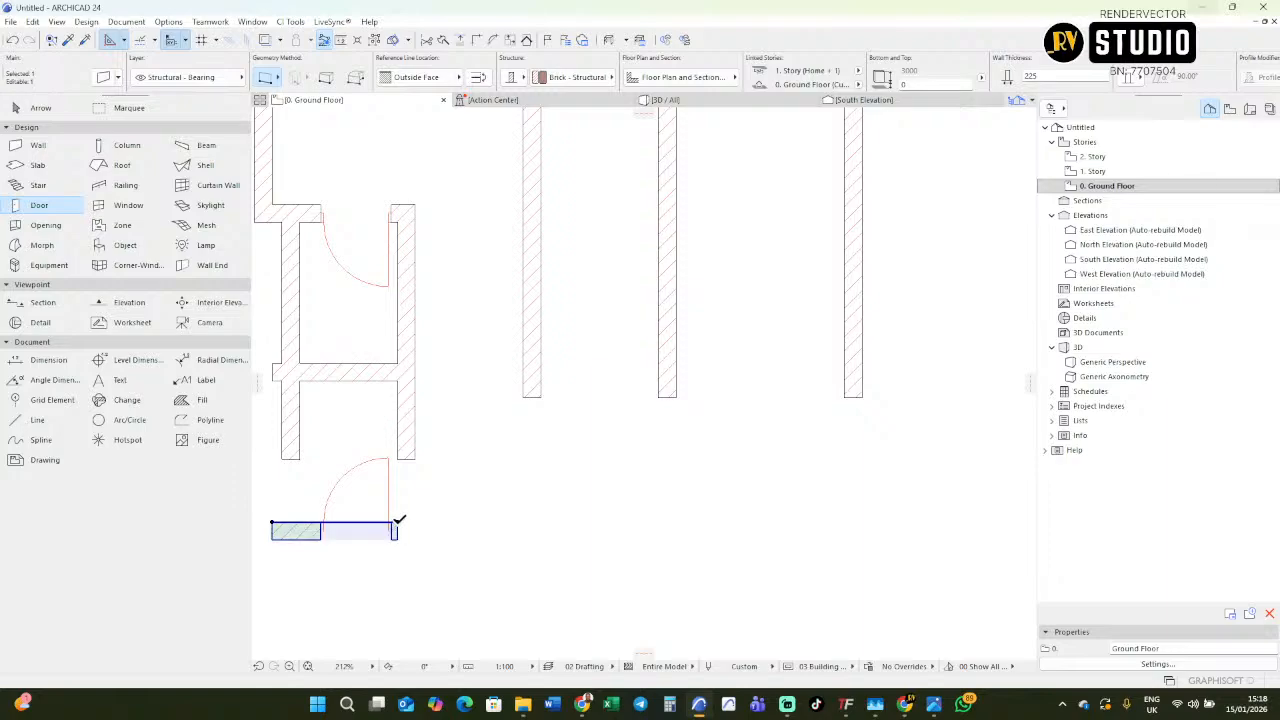
pyautogui.click(397, 523)
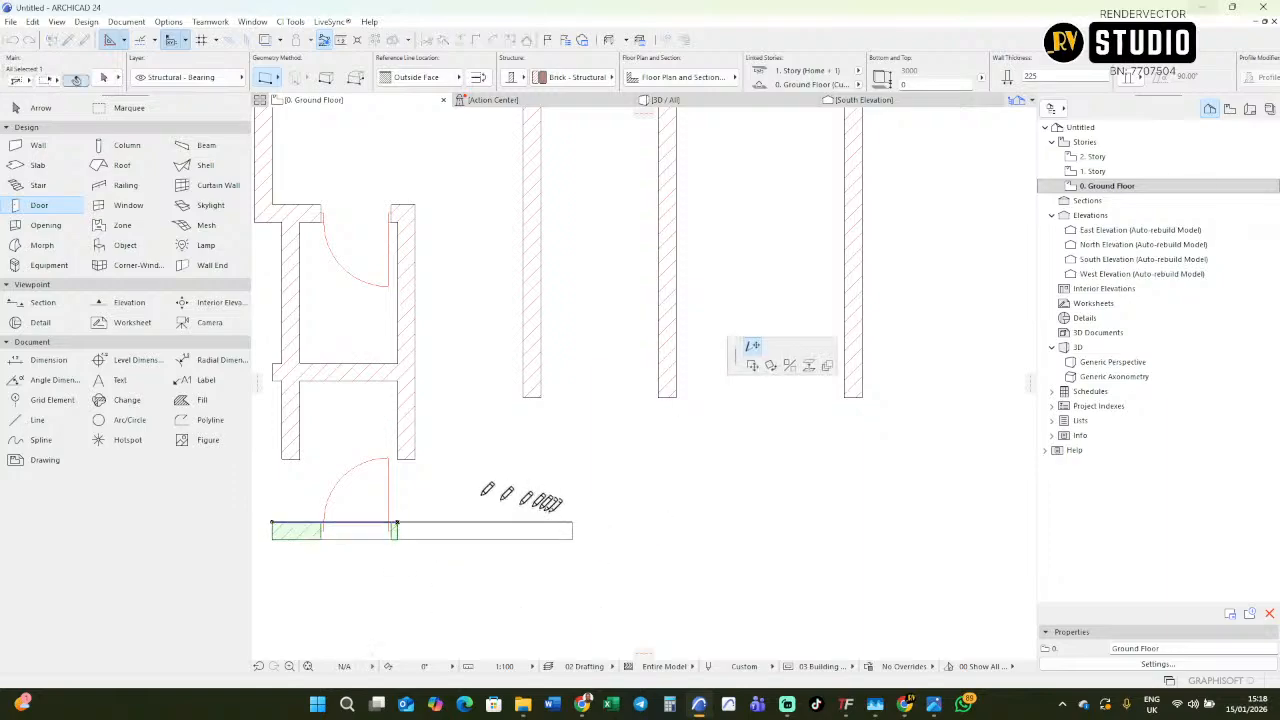
pyautogui.click(570, 518)
pyautogui.press('Escape')
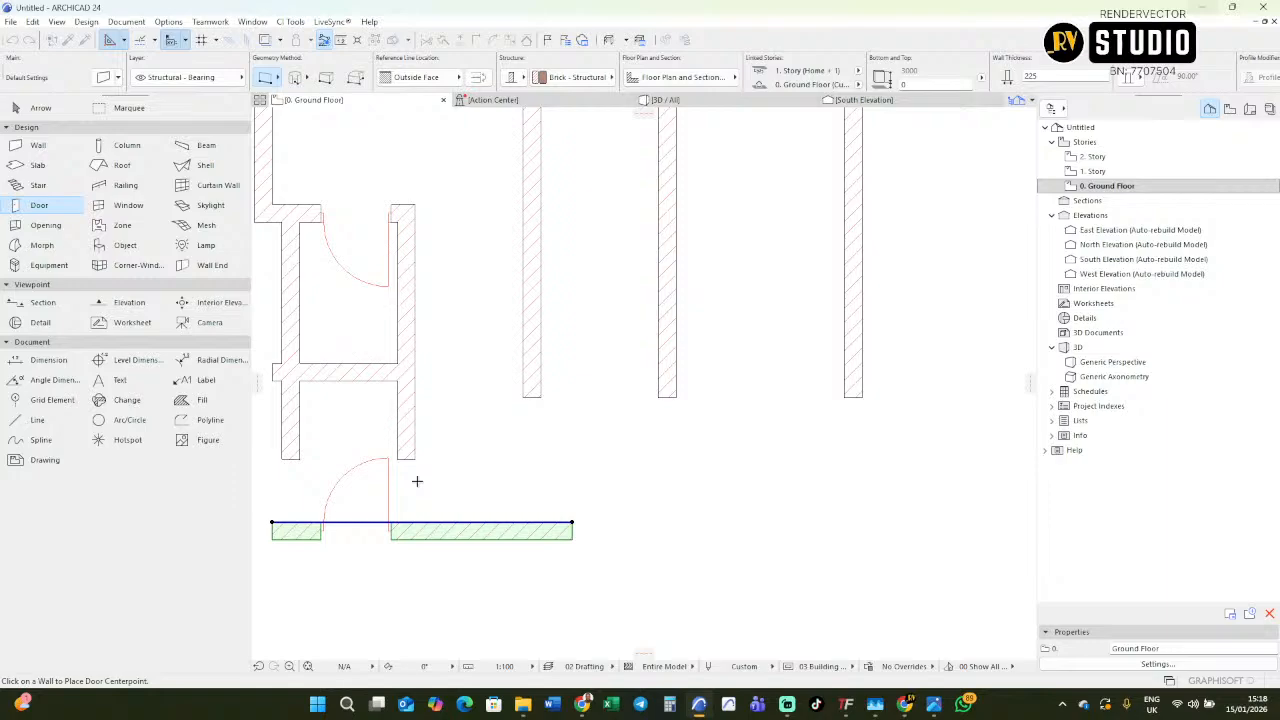
# Stretch the lower end of the W.Cs' outer wall straight down past the lower bedroom's top wall.
pyautogui.moveTo(450, 487); pyautogui.dragTo(505, 491, button='middle')
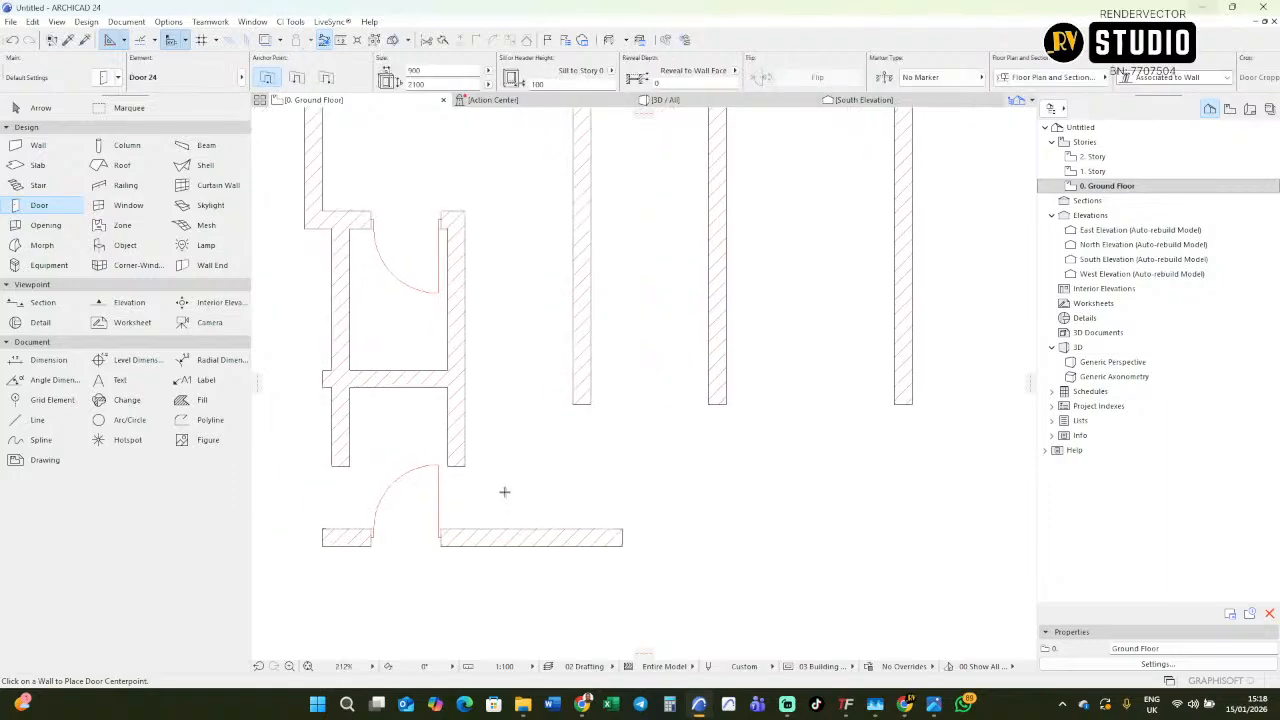
pyautogui.keyDown('shift'); pyautogui.click(332, 466); pyautogui.keyUp('shift')
pyautogui.click(332, 466)
pyautogui.click(332, 586)
pyautogui.press('Escape')
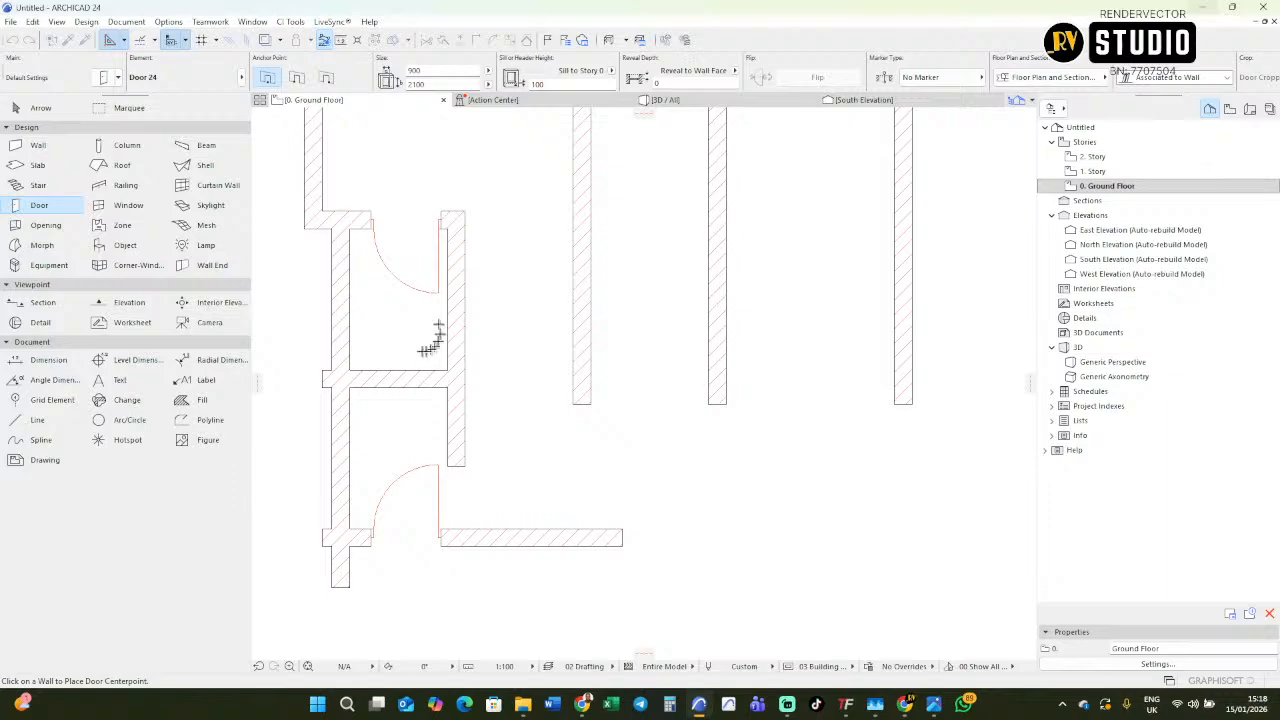
pyautogui.scroll(-3, 466, 400)
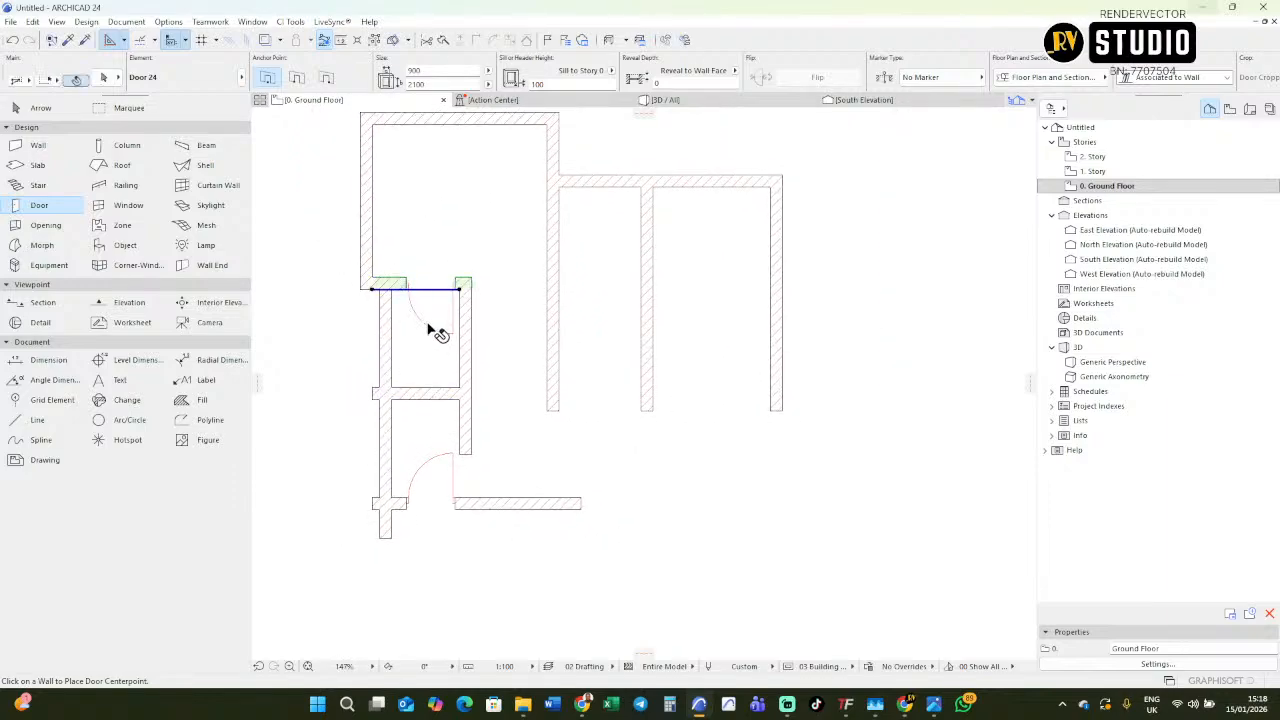
pyautogui.hotkey('ctrl', 'm')
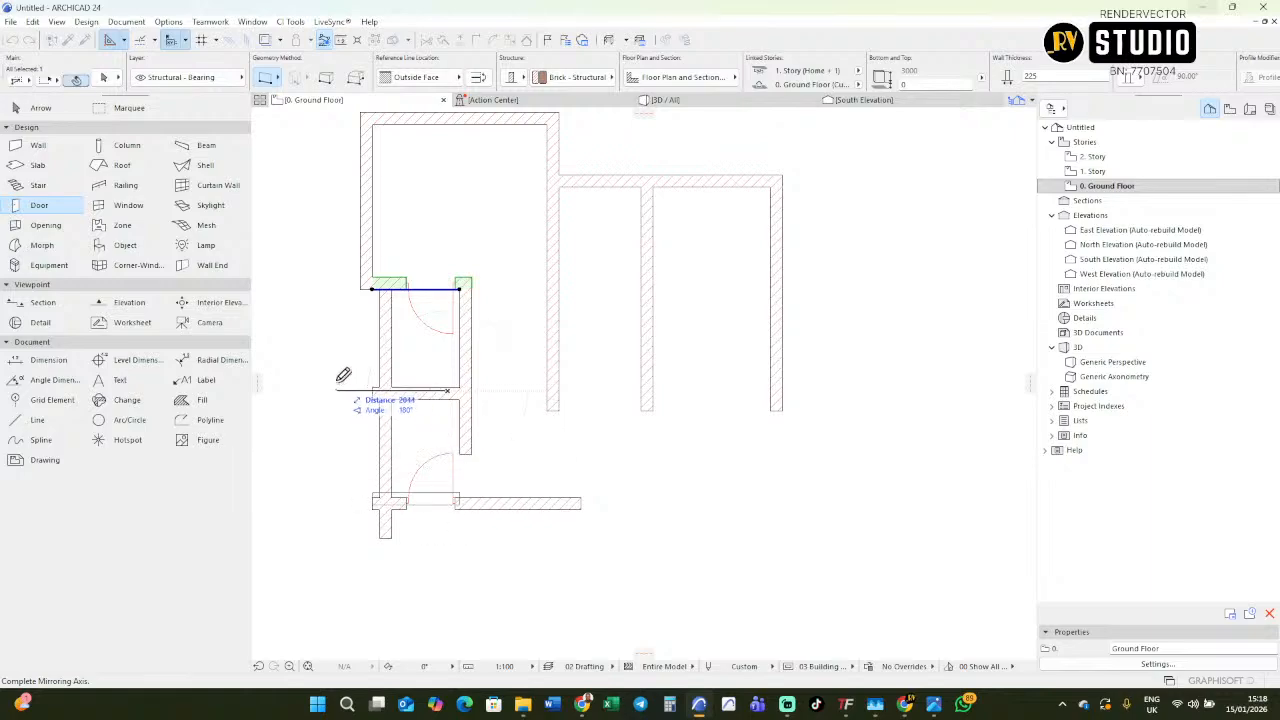
pyautogui.press('Escape')
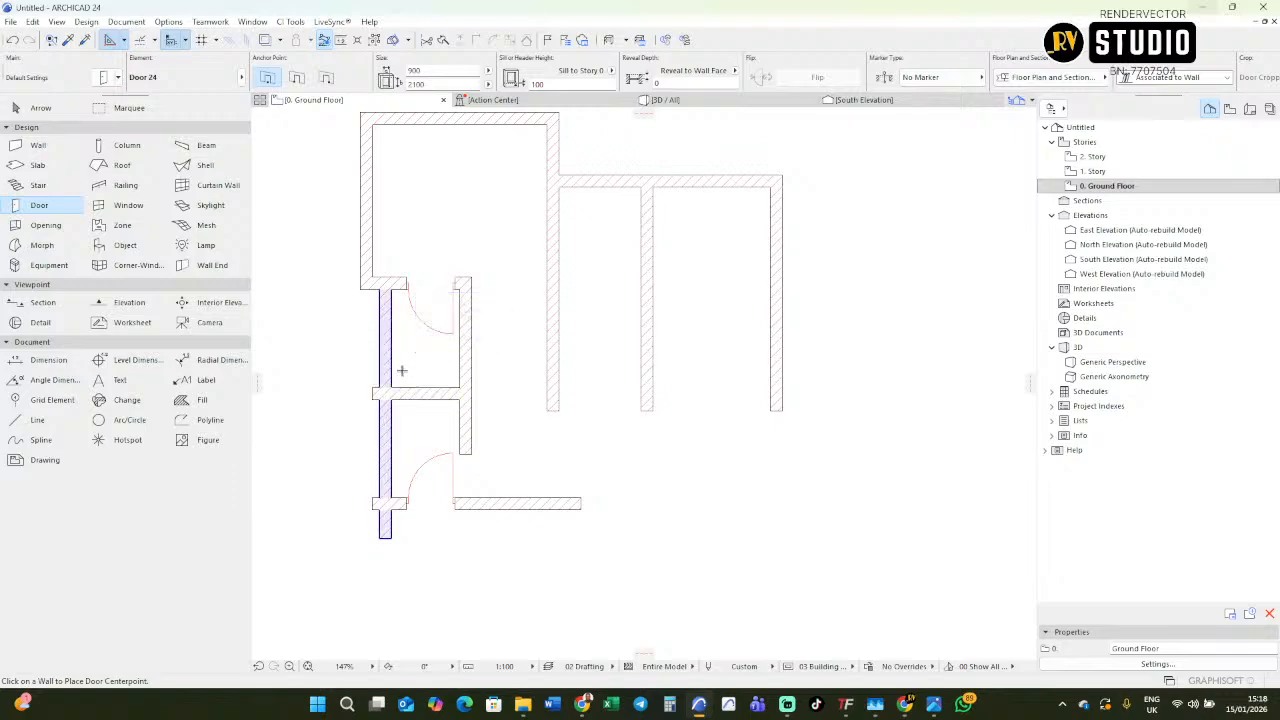
pyautogui.click(401, 370)
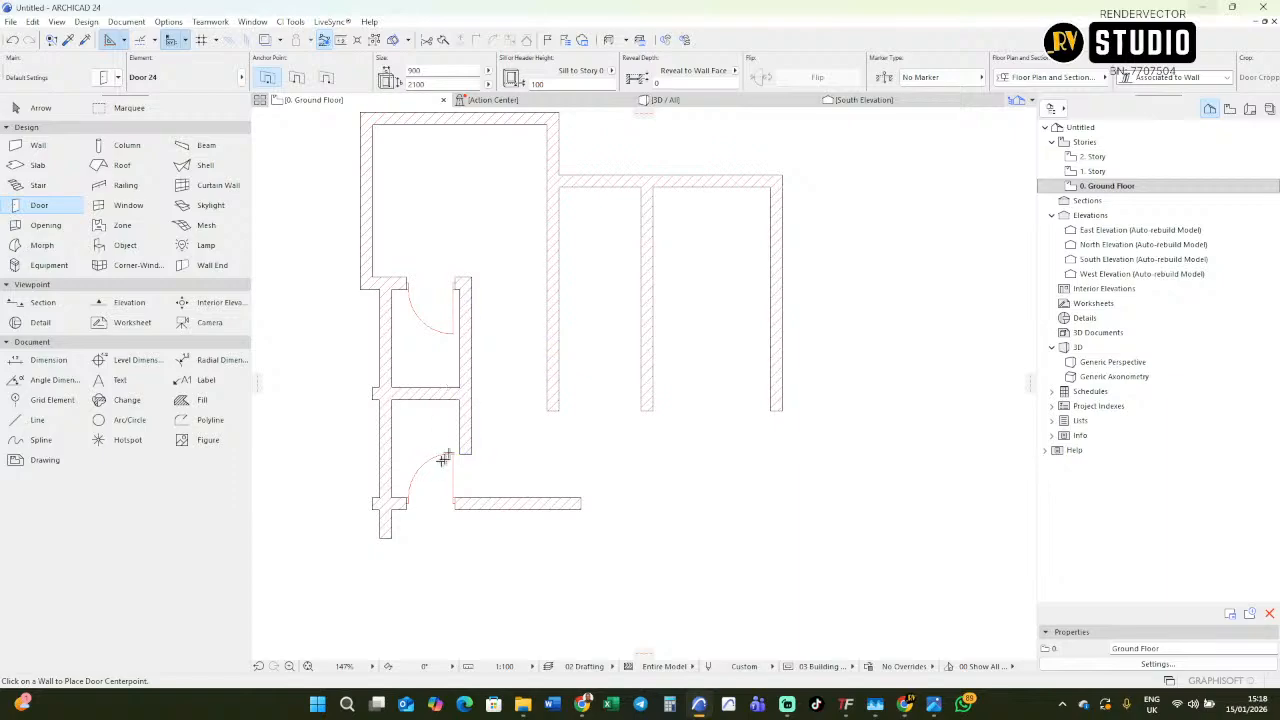
# Stretch the lower end of the W.Cs' inner wall about 1620 mm straight down, past the lower bedroom's top wall.
pyautogui.press('Escape')
pyautogui.click(469, 432)
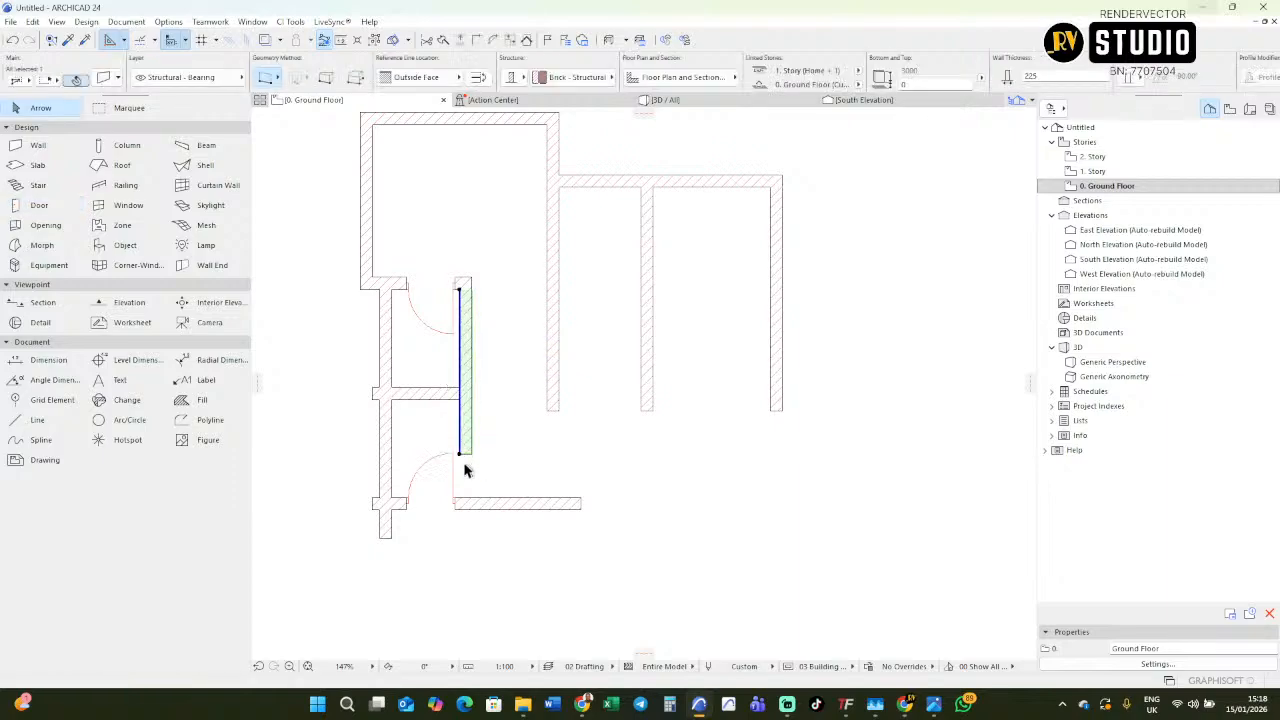
pyautogui.click(459, 456)
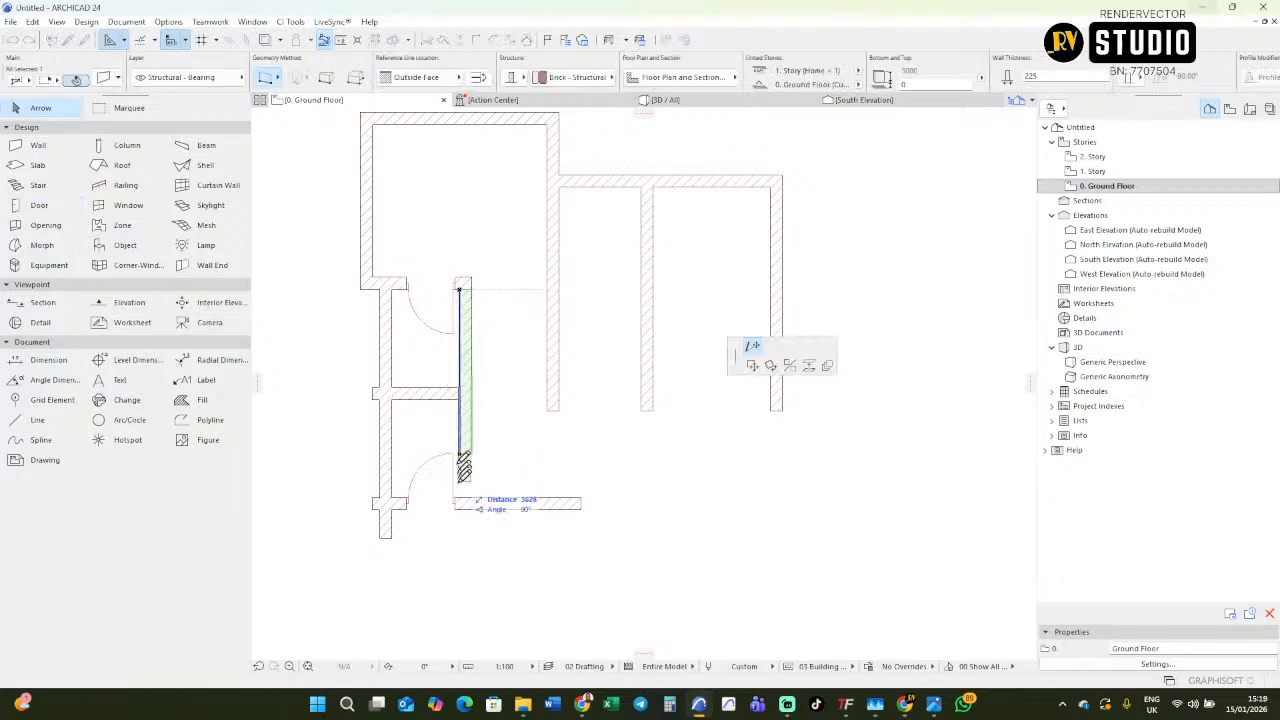
pyautogui.click(462, 541)
pyautogui.press('Escape')
# Examine the lobby, W.C and lower bedroom wall layout and dimensions on the imported floor plan.
pyautogui.scroll(-3, 401, 520)
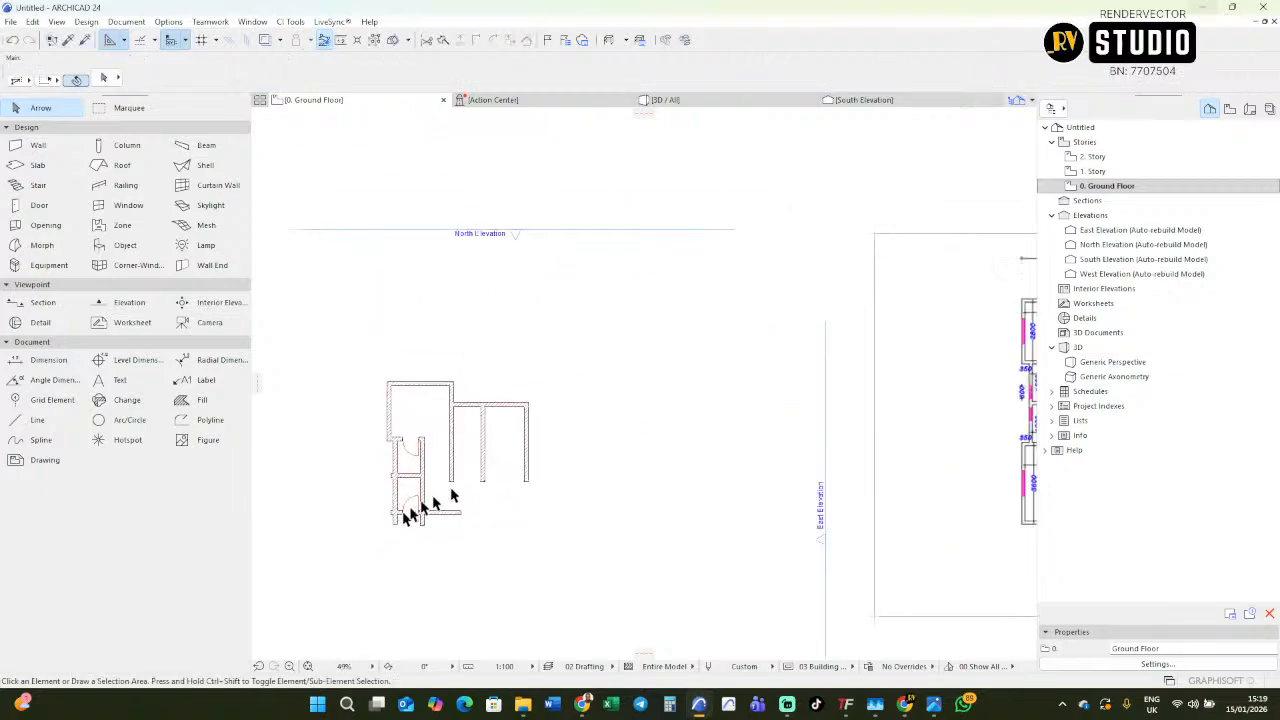
pyautogui.scroll(-1, 728, 480)
pyautogui.moveTo(728, 480); pyautogui.dragTo(509, 451, button='middle')
pyautogui.scroll(3, 720, 433)
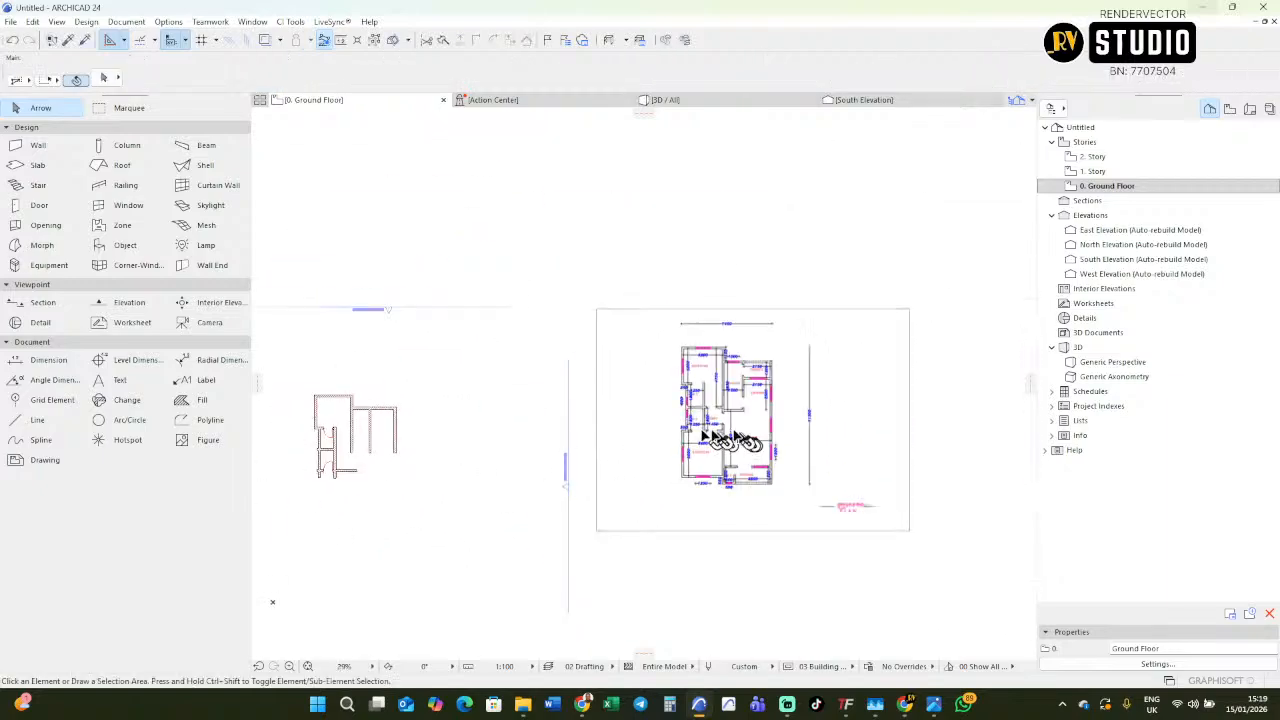
pyautogui.scroll(2, 755, 430)
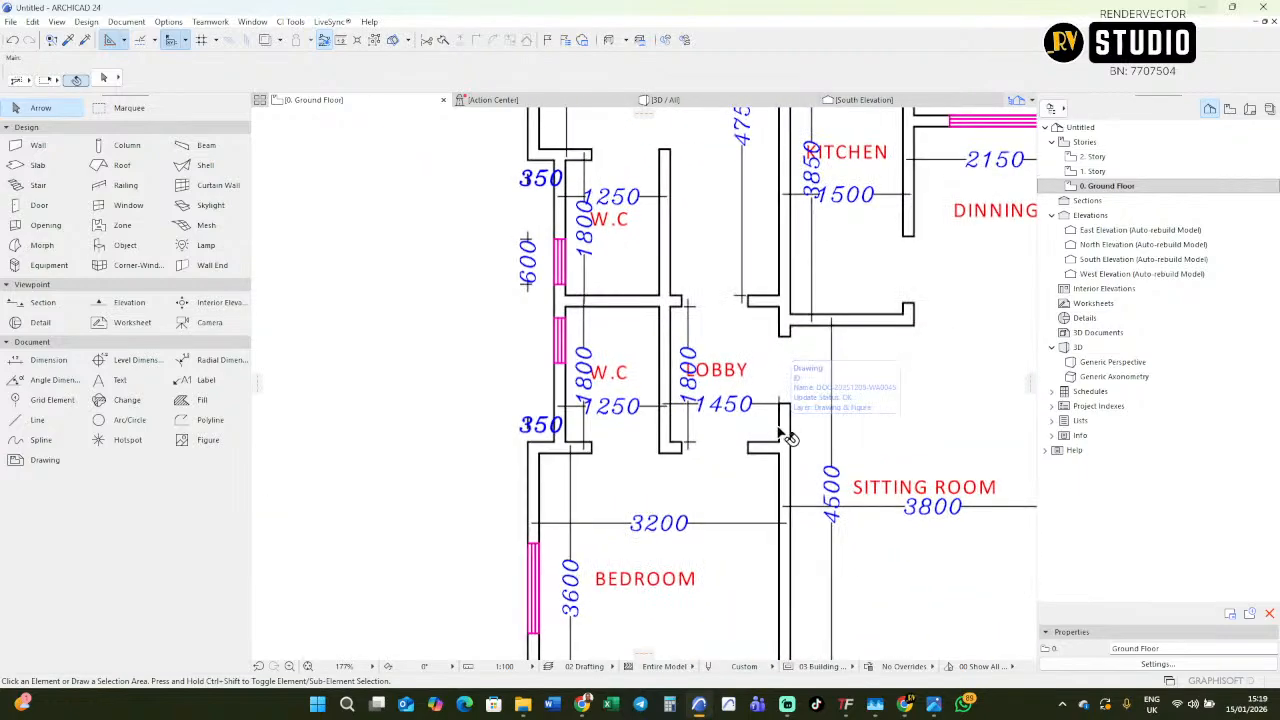
pyautogui.scroll(-3, 787, 437)
pyautogui.scroll(3, 789, 441)
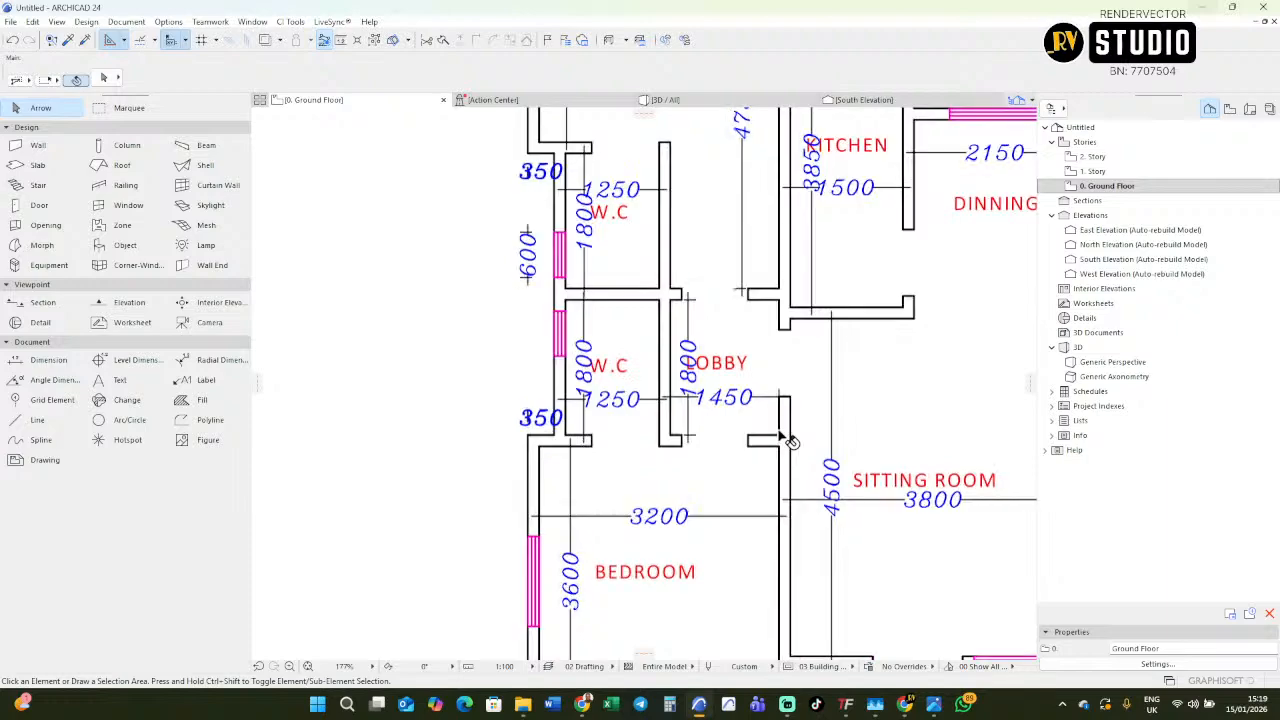
pyautogui.scroll(-4, 740, 425)
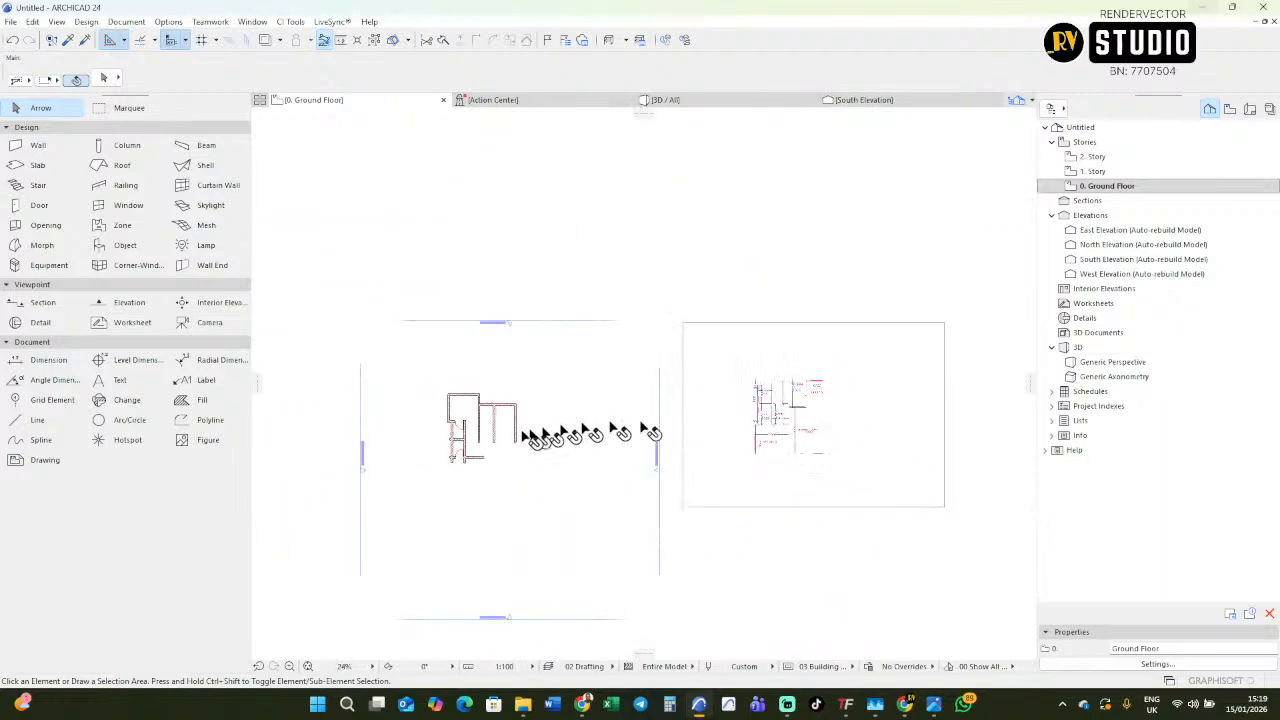
# Dimension the passage between the W.Cs' inner wall and the upper bedroom's right wall, including both wall thicknesses.
pyautogui.scroll(4, 445, 450)
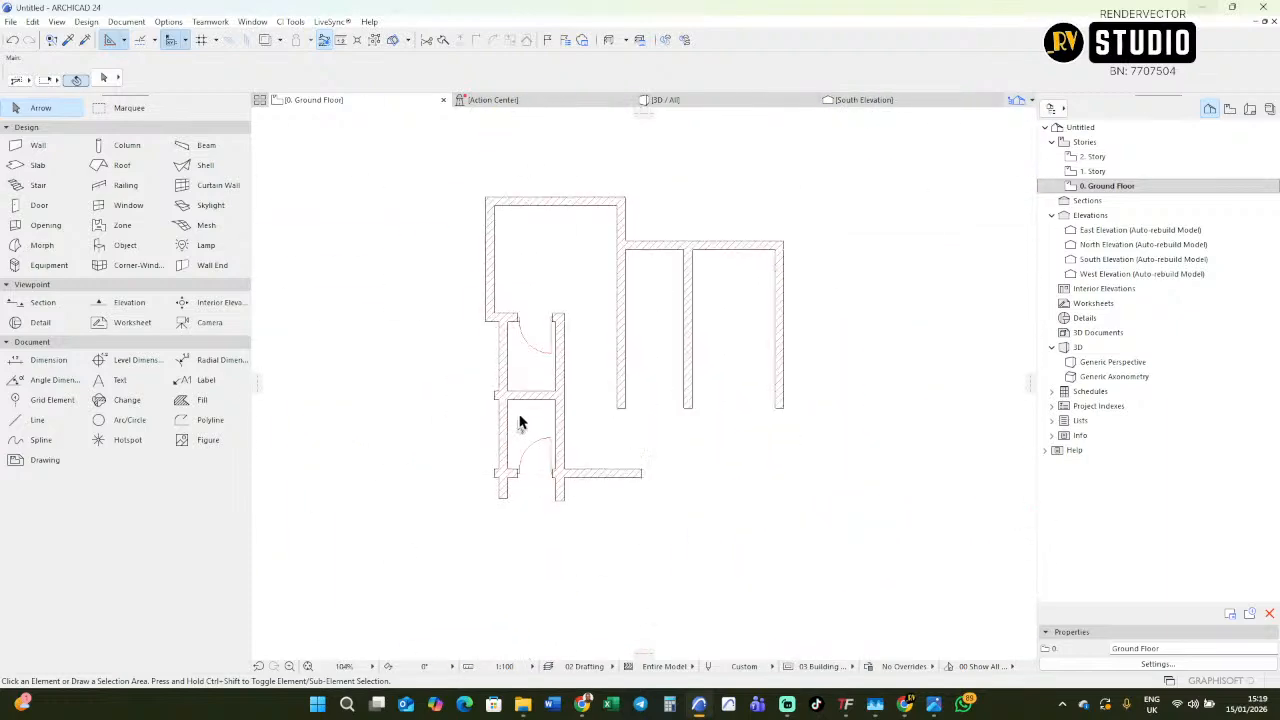
pyautogui.click(57, 365)
pyautogui.click(576, 352)
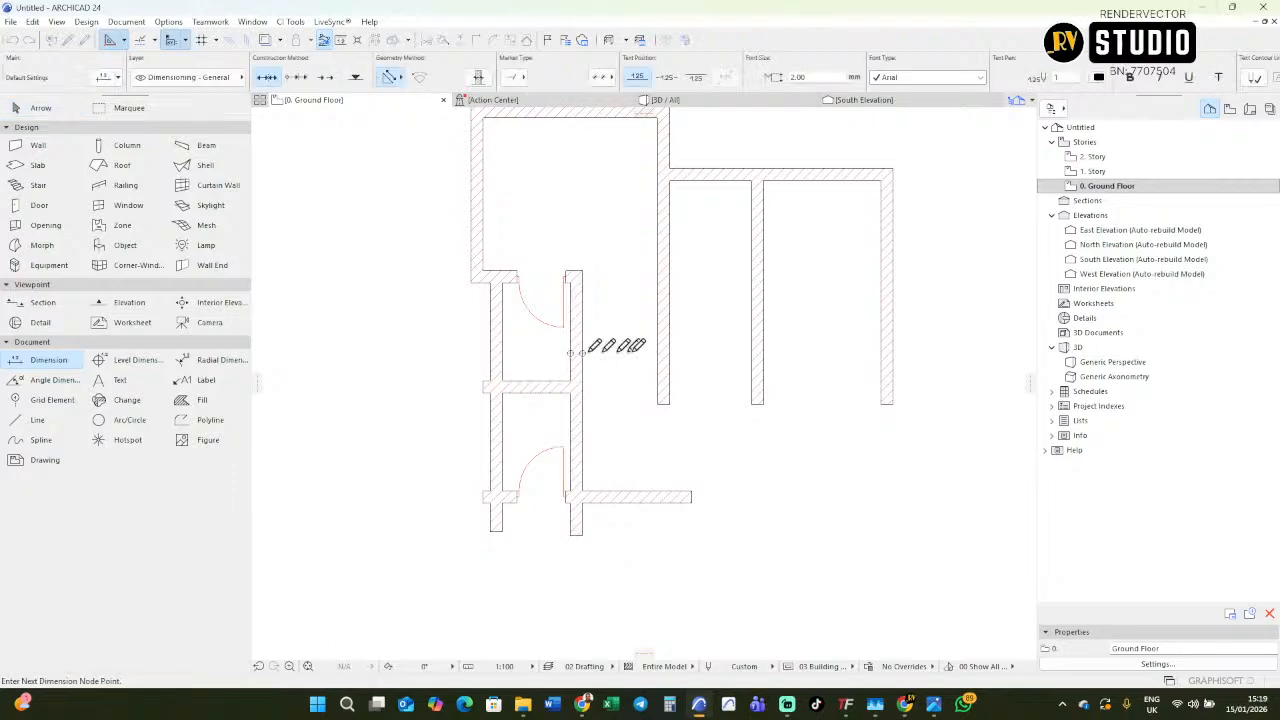
pyautogui.click(660, 350)
pyautogui.rightClick(600, 352)
pyautogui.click(630, 394)
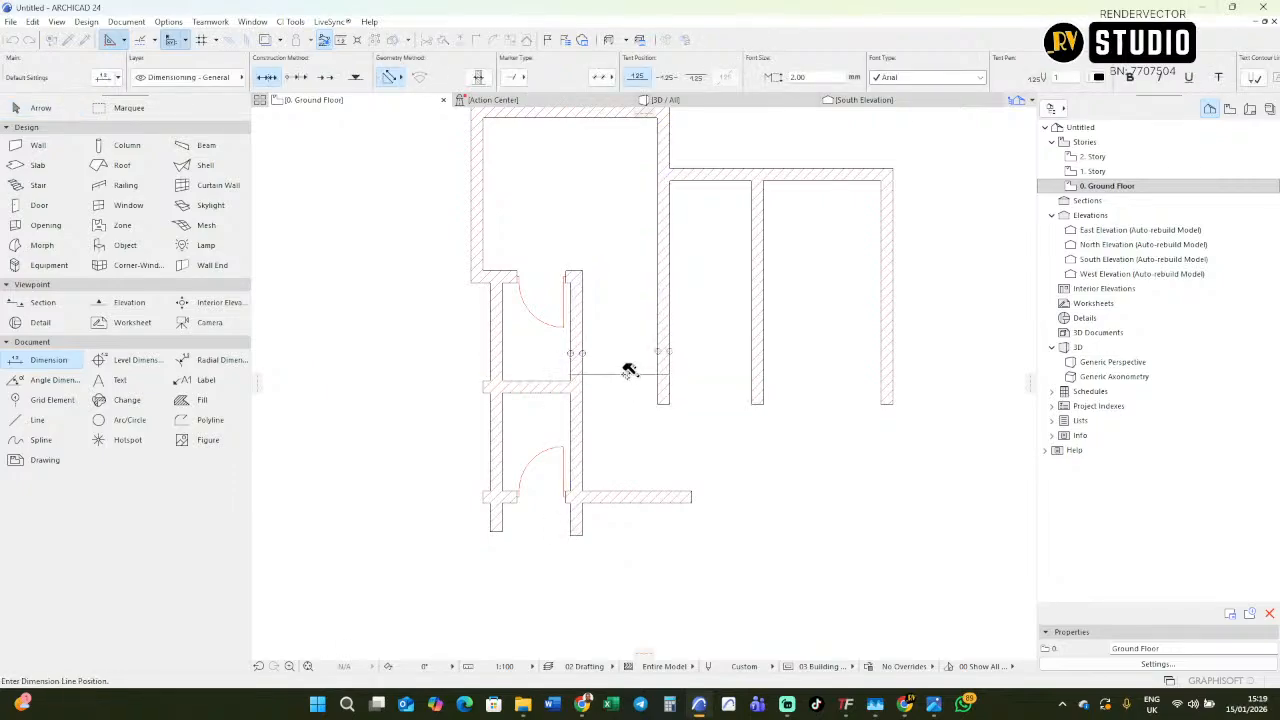
# Check the imported plan's dimensions and dimension the upper W.C's width, including the thicknesses of its two side walls.
pyautogui.scroll(-6, 628, 395)
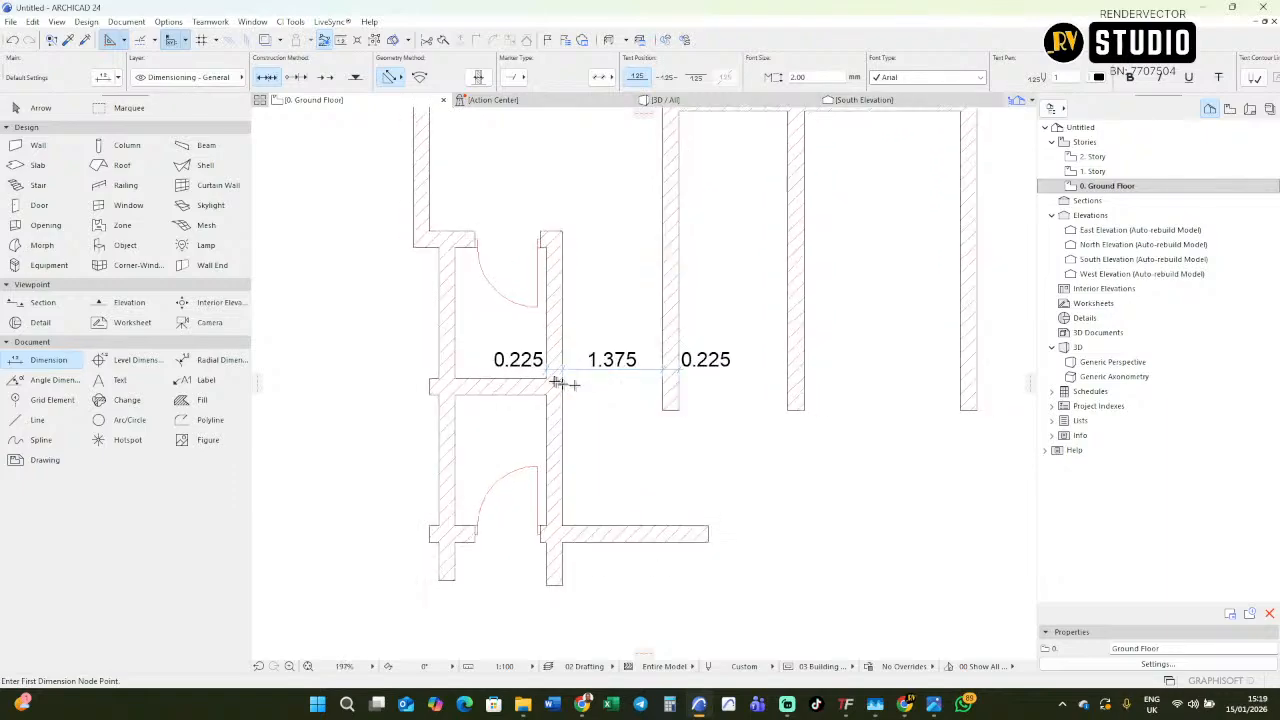
pyautogui.scroll(5, 555, 320)
pyautogui.scroll(5, 519, 334)
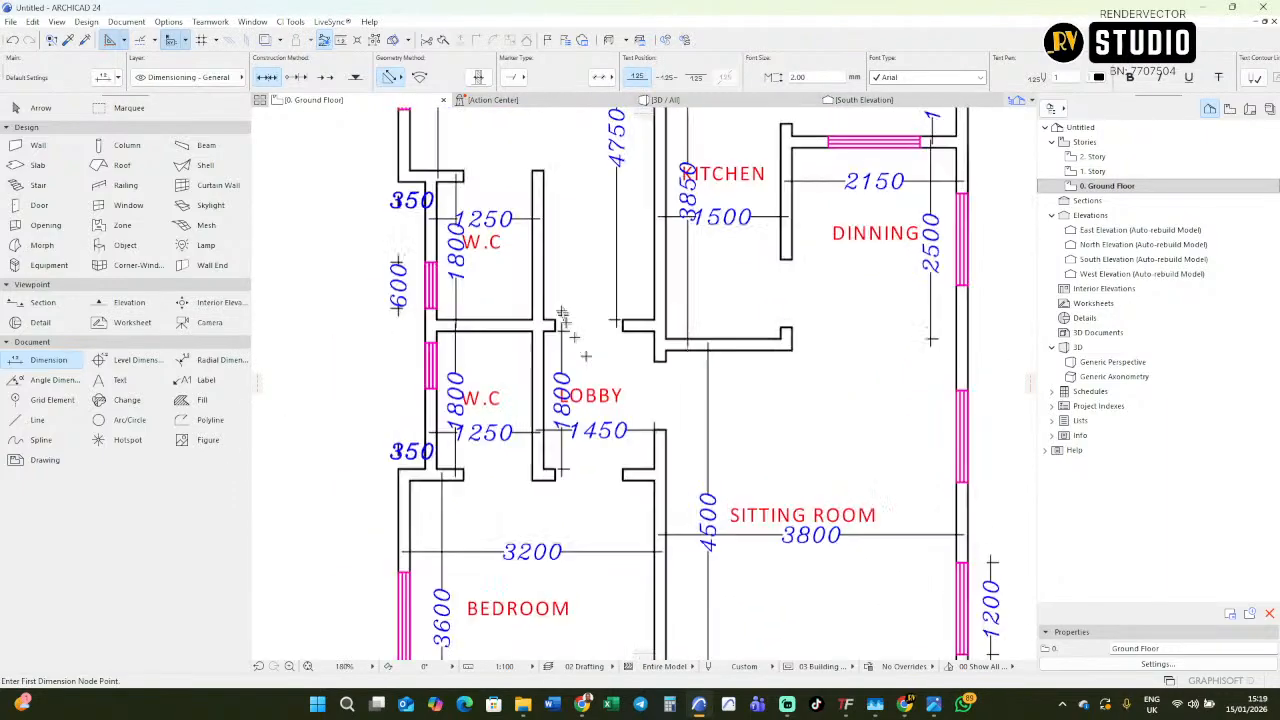
pyautogui.moveTo(596, 349); pyautogui.dragTo(627, 449, button='middle')
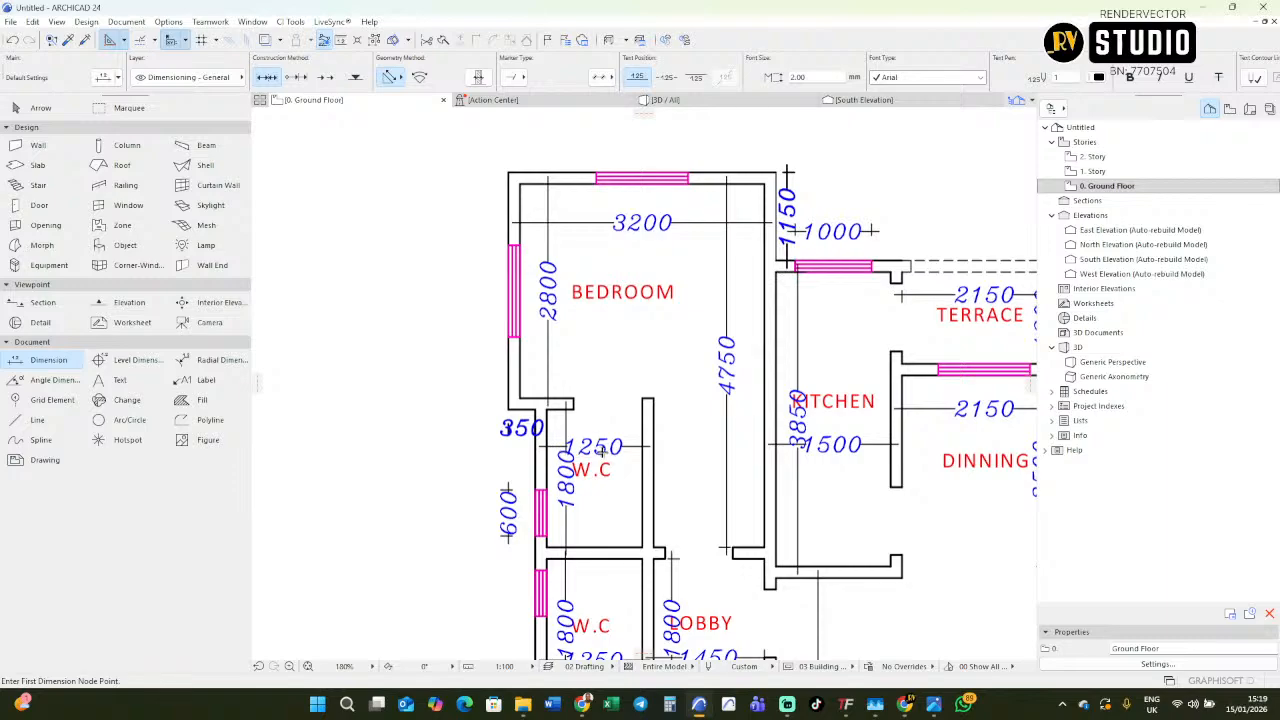
pyautogui.scroll(-6, 664, 454)
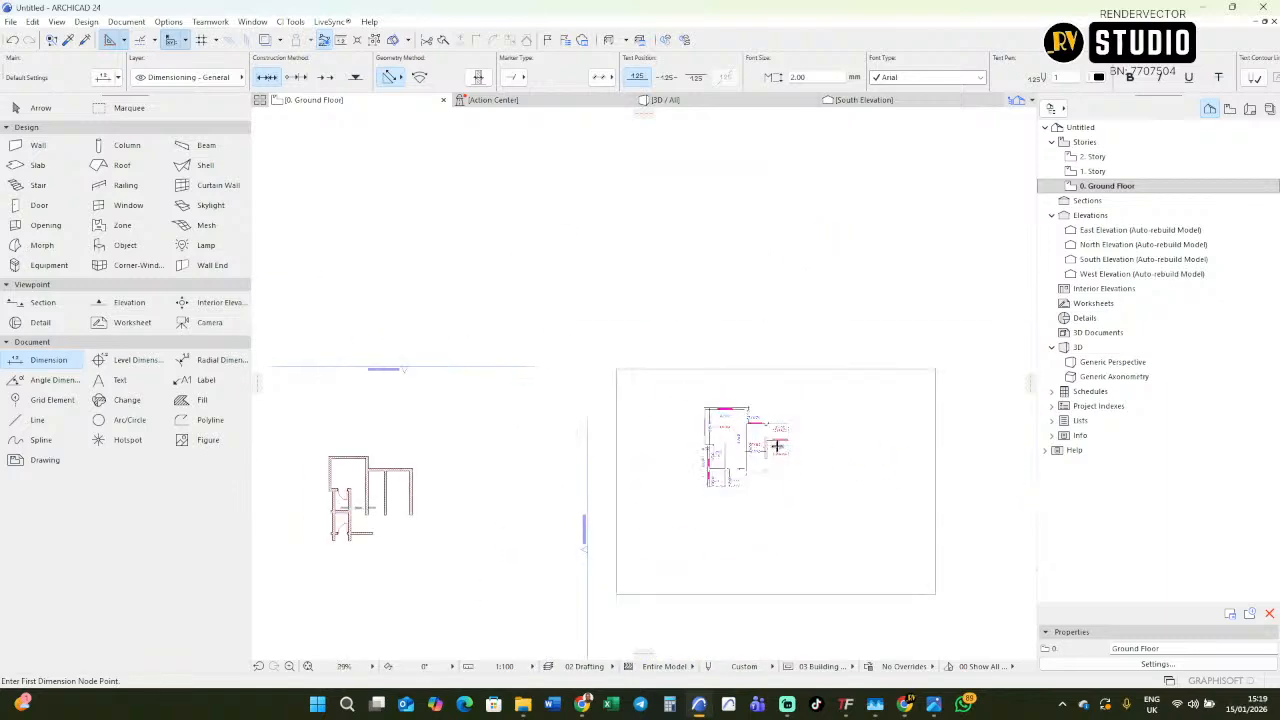
pyautogui.scroll(8, 566, 461)
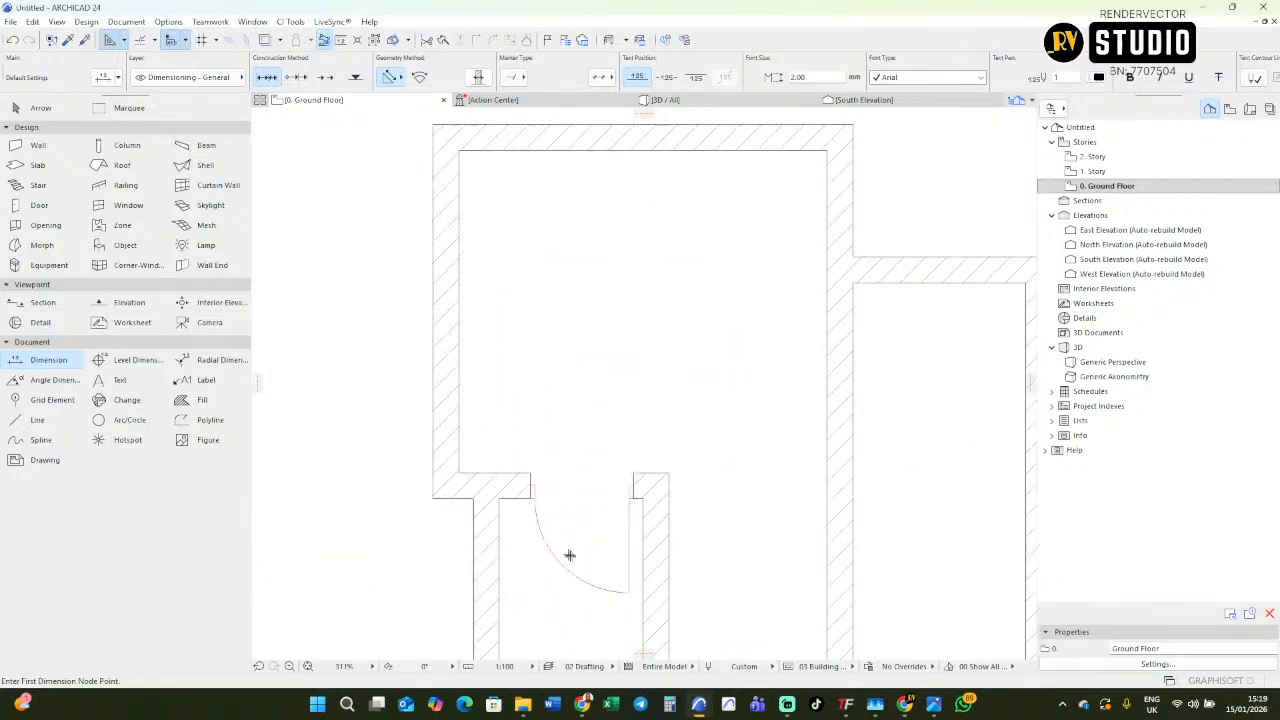
pyautogui.click(489, 468)
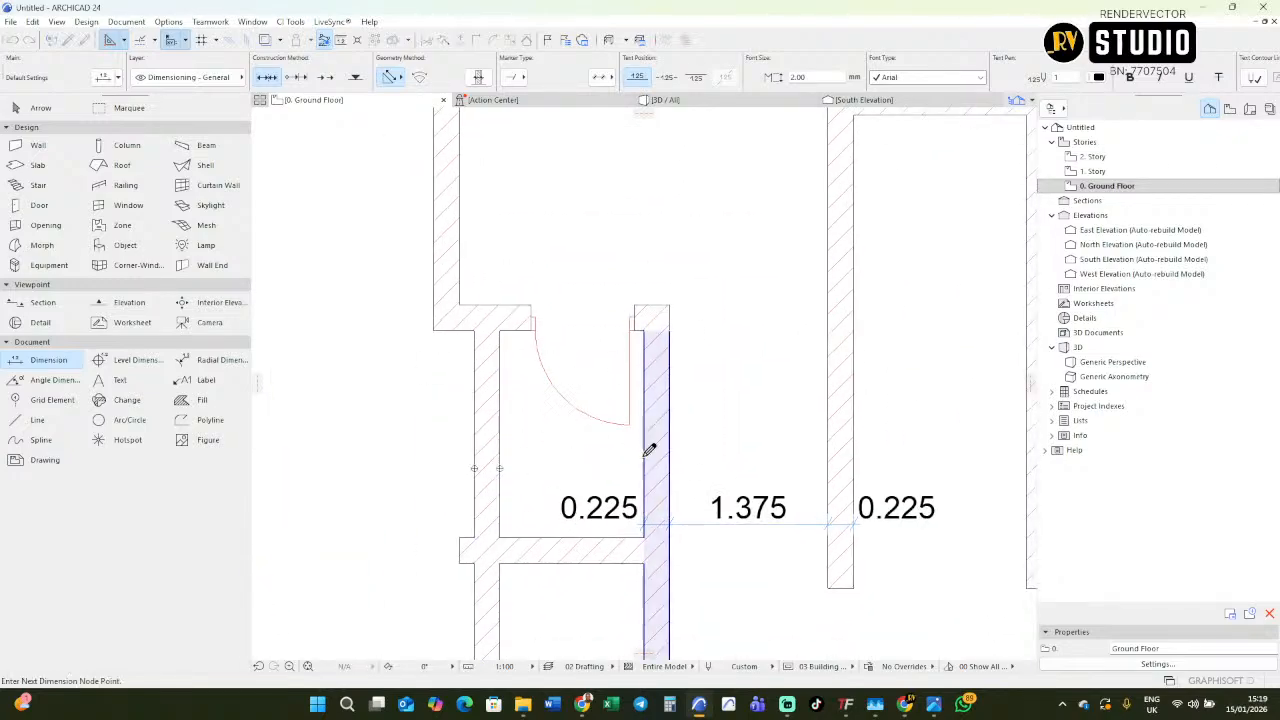
pyautogui.rightClick(571, 458)
pyautogui.click(603, 508)
pyautogui.click(593, 468)
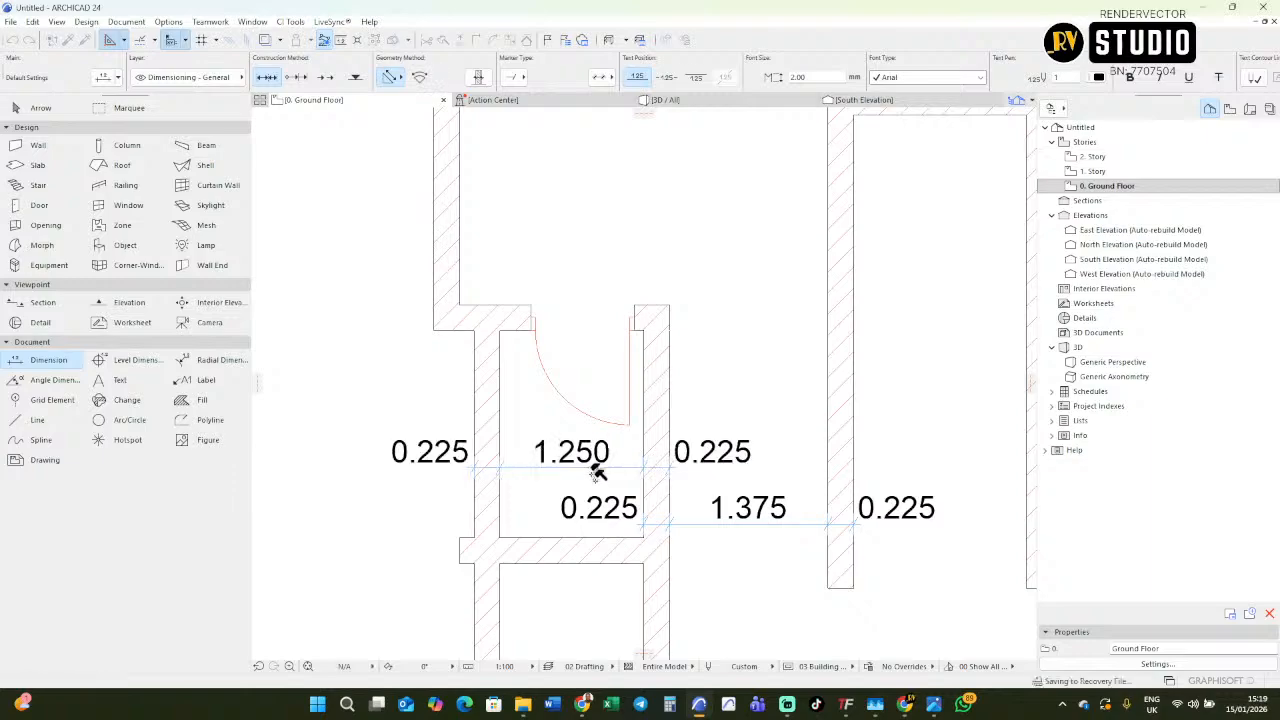
# Compare with the imported plan and set the thickness of the W.Cs' inner wall to 150 mm.
pyautogui.scroll(-6, 628, 442)
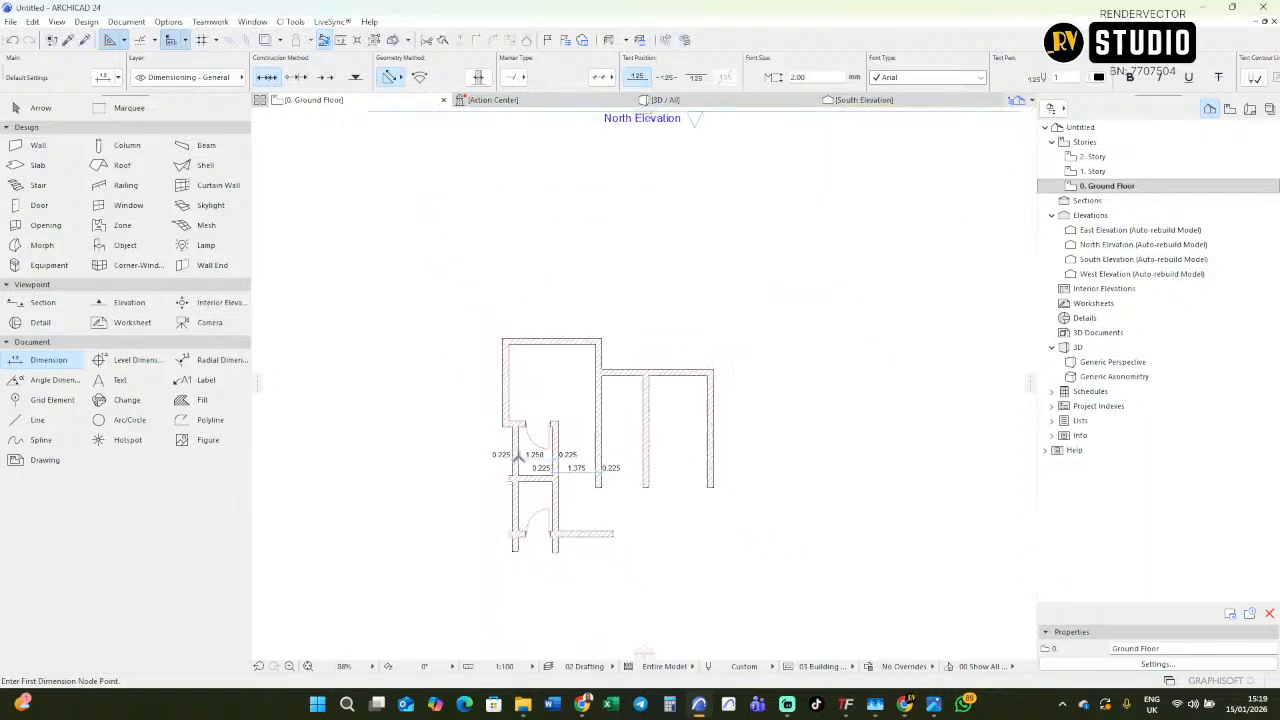
pyautogui.scroll(-4, 532, 457)
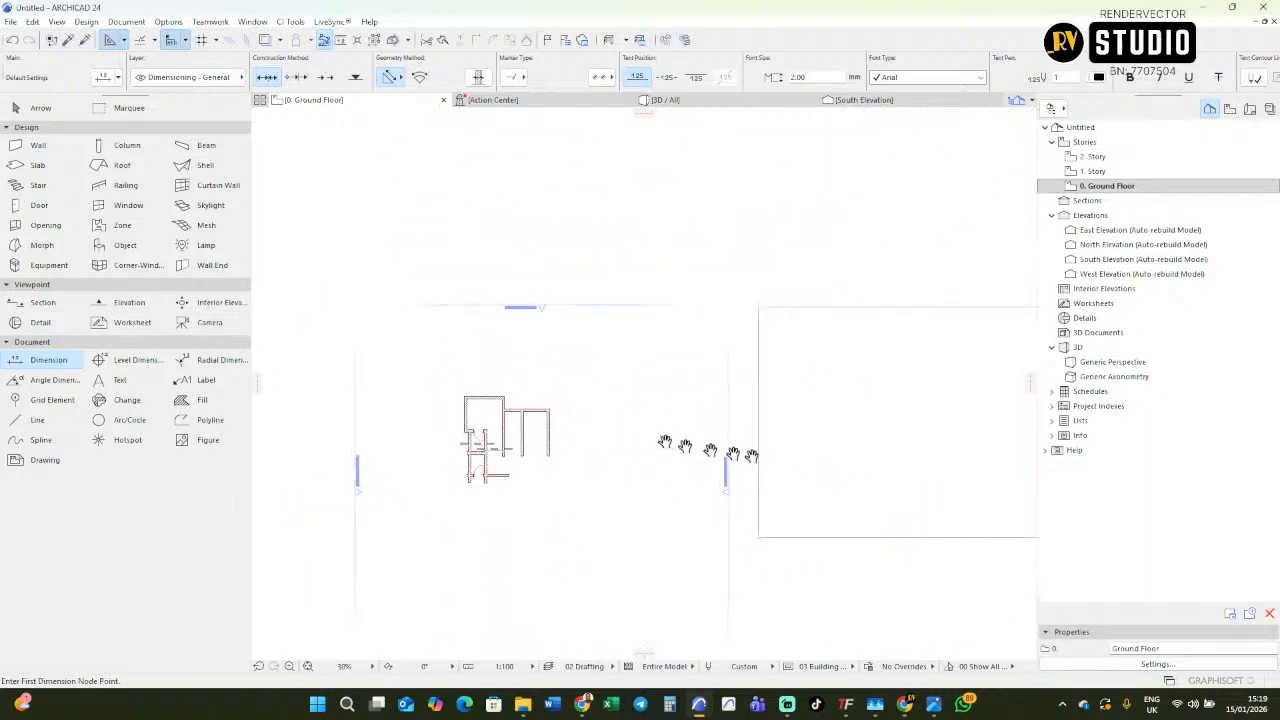
pyautogui.scroll(3, 887, 390)
pyautogui.scroll(4, 887, 386)
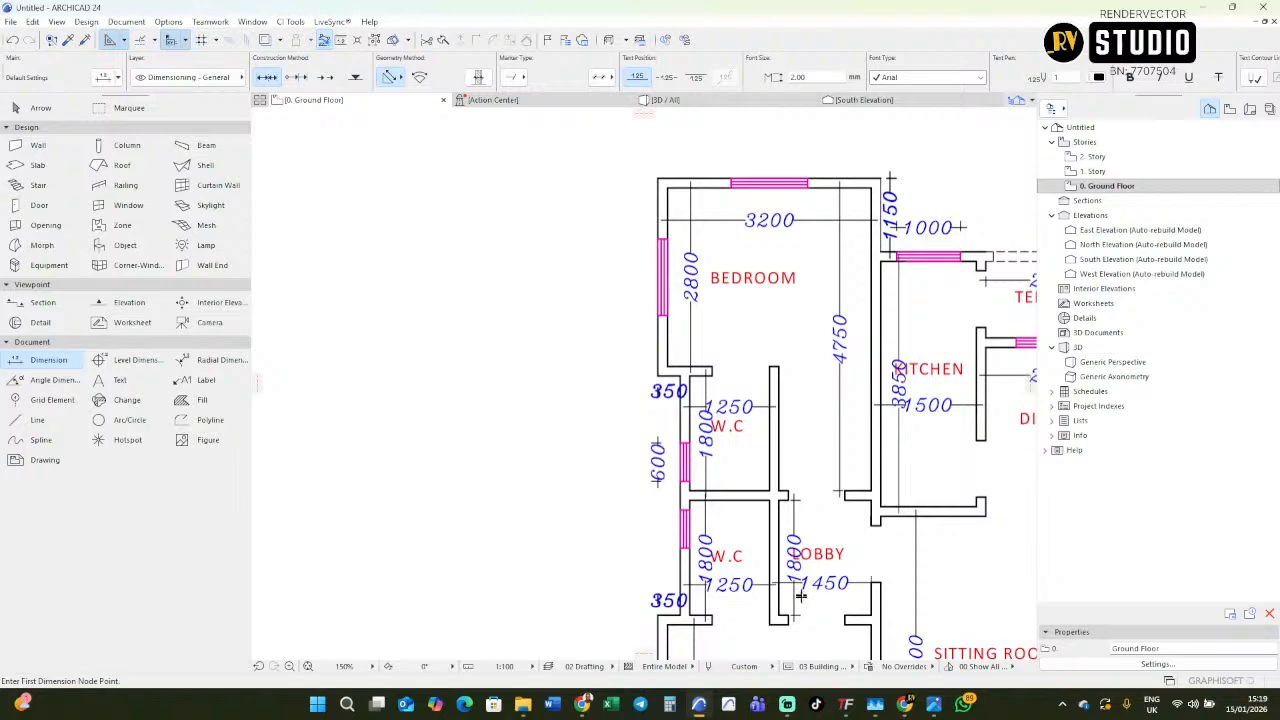
pyautogui.scroll(-4, 845, 589)
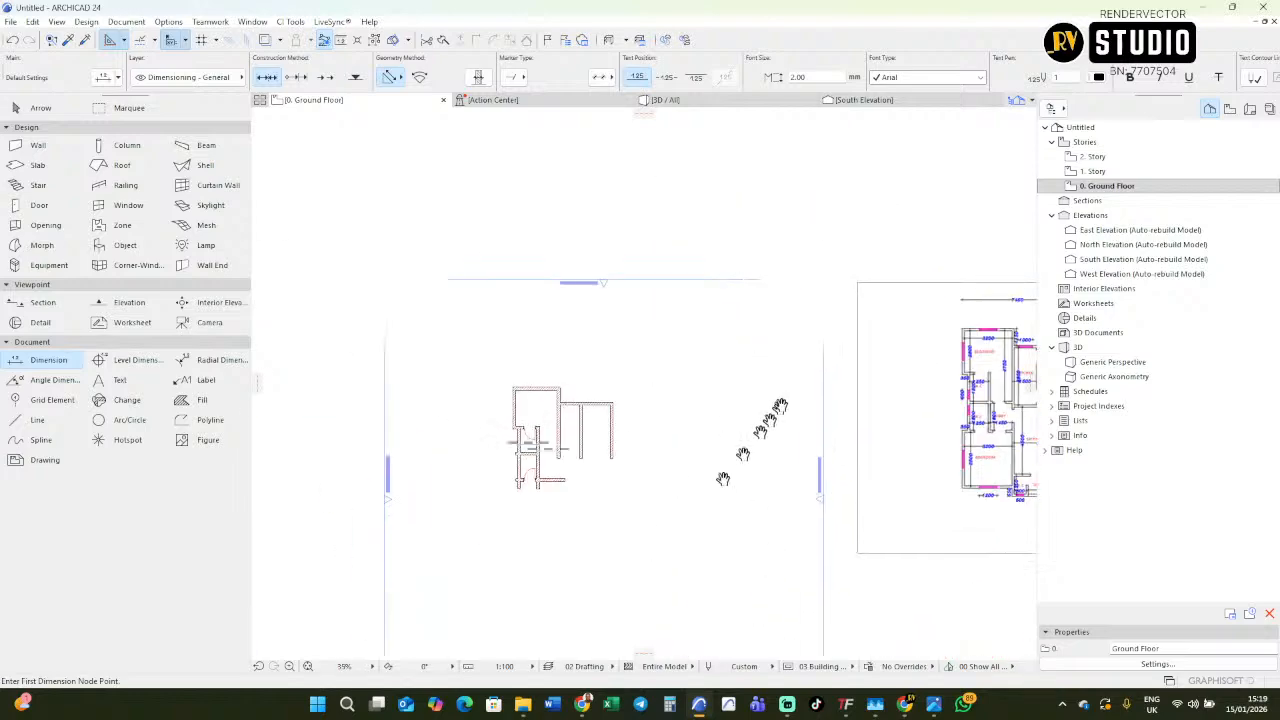
pyautogui.scroll(3, 540, 468)
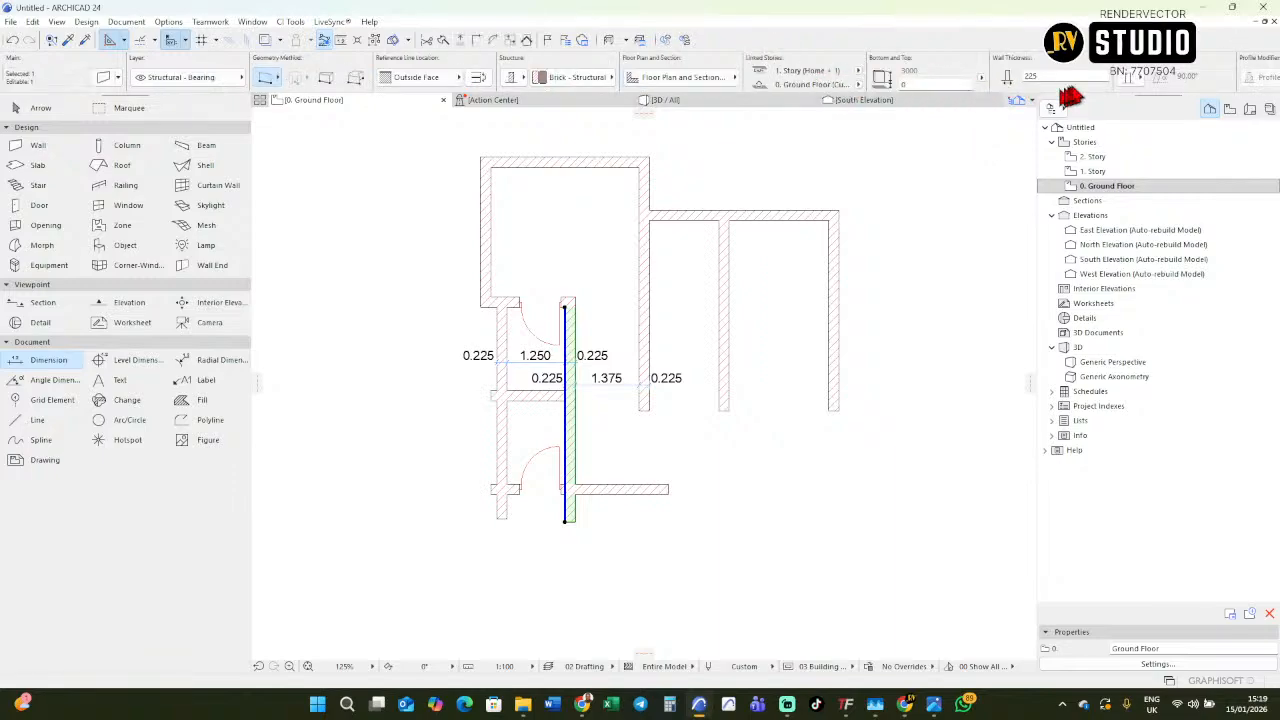
pyautogui.click(1063, 75)
pyautogui.write('150')
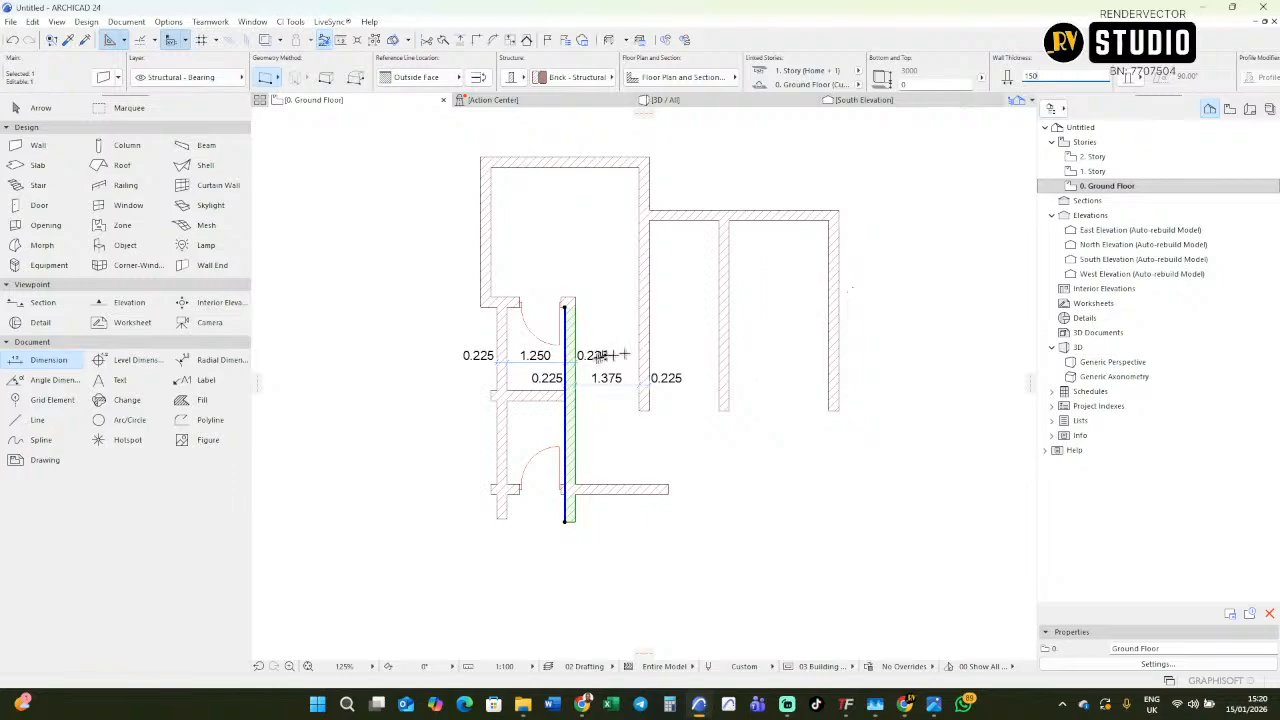
# Check the updated passage dimension against the lobby and W.C dimensions on the imported floor plan.
pyautogui.scroll(2, 568, 378)
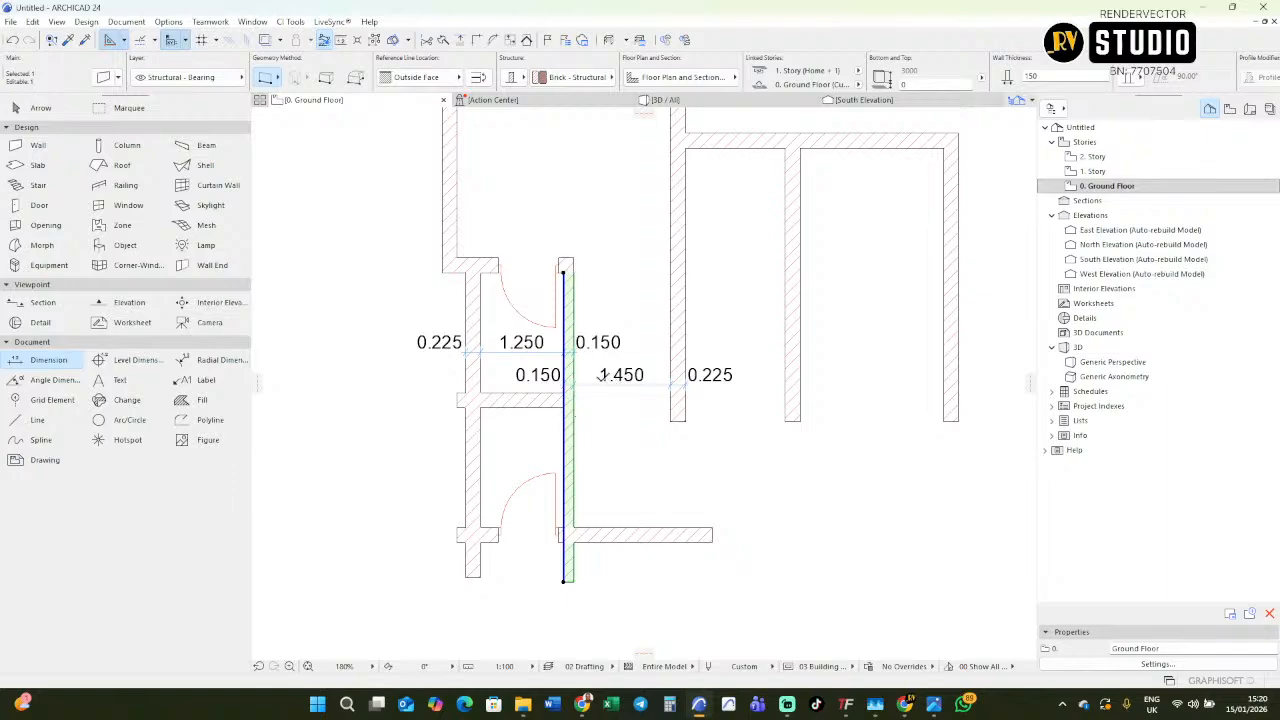
pyautogui.scroll(-4, 598, 376)
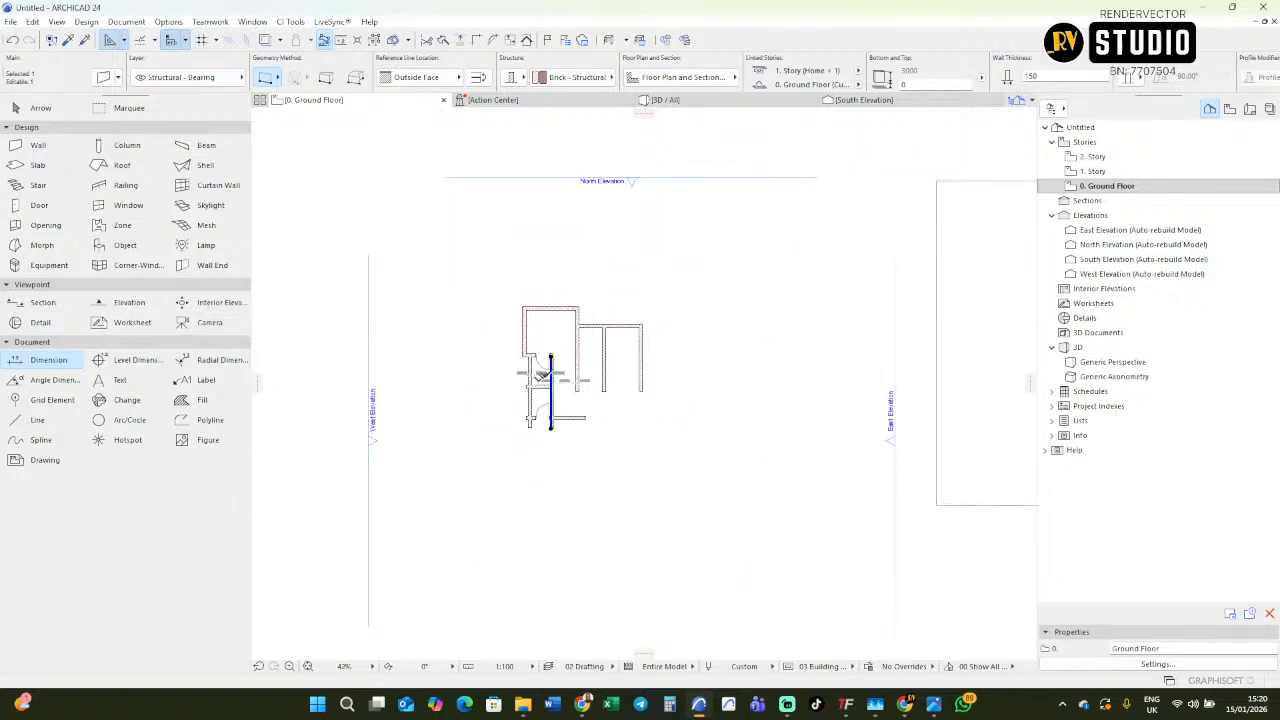
pyautogui.scroll(2, 760, 365)
pyautogui.scroll(3, 767, 373)
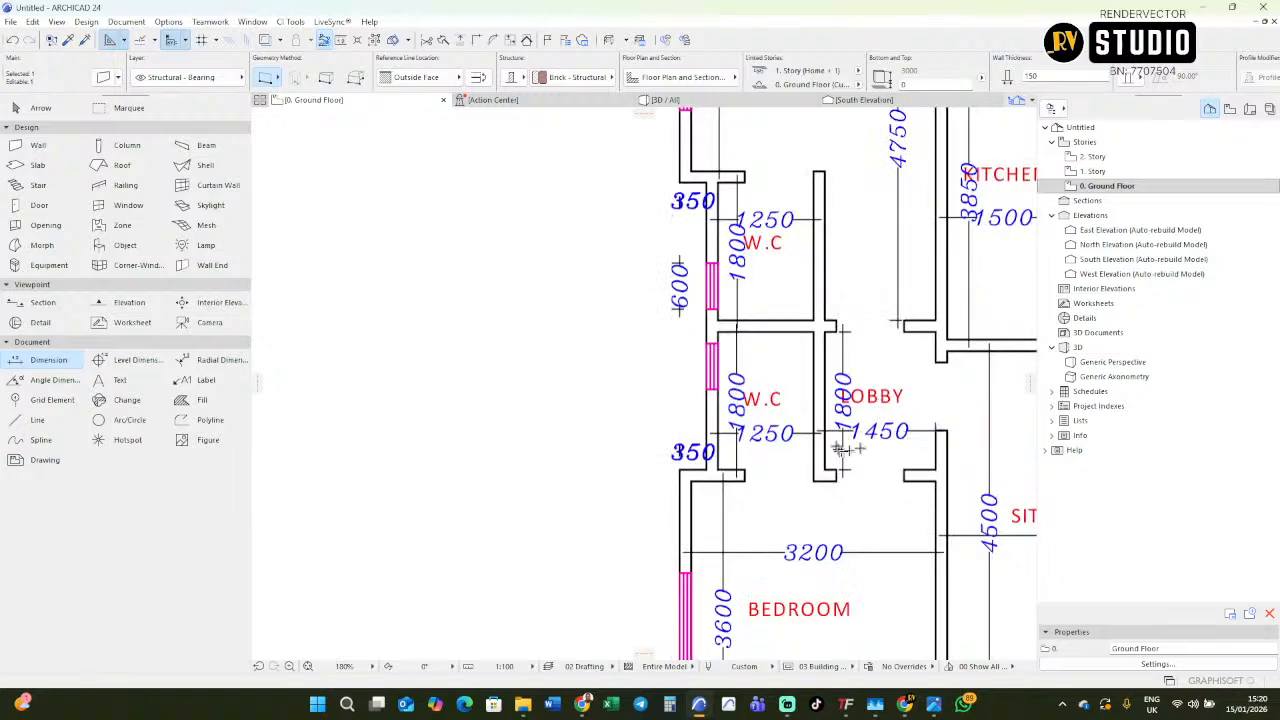
pyautogui.scroll(1, 900, 420)
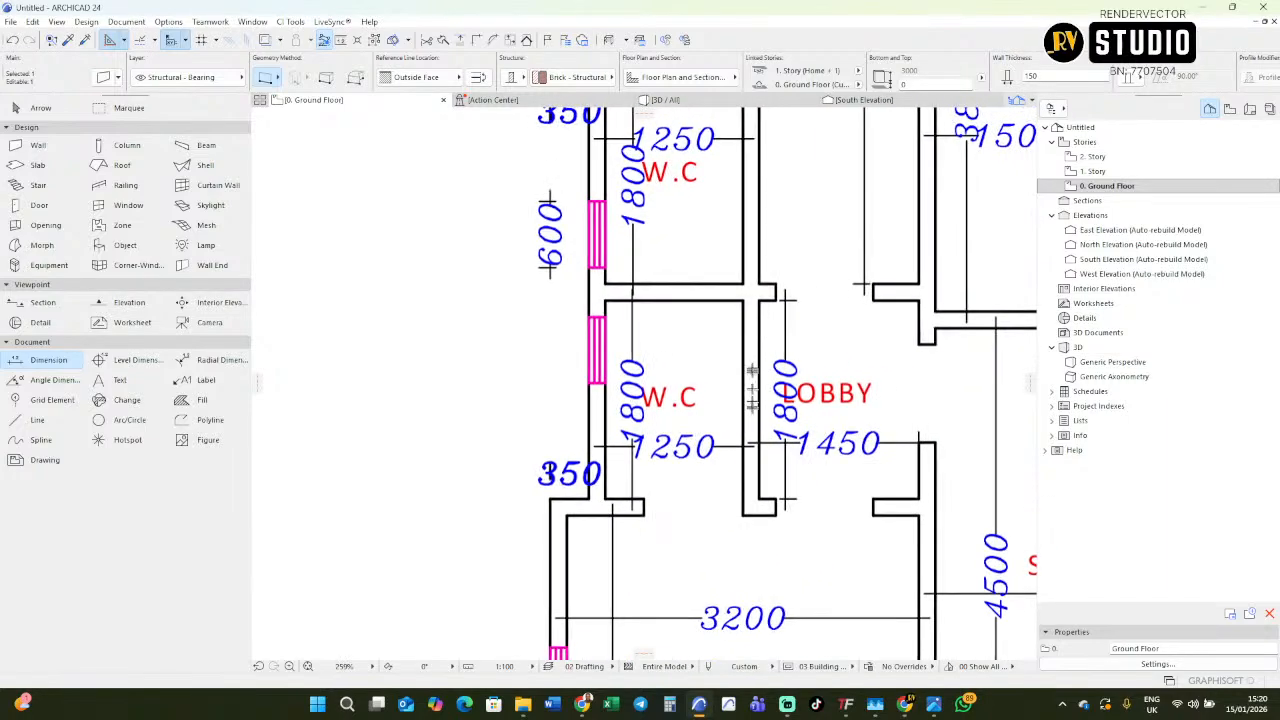
pyautogui.scroll(-4, 752, 380)
pyautogui.scroll(3, 770, 360)
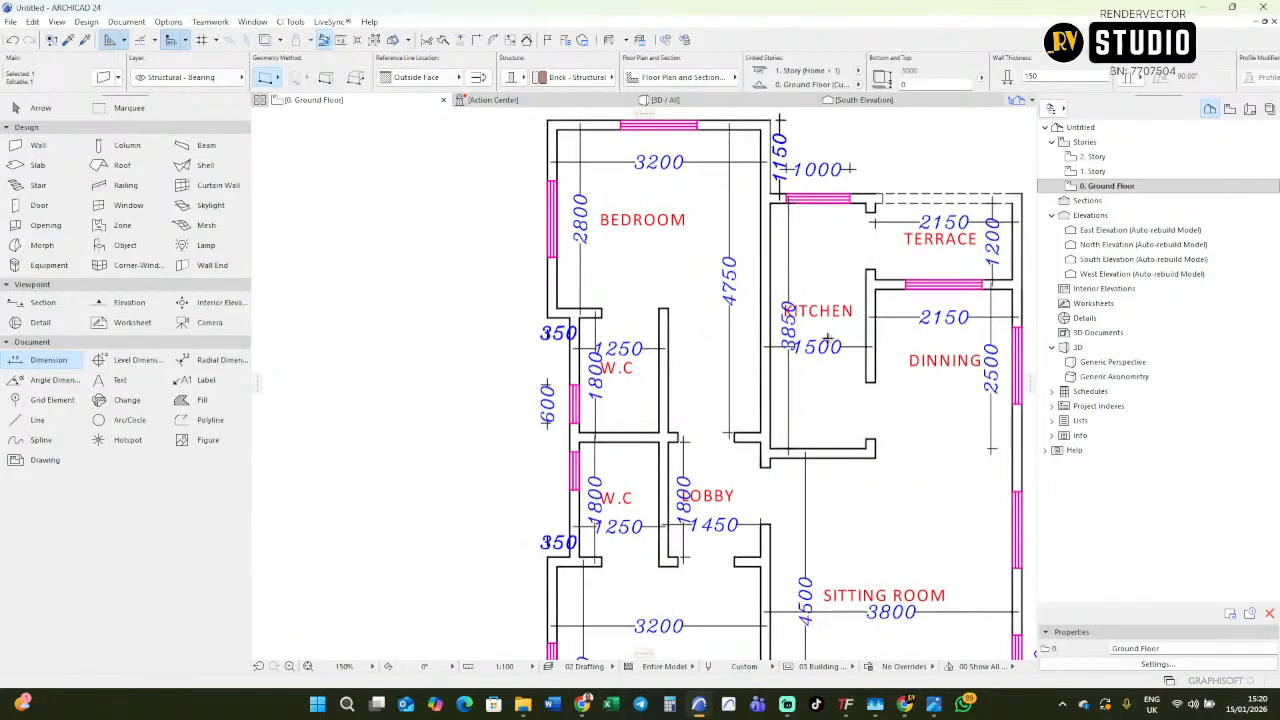
pyautogui.scroll(-5, 826, 339)
pyautogui.scroll(7, 459, 383)
# Deselect the inner wall and inspect the W.C walls, door and dimensions on the redrawn plan.
pyautogui.press('Escape')
pyautogui.scroll(-2, 494, 403)
pyautogui.scroll(4, 481, 437)
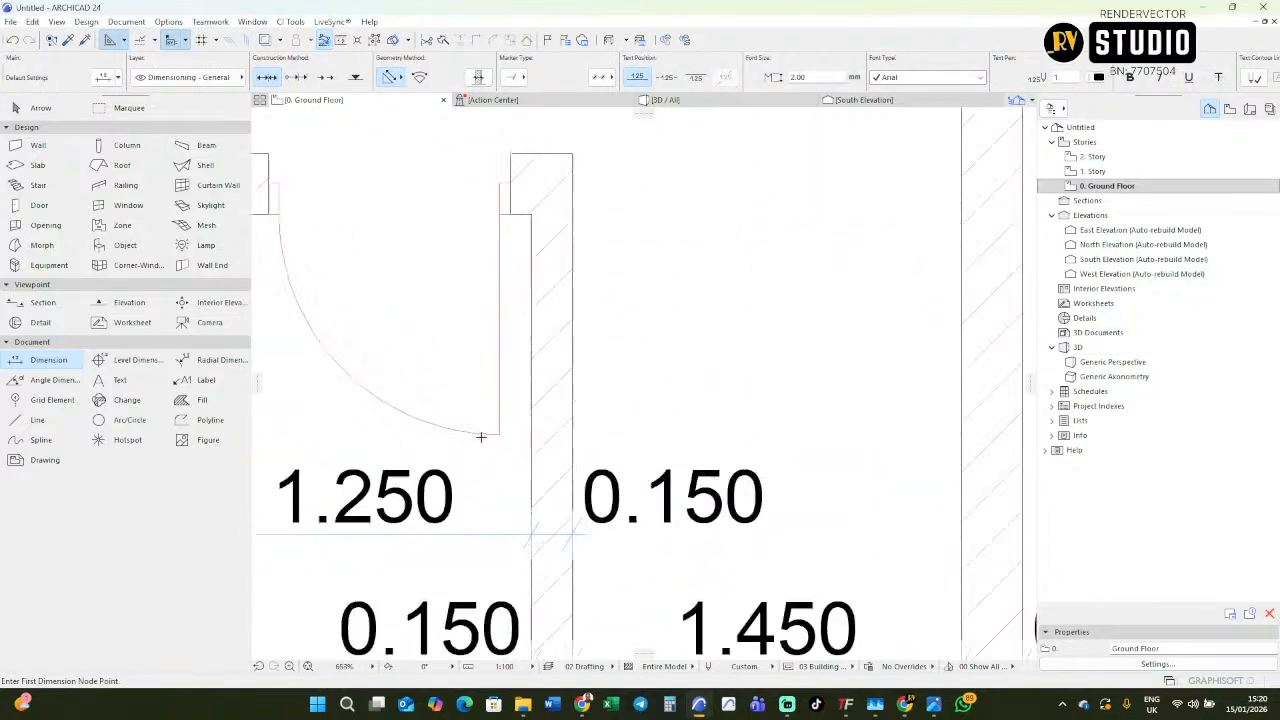
pyautogui.scroll(-5, 481, 437)
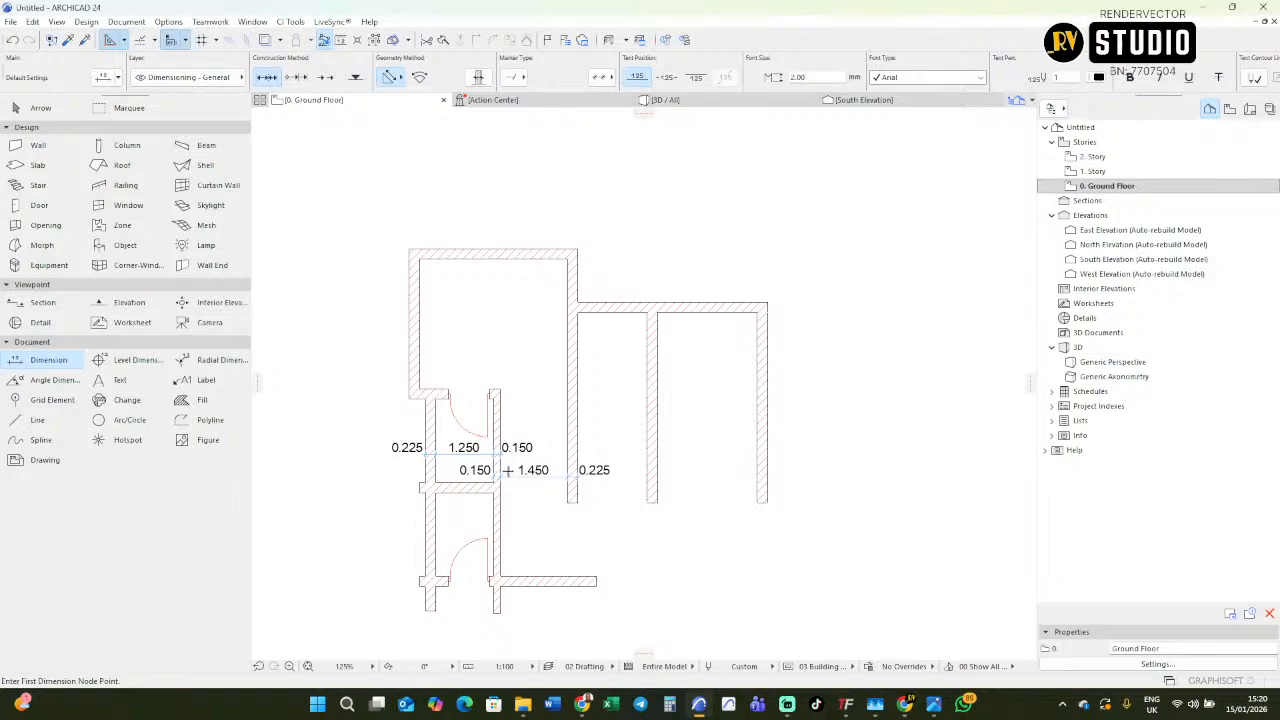
pyautogui.scroll(3, 486, 465)
pyautogui.scroll(-4, 498, 466)
pyautogui.scroll(3, 506, 468)
pyautogui.scroll(1, 509, 477)
pyautogui.scroll(-5, 490, 455)
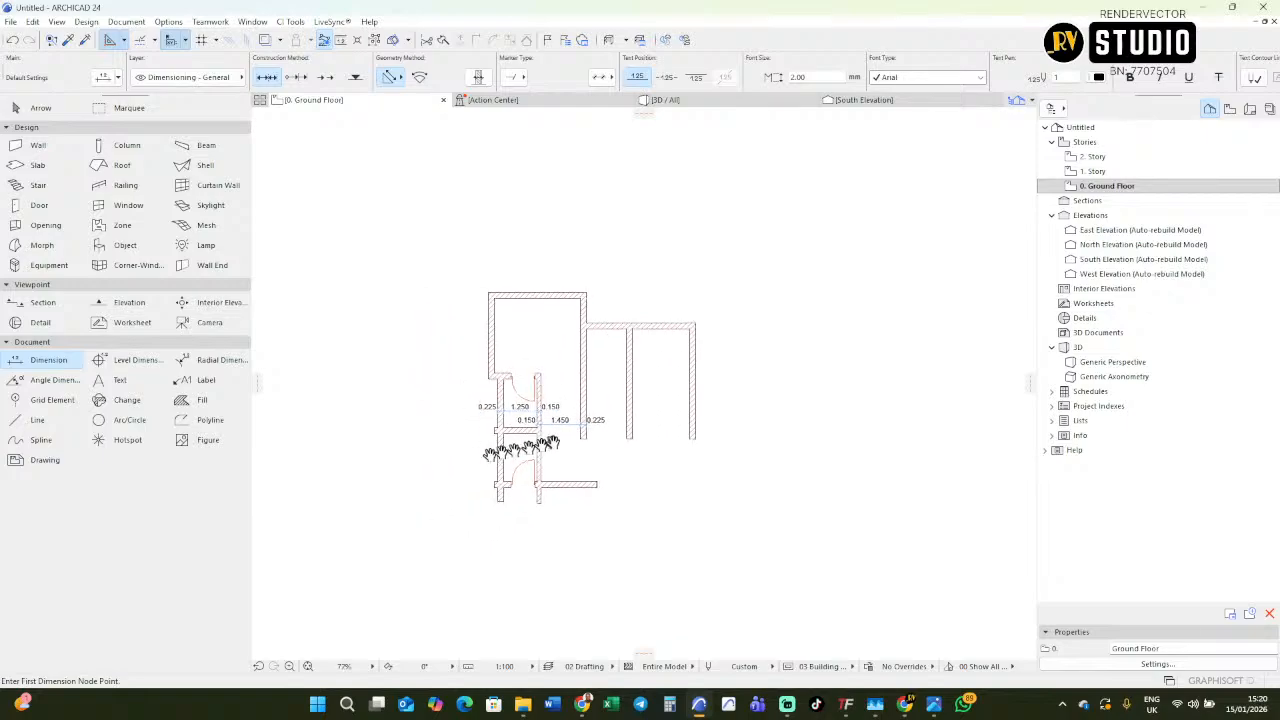
# Compare the redrawn bedroom and kitchen walls with the corresponding rooms and dimensions on the imported floor plan.
pyautogui.scroll(2, 490, 294)
pyautogui.scroll(1, 490, 294)
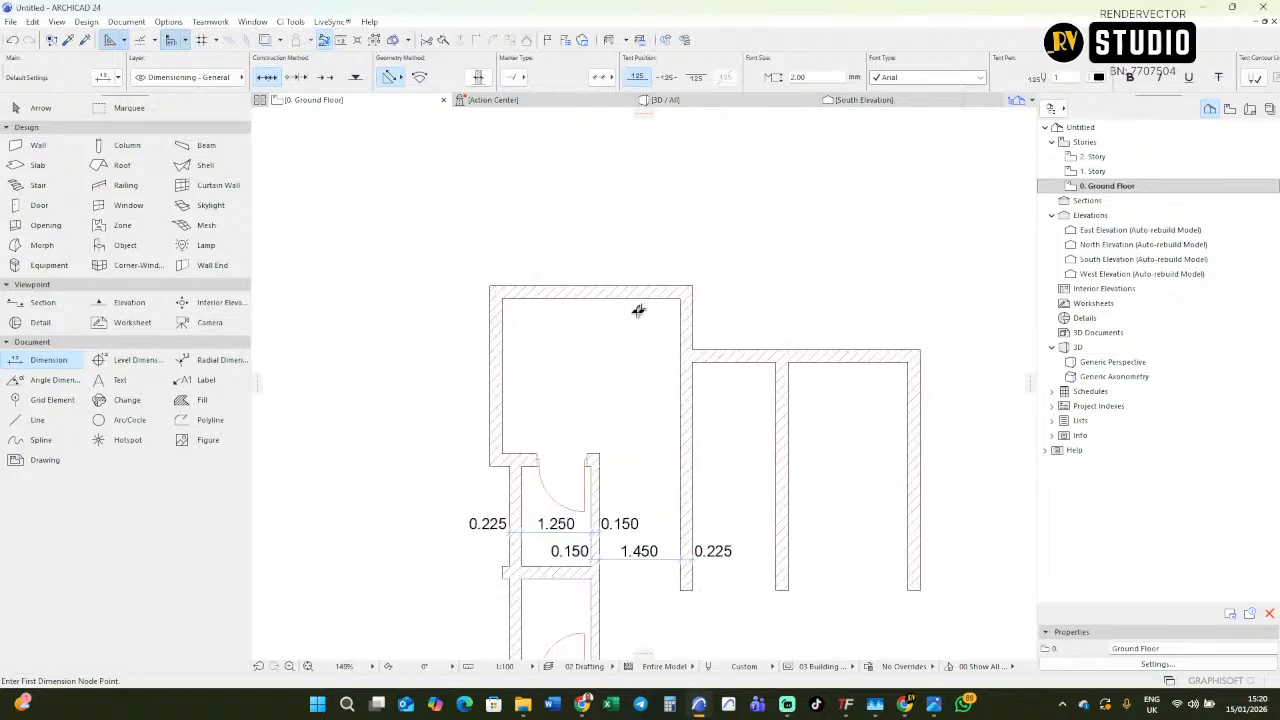
pyautogui.scroll(-5, 638, 311)
pyautogui.scroll(-1, 670, 373)
pyautogui.moveTo(672, 403); pyautogui.dragTo(445, 420, button='middle')
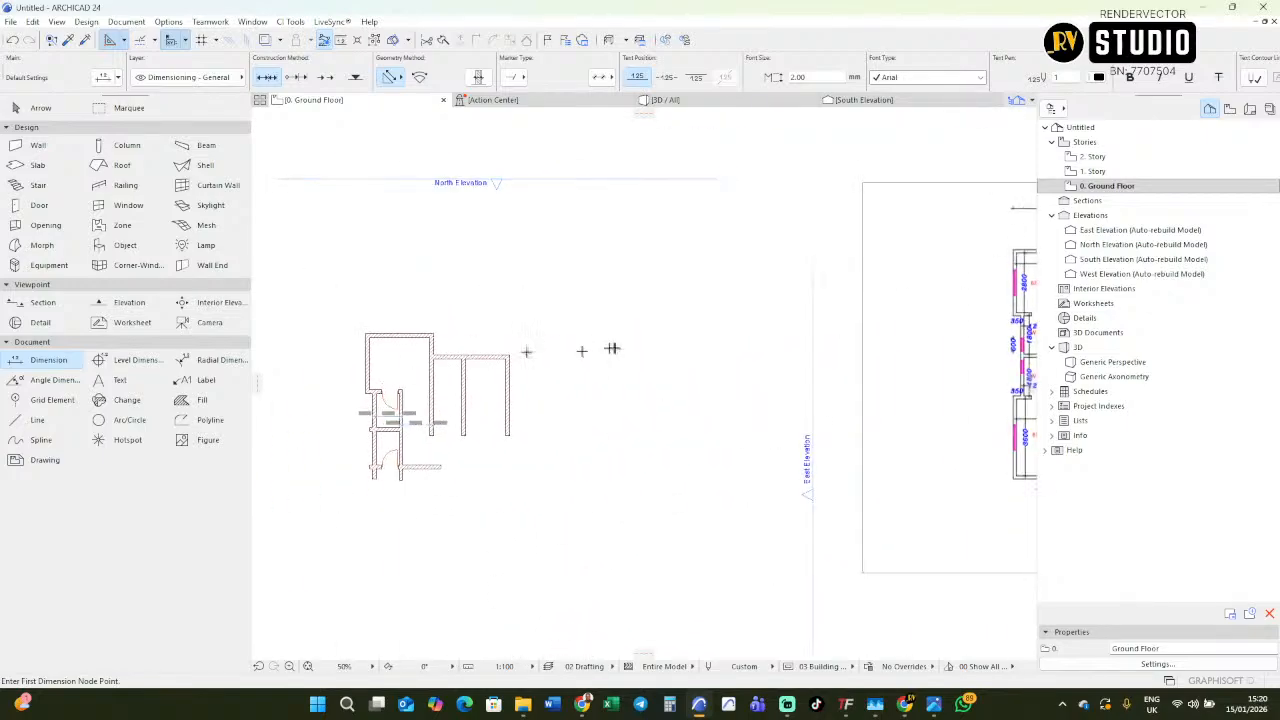
pyautogui.scroll(-3, 598, 350)
pyautogui.scroll(8, 740, 300)
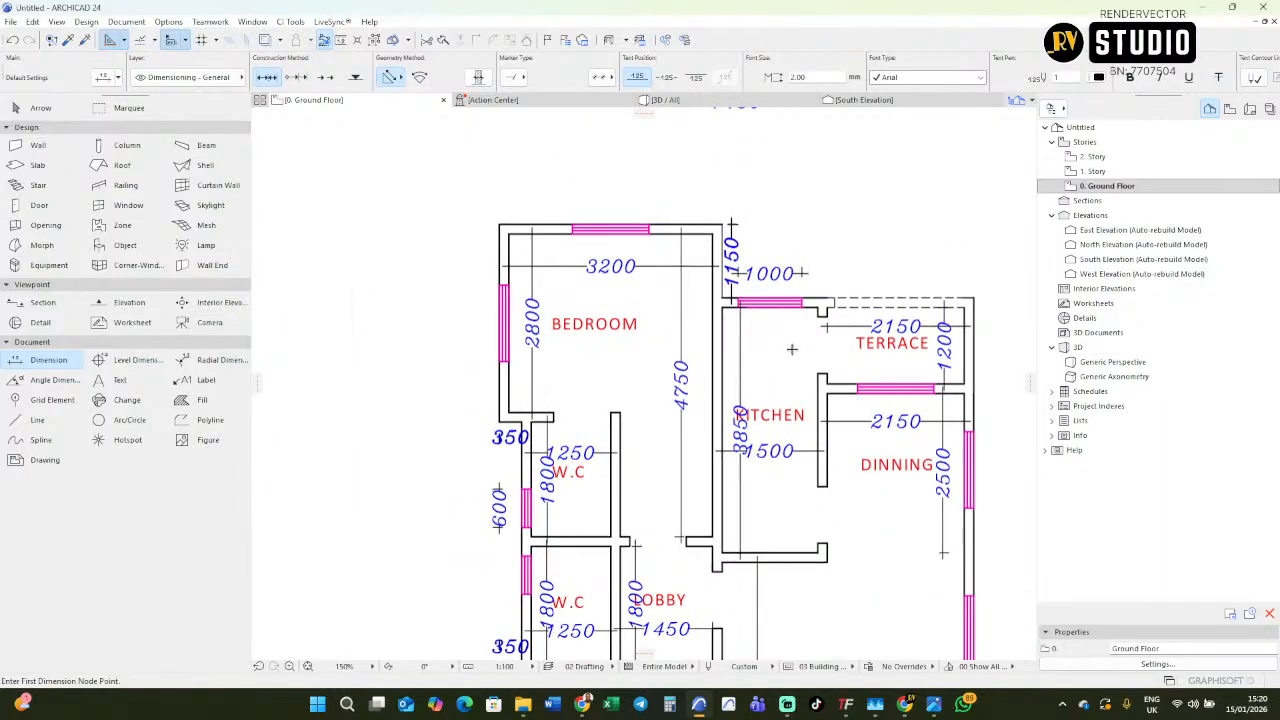
pyautogui.scroll(-5, 806, 343)
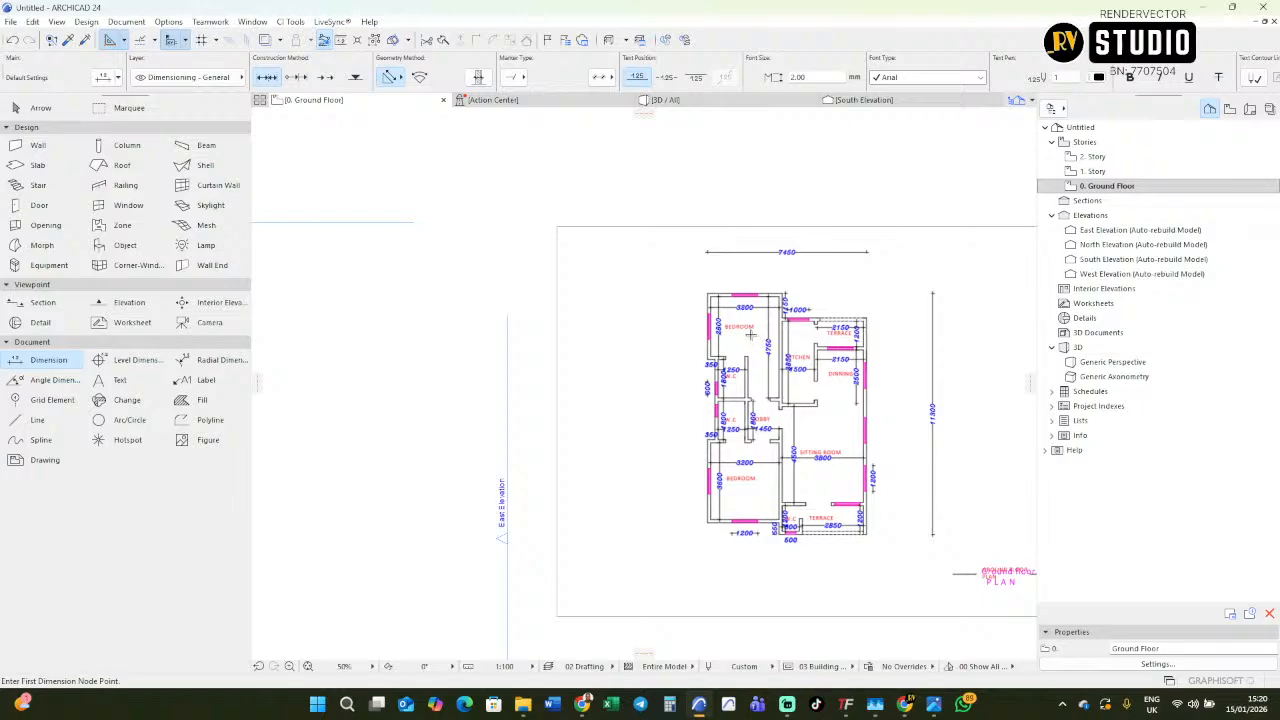
pyautogui.scroll(-3, 794, 363)
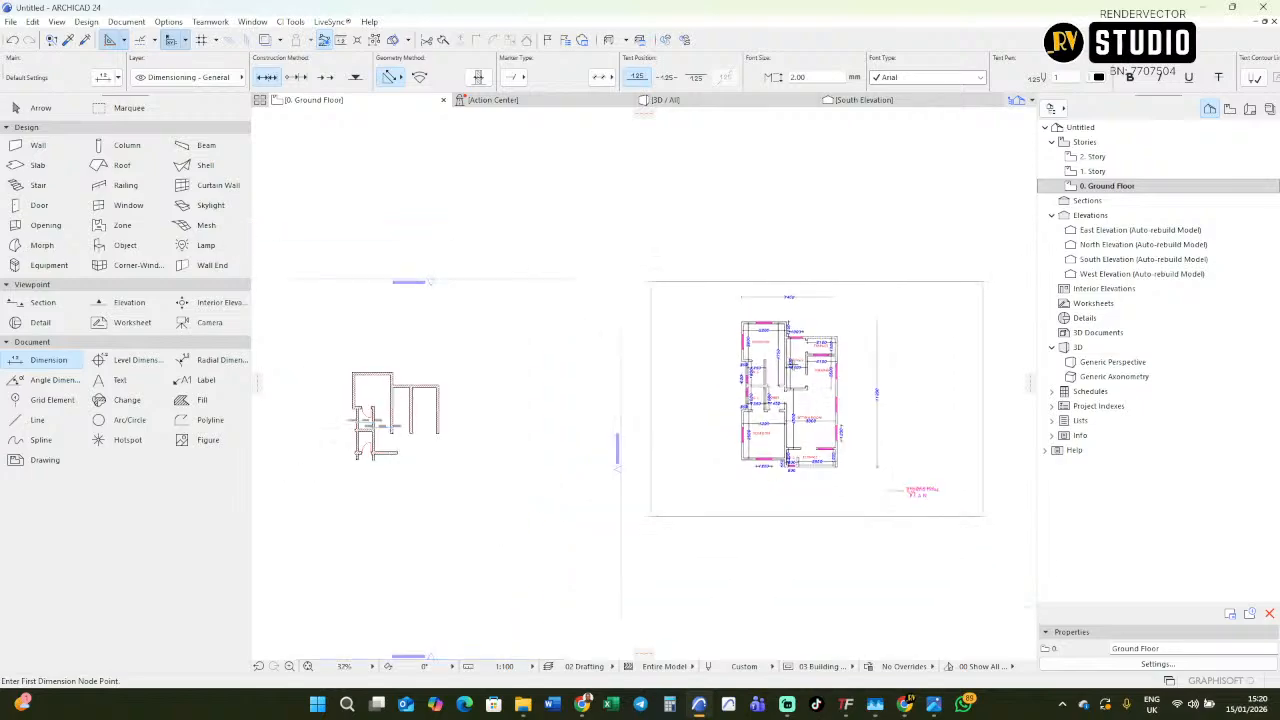
pyautogui.scroll(4, 796, 358)
pyautogui.scroll(5, 849, 355)
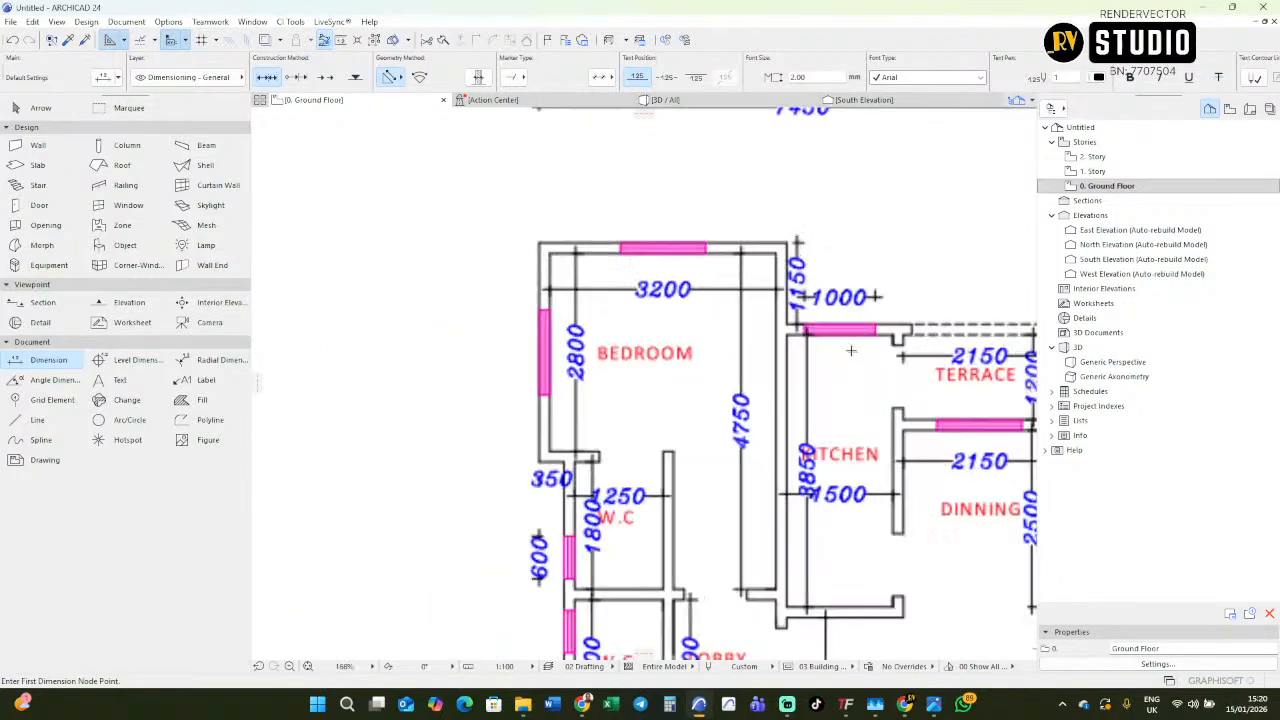
pyautogui.scroll(-2, 816, 351)
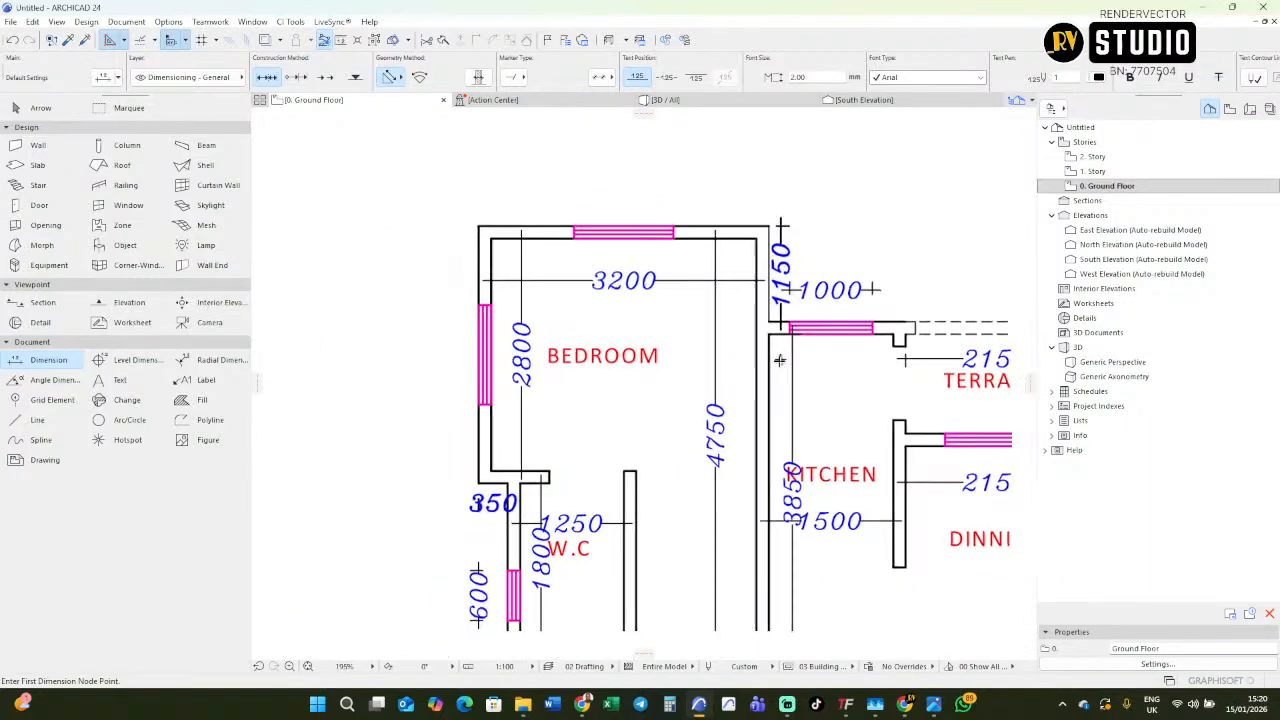
pyautogui.scroll(-3, 864, 377)
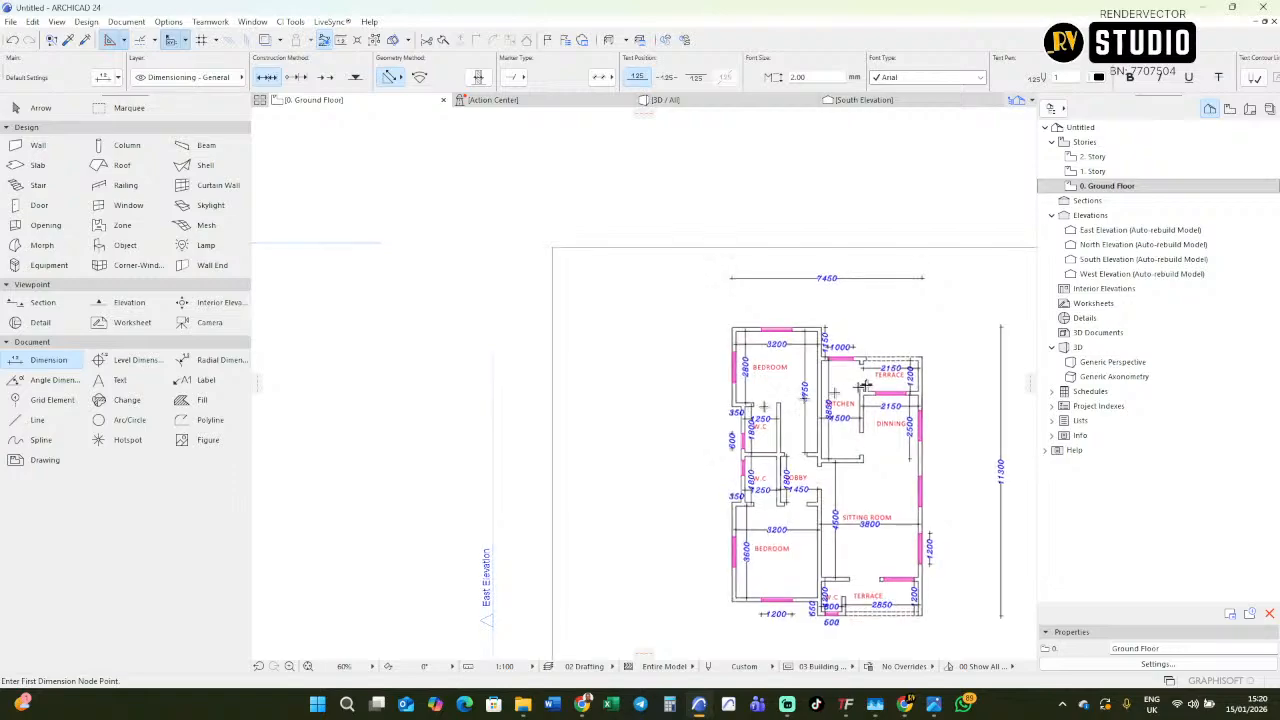
pyautogui.scroll(-3, 866, 379)
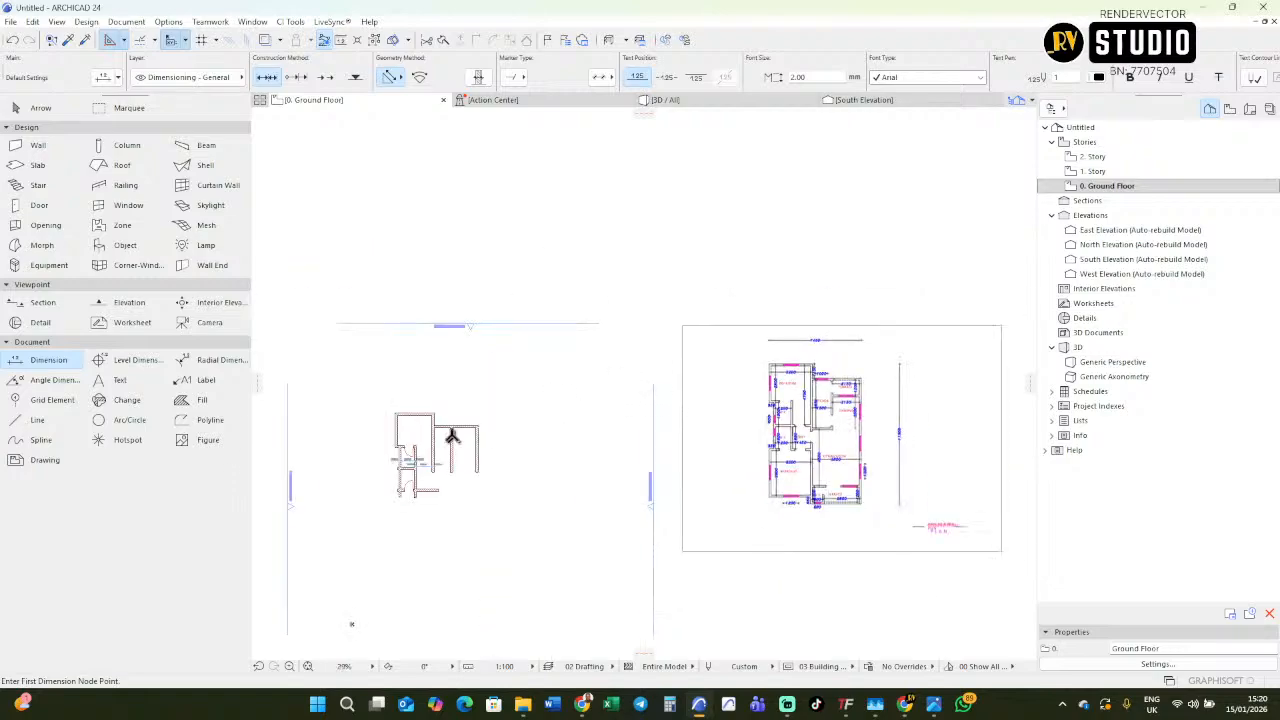
# Check the redrawn W.C and passage walls against the W.C and lobby layout on the imported floor plan.
pyautogui.scroll(6, 420, 471)
pyautogui.moveTo(400, 471); pyautogui.dragTo(593, 447, button='middle')
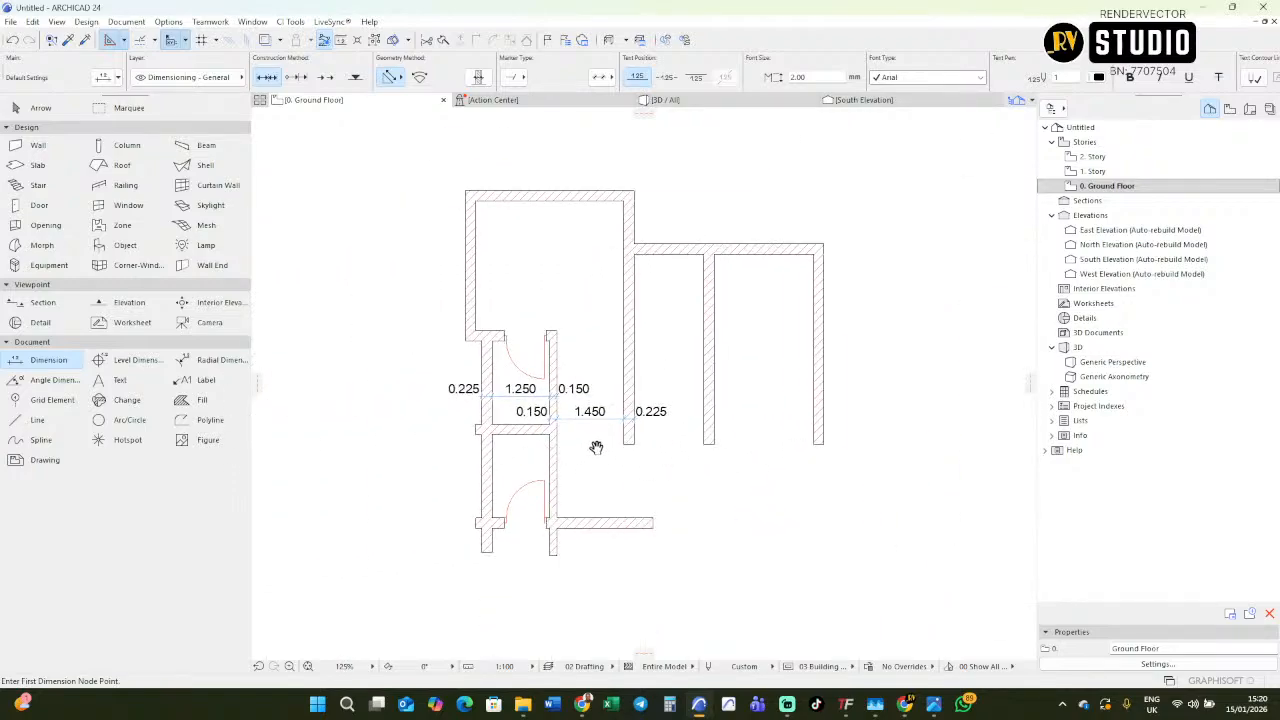
pyautogui.scroll(-7, 449, 430)
pyautogui.scroll(5, 755, 392)
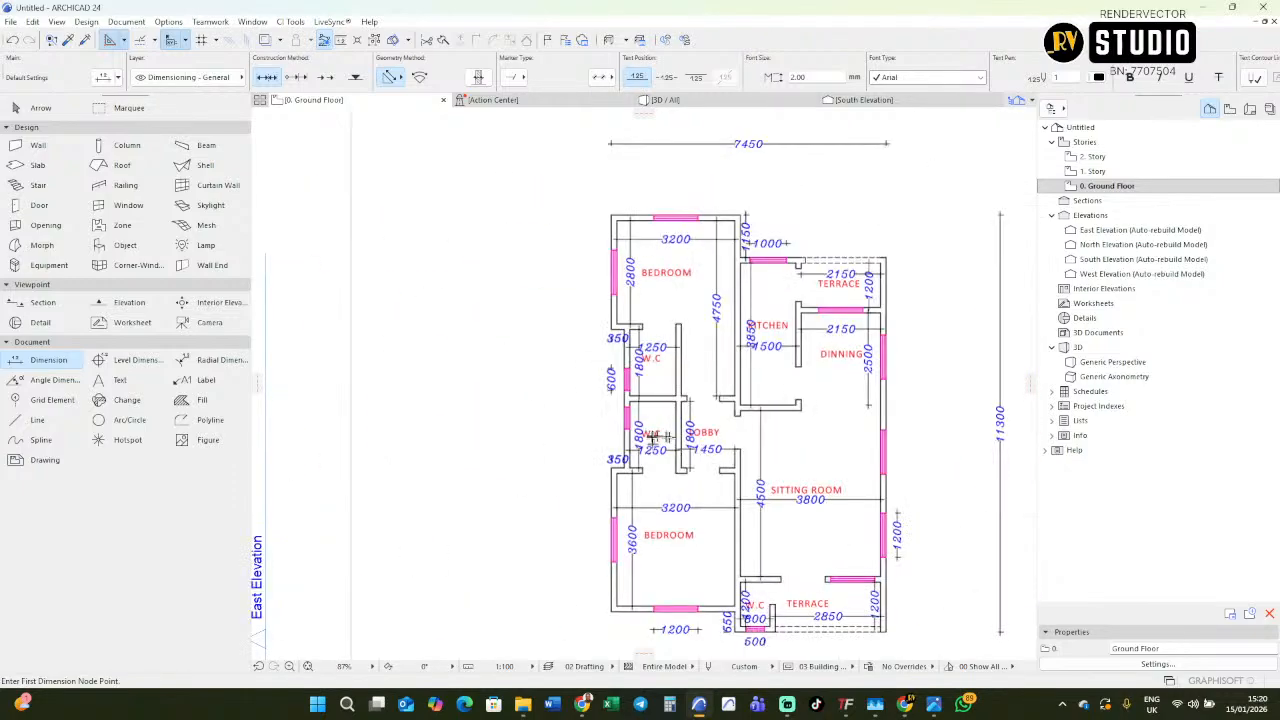
pyautogui.scroll(1, 670, 463)
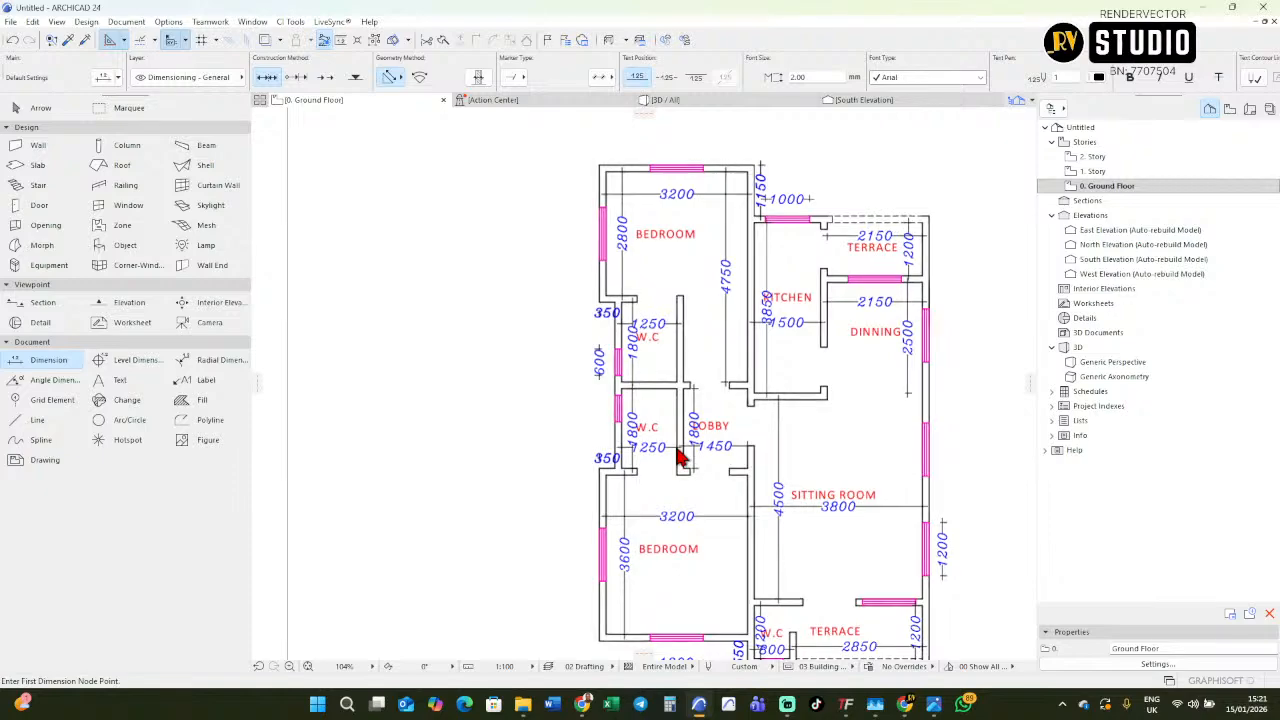
pyautogui.scroll(-3, 680, 446)
pyautogui.moveTo(653, 388); pyautogui.dragTo(854, 364, button='middle')
pyautogui.scroll(-2, 909, 354)
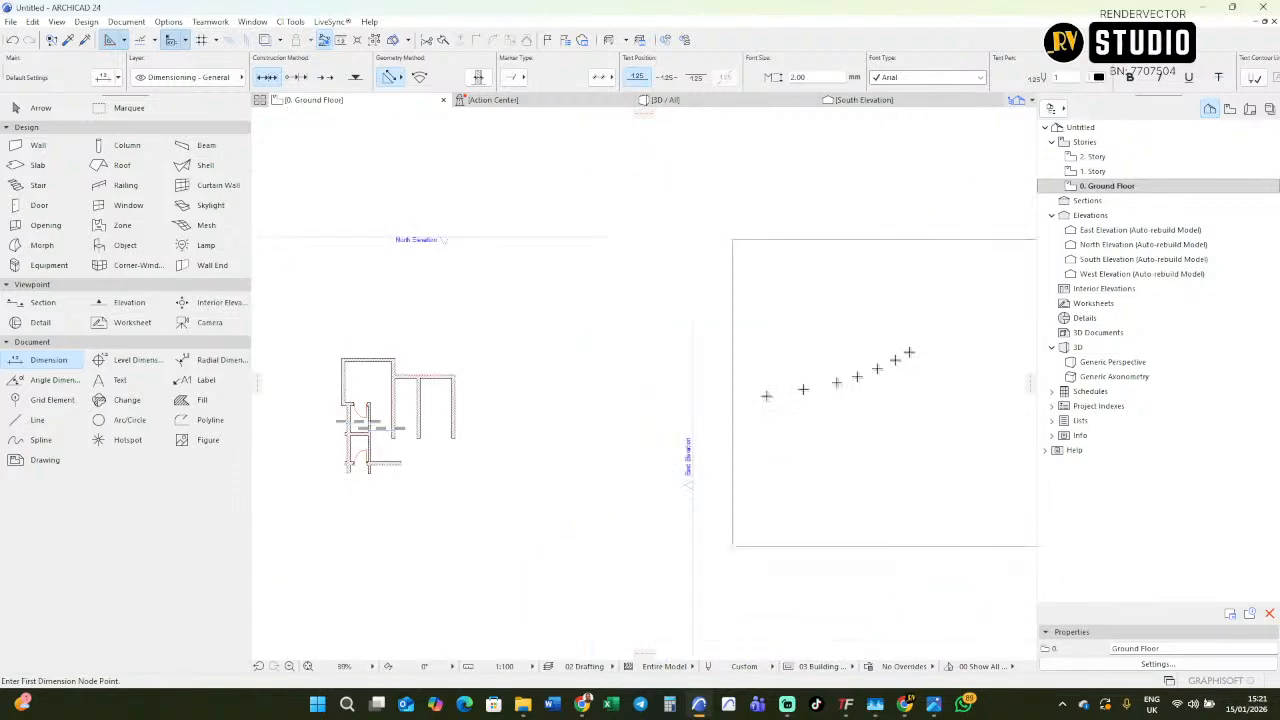
pyautogui.scroll(4, 404, 428)
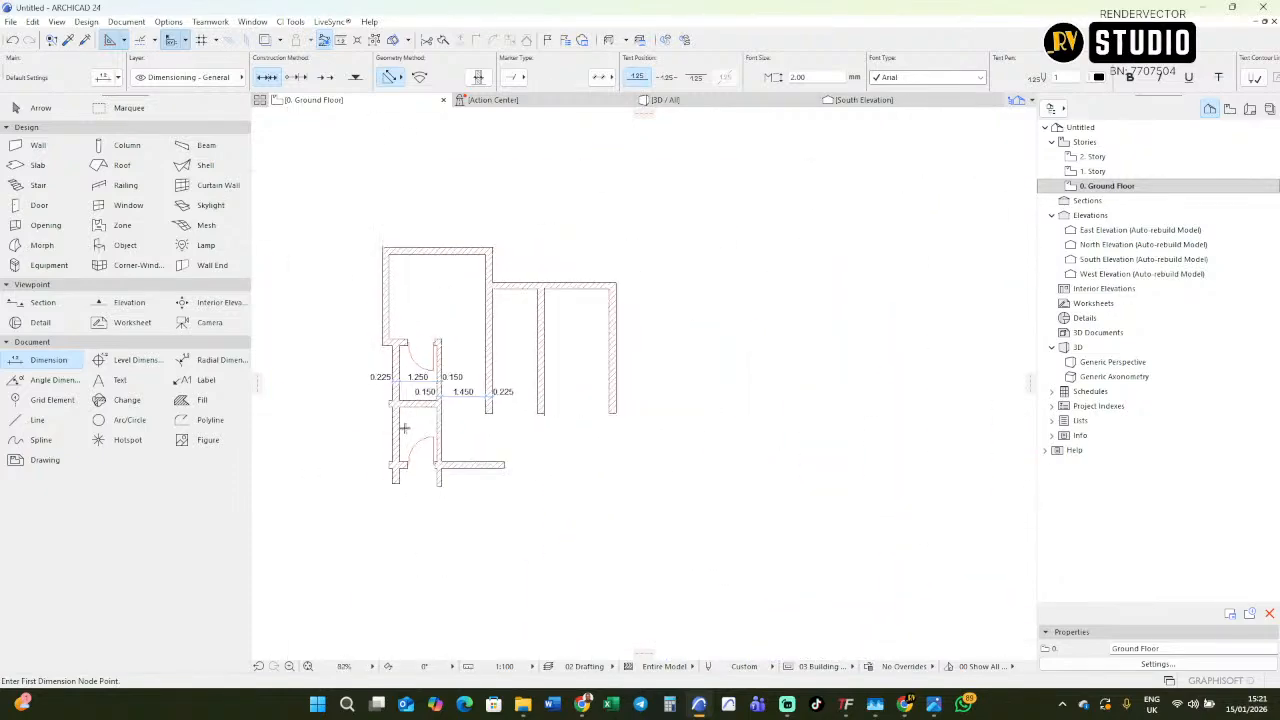
# Trim the overhanging lower end of the W.Cs' inner wall below the lower W.C.
pyautogui.scroll(-5, 404, 428)
pyautogui.scroll(8, 826, 394)
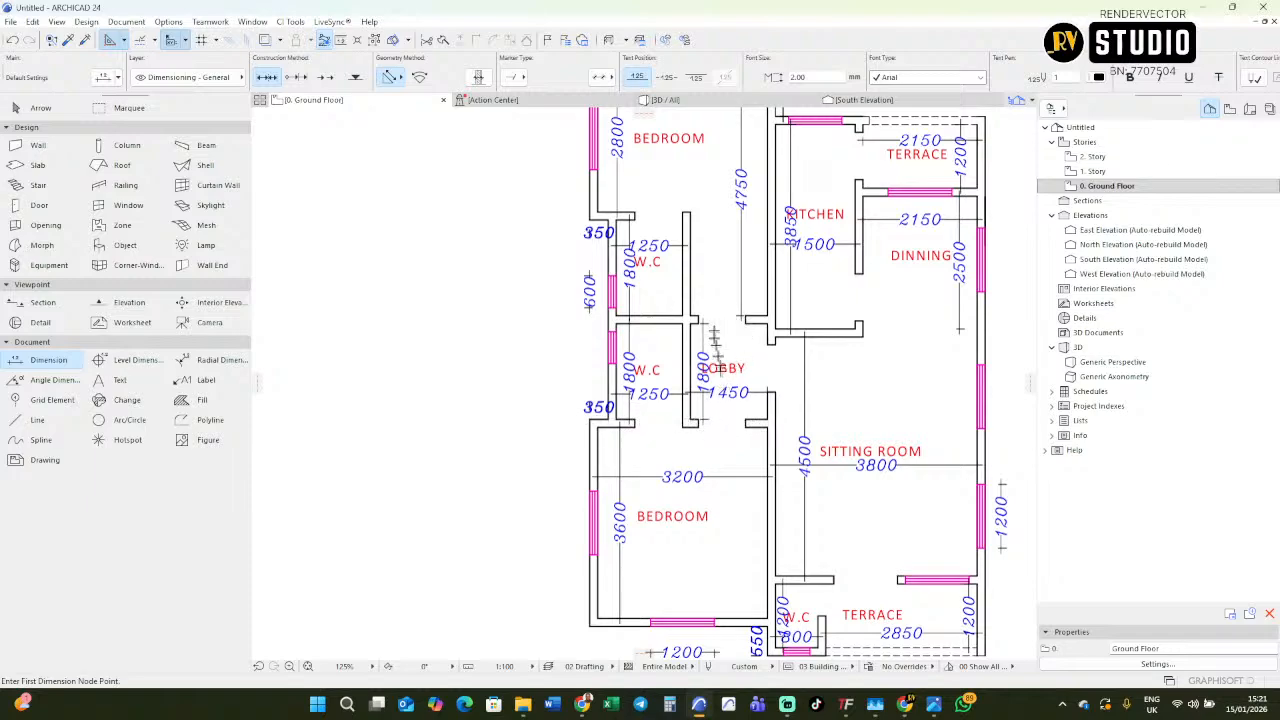
pyautogui.scroll(-5, 726, 398)
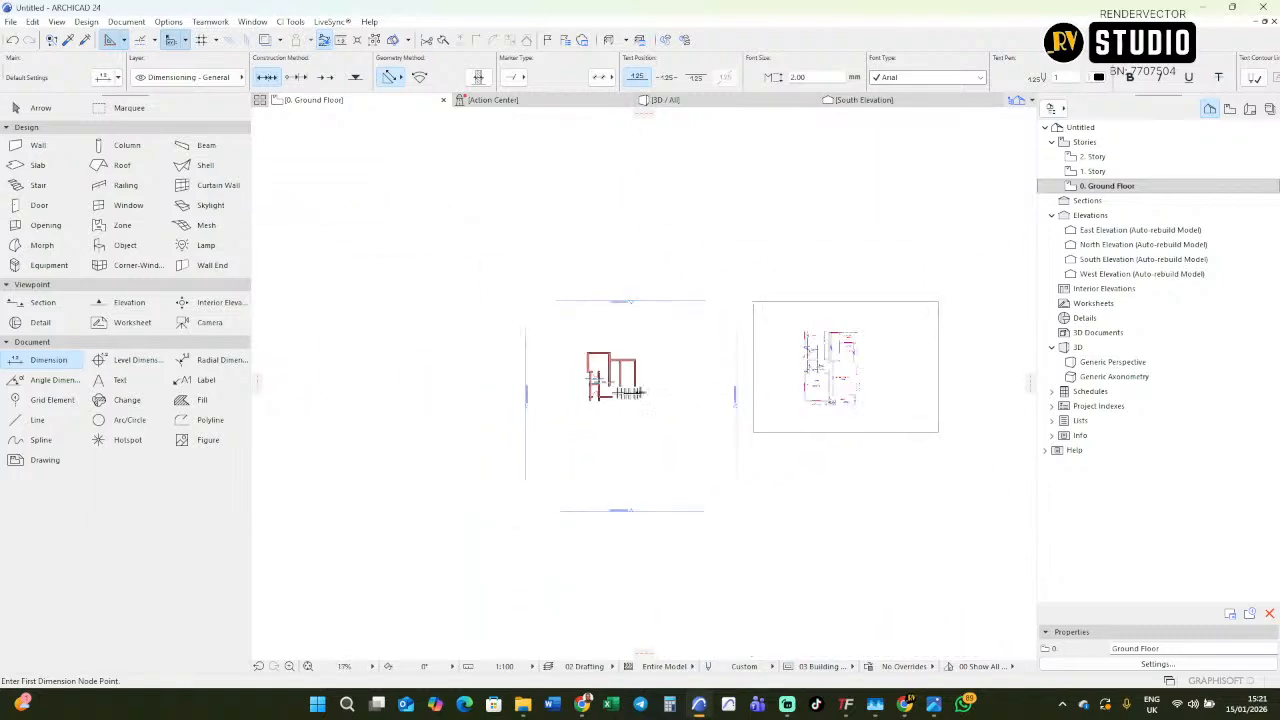
pyautogui.scroll(4, 588, 382)
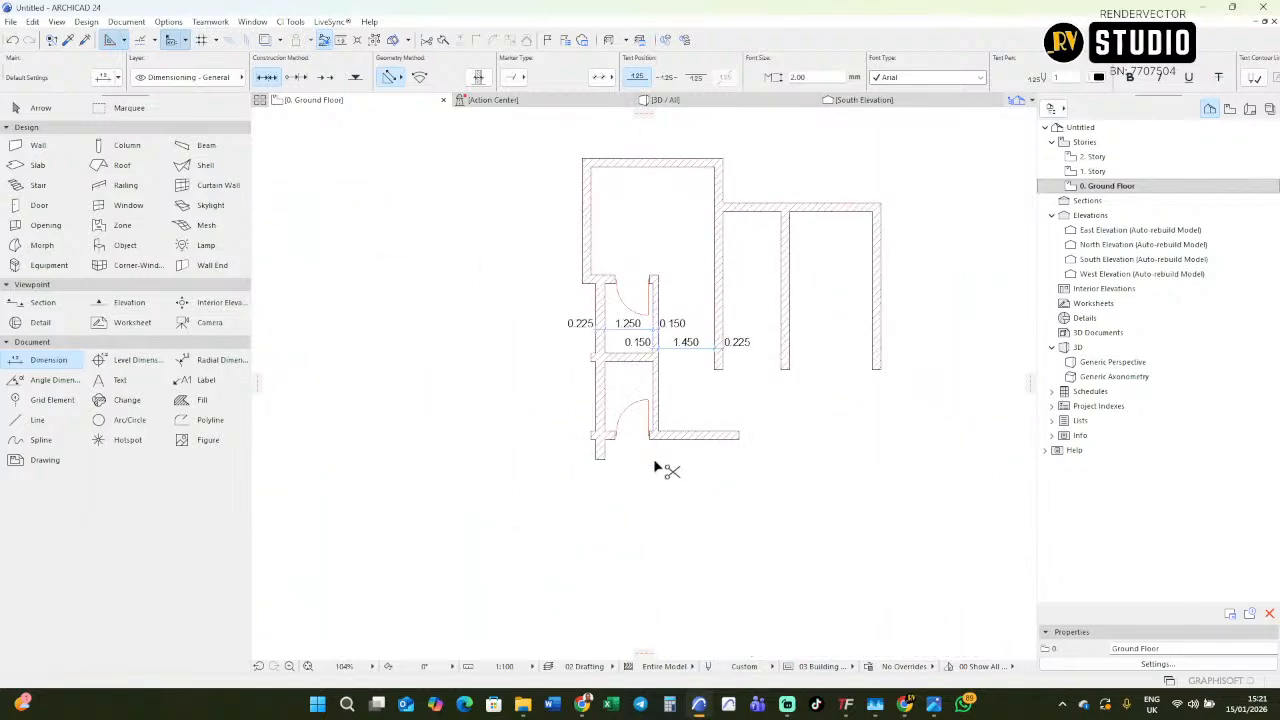
pyautogui.scroll(-2, 657, 391)
pyautogui.scroll(2, 635, 432)
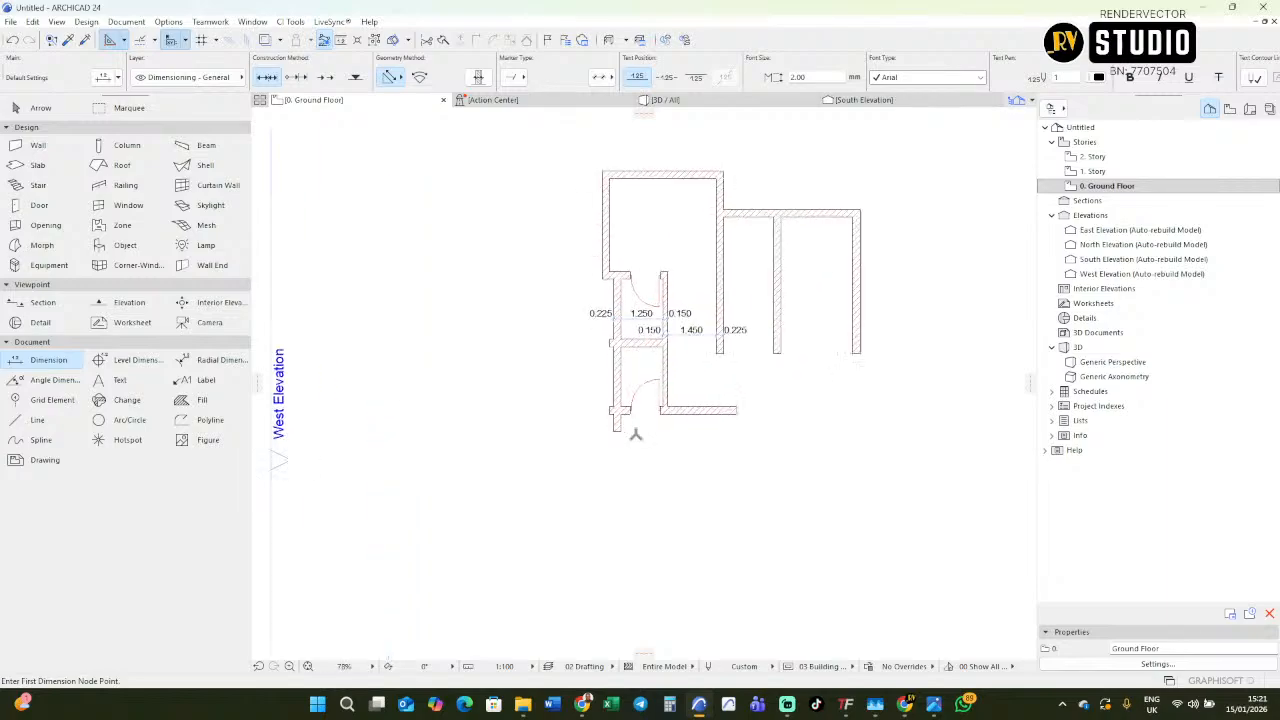
# Examine the imported plan's lower bedroom, its dimensions and the offset between its left wall and the W.C outer wall.
pyautogui.scroll(-5, 637, 427)
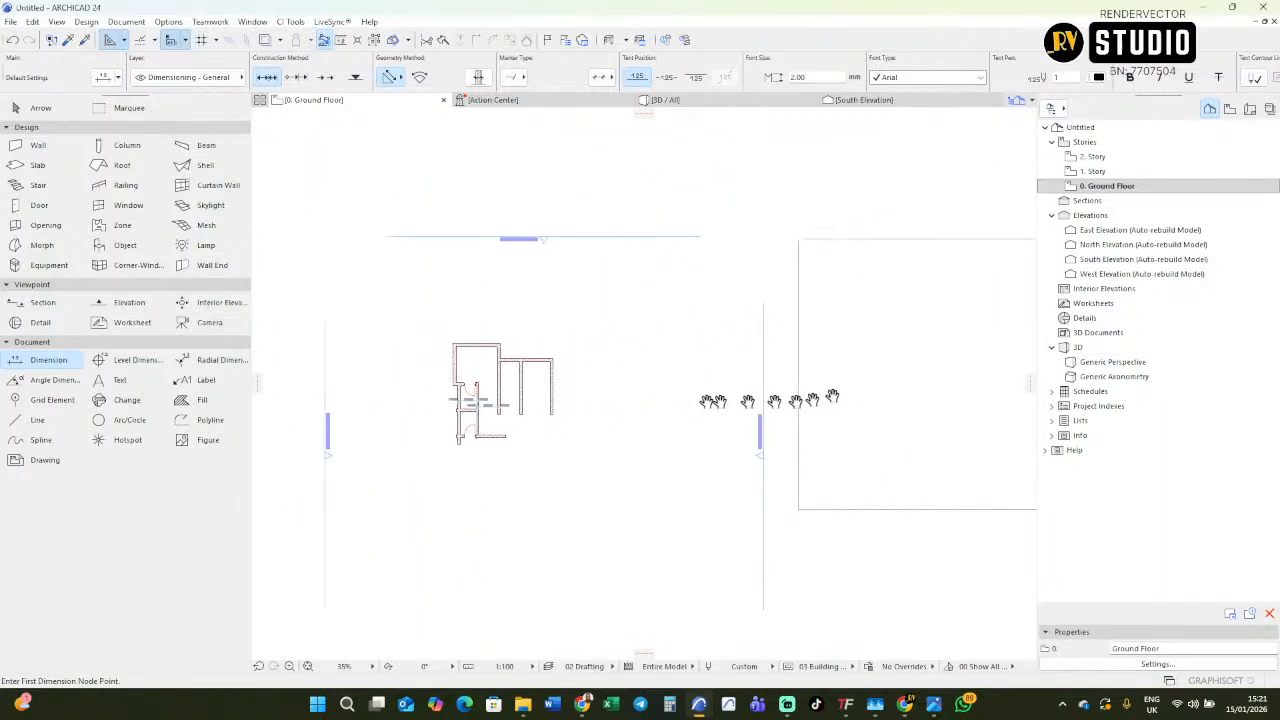
pyautogui.scroll(8, 902, 385)
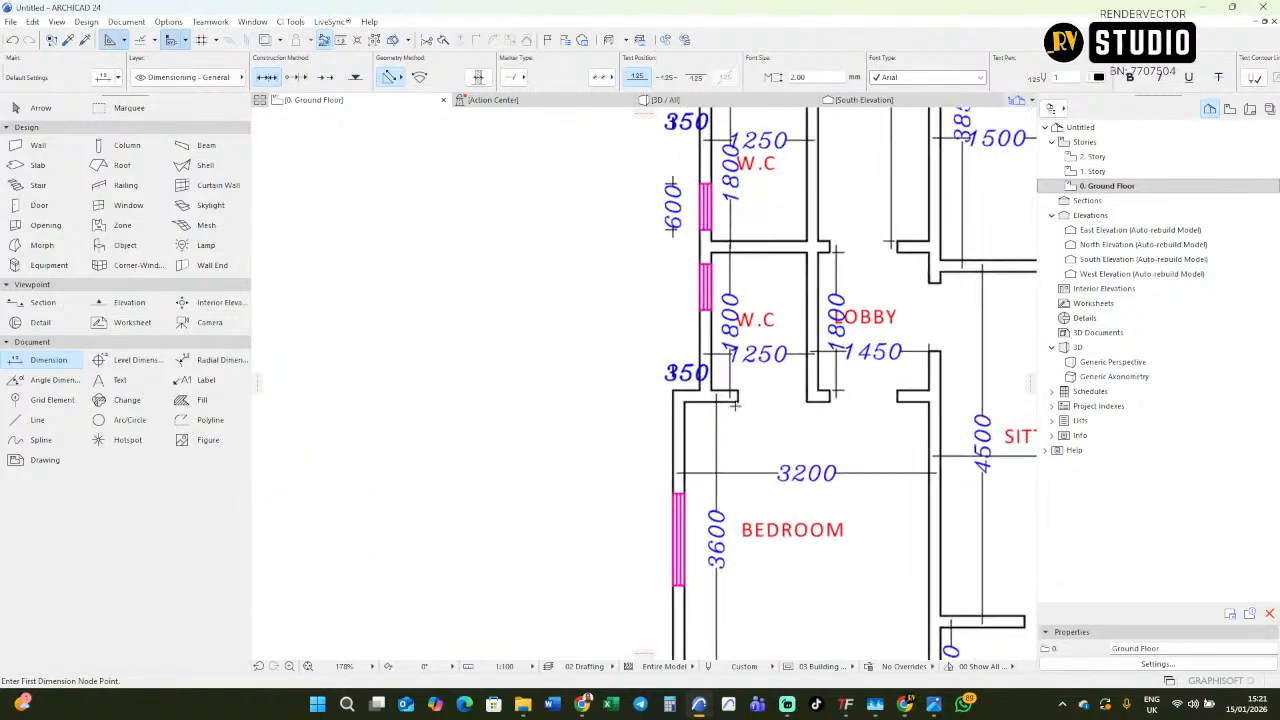
pyautogui.scroll(3, 710, 386)
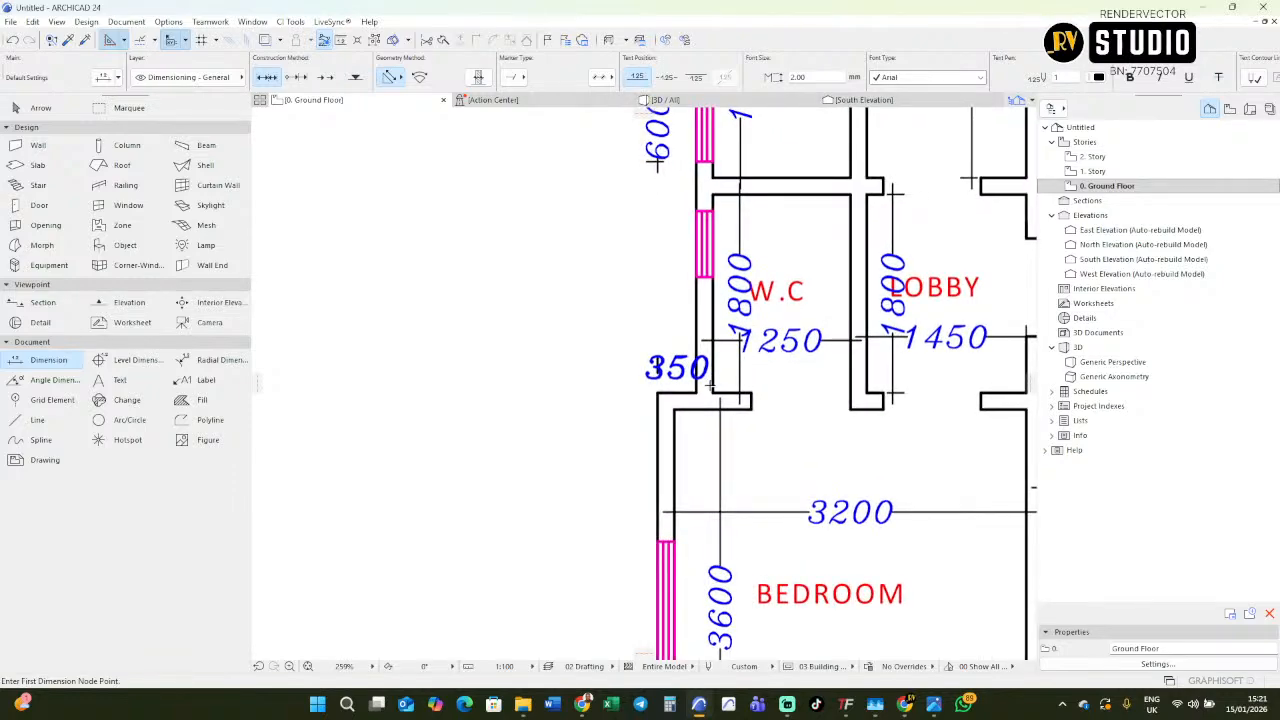
pyautogui.scroll(-7, 700, 383)
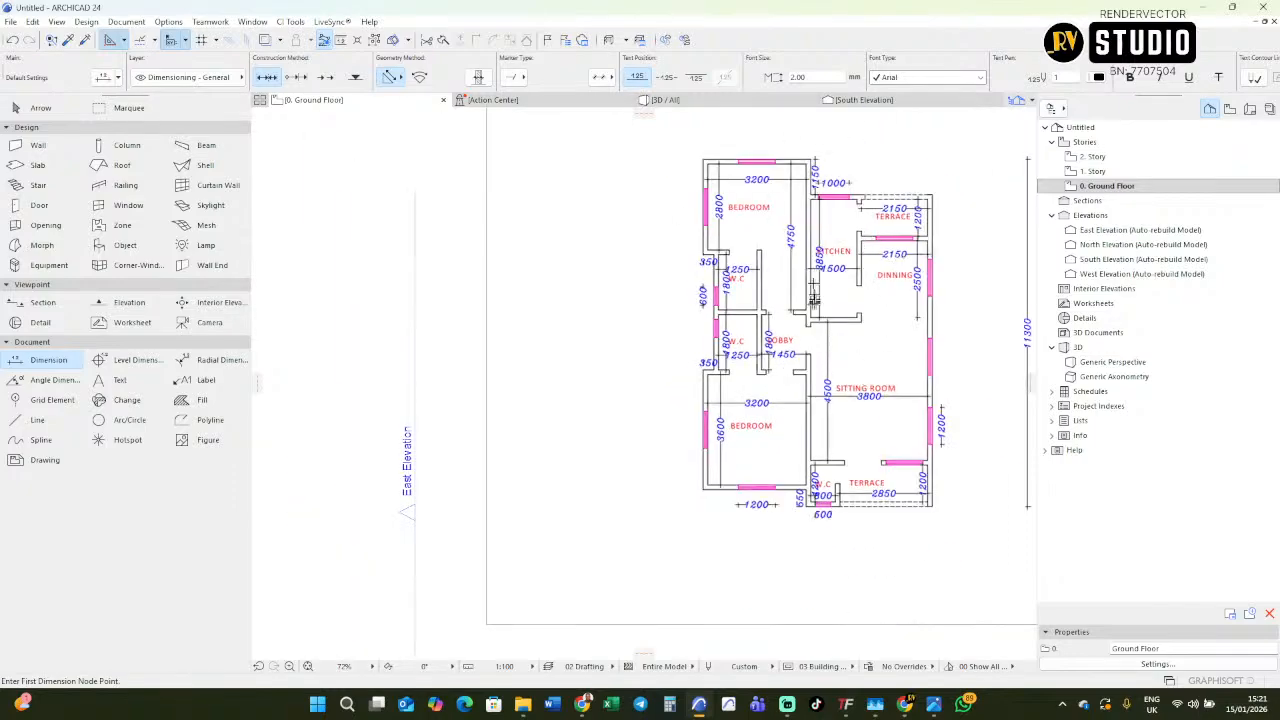
pyautogui.scroll(2, 766, 320)
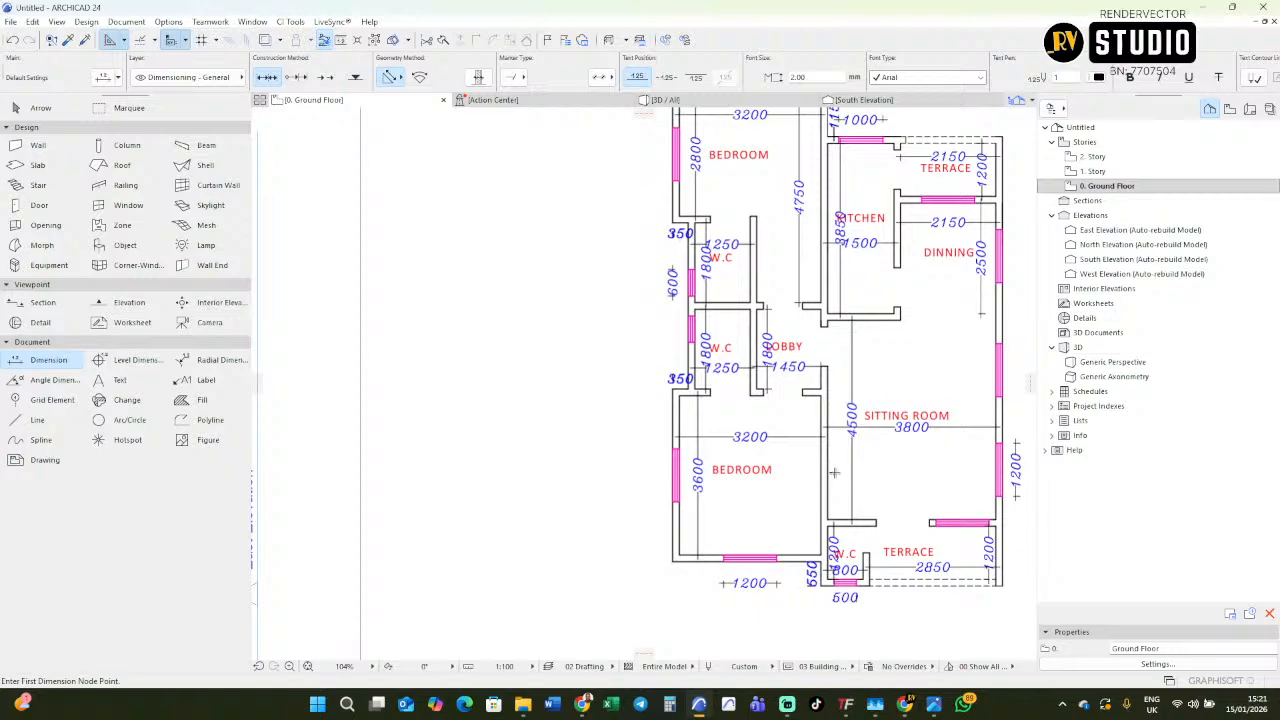
pyautogui.scroll(-5, 829, 428)
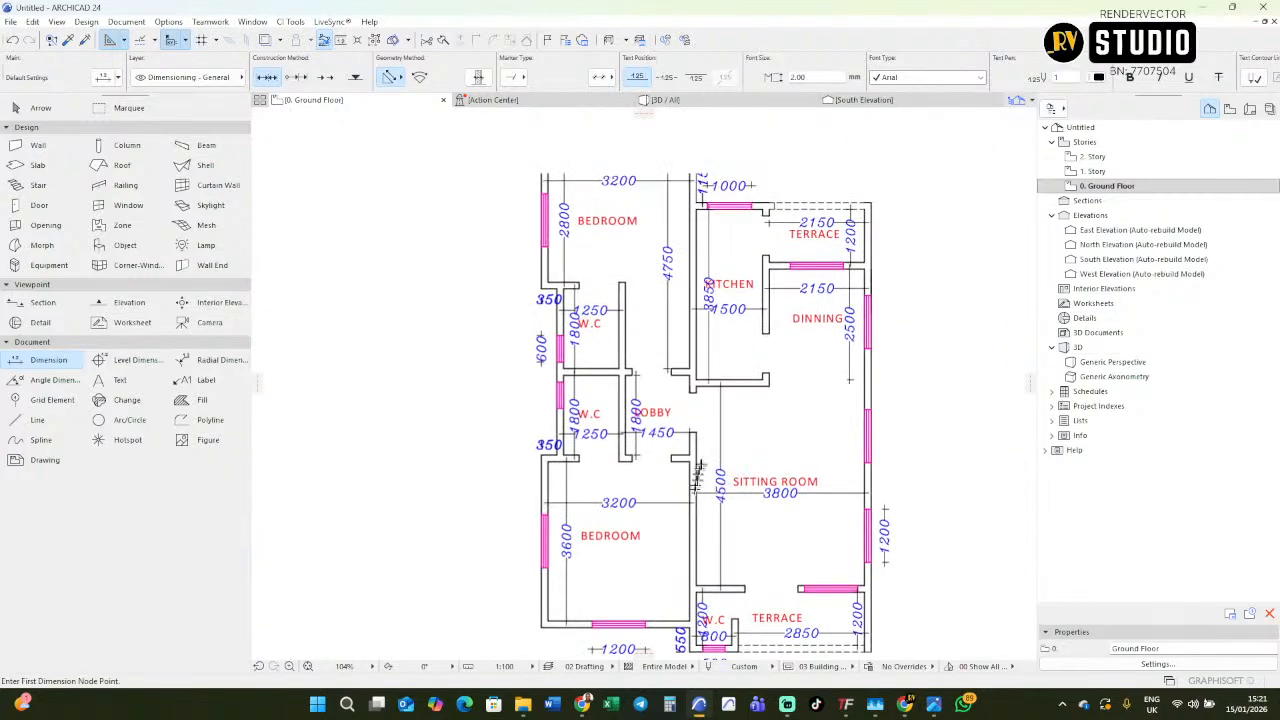
pyautogui.scroll(2, 714, 526)
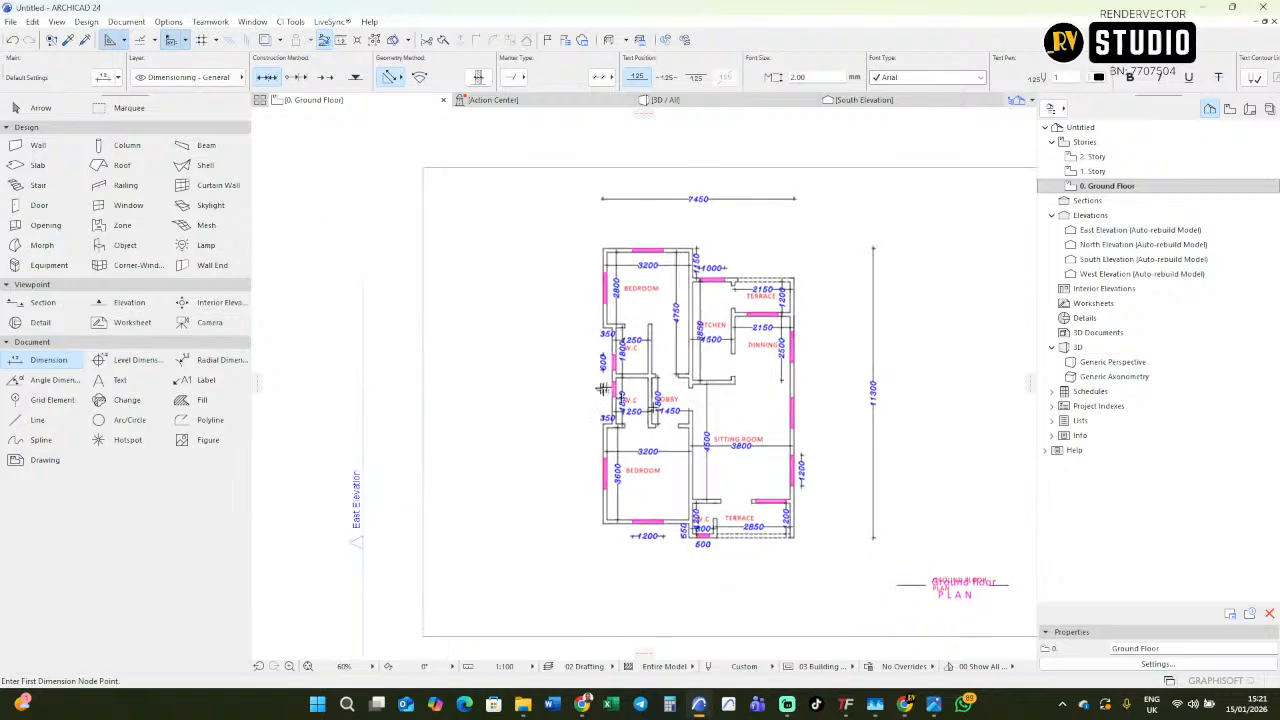
pyautogui.scroll(2, 600, 387)
pyautogui.scroll(-3, 695, 377)
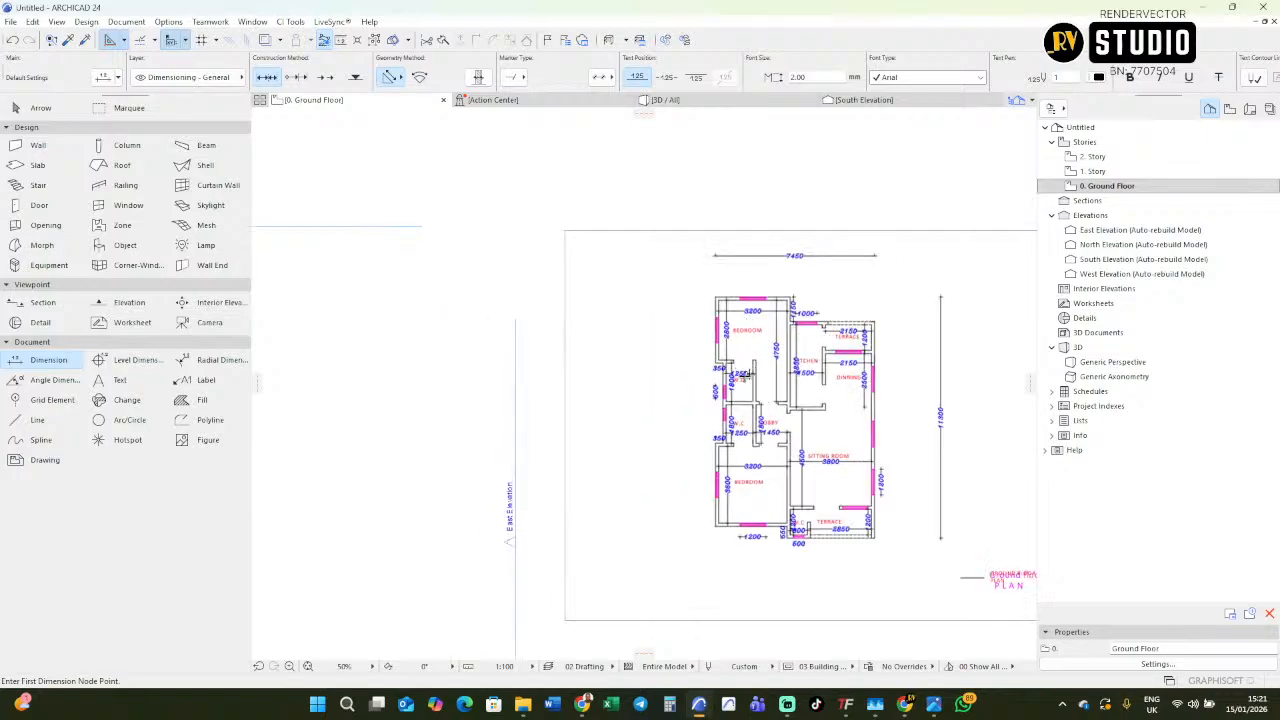
pyautogui.moveTo(733, 411); pyautogui.dragTo(845, 471, button='middle')
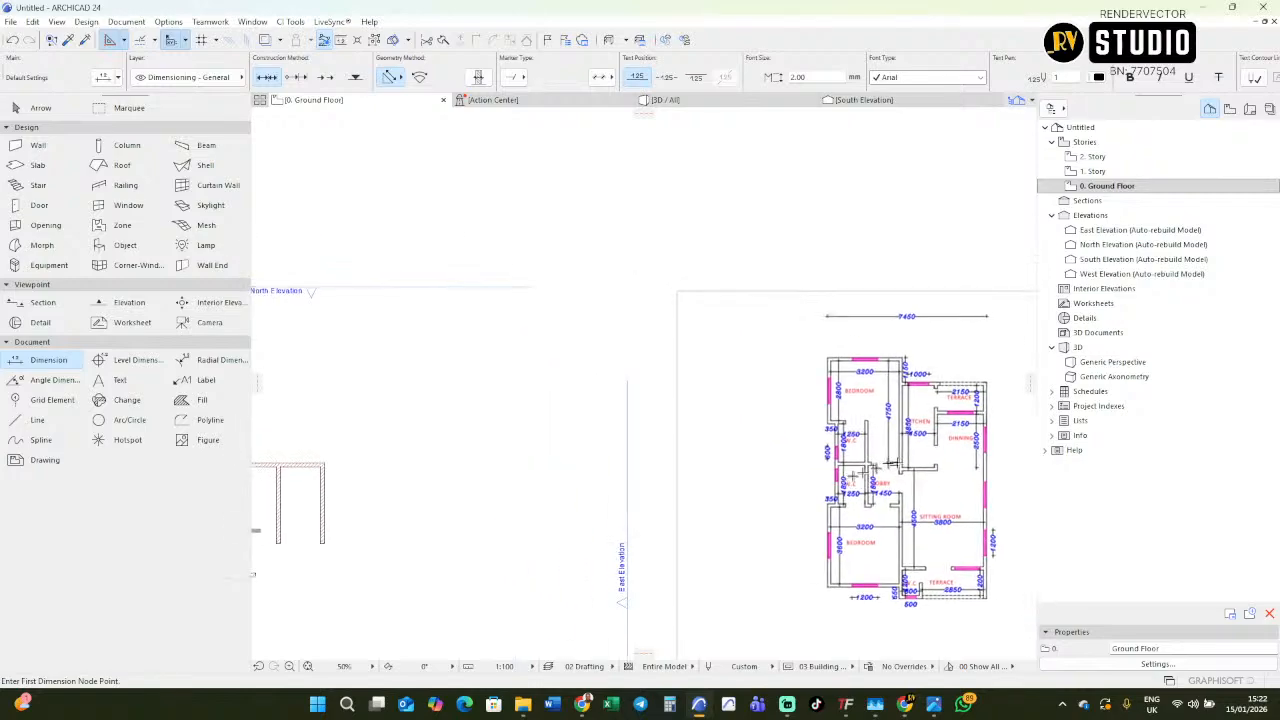
pyautogui.scroll(-4, 900, 464)
pyautogui.scroll(4, 575, 506)
pyautogui.scroll(-3, 575, 506)
pyautogui.scroll(5, 795, 446)
pyautogui.scroll(5, 725, 470)
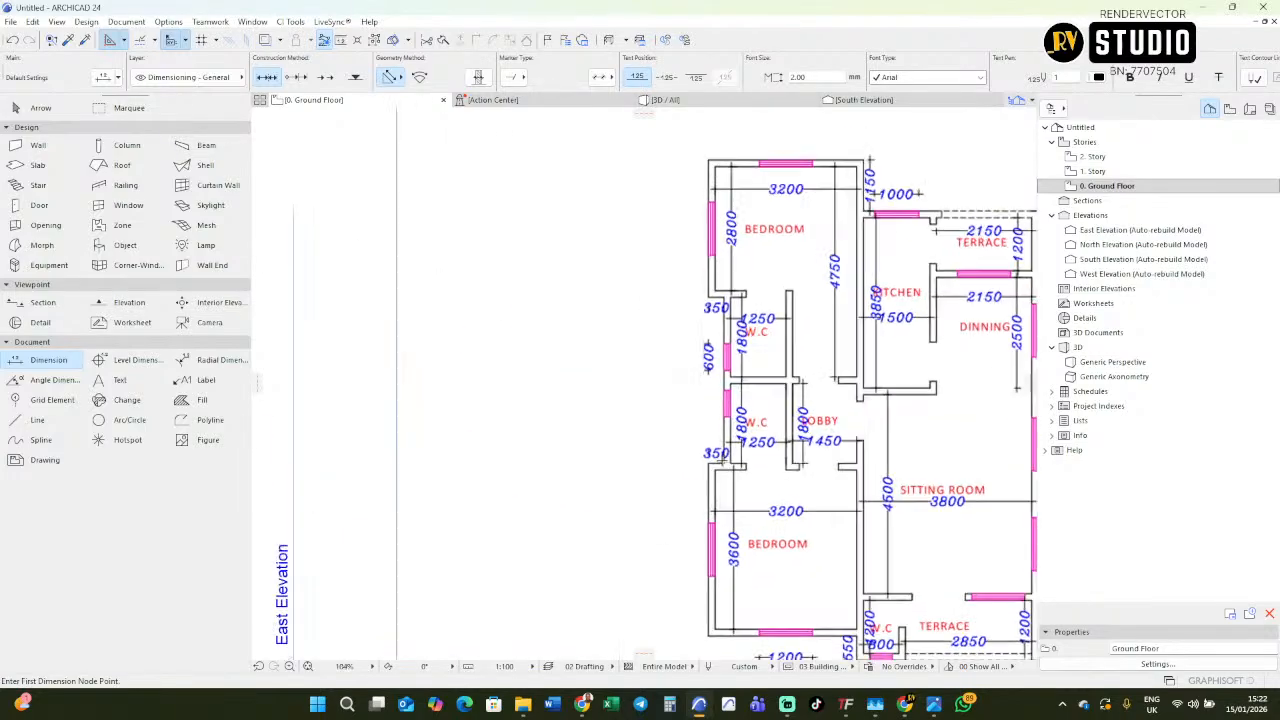
pyautogui.scroll(-5, 855, 467)
pyautogui.scroll(-3, 856, 467)
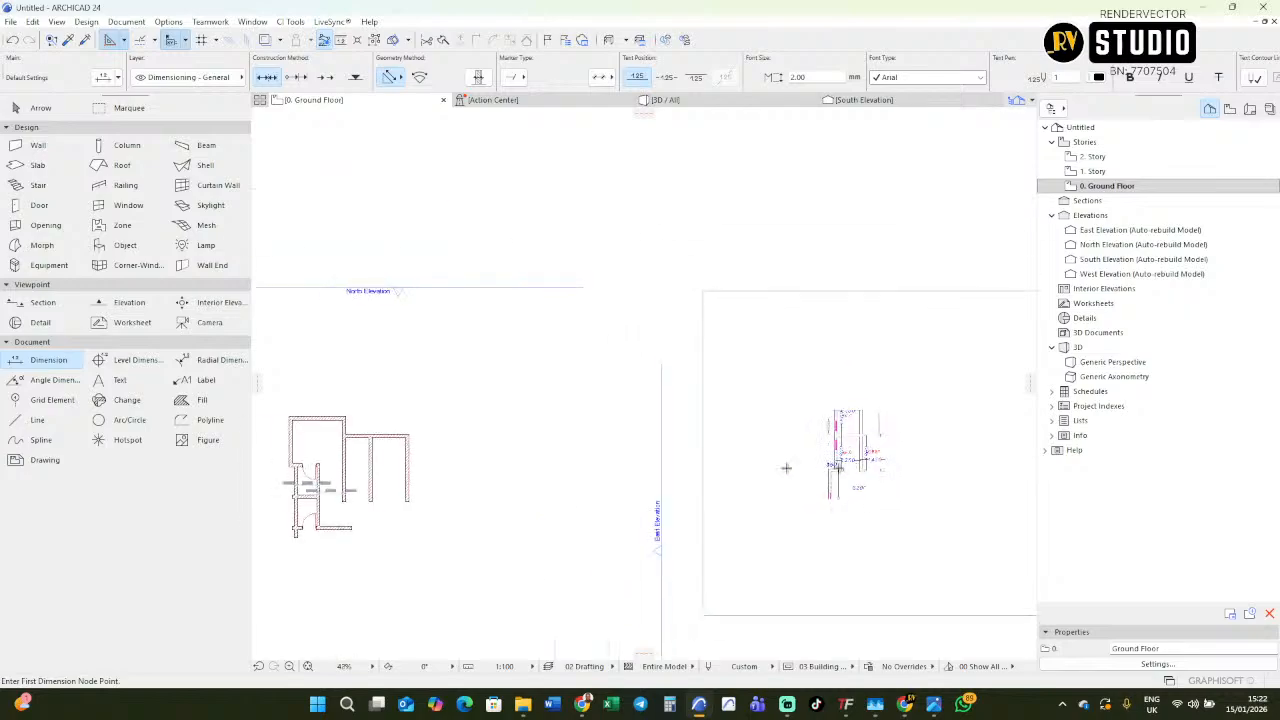
# Drag a copy of the upper bedroom's left outer wall down below the lower W.C as the lower bedroom's left wall, checking the imported plan.
pyautogui.moveTo(443, 471); pyautogui.dragTo(618, 440, button='middle')
pyautogui.scroll(4, 480, 416)
pyautogui.keyDown('shift'); pyautogui.click(459, 415); pyautogui.keyUp('shift')
pyautogui.hotkey('ctrl', 'shift', 'd')
pyautogui.click(453, 358)
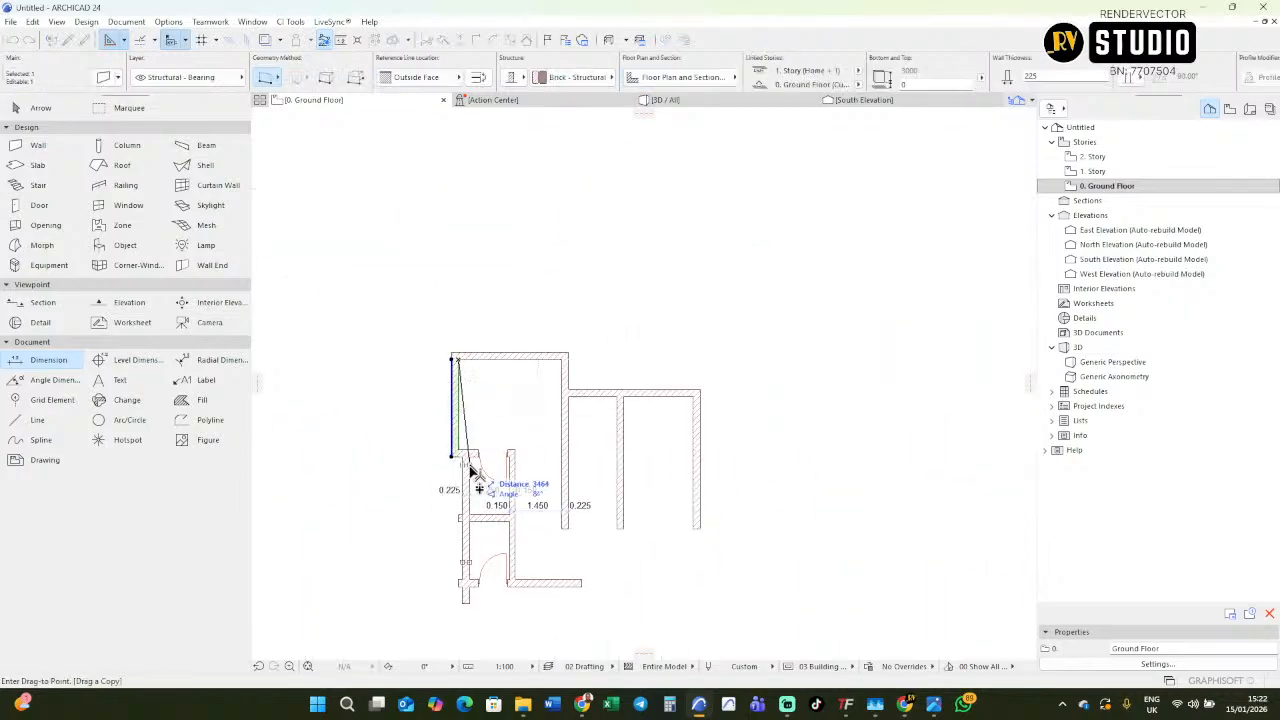
pyautogui.click(453, 590)
pyautogui.scroll(-2, 378, 523)
pyautogui.scroll(-3, 378, 524)
pyautogui.scroll(7, 893, 489)
pyautogui.scroll(-2, 845, 497)
pyautogui.scroll(-4, 778, 492)
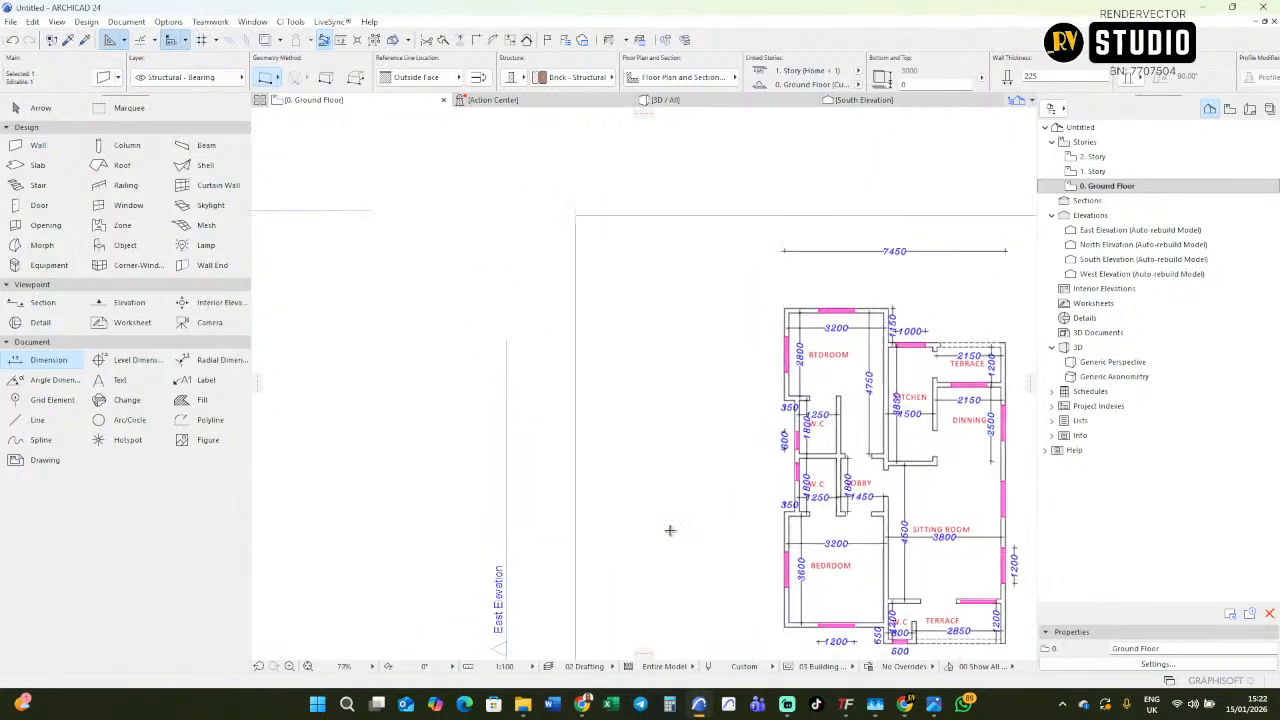
# Intersect the copied left wall with the lower W.C's bottom wall so they meet in a corner, and deselect them.
pyautogui.scroll(4, 312, 555)
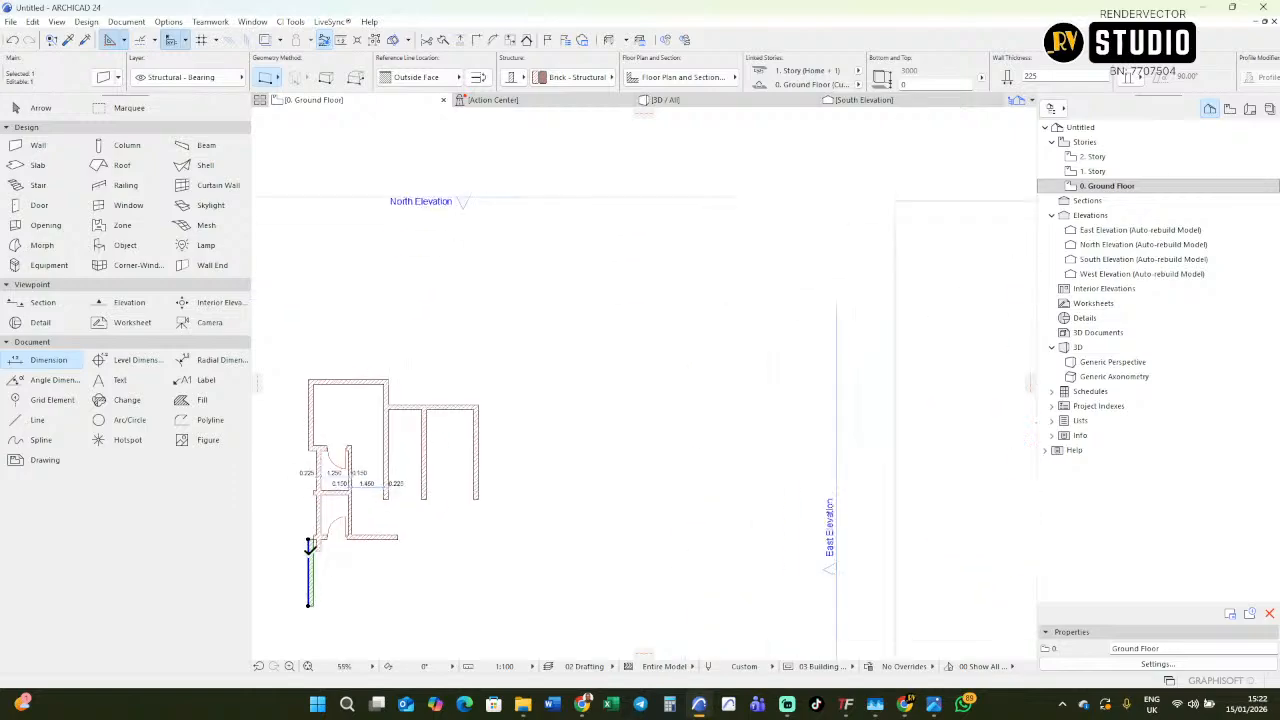
pyautogui.keyDown('shift'); pyautogui.click(412, 523); pyautogui.keyUp('shift')
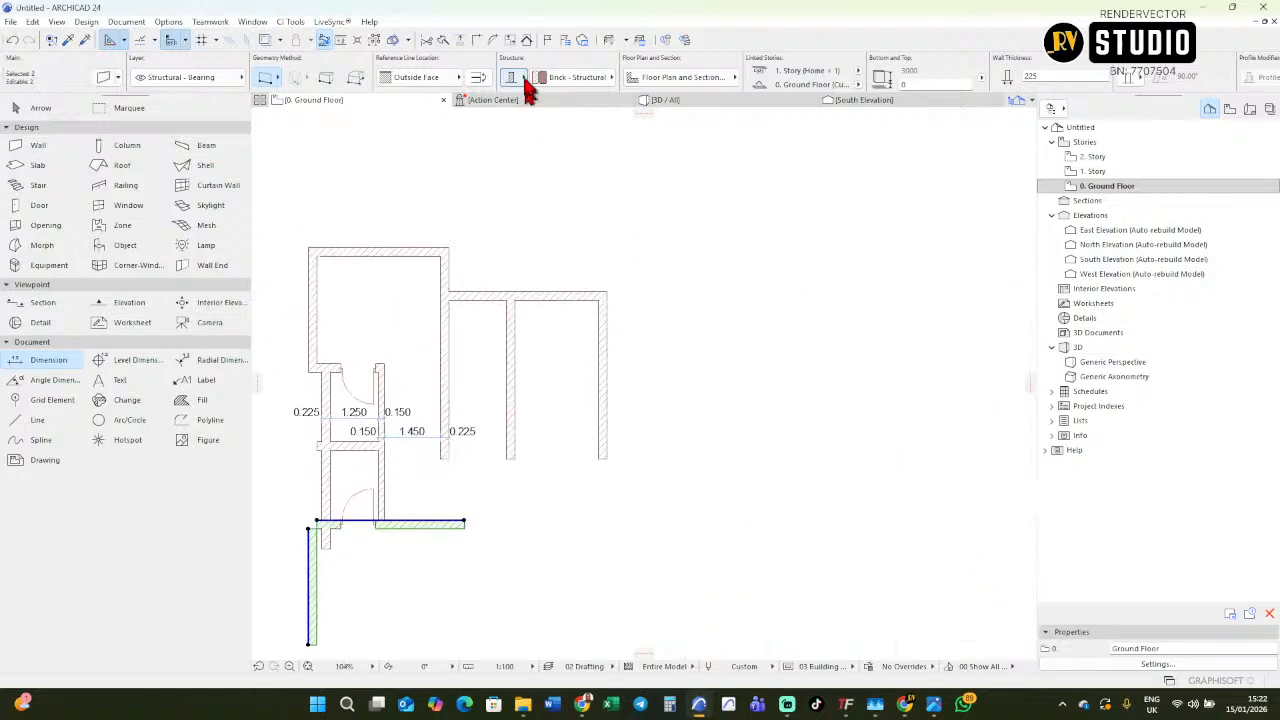
pyautogui.click(476, 39)
pyautogui.press('Escape')
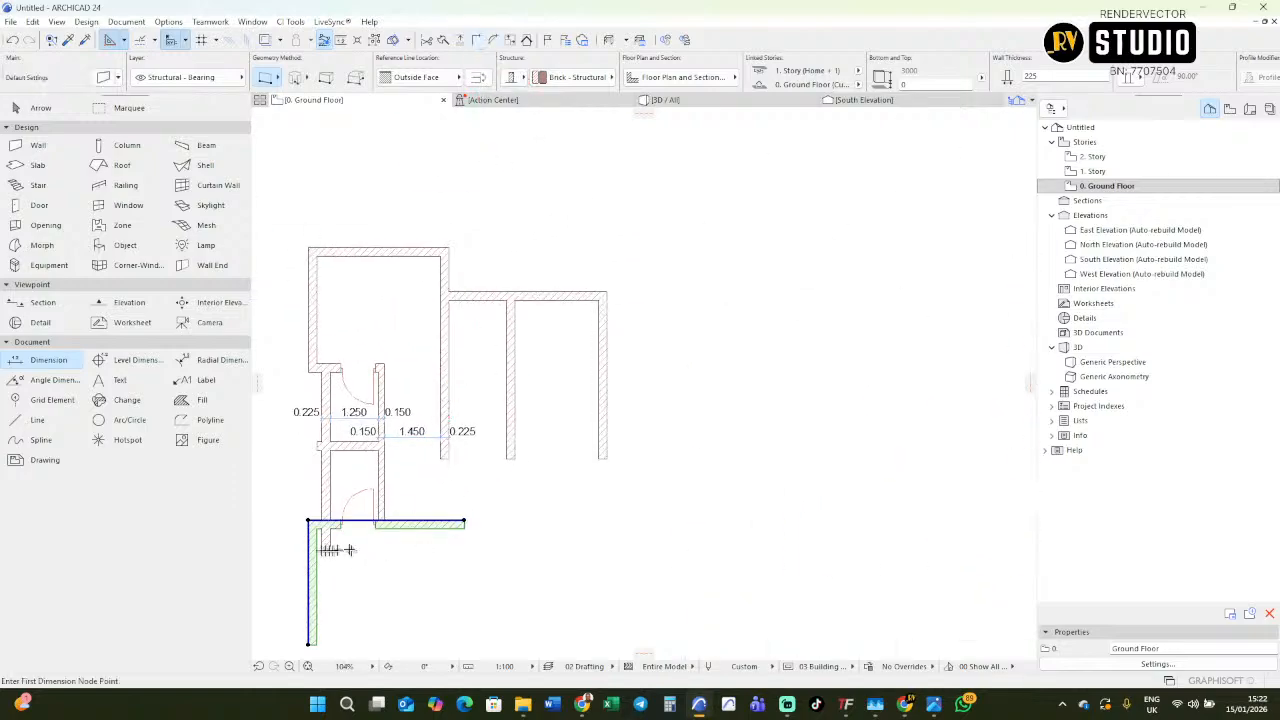
pyautogui.scroll(5, 306, 545)
pyautogui.scroll(-6, 372, 537)
pyautogui.scroll(7, 420, 450)
pyautogui.scroll(-12, 380, 457)
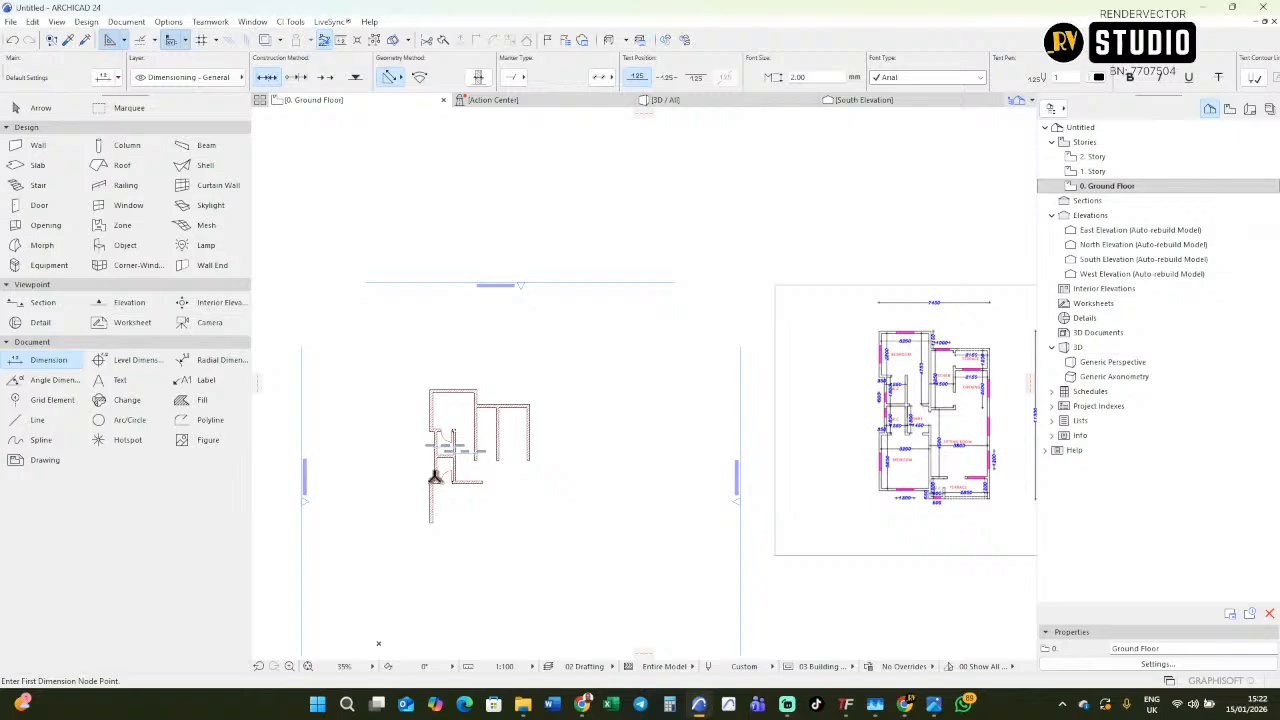
# Copy the upper bedroom's right wall straight down below the lower W.C's bottom wall as the lower bedroom's right wall, checking the imported plan.
pyautogui.scroll(5, 440, 445)
pyautogui.scroll(-4, 394, 500)
pyautogui.scroll(3, 734, 451)
pyautogui.moveTo(862, 345); pyautogui.dragTo(743, 243, button='middle')
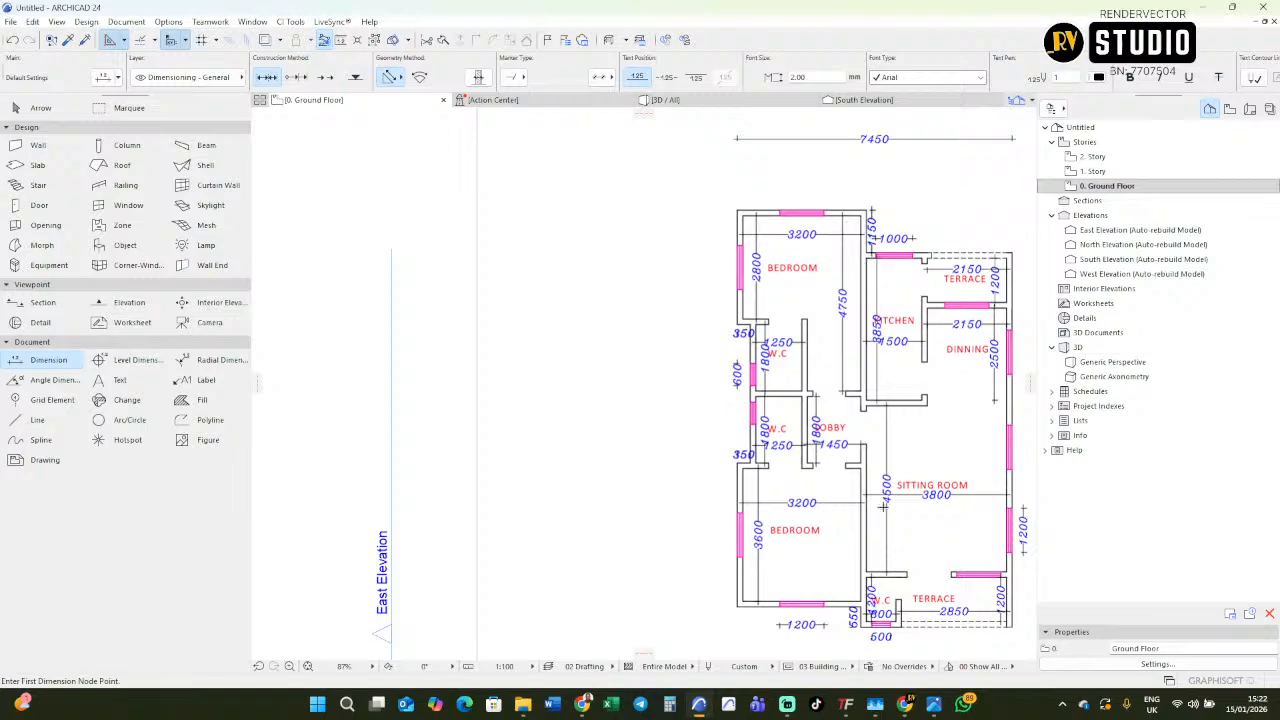
pyautogui.scroll(-5, 882, 506)
pyautogui.press('Escape')
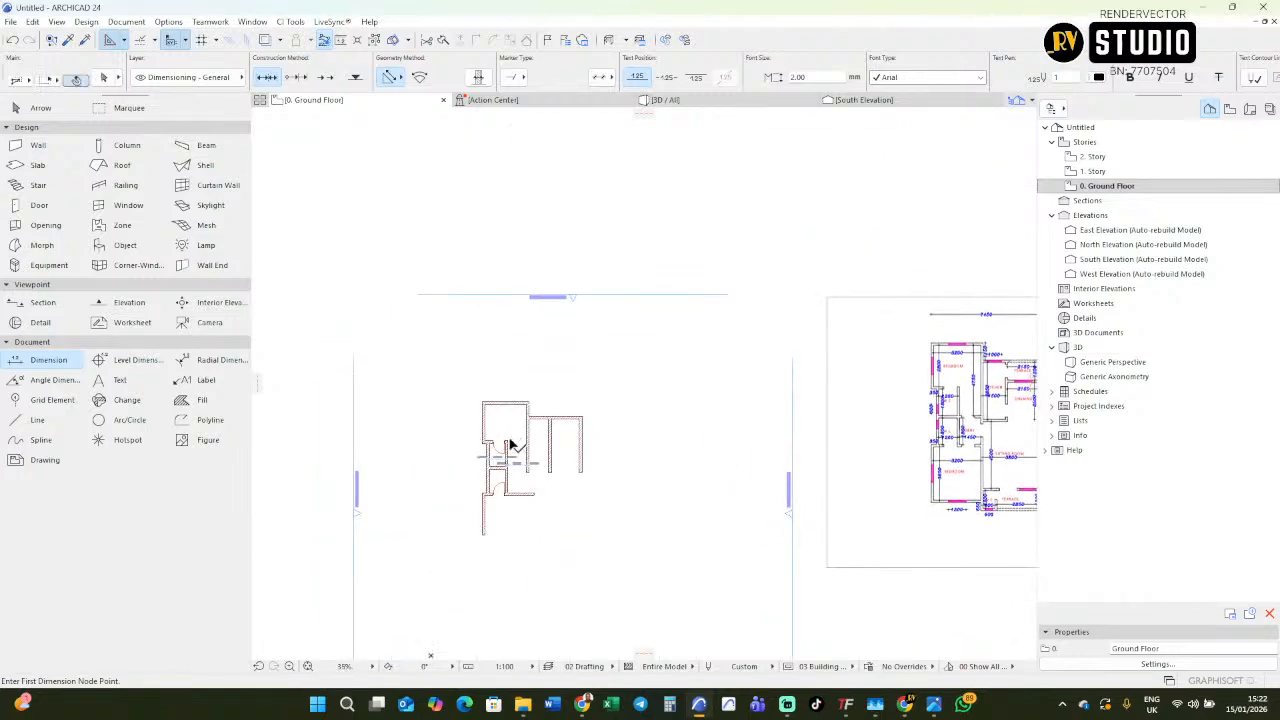
pyautogui.scroll(3, 520, 447)
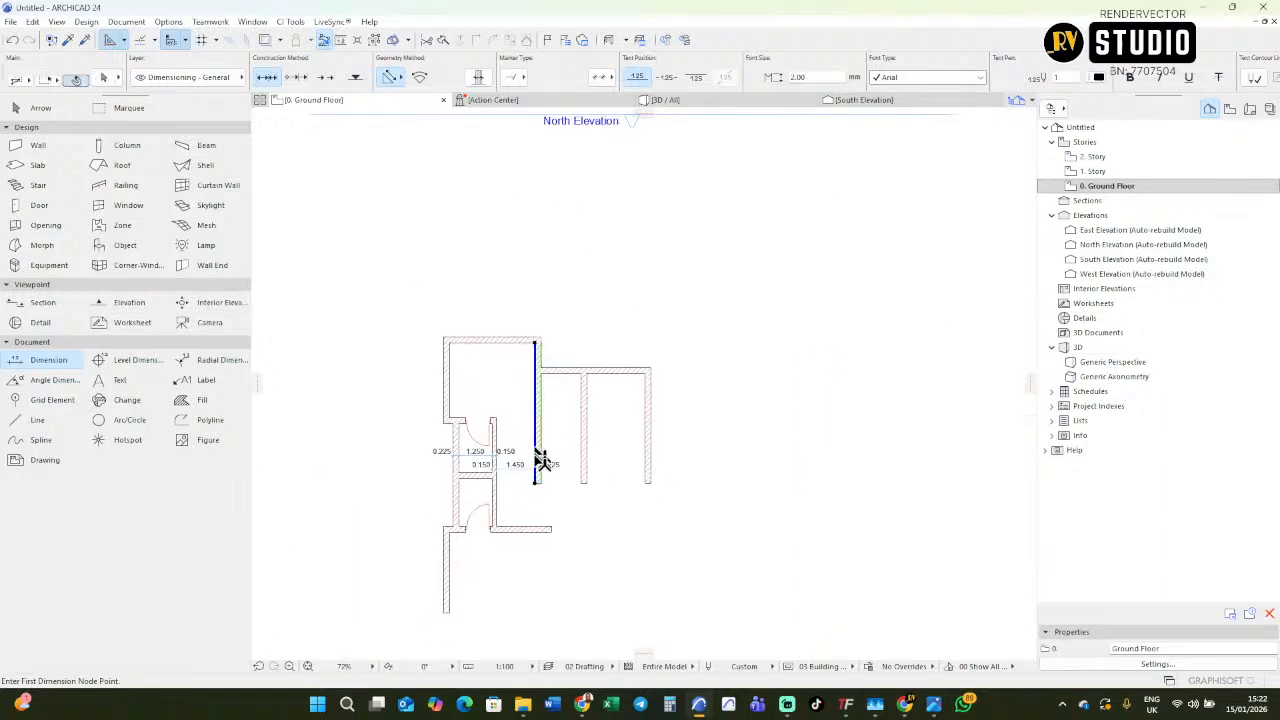
pyautogui.click(535, 460)
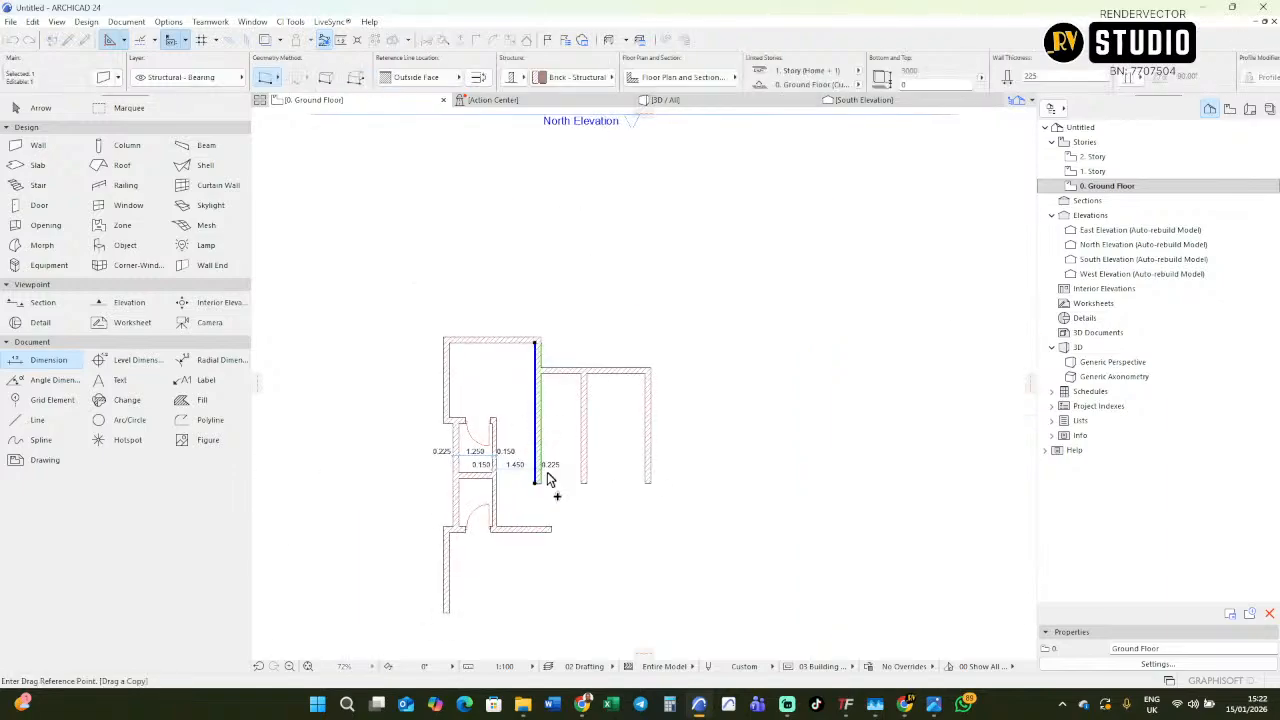
pyautogui.click(549, 459)
pyautogui.moveTo(554, 598); pyautogui.dragTo(553, 474, button='middle')
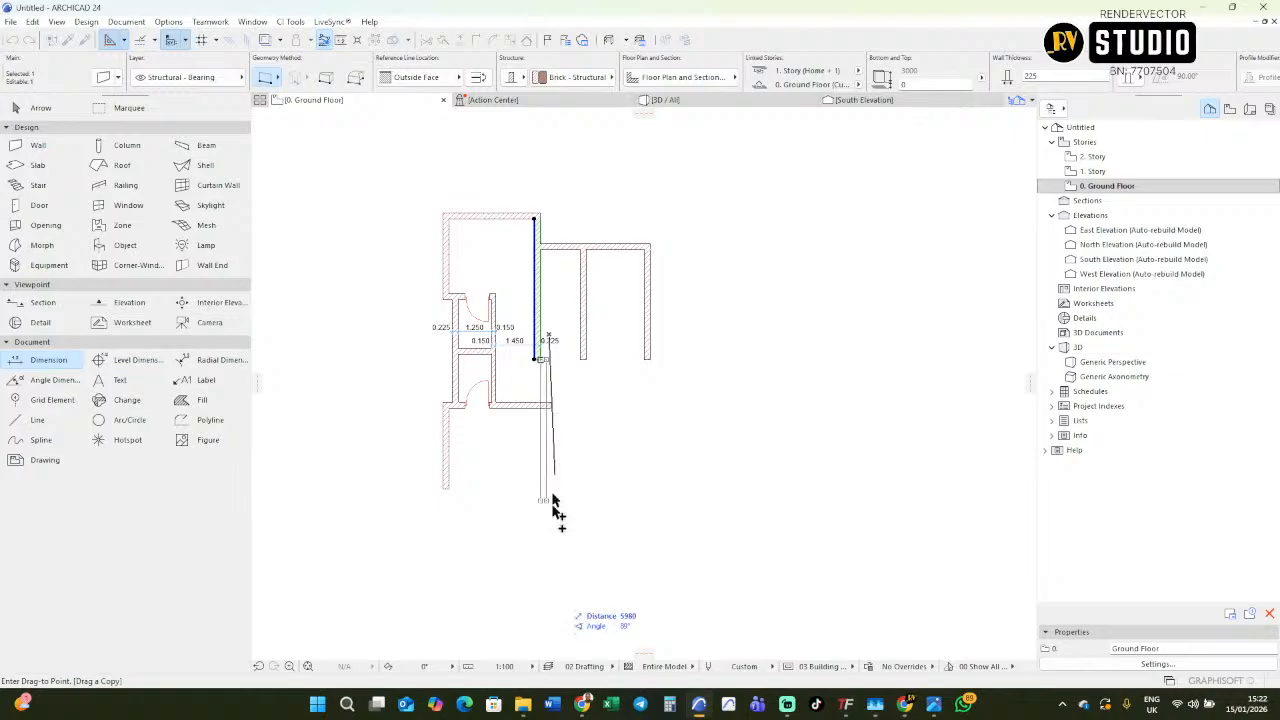
pyautogui.click(554, 532)
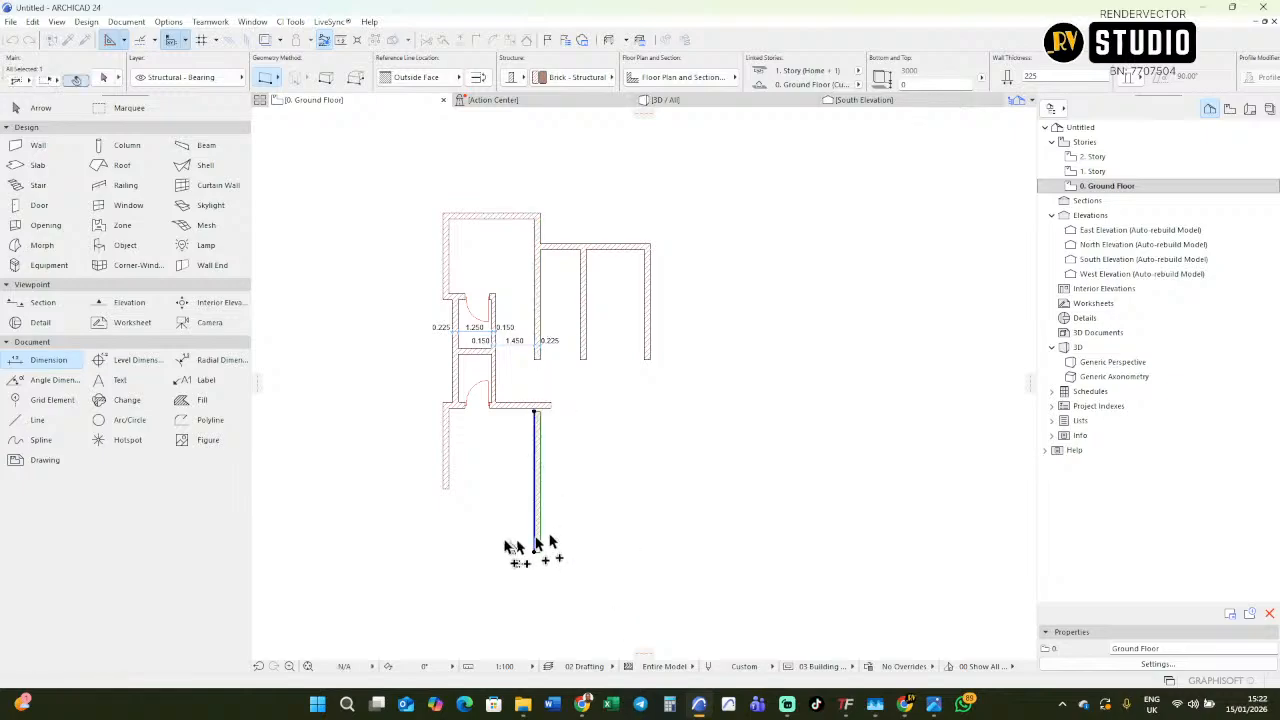
pyautogui.press('Escape')
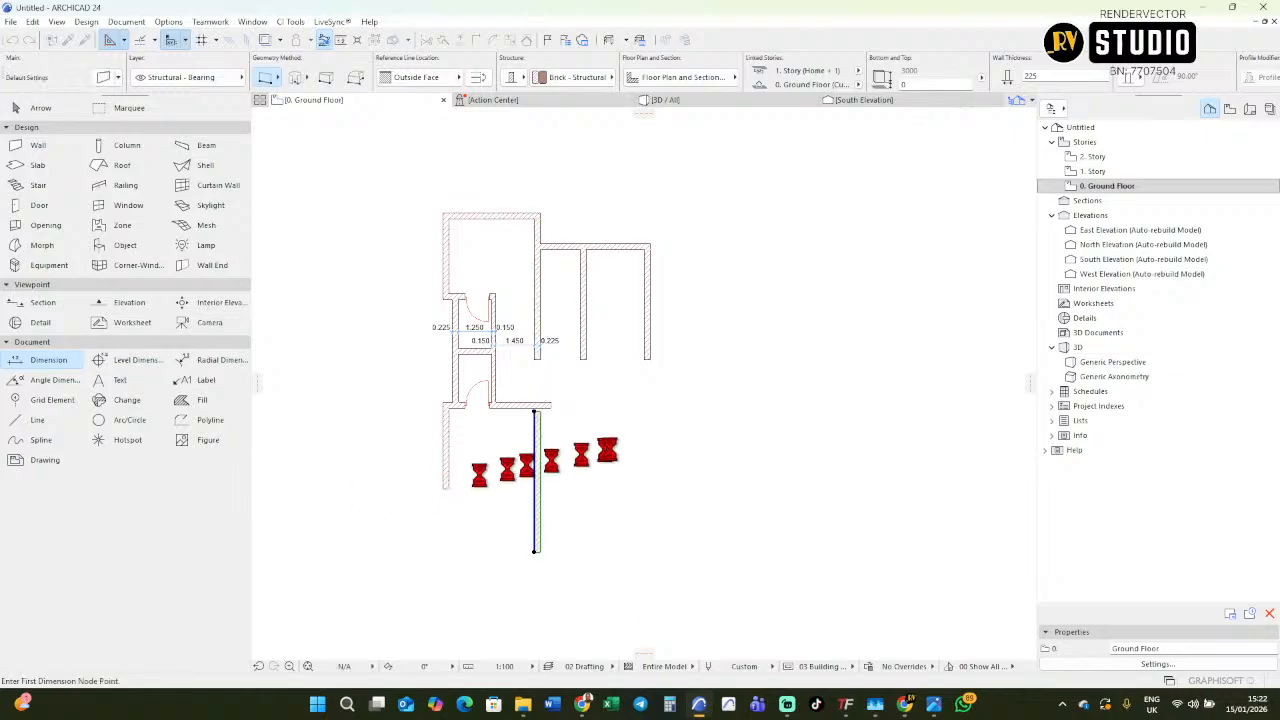
# Examine the lower bedroom on the imported plan, including its inner length and width dimensions.
pyautogui.scroll(-3, 720, 441)
pyautogui.scroll(-2, 770, 443)
pyautogui.moveTo(780, 449)
pyautogui.mouseDown(button='middle')
pyautogui.moveTo(803, 446)
pyautogui.moveTo(706, 457)
pyautogui.mouseUp(button='middle')
pyautogui.scroll(4, 912, 428)
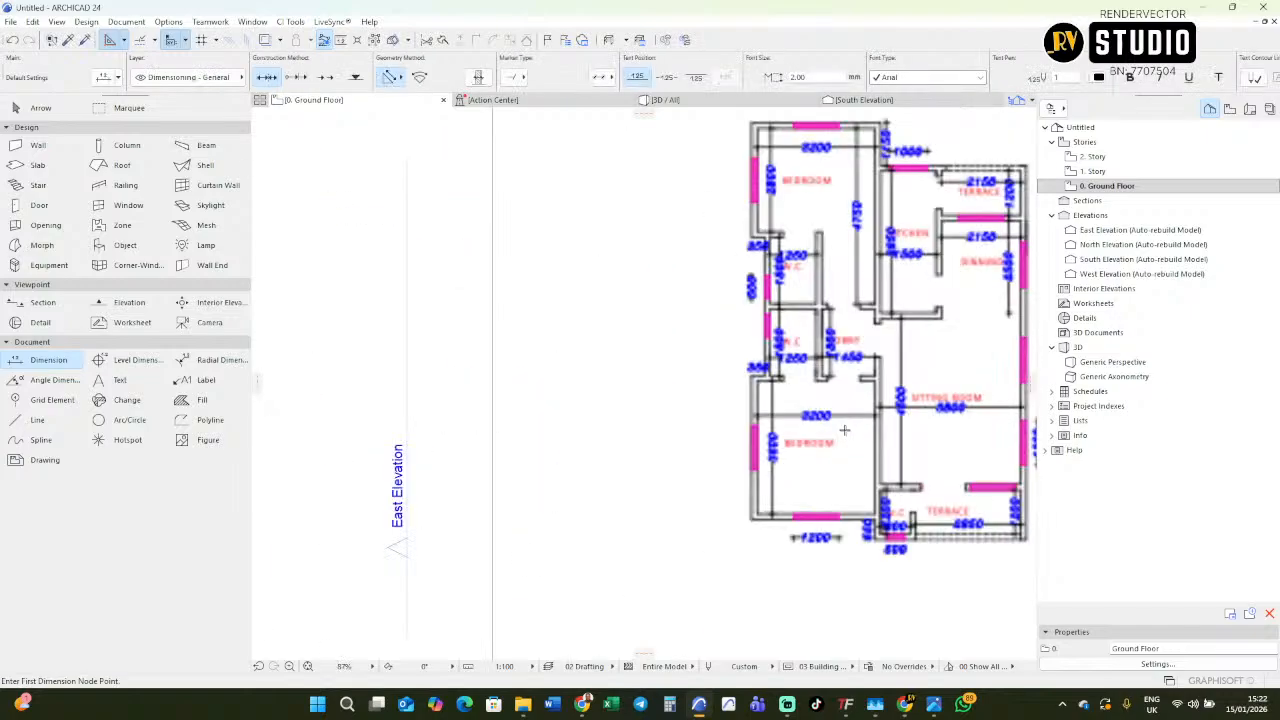
pyautogui.scroll(2, 844, 430)
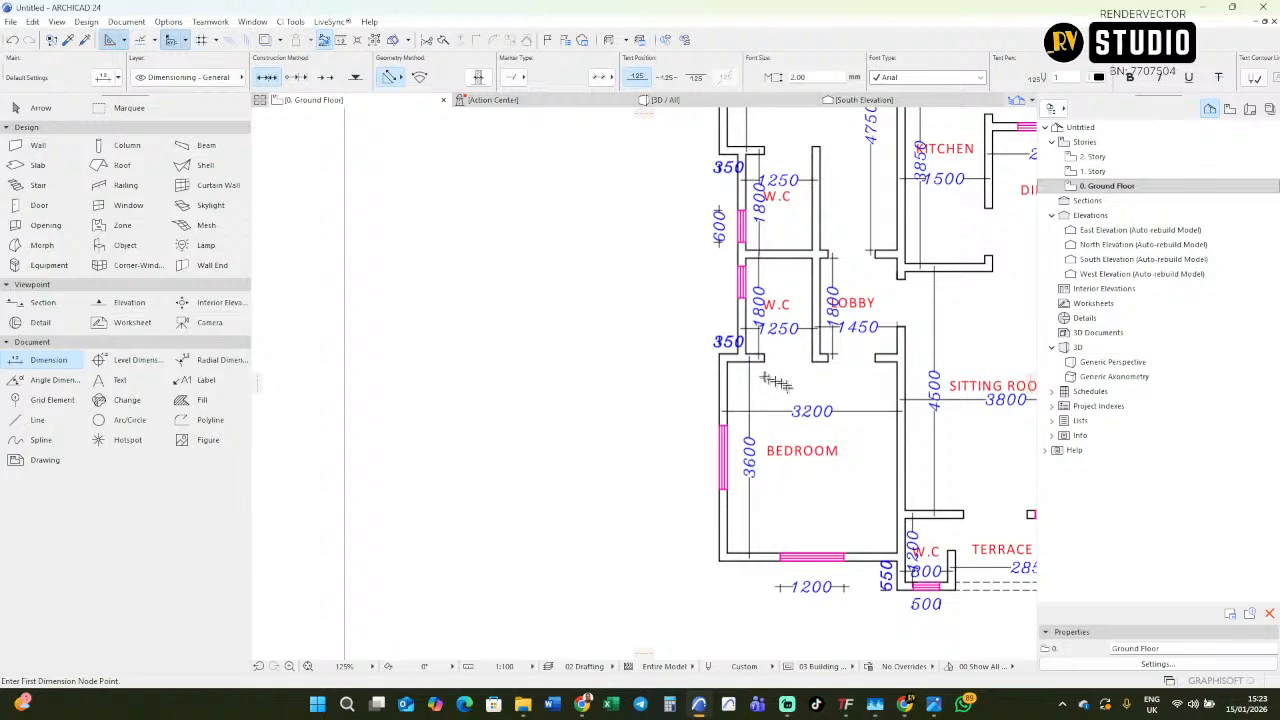
pyautogui.scroll(-3, 773, 551)
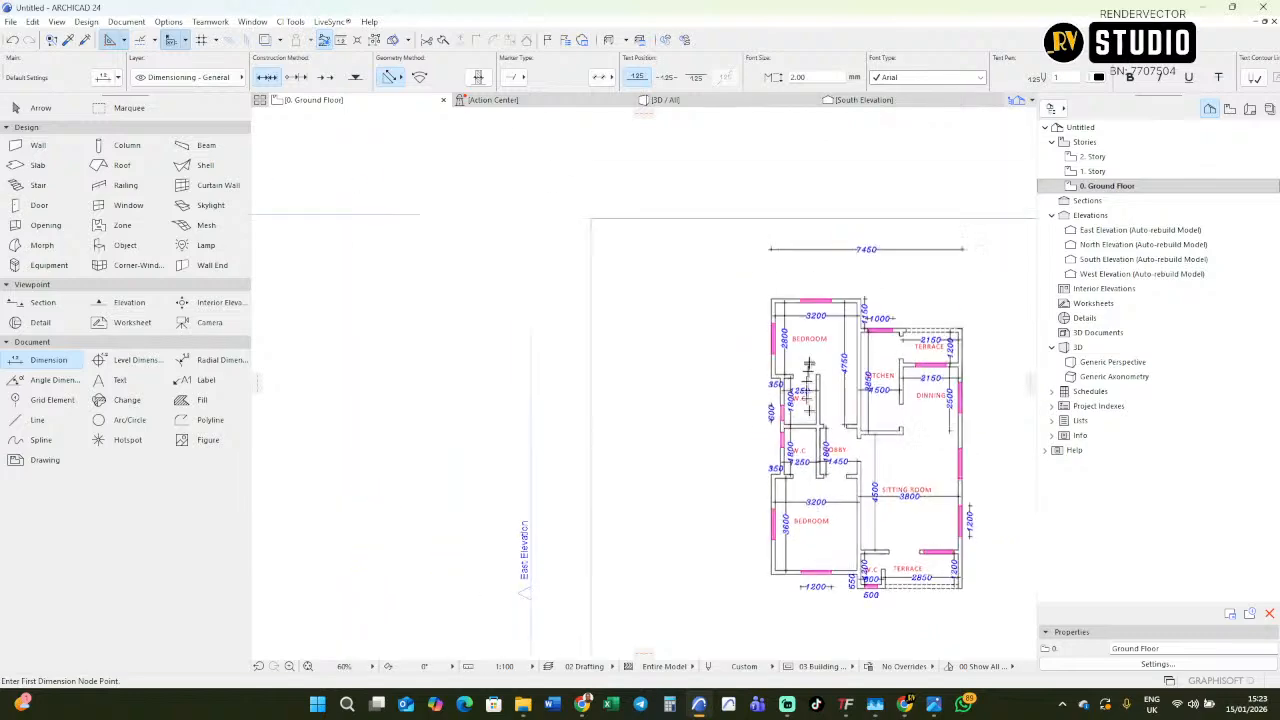
pyautogui.scroll(3, 811, 356)
pyautogui.scroll(-6, 808, 357)
# Drag a copy of the lower W.C's bottom wall 3825 mm straight down as the lower bedroom's bottom wall.
pyautogui.moveTo(751, 394); pyautogui.dragTo(878, 391, button='middle')
pyautogui.scroll(4, 440, 495)
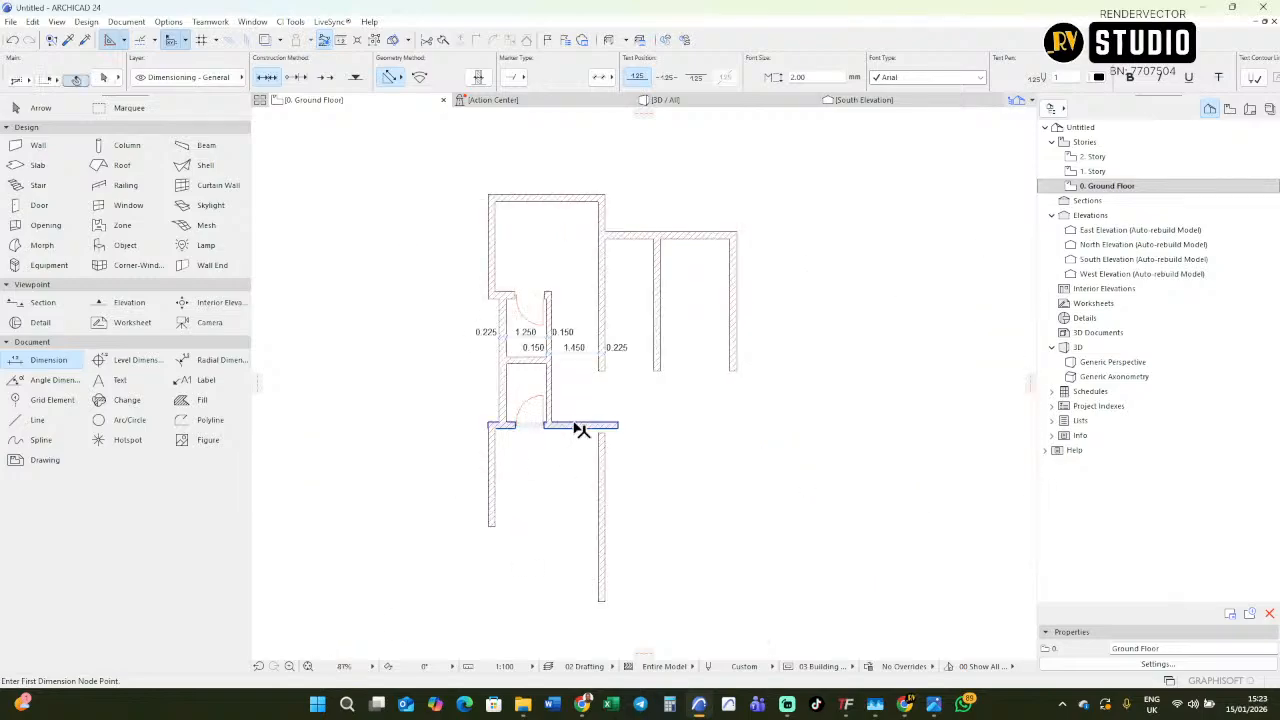
pyautogui.hotkey('ctrl', 'shift', 'd')
pyautogui.click(575, 437)
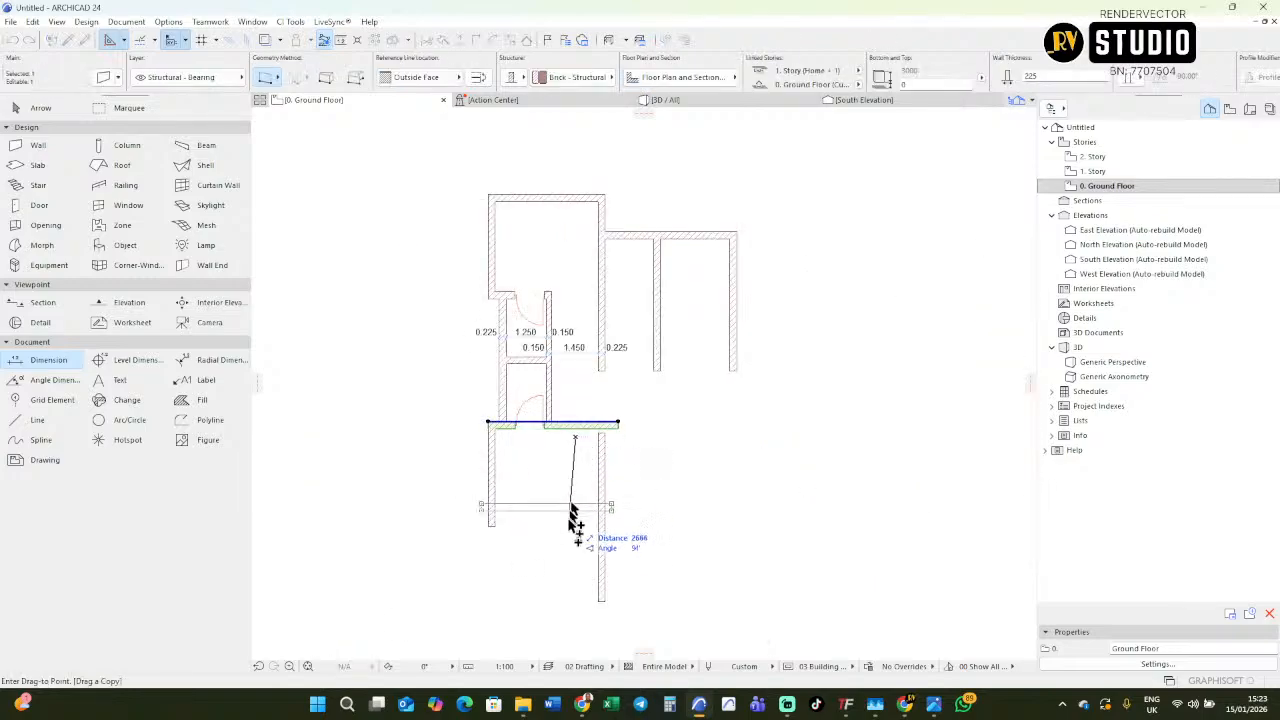
pyautogui.press('Tab')
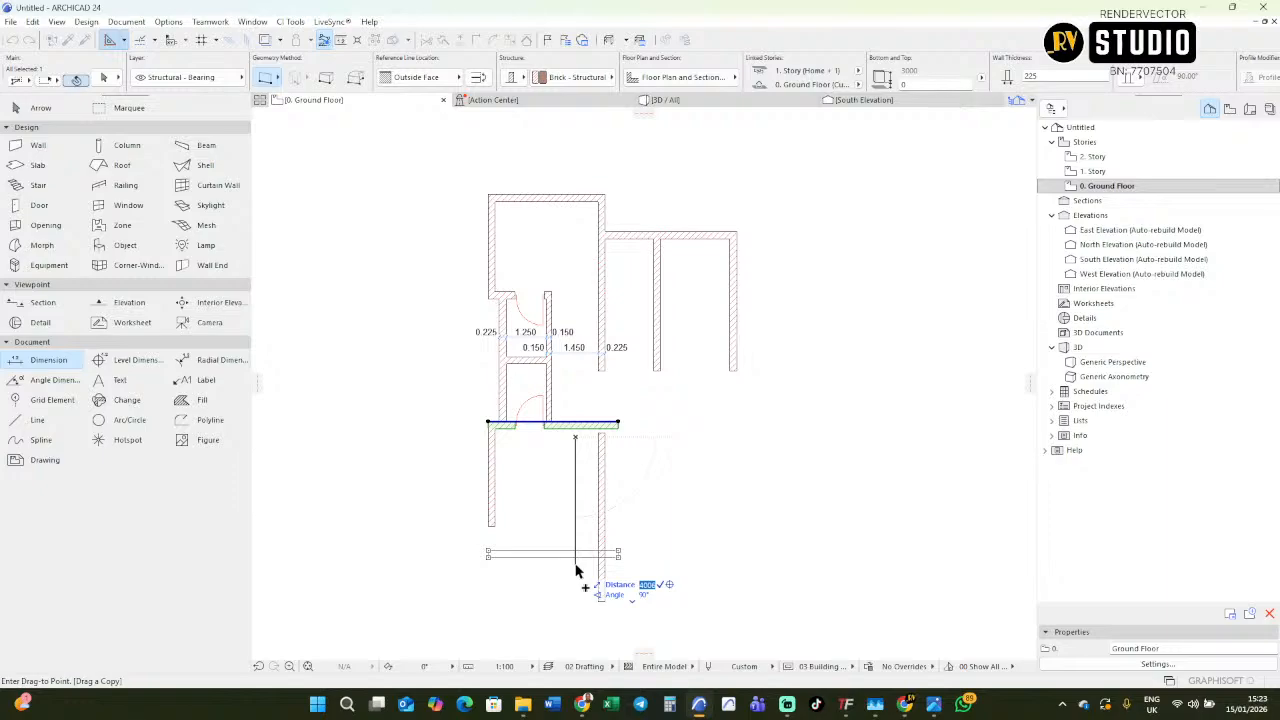
pyautogui.write('3825')
pyautogui.press('Return')
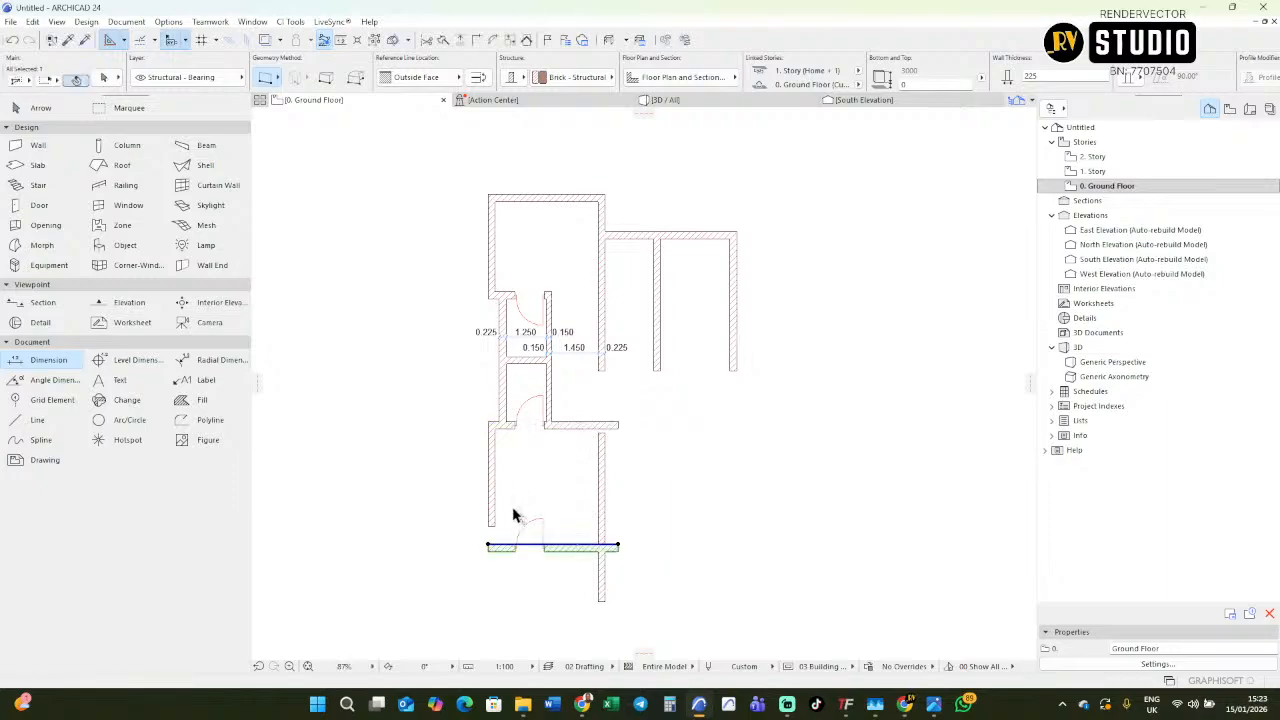
# Intersect the lower bedroom's left wall with the copied bottom wall so they meet in a corner.
pyautogui.keyDown('shift'); pyautogui.click(490, 505); pyautogui.keyUp('shift')
pyautogui.click(476, 40)
pyautogui.press('Escape')
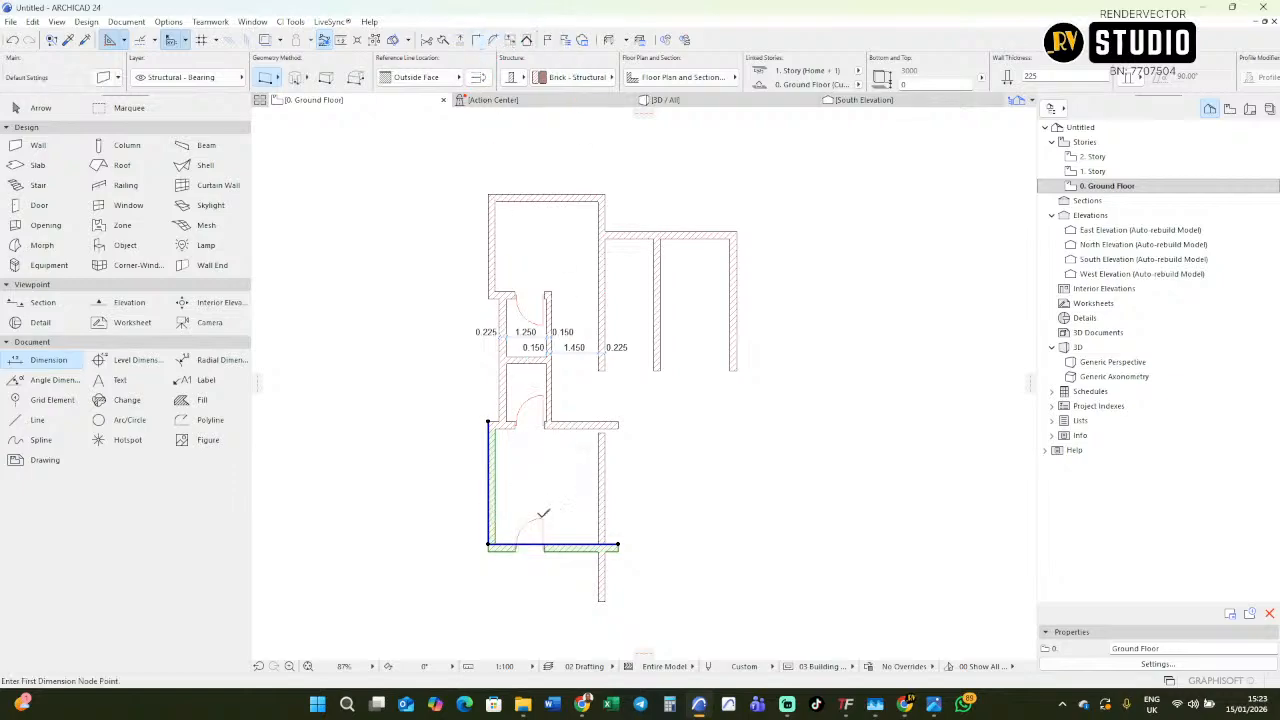
# Delete the door copied into the lower bedroom's bottom wall and trim the right wall's end overhanging below that wall.
pyautogui.keyDown('shift'); pyautogui.click(541, 521); pyautogui.keyUp('shift')
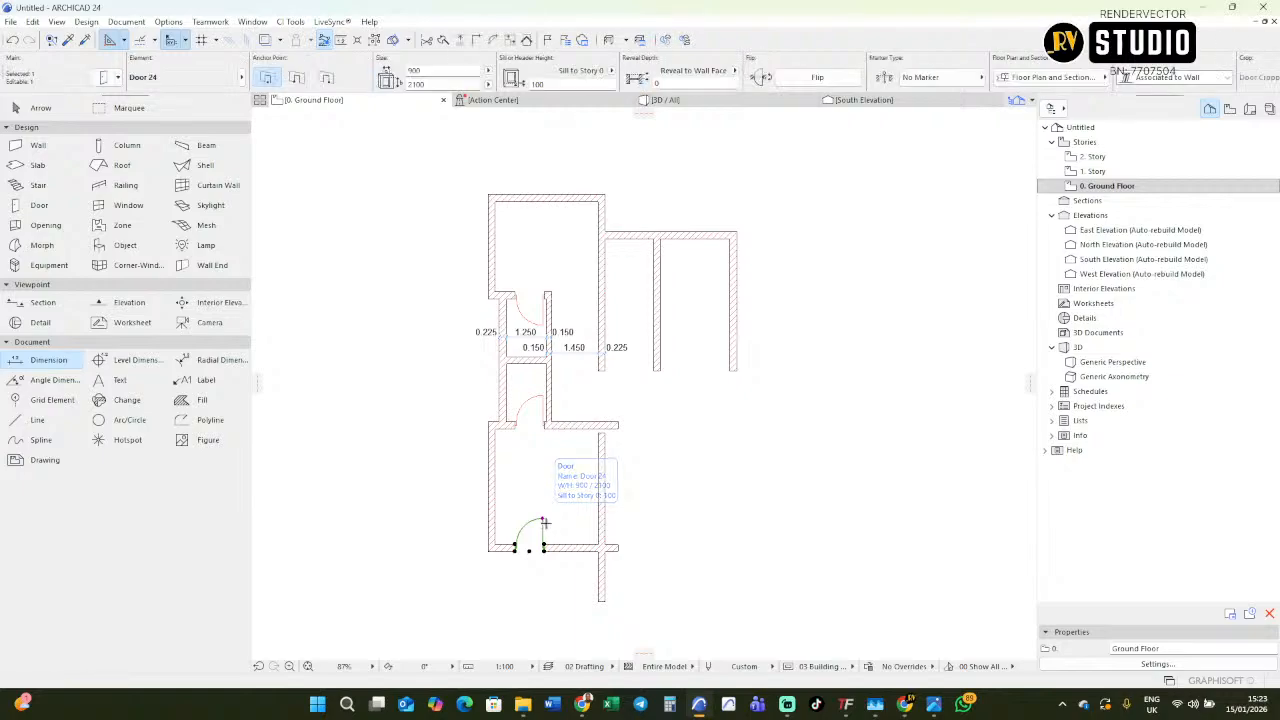
pyautogui.press('Escape')
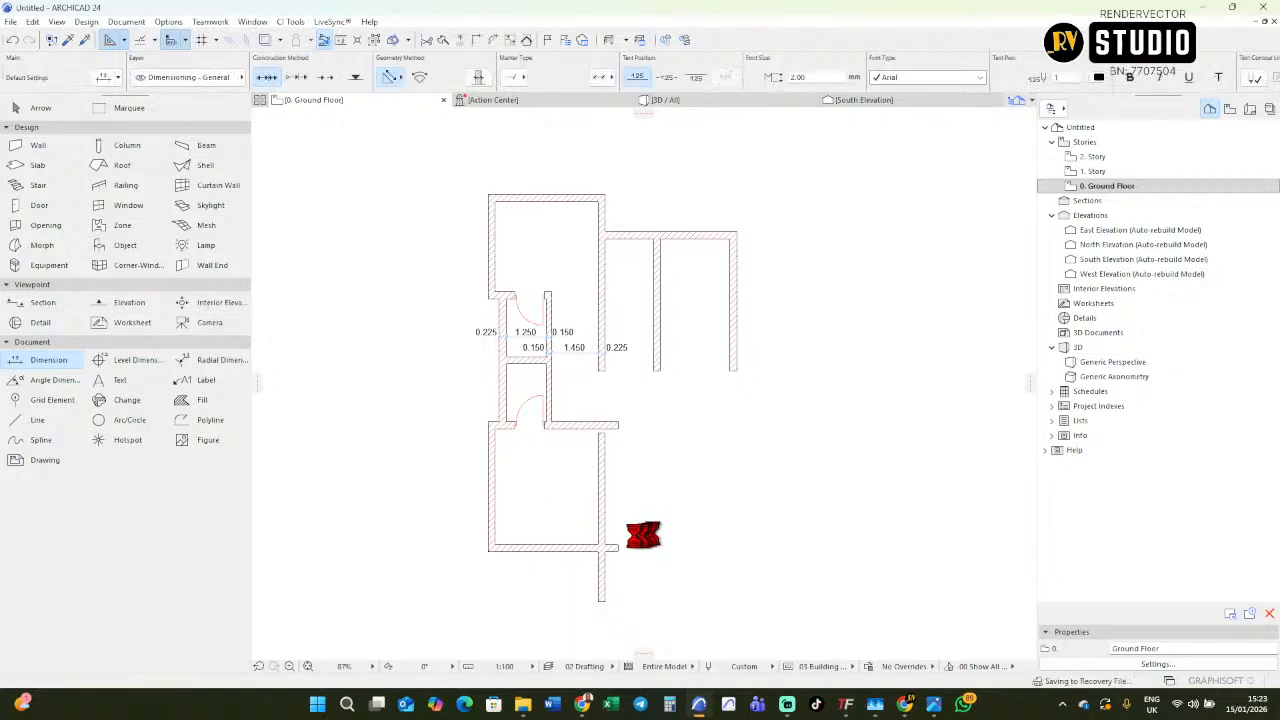
pyautogui.scroll(-3, 457, 512)
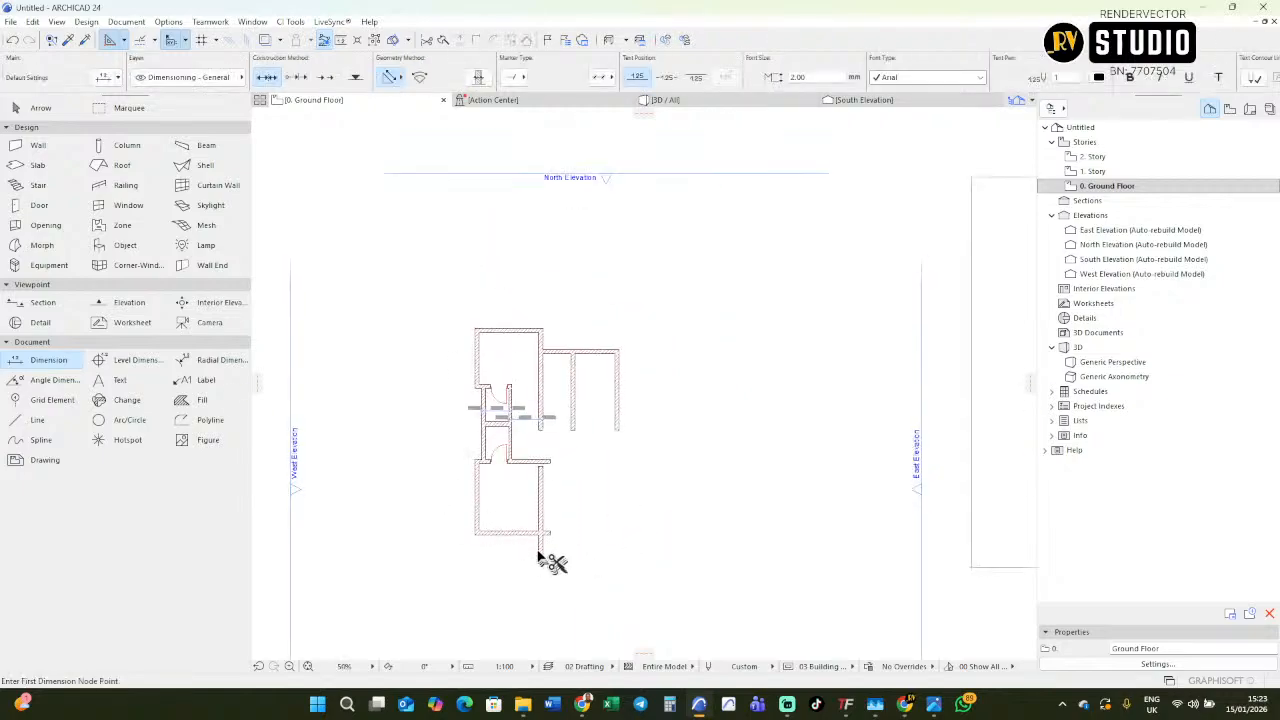
# Move the imported plan drawing closer to the rebuilt floor plan so both can be compared side by side.
pyautogui.scroll(-7, 524, 460)
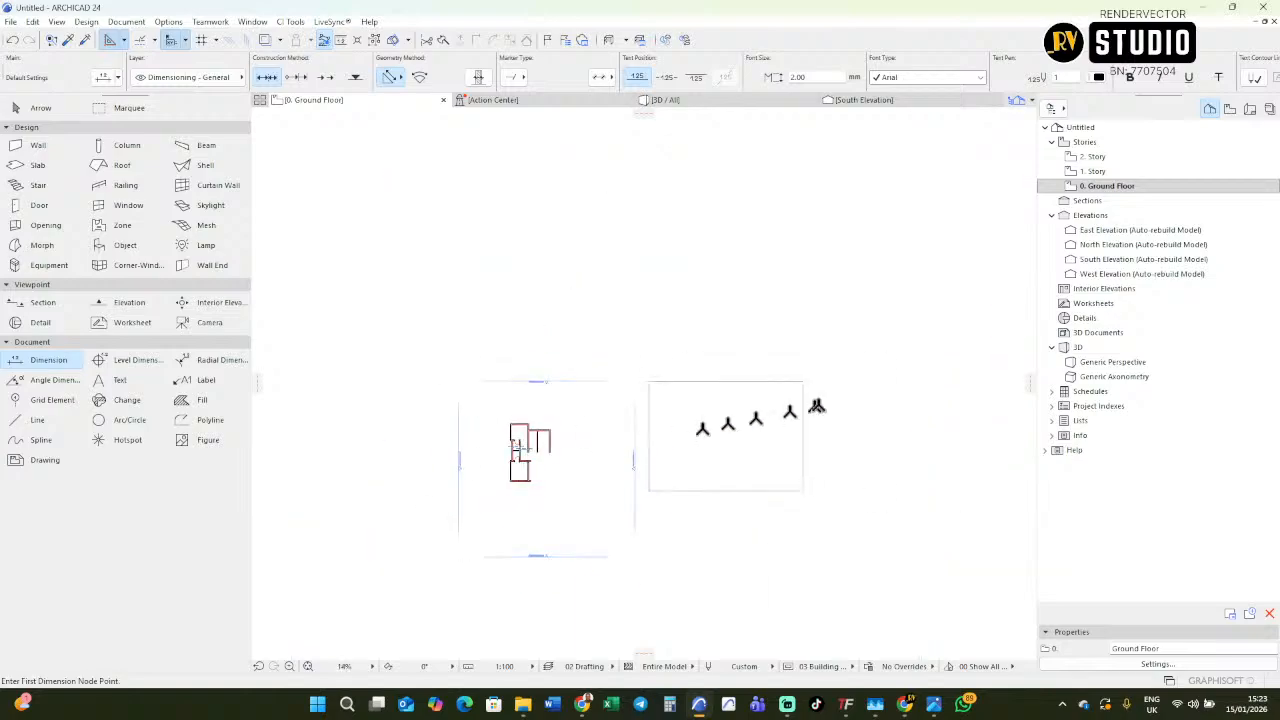
pyautogui.scroll(9, 690, 405)
pyautogui.scroll(3, 722, 440)
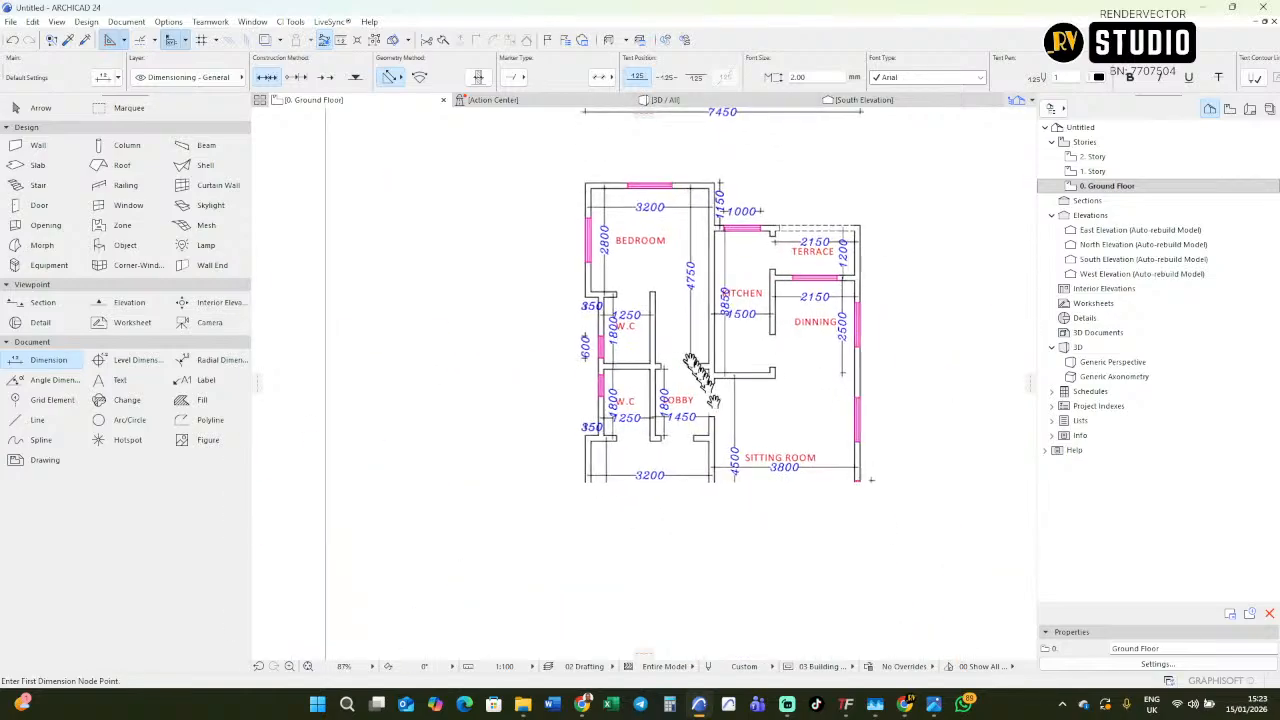
pyautogui.moveTo(746, 528); pyautogui.dragTo(764, 480, button='middle')
pyautogui.scroll(2, 723, 383)
pyautogui.scroll(-6, 731, 386)
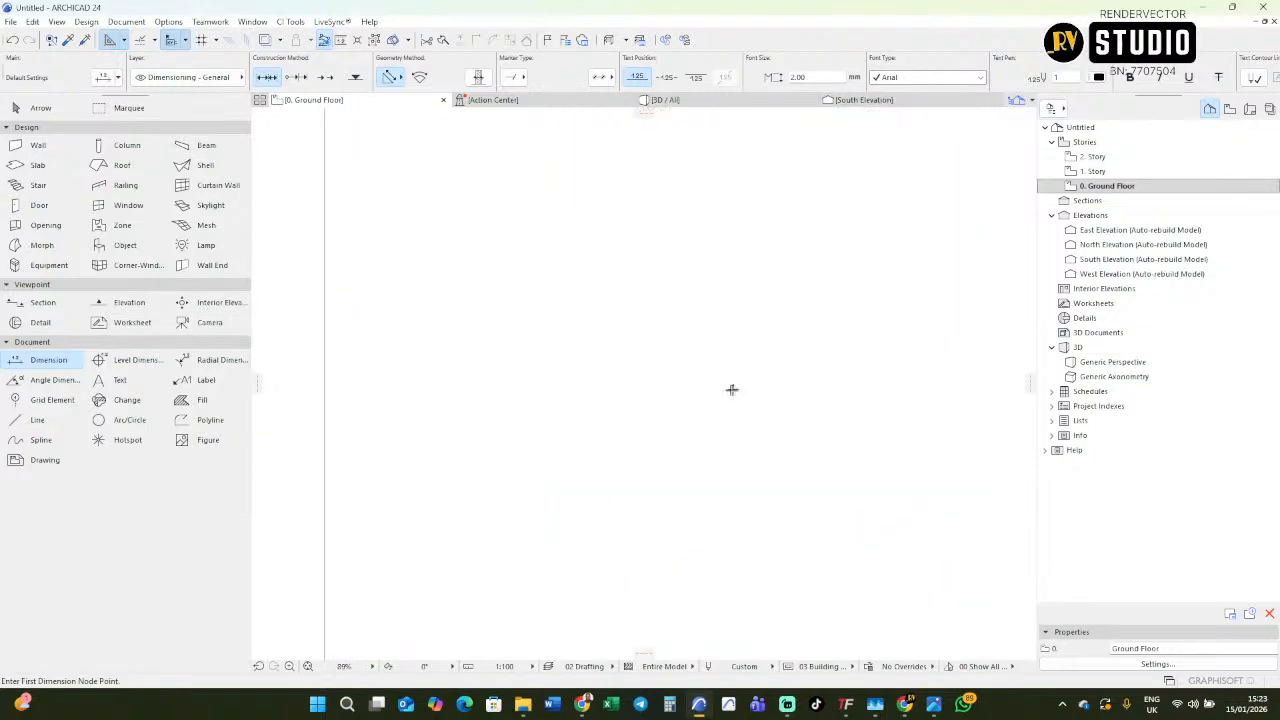
pyautogui.moveTo(357, 441); pyautogui.dragTo(551, 449, button='middle')
pyautogui.keyDown('shift'); pyautogui.click(856, 400); pyautogui.keyUp('shift')
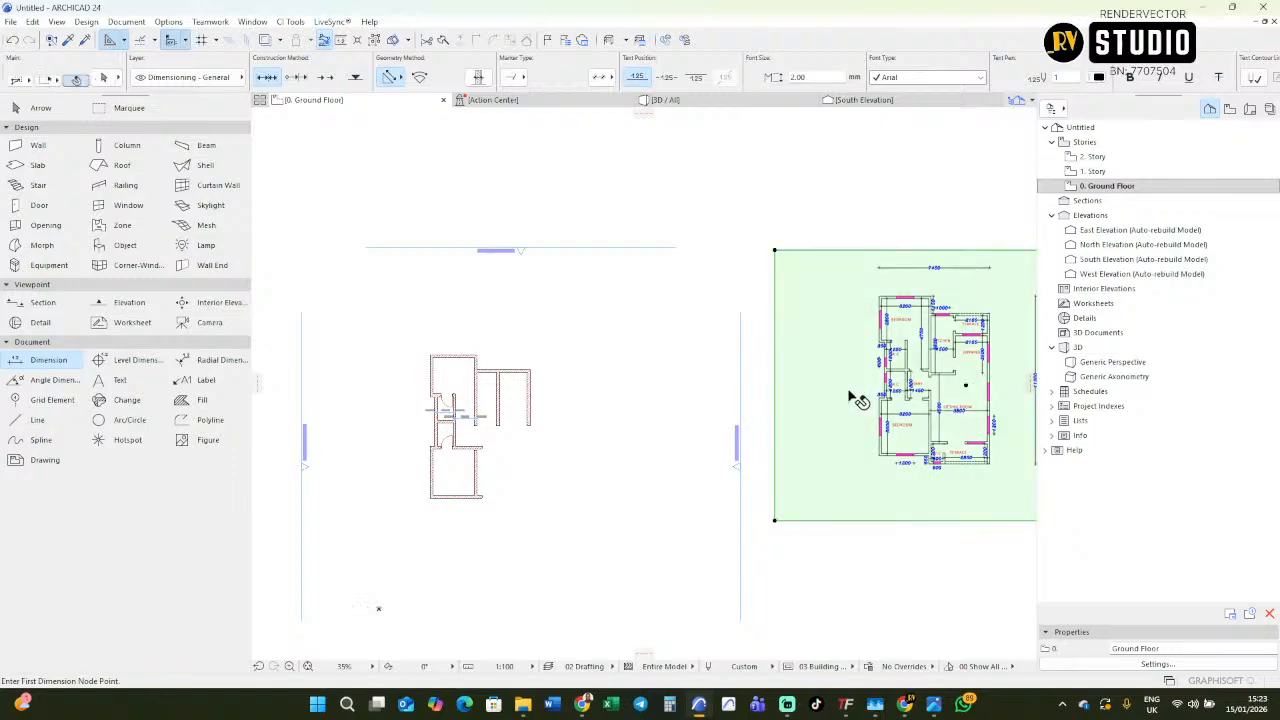
pyautogui.click(676, 455)
# Explode the imported plan drawing into the current view, keeping the original elements and using the drawing's layer.
pyautogui.rightClick(624, 395)
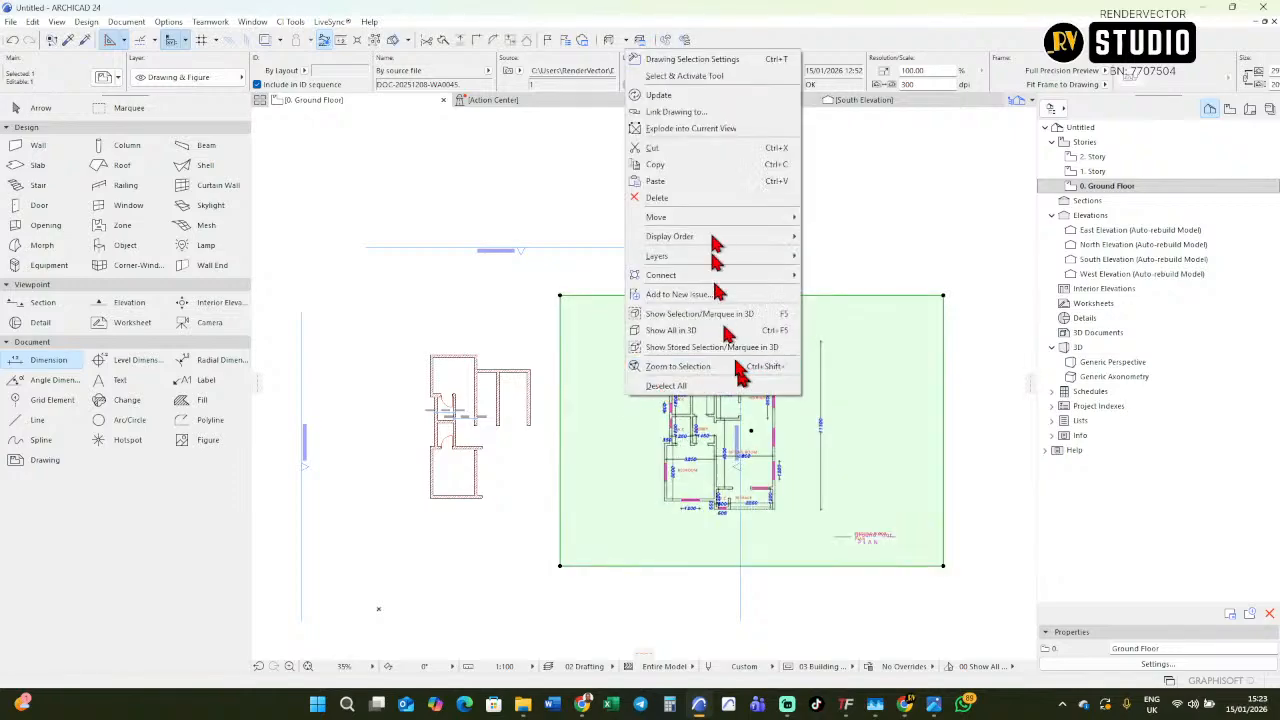
pyautogui.click(731, 133)
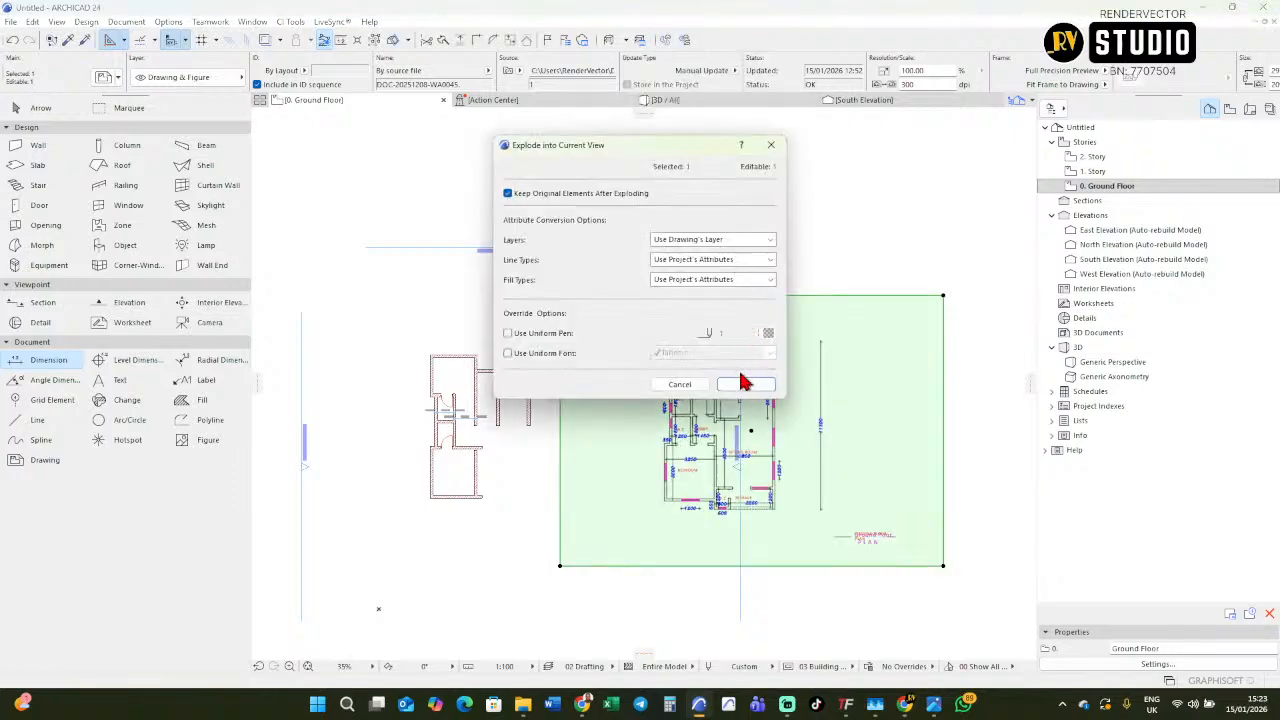
pyautogui.click(745, 385)
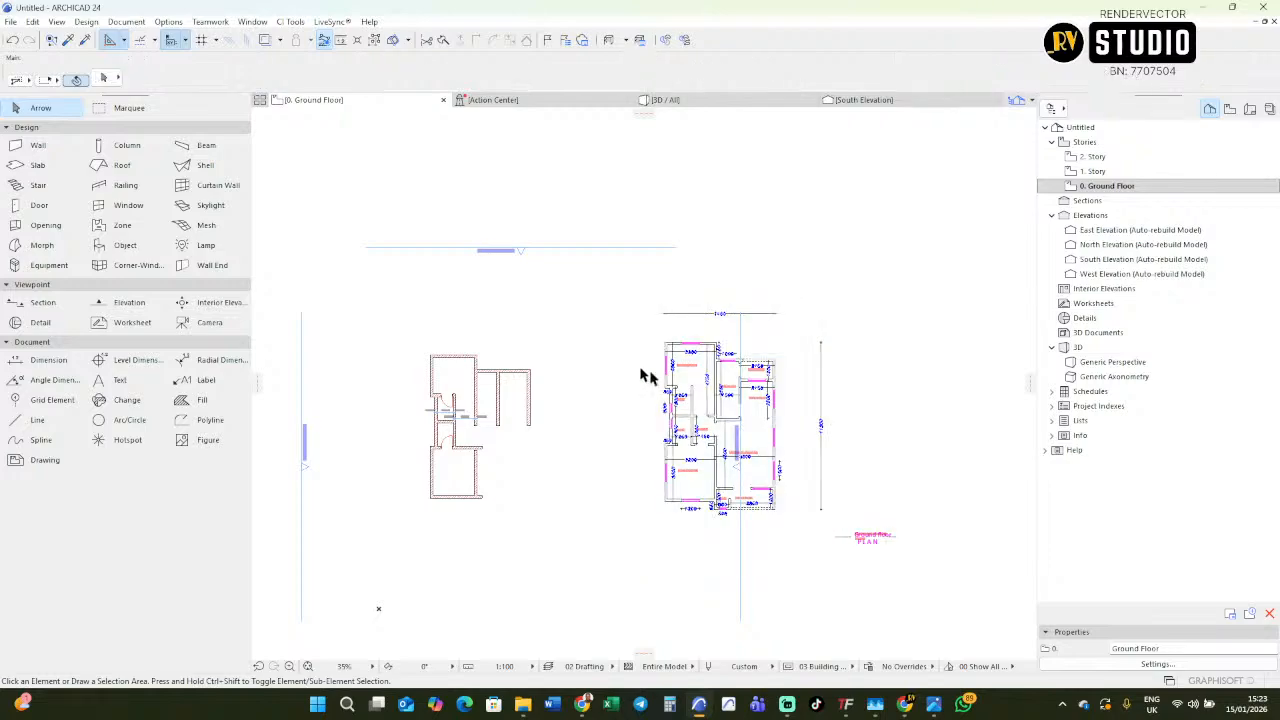
pyautogui.click(678, 400)
pyautogui.moveTo(697, 396); pyautogui.dragTo(598, 430)
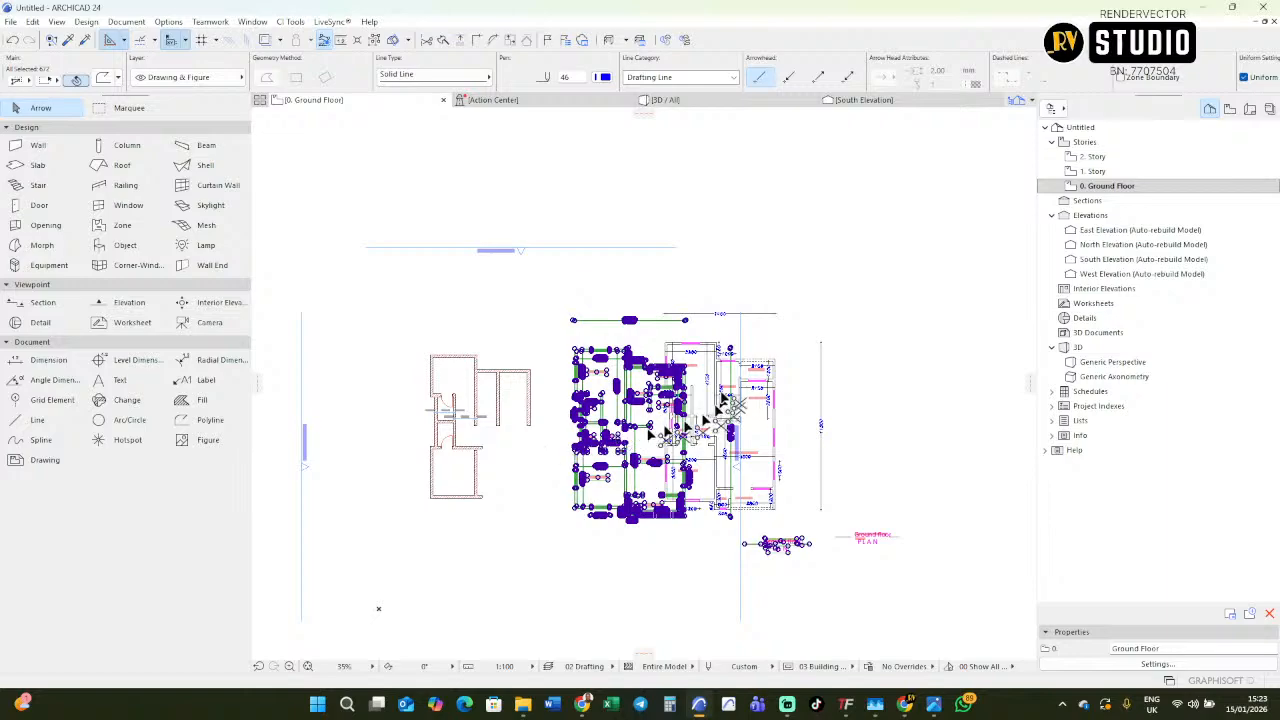
pyautogui.hotkey('ctrl', 'z')
# Move the exploded plan linework sideways until it stands just beside the rebuilt walls, and deselect it.
pyautogui.moveTo(697, 417); pyautogui.dragTo(600, 426)
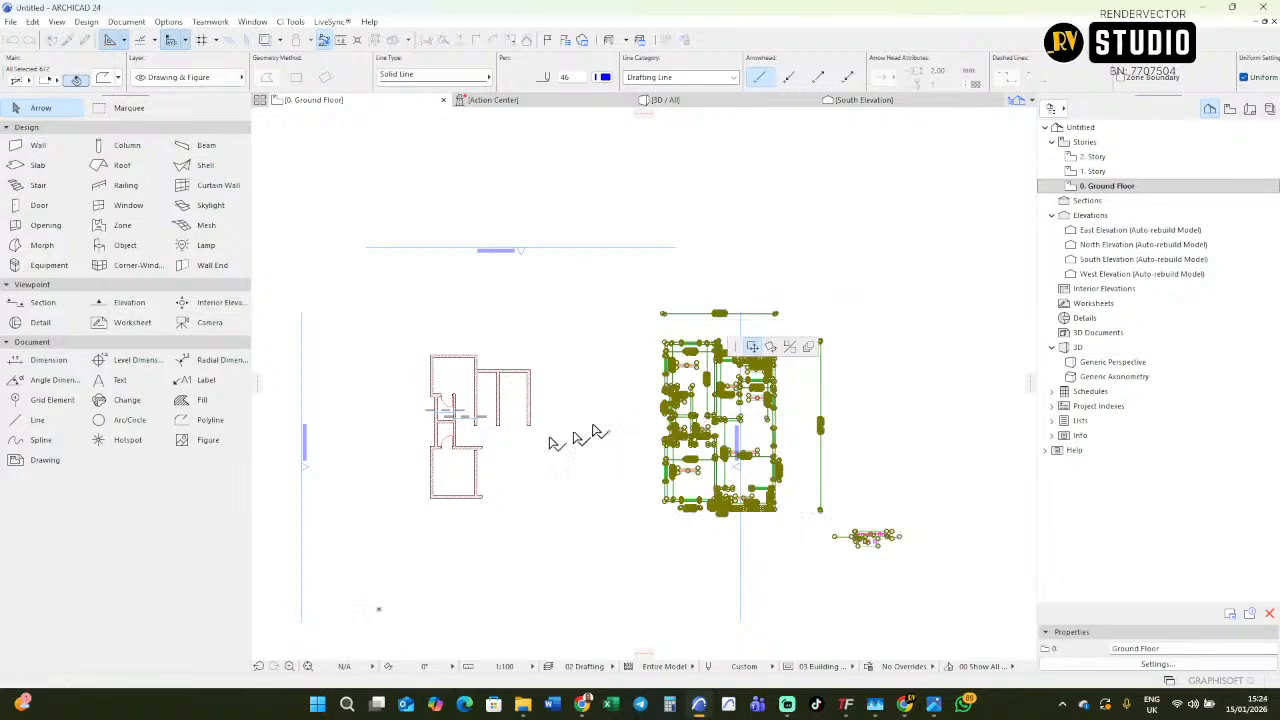
pyautogui.click(495, 492)
pyautogui.scroll(6, 497, 494)
pyautogui.scroll(-3, 535, 525)
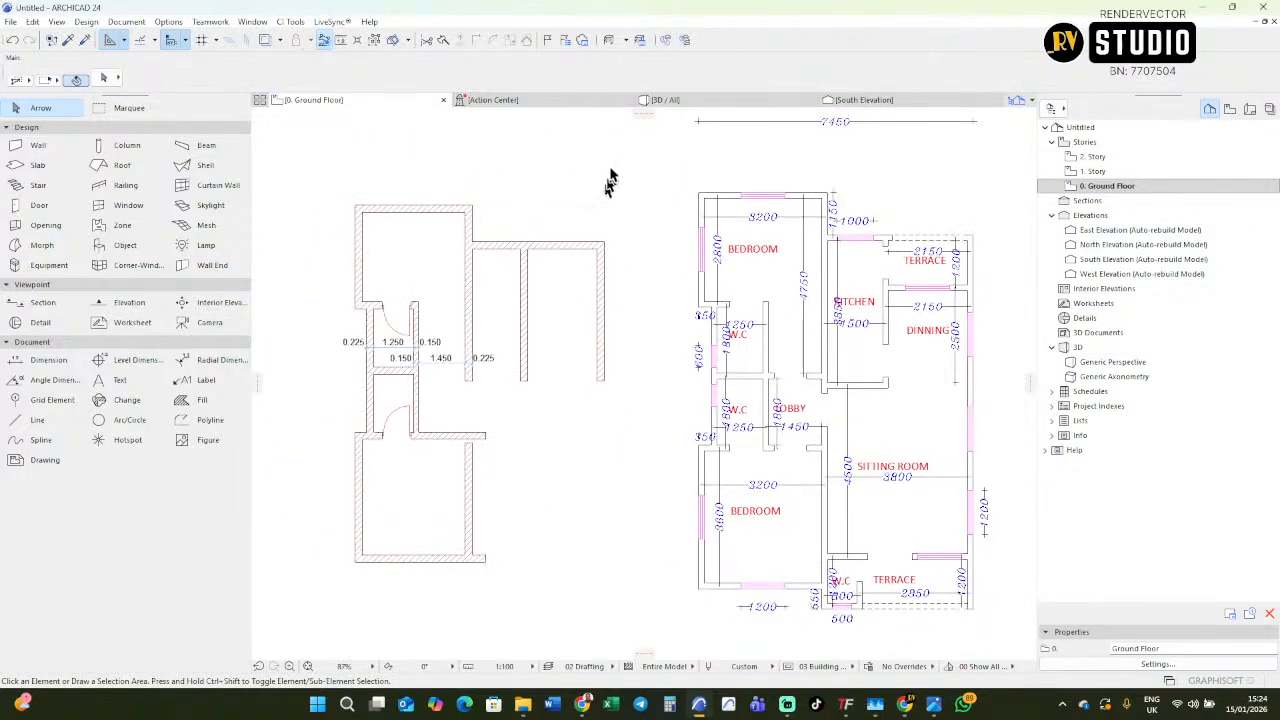
# Turn True Line Weight on for the floor plan view and switch it off again.
pyautogui.rightClick(546, 191)
pyautogui.click(585, 226)
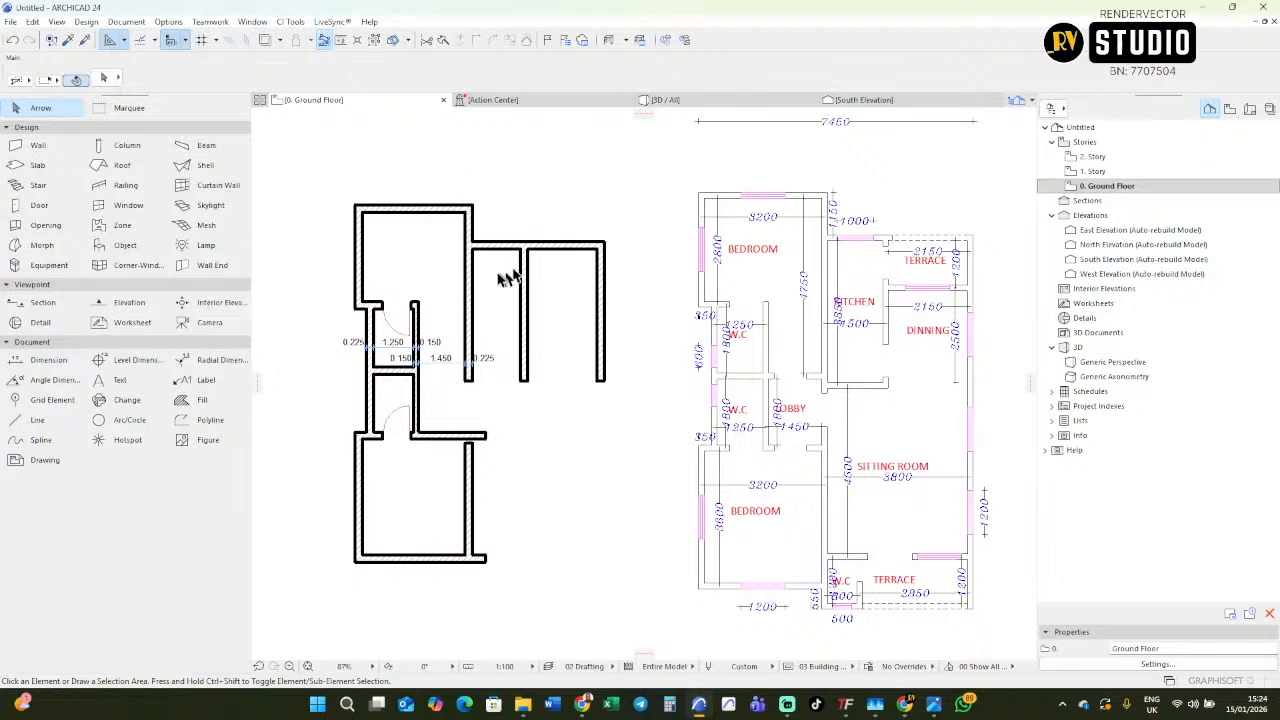
pyautogui.rightClick(531, 190)
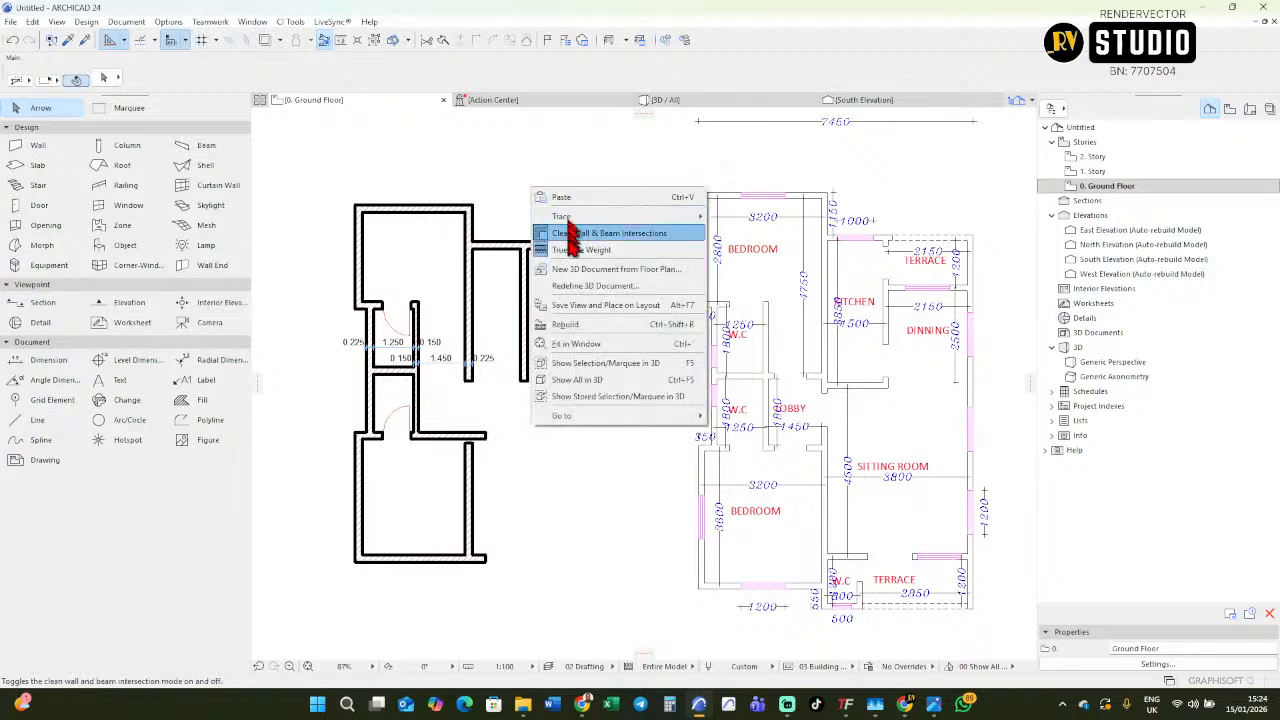
pyautogui.click(575, 247)
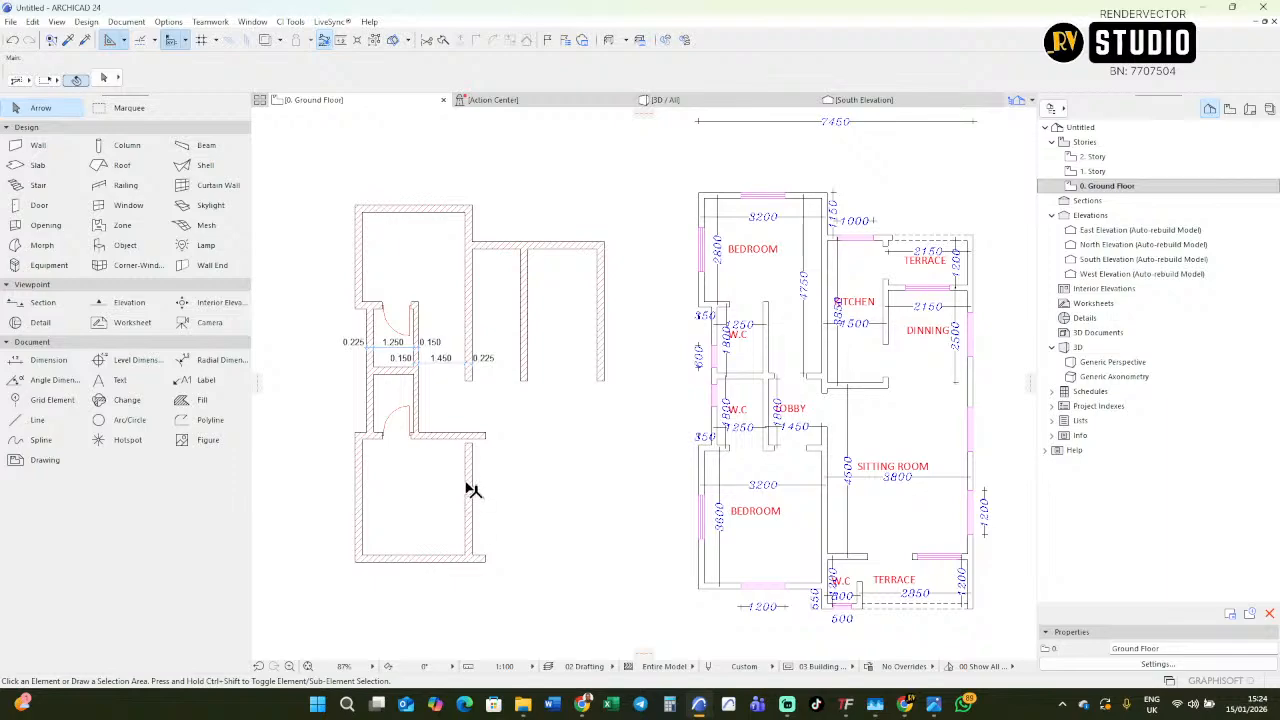
# Stretch the lower bedroom's right wall upward past the lower W.C's bottom wall into the lobby side, and deselect it.
pyautogui.click(466, 475)
pyautogui.click(466, 449)
pyautogui.click(470, 411)
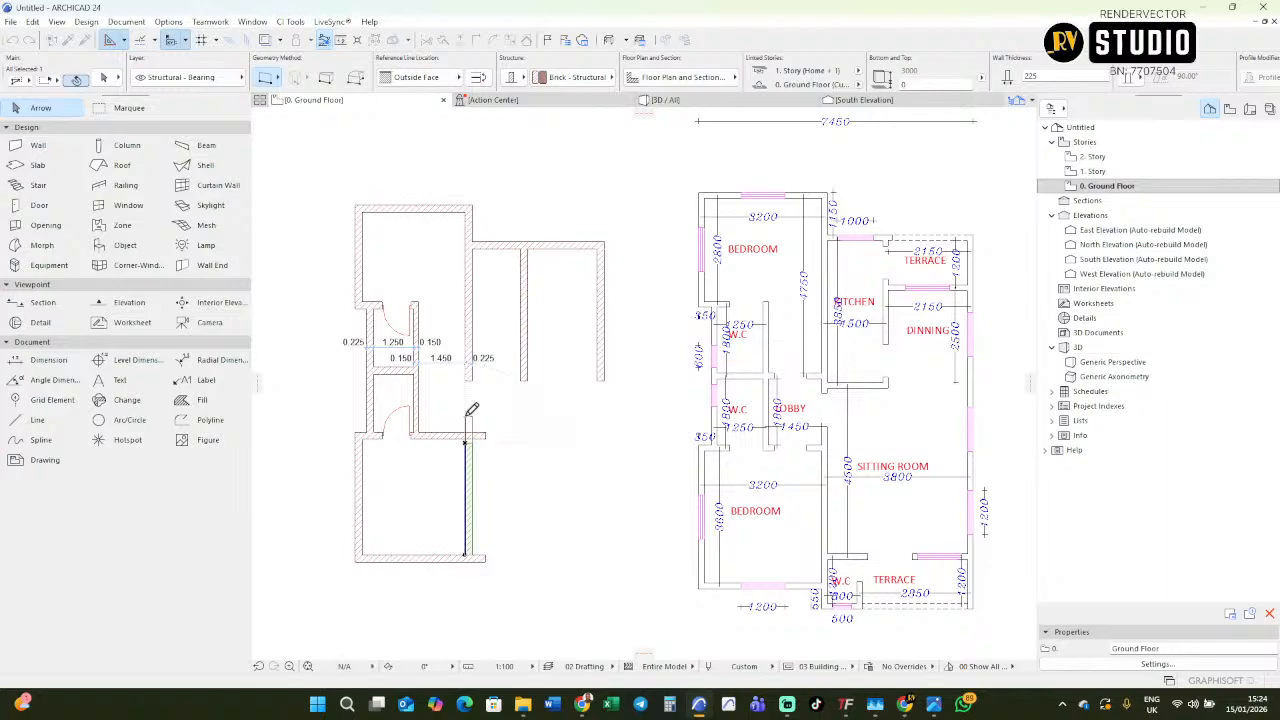
pyautogui.click(505, 472)
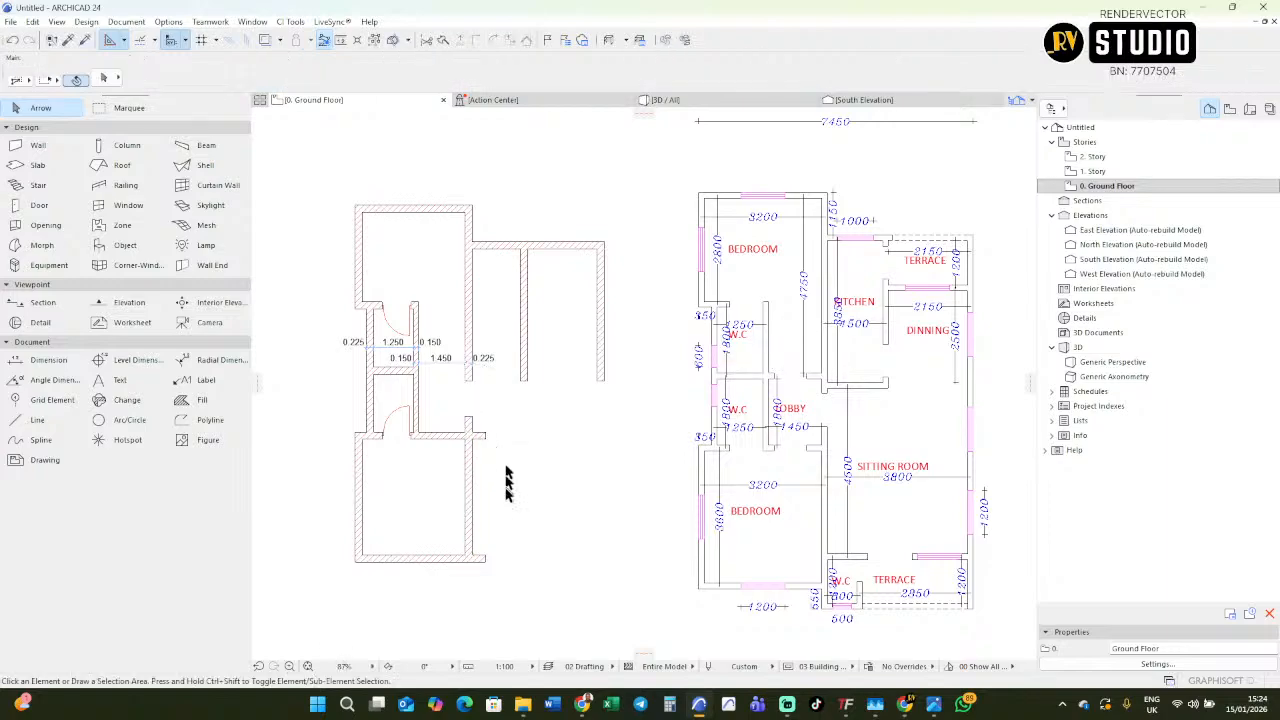